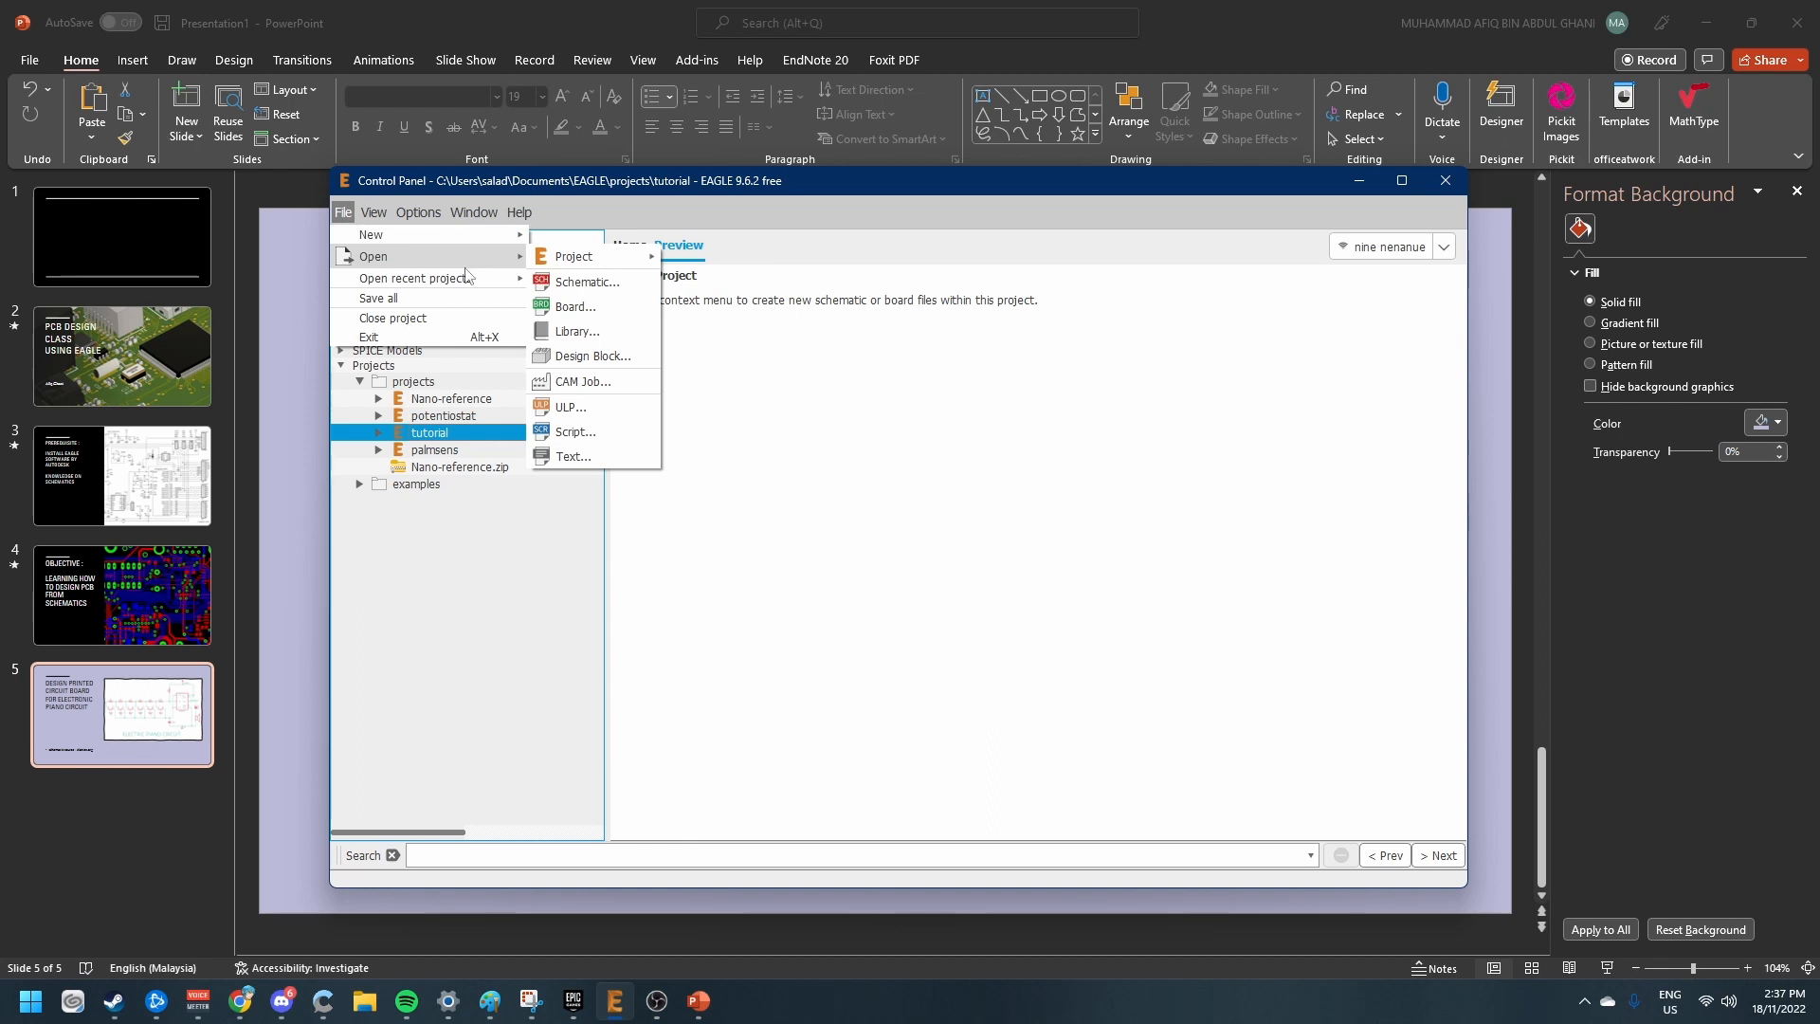
Open the existing schematic exercisePCB_design.sch from the tutorial project folder
mouse_move(607, 267)
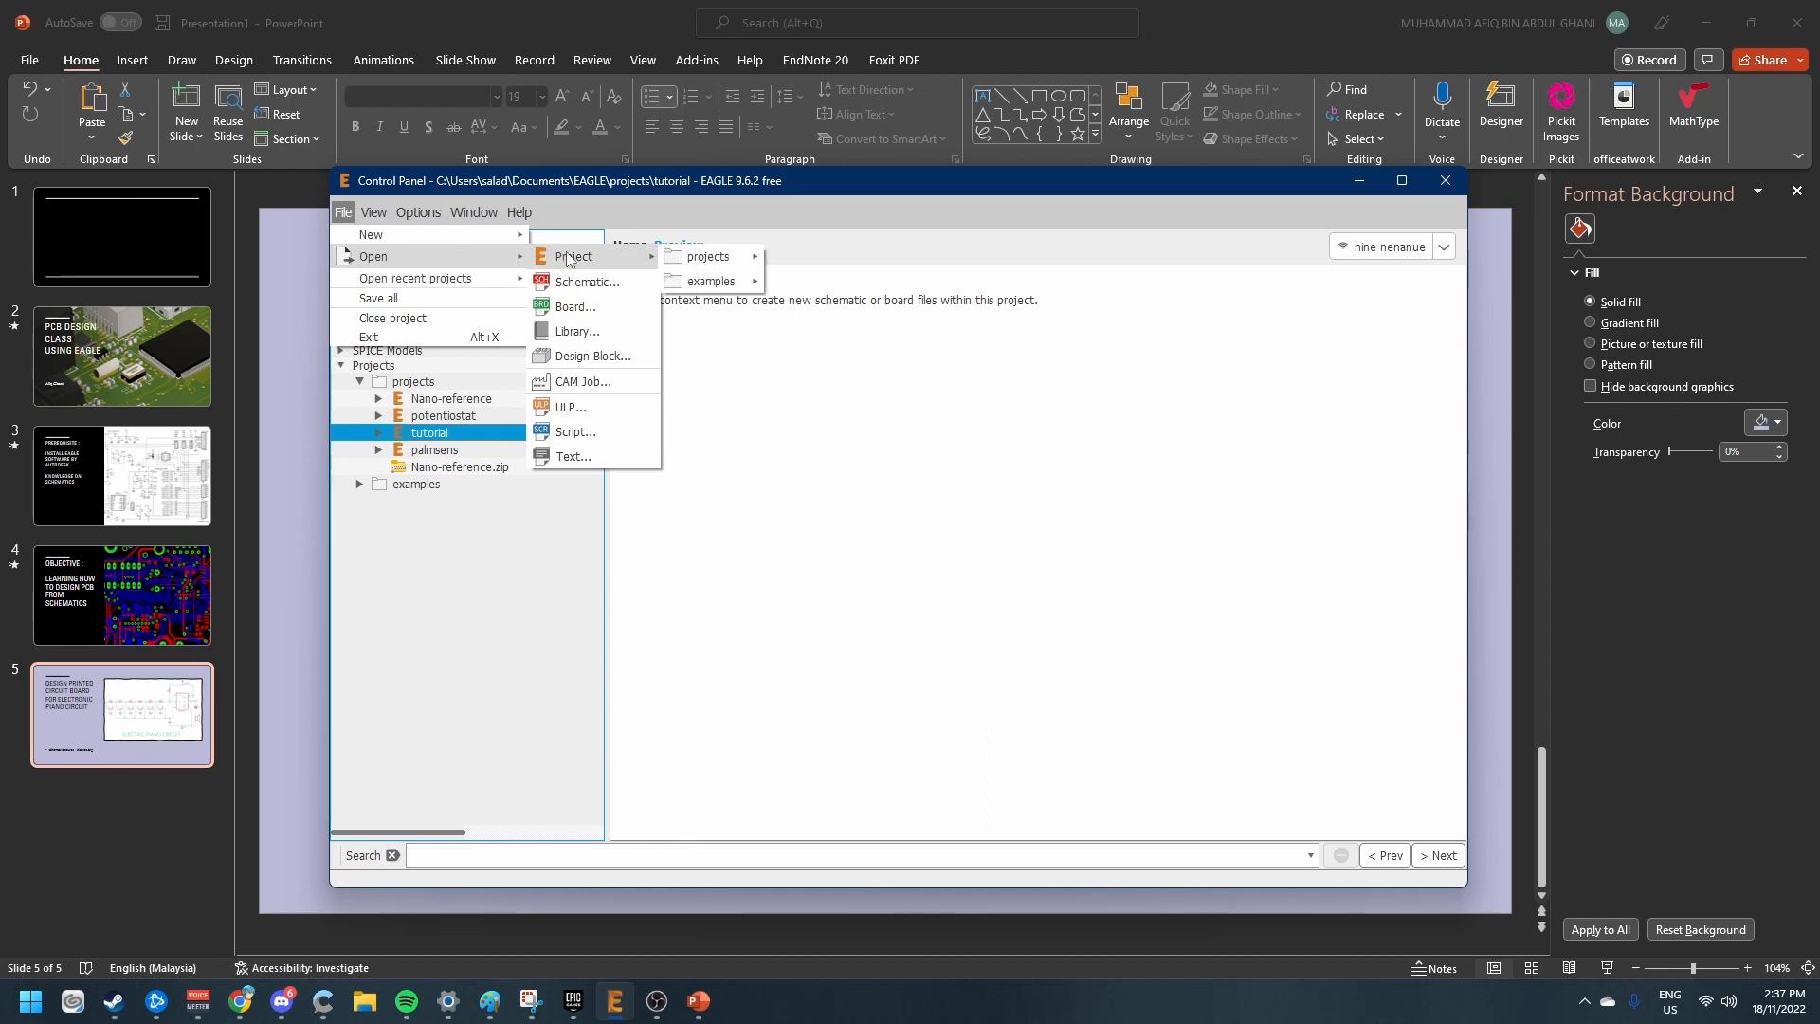
left_click(614, 285)
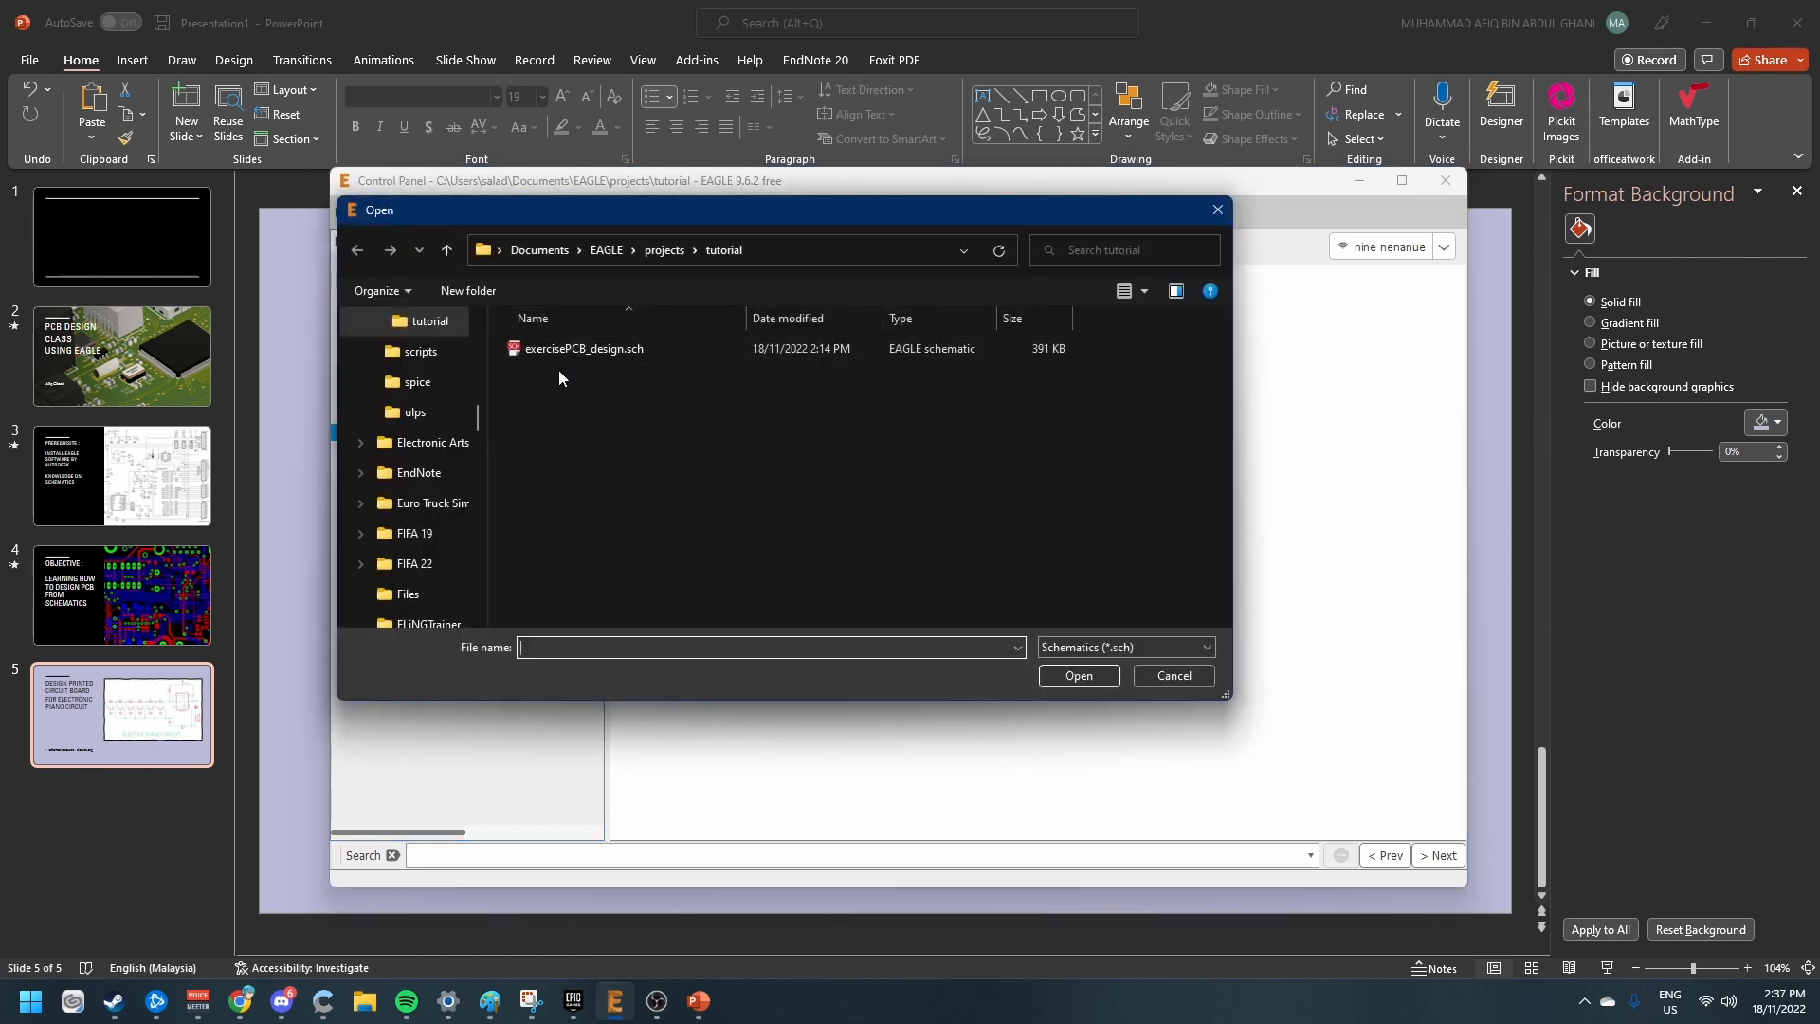
double_click(605, 355)
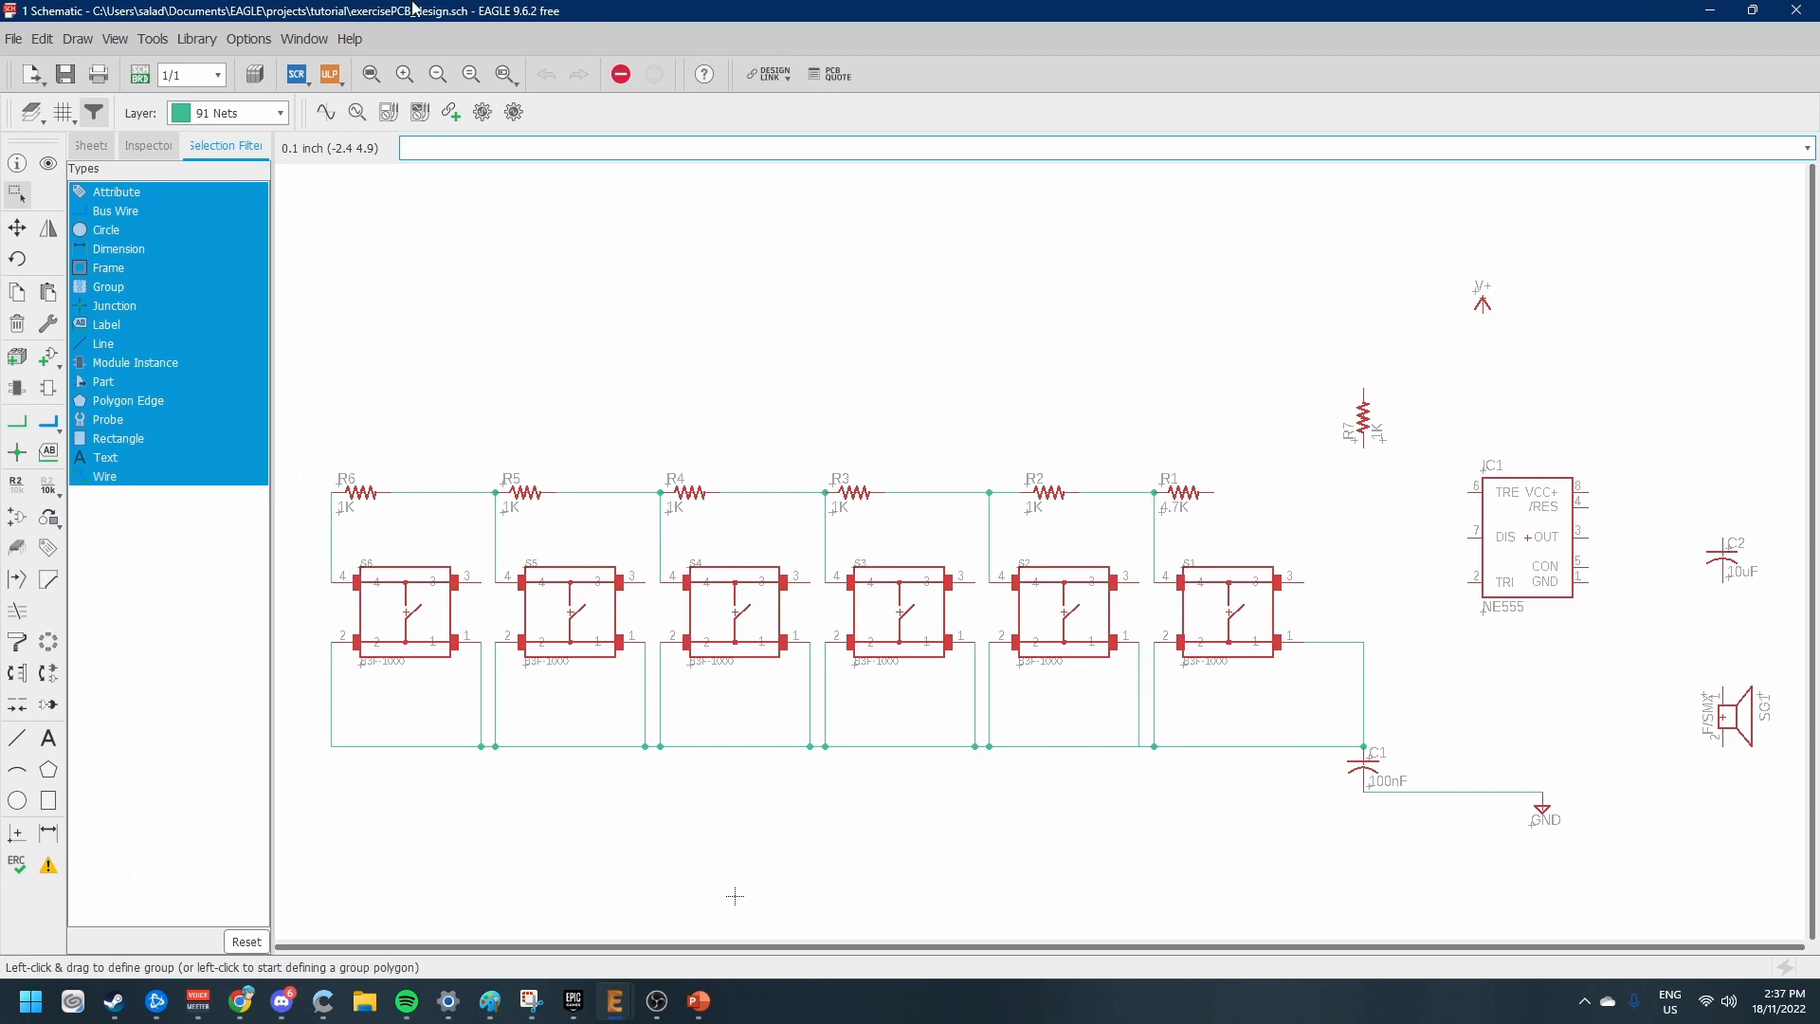
left_click_drag(410, 5, 486, 5)
Review the electric piano reference circuit on the PowerPoint slide and return to the EAGLE schematic
left_click(703, 1005)
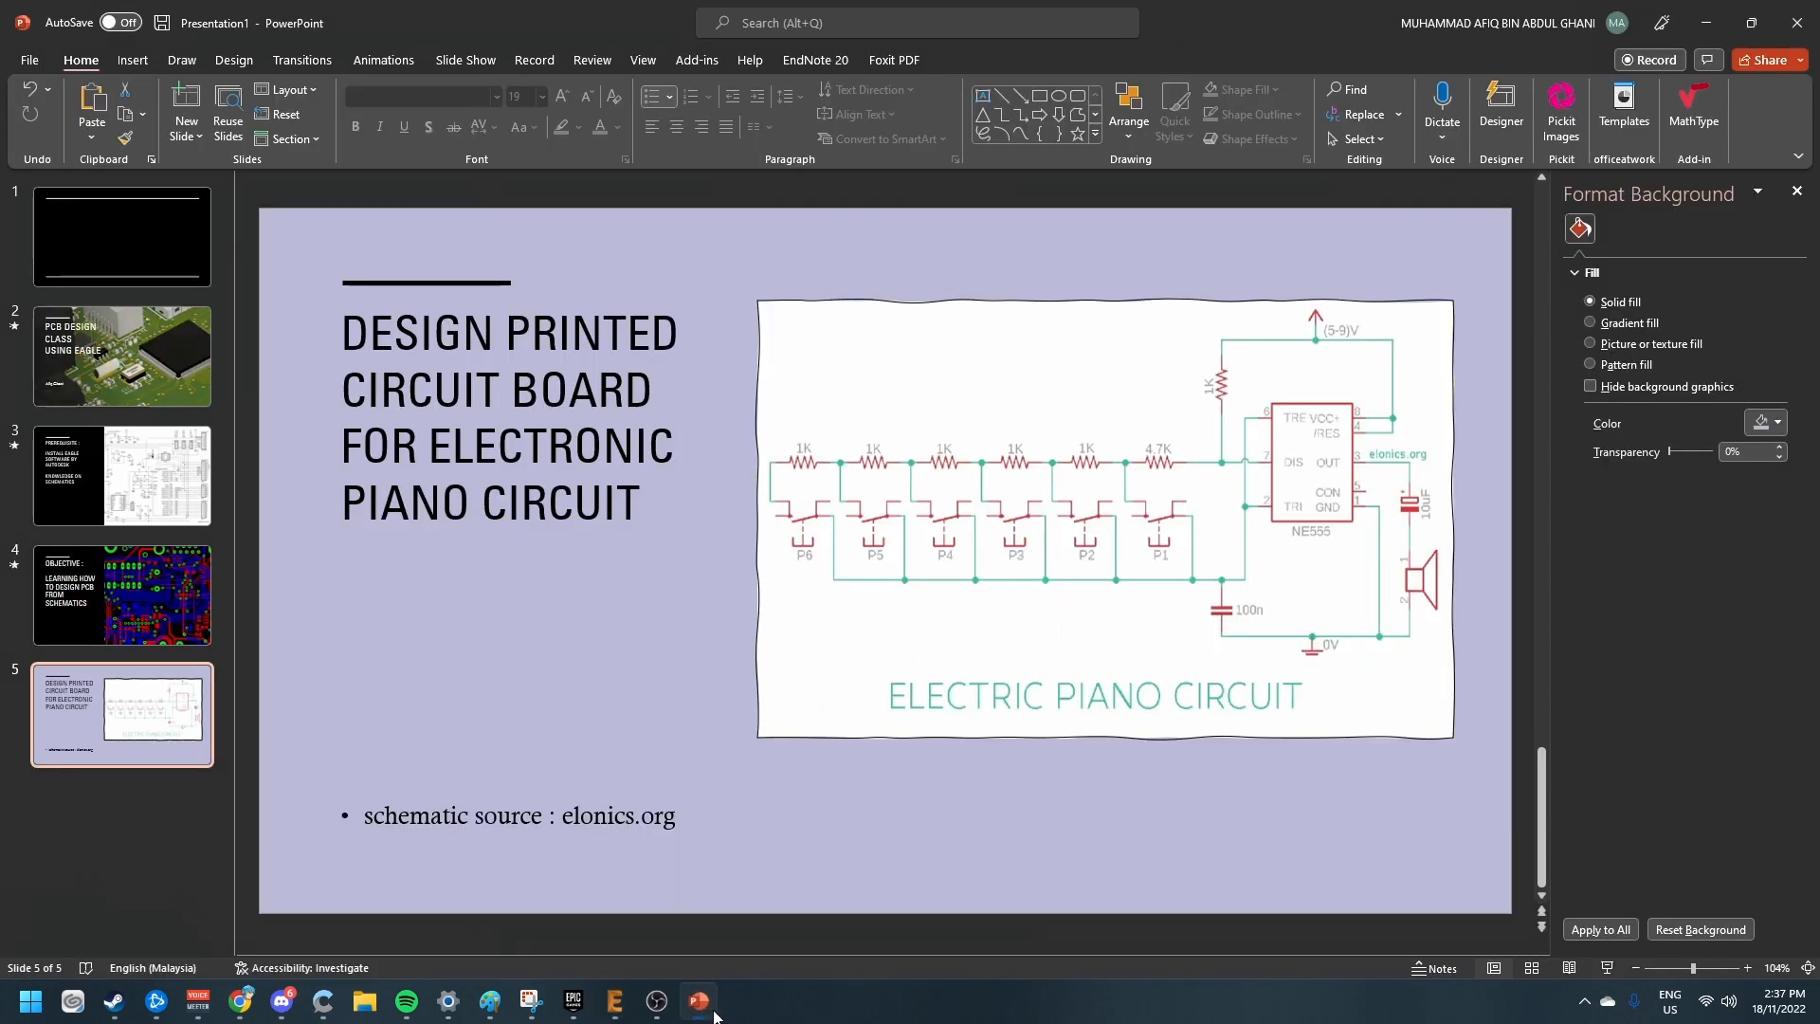
left_click(700, 1003)
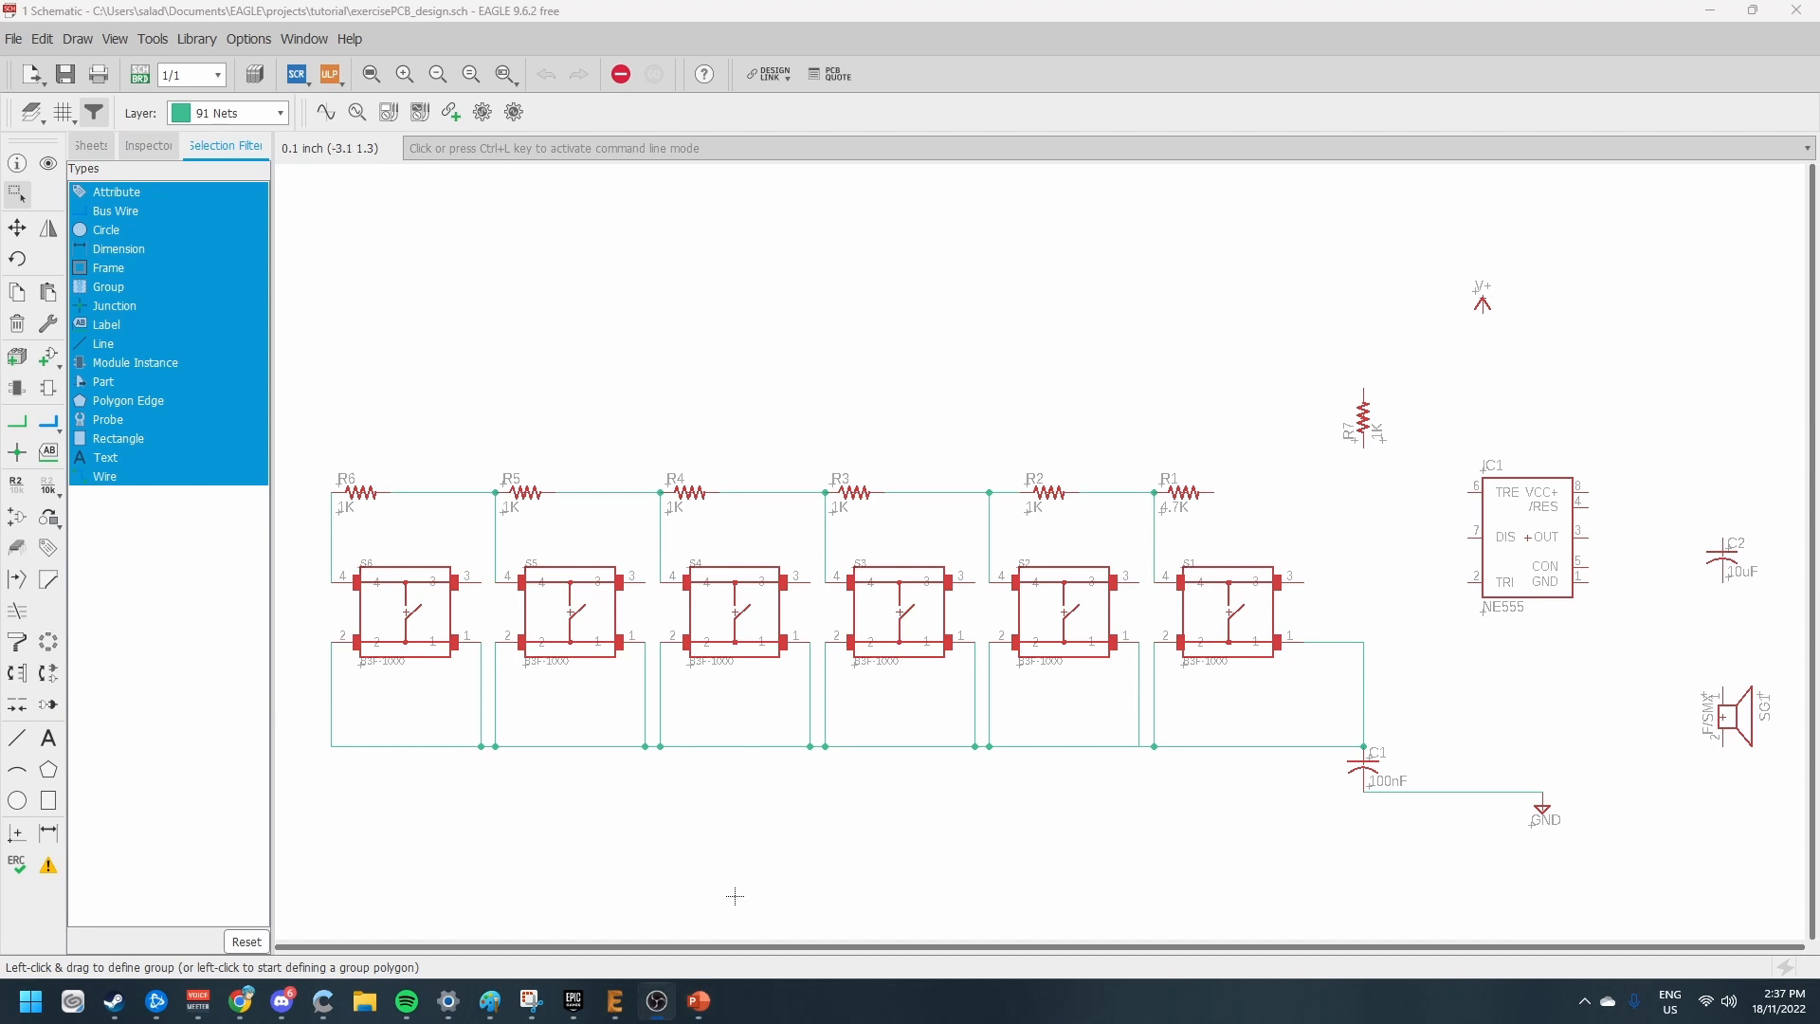
scroll(1422, 588, "down", 2)
scroll(1576, 581, "up", 1)
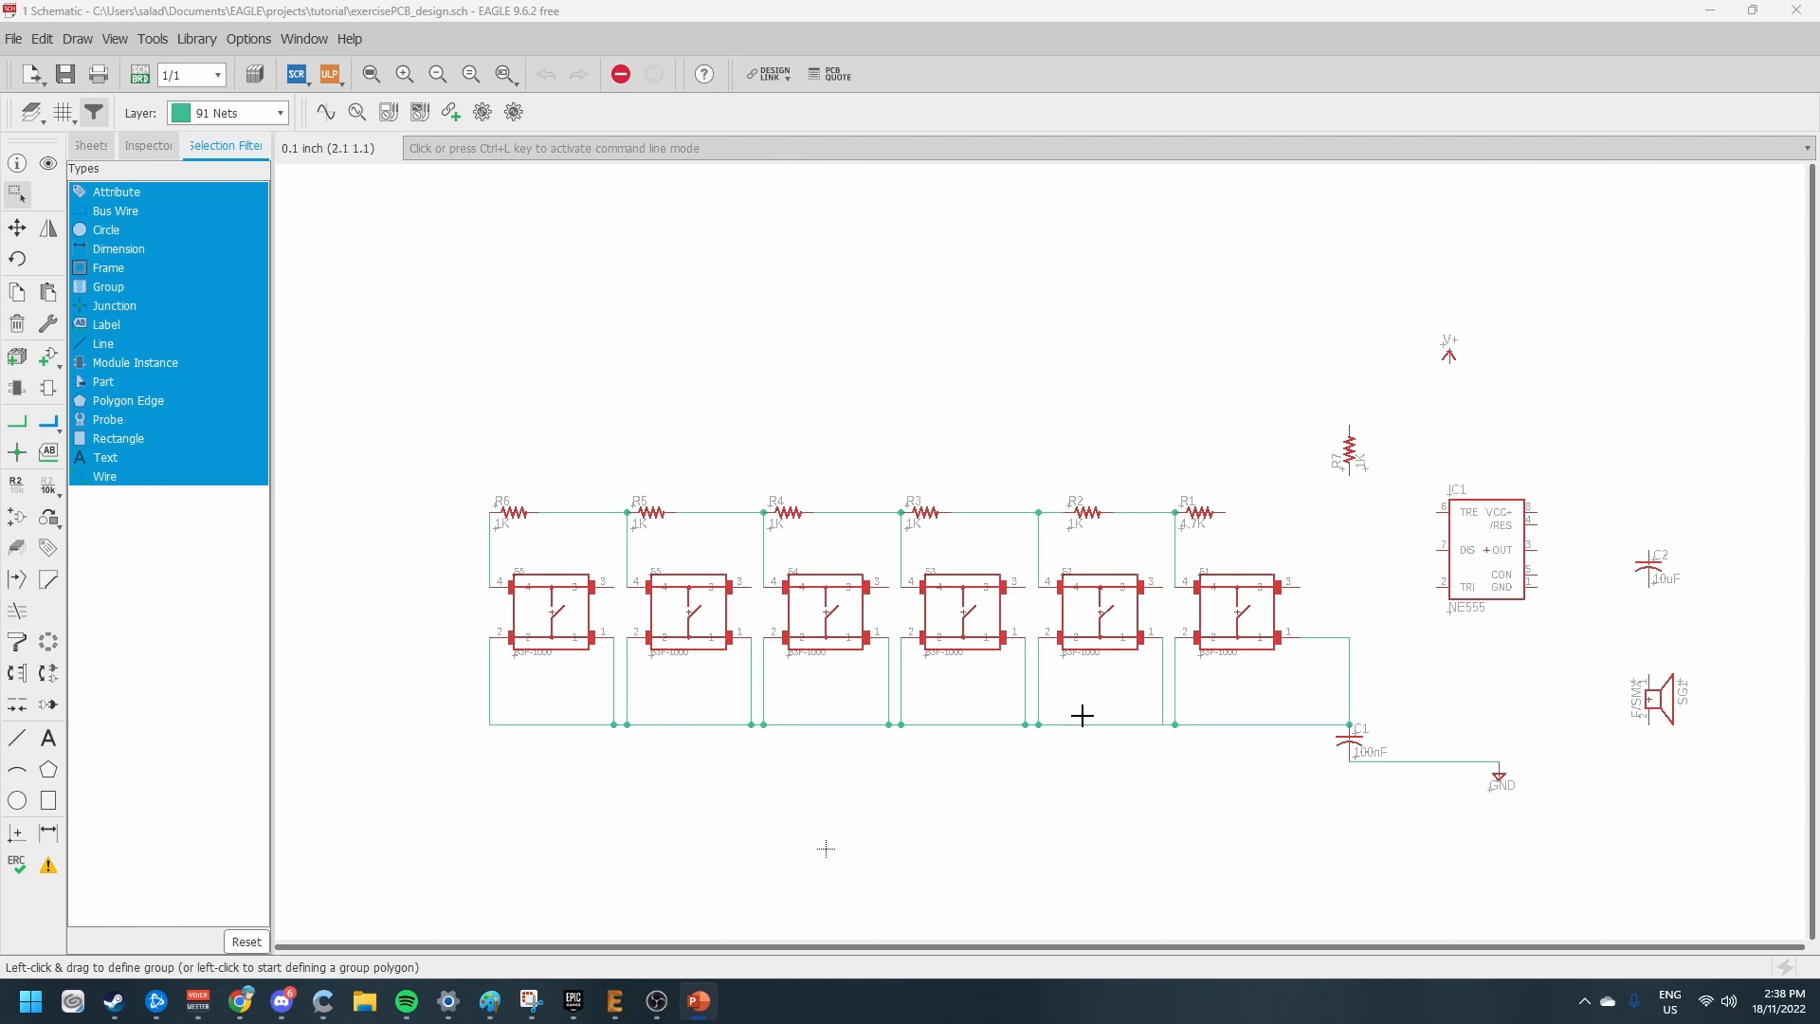
Draw a net from the upper end of resistor R7 to the V+ supply symbol
left_click(17, 420)
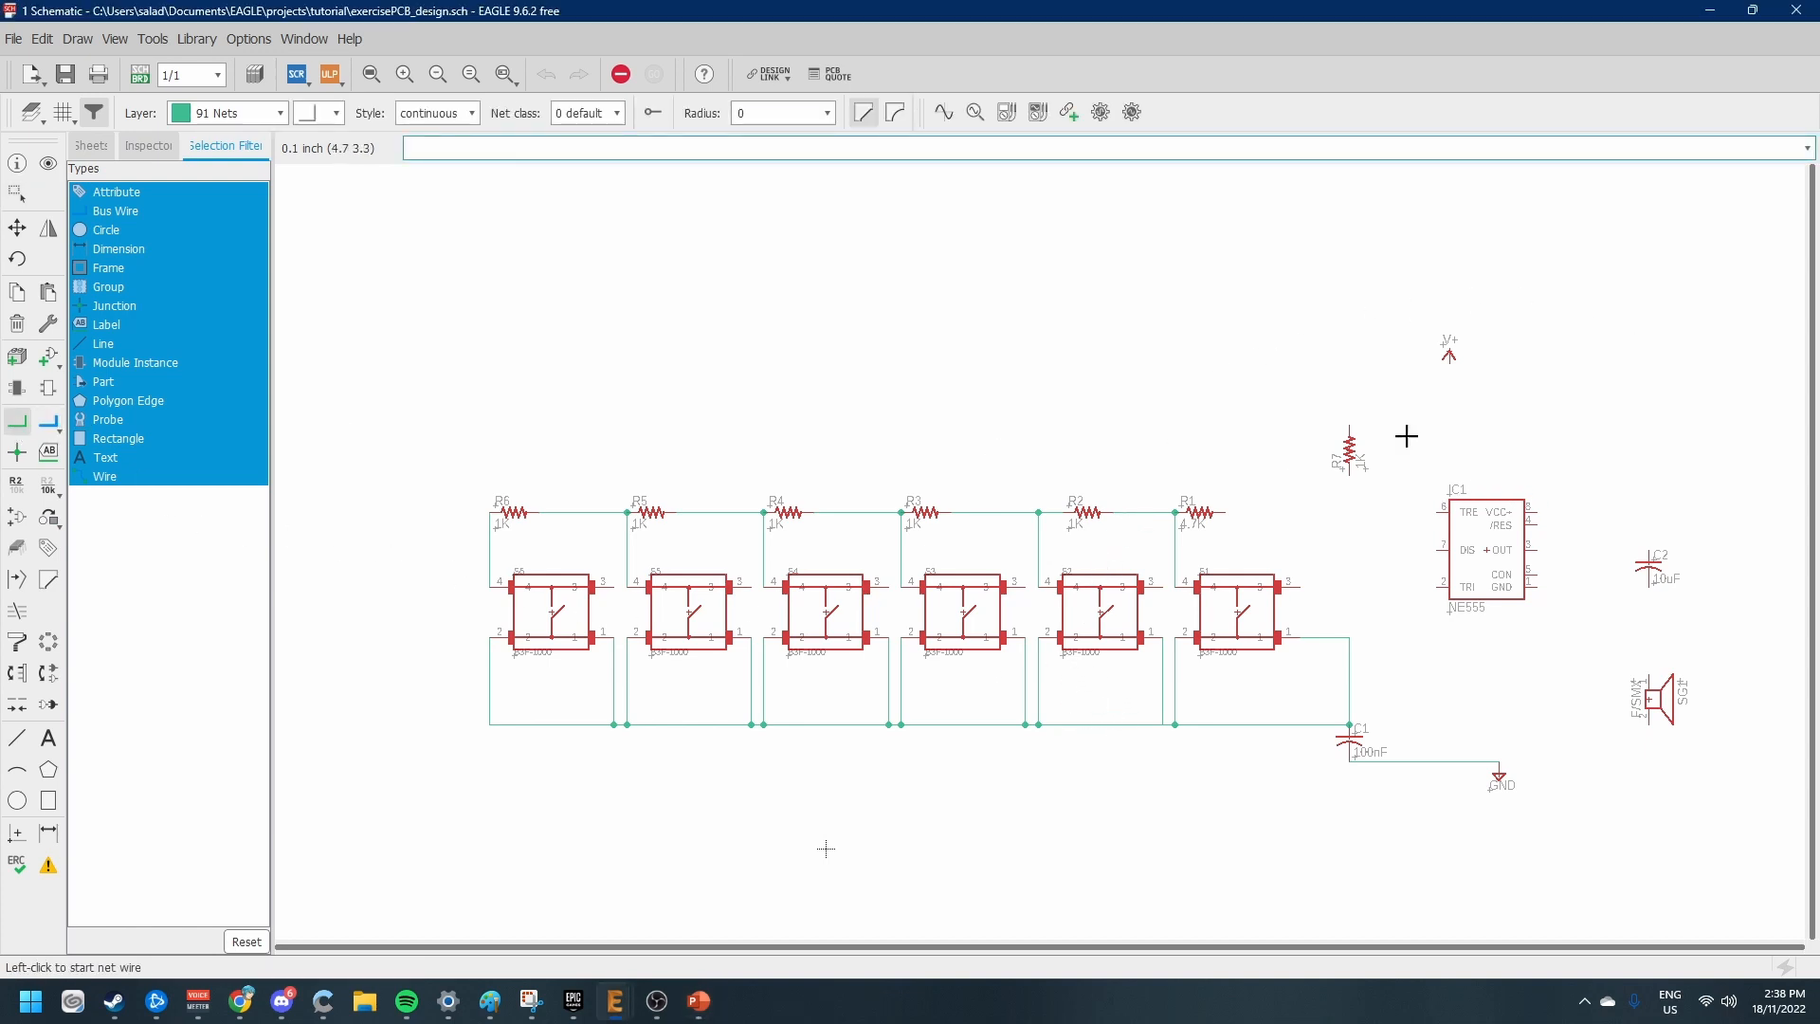
left_click(1349, 432)
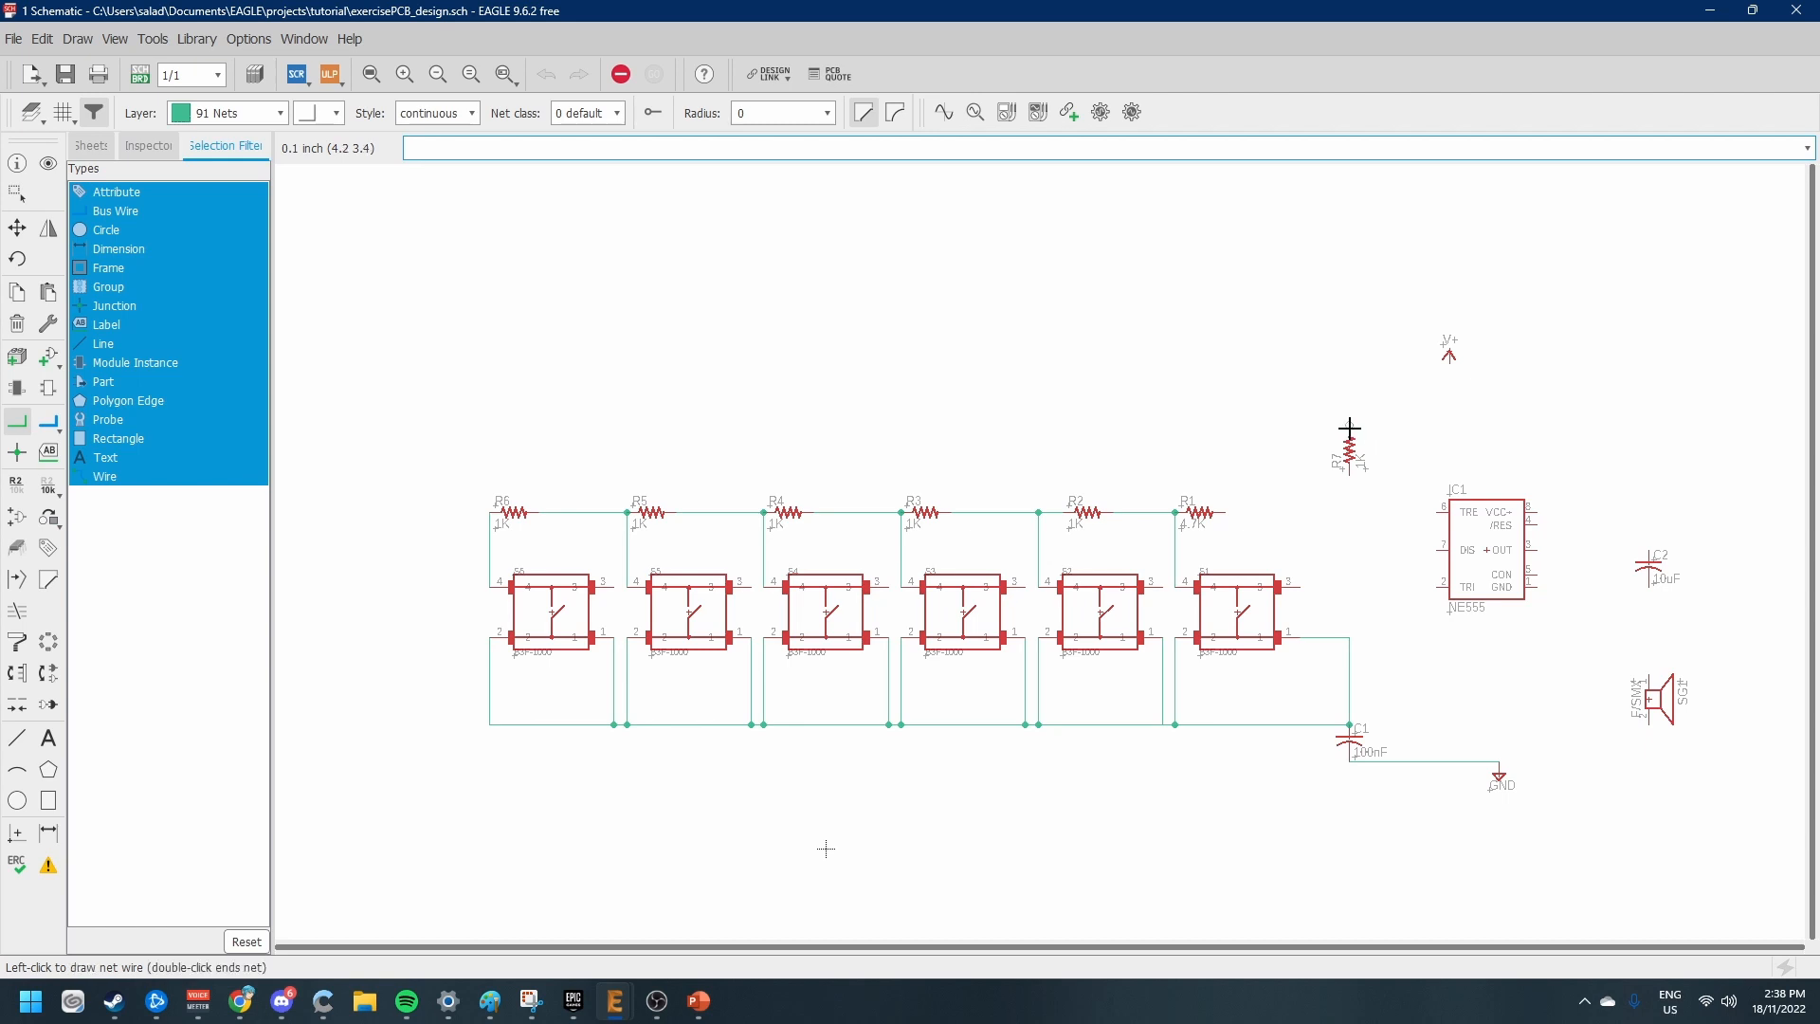
left_click(1449, 363)
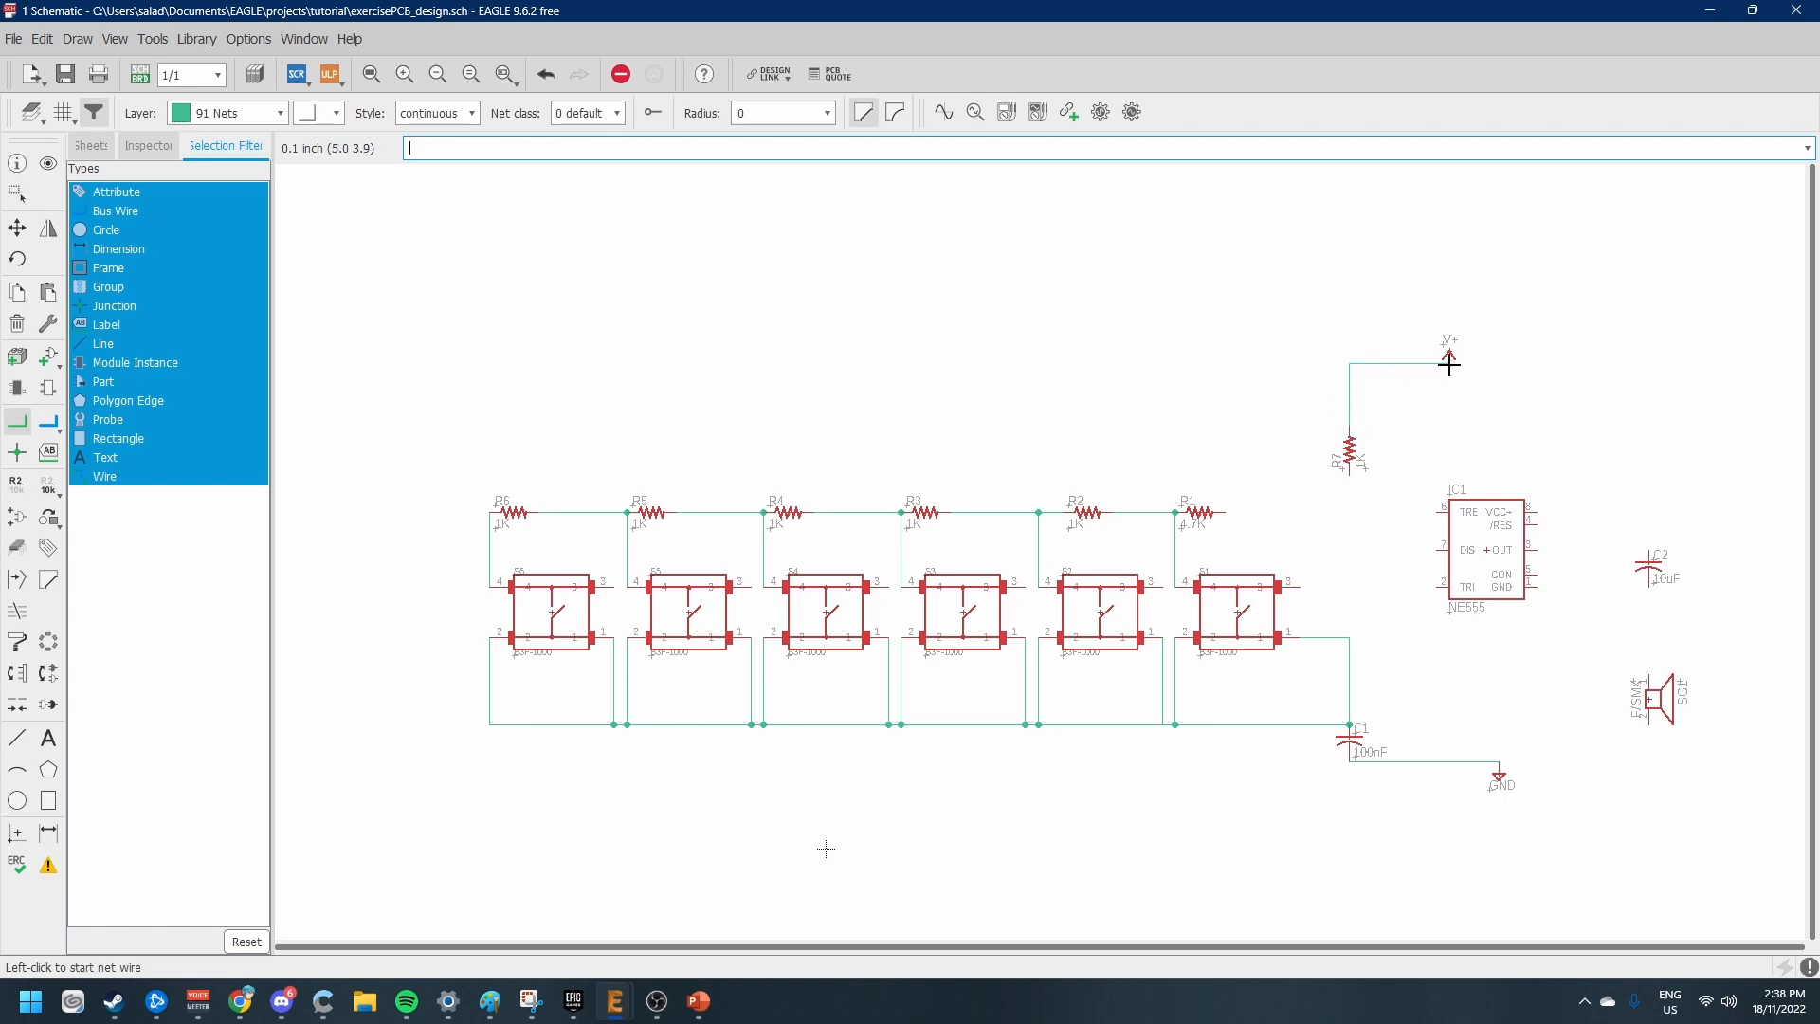
Wire the lower end of R7 to the free end of R1 and to DIS pin 7 of IC1
left_click(1350, 474)
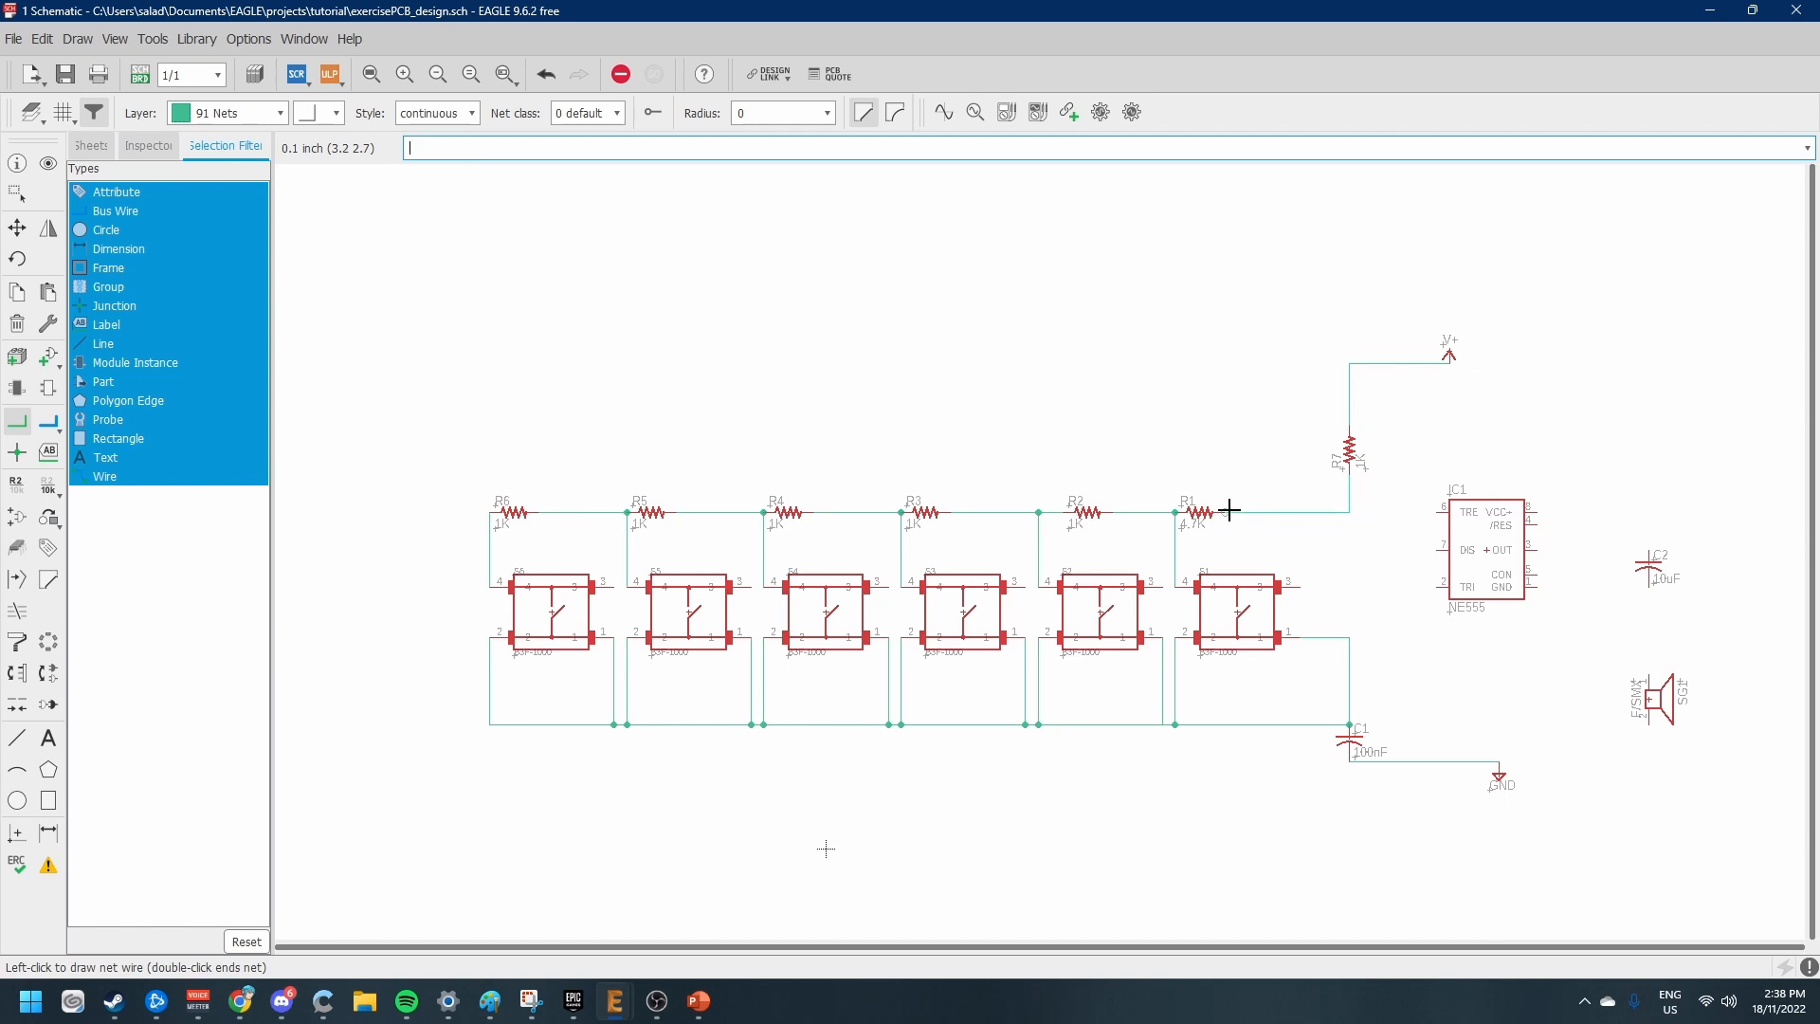
left_click(1229, 512)
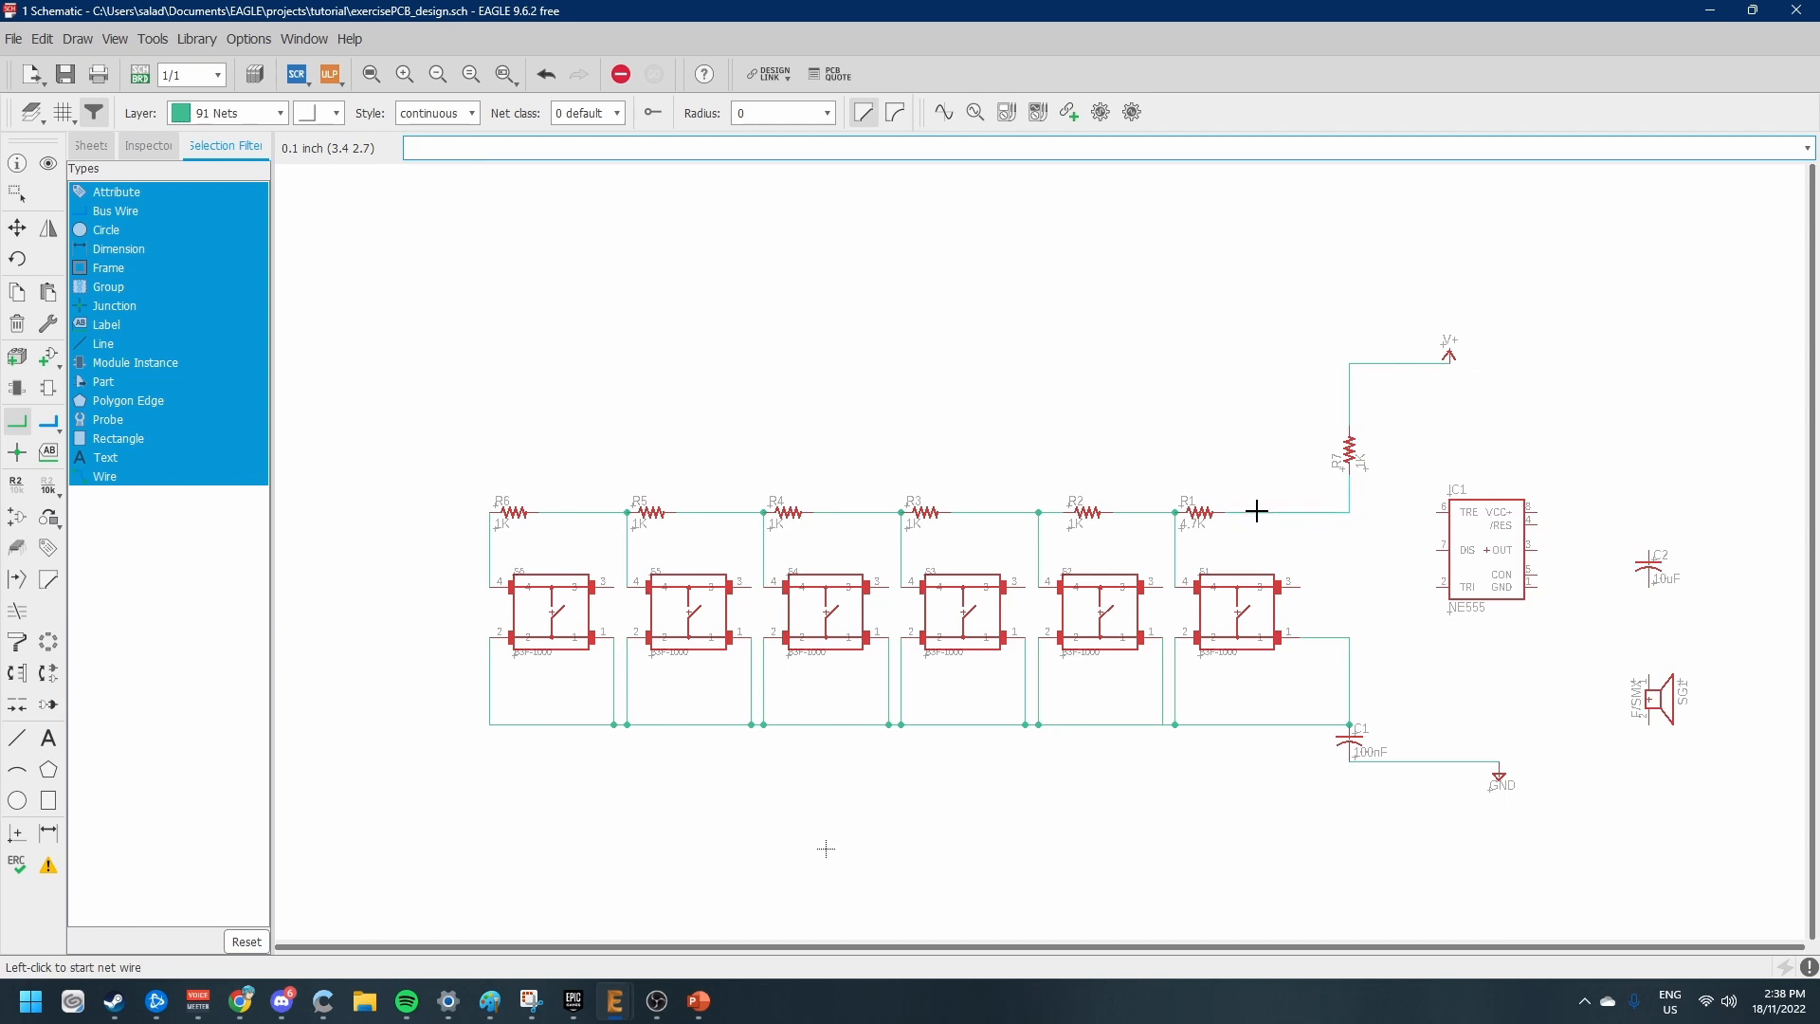
left_click(1350, 512)
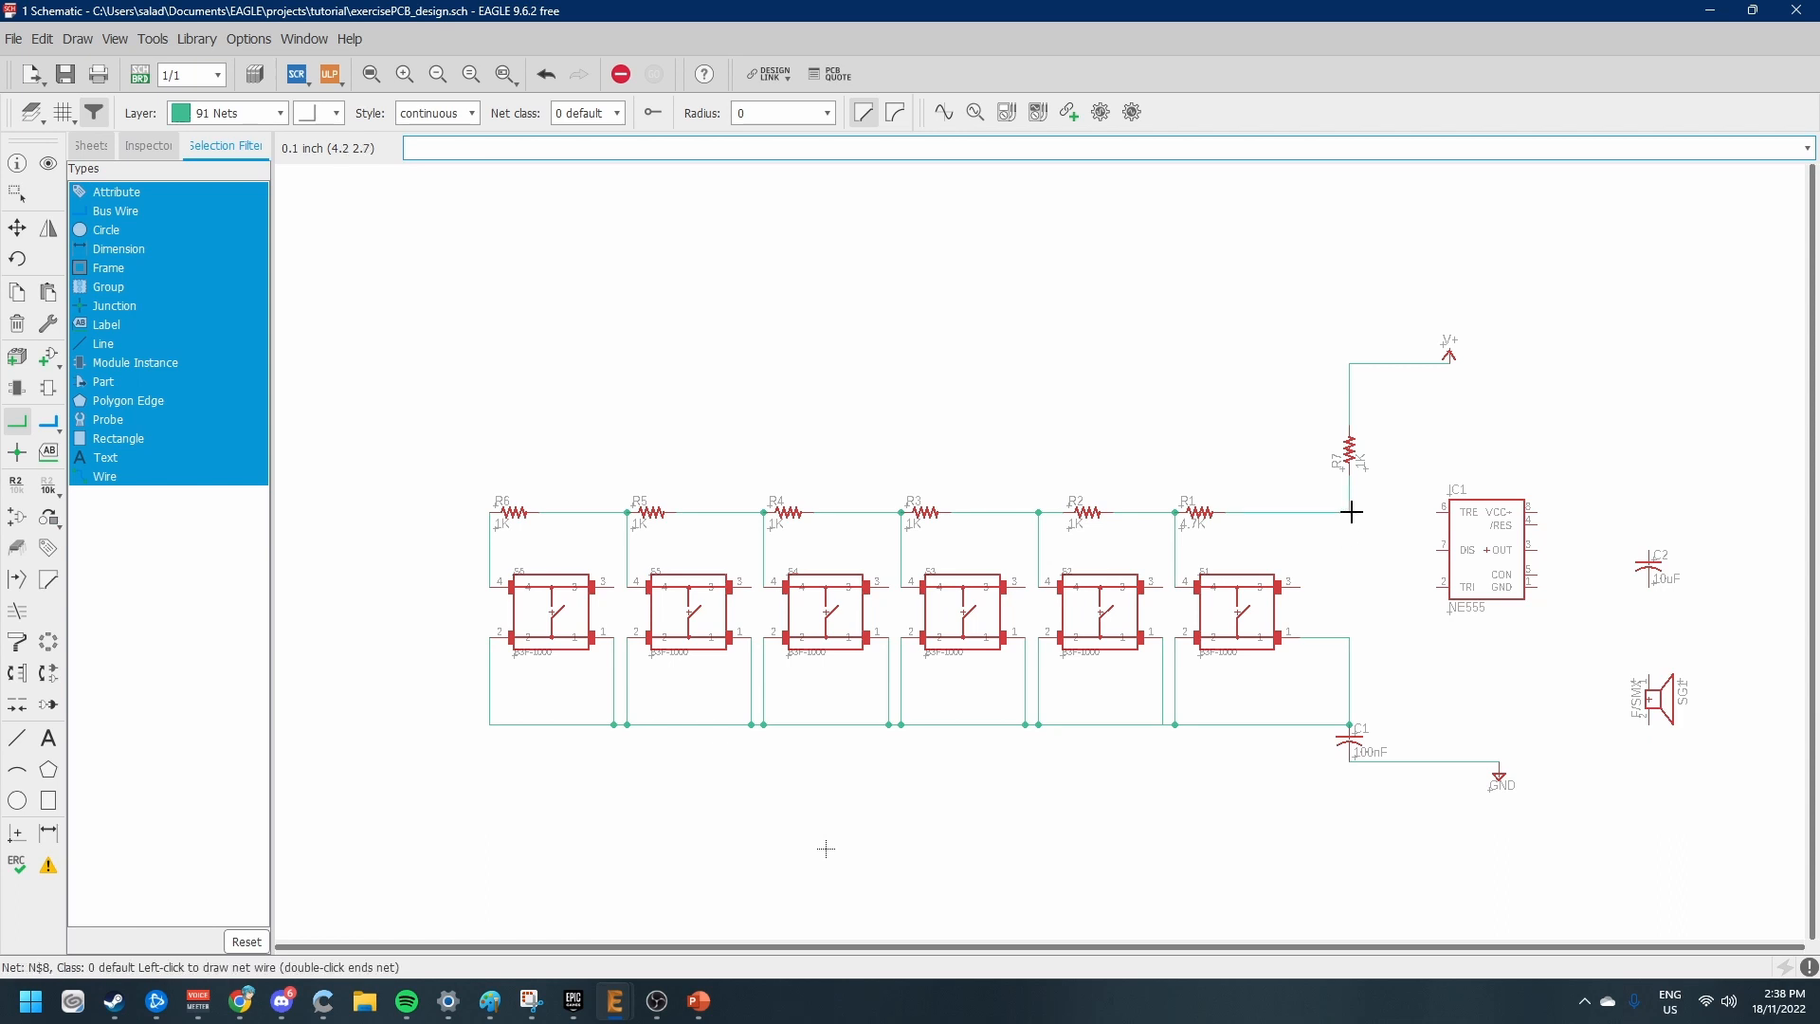
left_click(1437, 547)
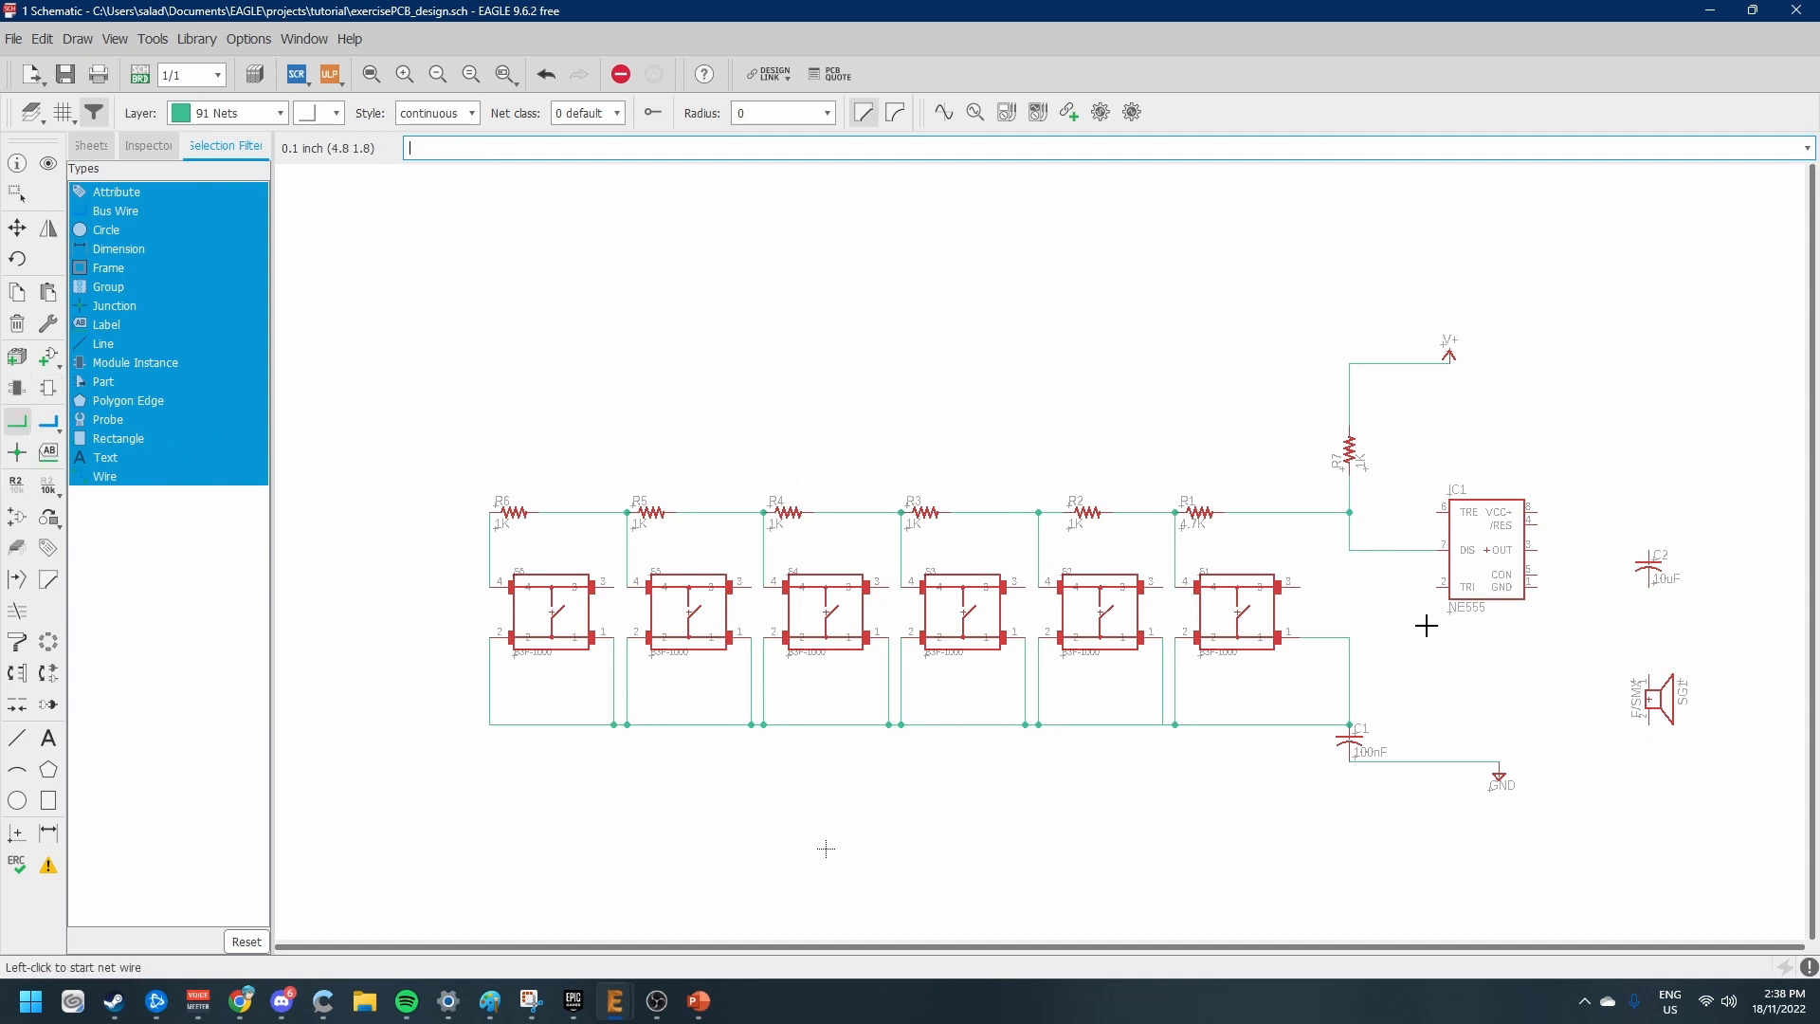
Draw a net joining TRE pin 6 and TRI pin 2 of IC1 along the chip's left side
left_click(1443, 511)
left_click(1410, 510)
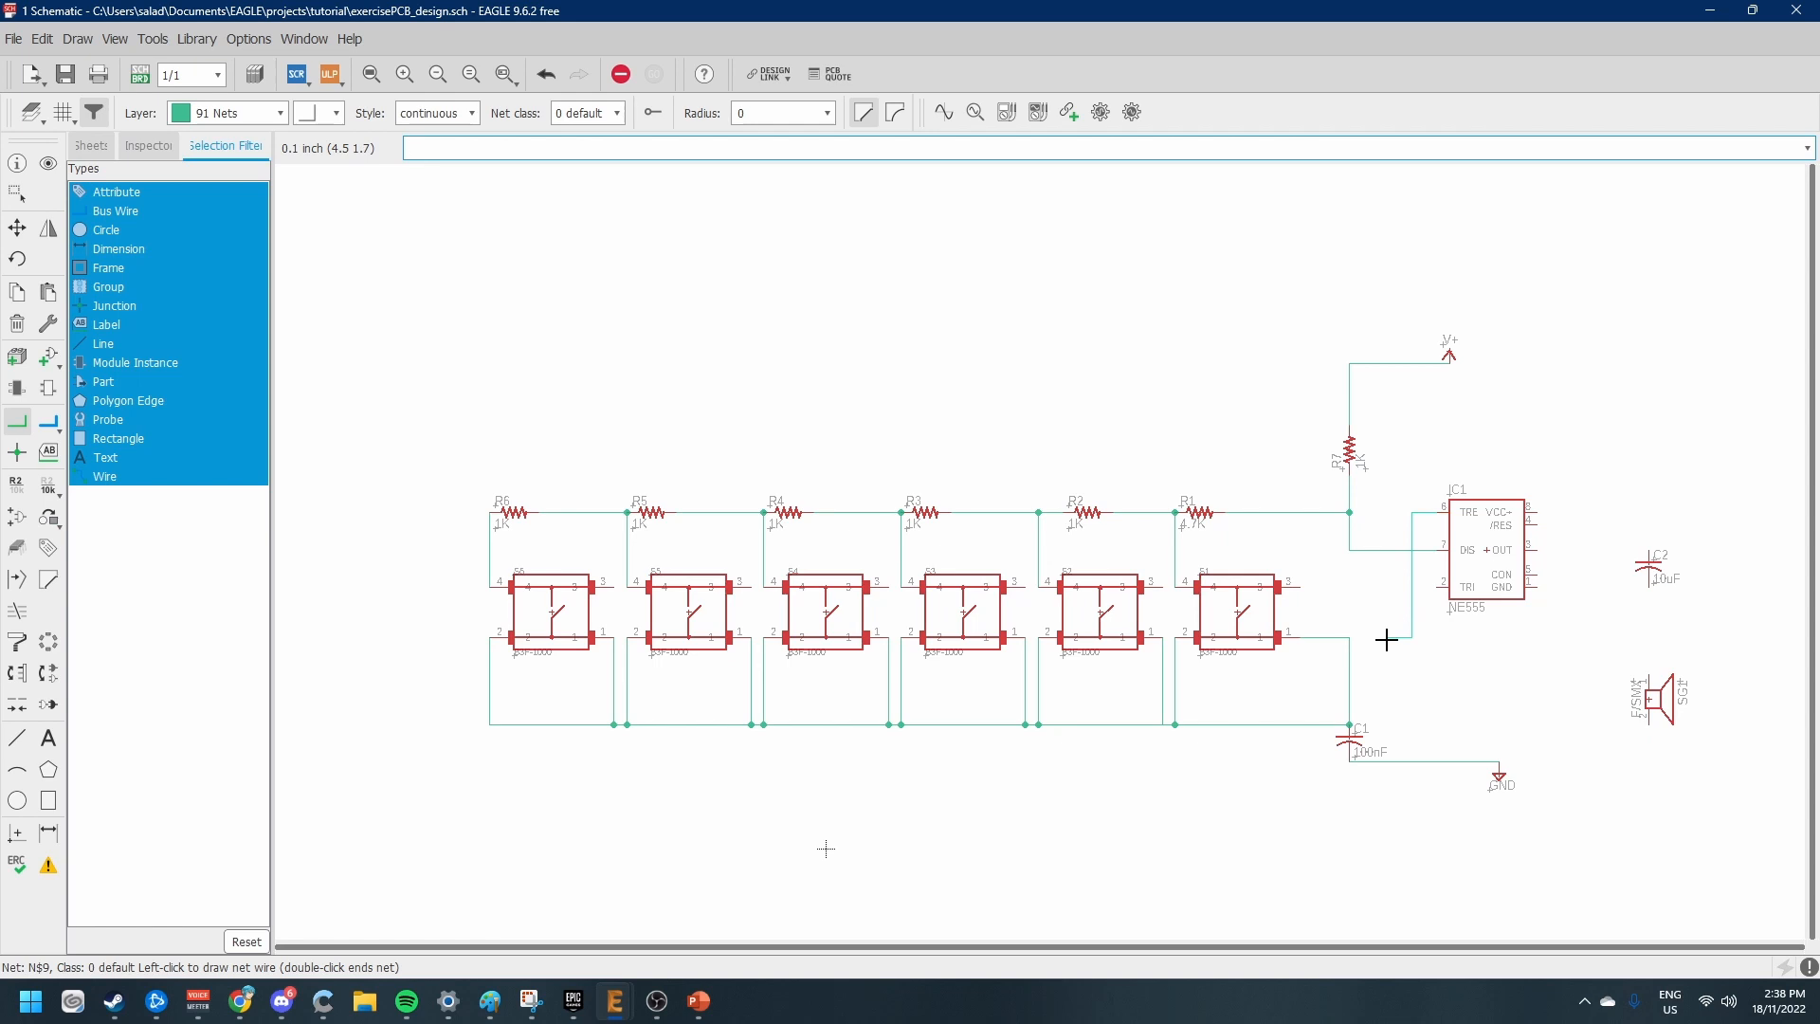
left_click(1441, 588)
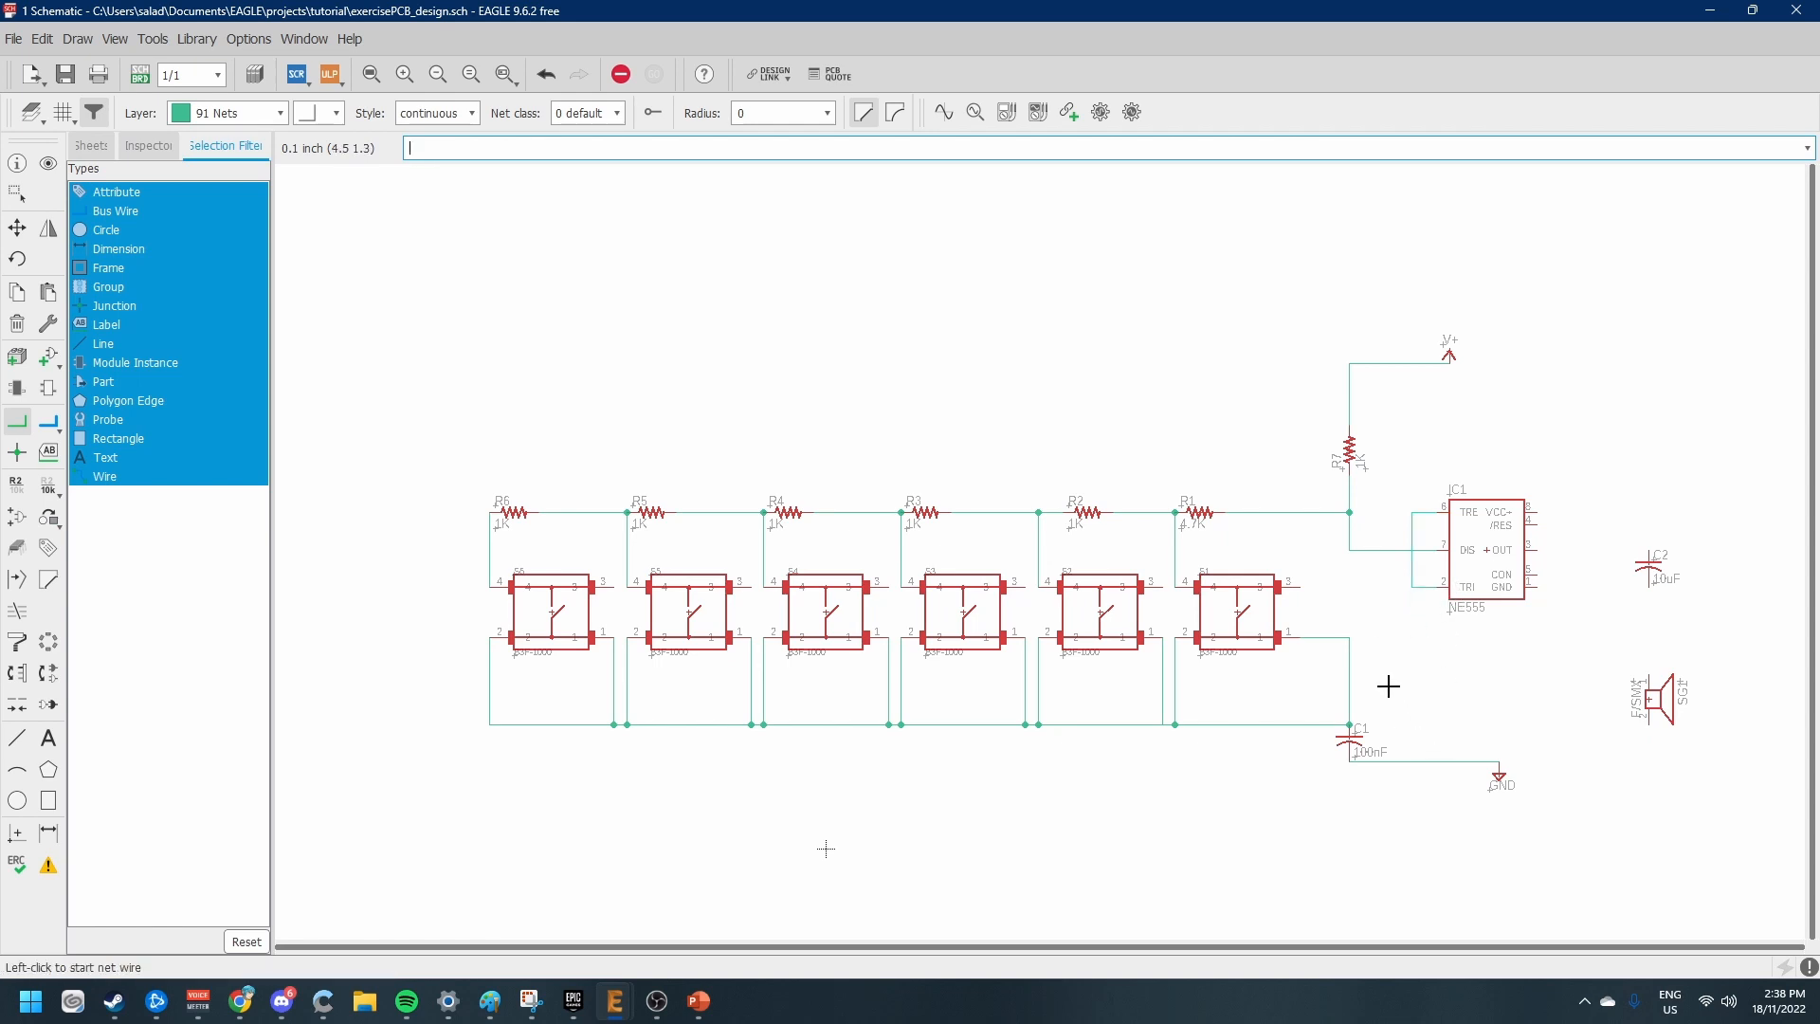
Extend the TRE/TRI net to the junction above capacitor C1, connecting the net segments under the name N$9
left_click(1415, 589)
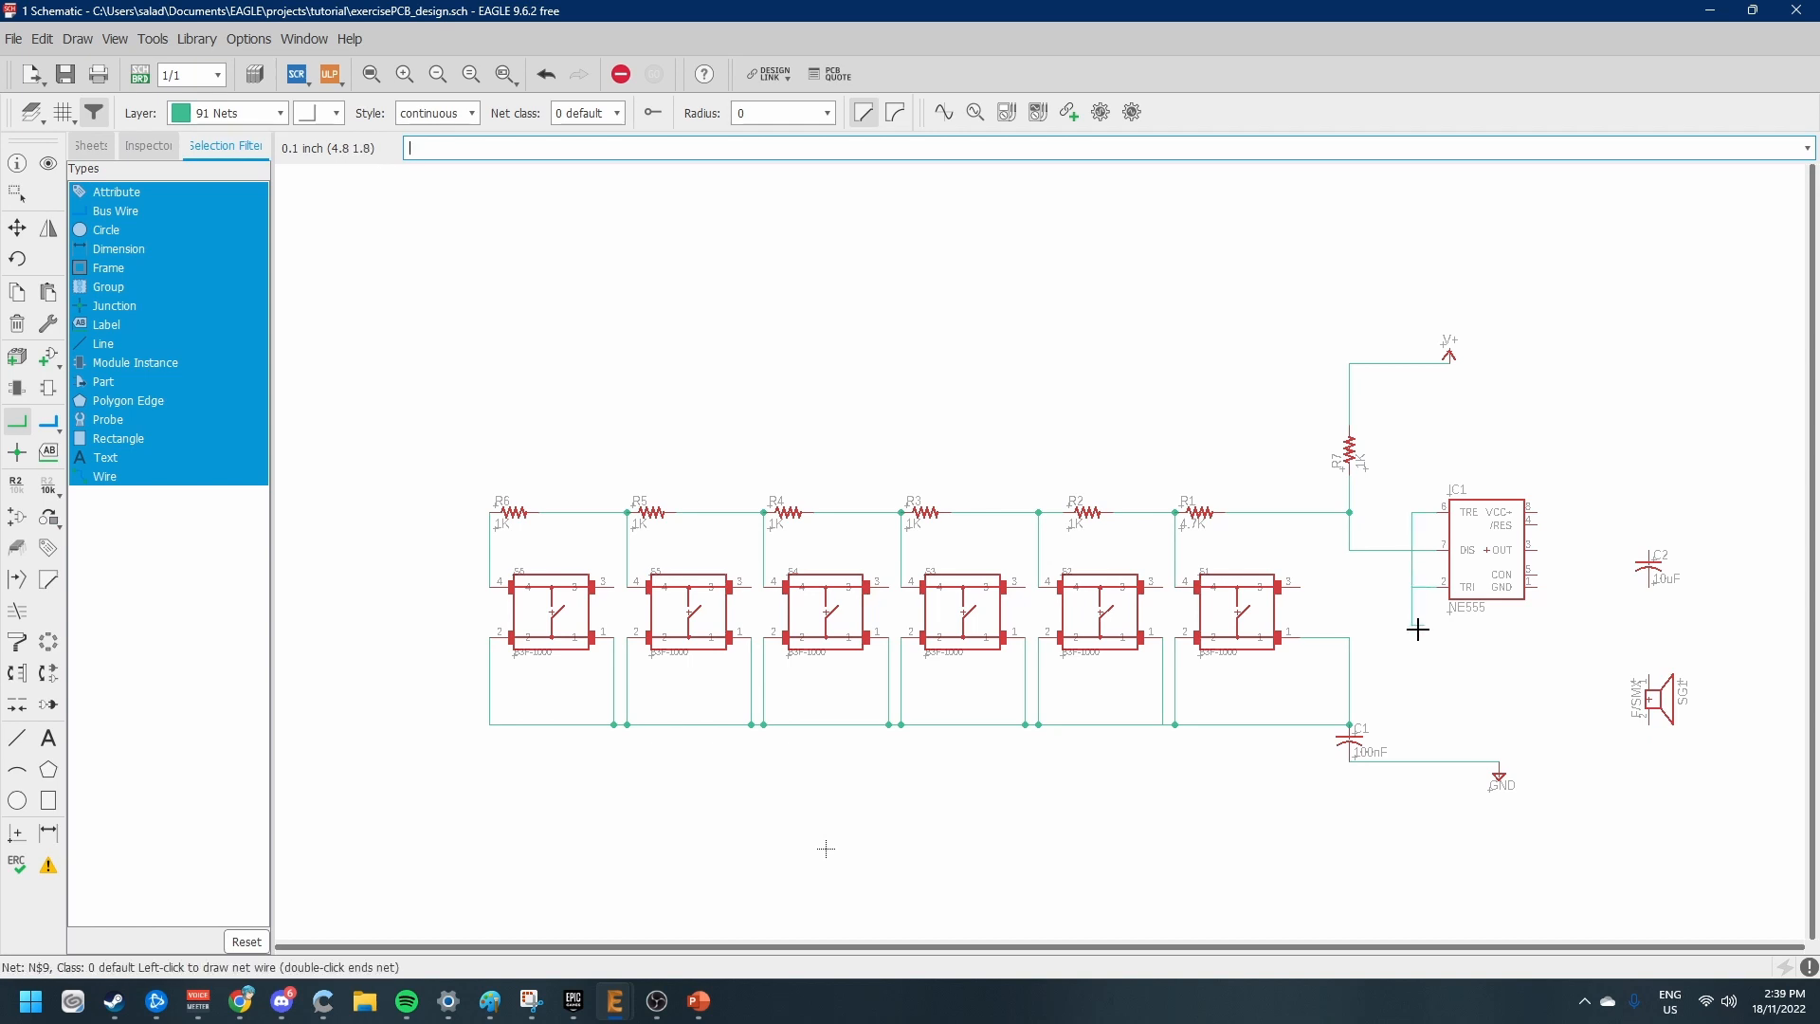
left_click(1354, 725)
scroll(1376, 741, "up", 7)
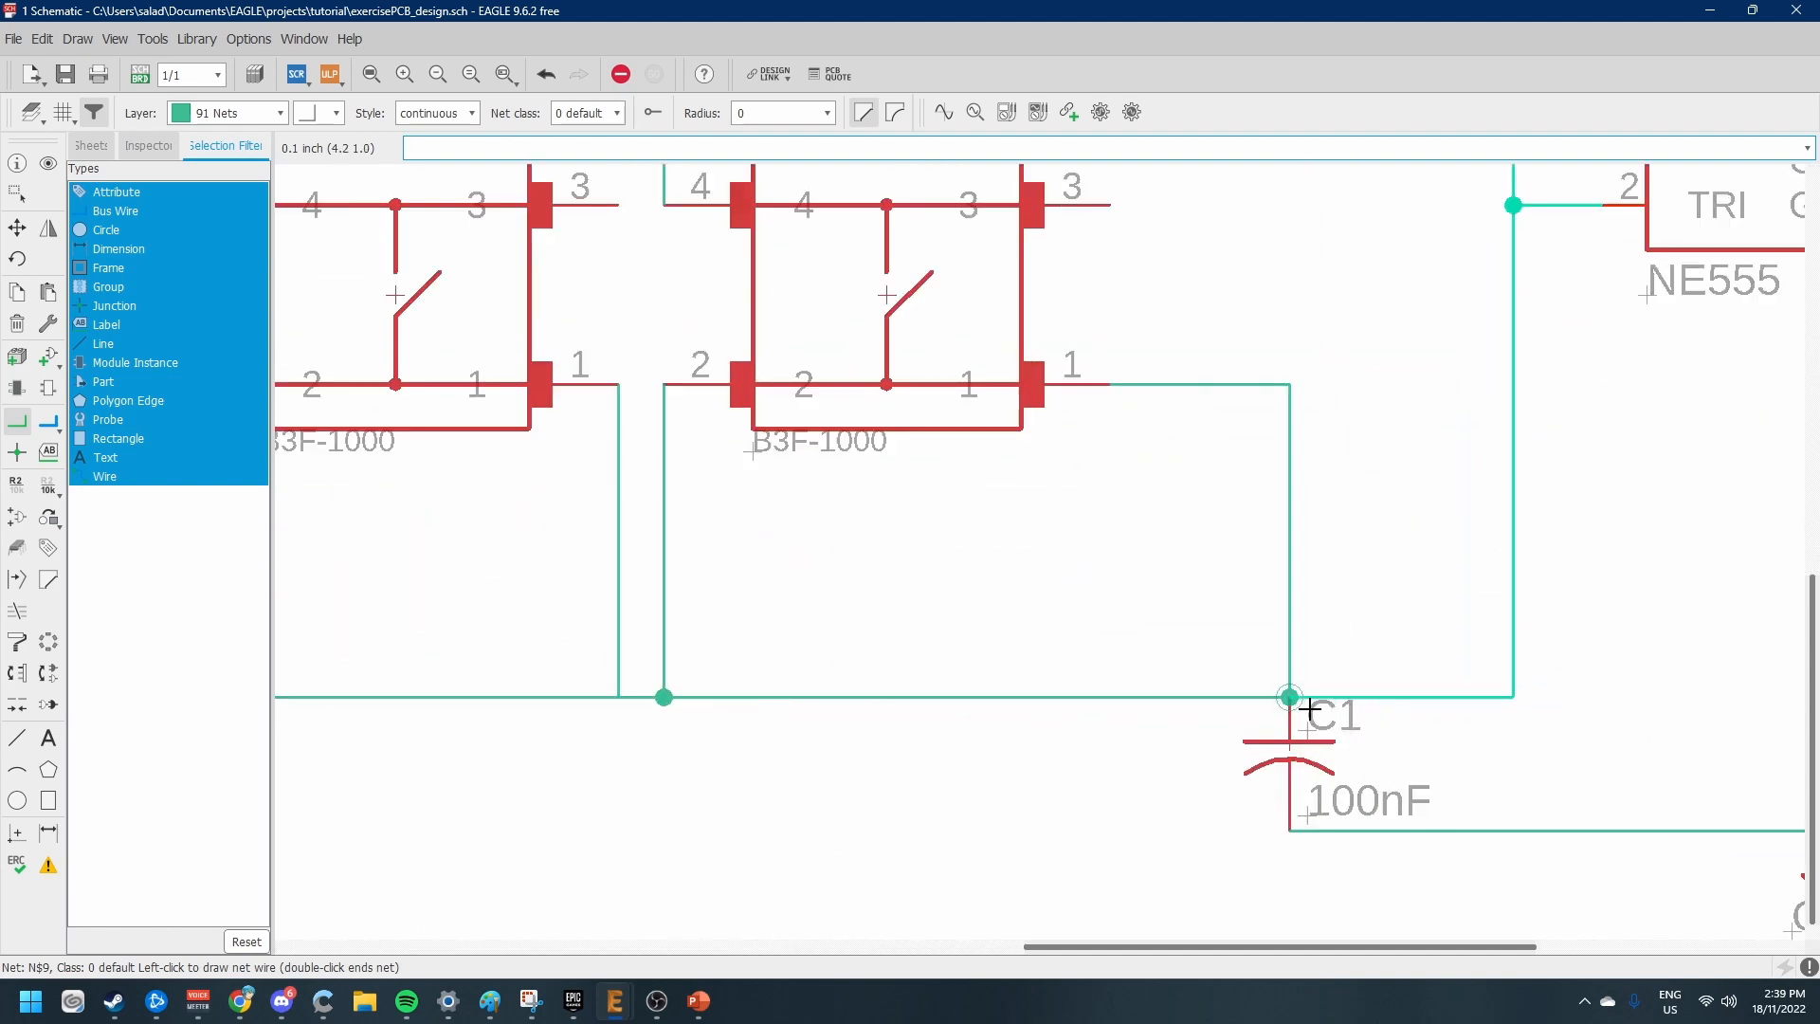
left_click(1291, 697)
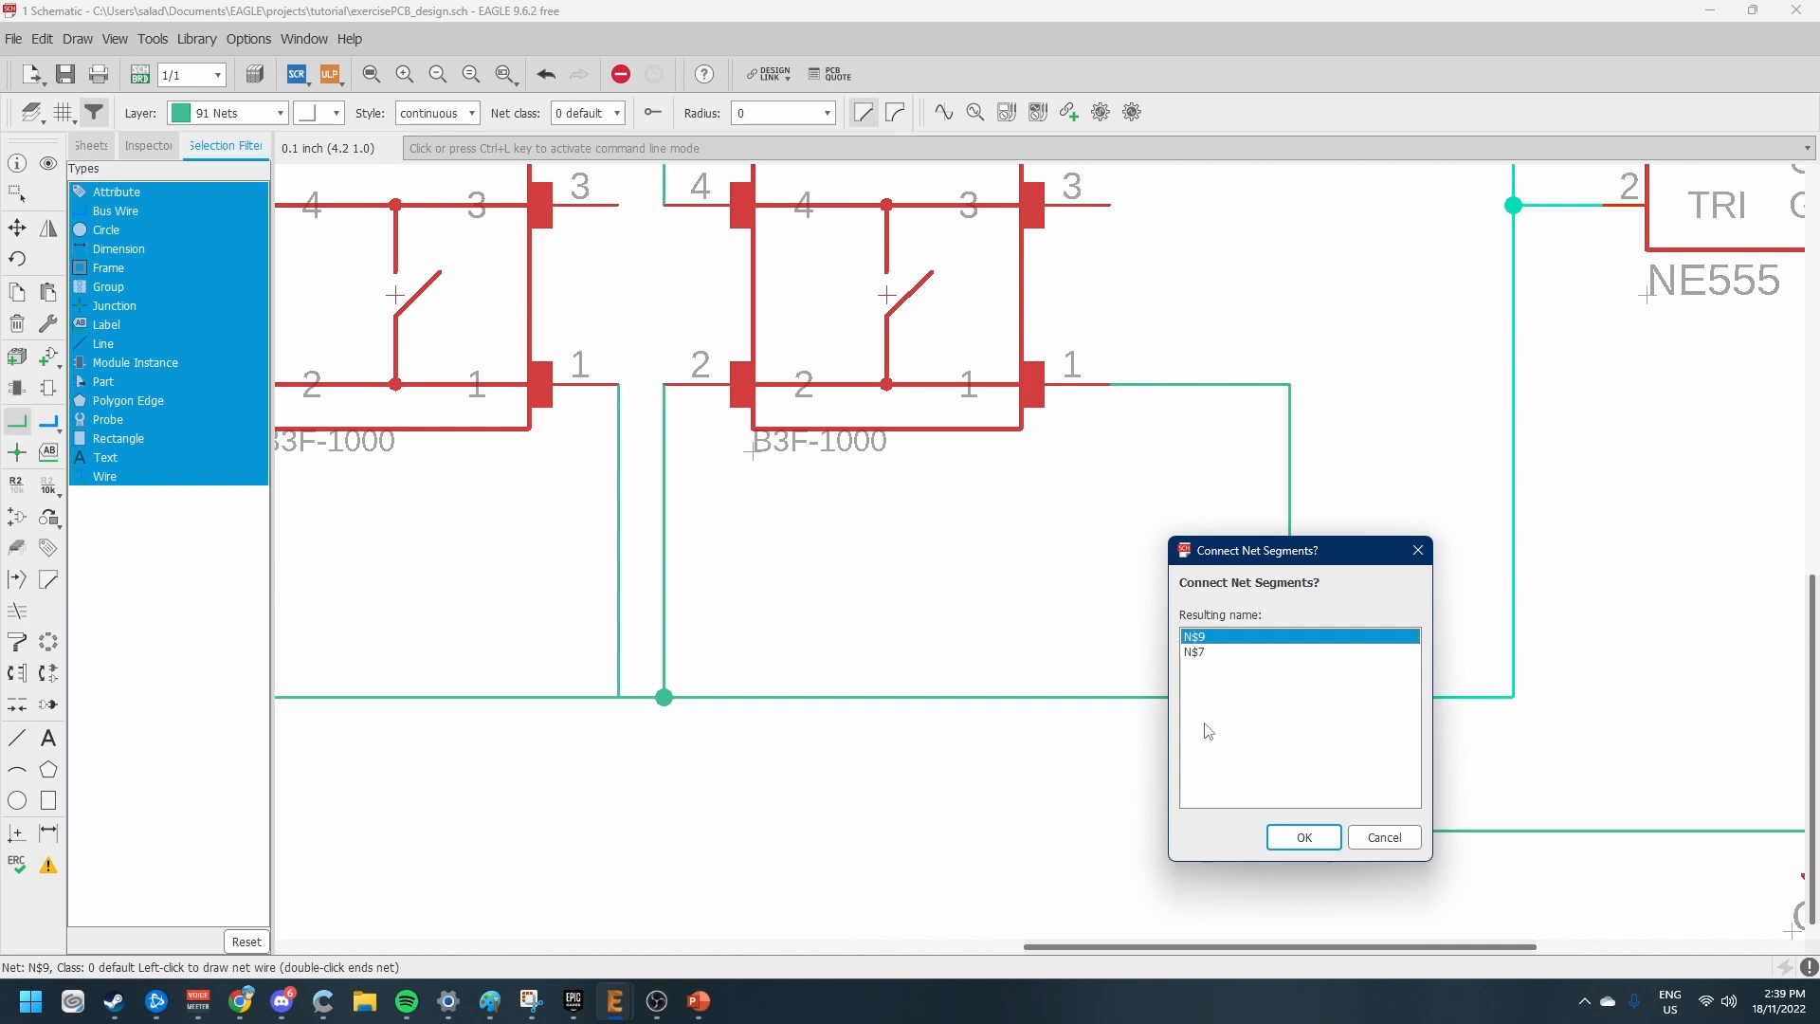
left_click(1294, 837)
Wire GND pin 1 of IC1 and pin 2 of speaker SG1 to the GND symbol's net
scroll(1553, 577, "down", 5)
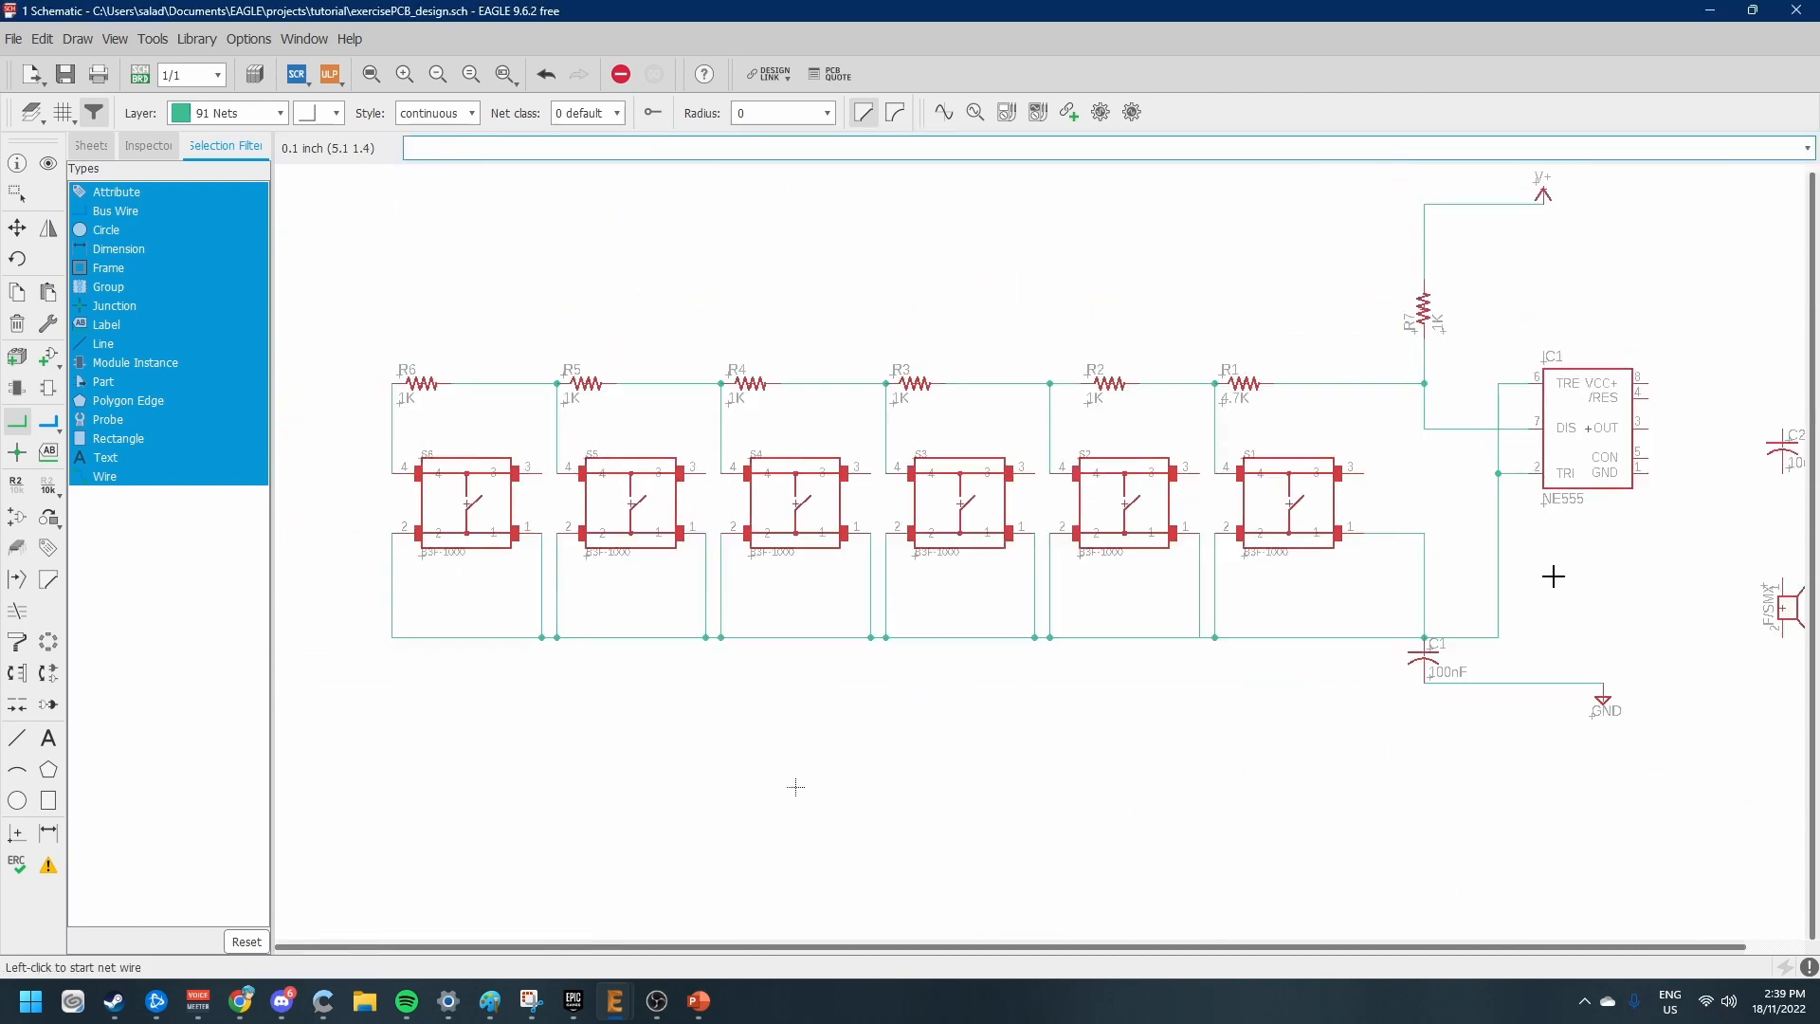
scroll(1748, 512, "down", 4)
scroll(1707, 475, "up", 6)
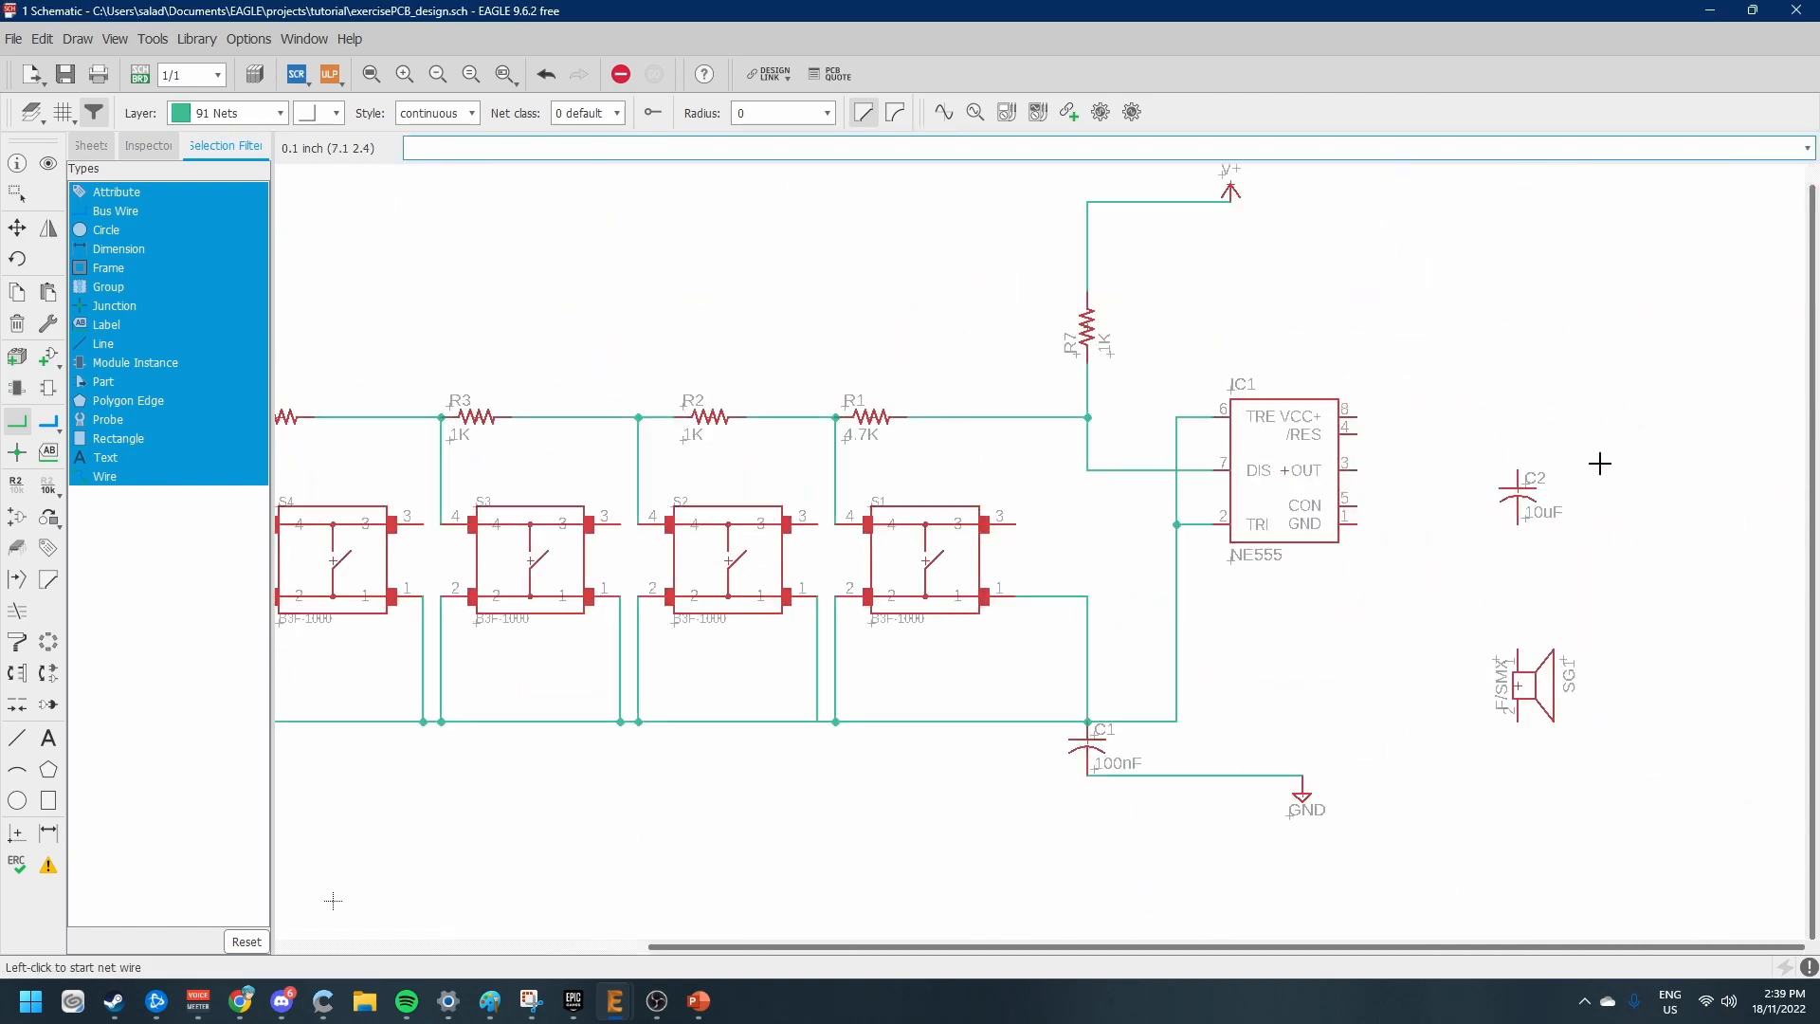
scroll(1584, 550, "up", 3)
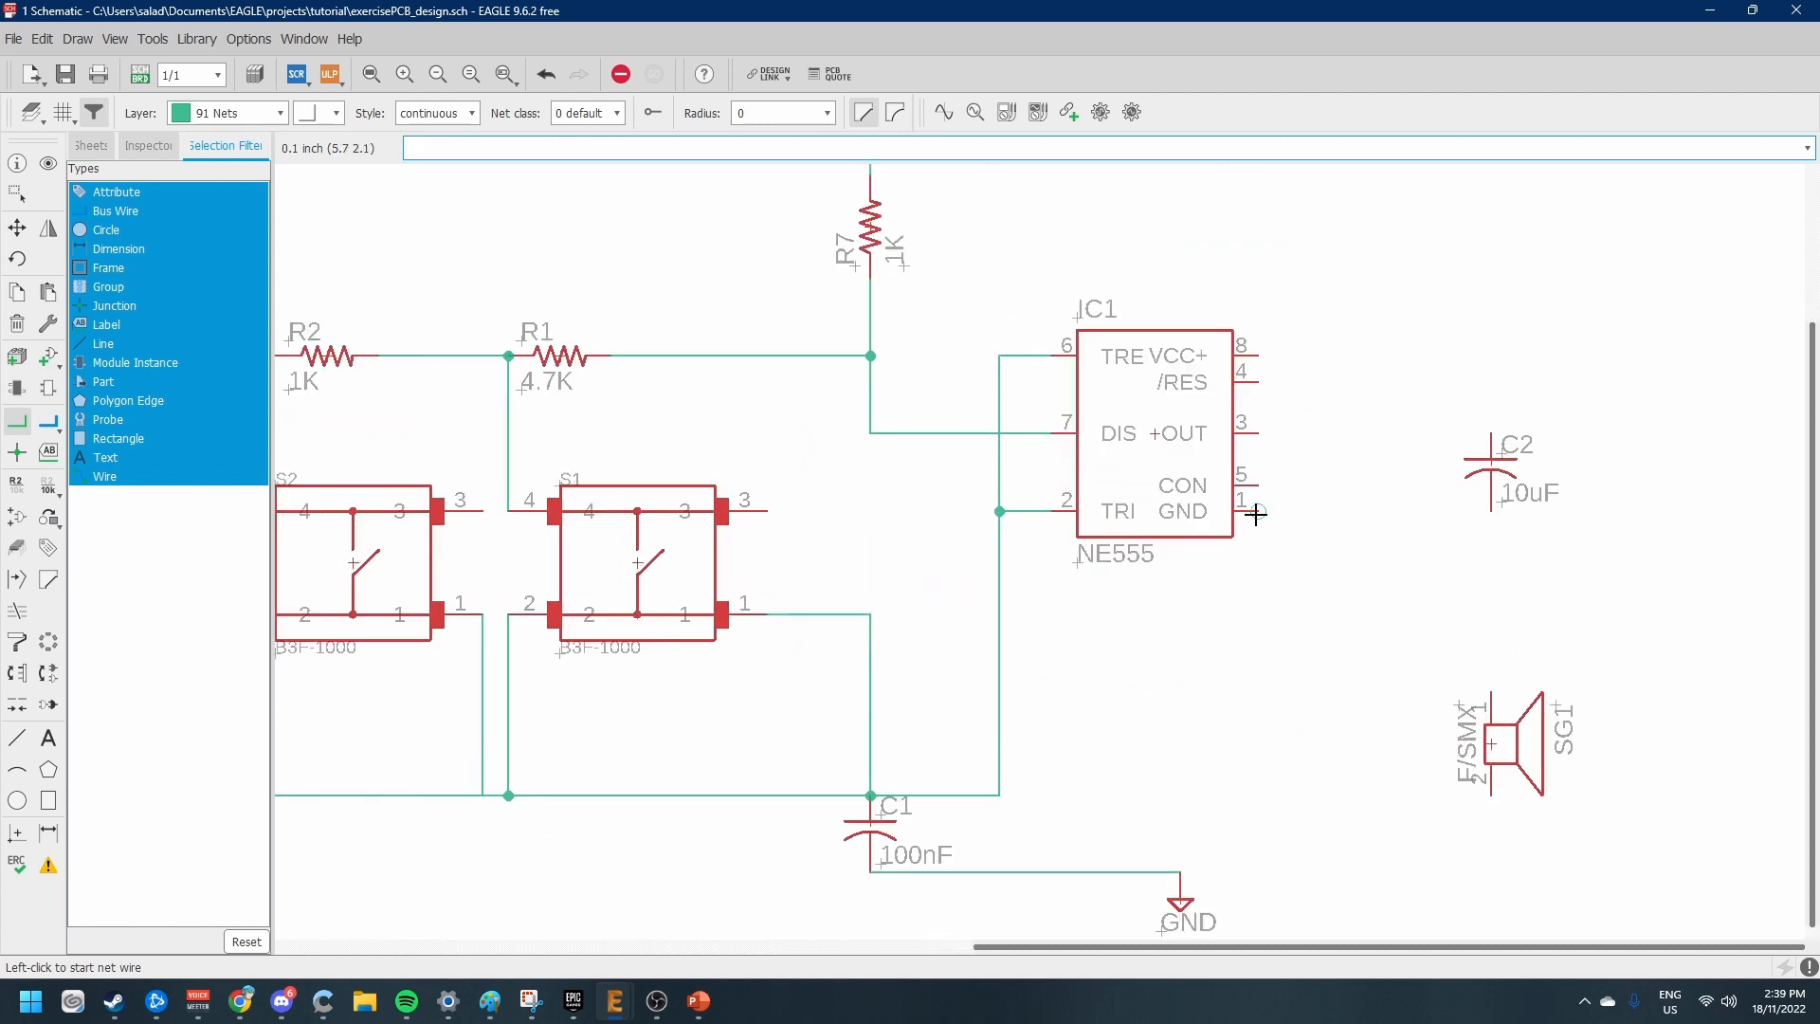
left_click(1252, 513)
left_click(1363, 873)
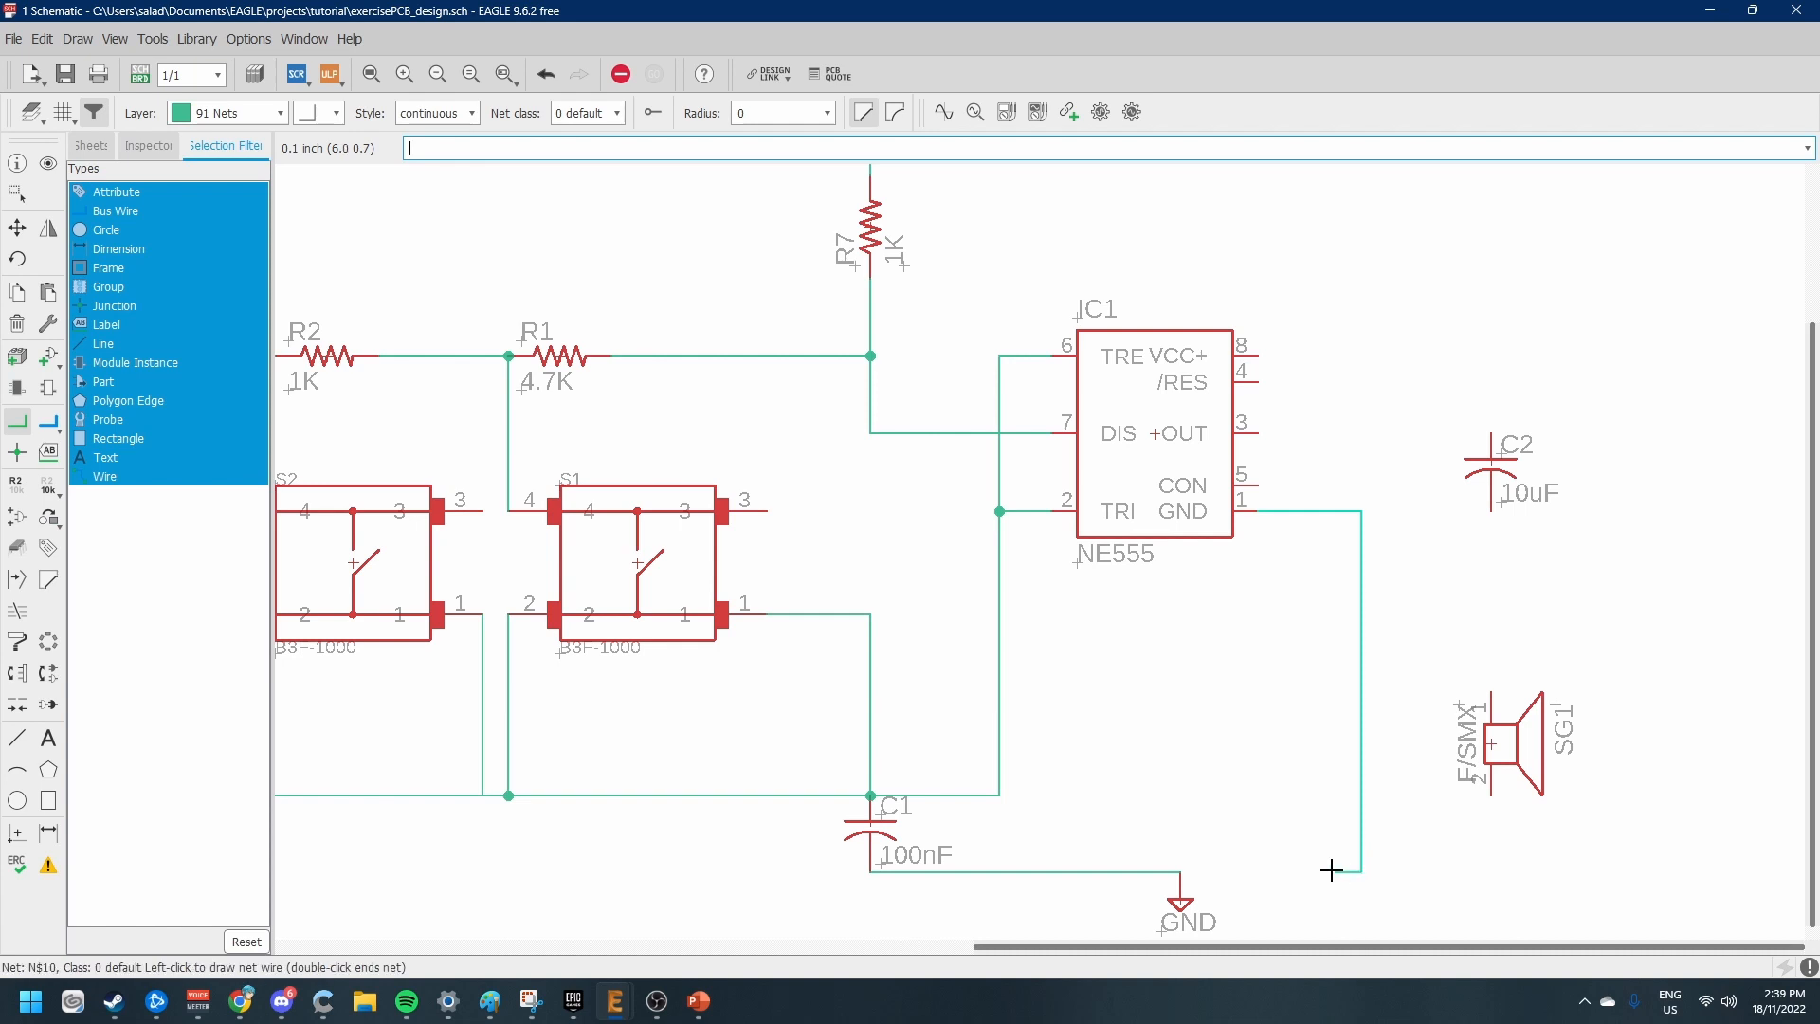
left_click(1181, 872)
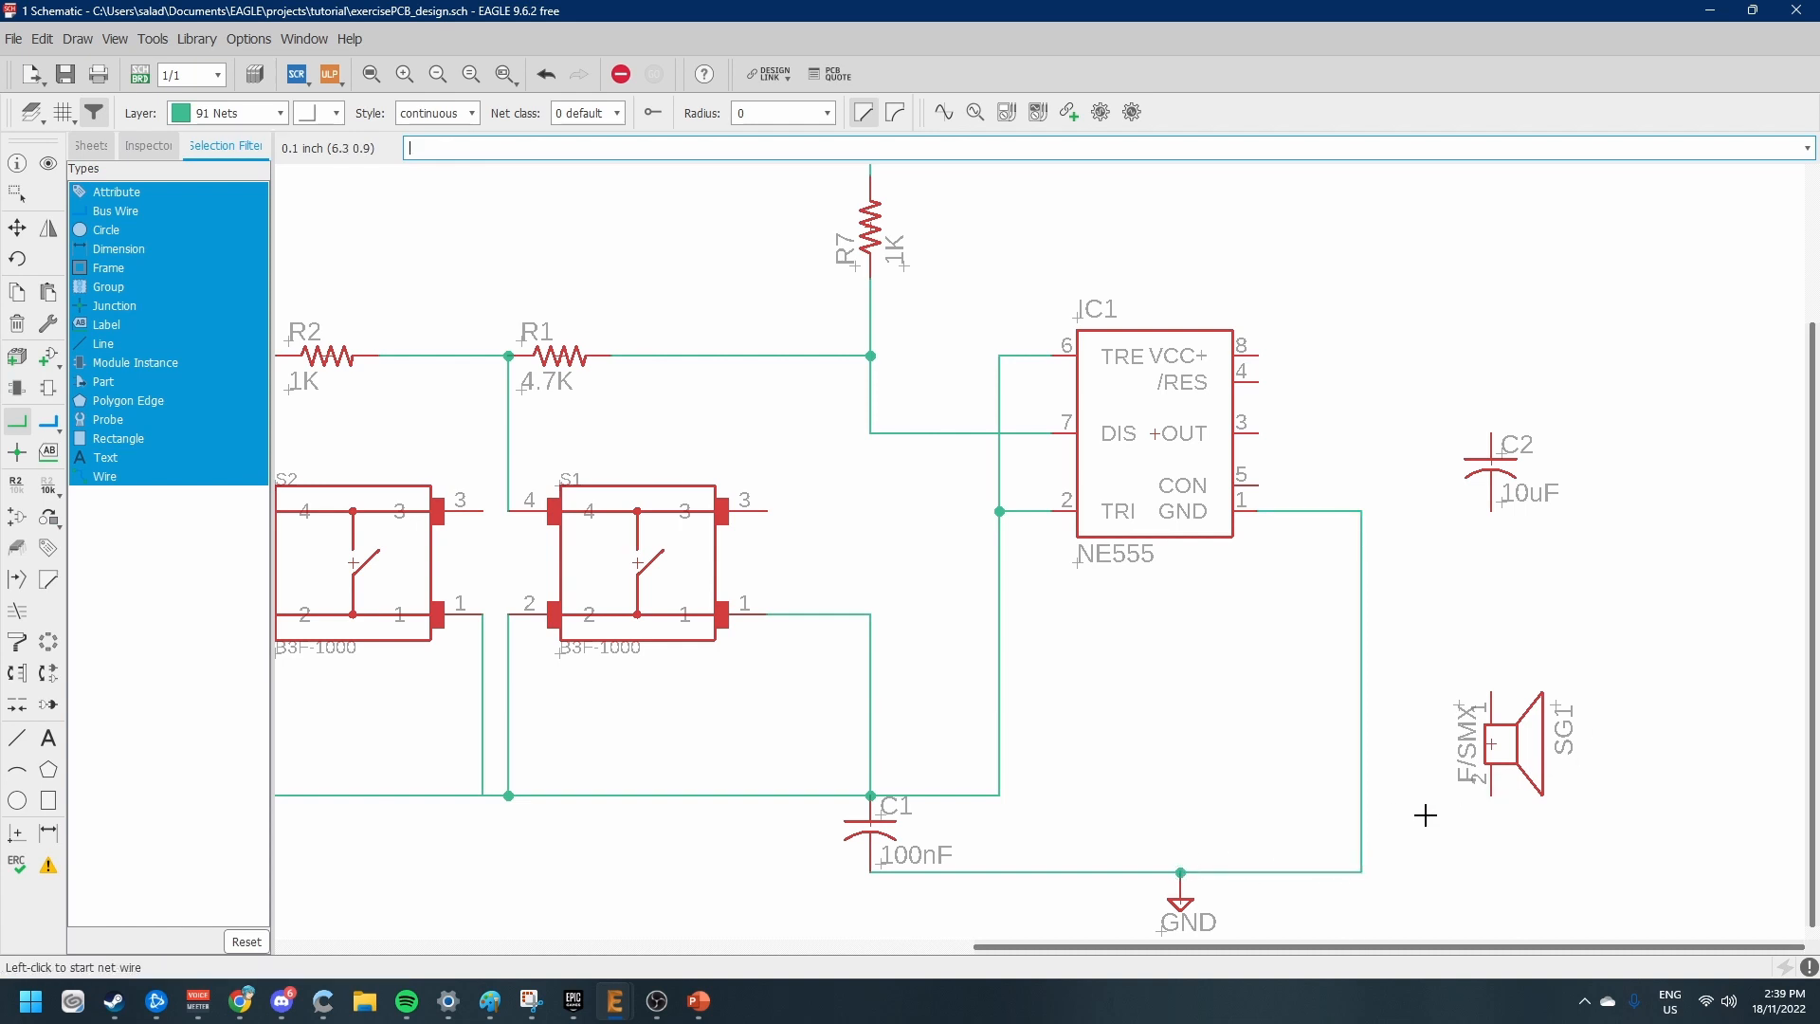
left_click(1365, 873)
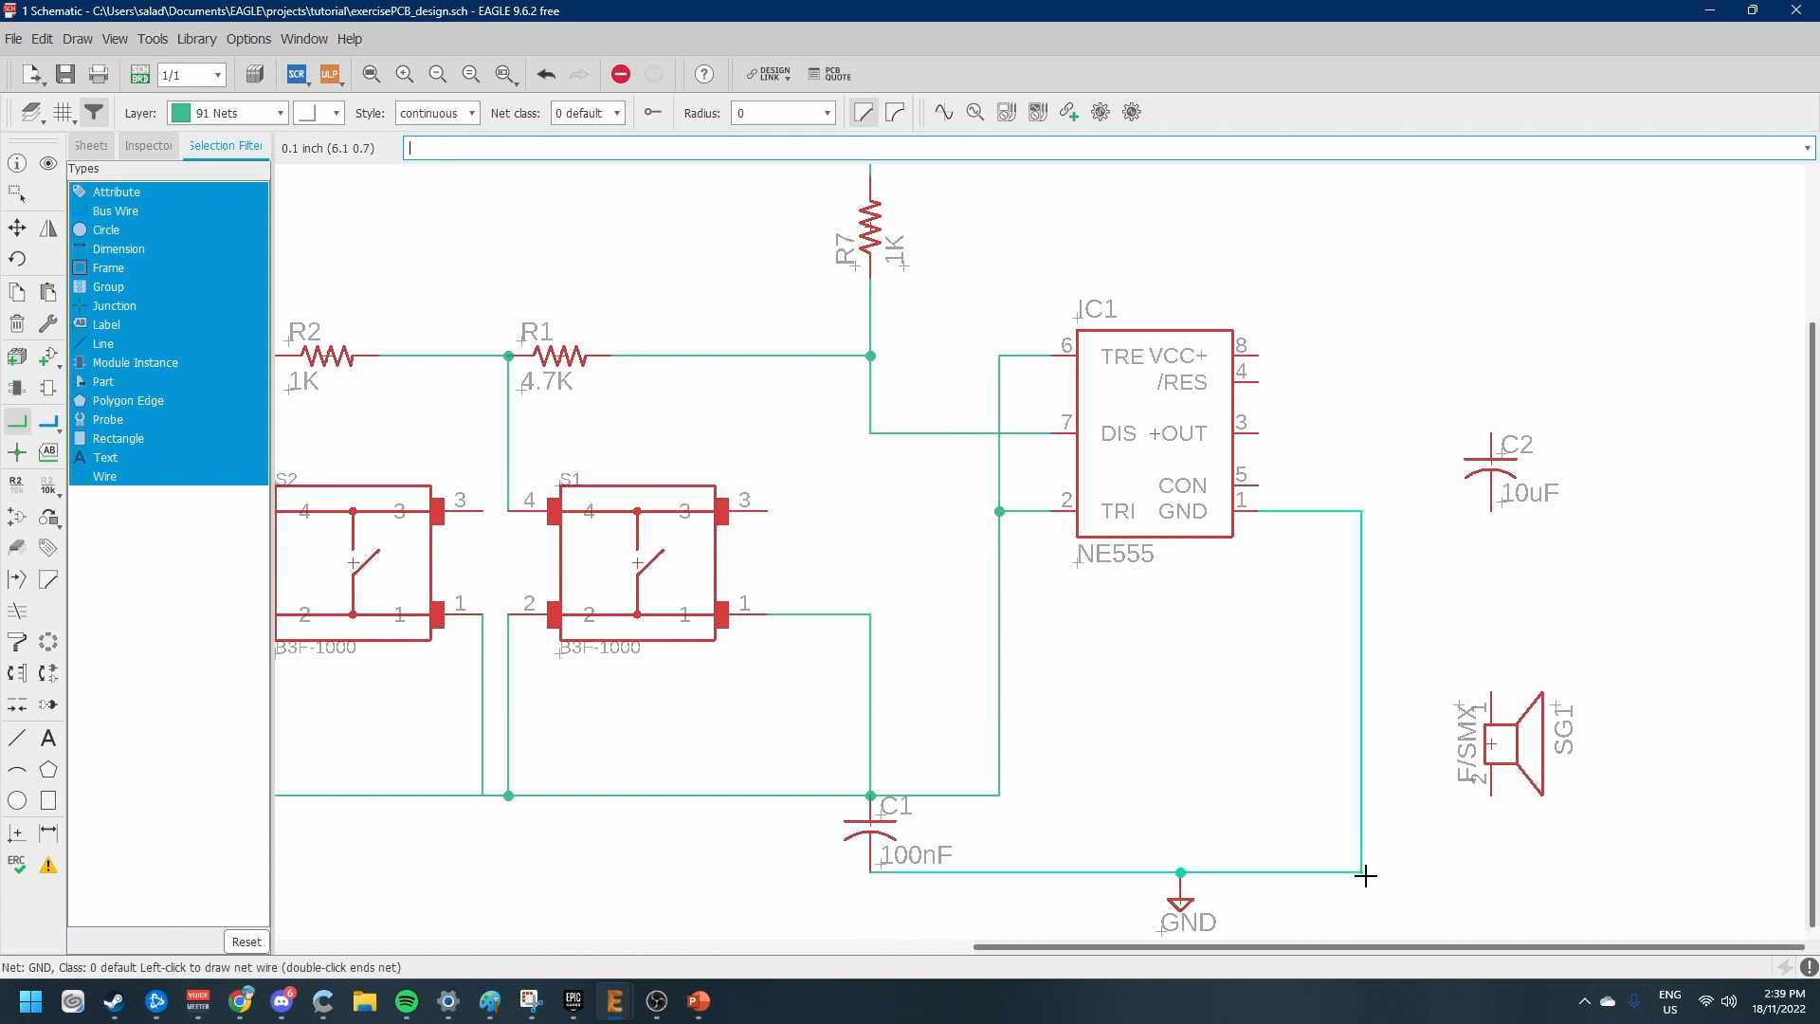
left_click(1493, 790)
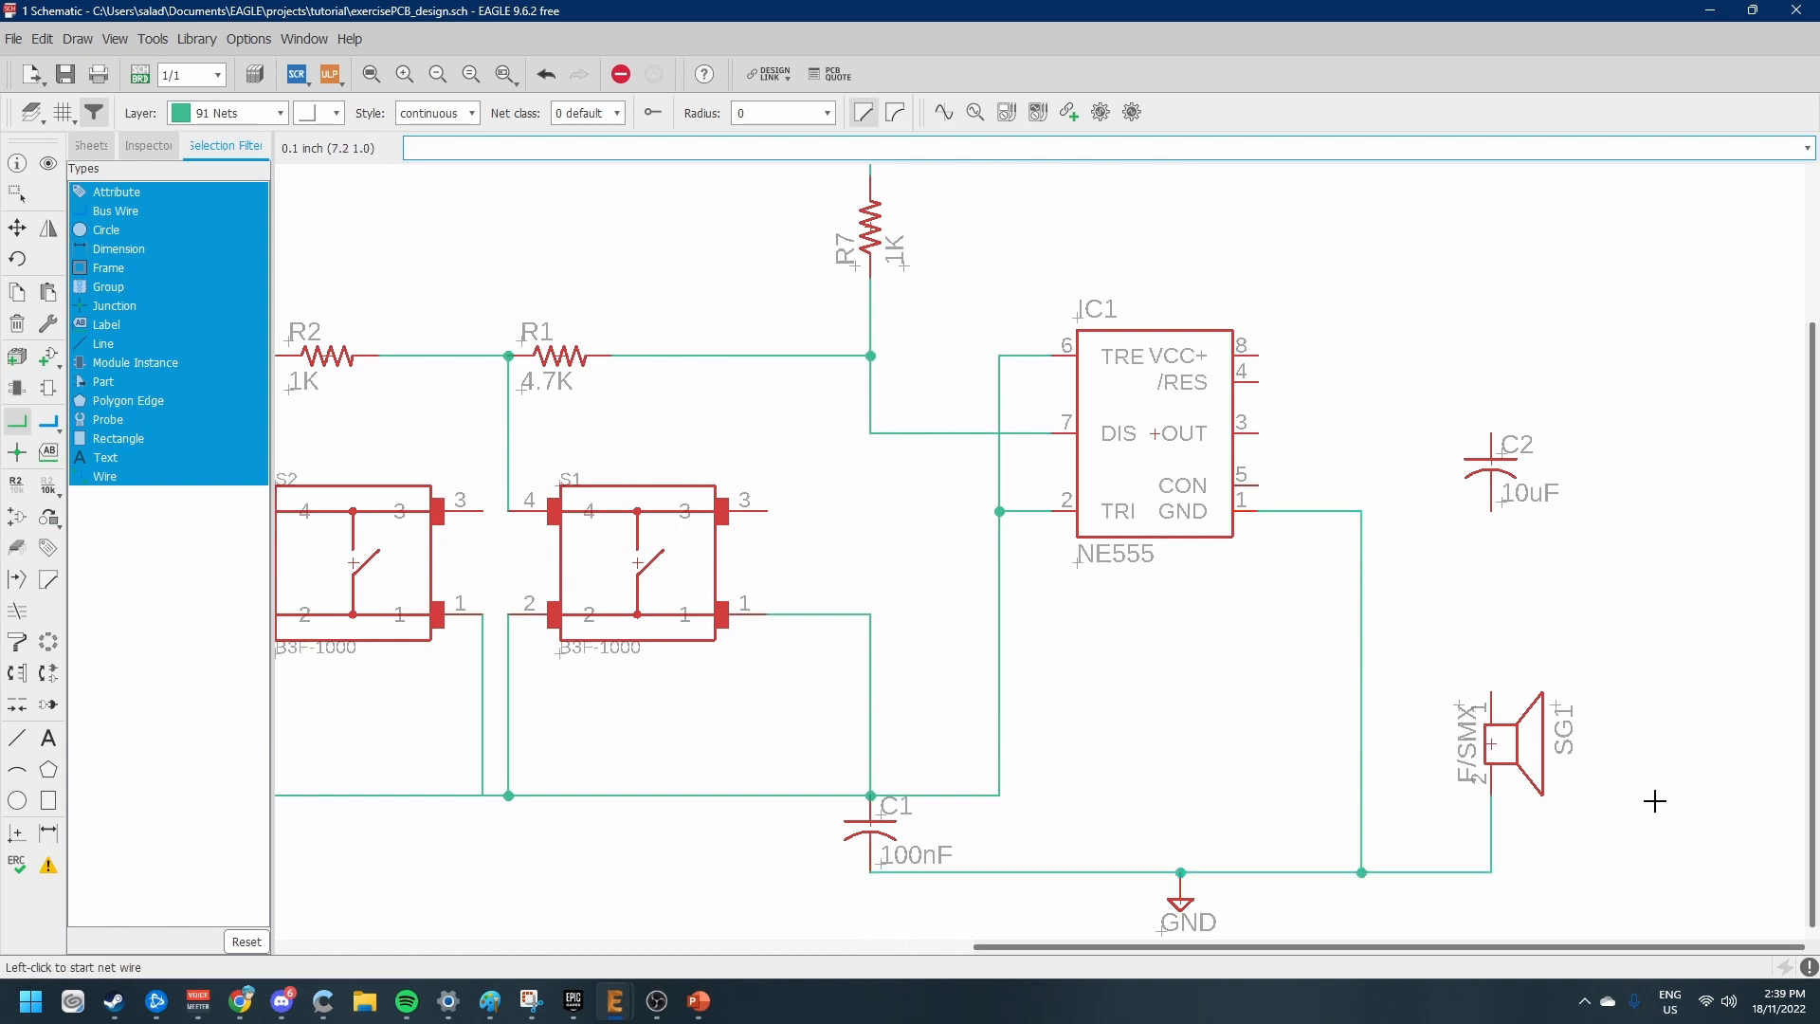
Wire capacitor C2 between pin 1 of speaker SG1 and OUT pin 3 of IC1
left_click(1491, 695)
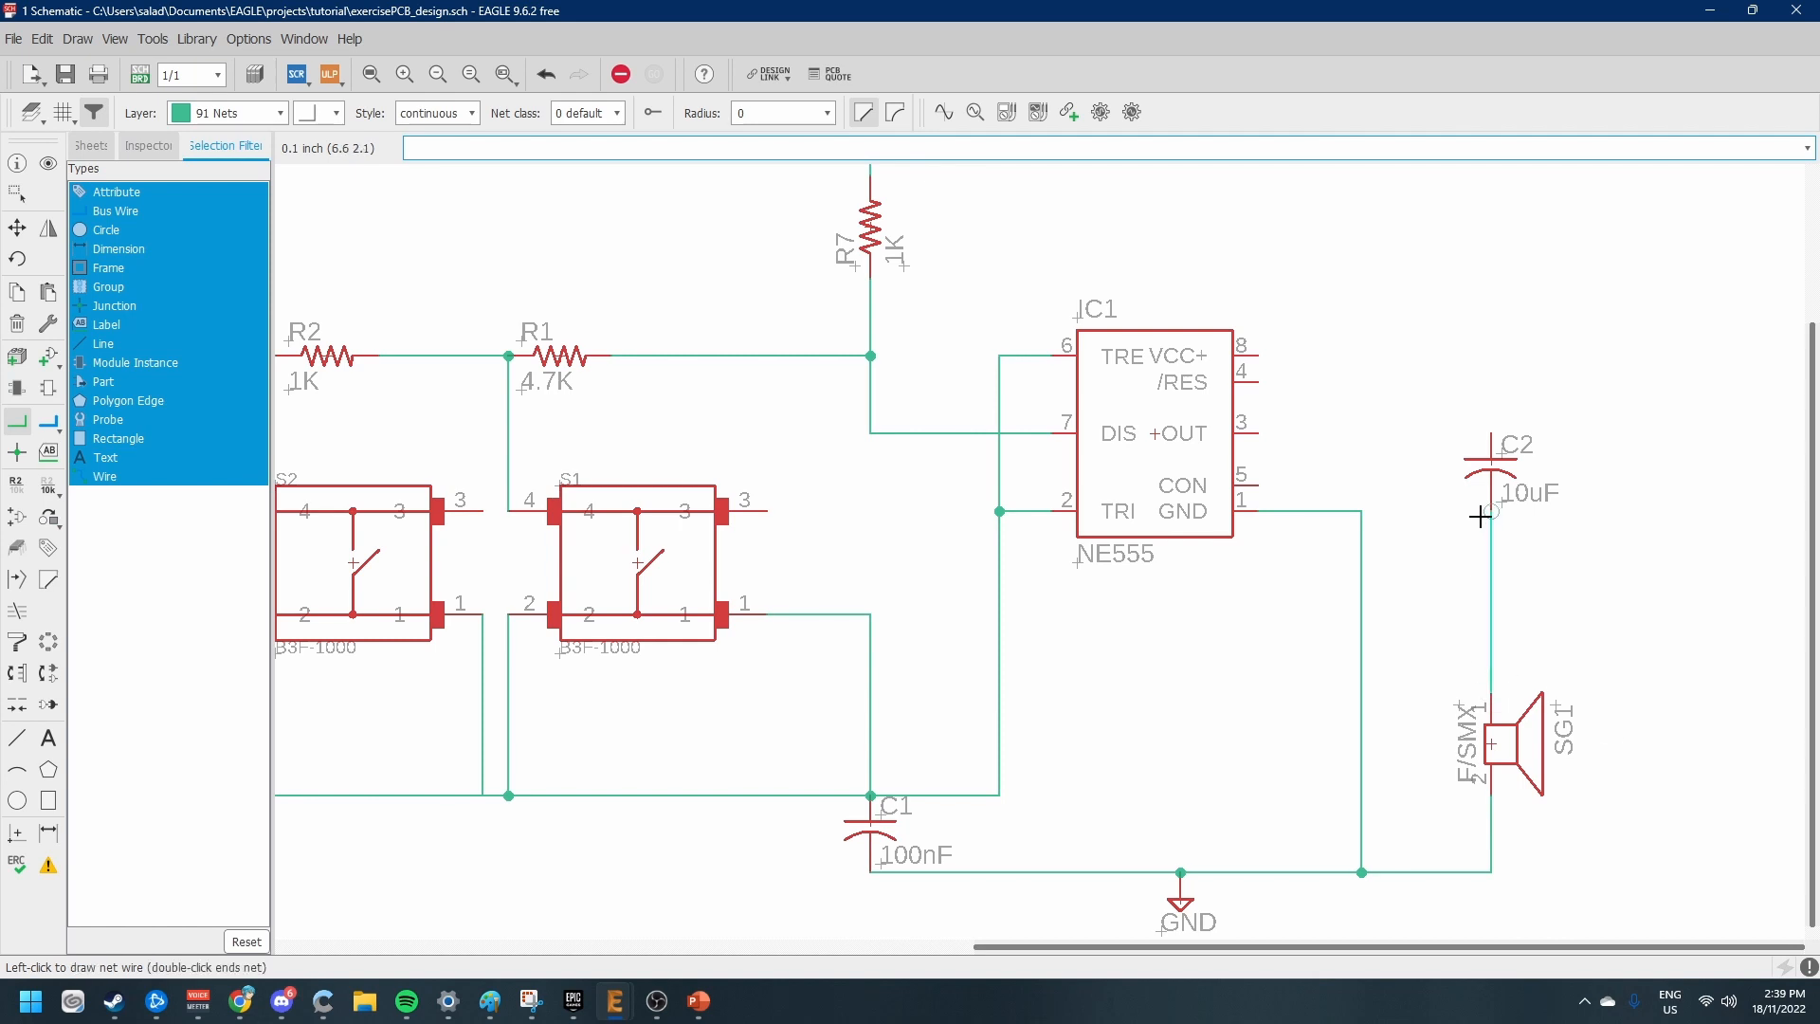
left_click(1480, 516)
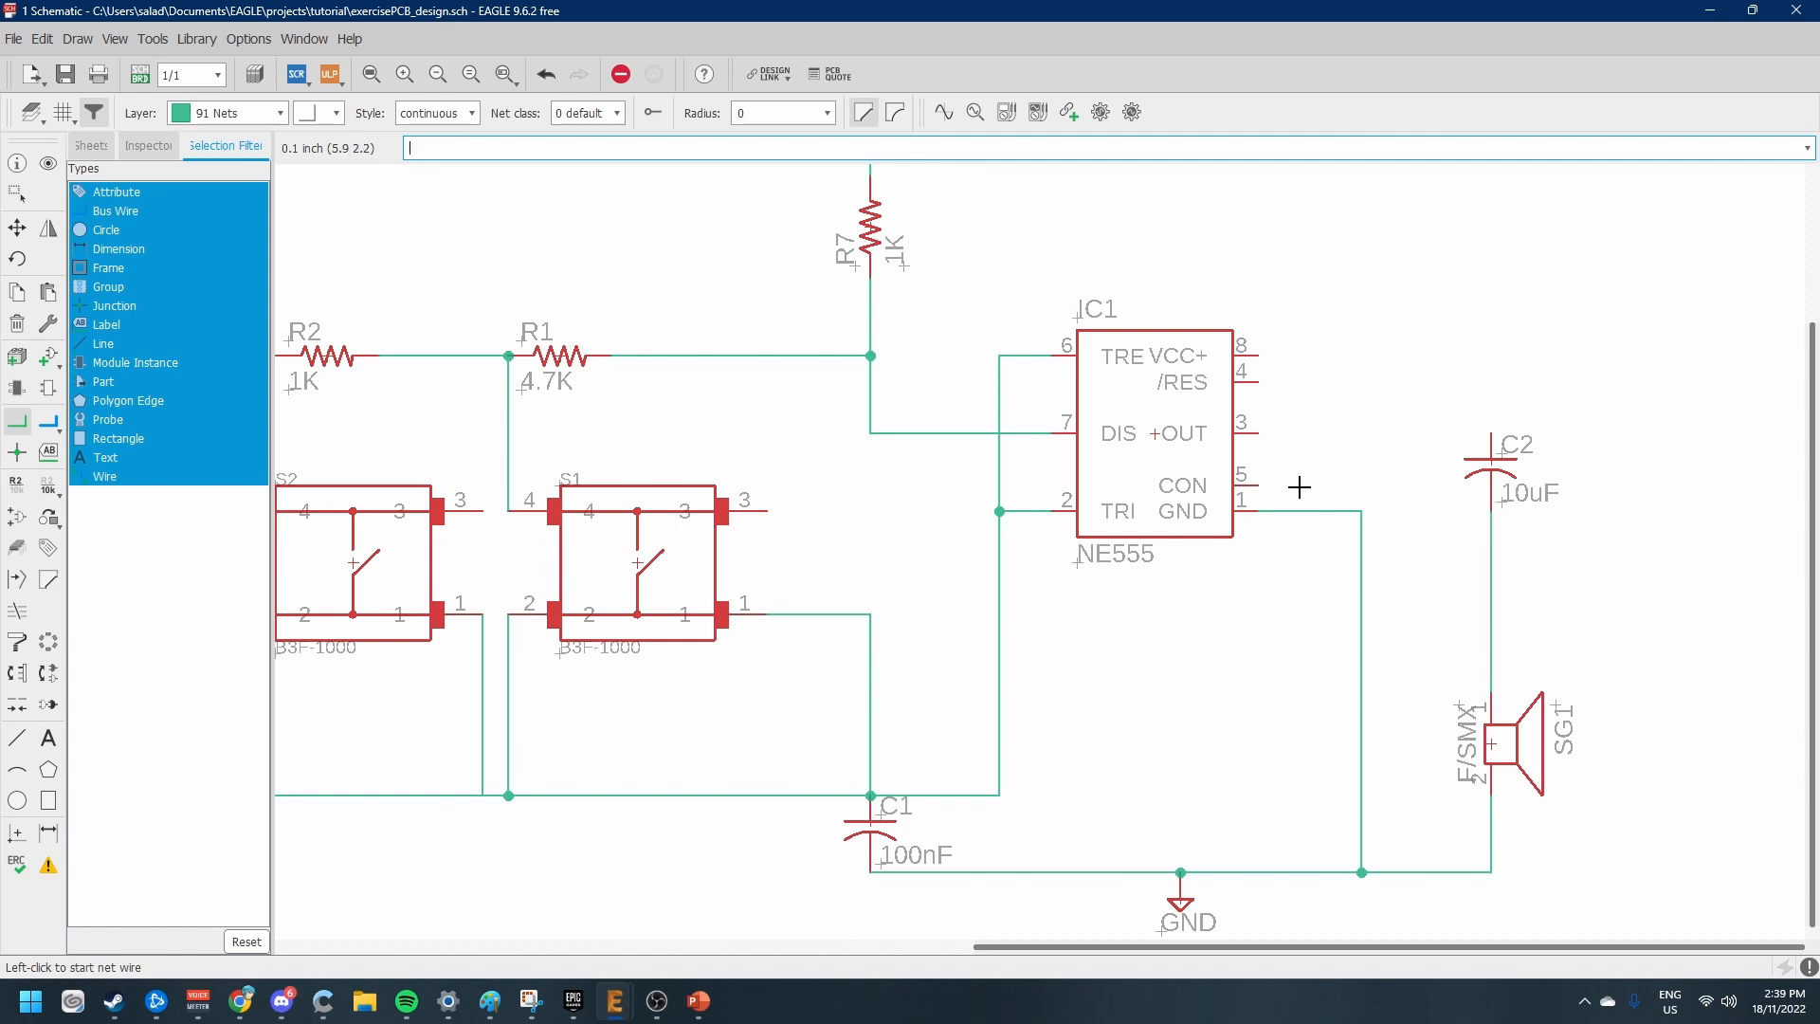
left_click(1258, 432)
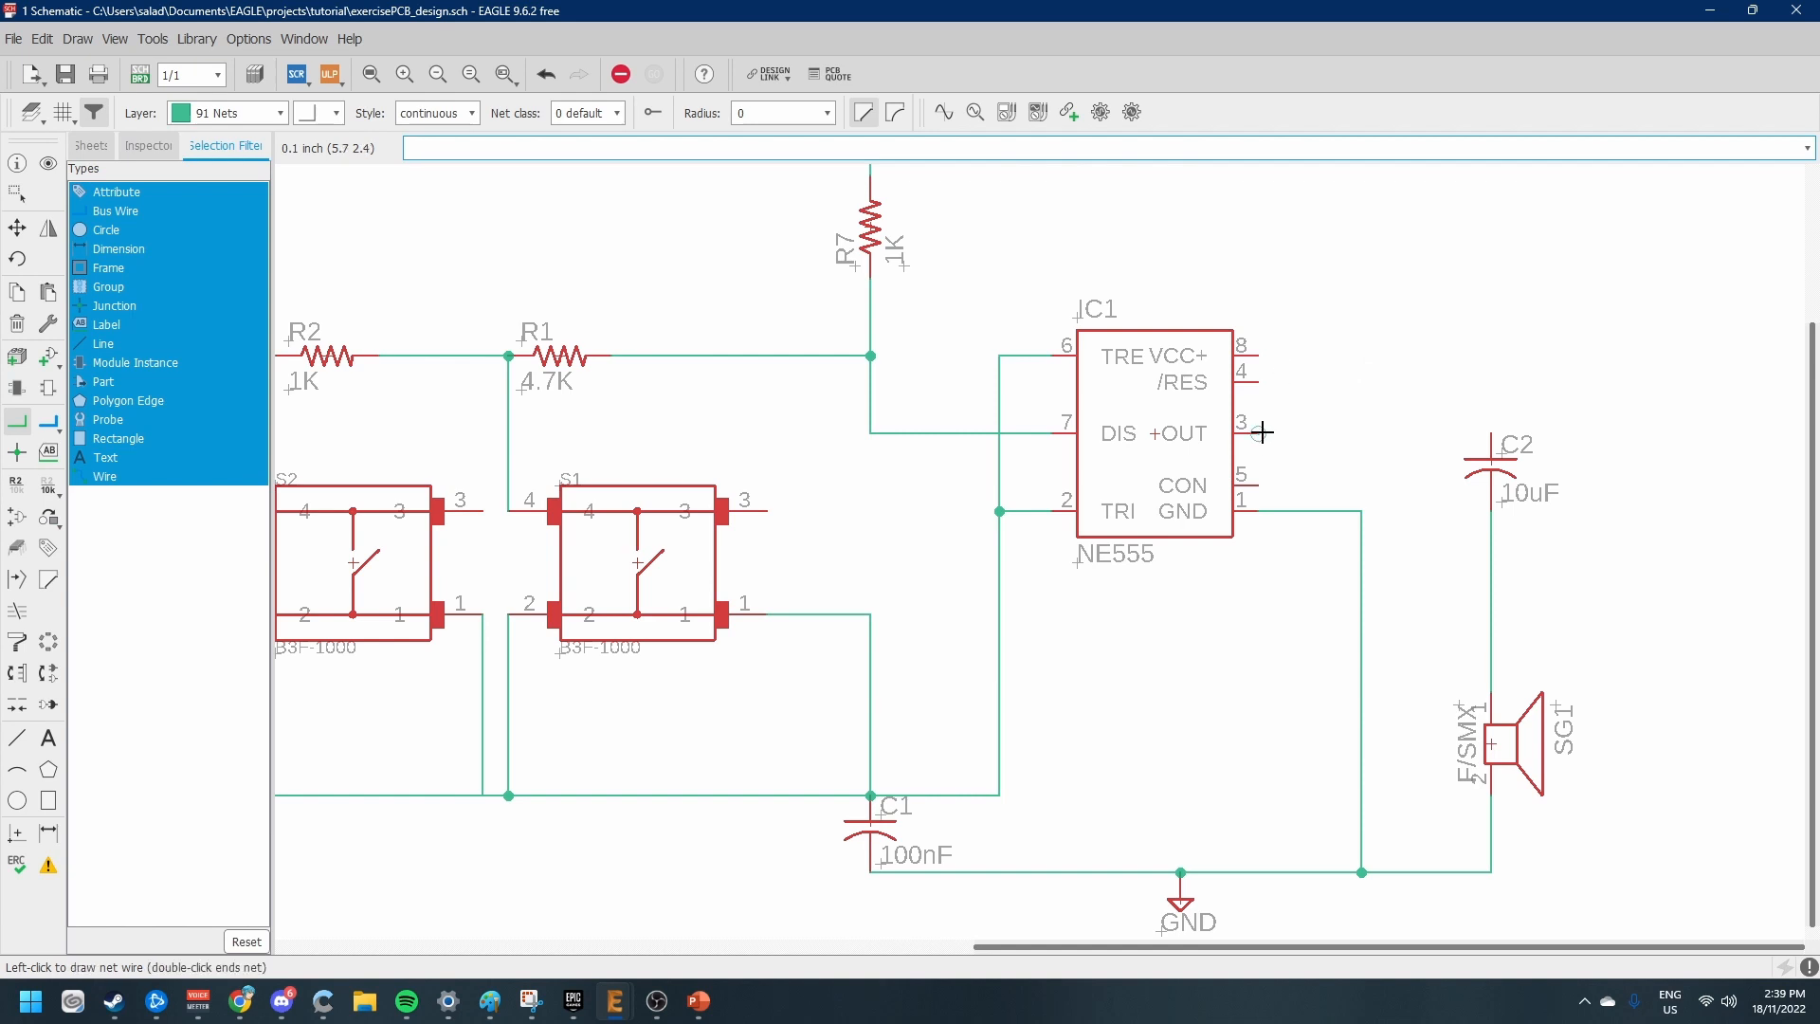
left_click(1489, 432)
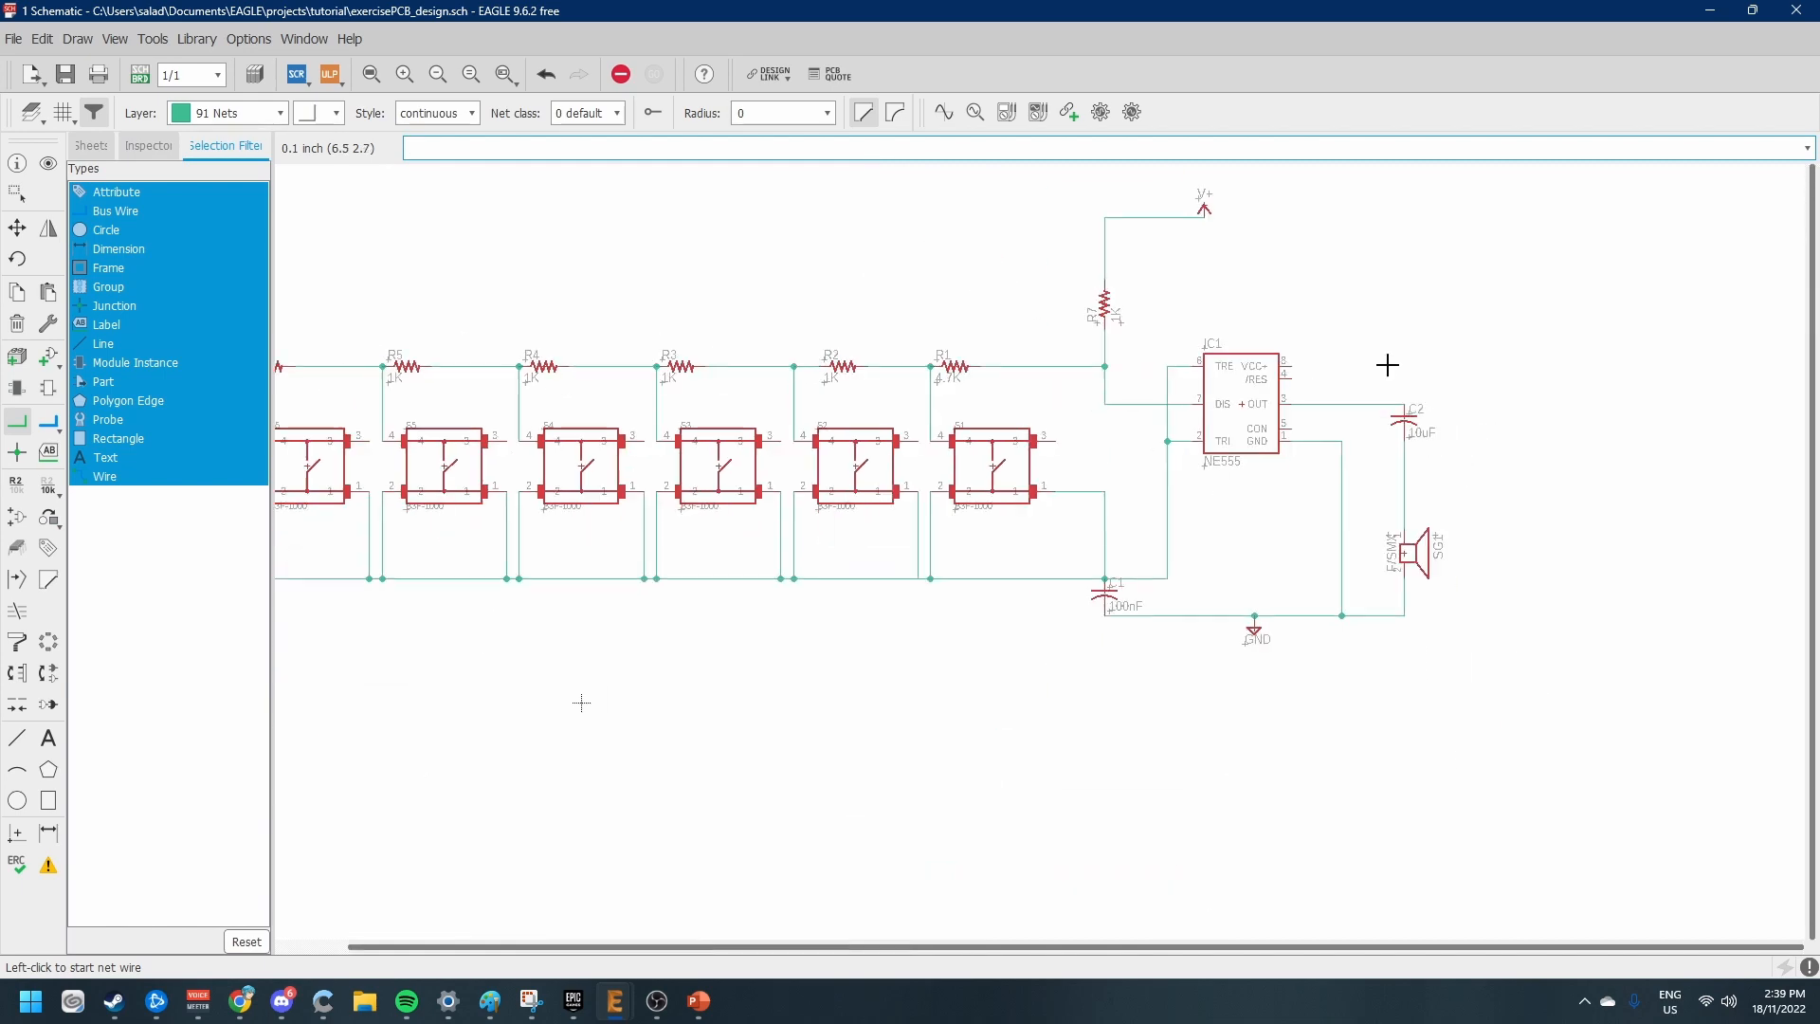
Draw a net from the V+ supply symbol around to /RES pin 4 of IC1
scroll(1282, 180, "up", 2)
scroll(1294, 213, "up", 1)
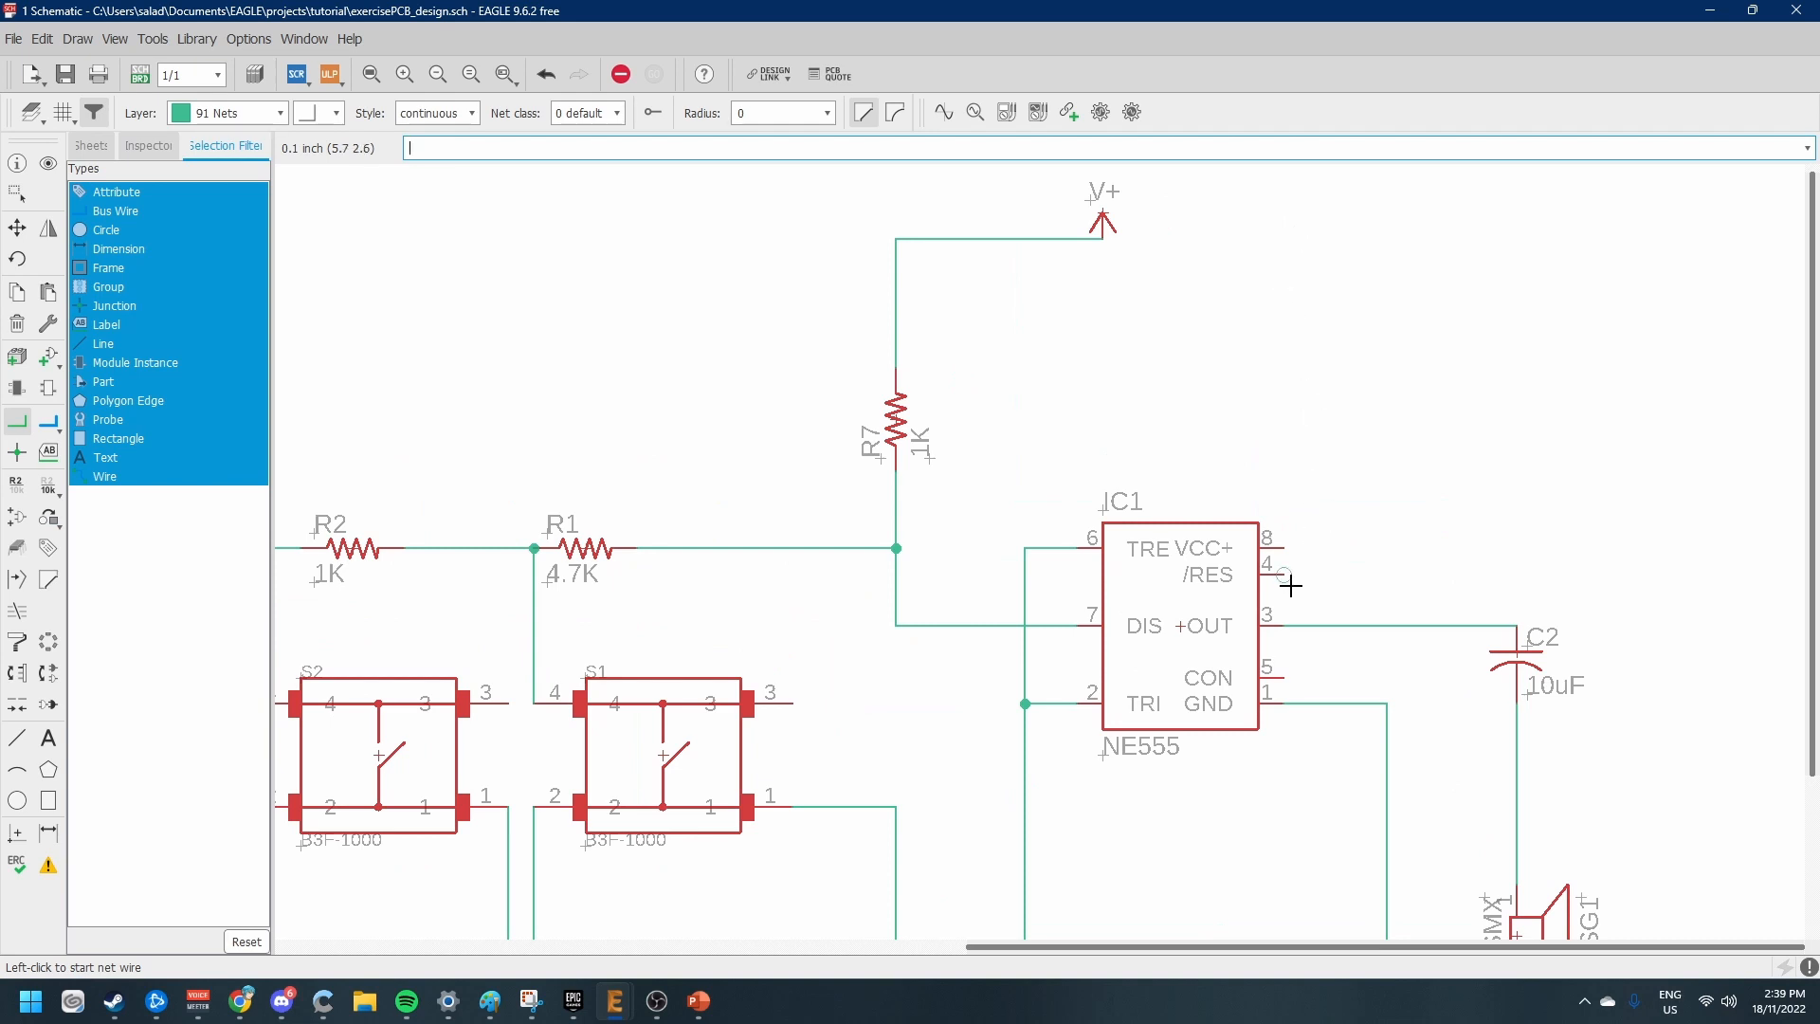
left_click(1106, 240)
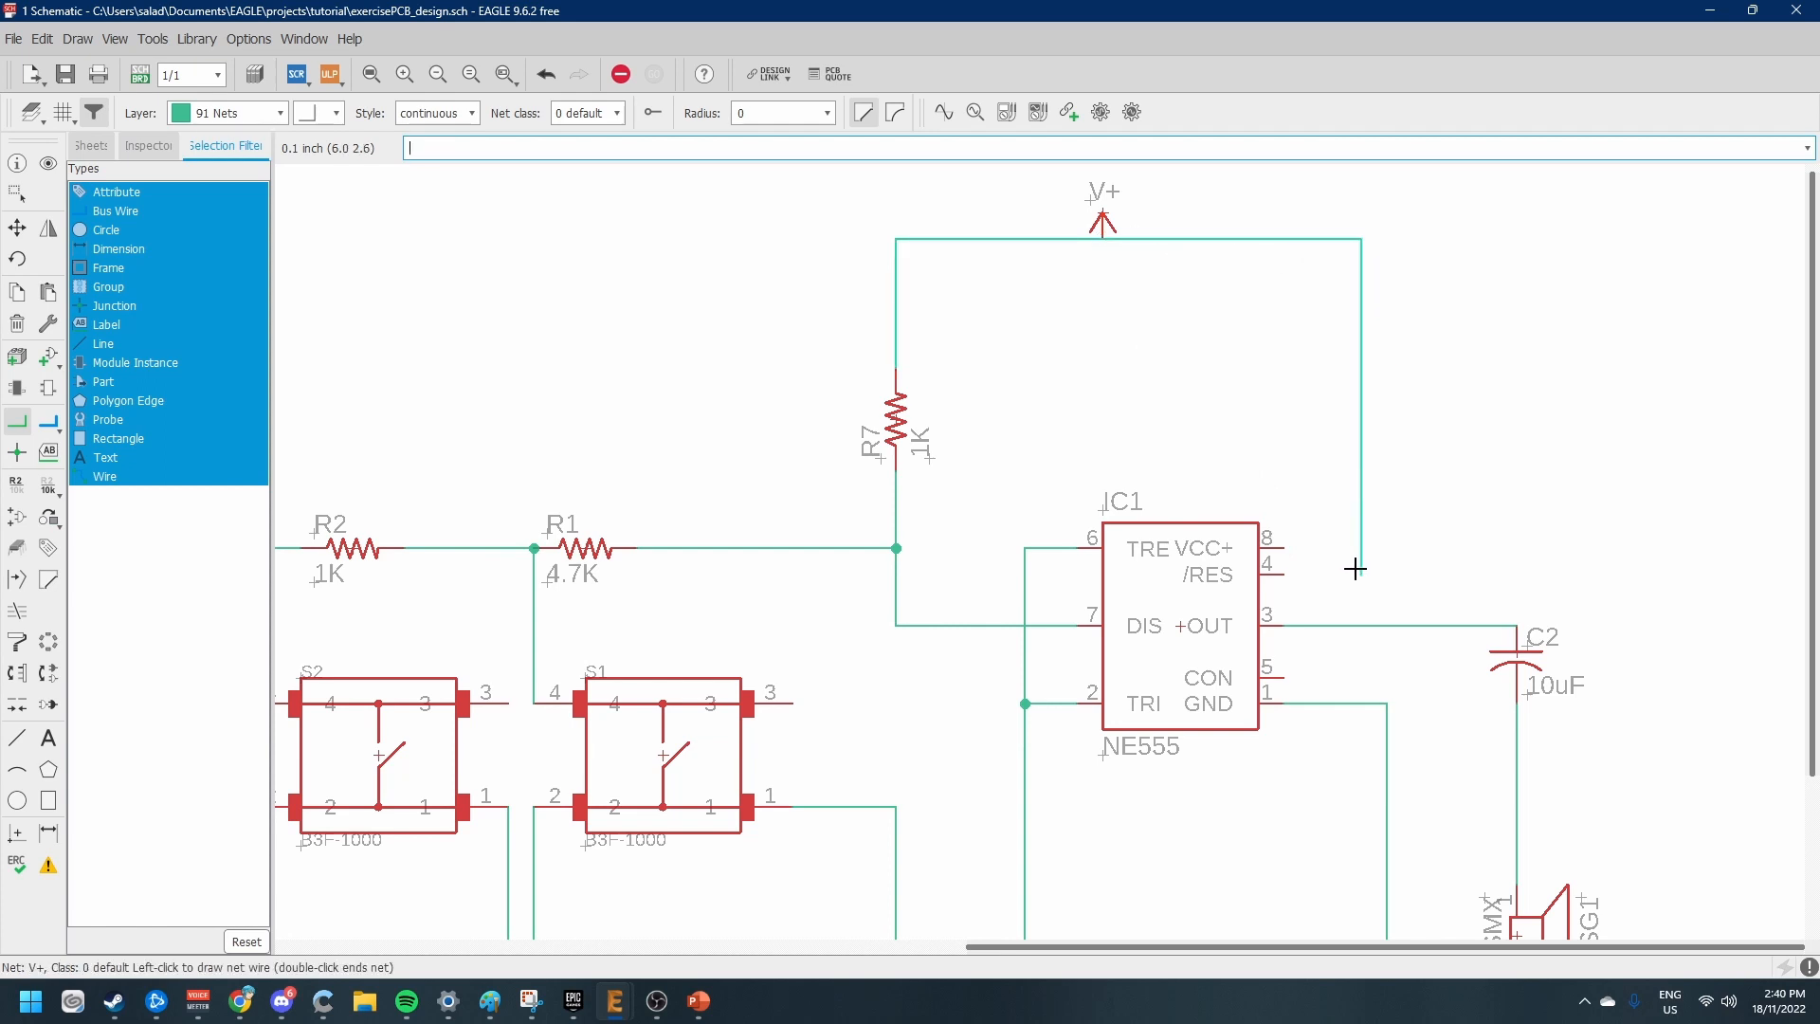
left_click(1361, 573)
left_click(1289, 574)
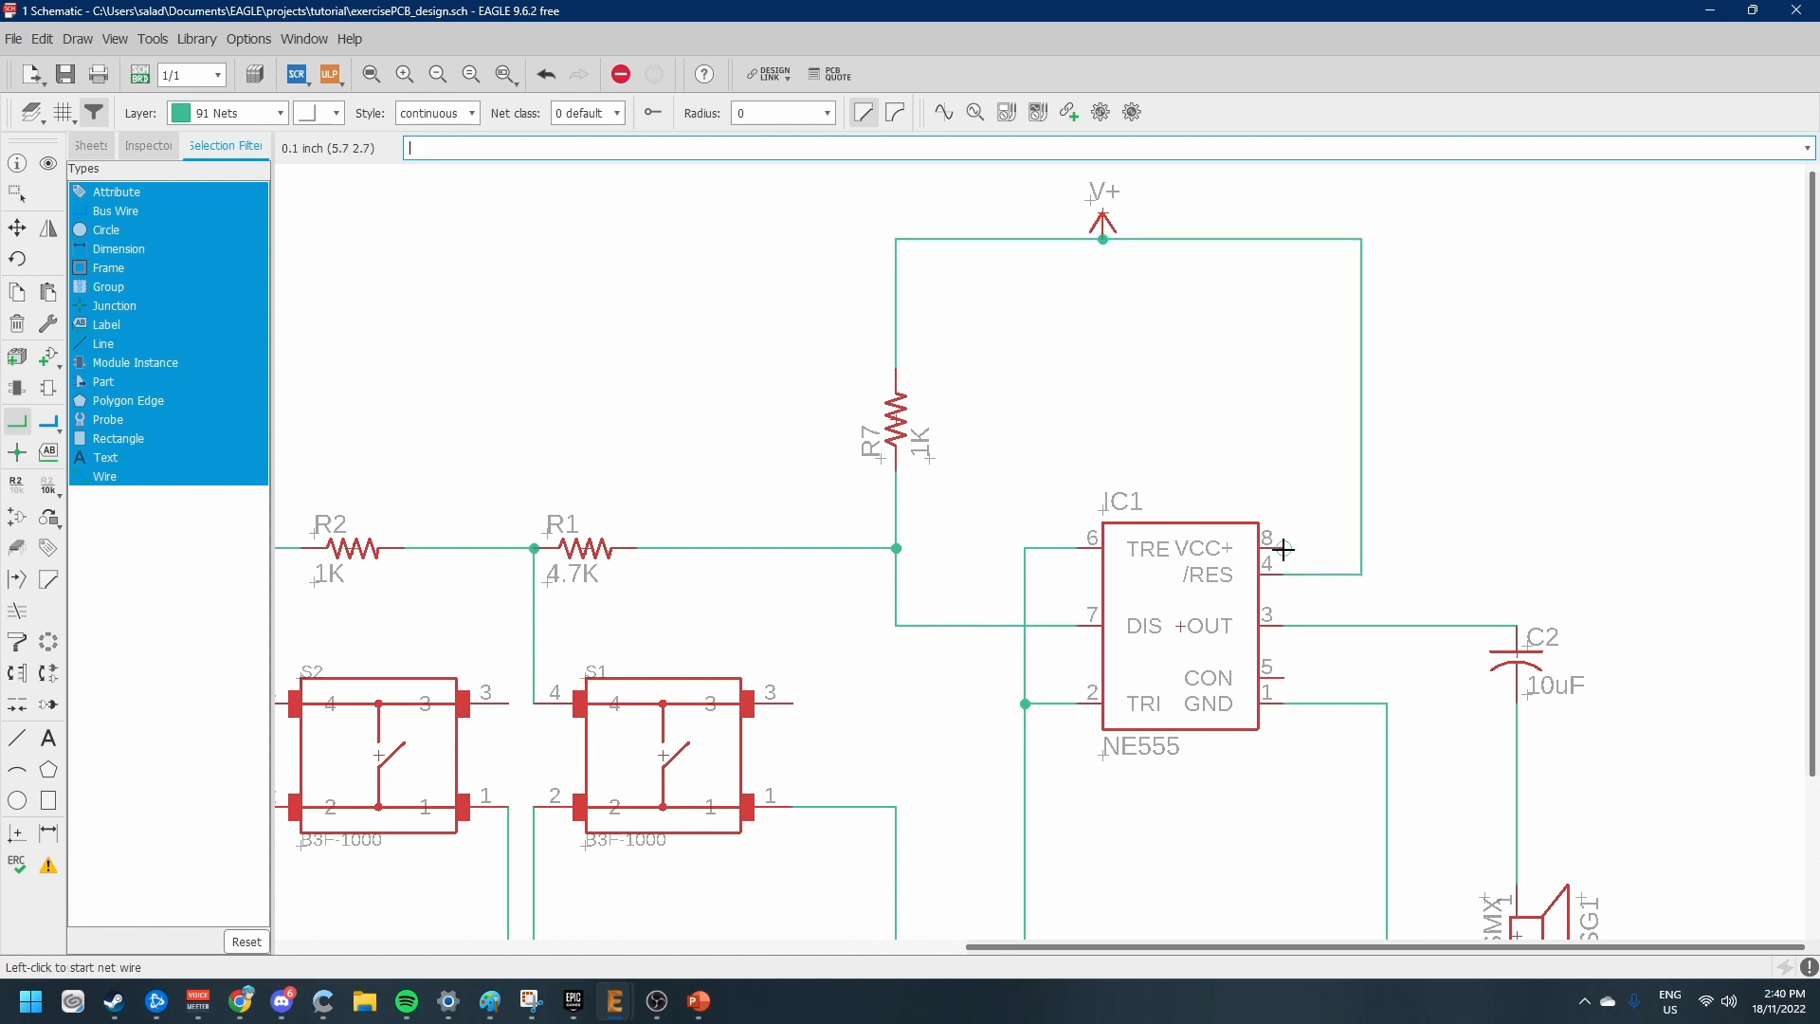
Connect VCC+ pin 8 of IC1 to the vertical V+ net beside the chip
left_click(1284, 548)
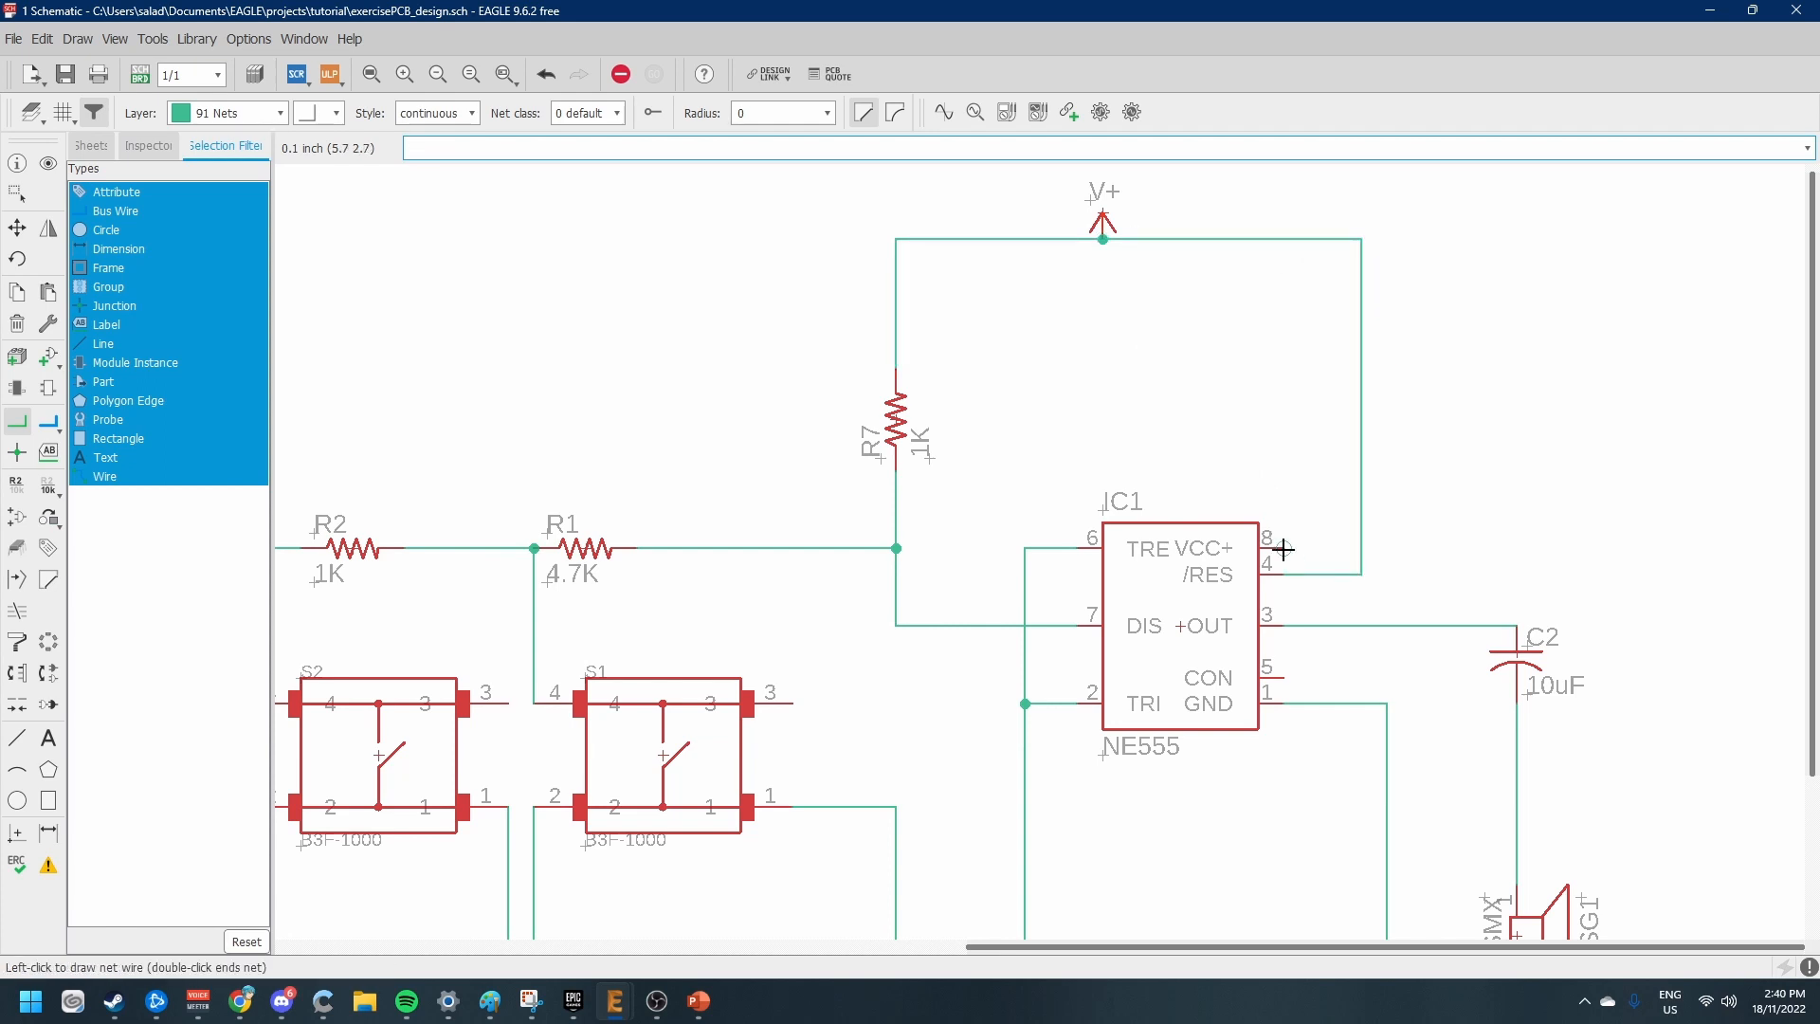
left_click(1364, 541)
scroll(1366, 537, "down", 5)
scroll(1475, 617, "up", 1)
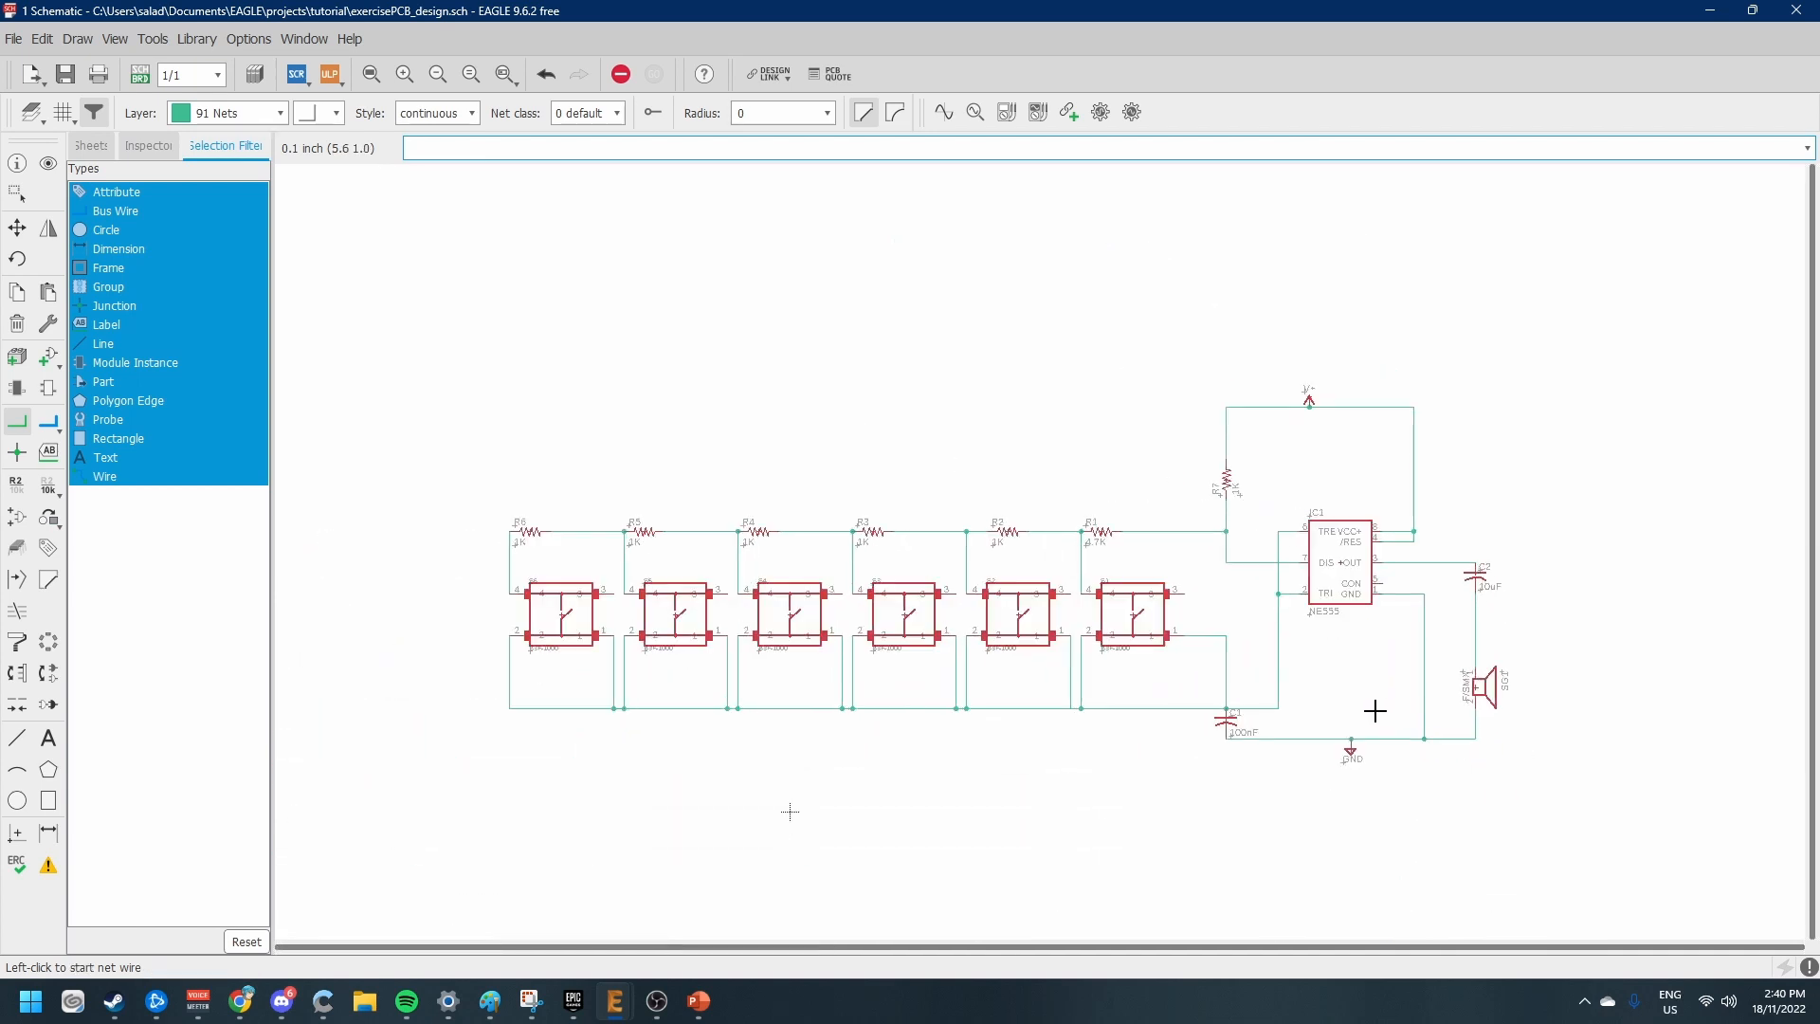
scroll(1375, 711, "up", 1)
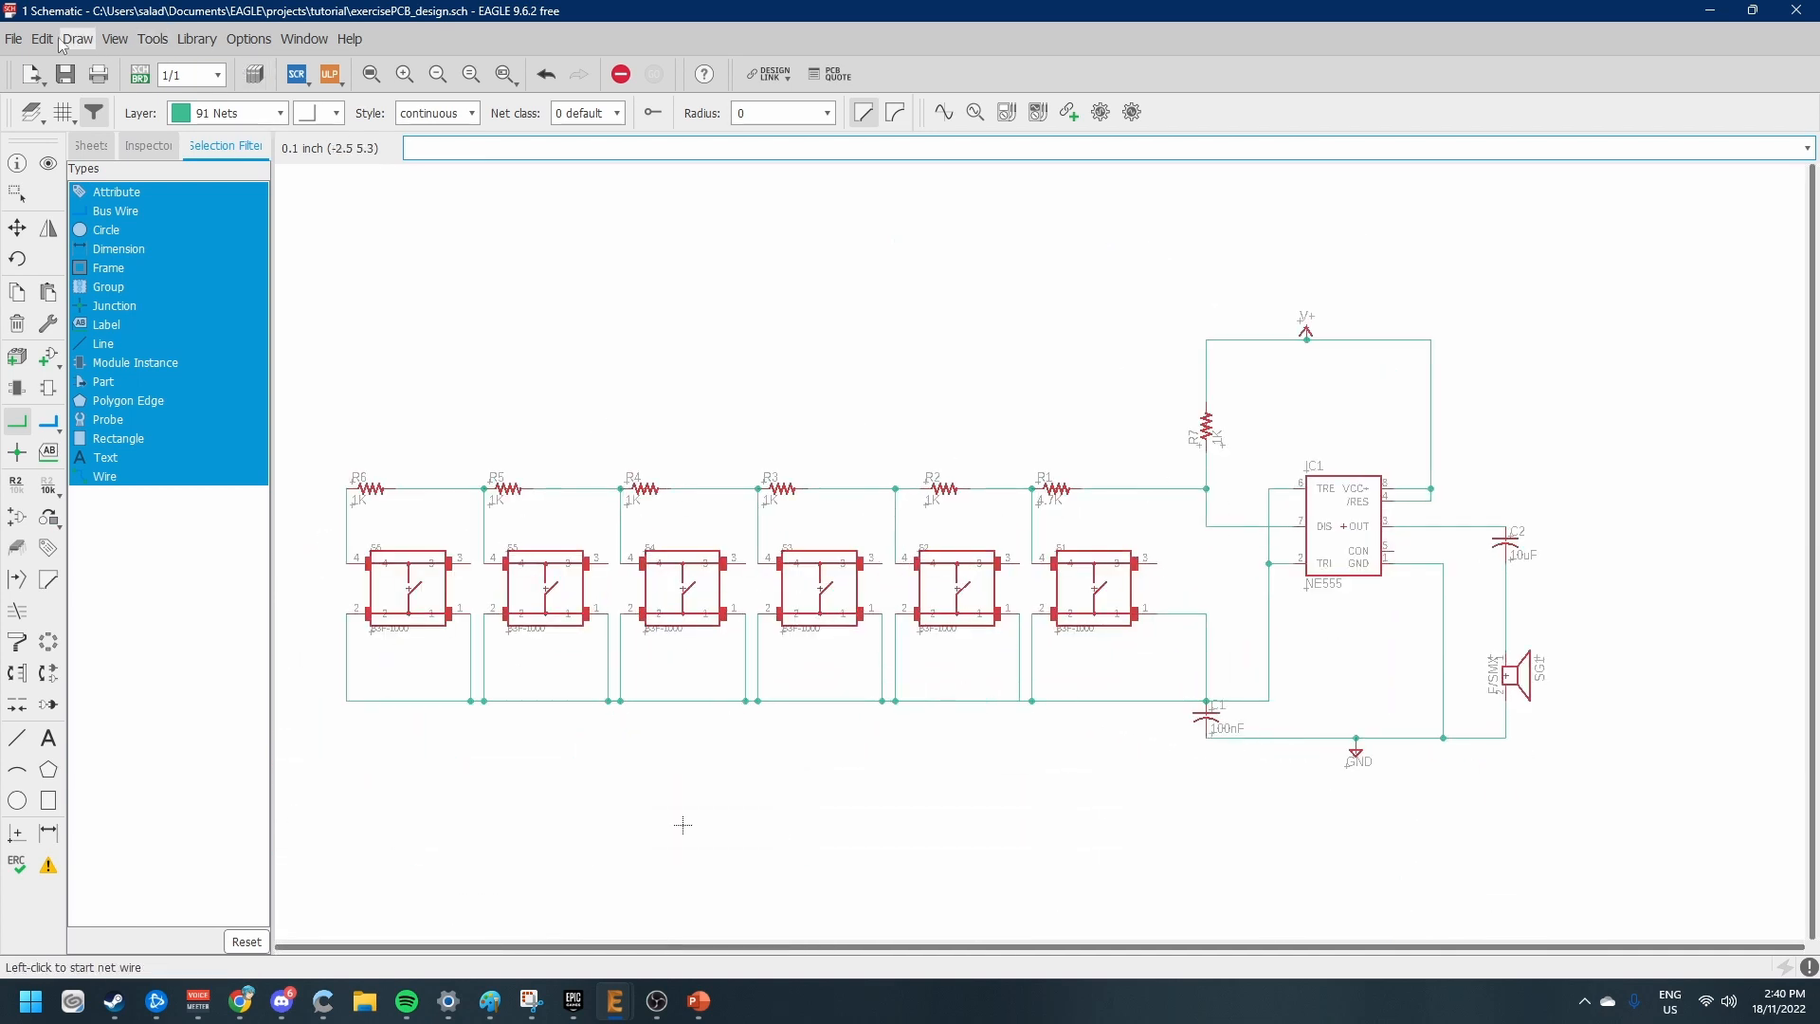
Save the schematic under the new file name exercisePCB_design1.sch in the tutorial project folder
left_click(13, 39)
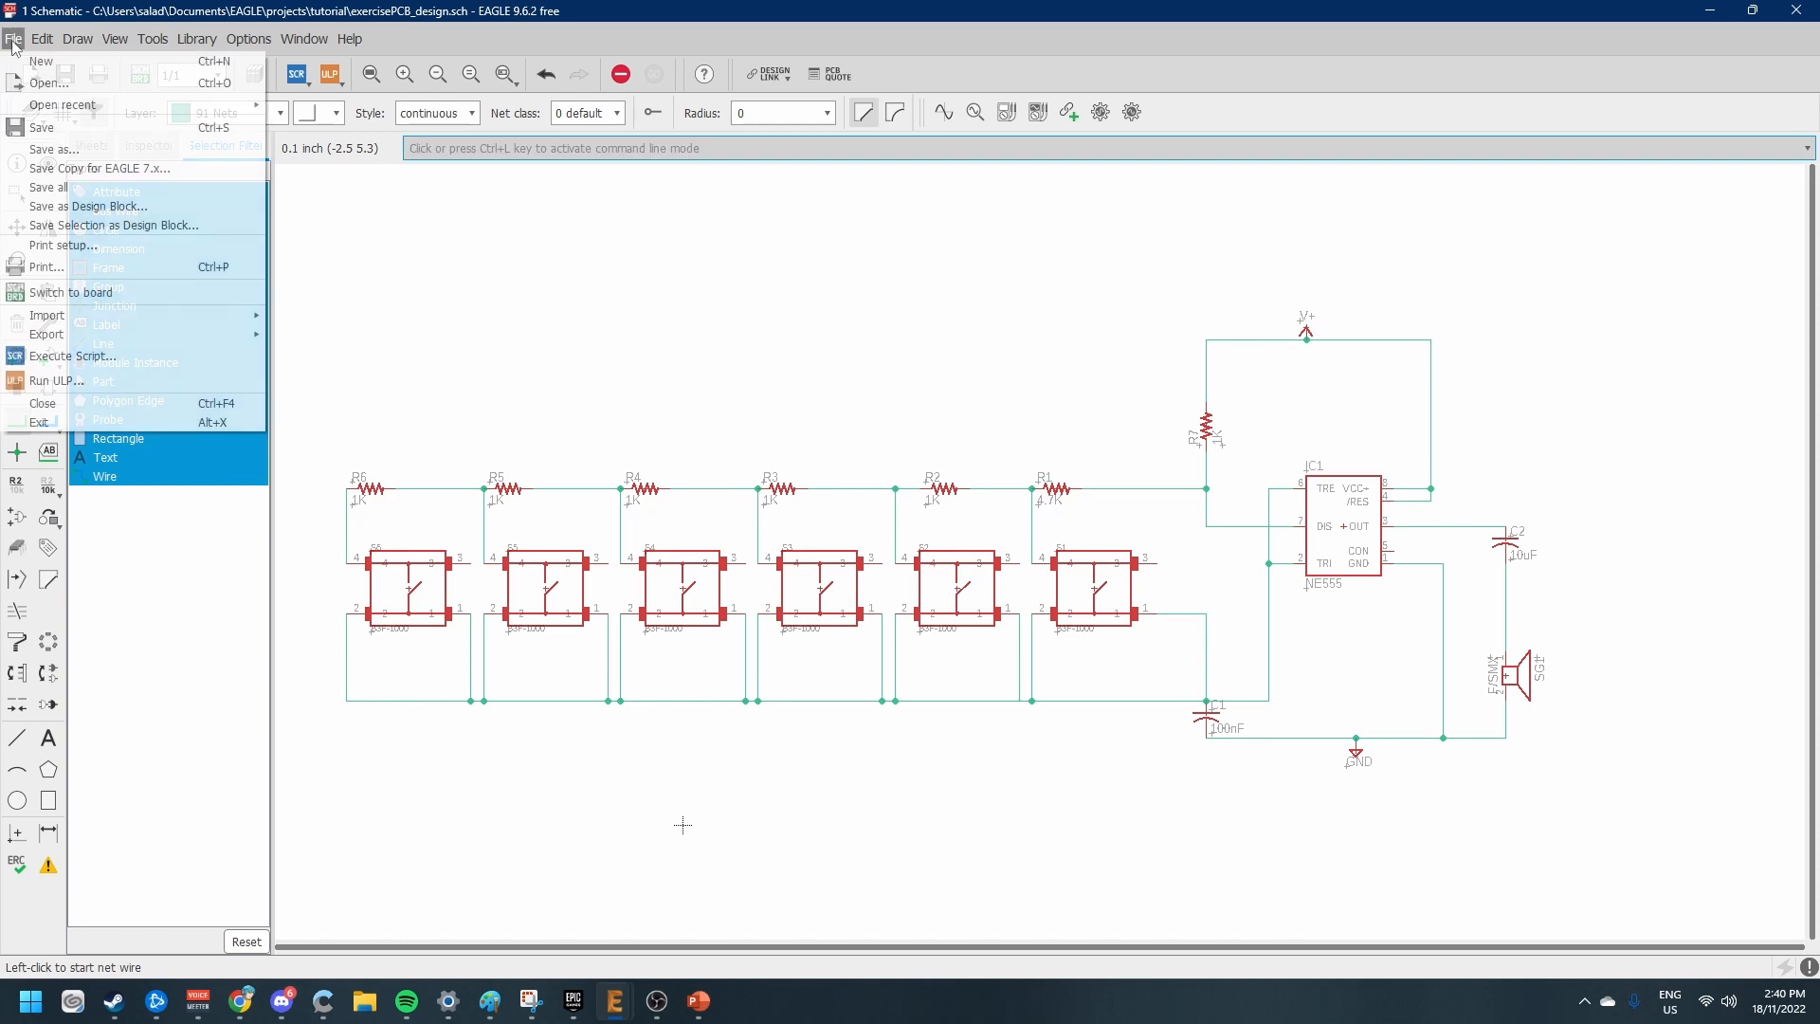
left_click(66, 150)
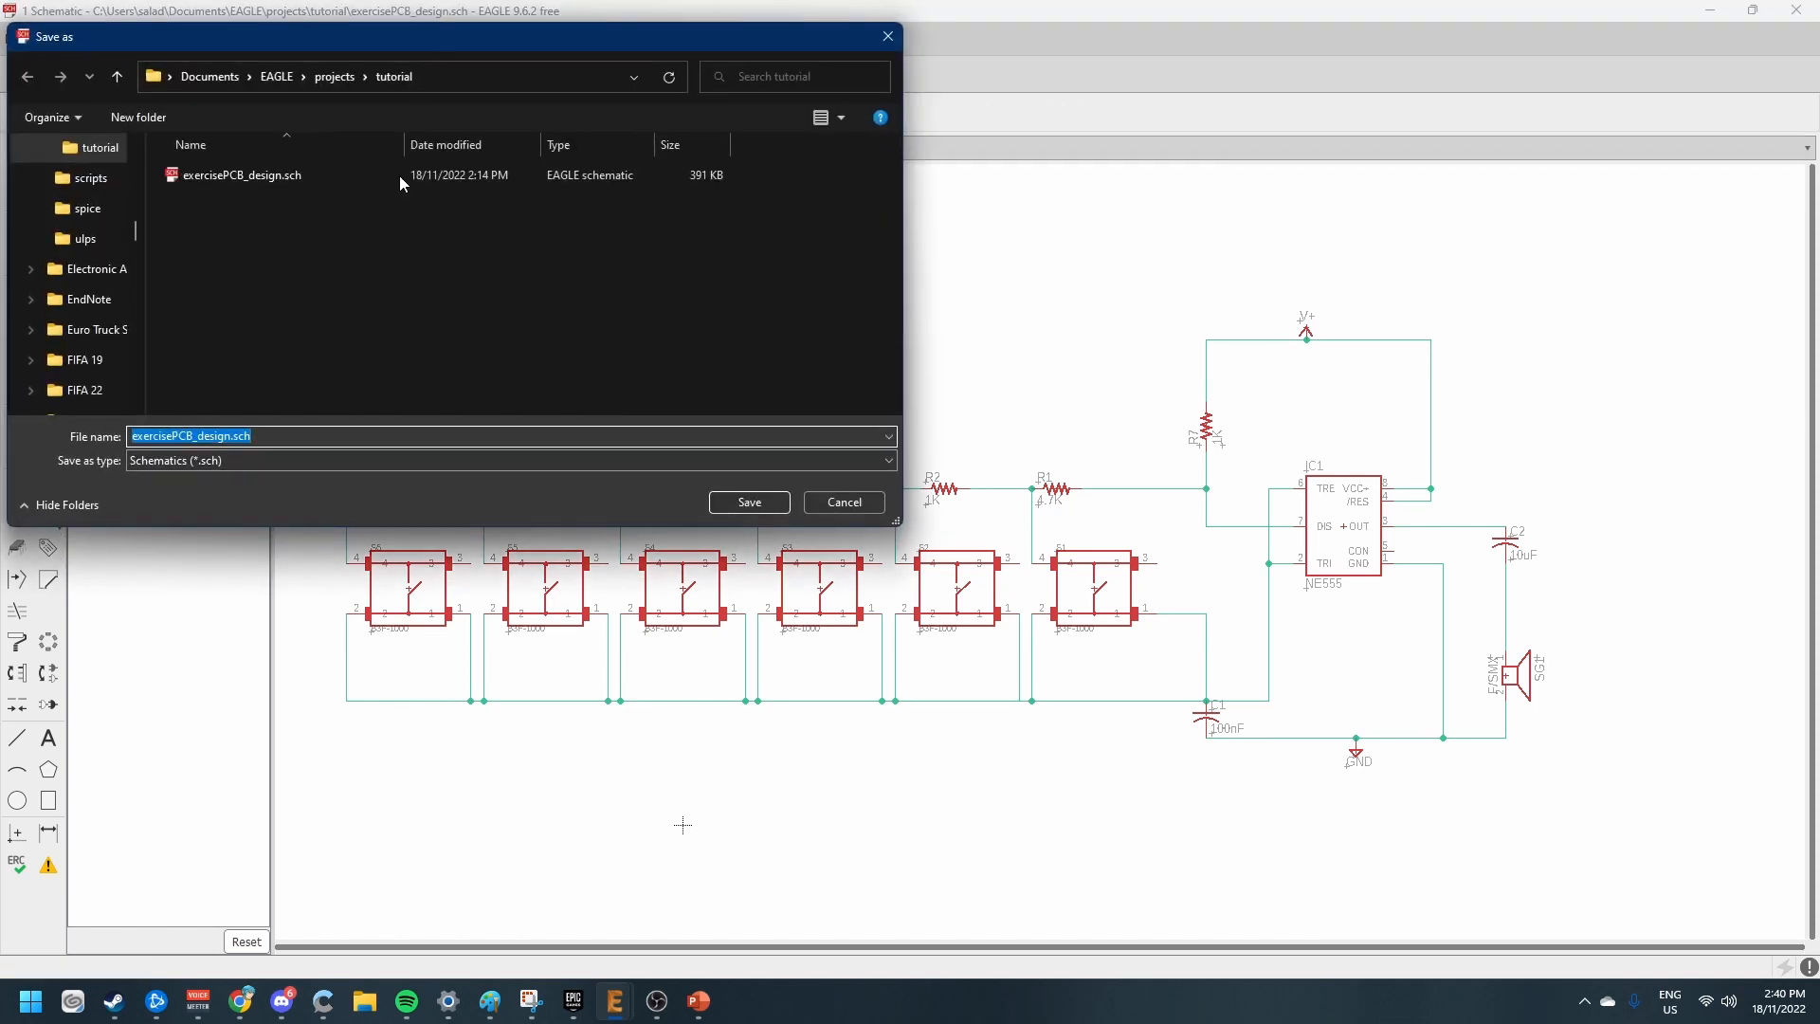
left_click(233, 437)
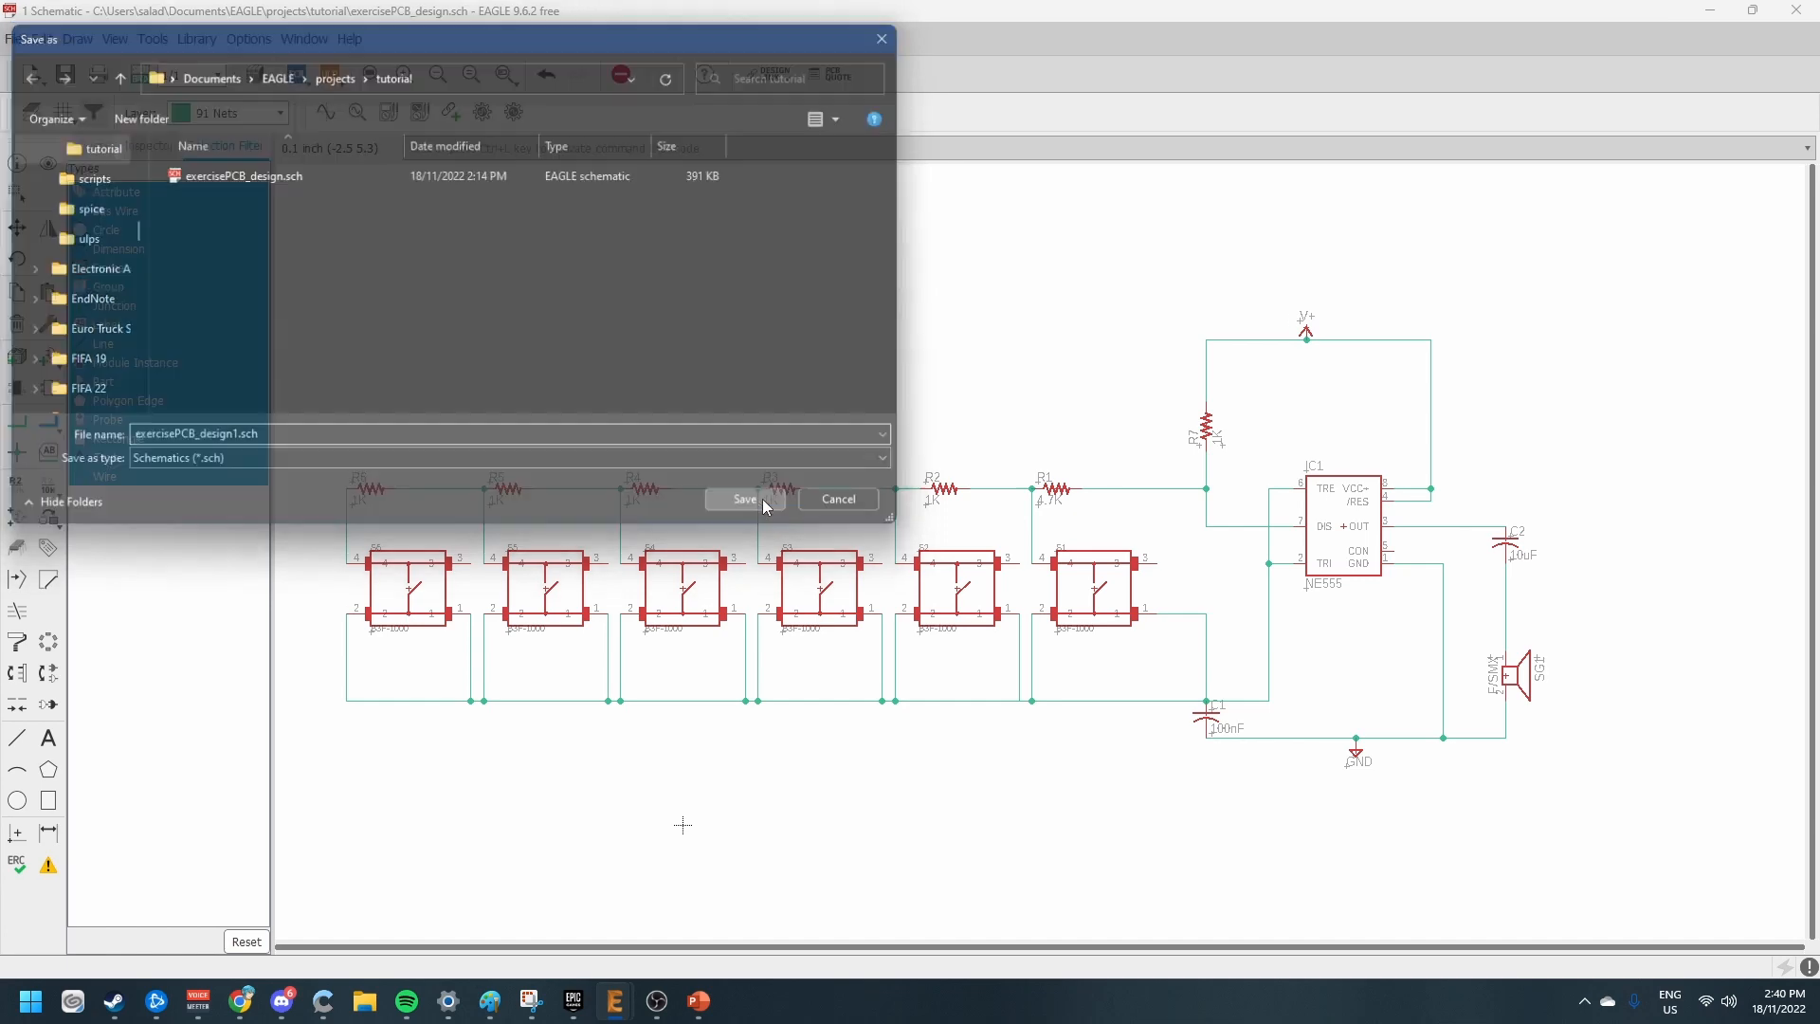
left_click(762, 500)
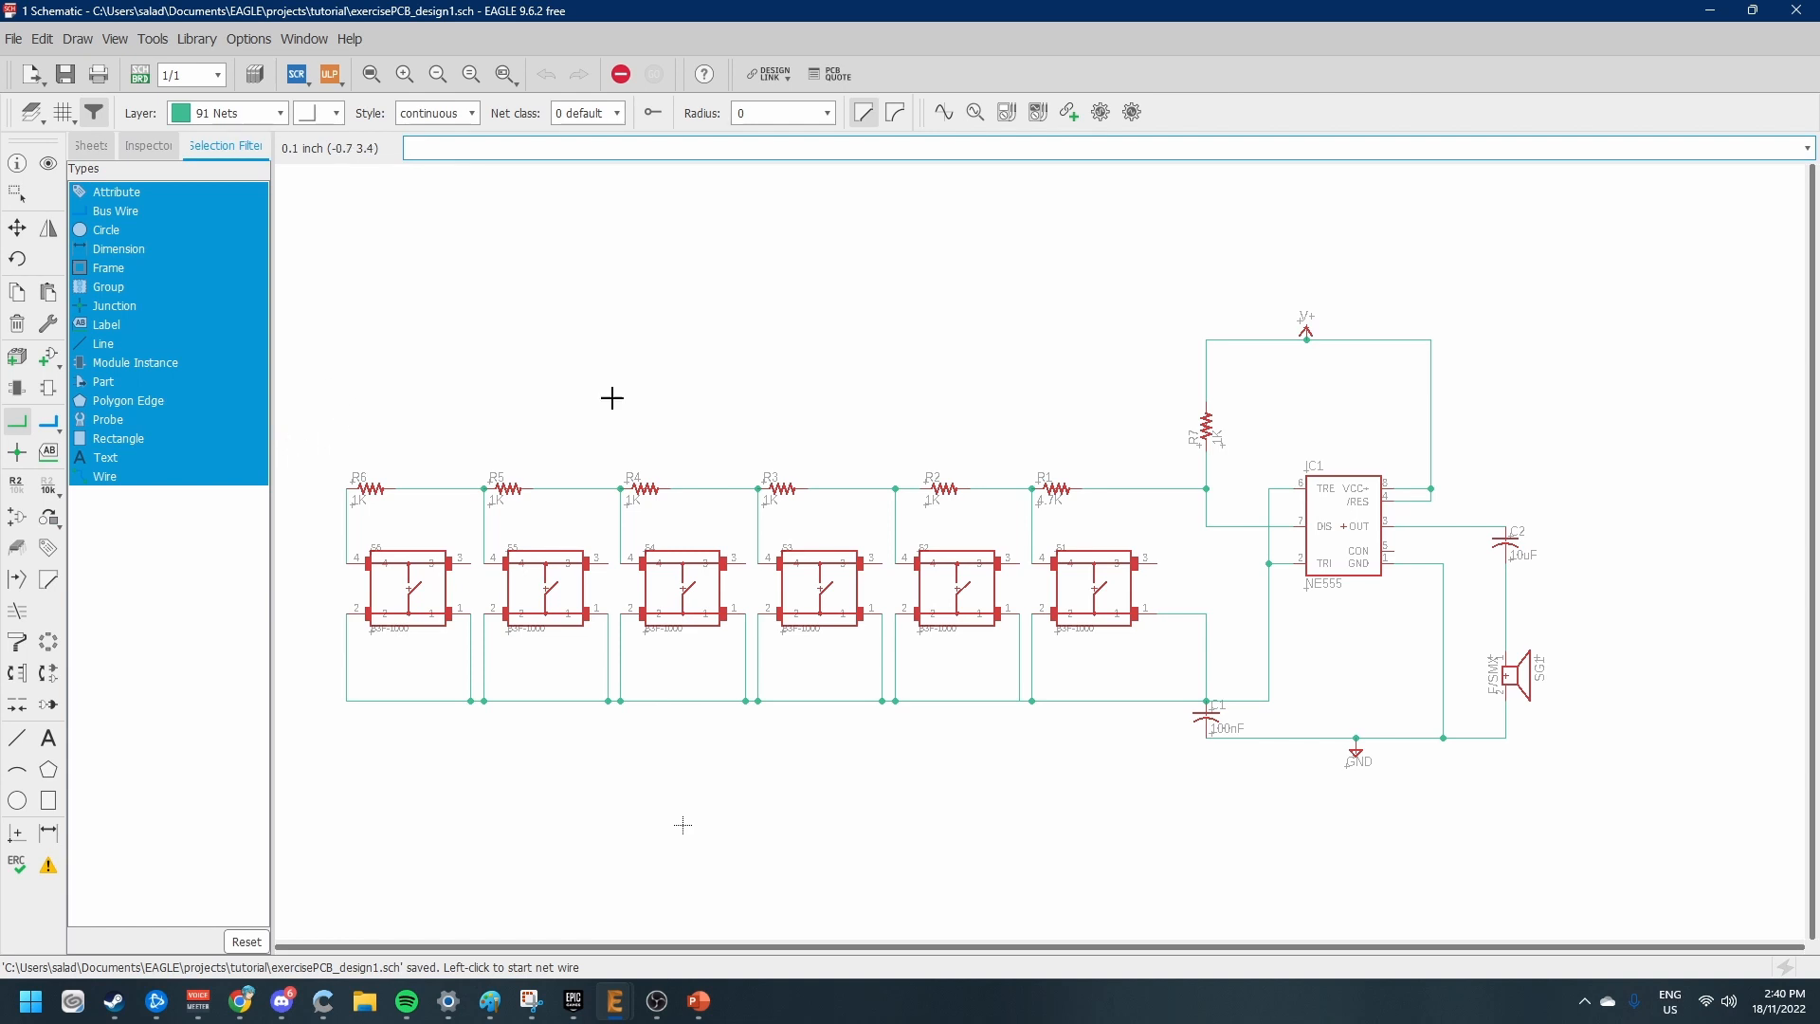
Create a new board layout from the schematic
left_click(139, 78)
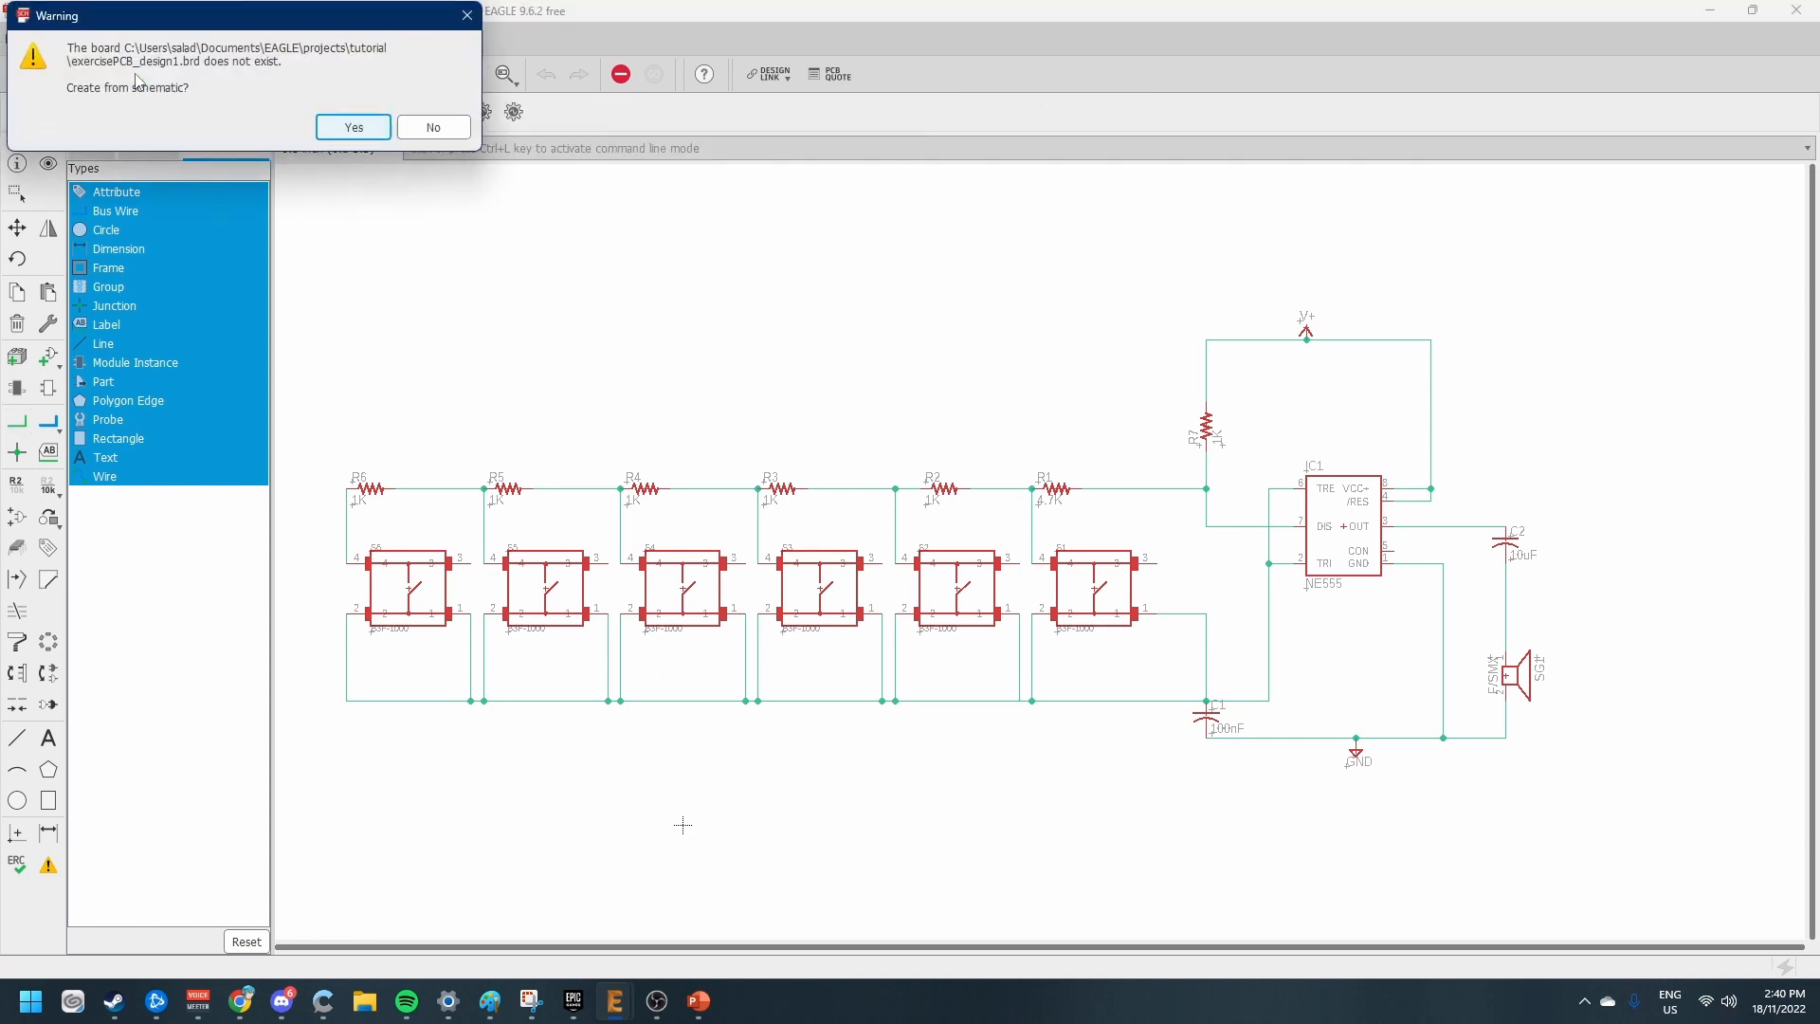
left_click_drag(186, 21, 741, 380)
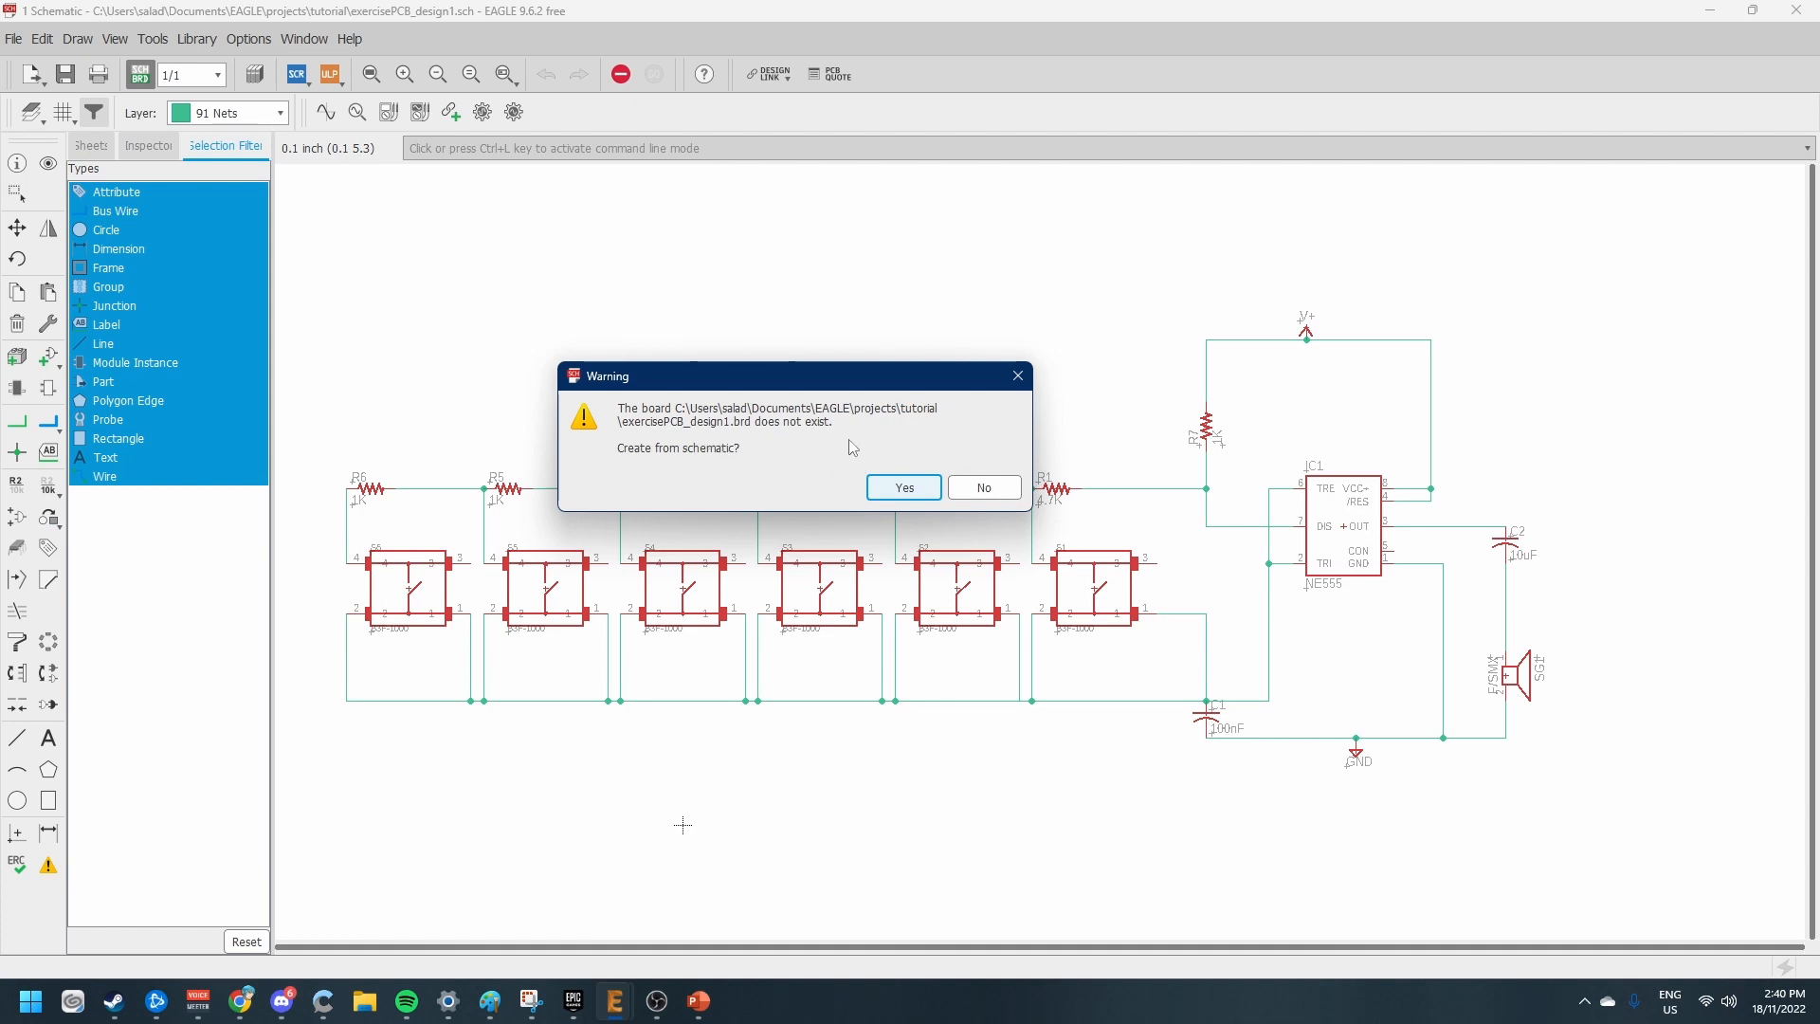
left_click(894, 483)
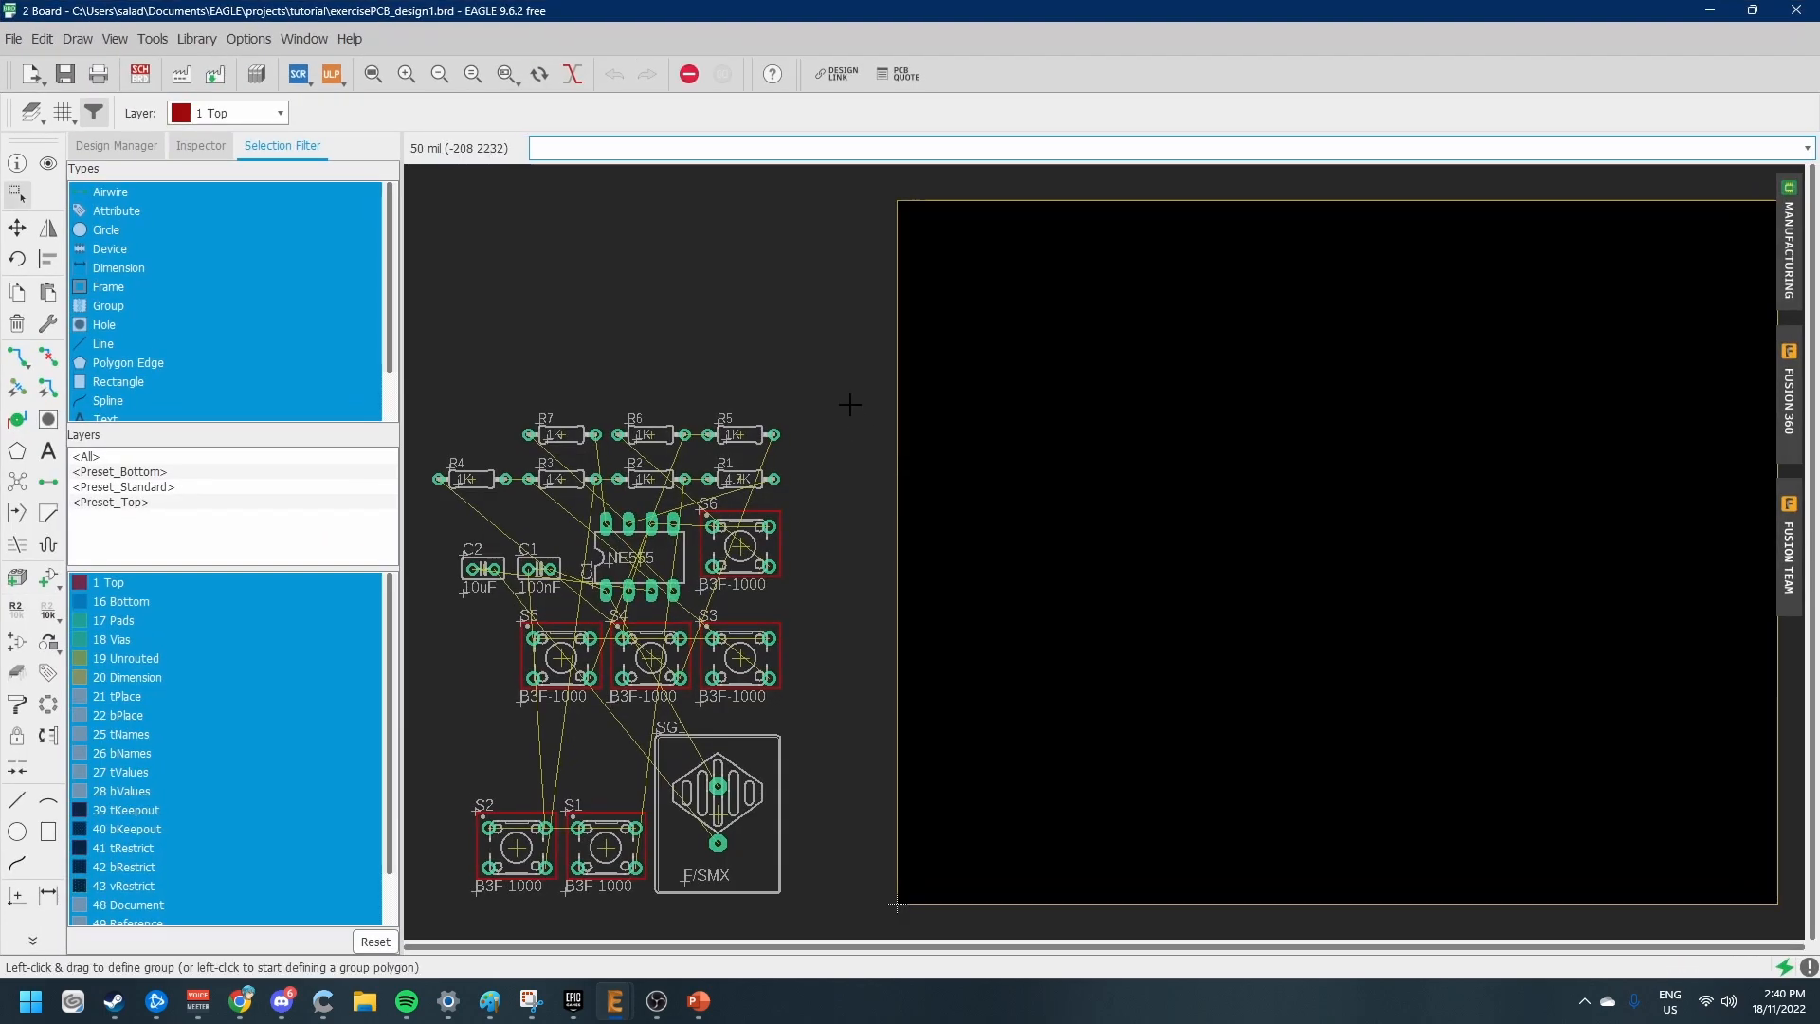
Narrow the board outline by moving its right side inward, keeping the outline rectangular
scroll(849, 405, "down", 3)
scroll(1209, 494, "up", 1)
scroll(1090, 449, "down", 1)
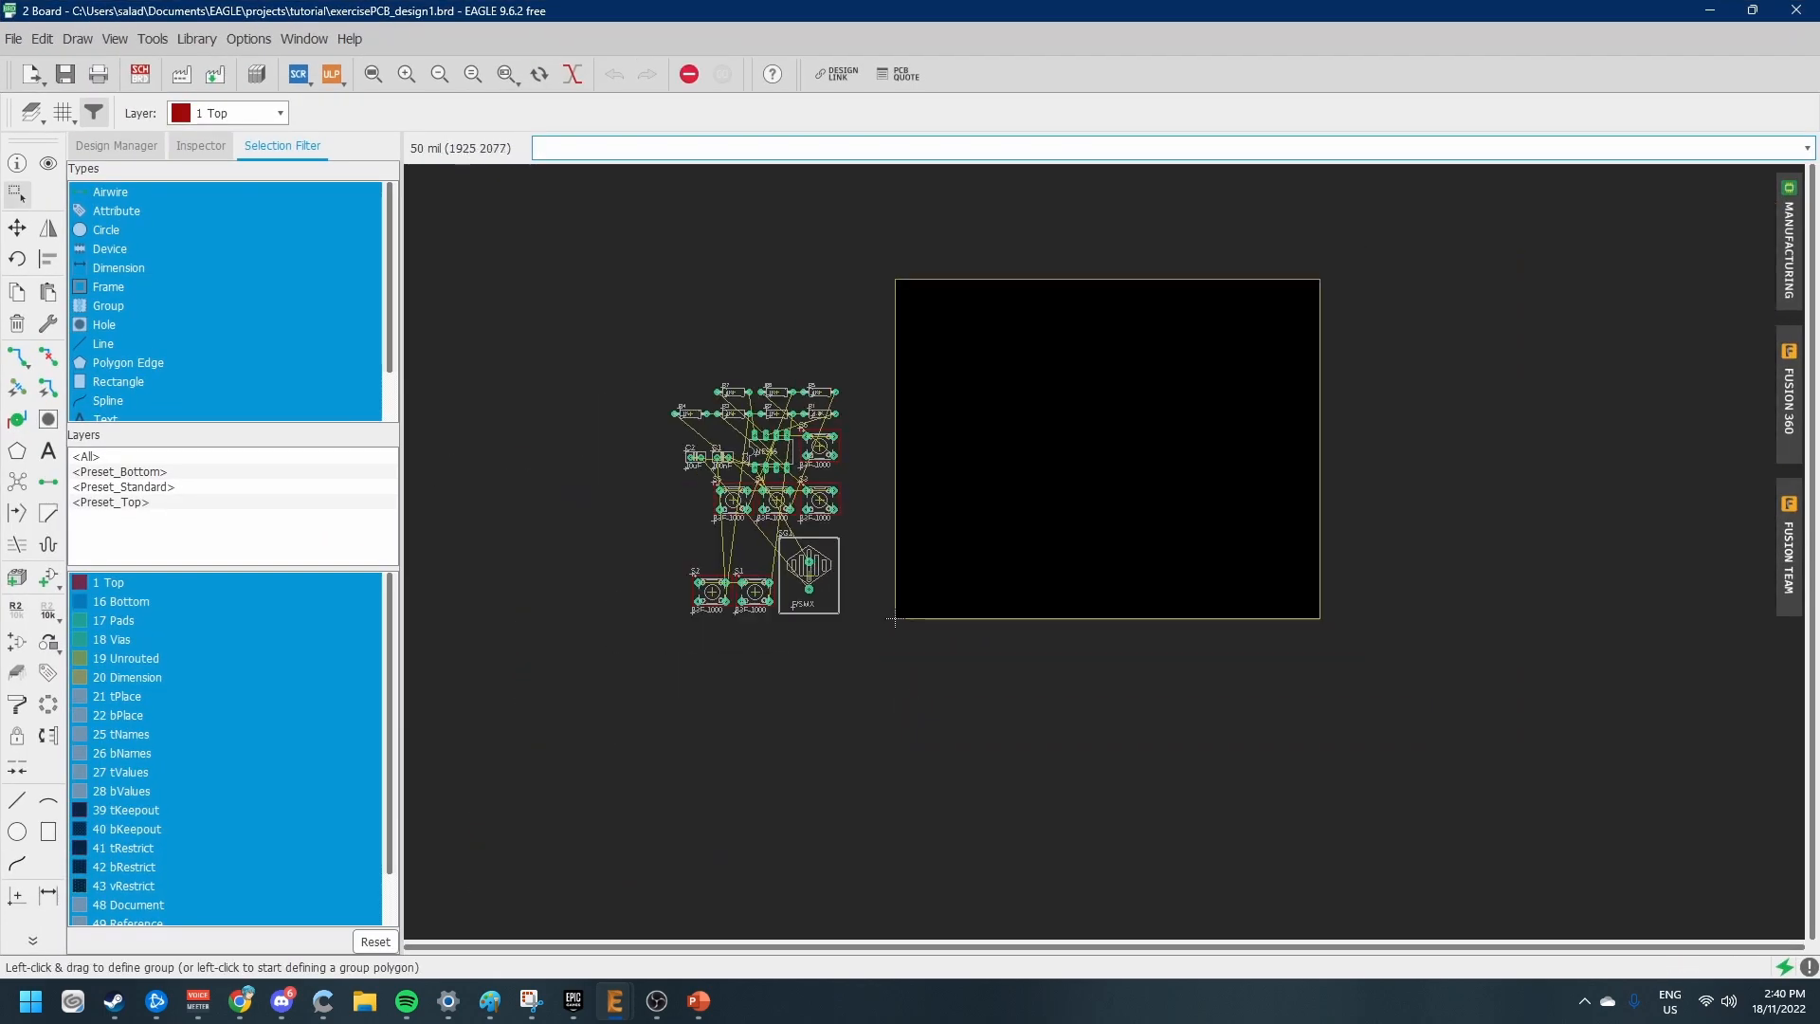
scroll(984, 218, "up", 3)
scroll(902, 496, "down", 4)
scroll(865, 629, "up", 2)
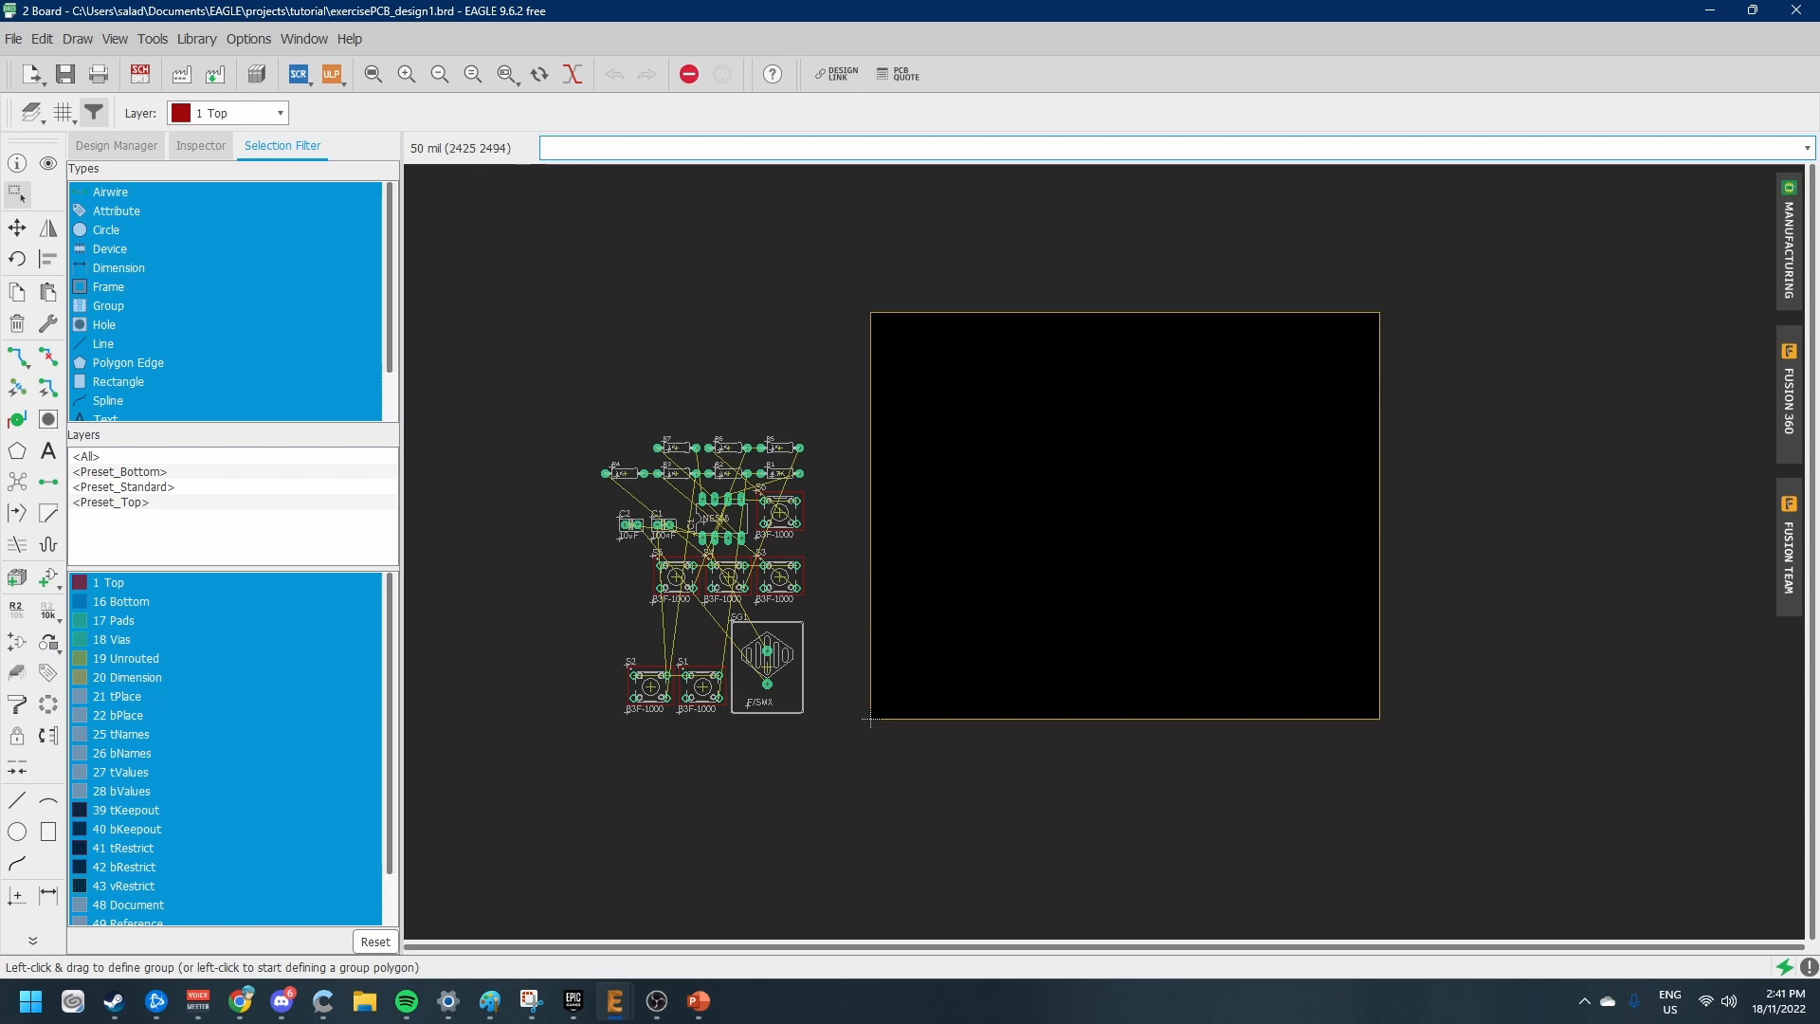
left_click(1380, 312)
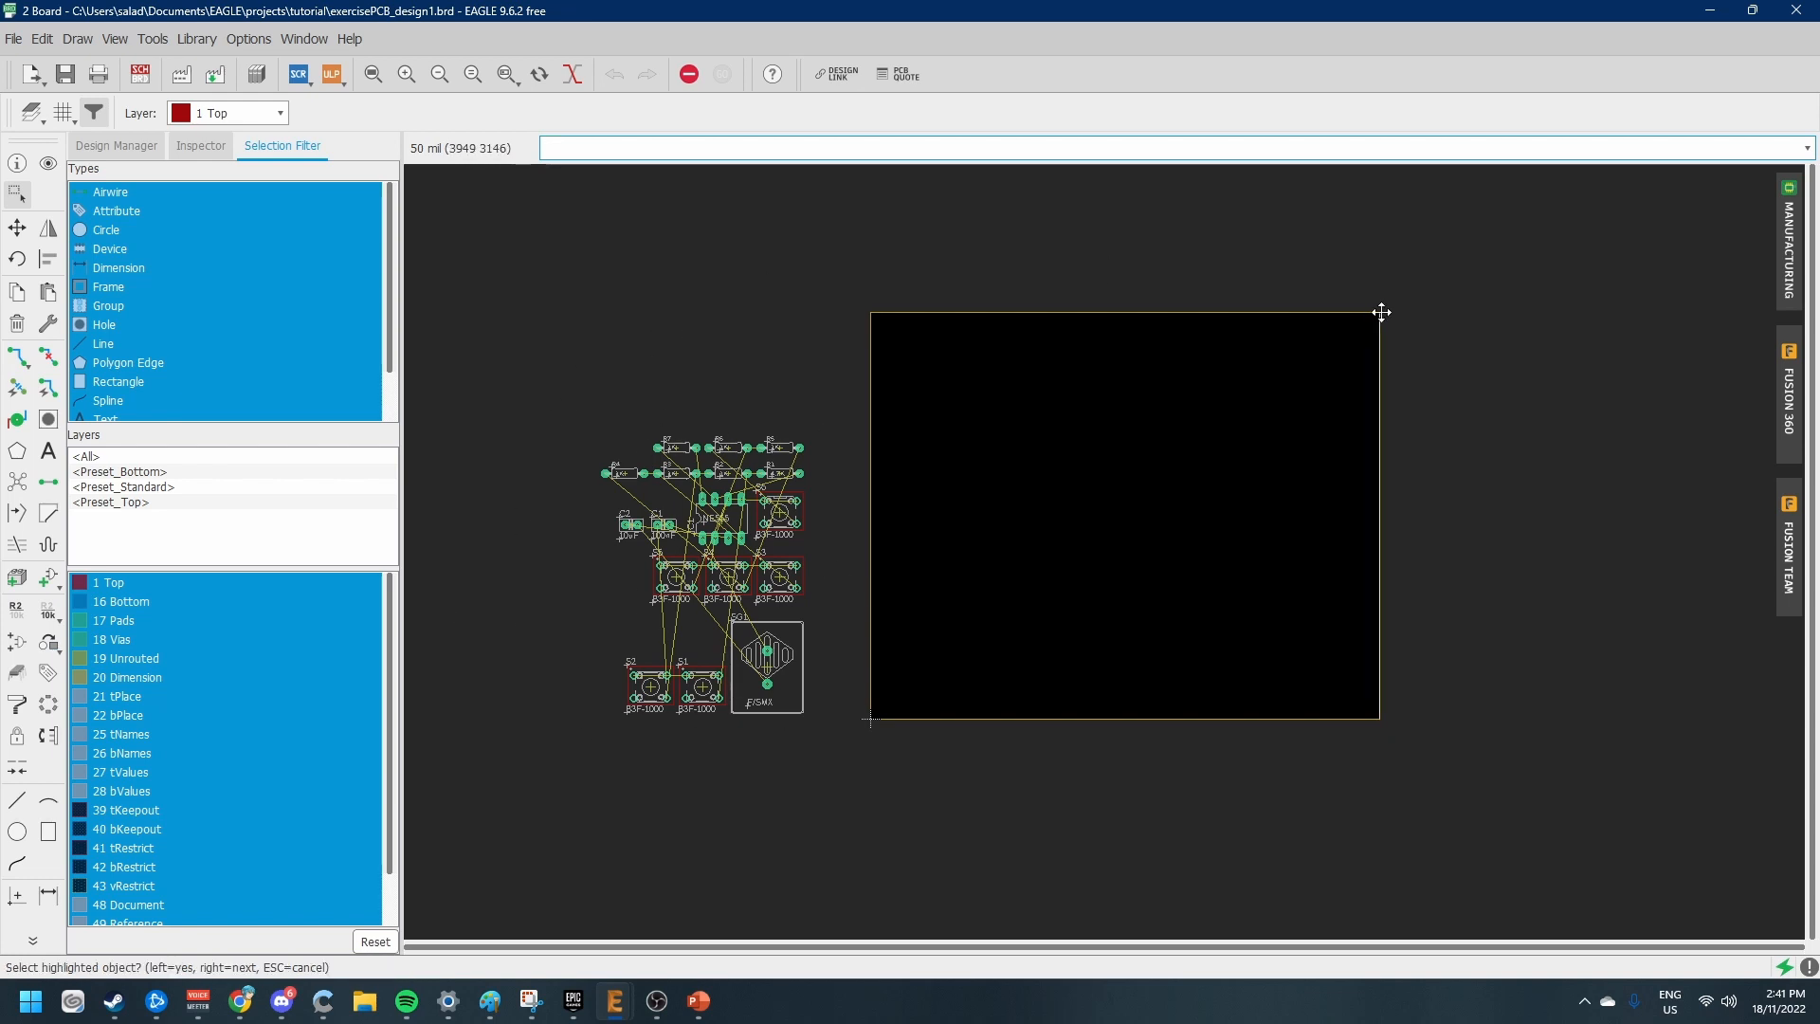
left_click(1381, 313)
left_click(1244, 418)
key("Escape")
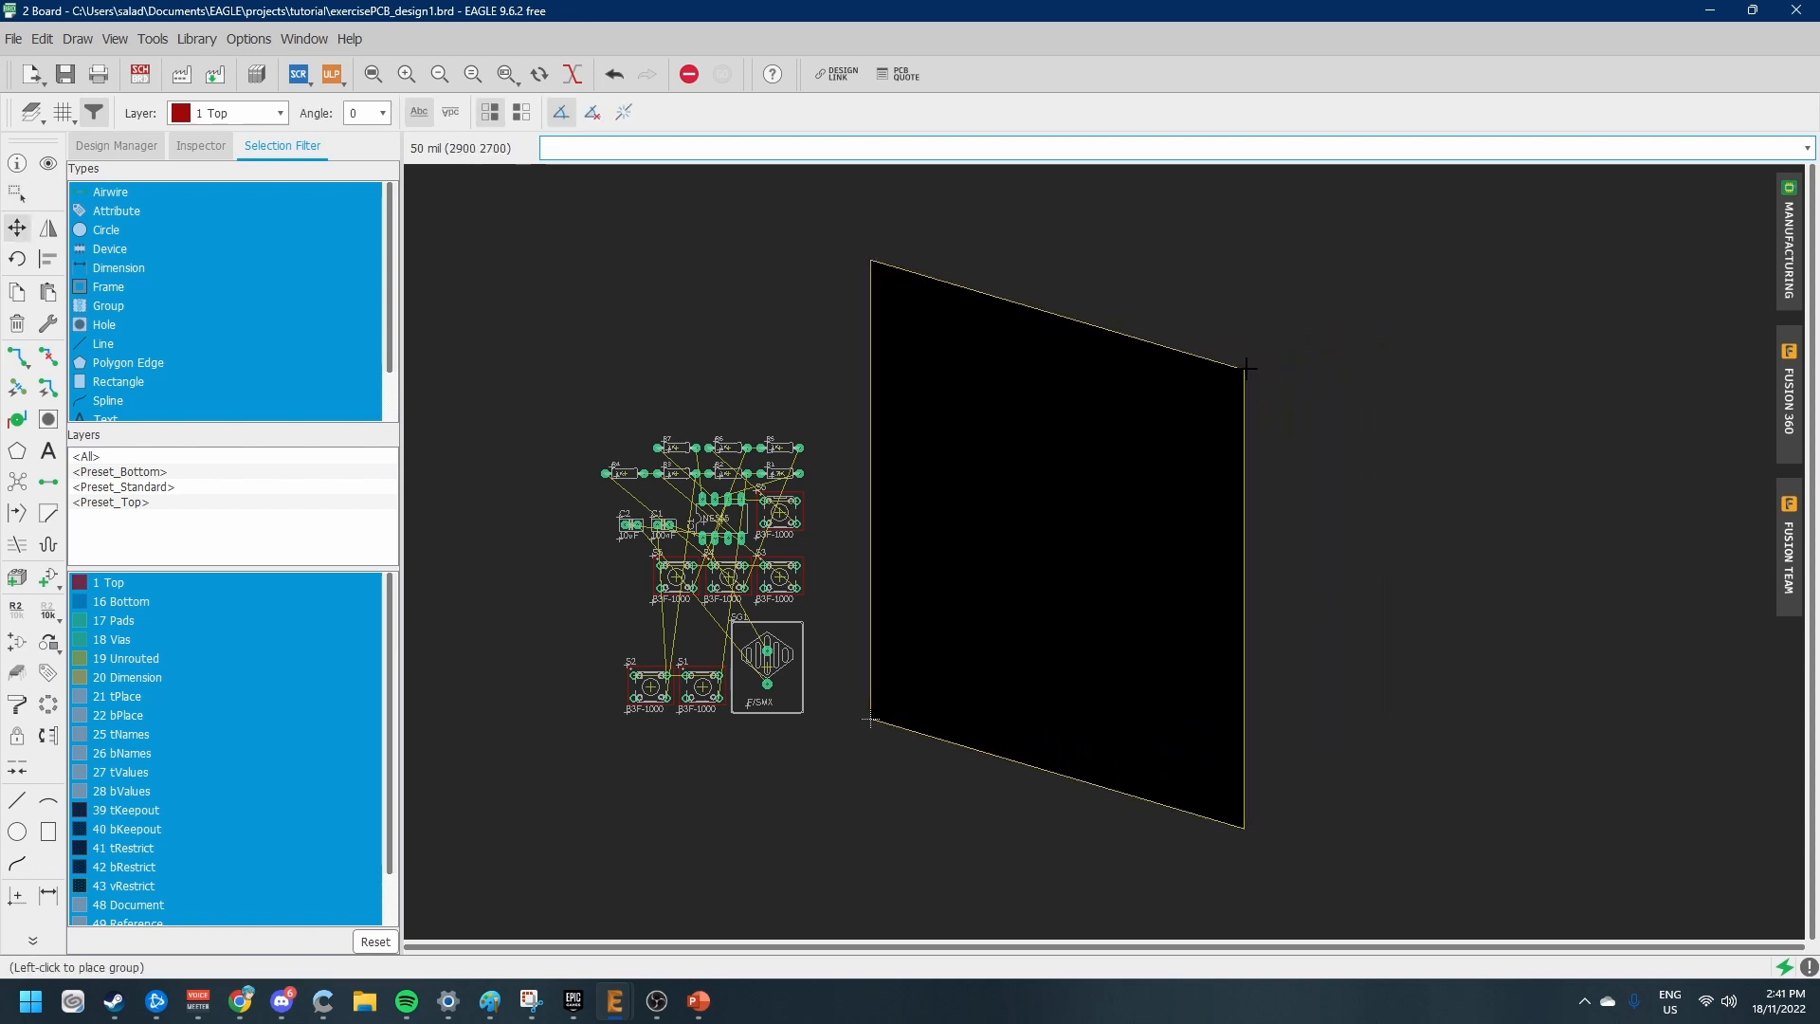
key("F7")
left_click(1247, 833)
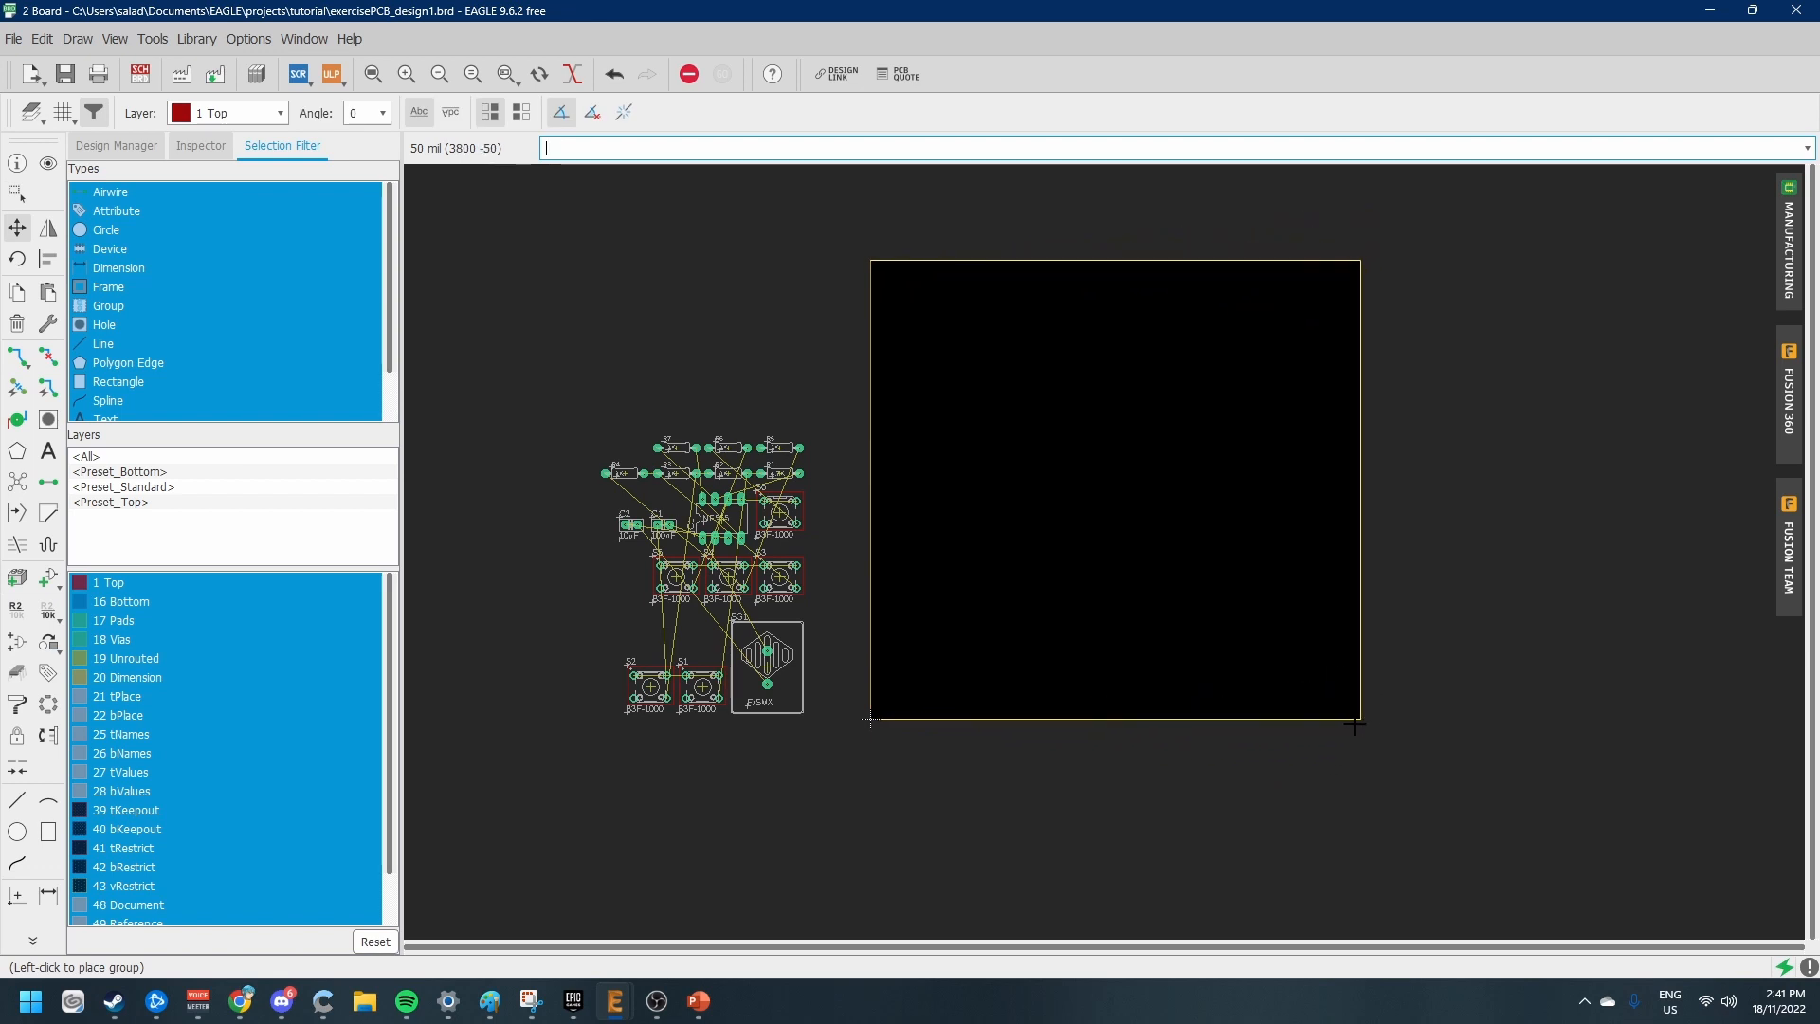
left_click(1233, 728)
scroll(1202, 609, "up", 1)
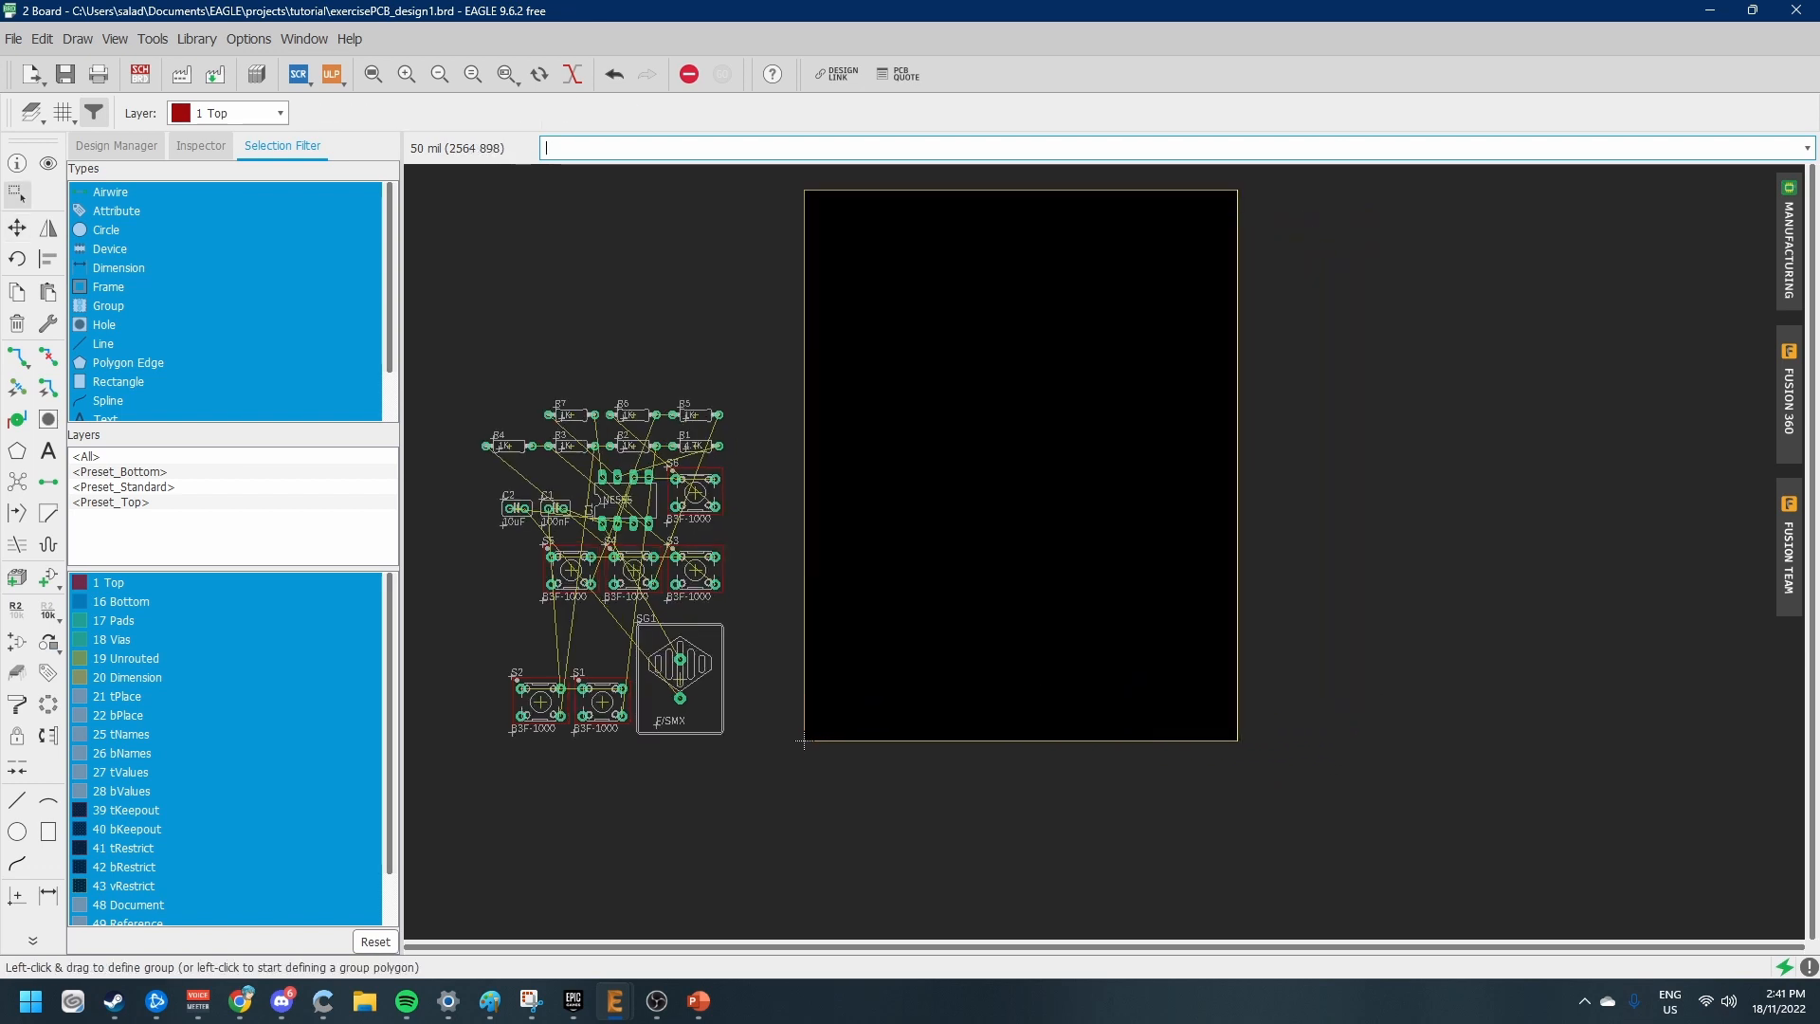
Lower the top edge of the board outline so the board becomes a wide rectangle
key("F7")
left_click(1234, 188)
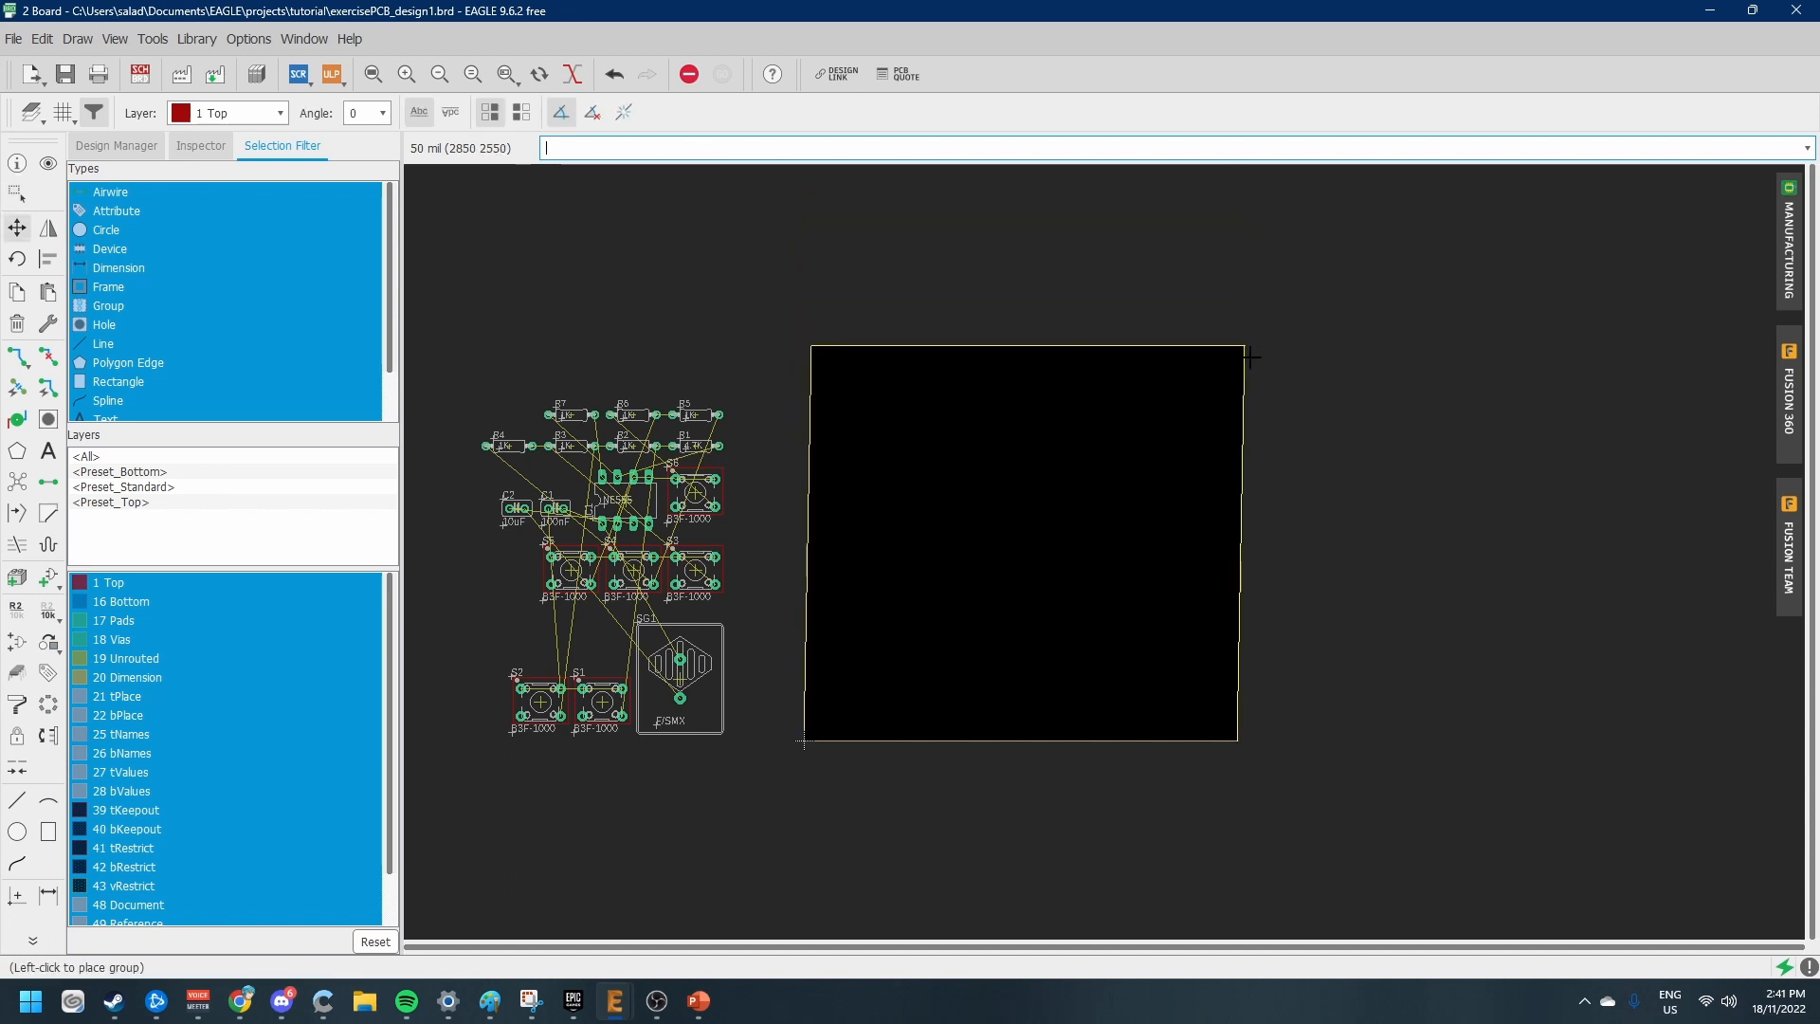
left_click(1235, 384)
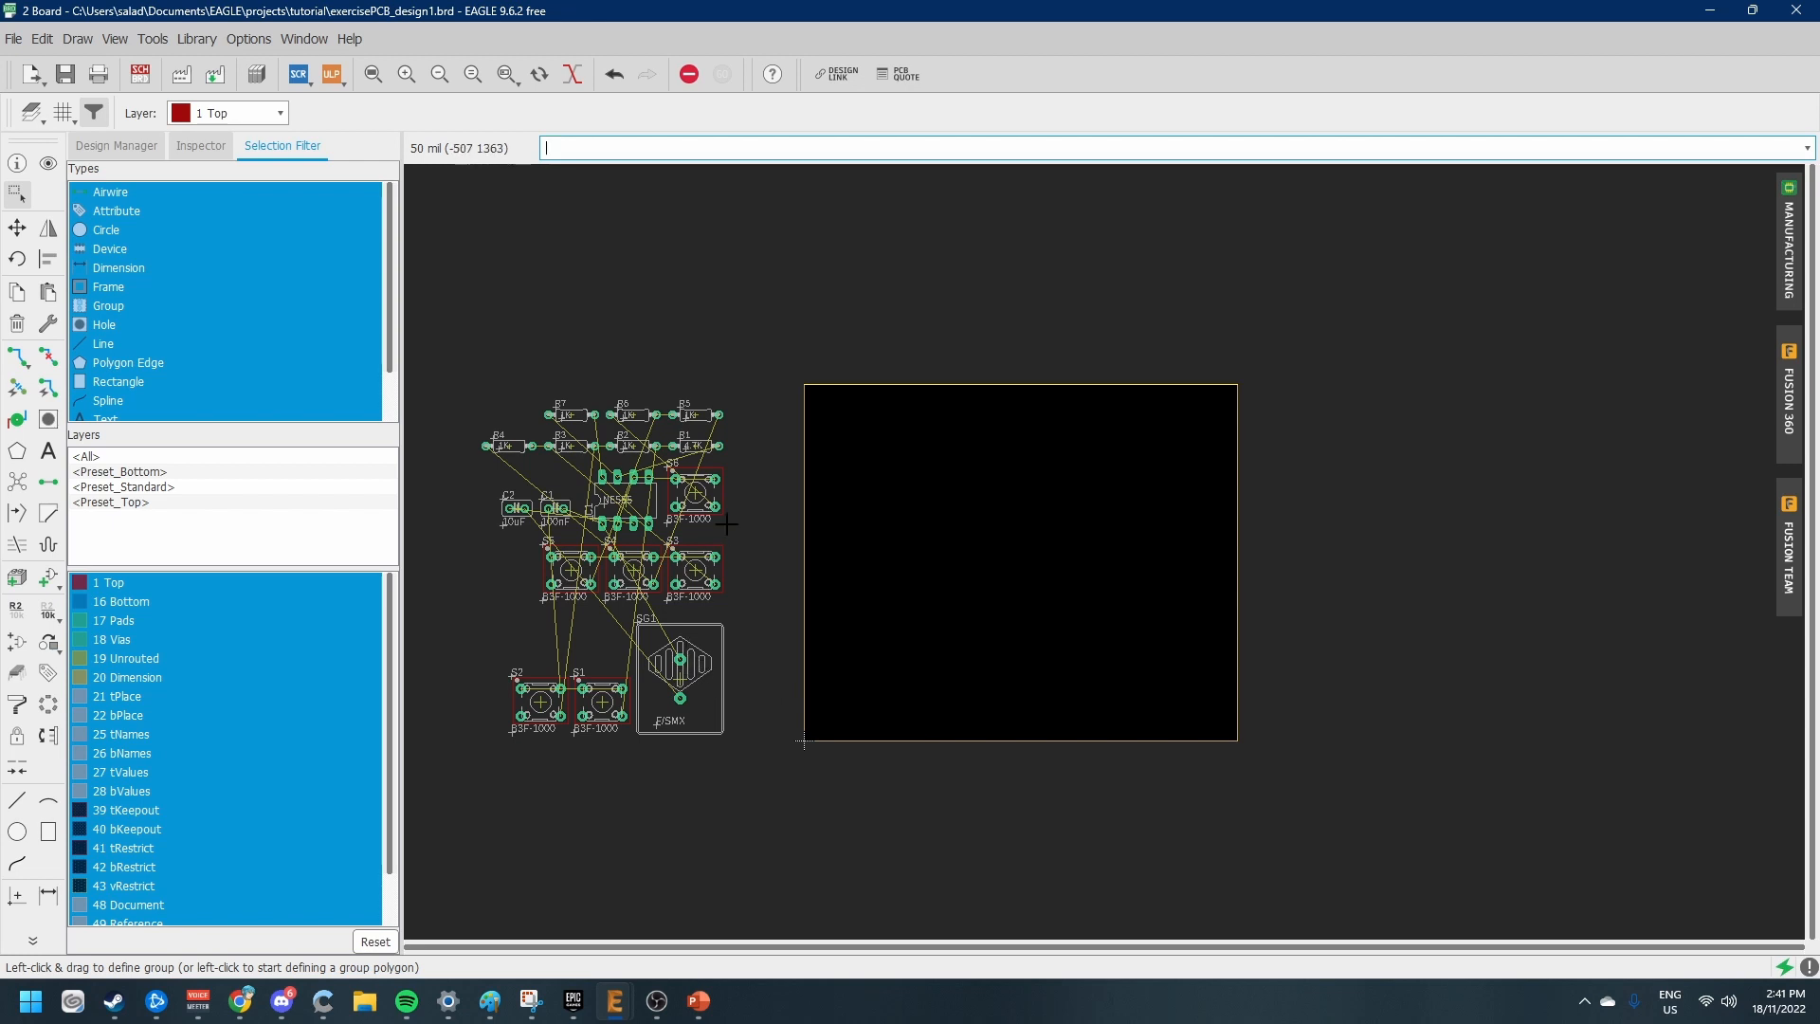
Place the NE555 chip IC1 inside the board outline, near the middle of its right side
scroll(581, 531, "down", 1)
scroll(581, 531, "up", 2)
scroll(581, 531, "up", 2)
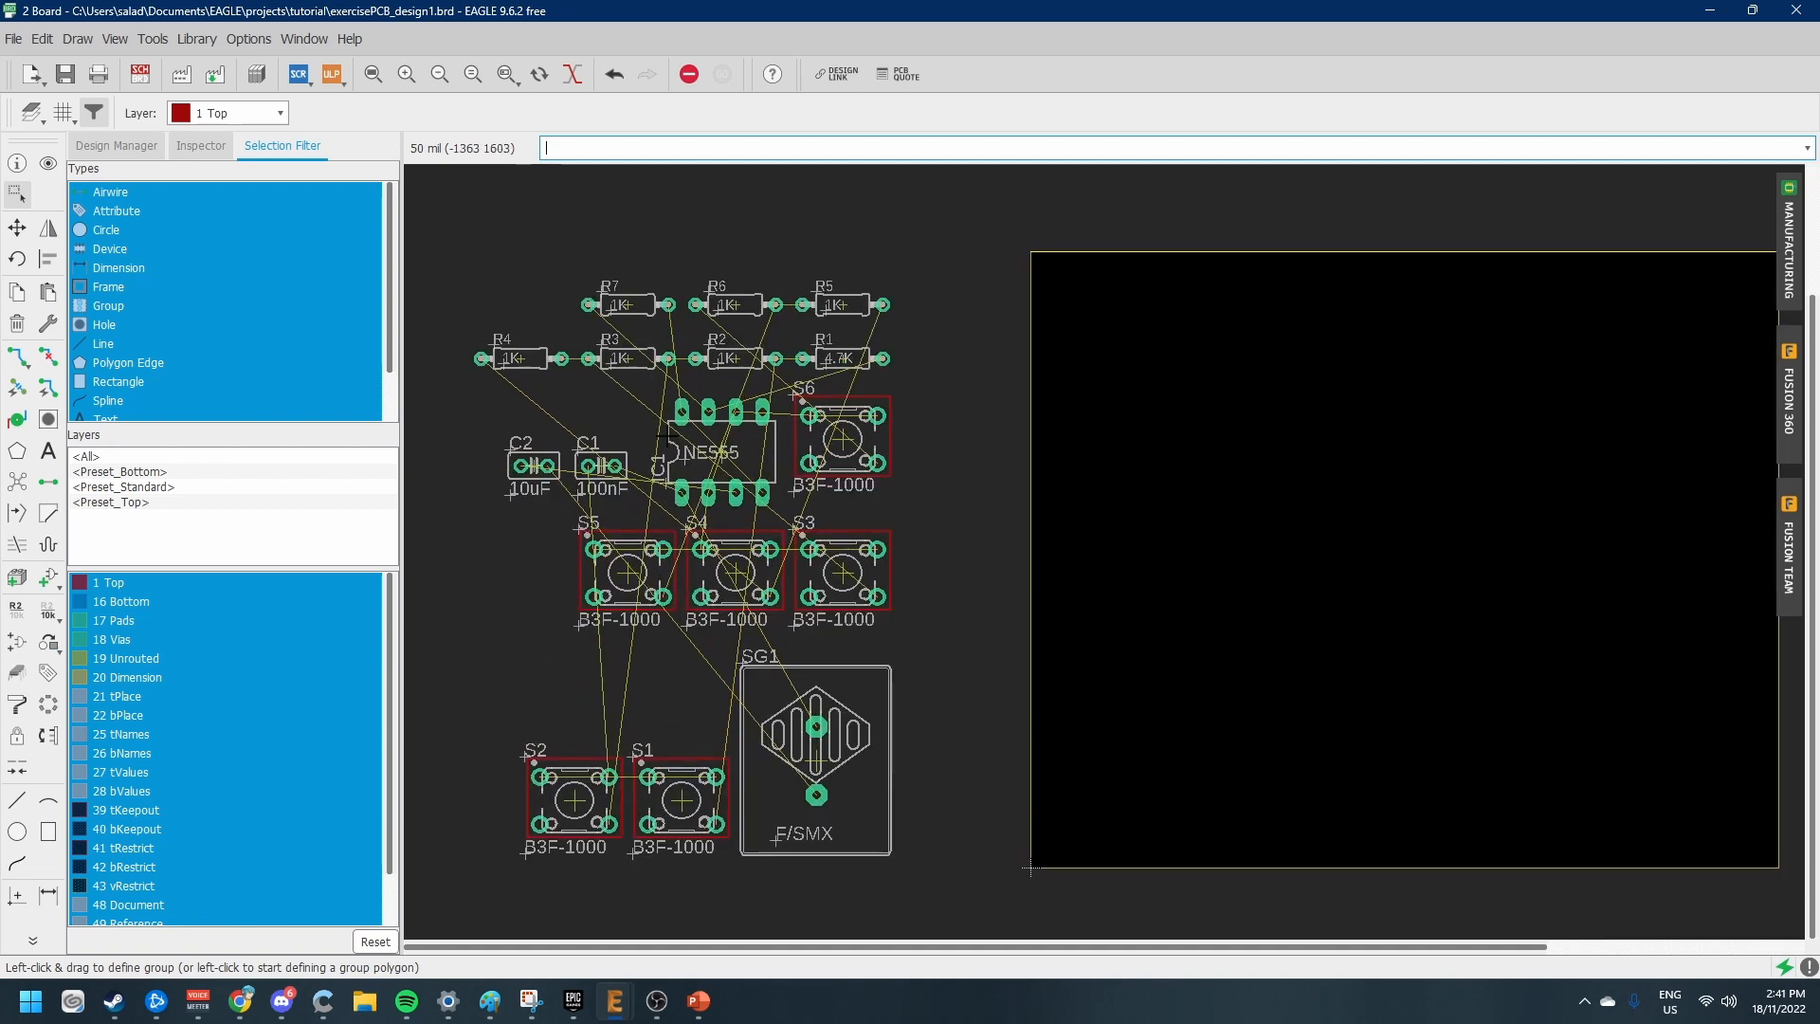
left_click_drag(717, 452, 1661, 532)
scroll(1546, 489, "down", 2)
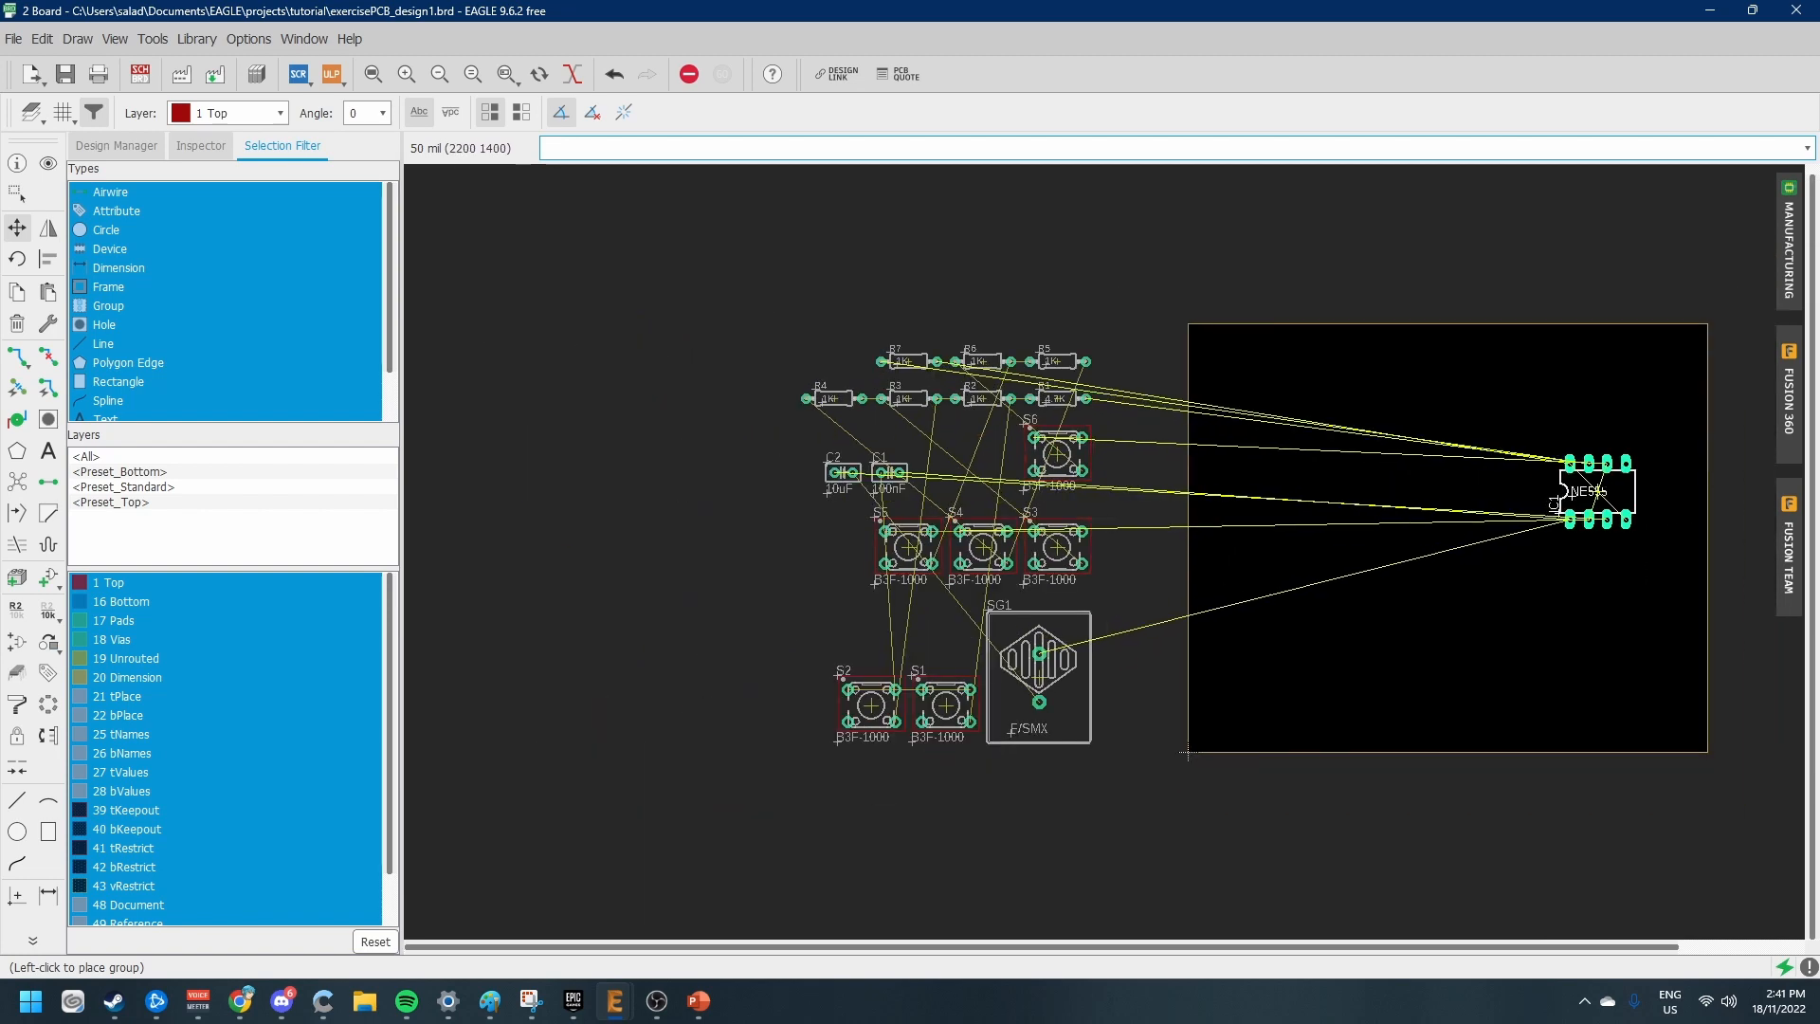
left_click(1617, 485)
scroll(1659, 480, "up", 2)
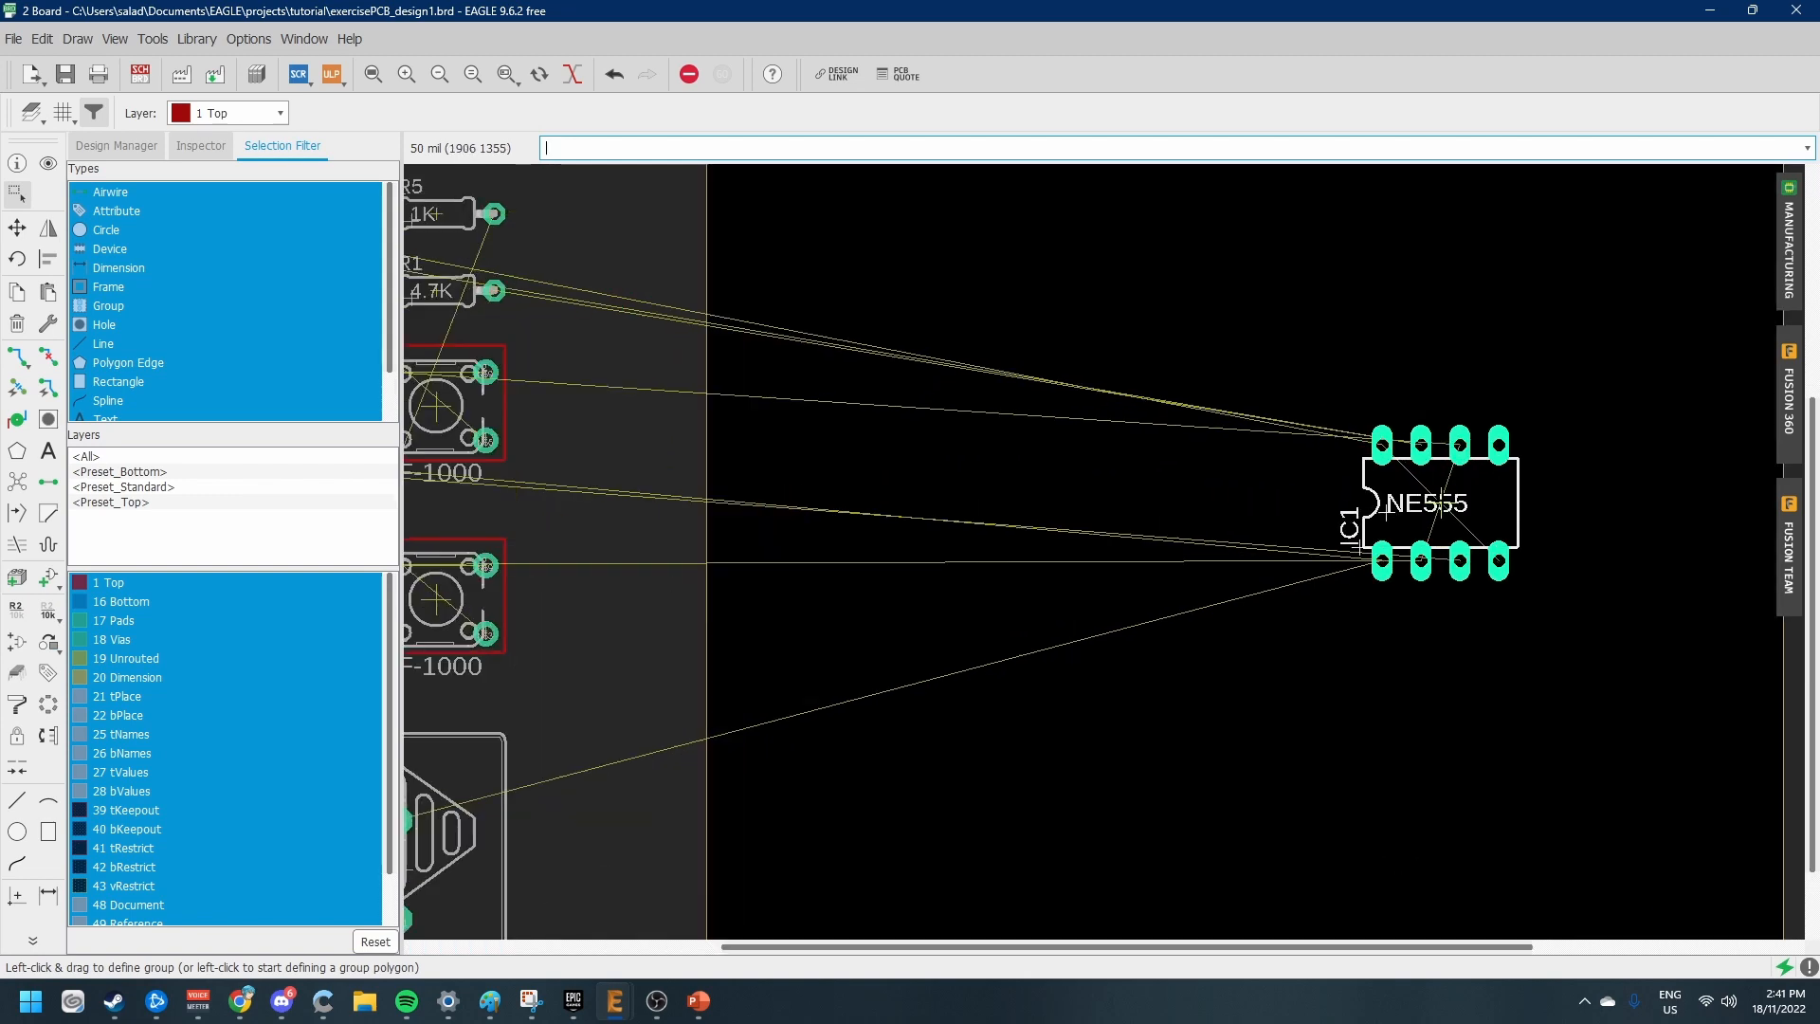
right_click(1442, 503)
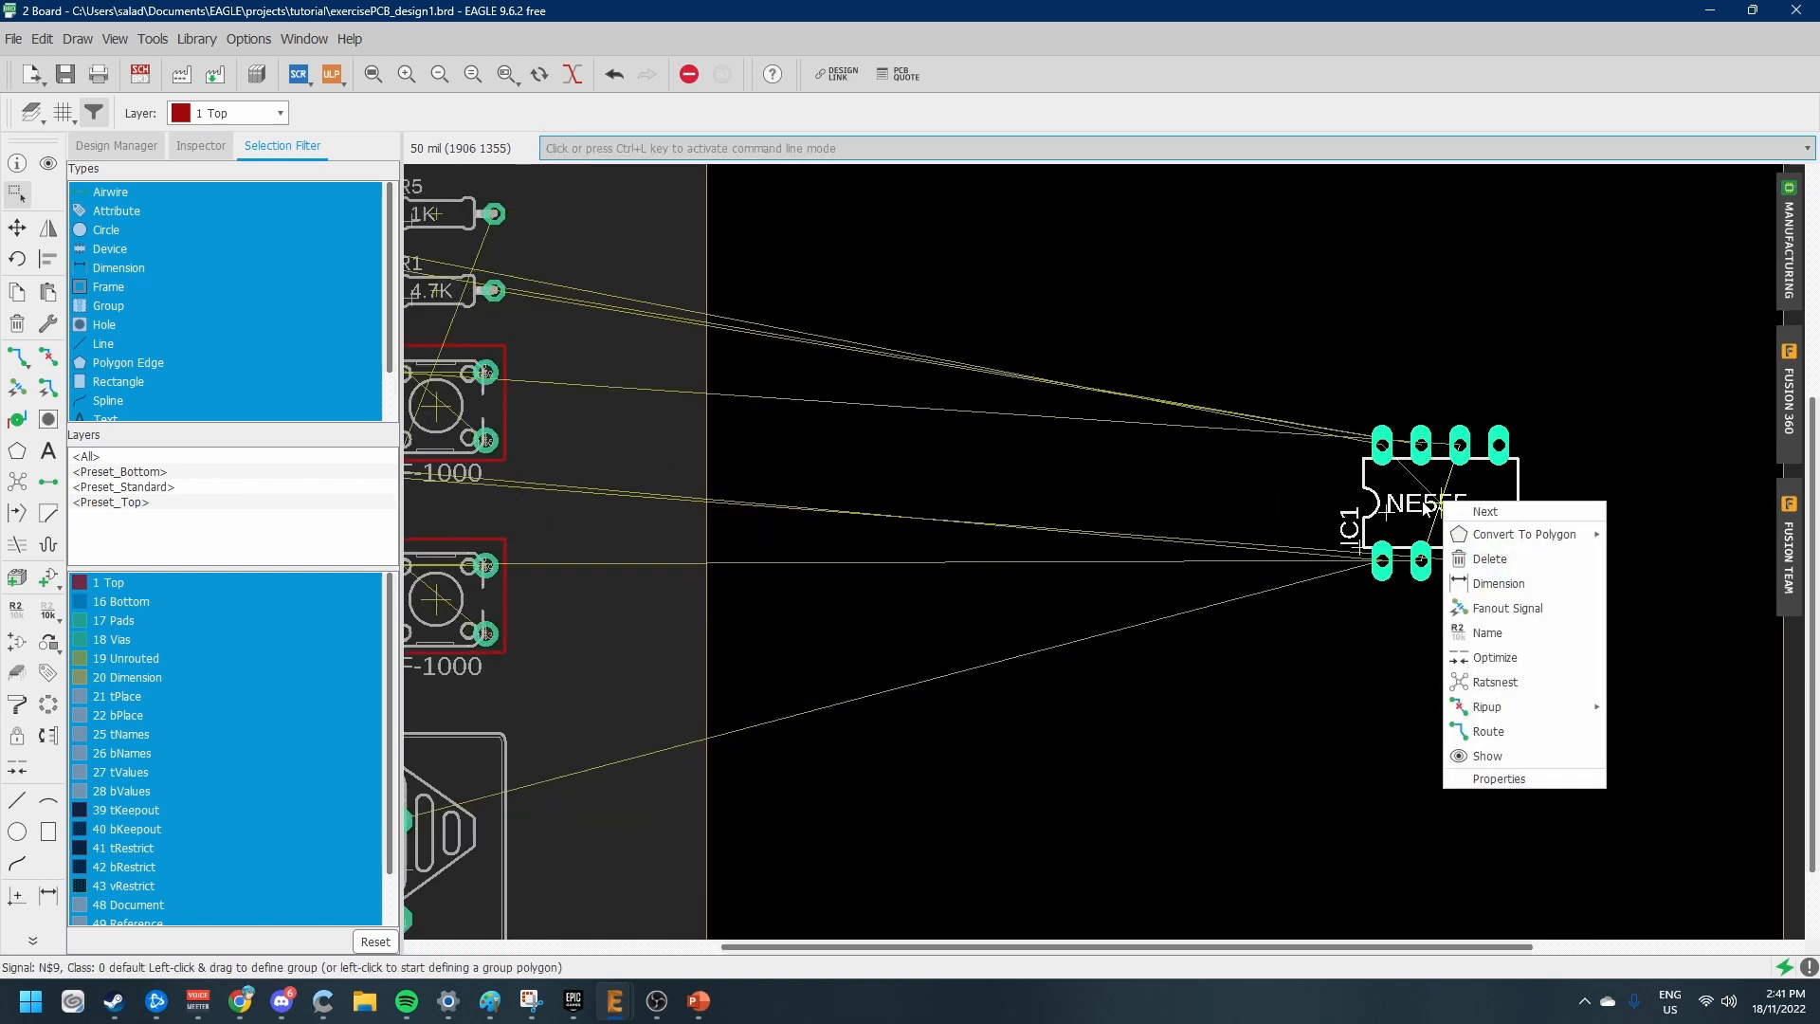
left_click(1345, 479)
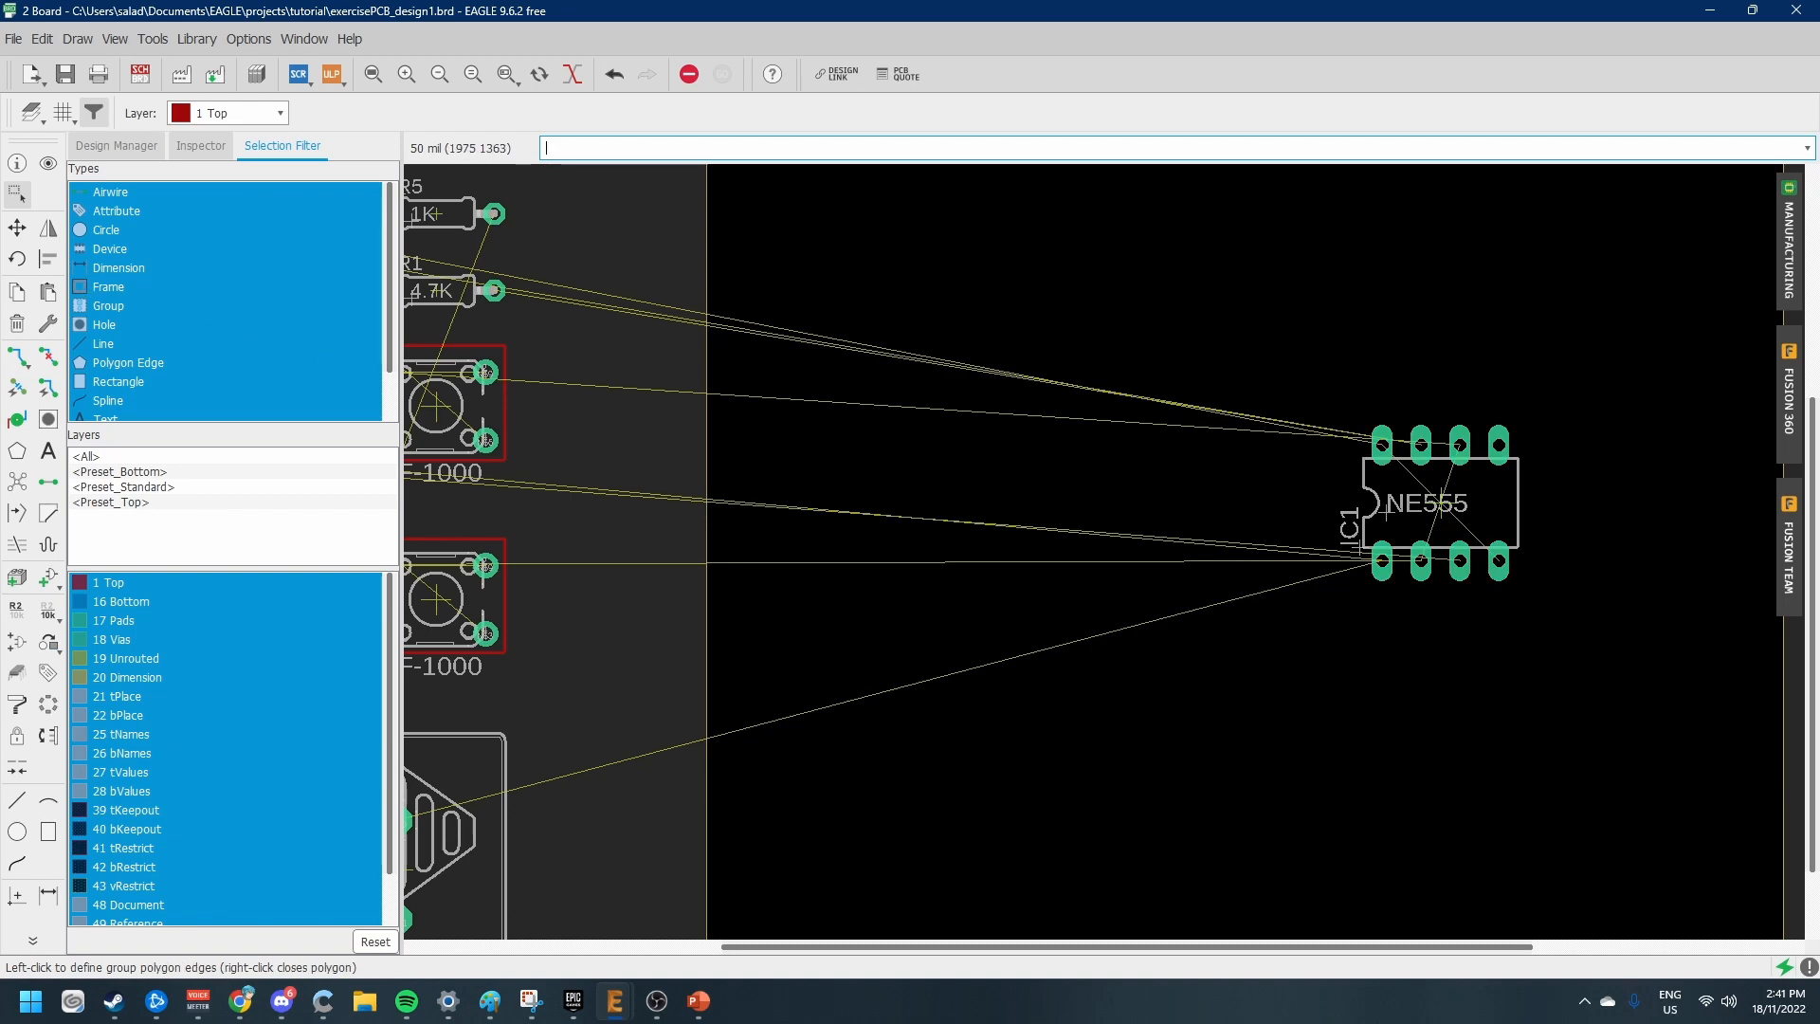
key("Escape")
key("Escape")
key("Escape")
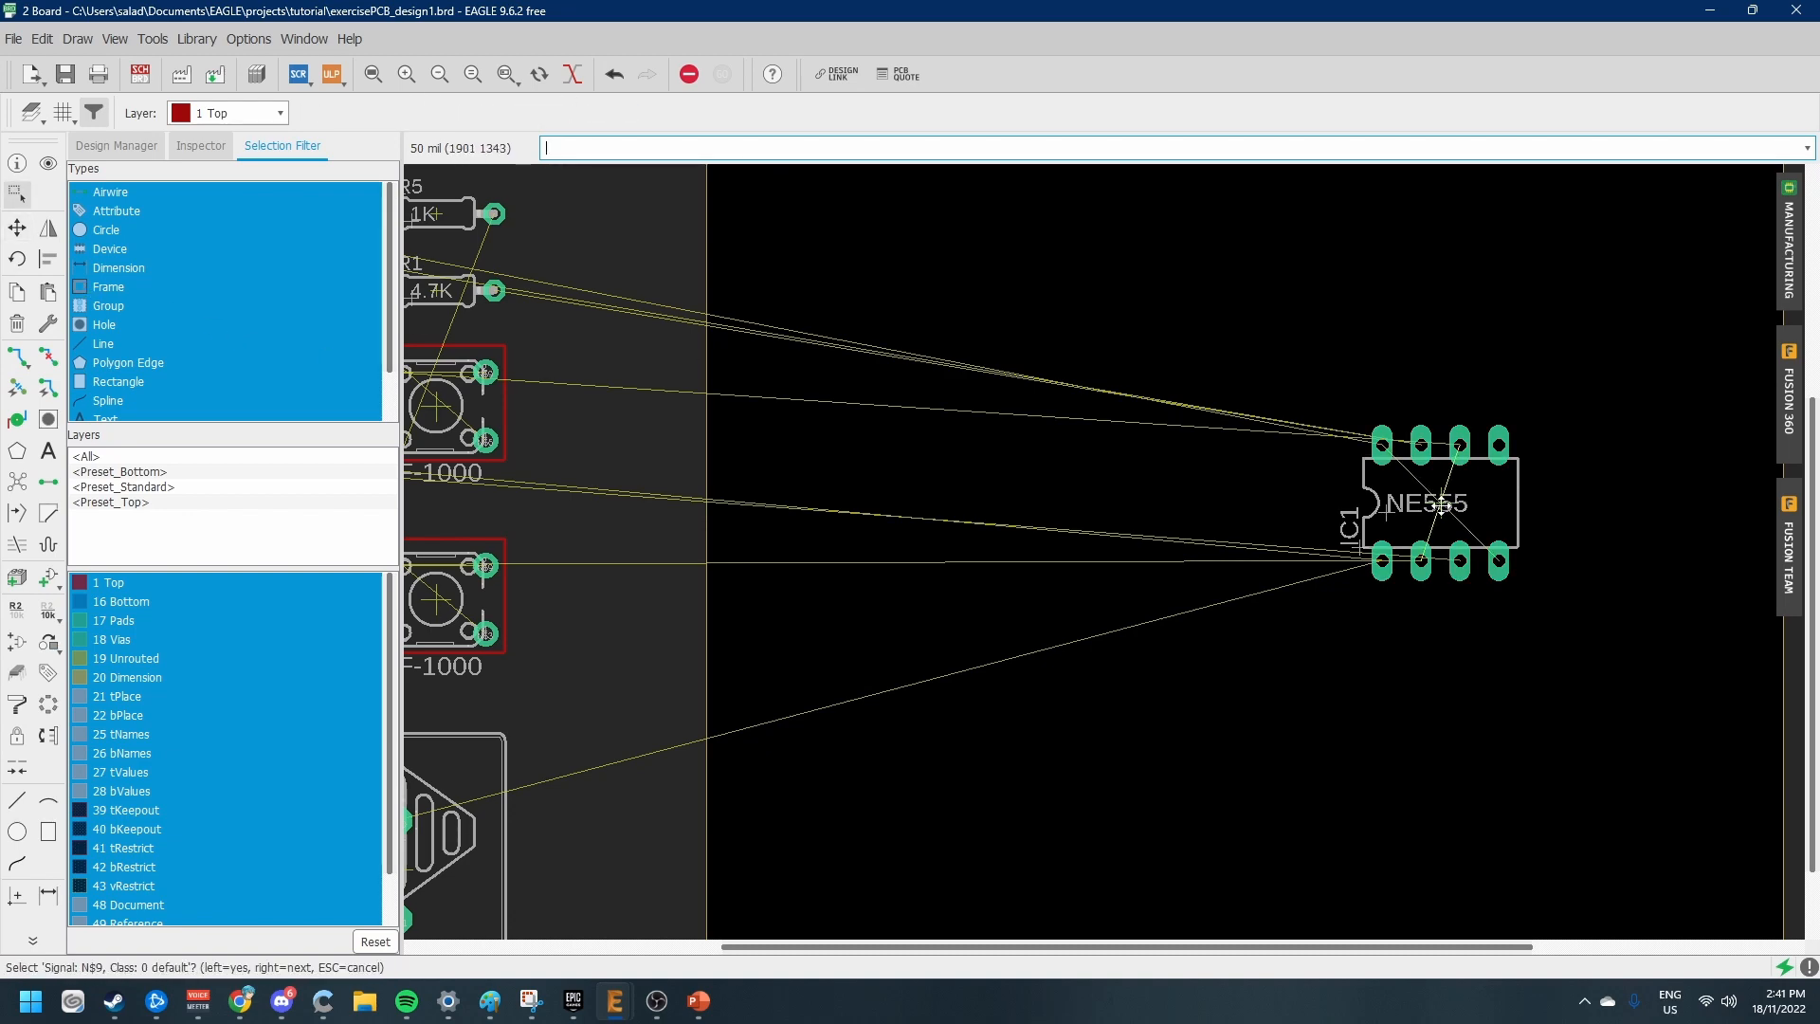
Place speaker SG1 in the lower-right corner of the board, below IC1
scroll(1035, 541, "down", 6)
scroll(1043, 569, "up", 2)
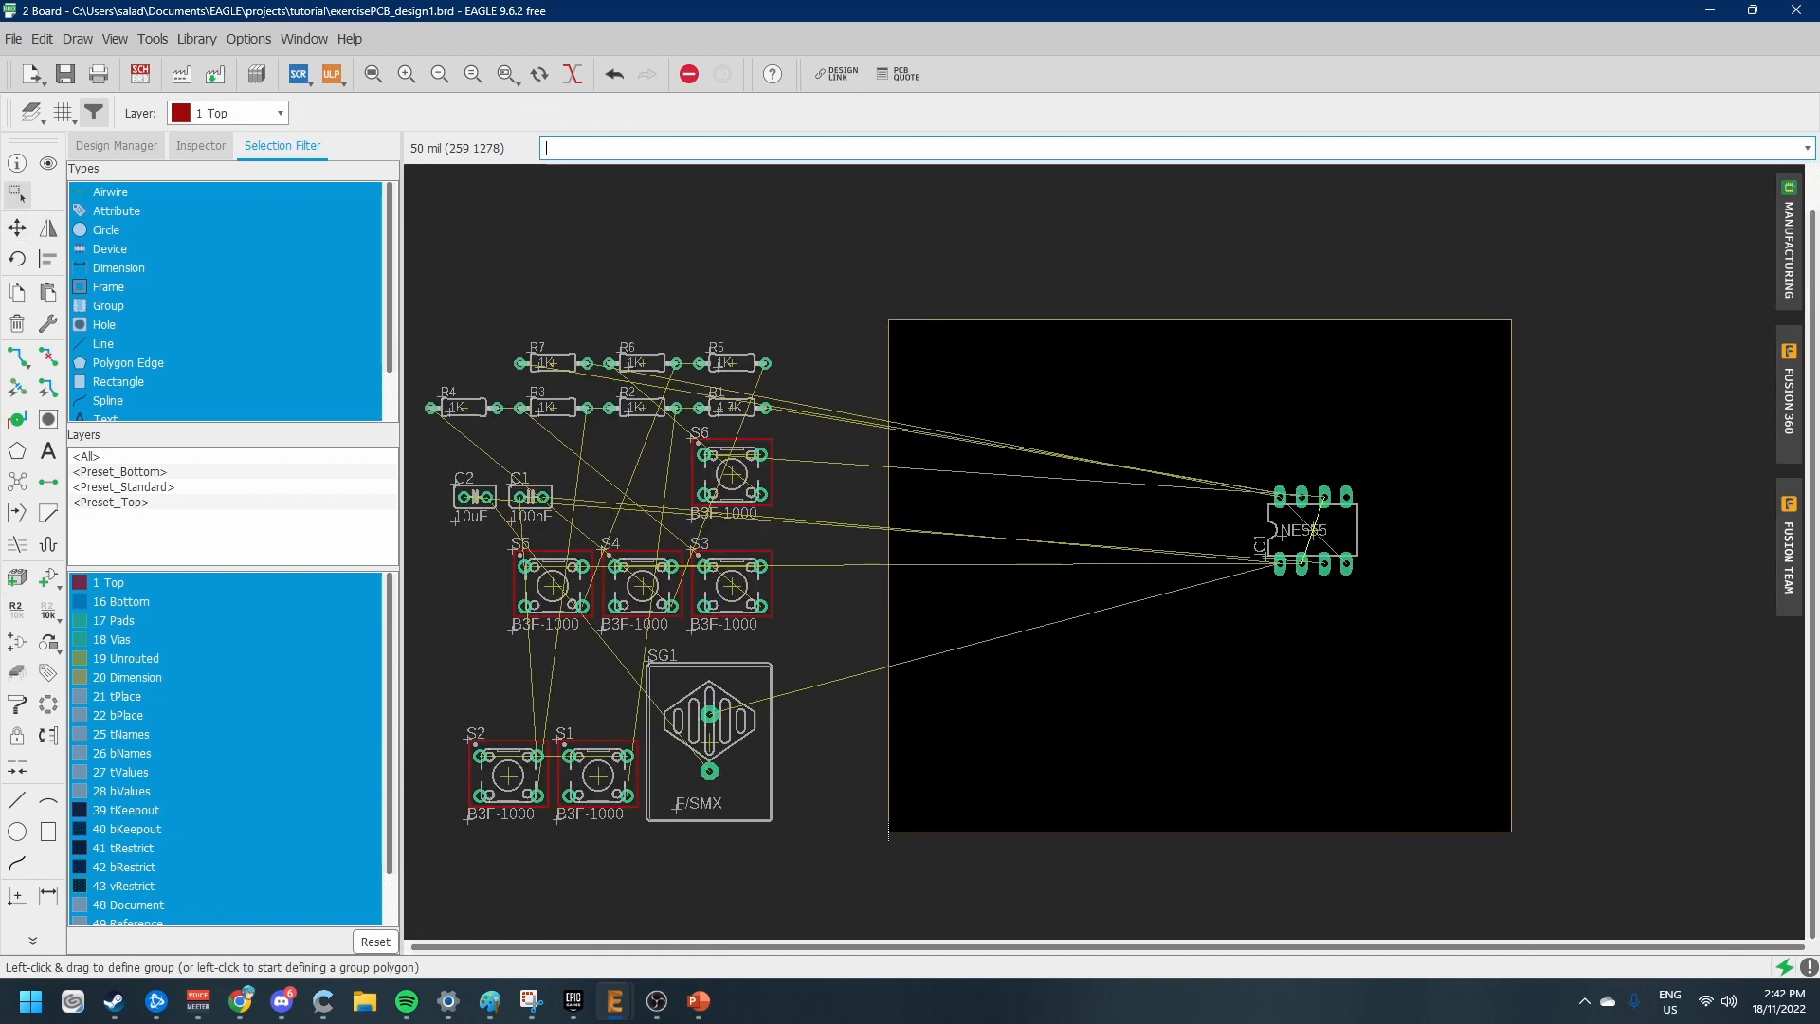
scroll(811, 553, "up", 3)
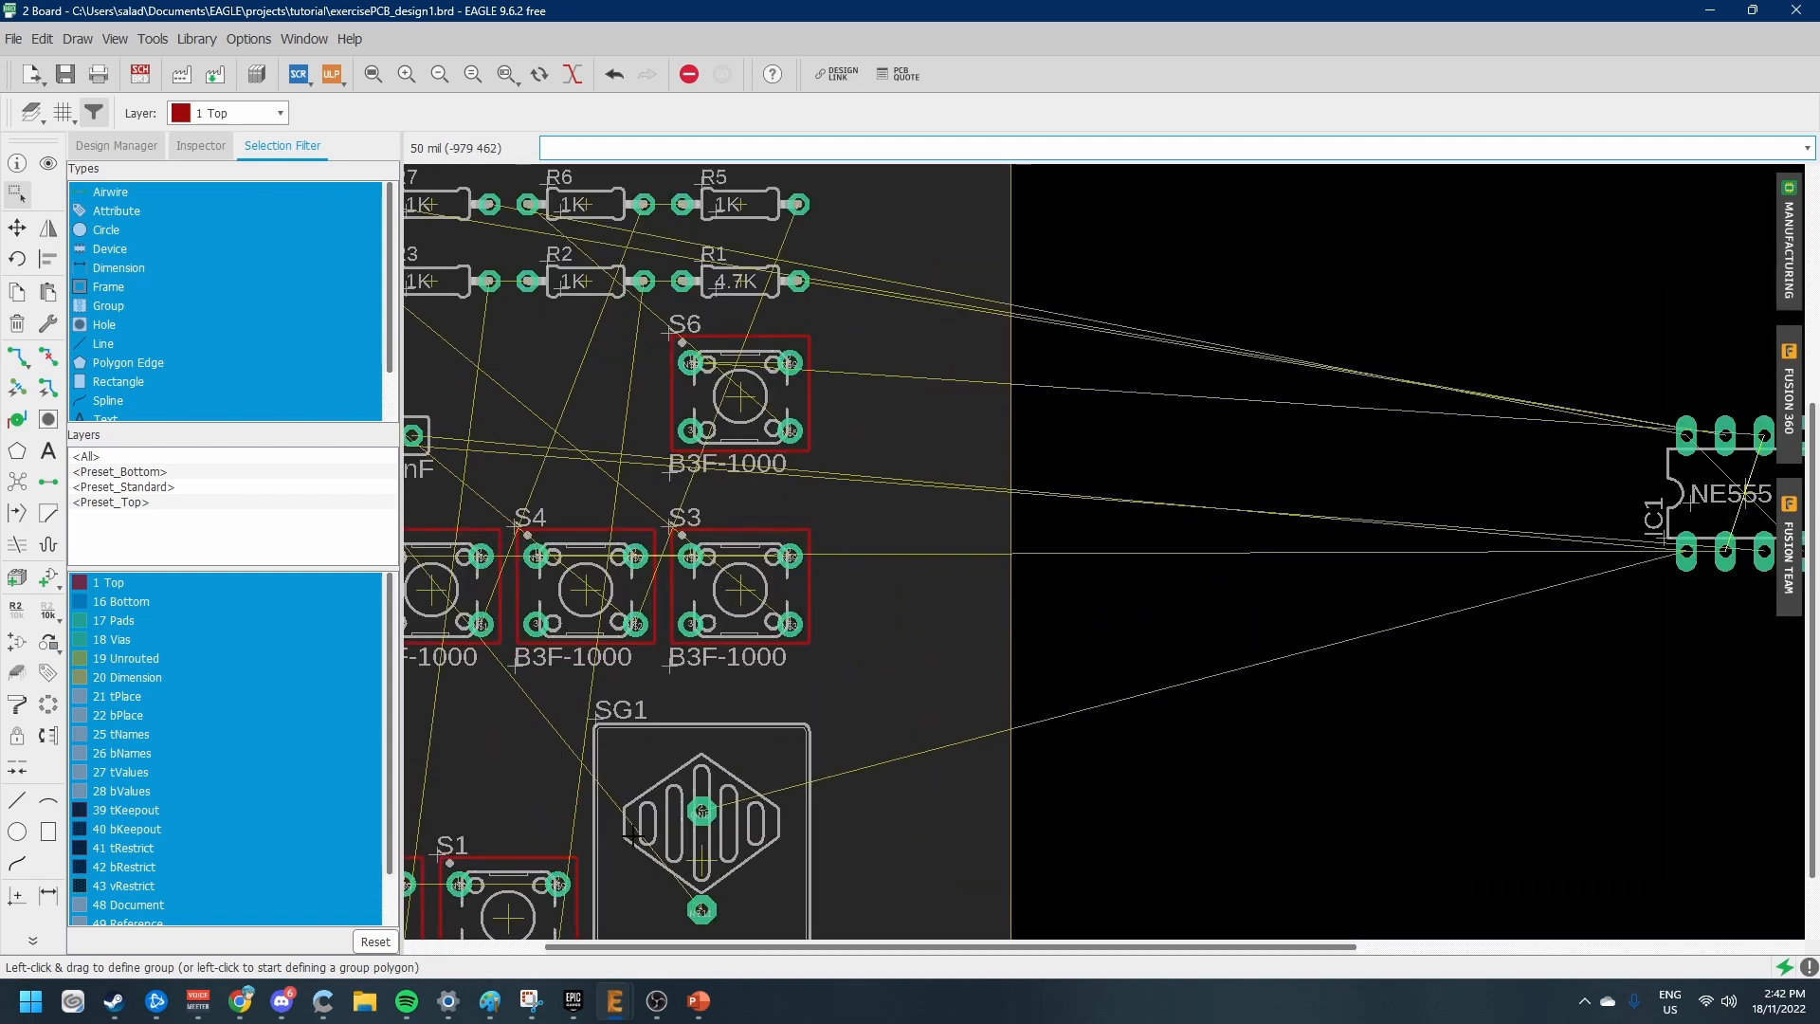
scroll(633, 835, "down", 2)
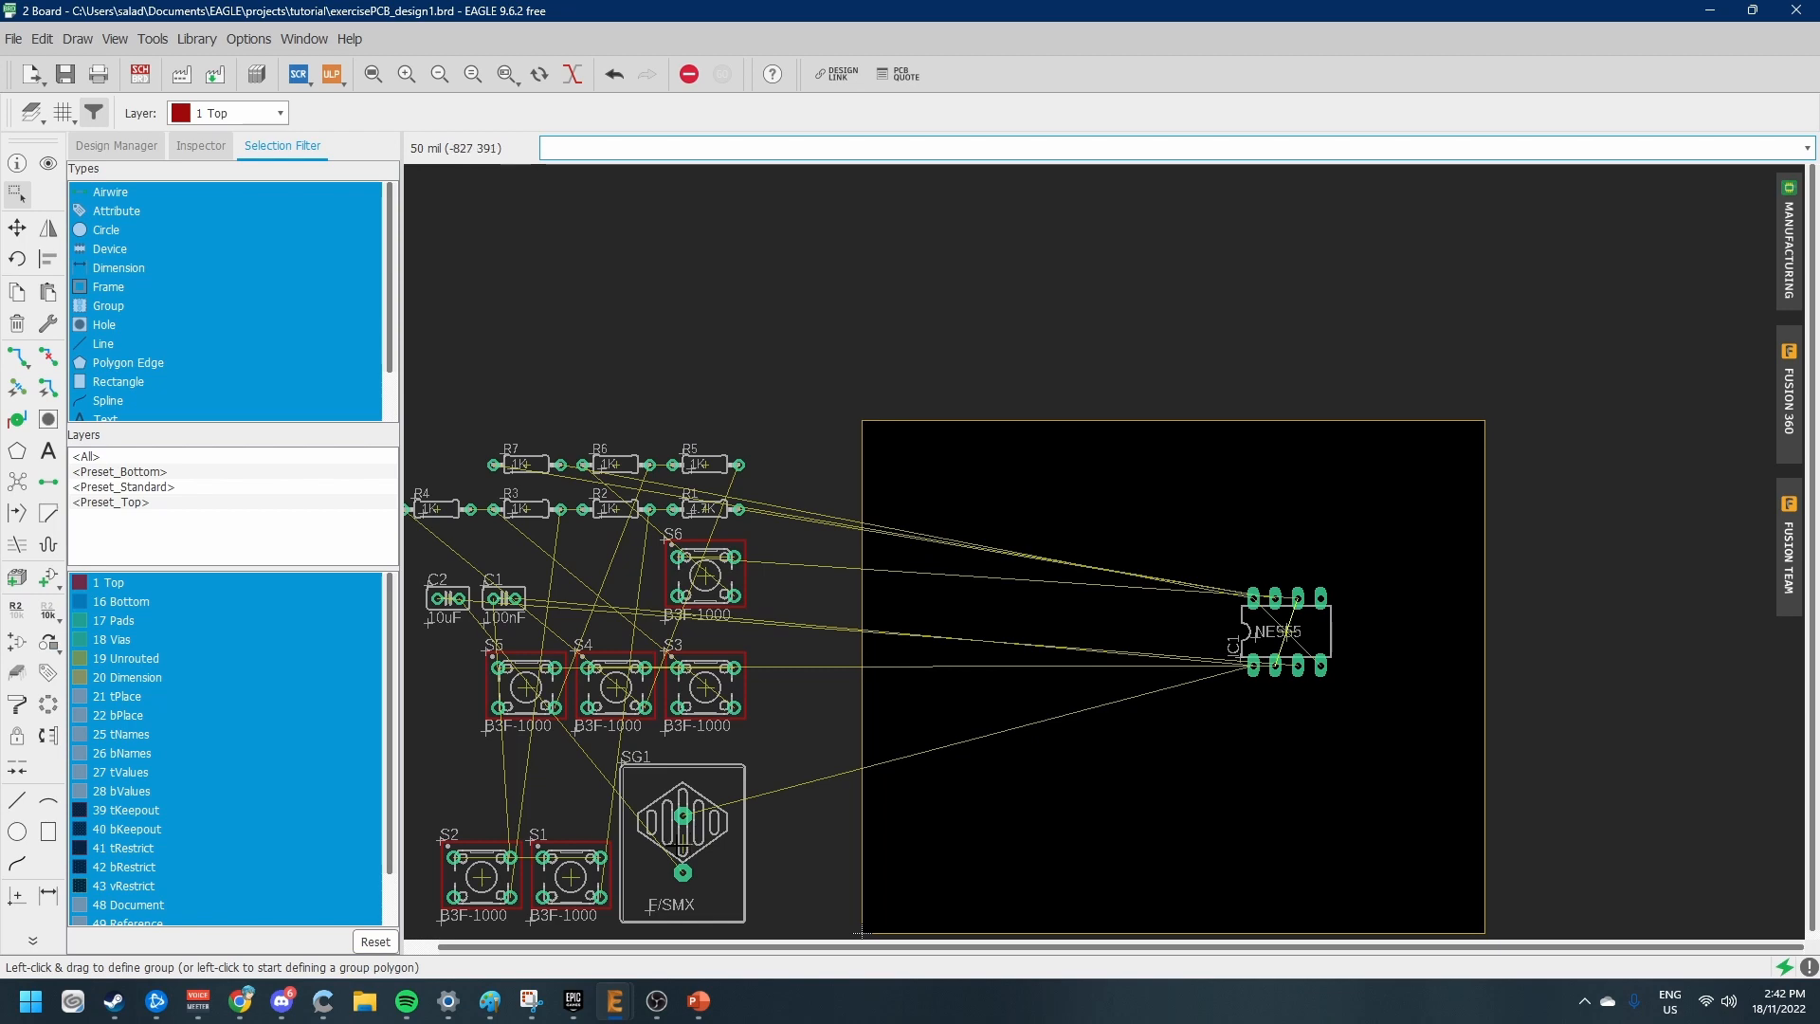
left_click_drag(683, 829, 1387, 820)
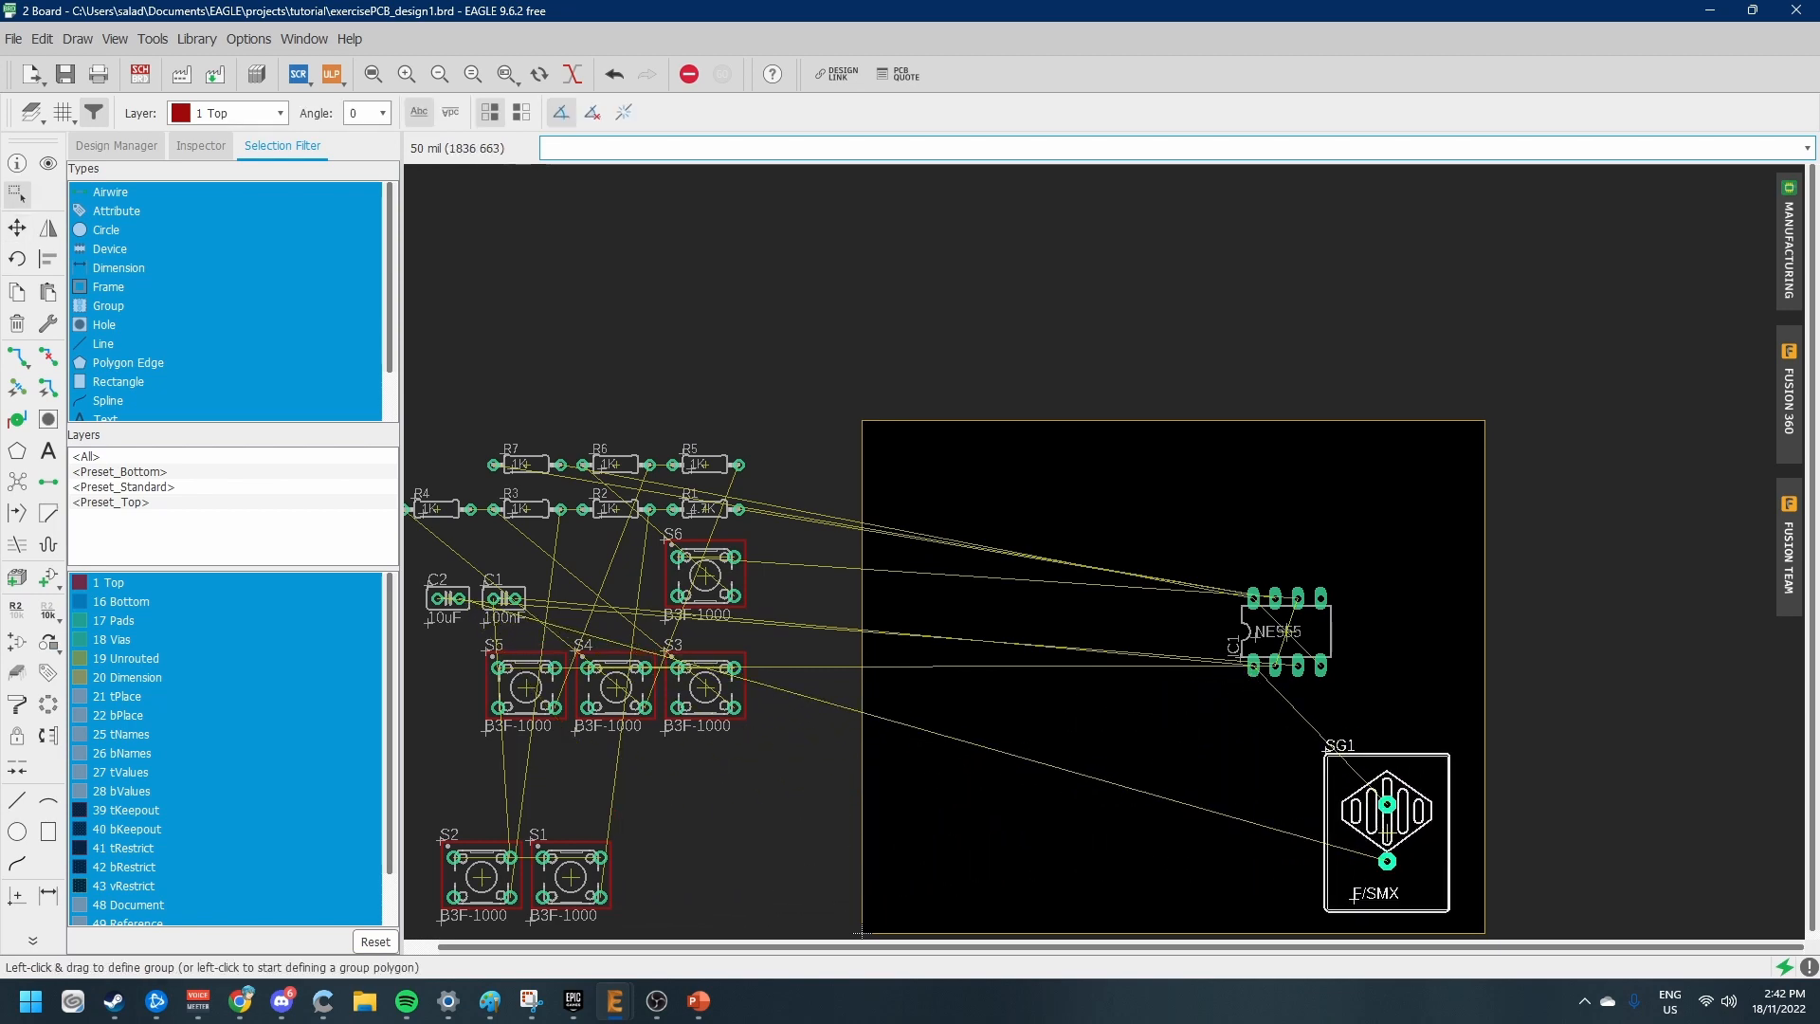
Shift IC1 slightly up and to the left, away from the board's right edge
scroll(690, 790, "down", 2)
scroll(999, 688, "up", 3)
left_click_drag(1186, 671, 1119, 656)
Place capacitor C1 above and left of IC1, and capacitor C2 directly left of the chip
scroll(1142, 619, "down", 7)
scroll(942, 693, "up", 5)
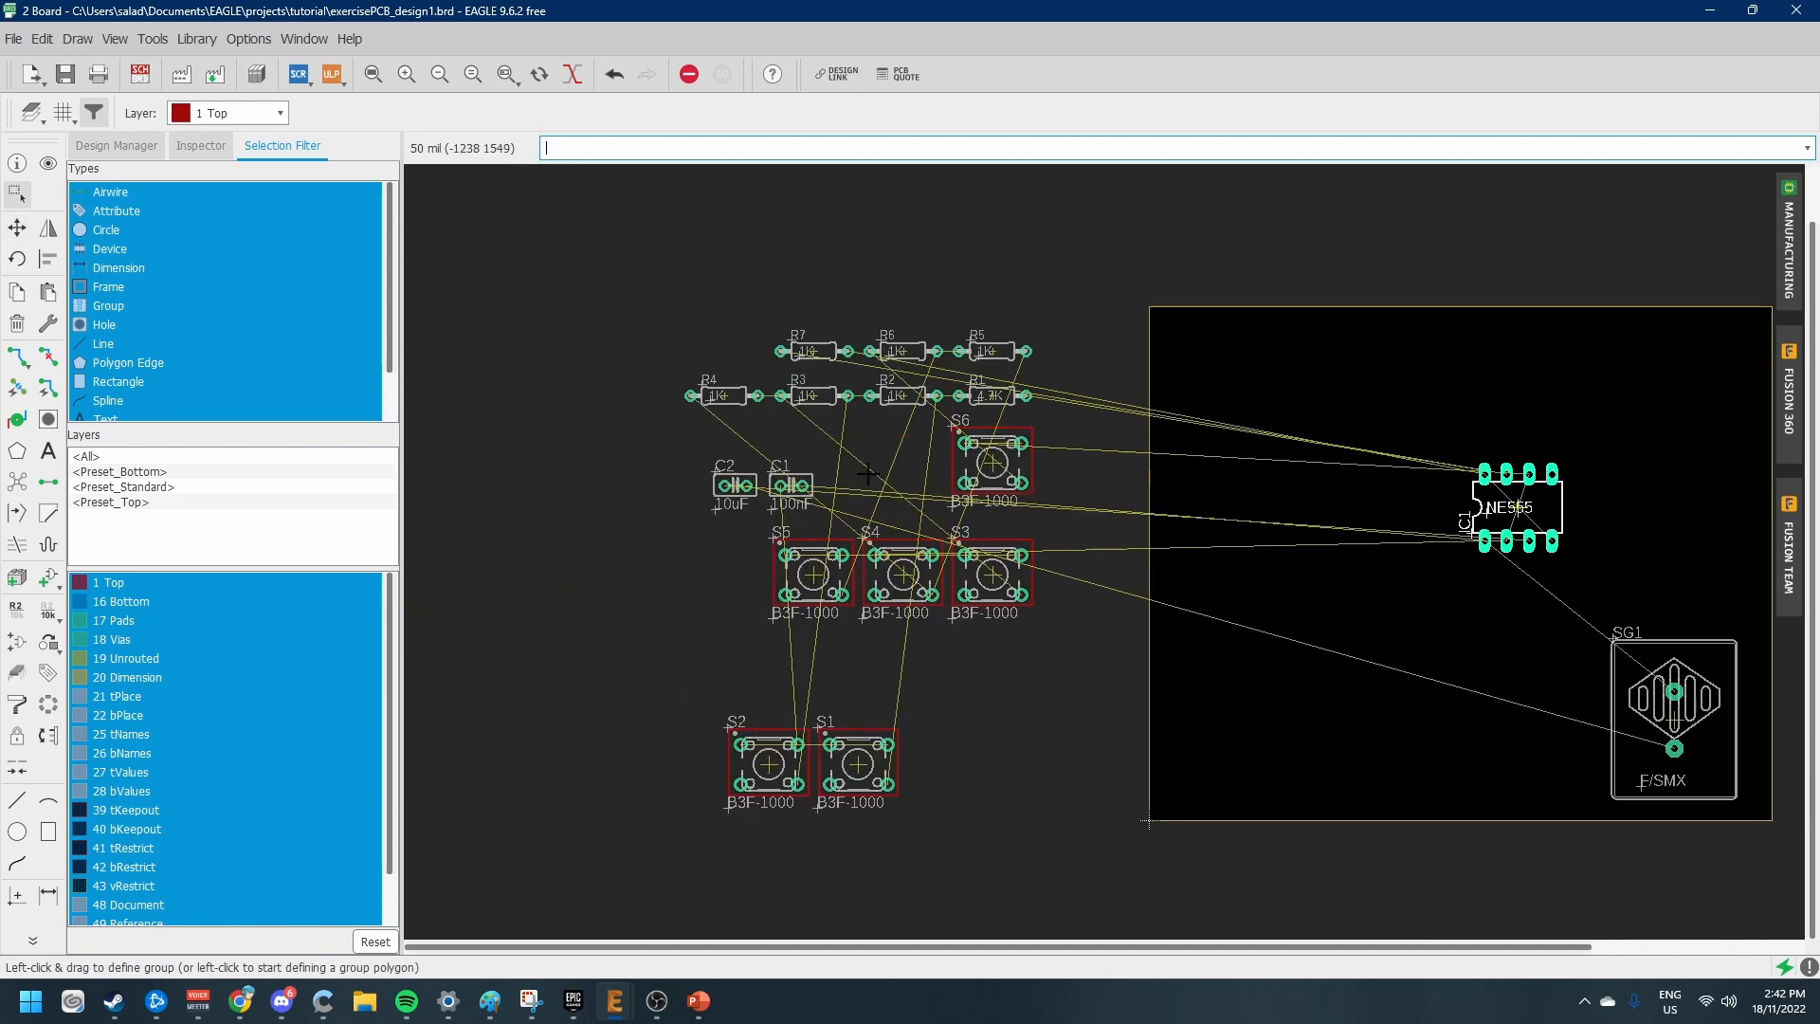
left_click_drag(790, 485, 1406, 407)
left_click_drag(735, 486, 1337, 496)
Place switches S1 and S2 side by side along the board's lower edge, extending left from speaker SG1
scroll(1263, 695, "up", 1)
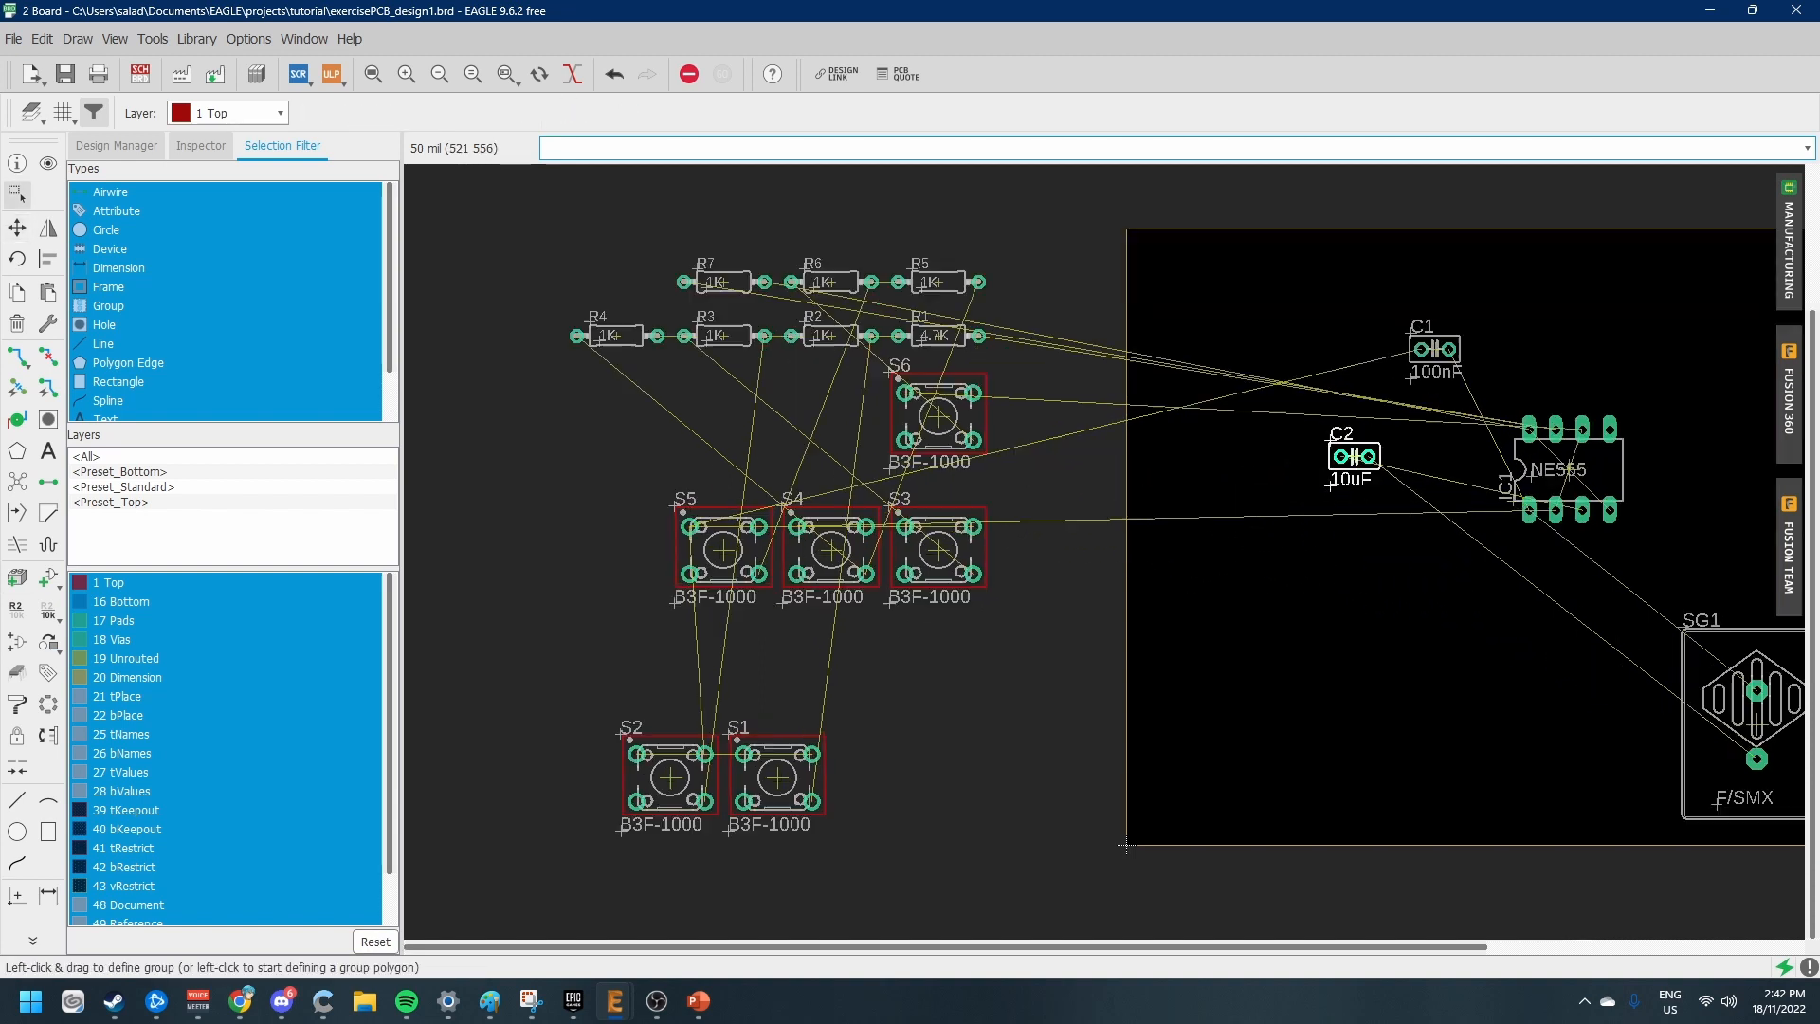
left_click_drag(777, 775, 1609, 765)
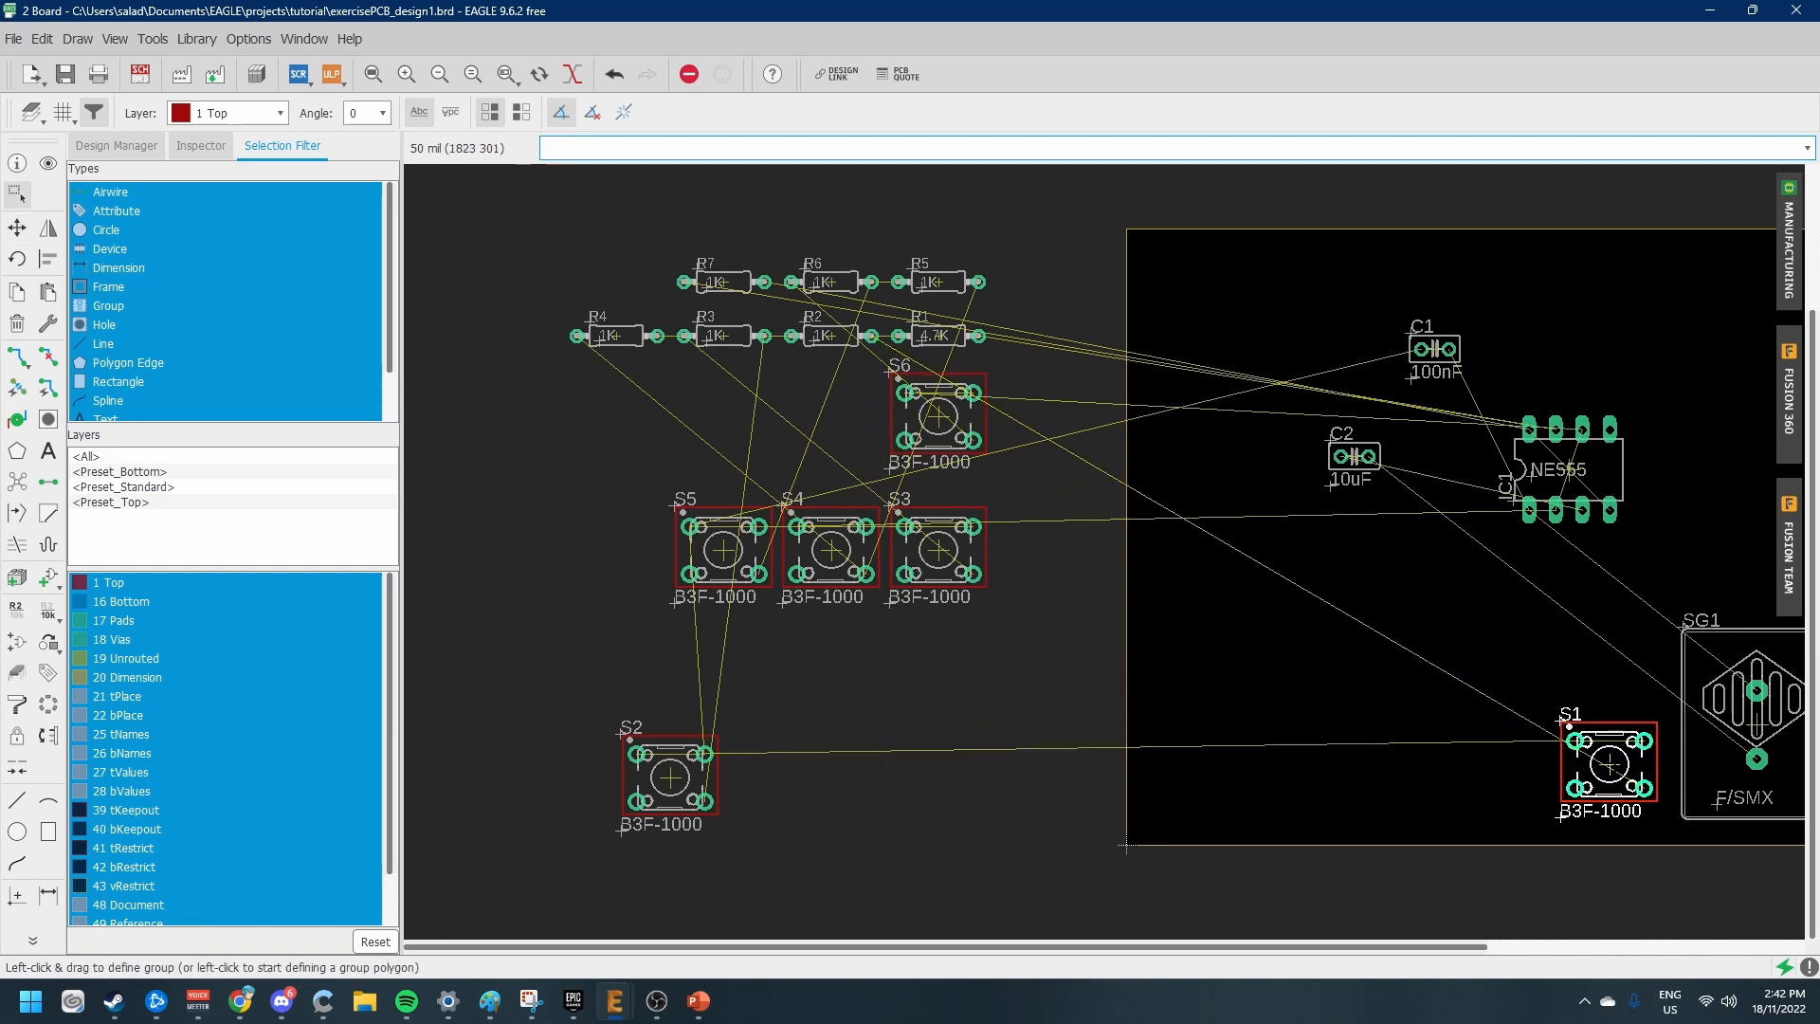
scroll(1638, 723, "down", 7)
scroll(1800, 701, "up", 4)
scroll(1721, 679, "up", 3)
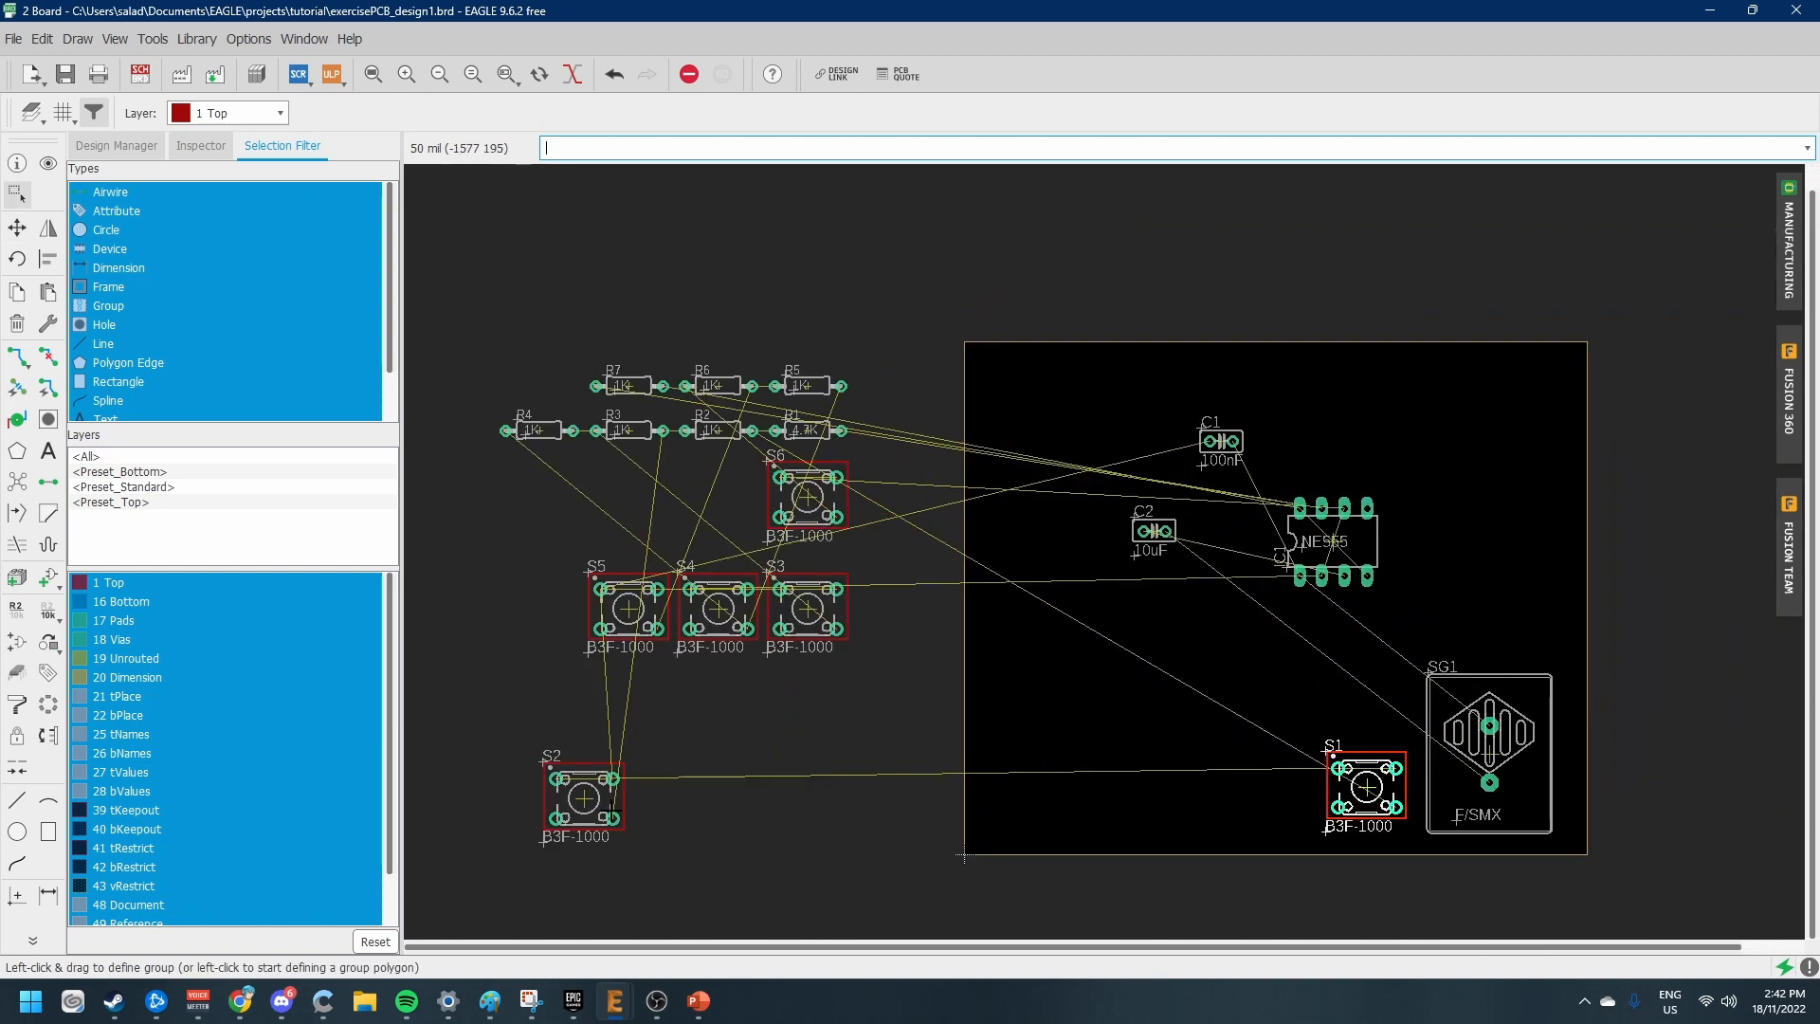
scroll(1347, 795, "up", 2)
scroll(1332, 795, "down", 2)
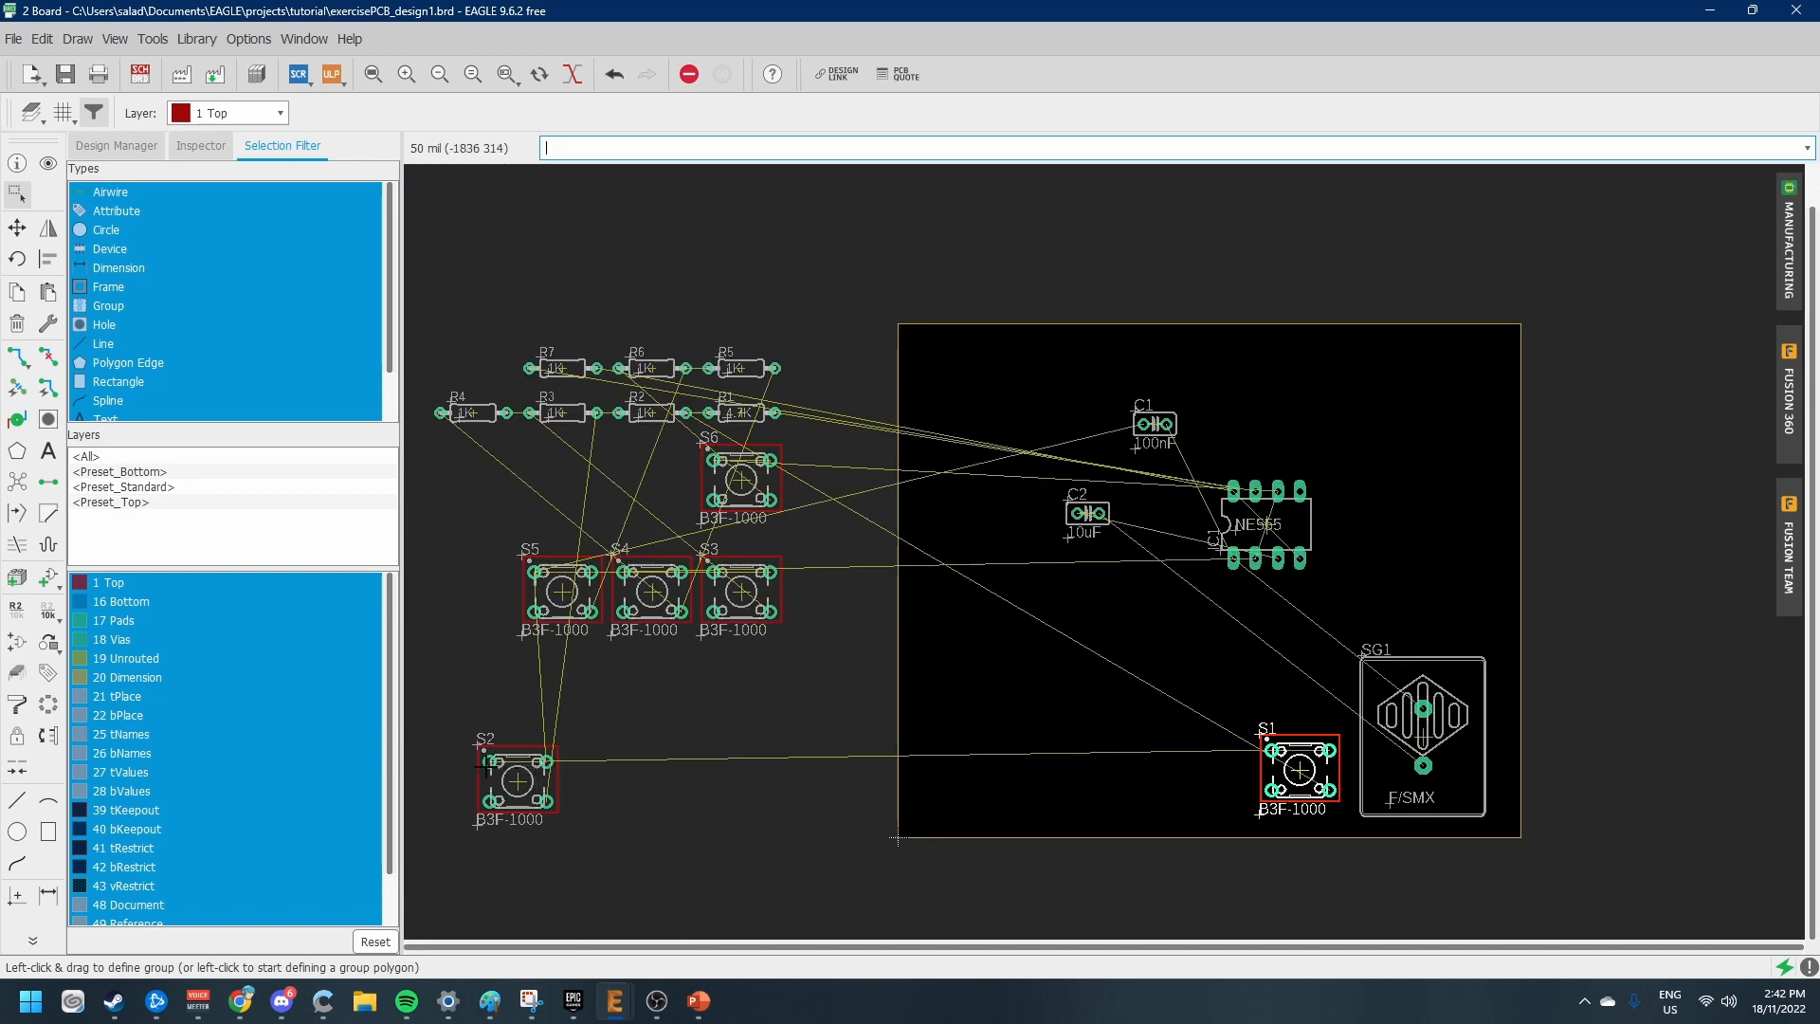
left_click_drag(517, 778, 1211, 770)
left_click(1211, 770)
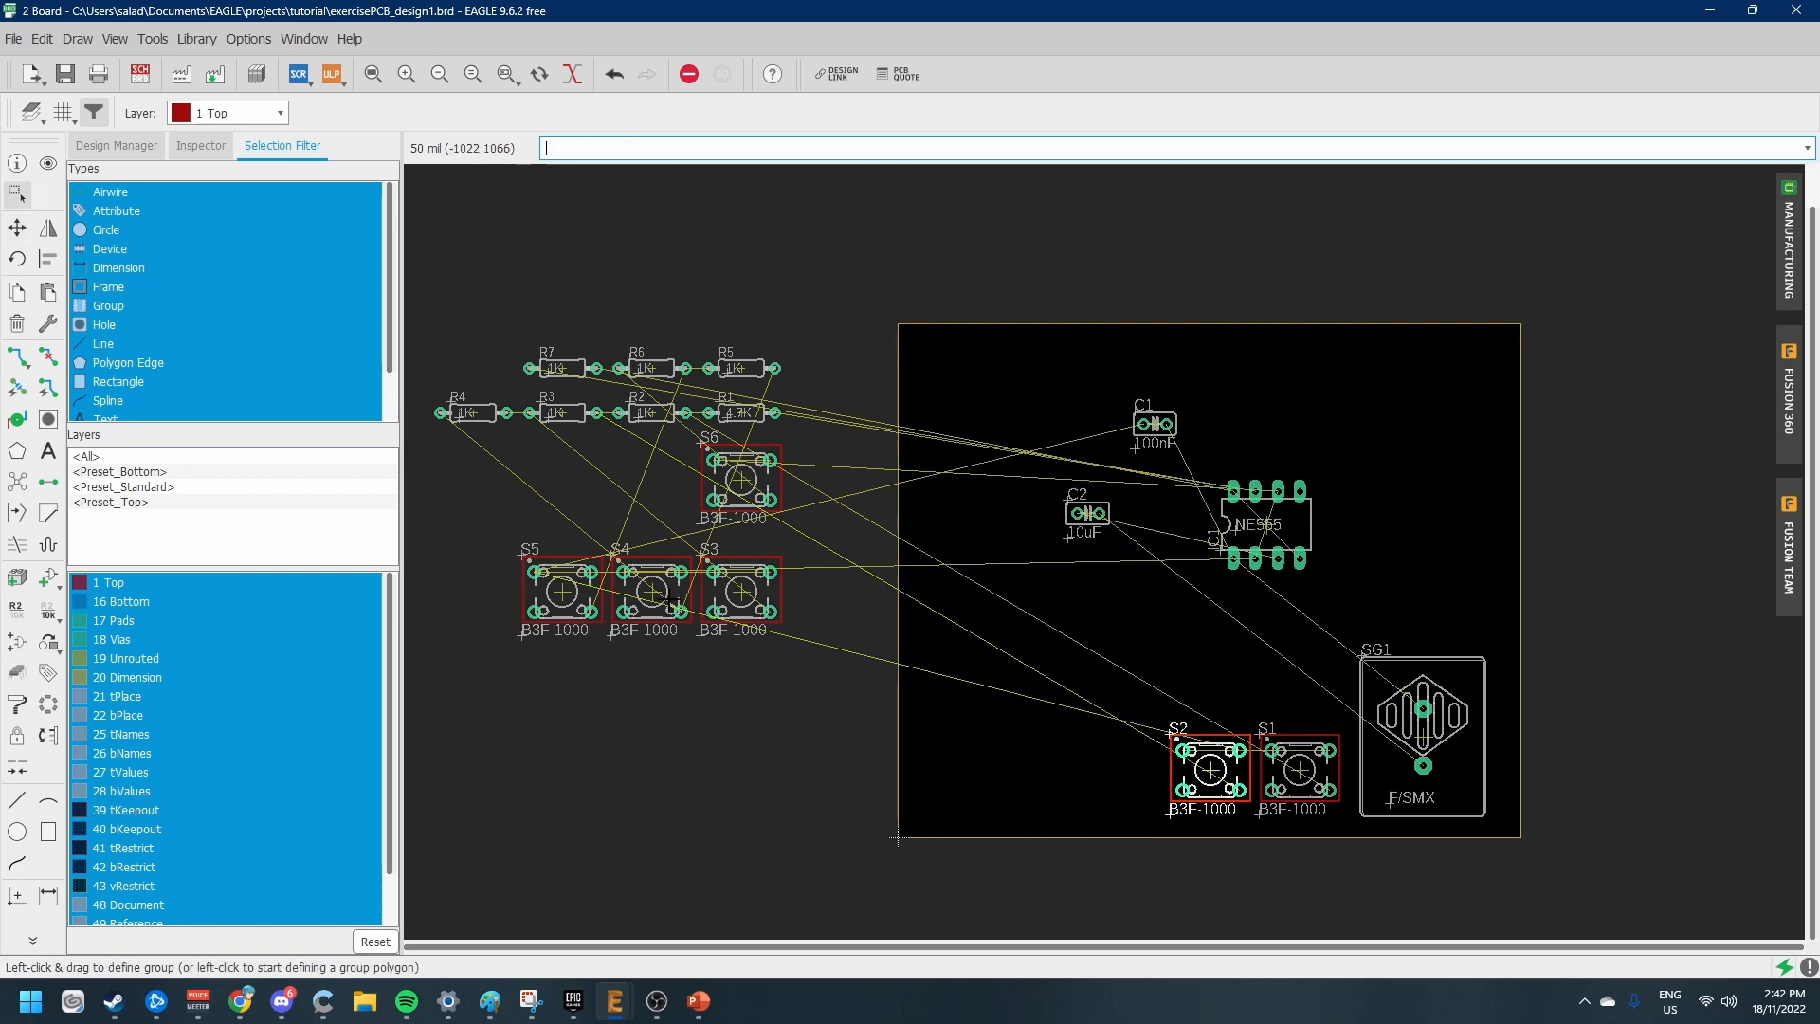
Extend the switch row leftward along the board's lower edge by placing S3 beside S2 and S4 beside S3
left_click(744, 591)
key("Escape")
scroll(1022, 762, "up", 2)
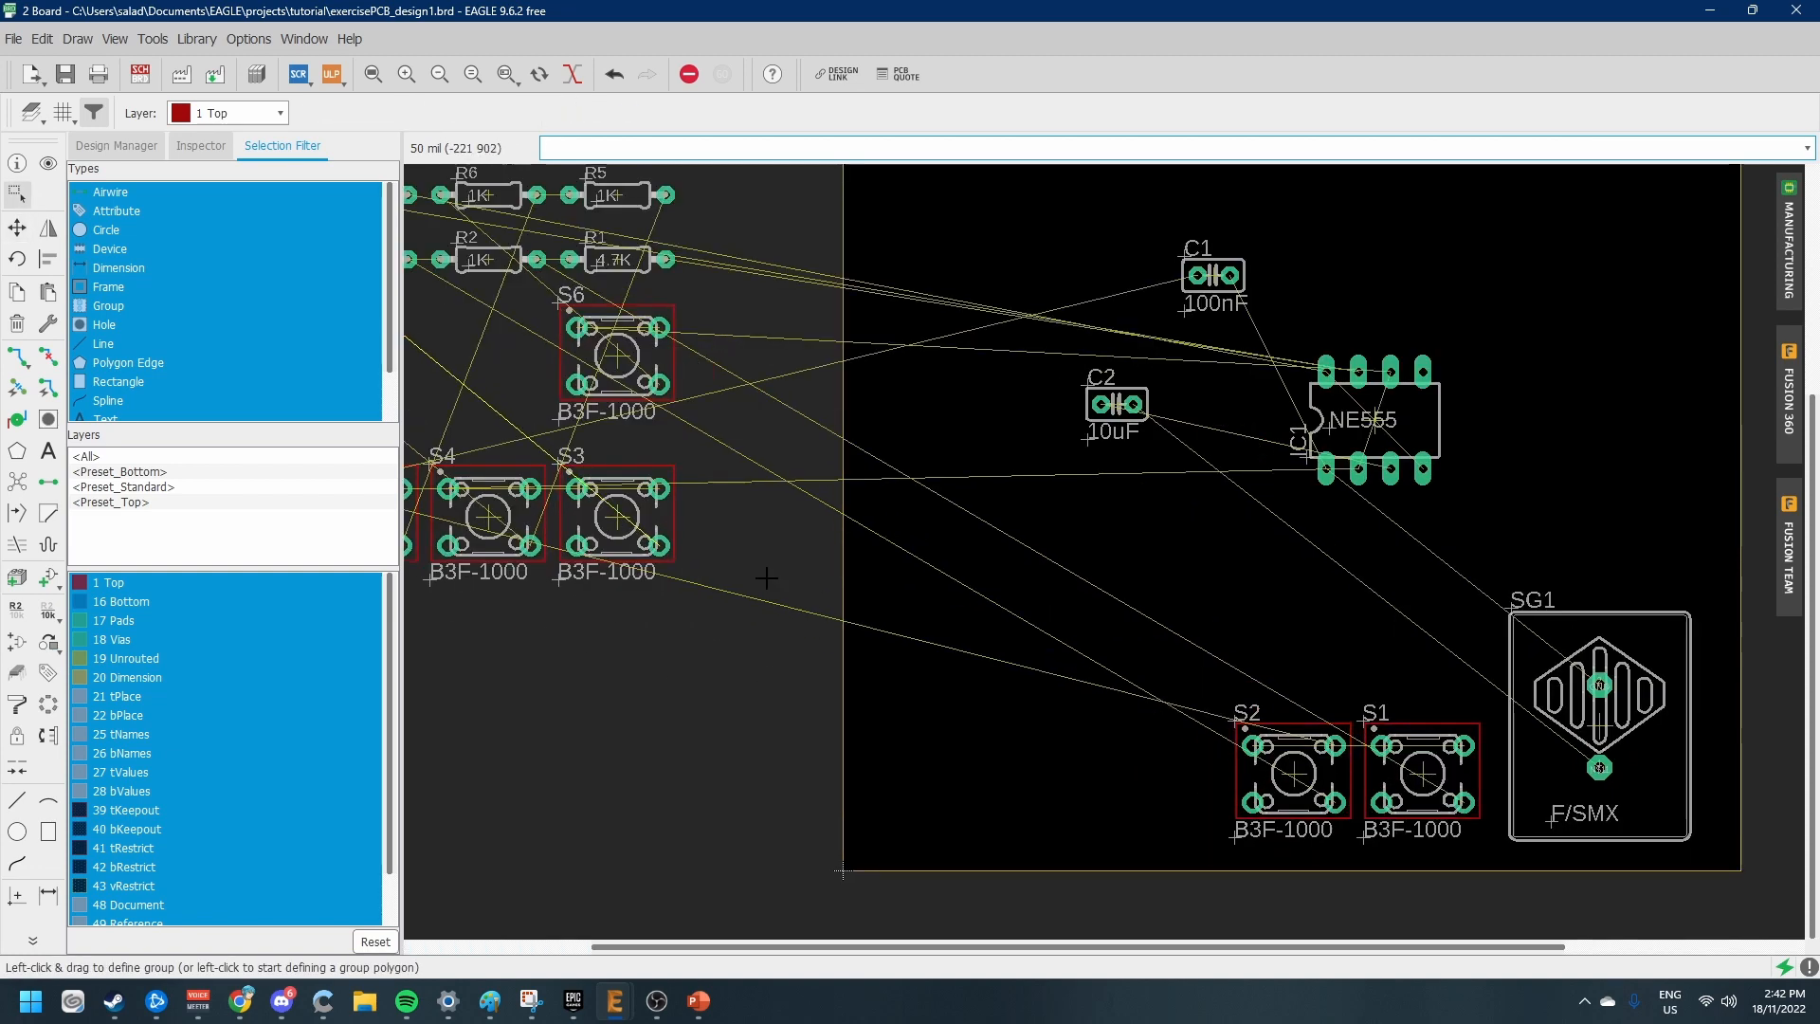
left_click_drag(618, 517, 1165, 774)
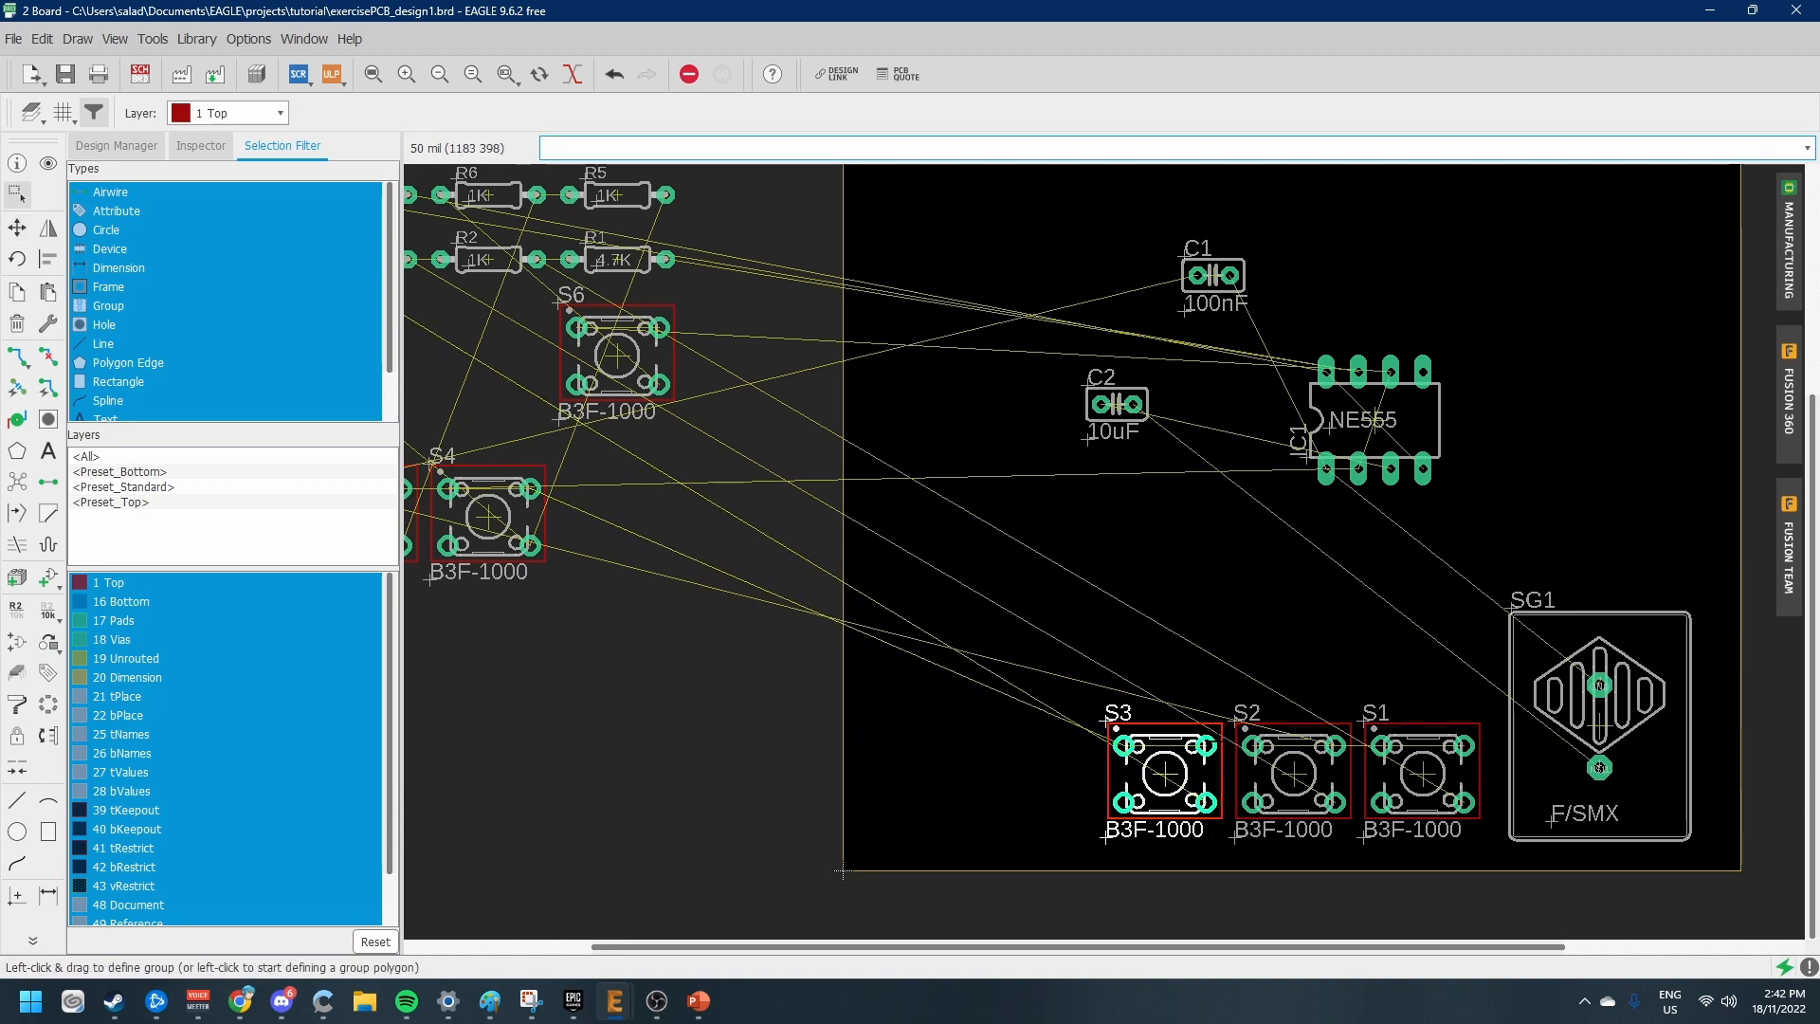
scroll(516, 503, "down", 1)
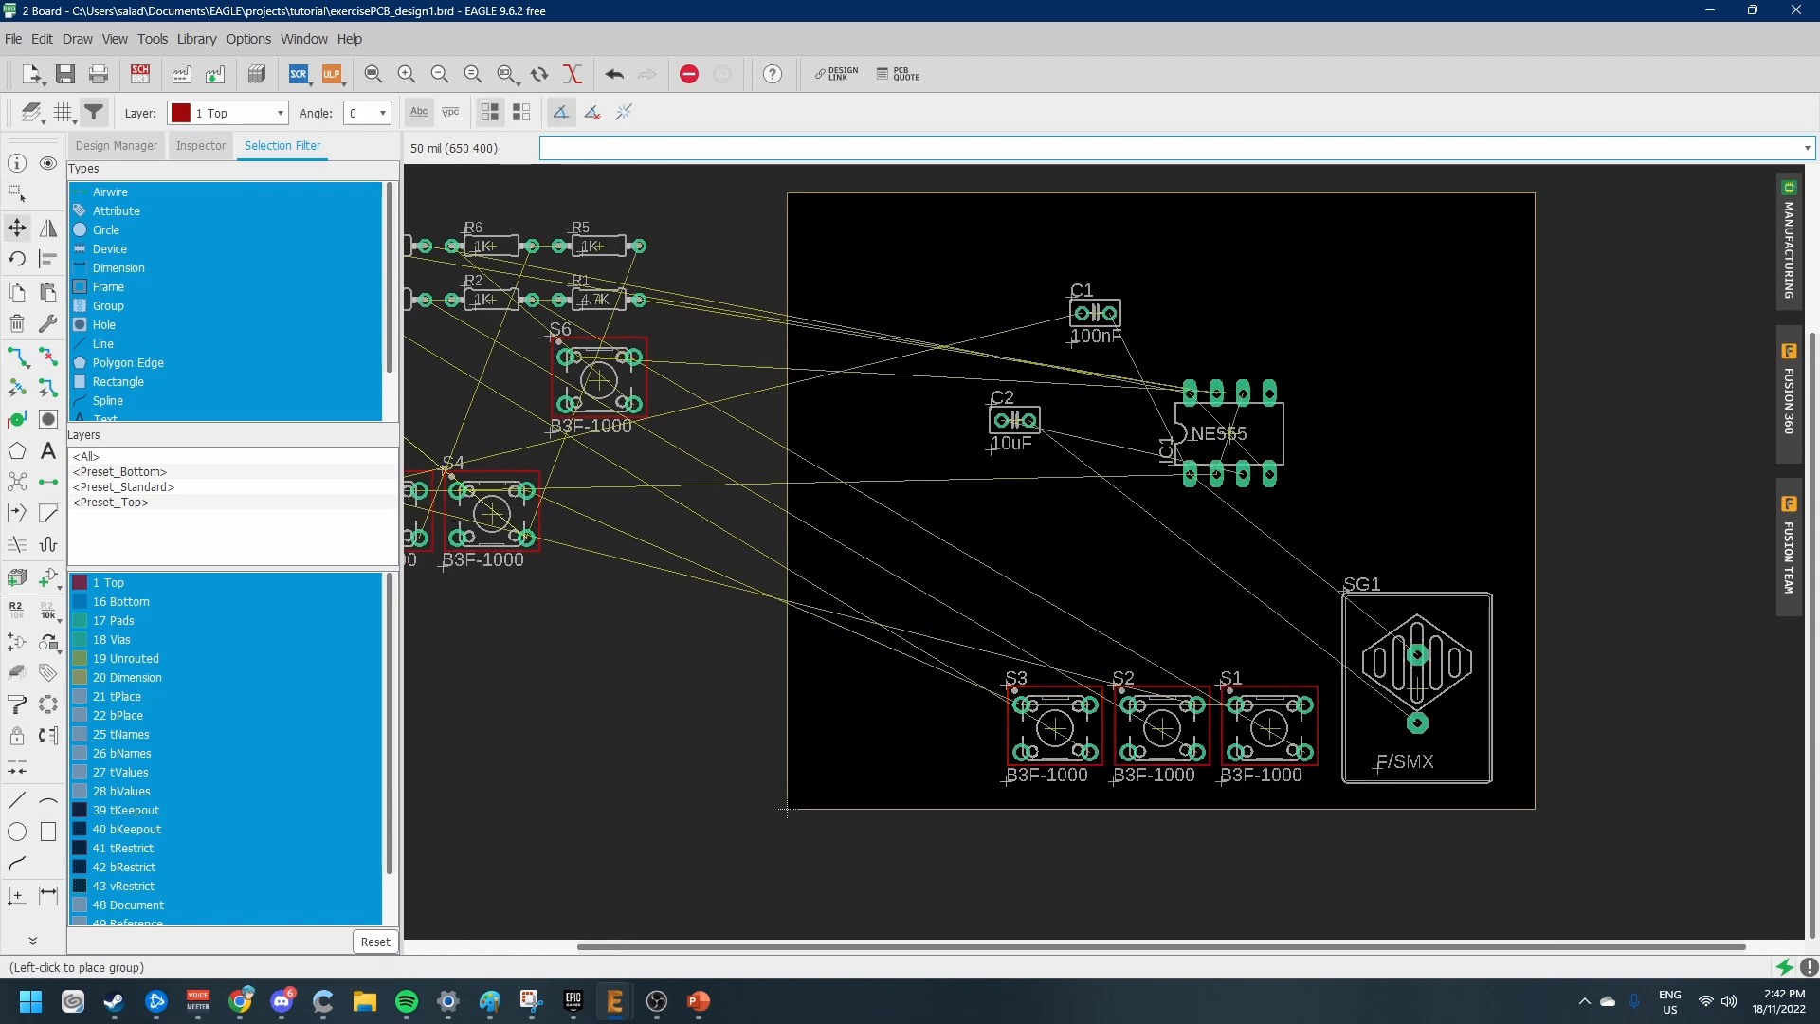
scroll(889, 655, "down", 2)
scroll(871, 675, "down", 1)
scroll(590, 592, "up", 3)
left_click_drag(694, 575, 1150, 790)
left_click(1150, 790)
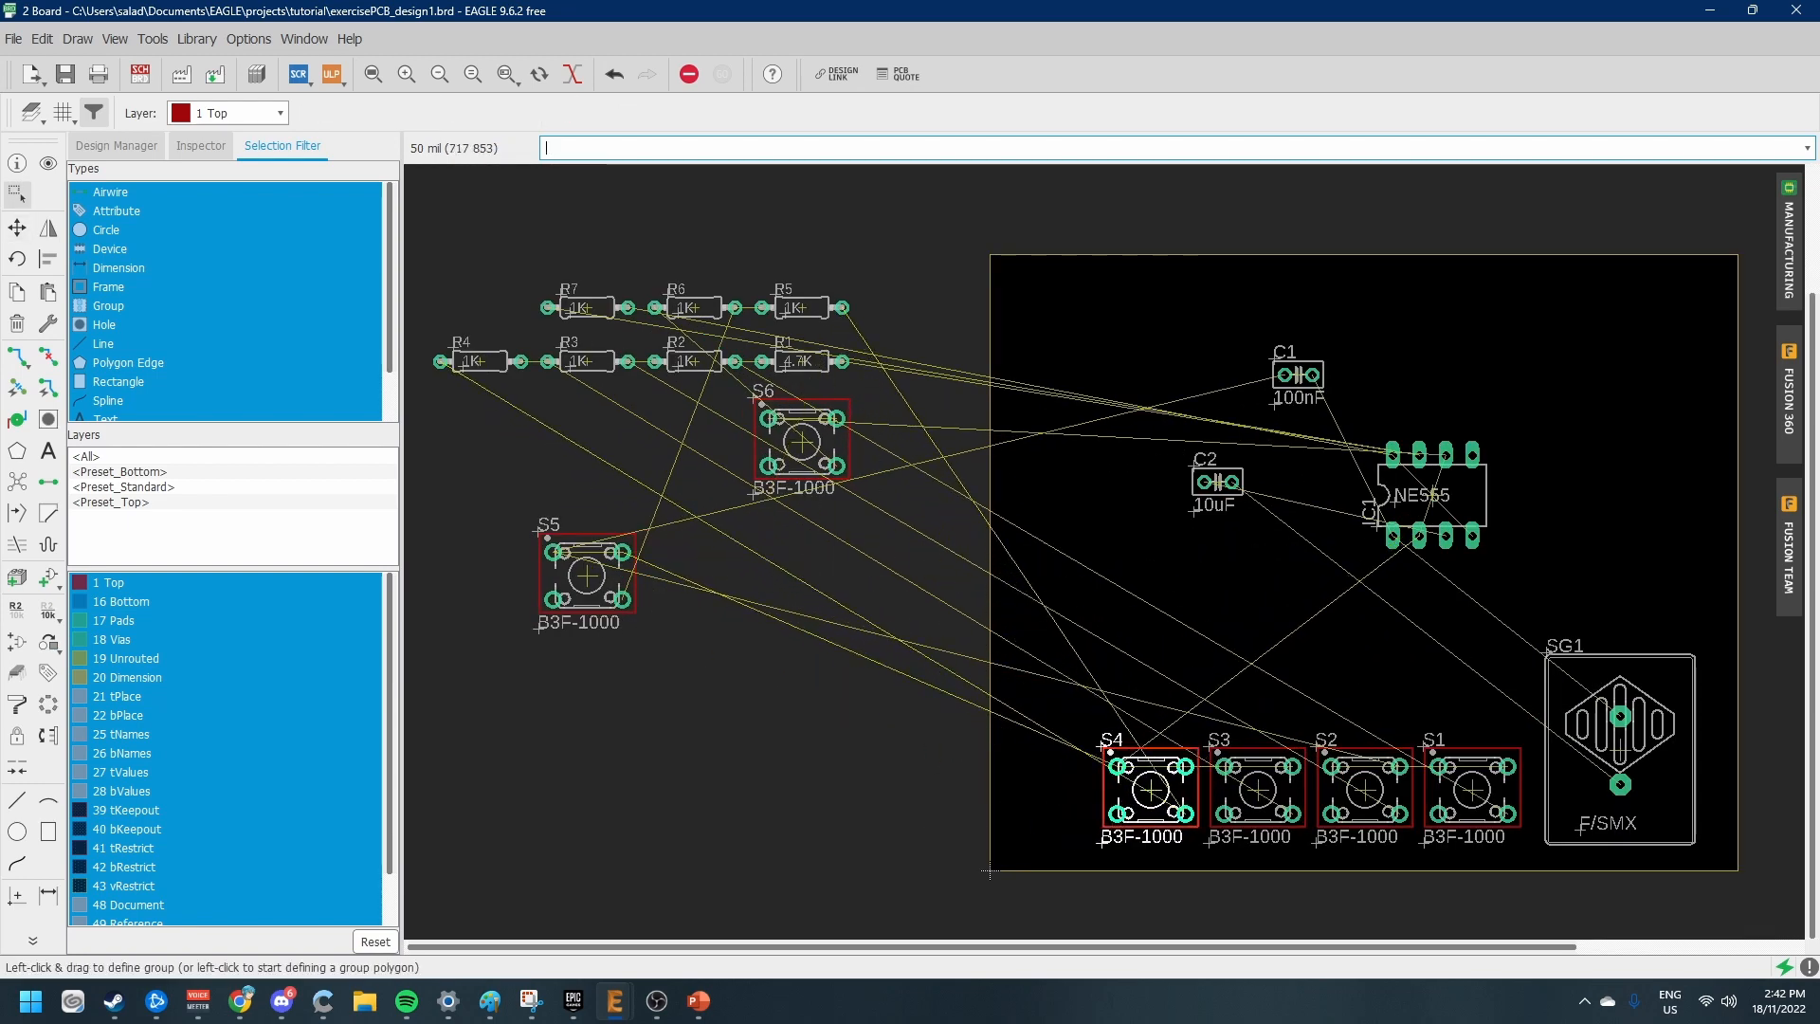
Place switch S5 directly left of S4 in the row along the board's lower edge
left_click_drag(588, 575, 1042, 790)
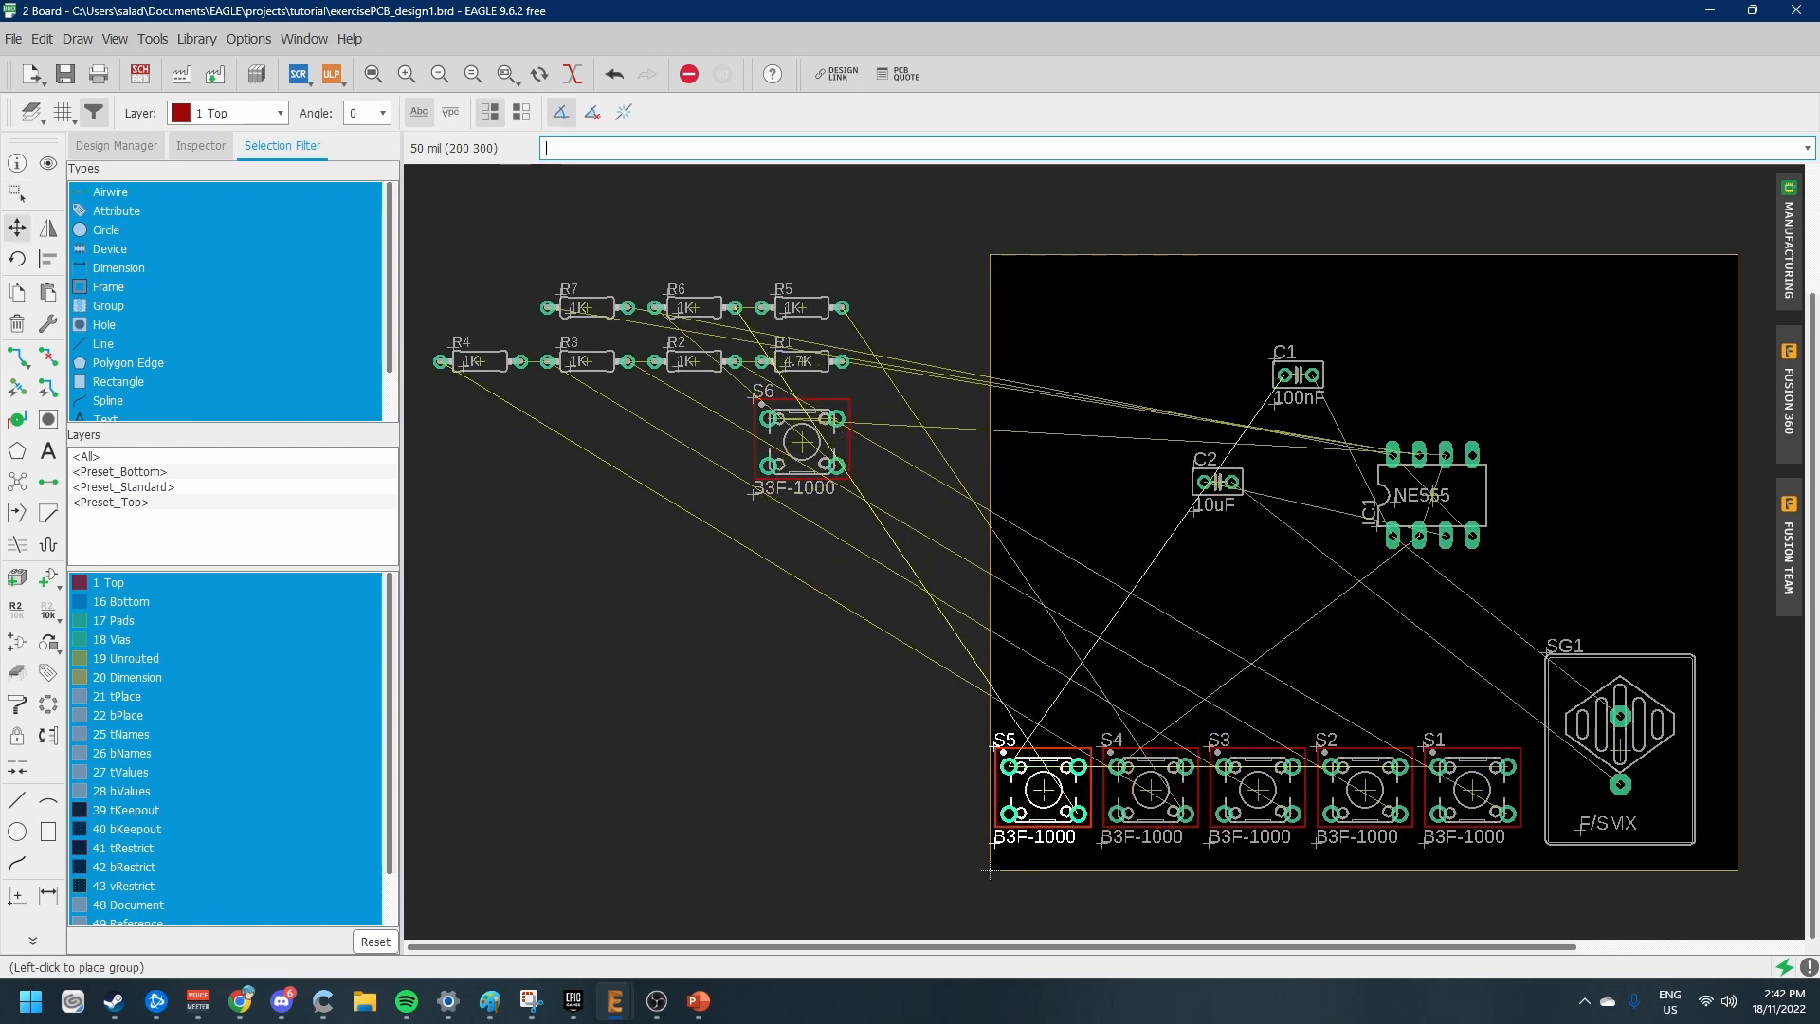
left_click(1043, 789)
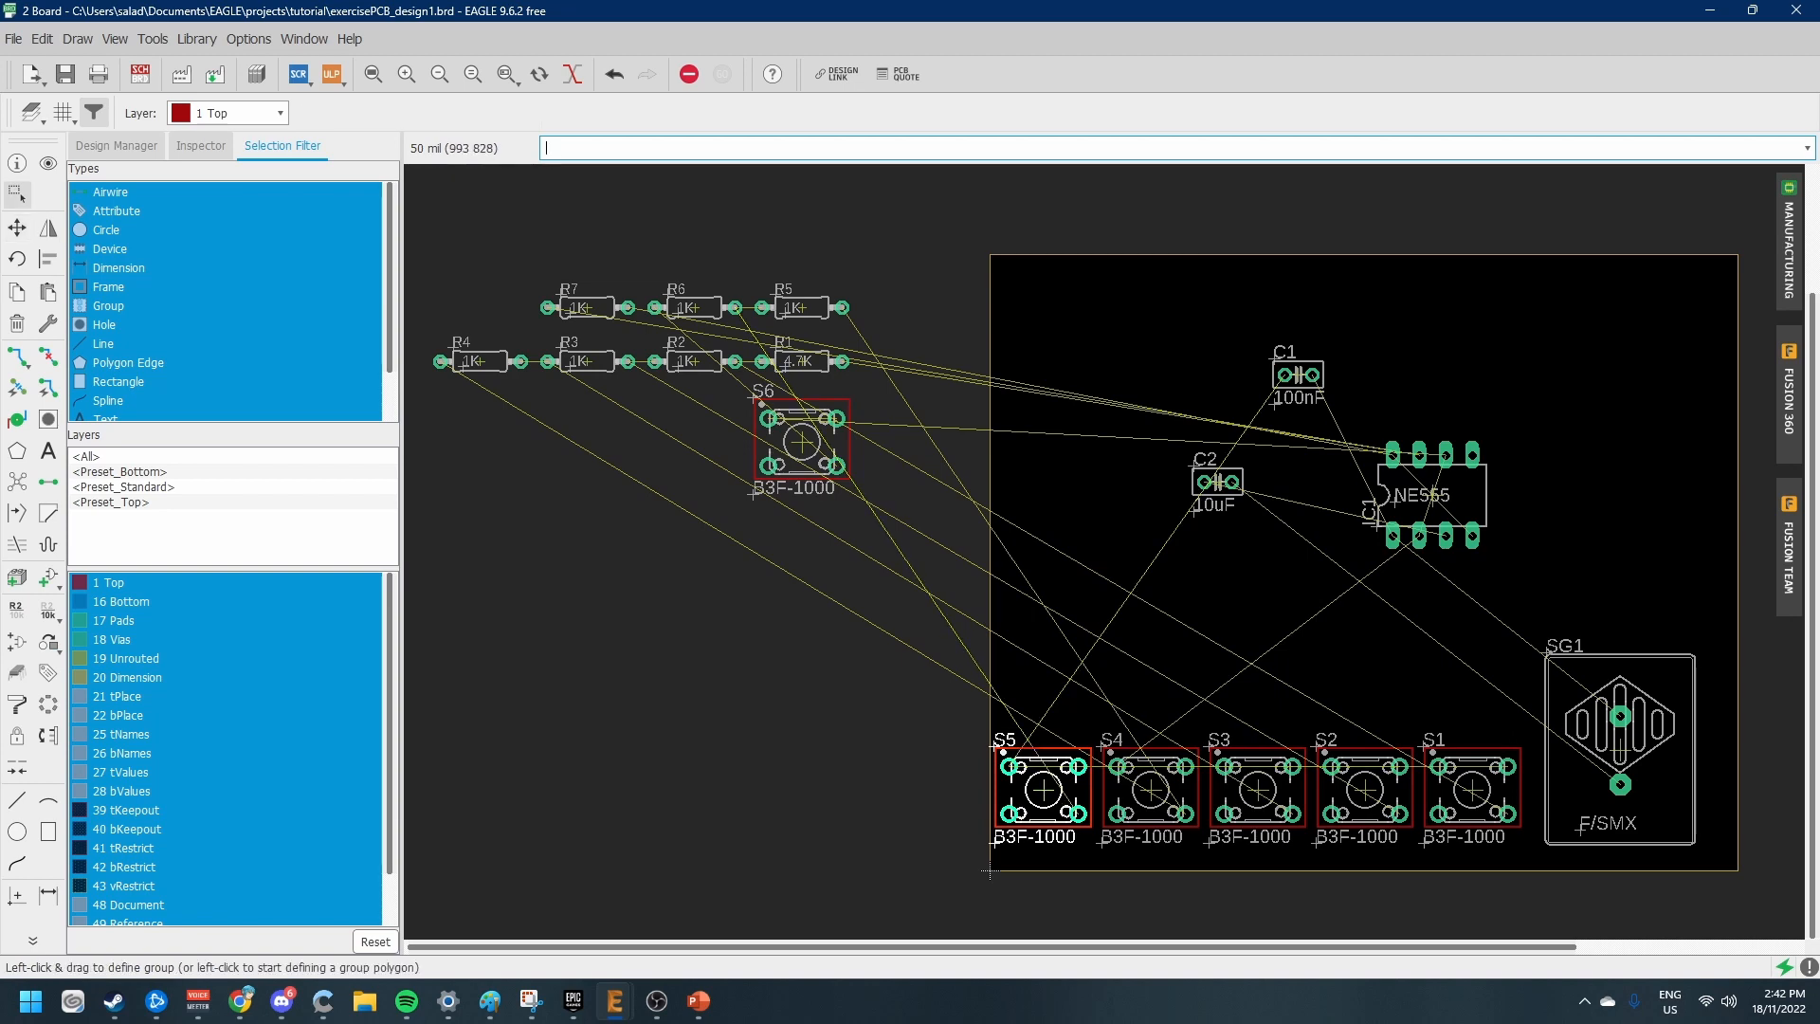
scroll(1292, 634, "down", 2)
scroll(1554, 593, "up", 2)
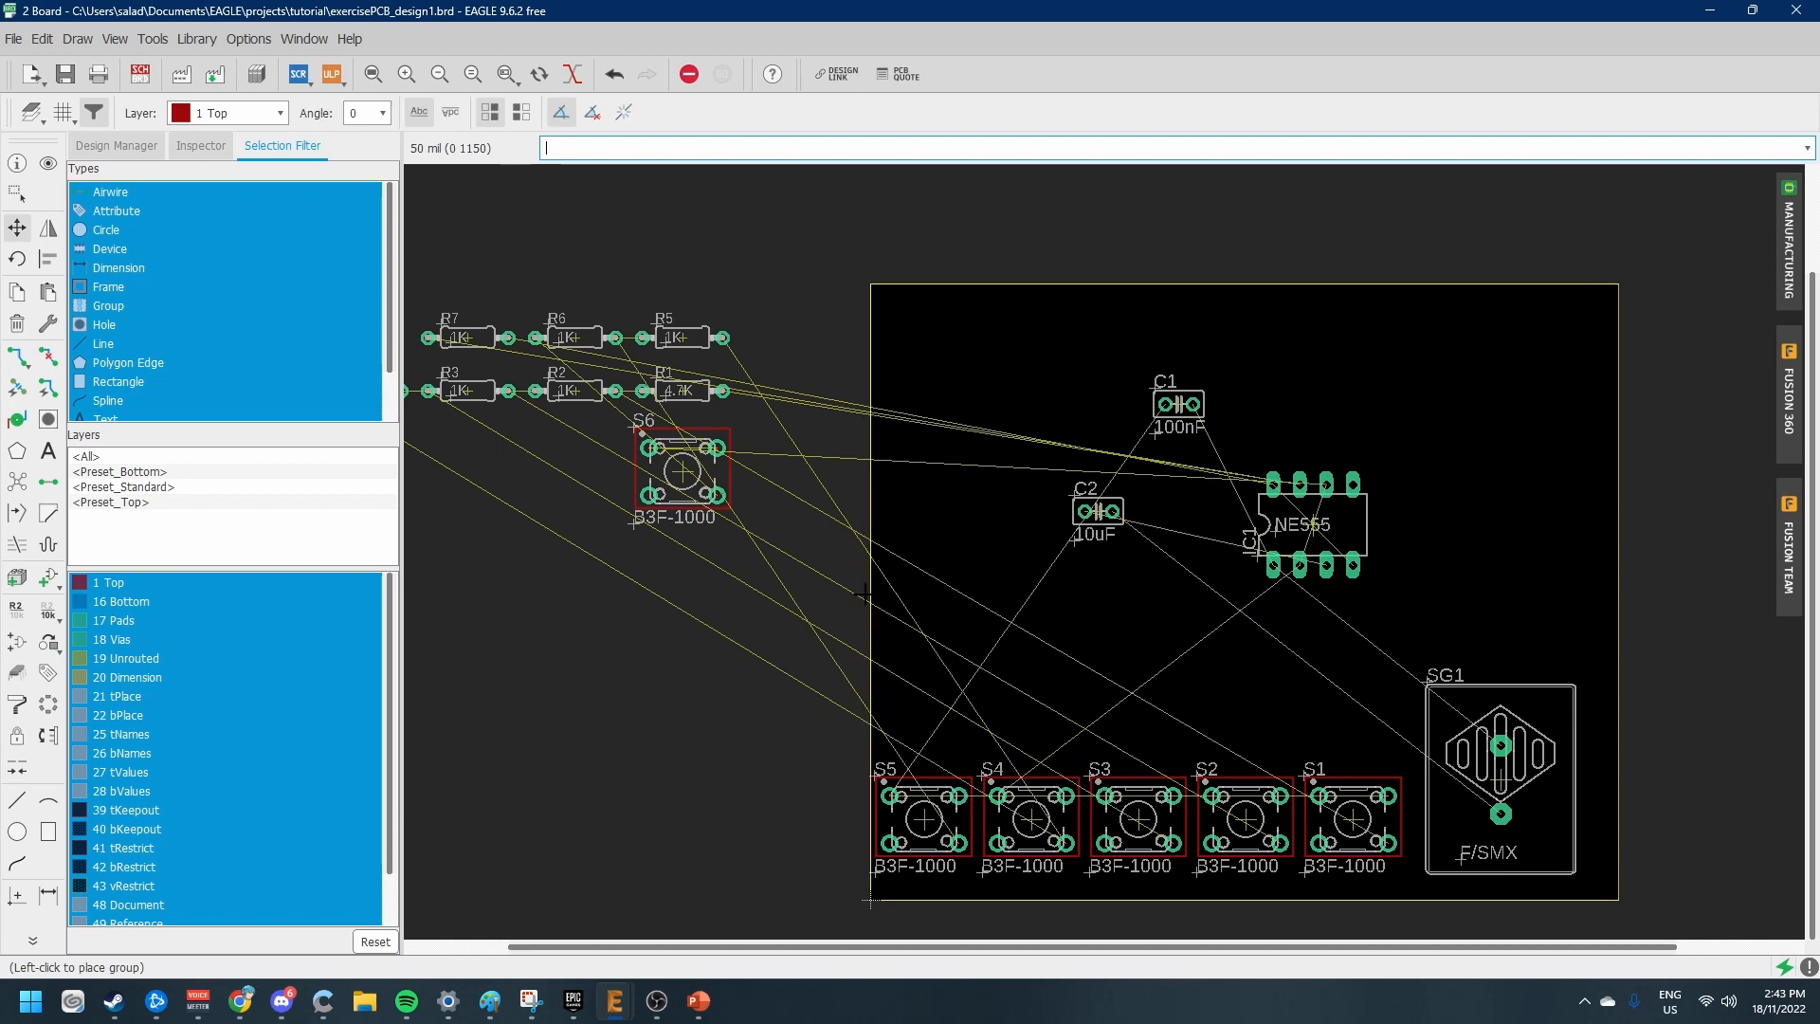
Extend the board outline by moving its left edge outward
scroll(866, 592, "up", 2)
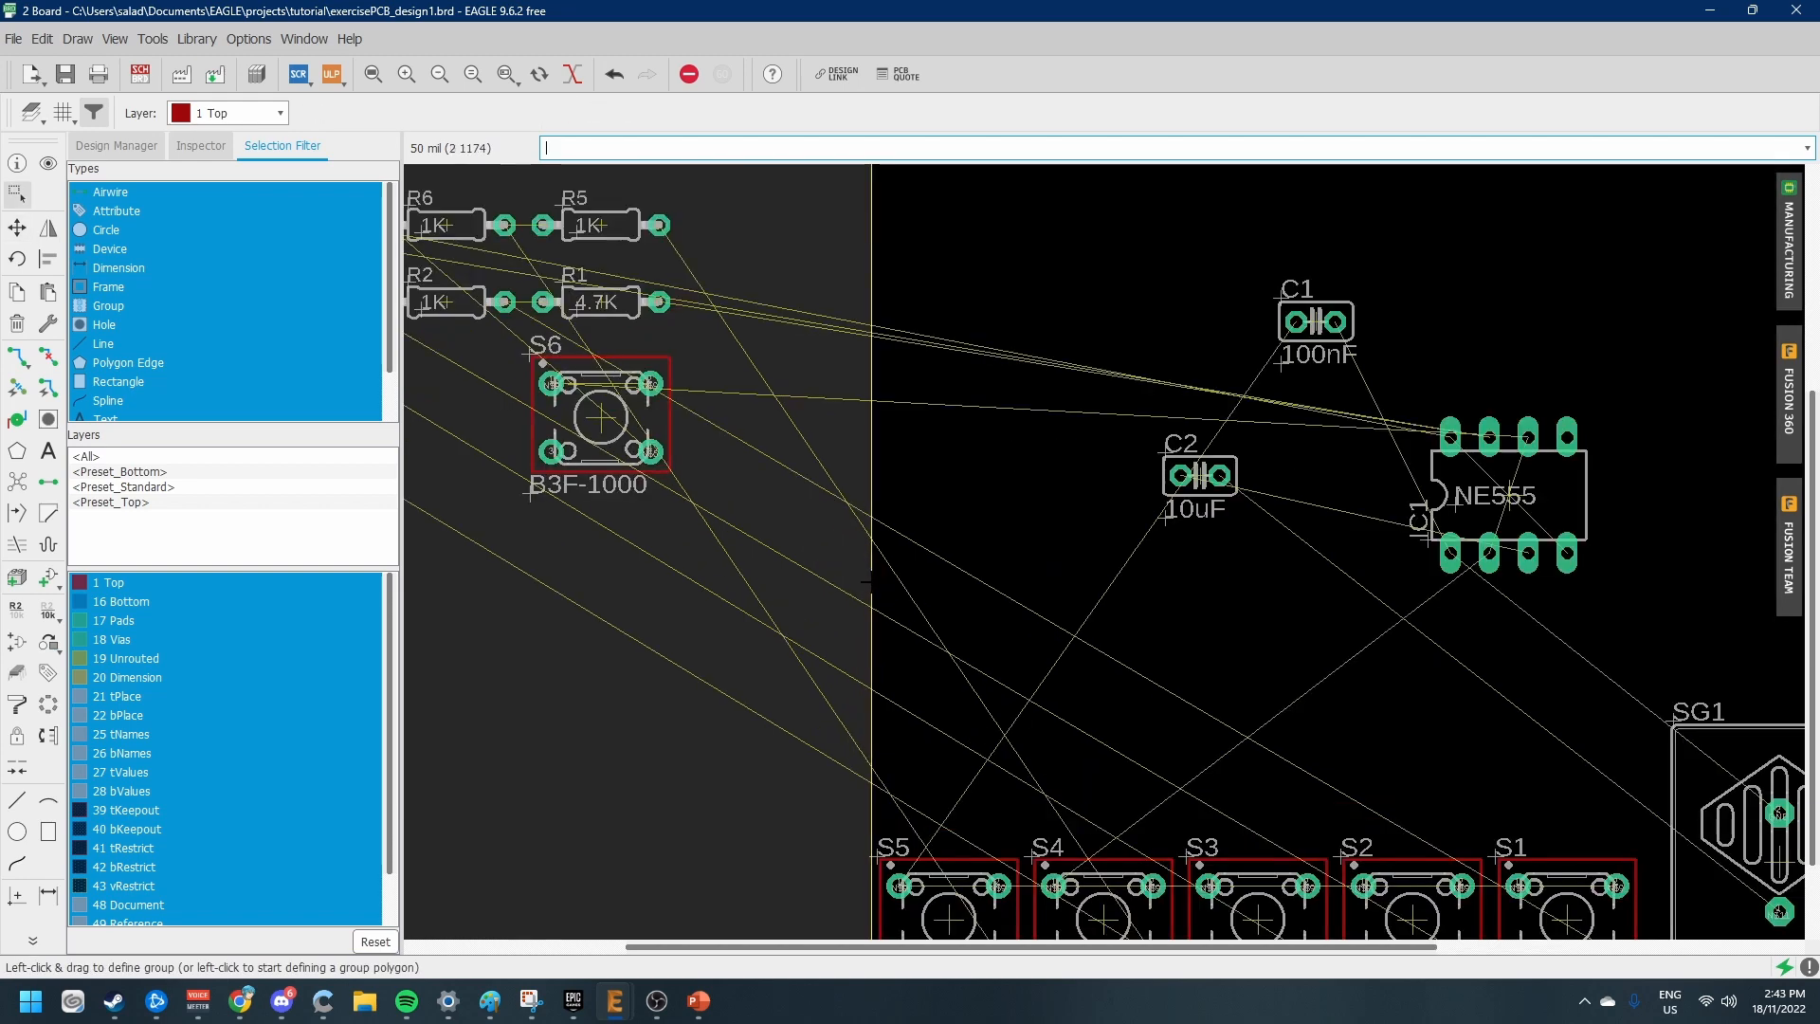
scroll(870, 586, "down", 4)
scroll(871, 581, "up", 1)
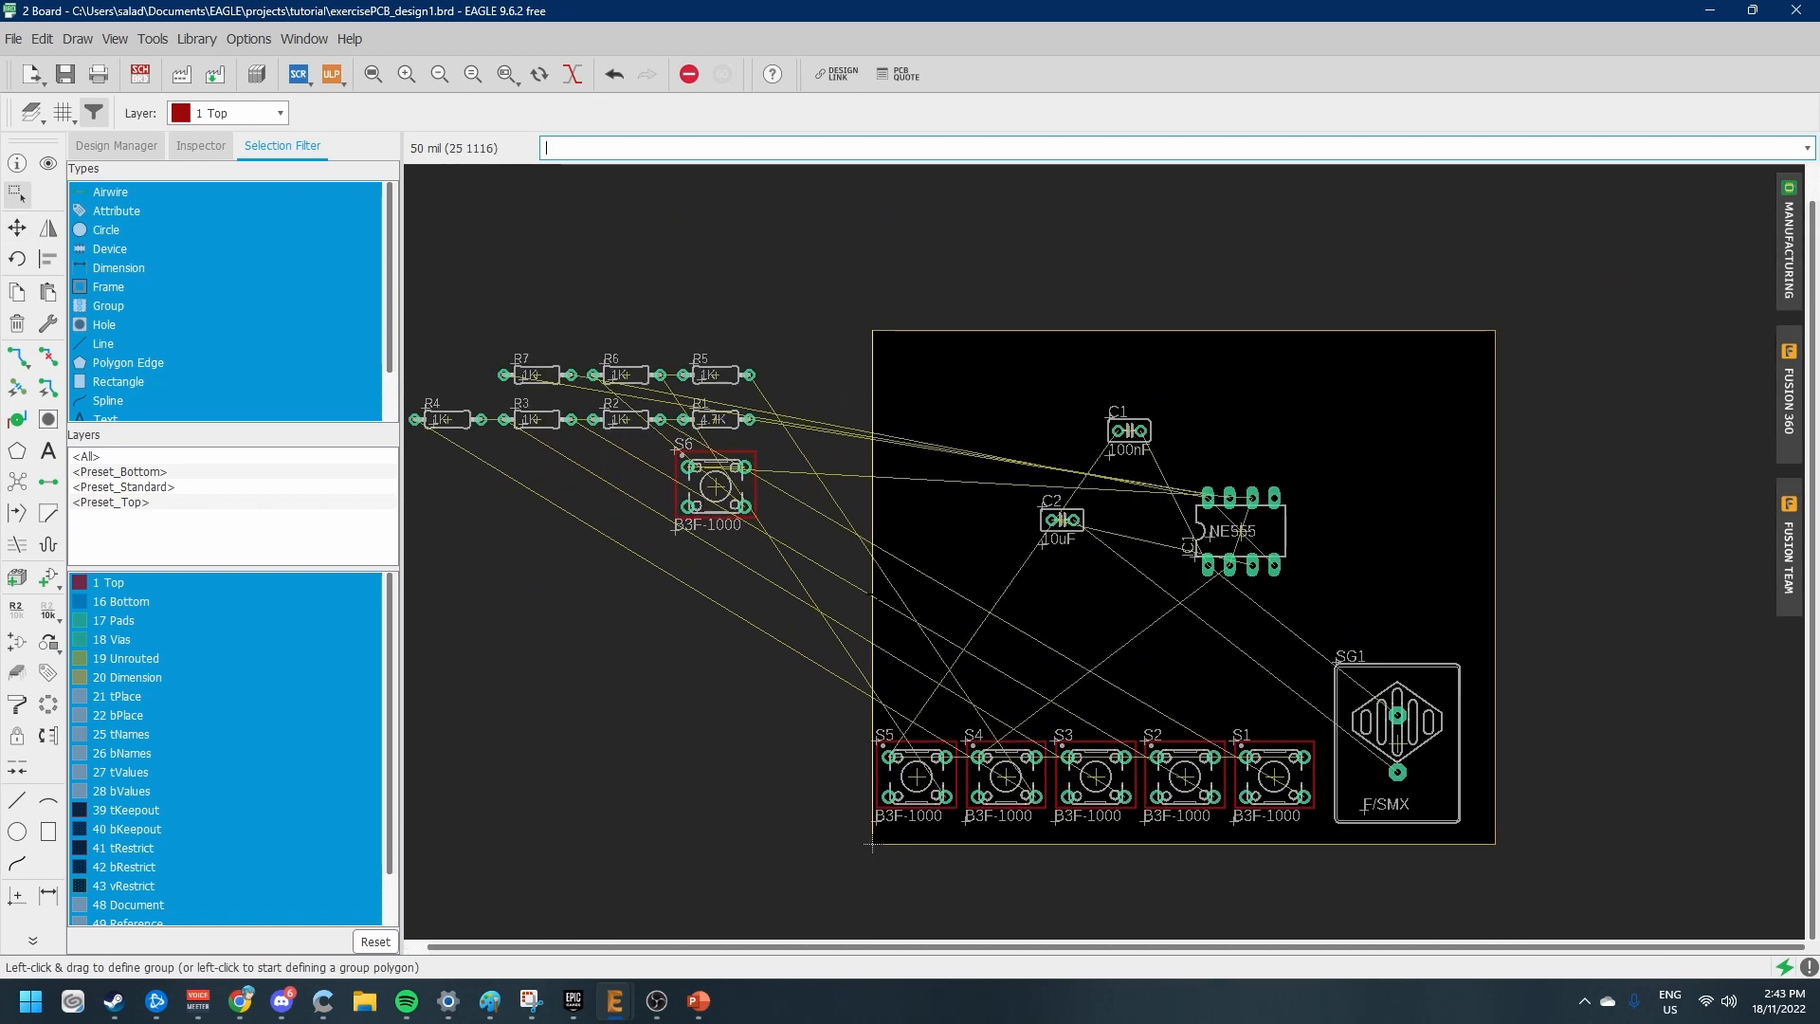
left_click_drag(872, 581, 747, 577)
left_click(748, 577)
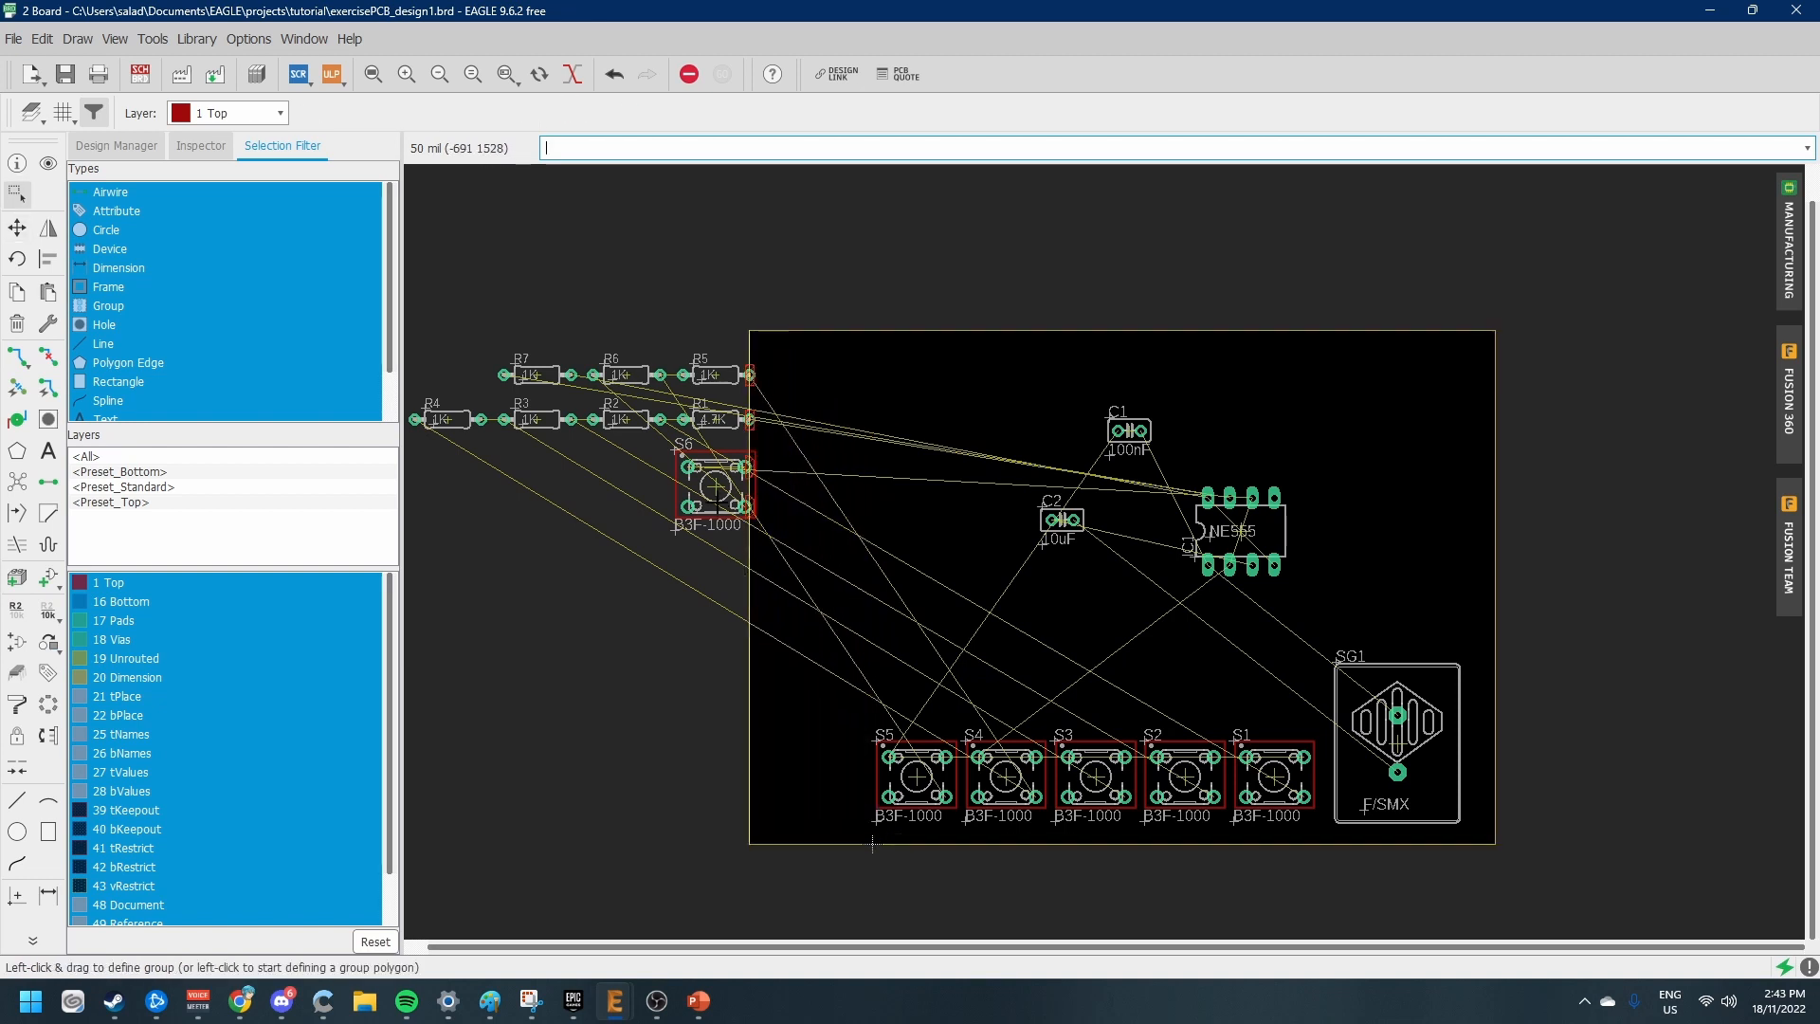
Try to place switch S6 directly left of S5, in the newly added board area
right_click(715, 488, "ctrl")
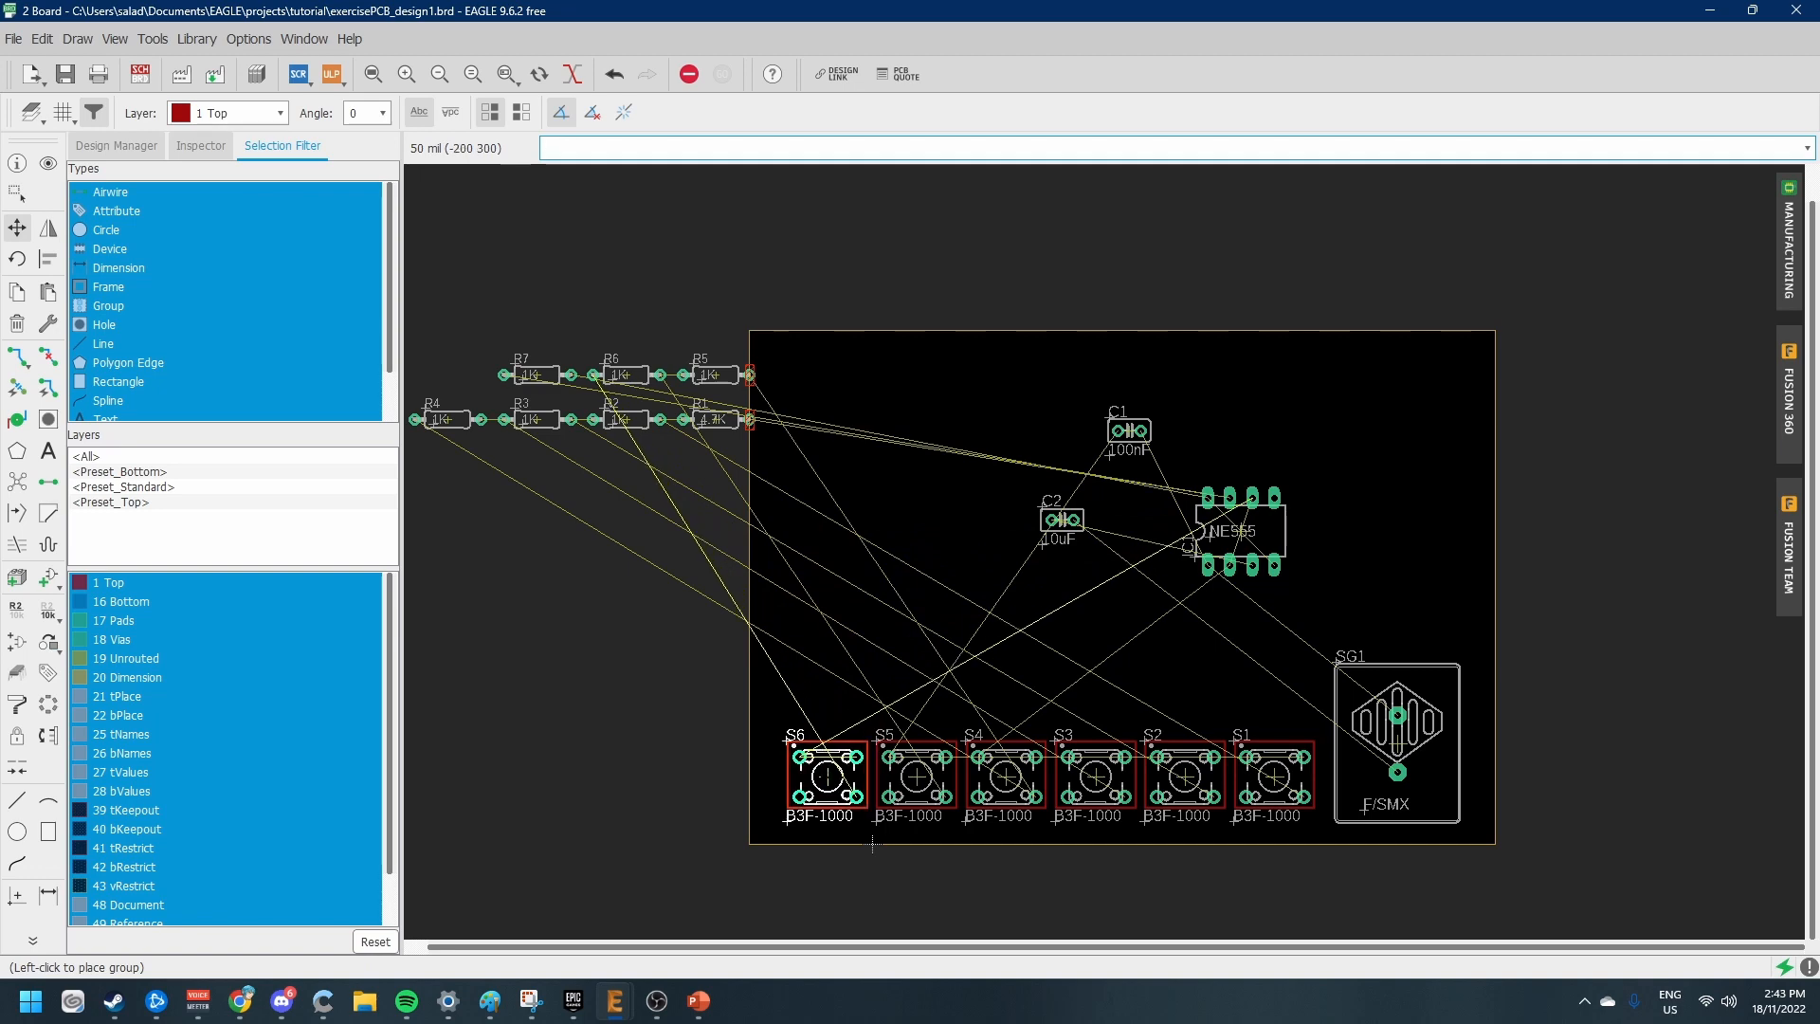
left_click(827, 778)
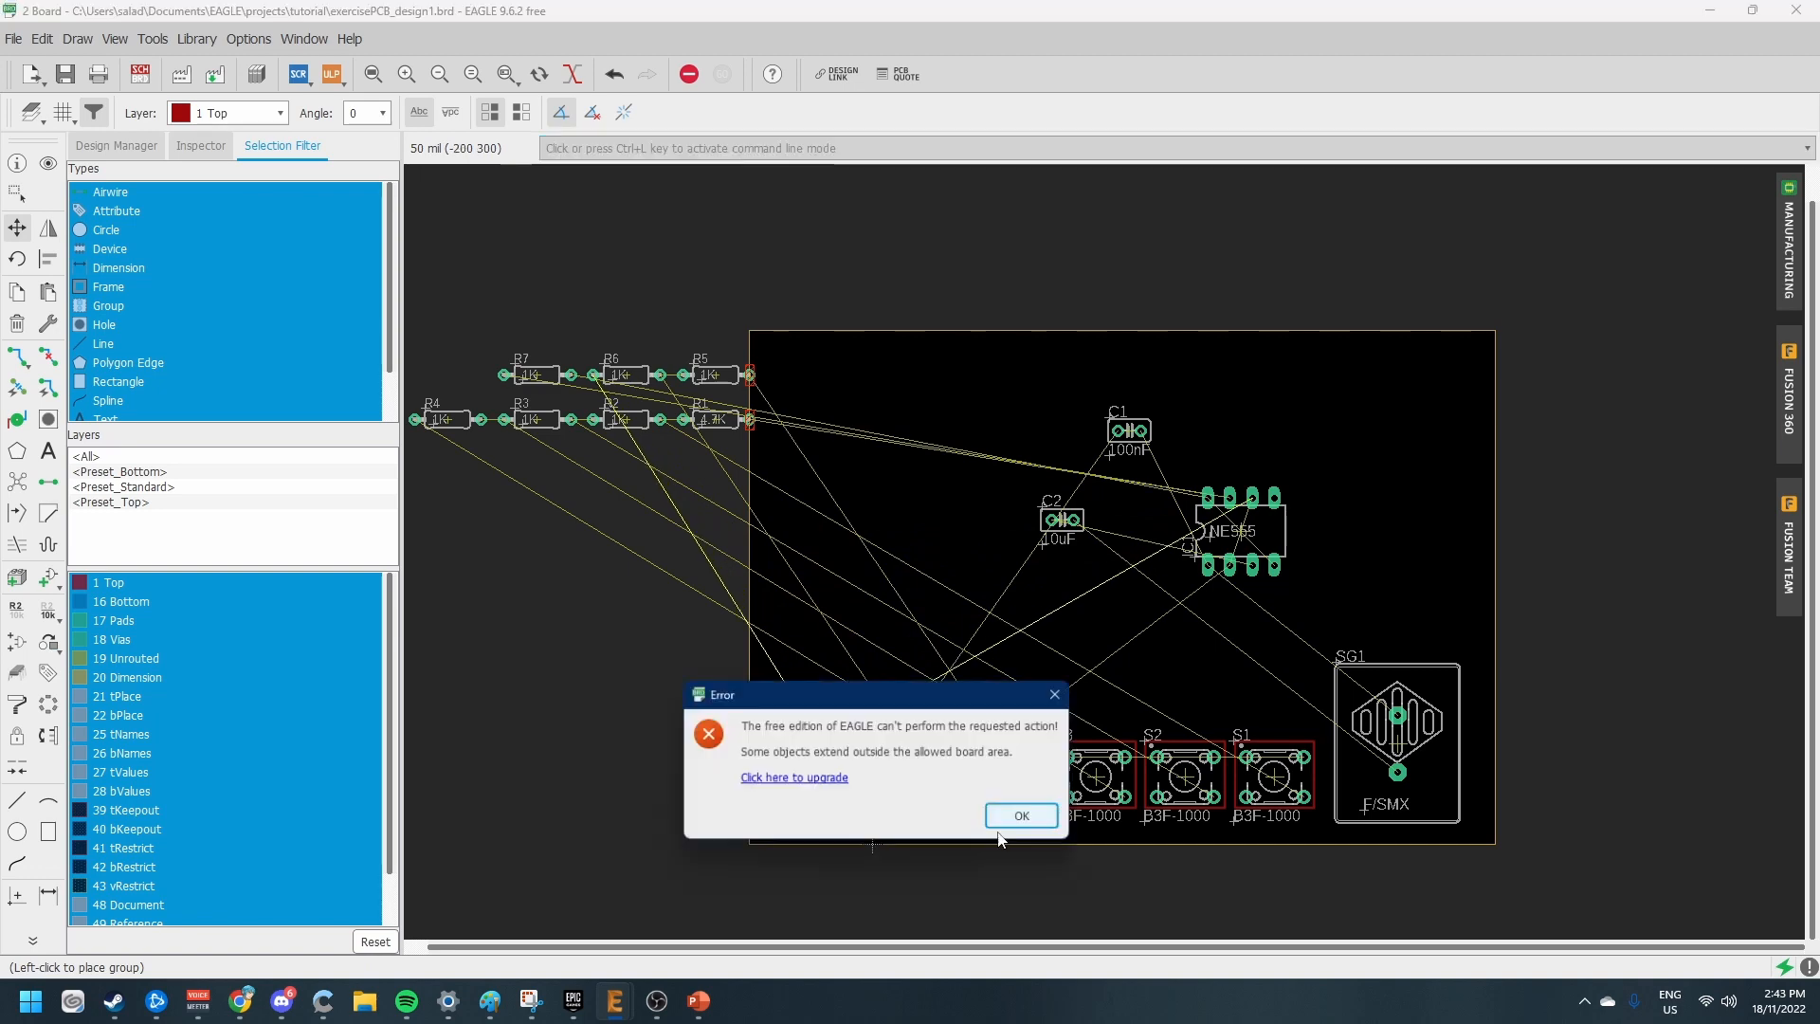
left_click(1053, 818)
Place switch S6 inside the board outline, directly above S5
scroll(872, 842, "up", 2)
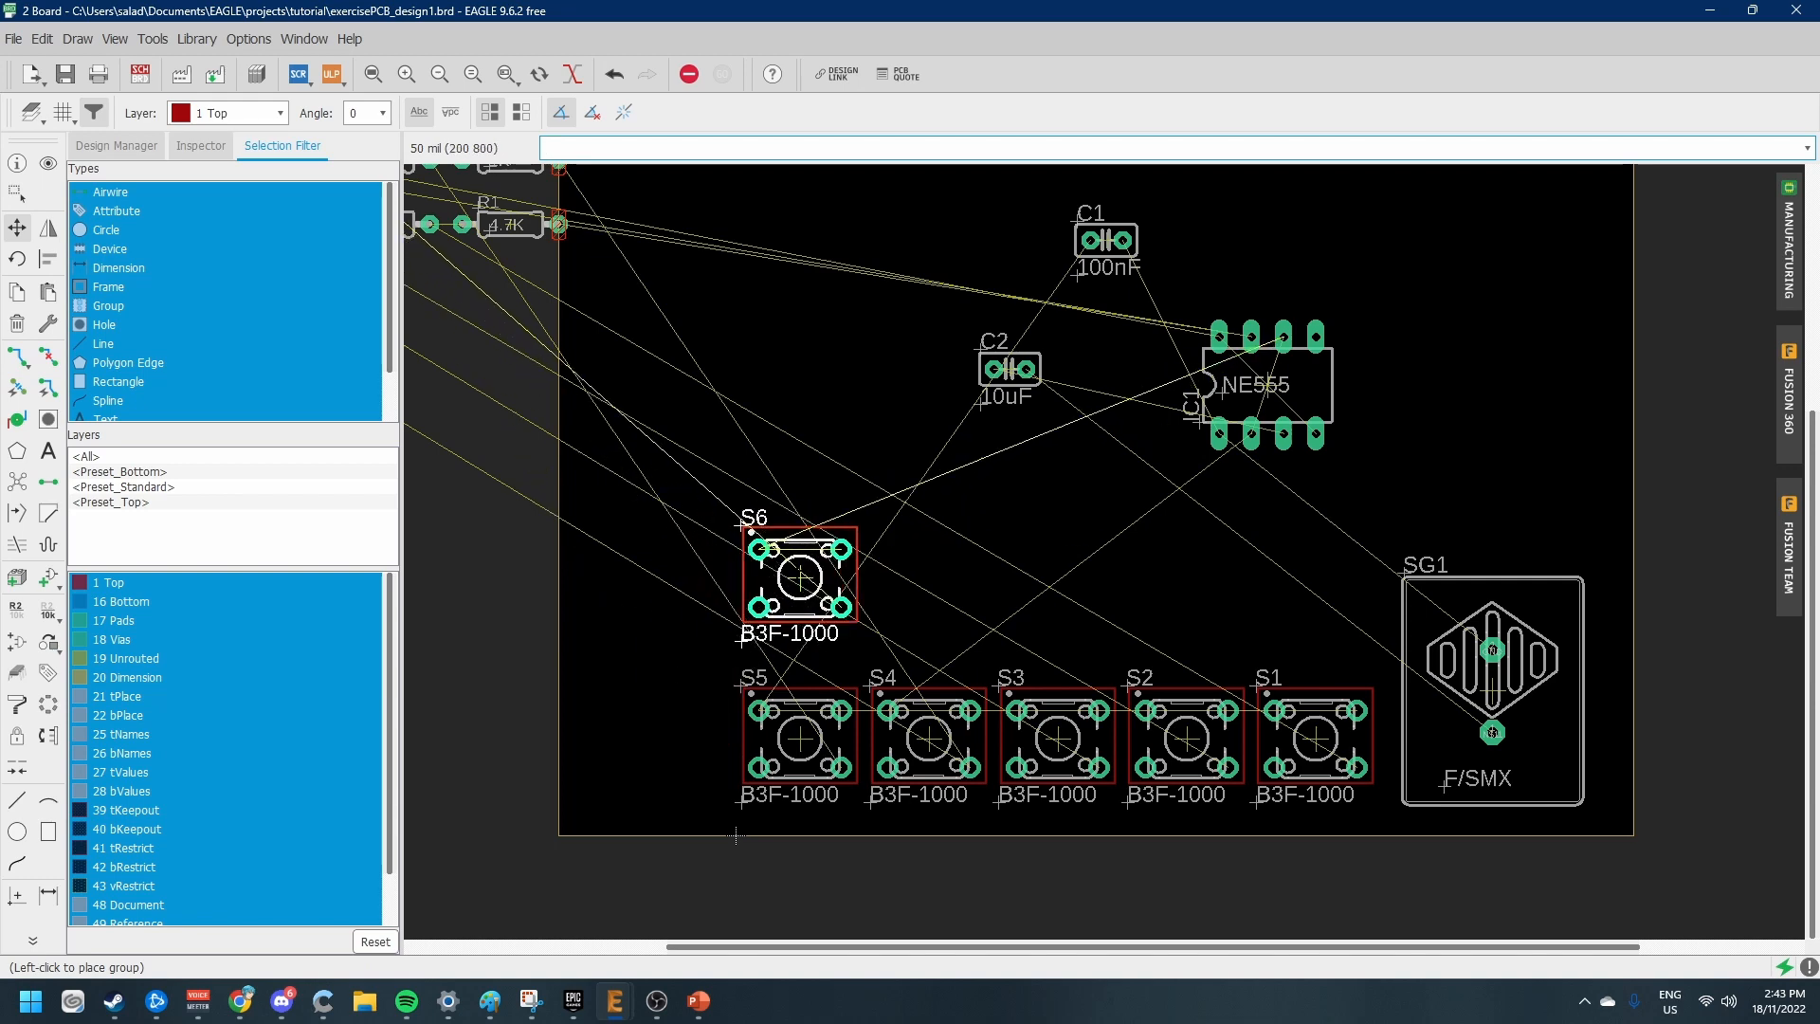
left_click(799, 606)
scroll(1152, 638, "down", 2)
scroll(1391, 632, "up", 3)
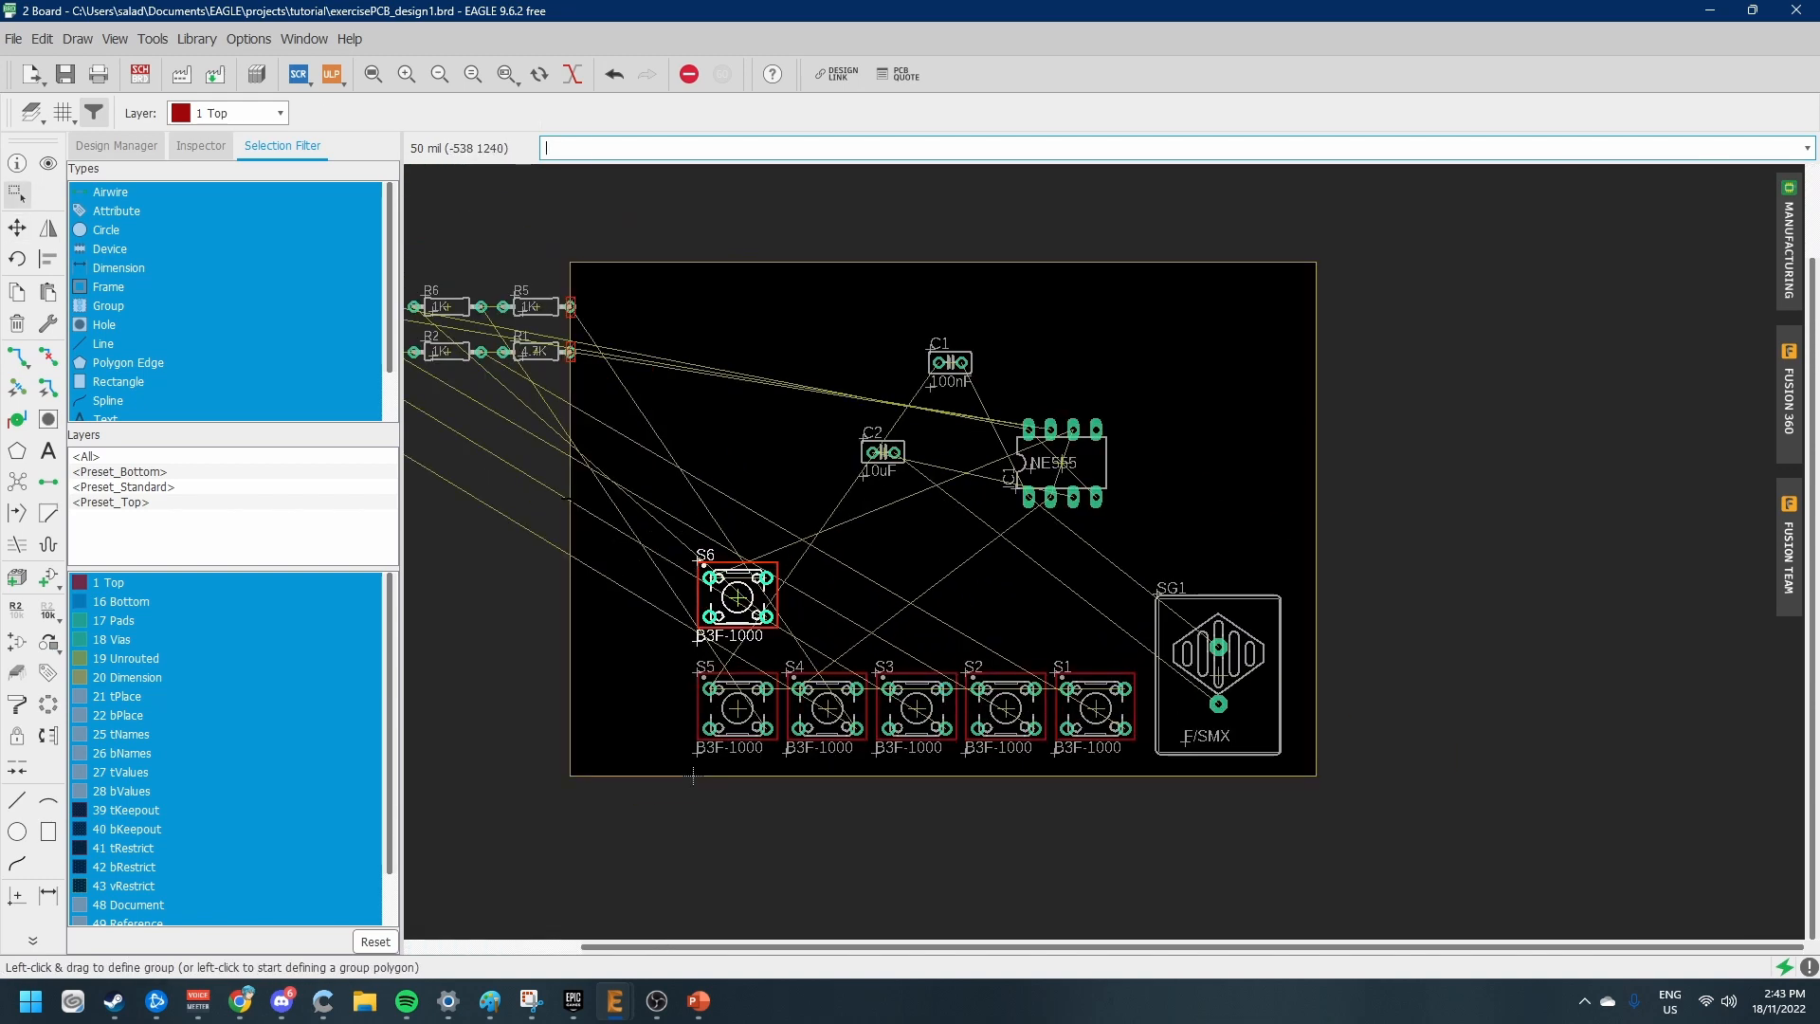
Return the board's left edge to the origin and widen the outline by moving its right edge outward
left_click(569, 497)
left_click(568, 497)
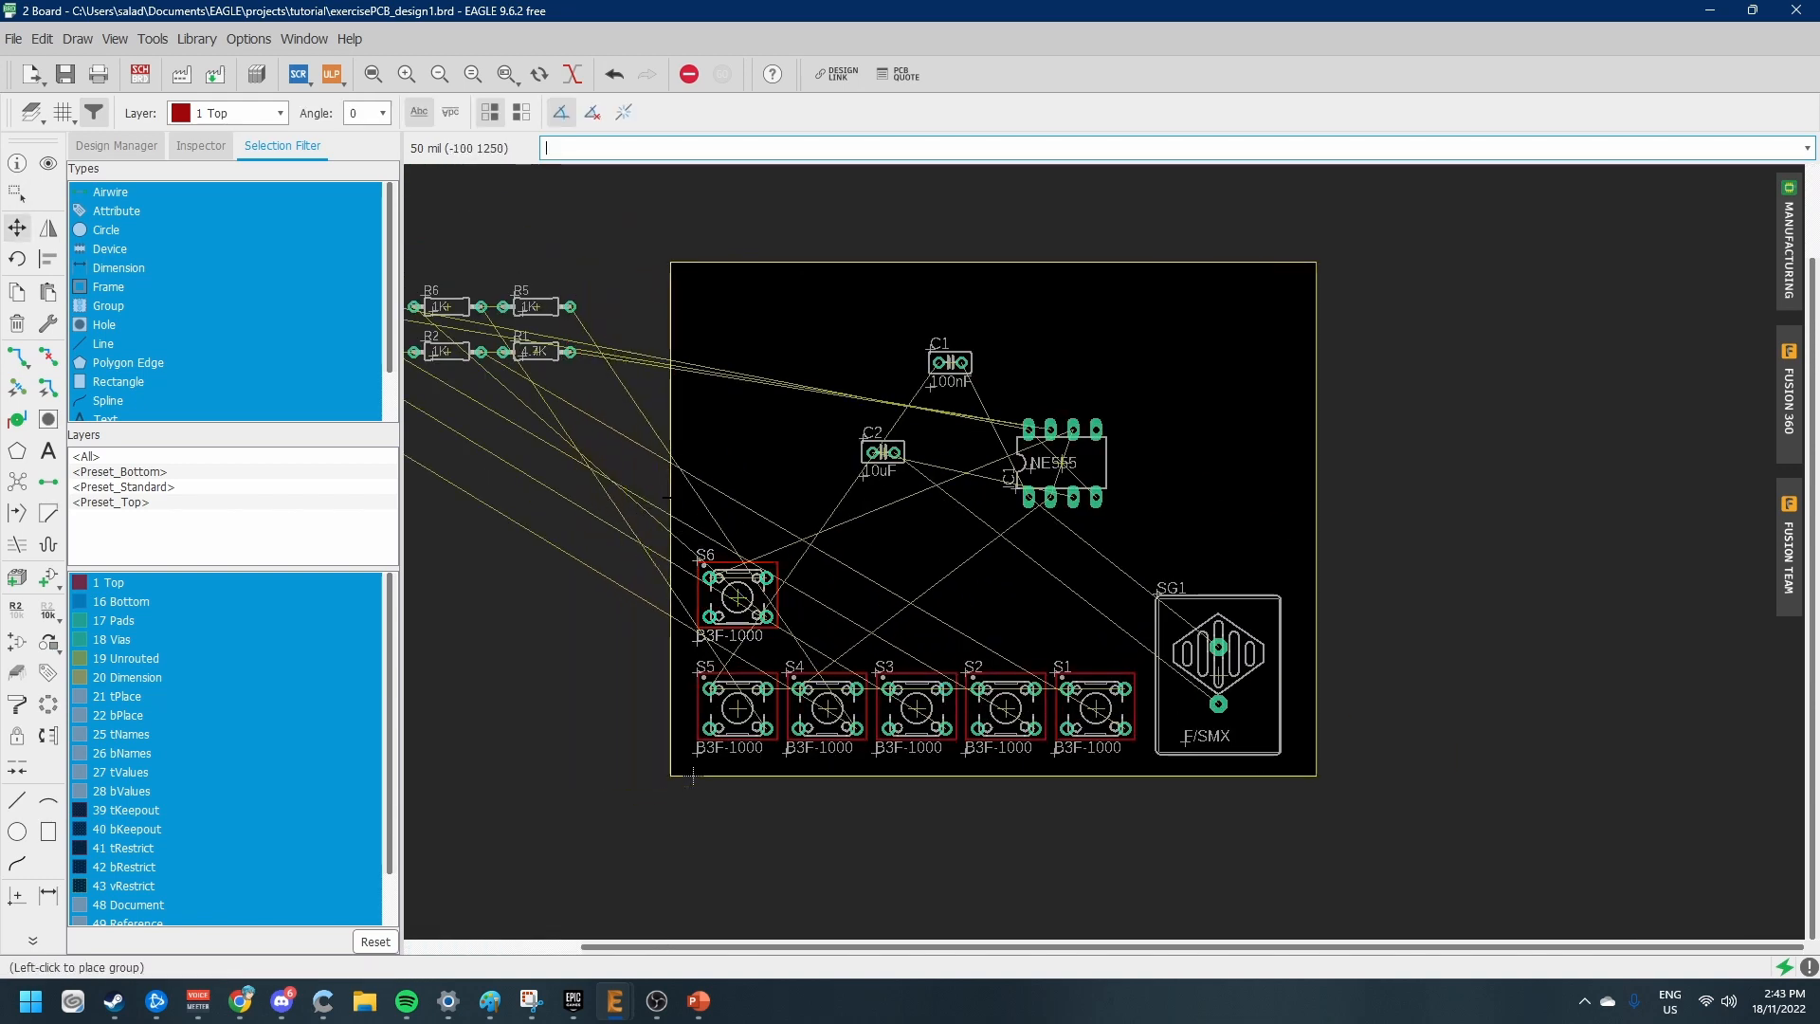
left_click(689, 500)
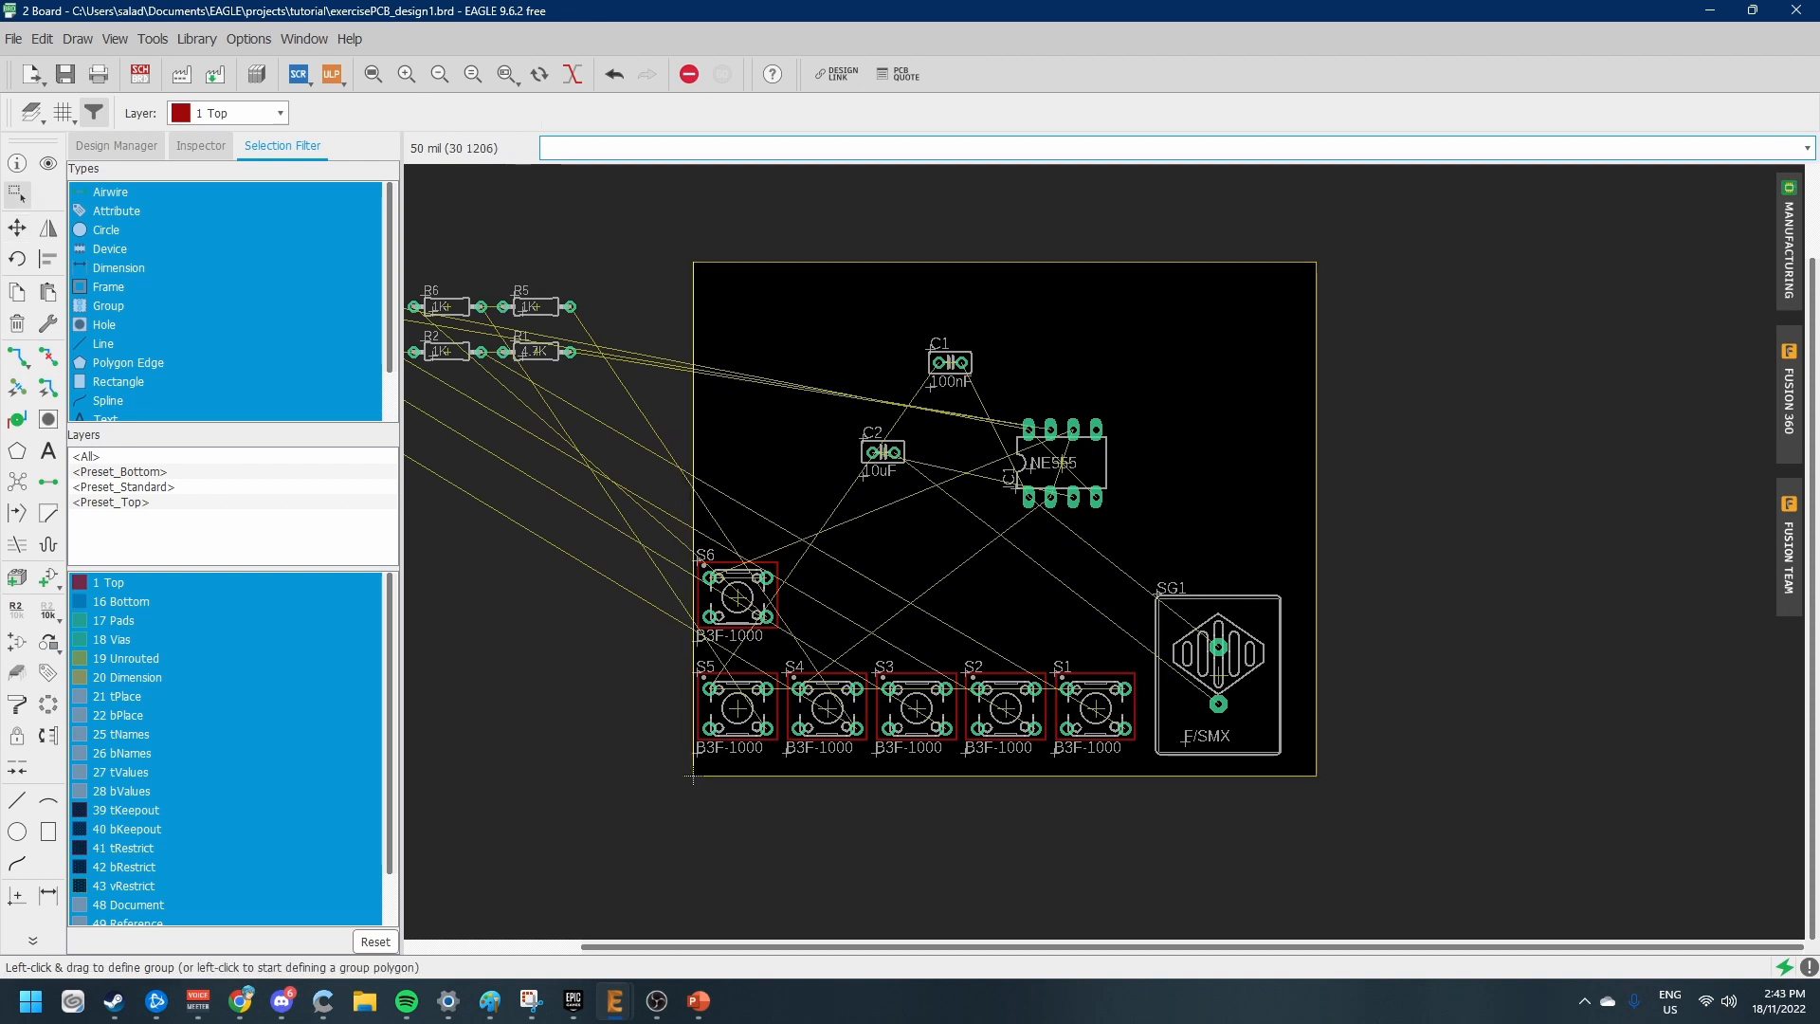
left_click(1320, 492)
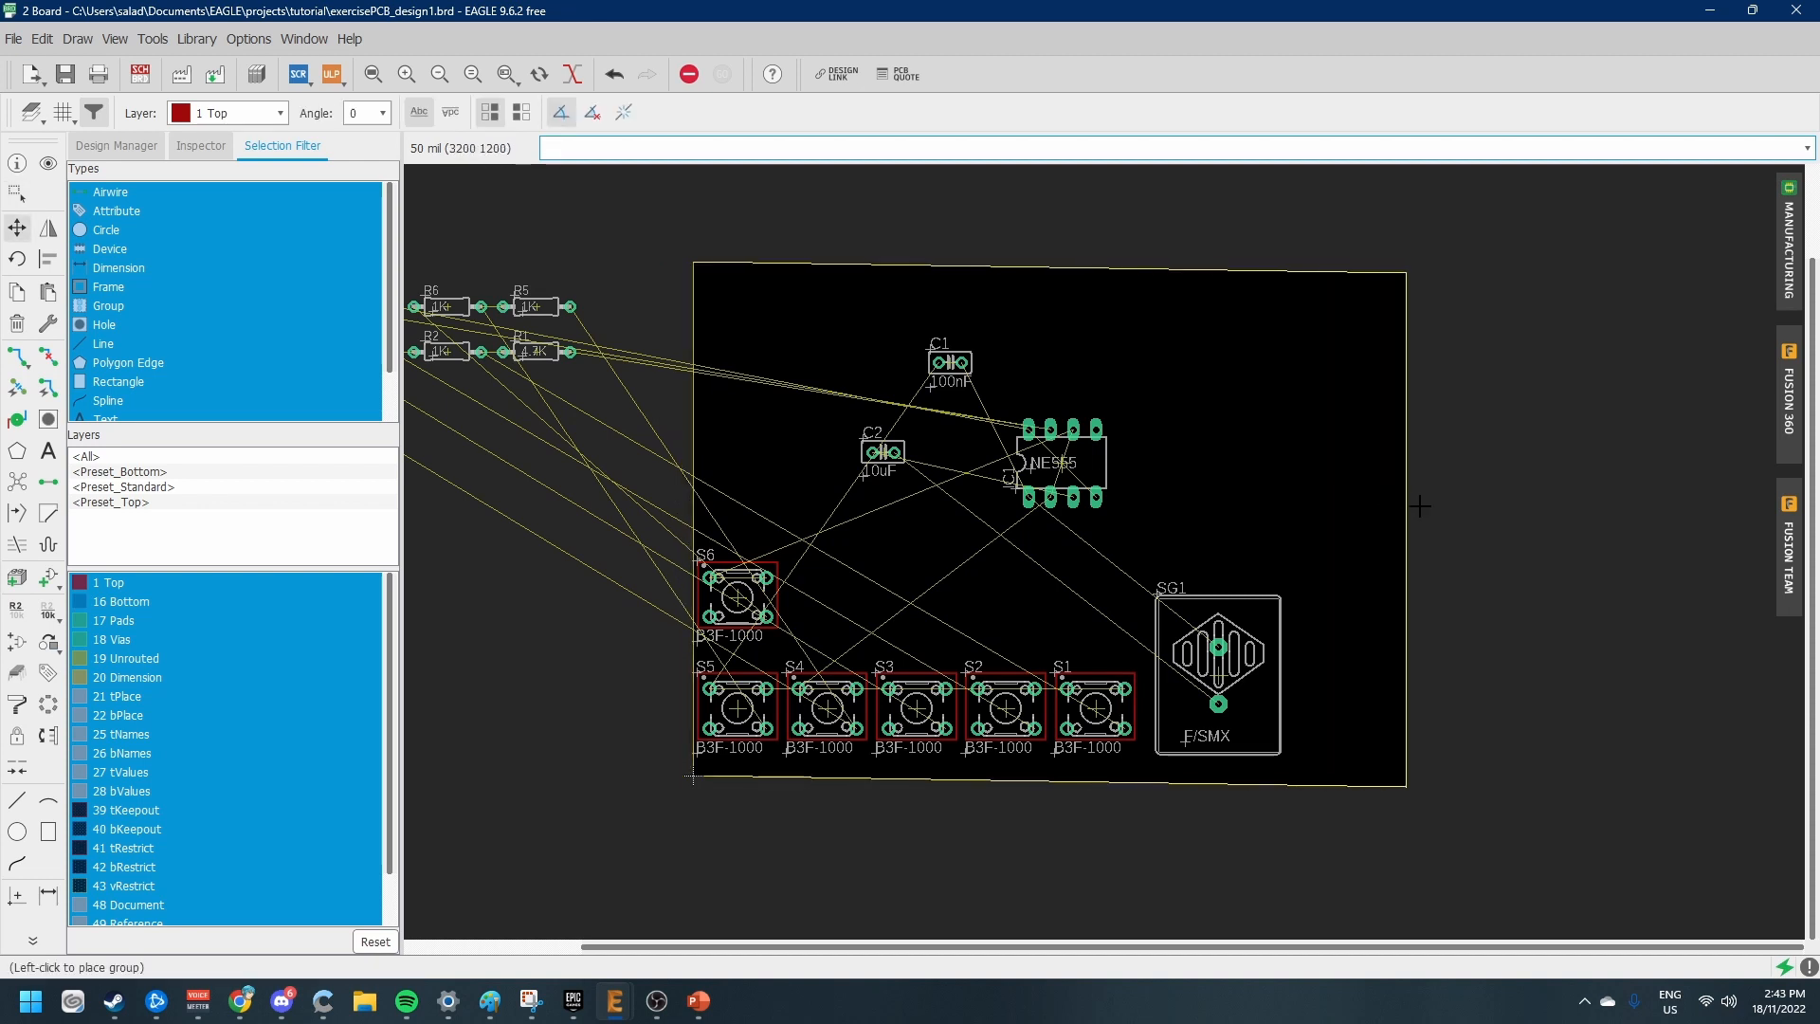
left_click(1498, 493)
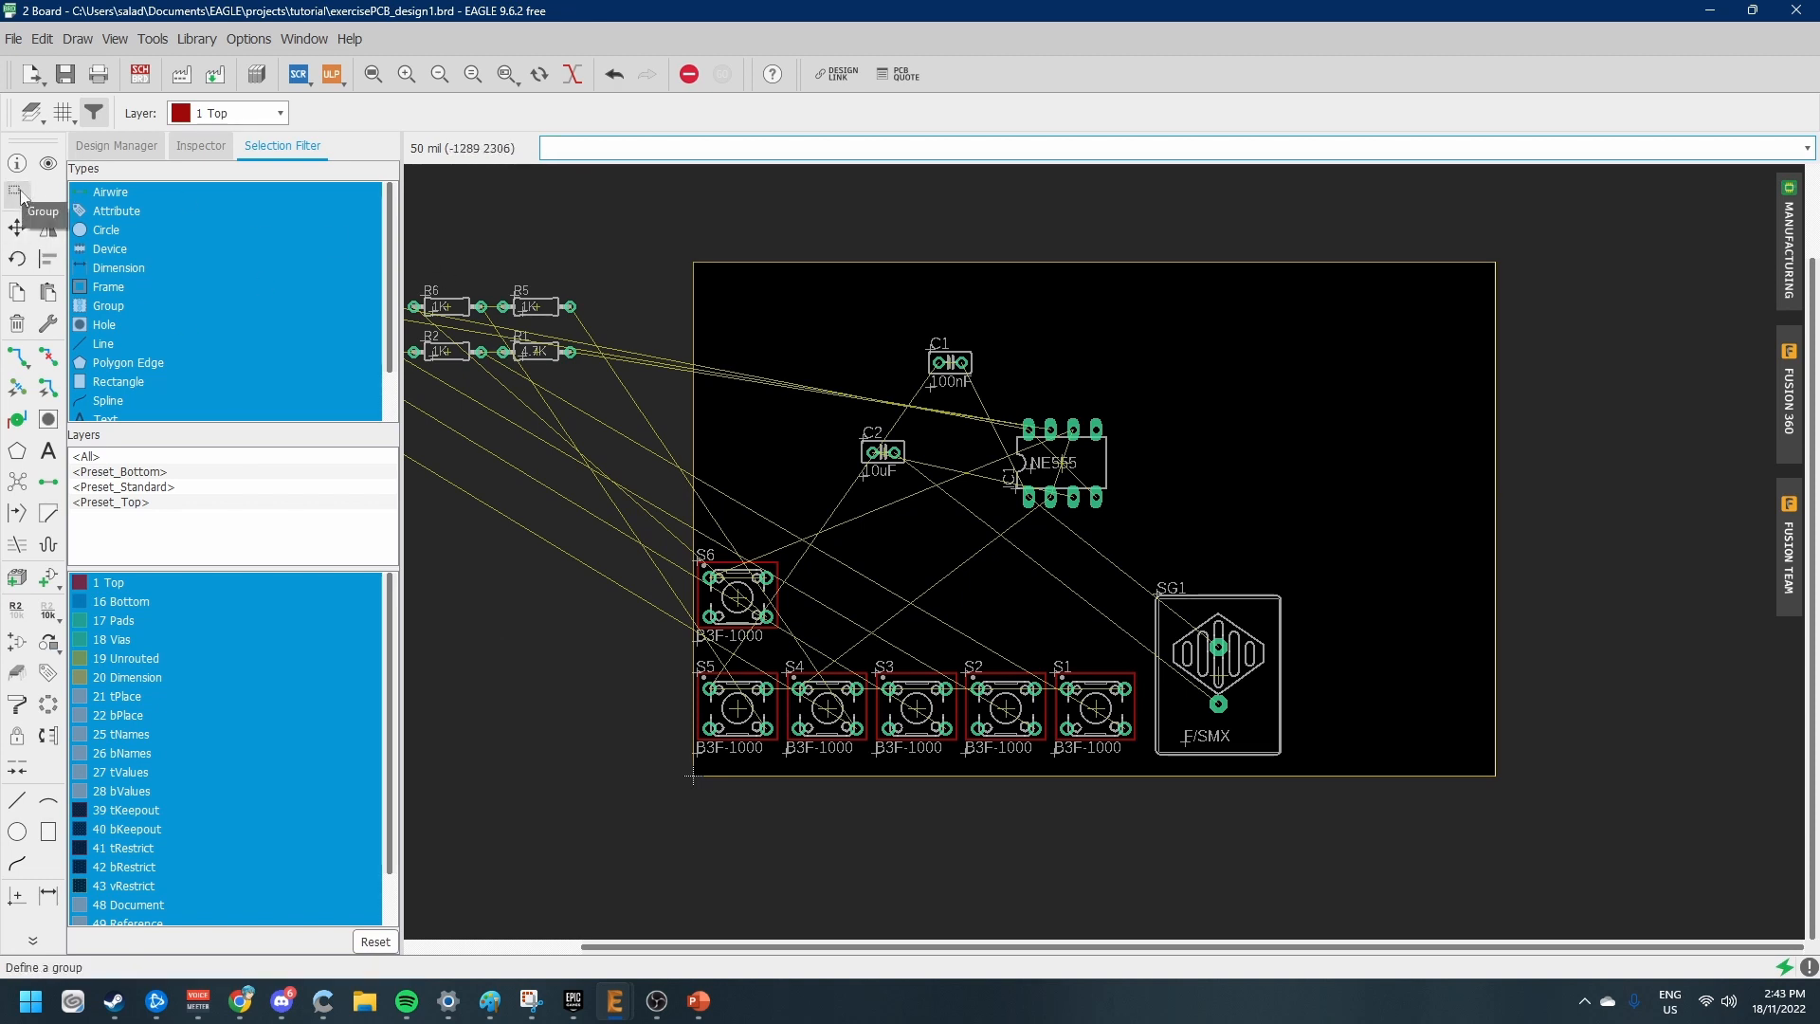
Move switches S1 to S6 and speaker SG1 together to the right, bringing the speaker close to the board's right edge
left_click_drag(1346, 542, 661, 769)
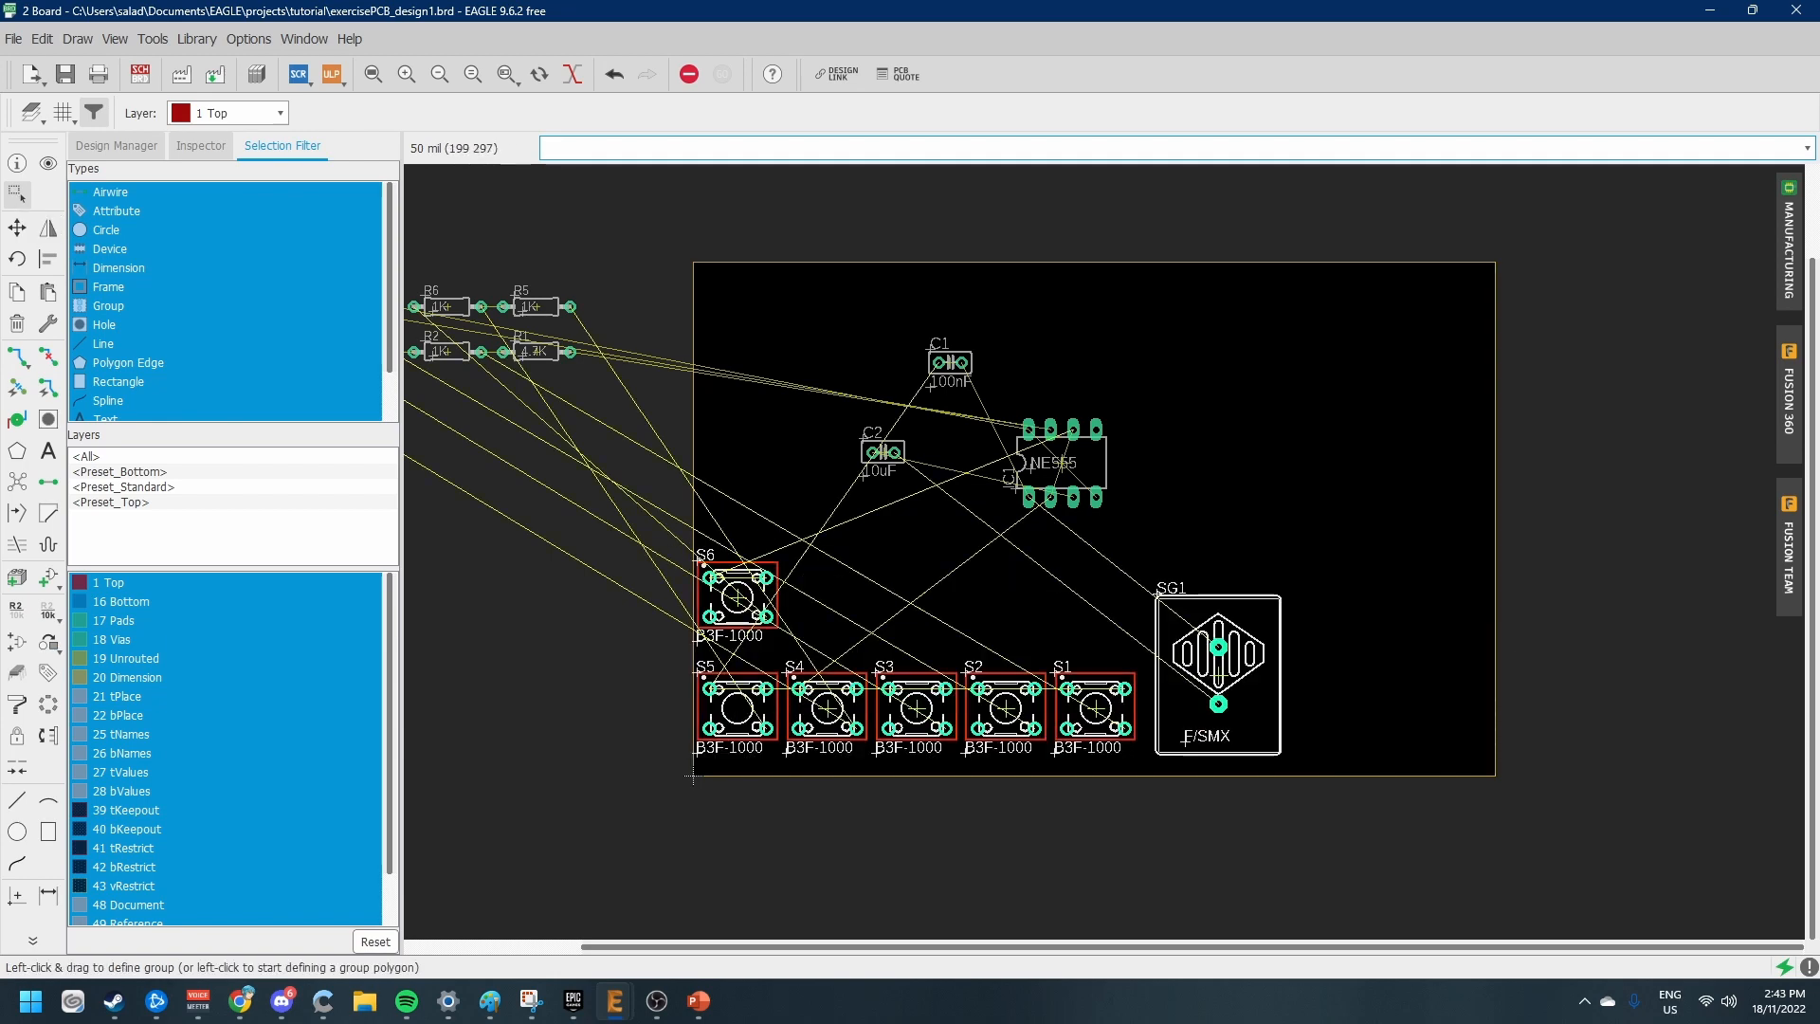
left_click_drag(738, 708, 939, 708)
left_click(982, 645)
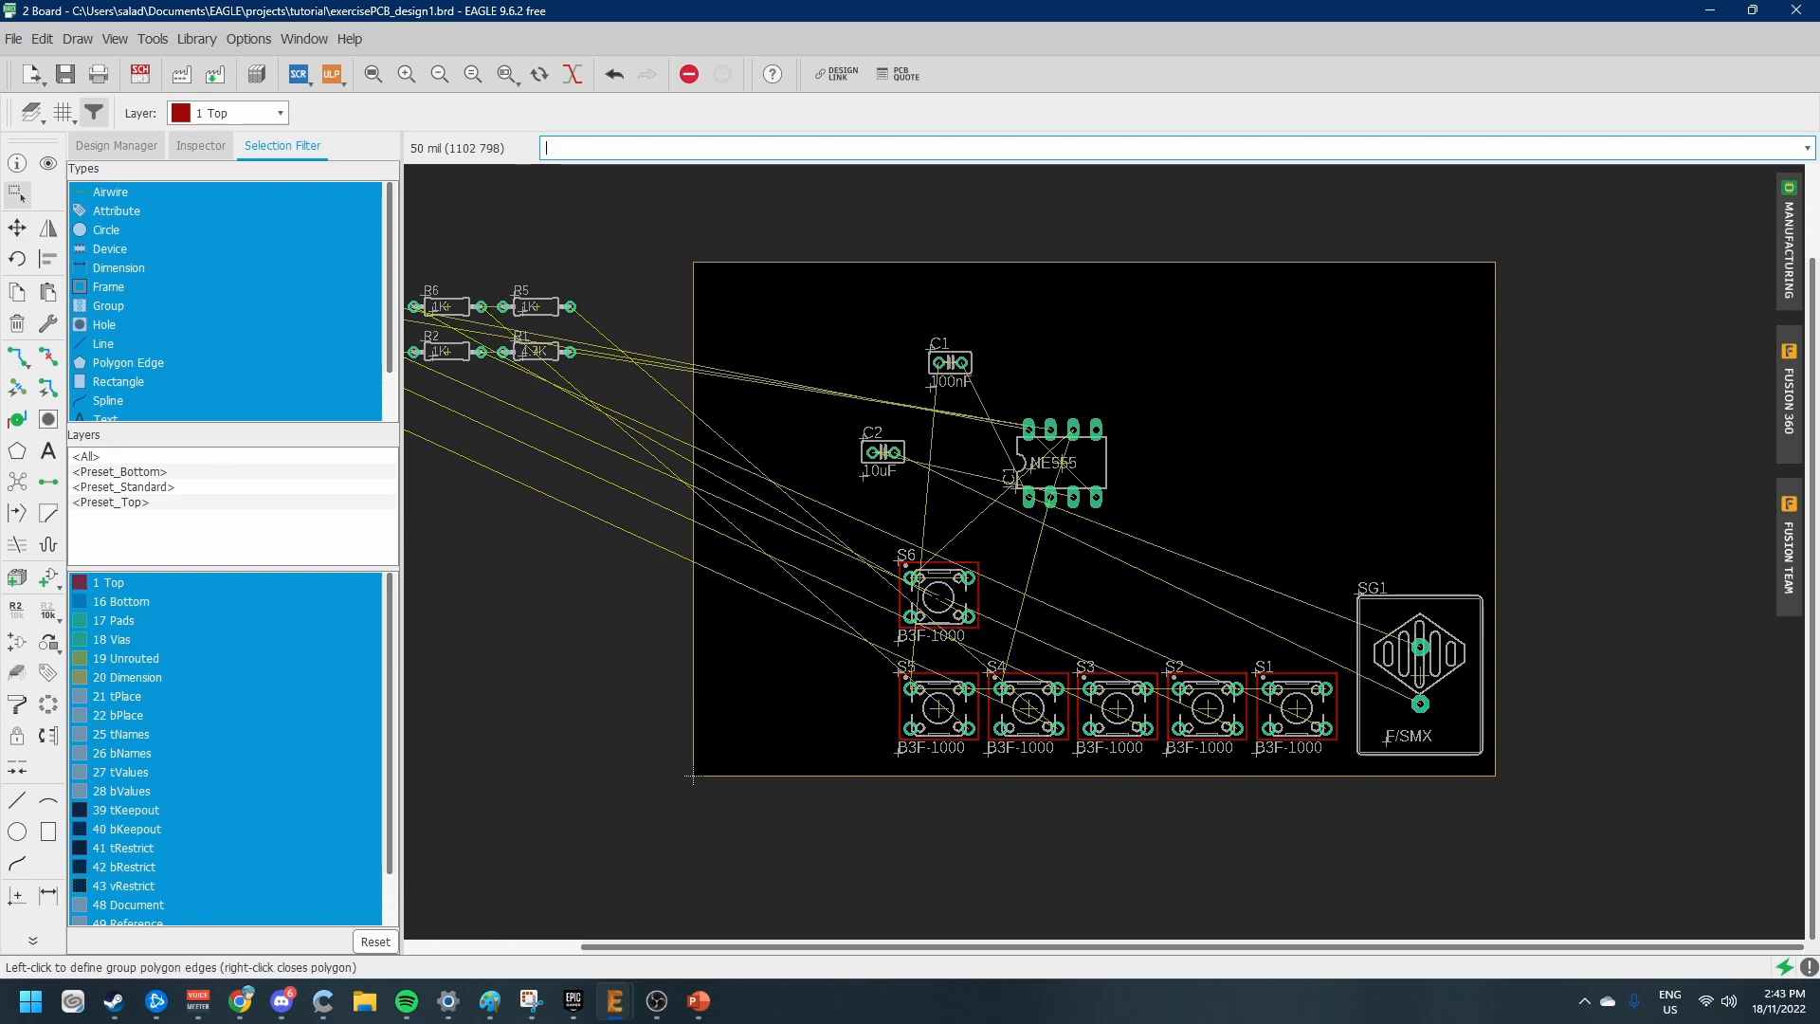
Place switch S6 directly left of S5 to complete the switch row, and clear the selection
left_click_drag(939, 598, 849, 709)
left_click(850, 708)
scroll(1125, 754, "up", 3)
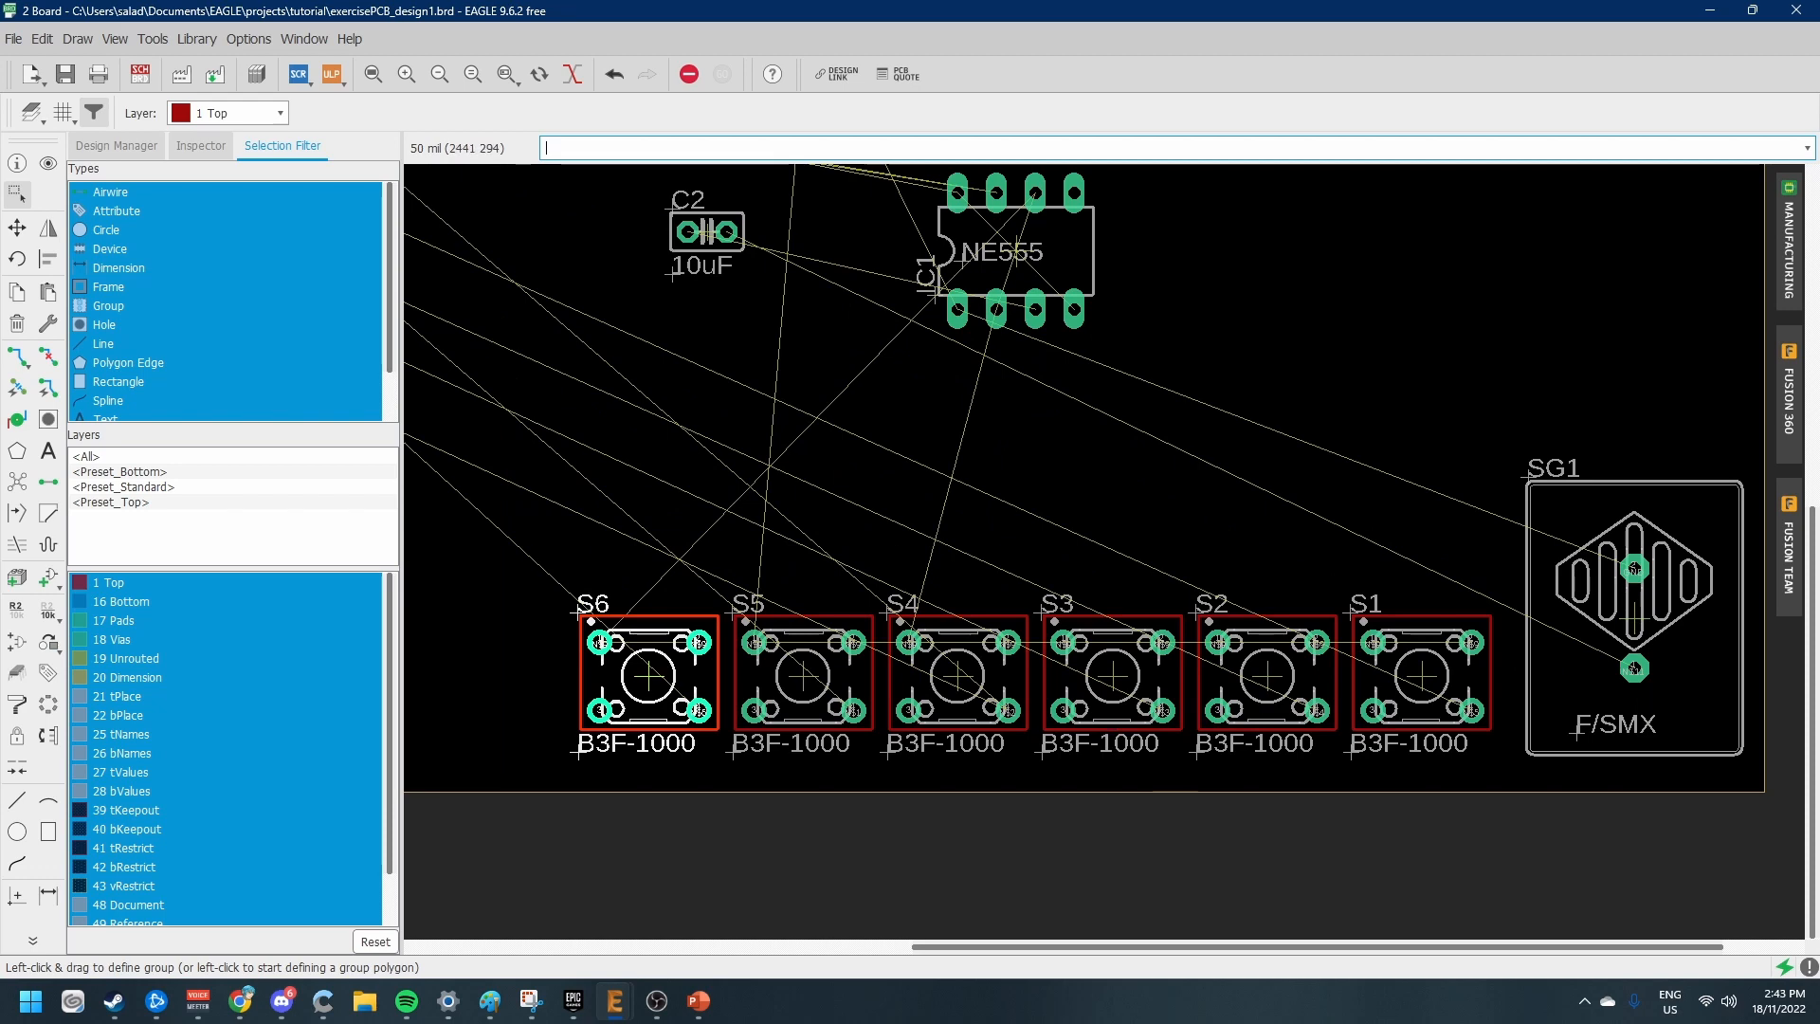
scroll(1187, 649, "down", 3)
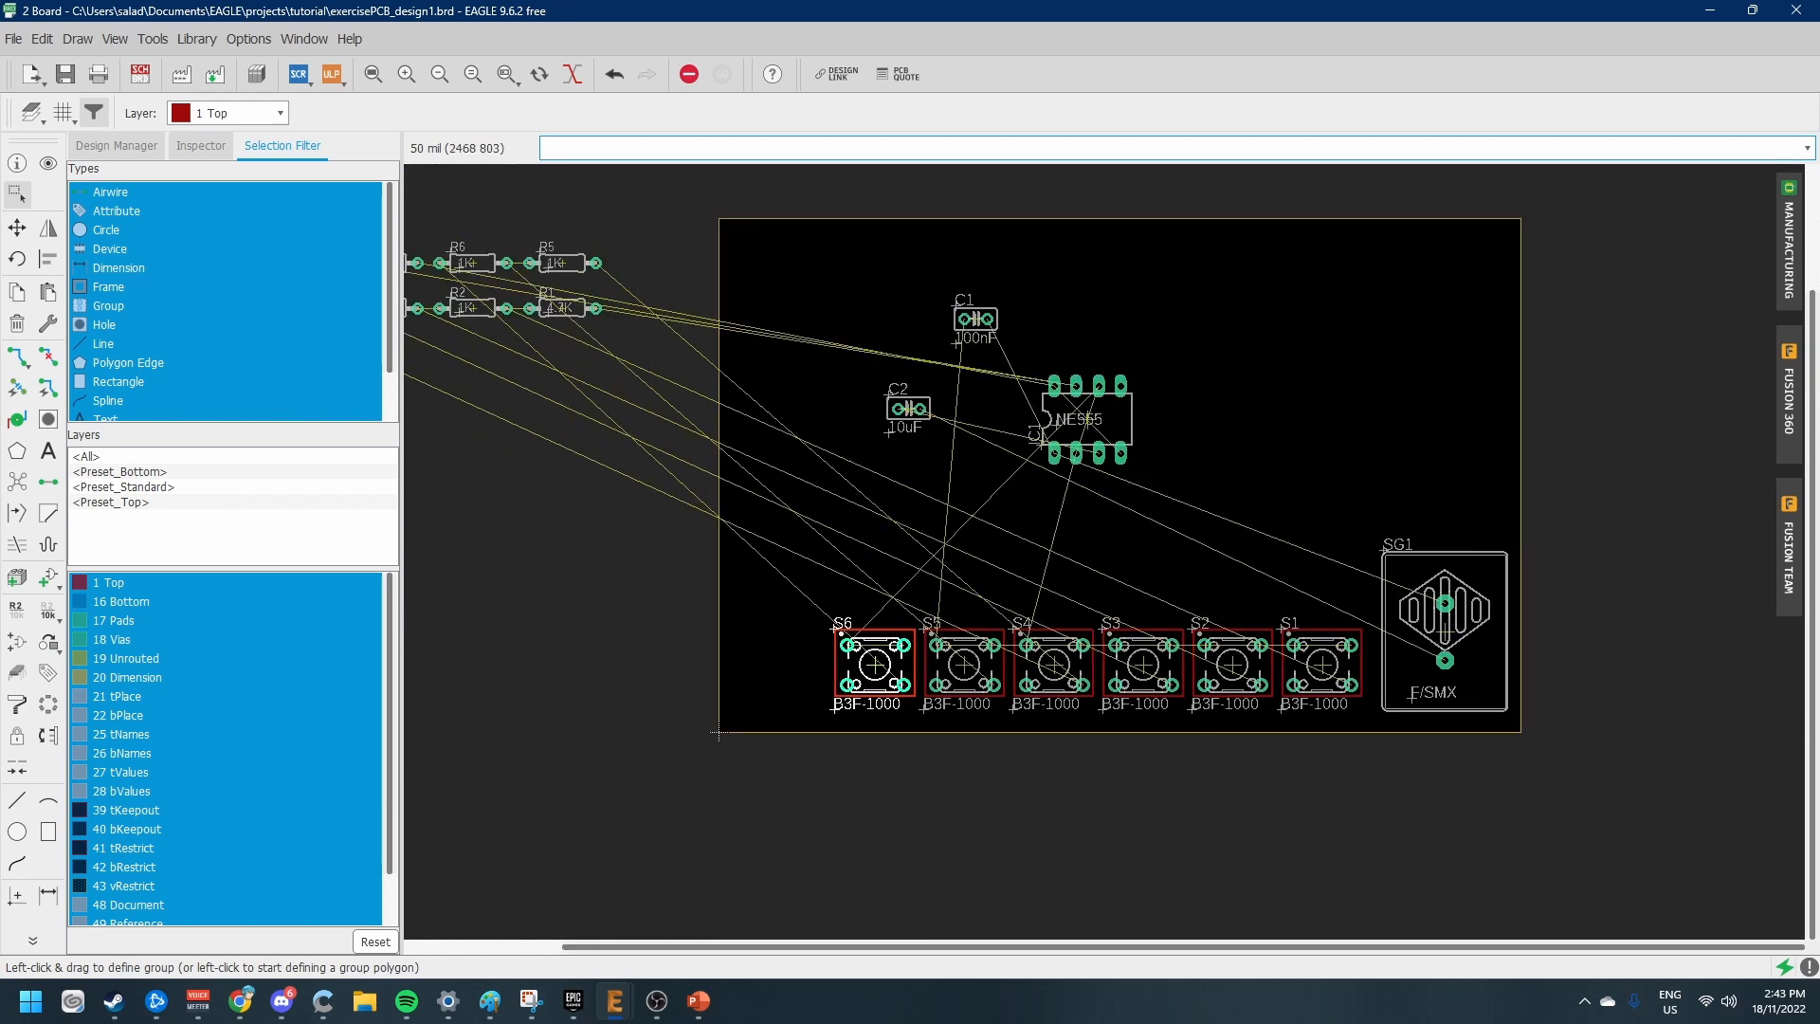
left_click(1280, 549)
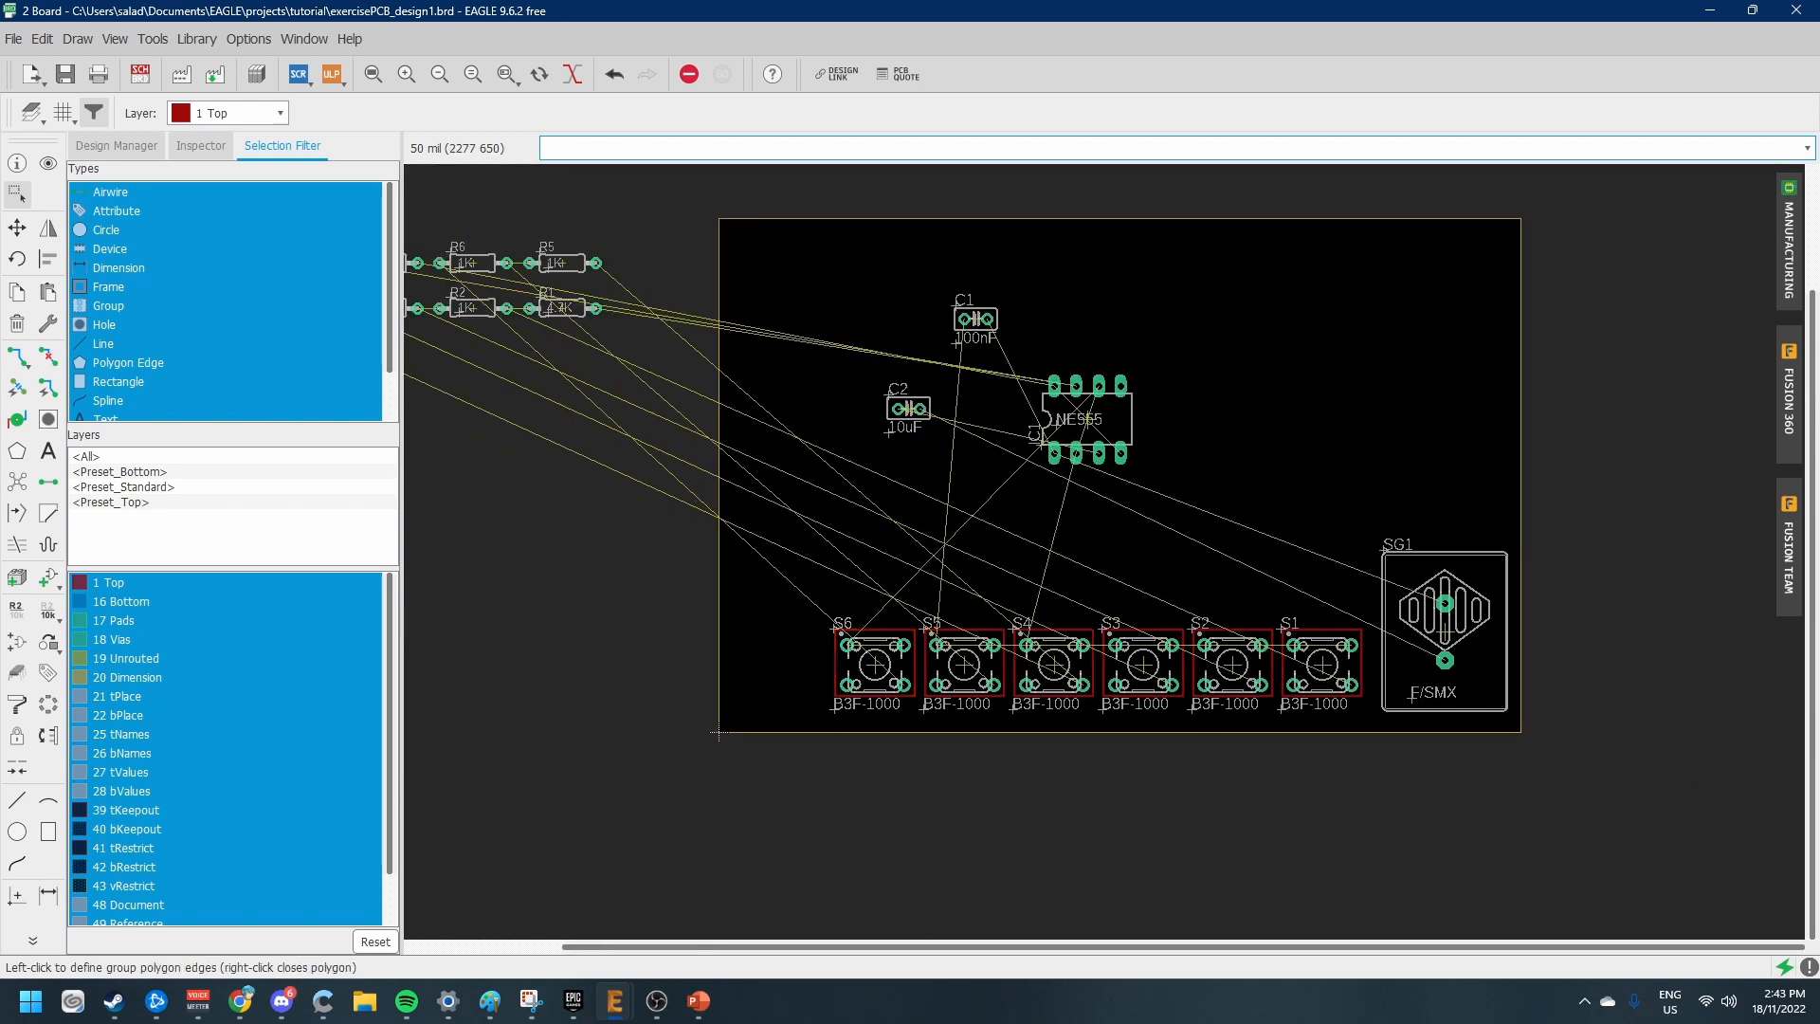
scroll(964, 539, "down", 3)
scroll(635, 357, "up", 3)
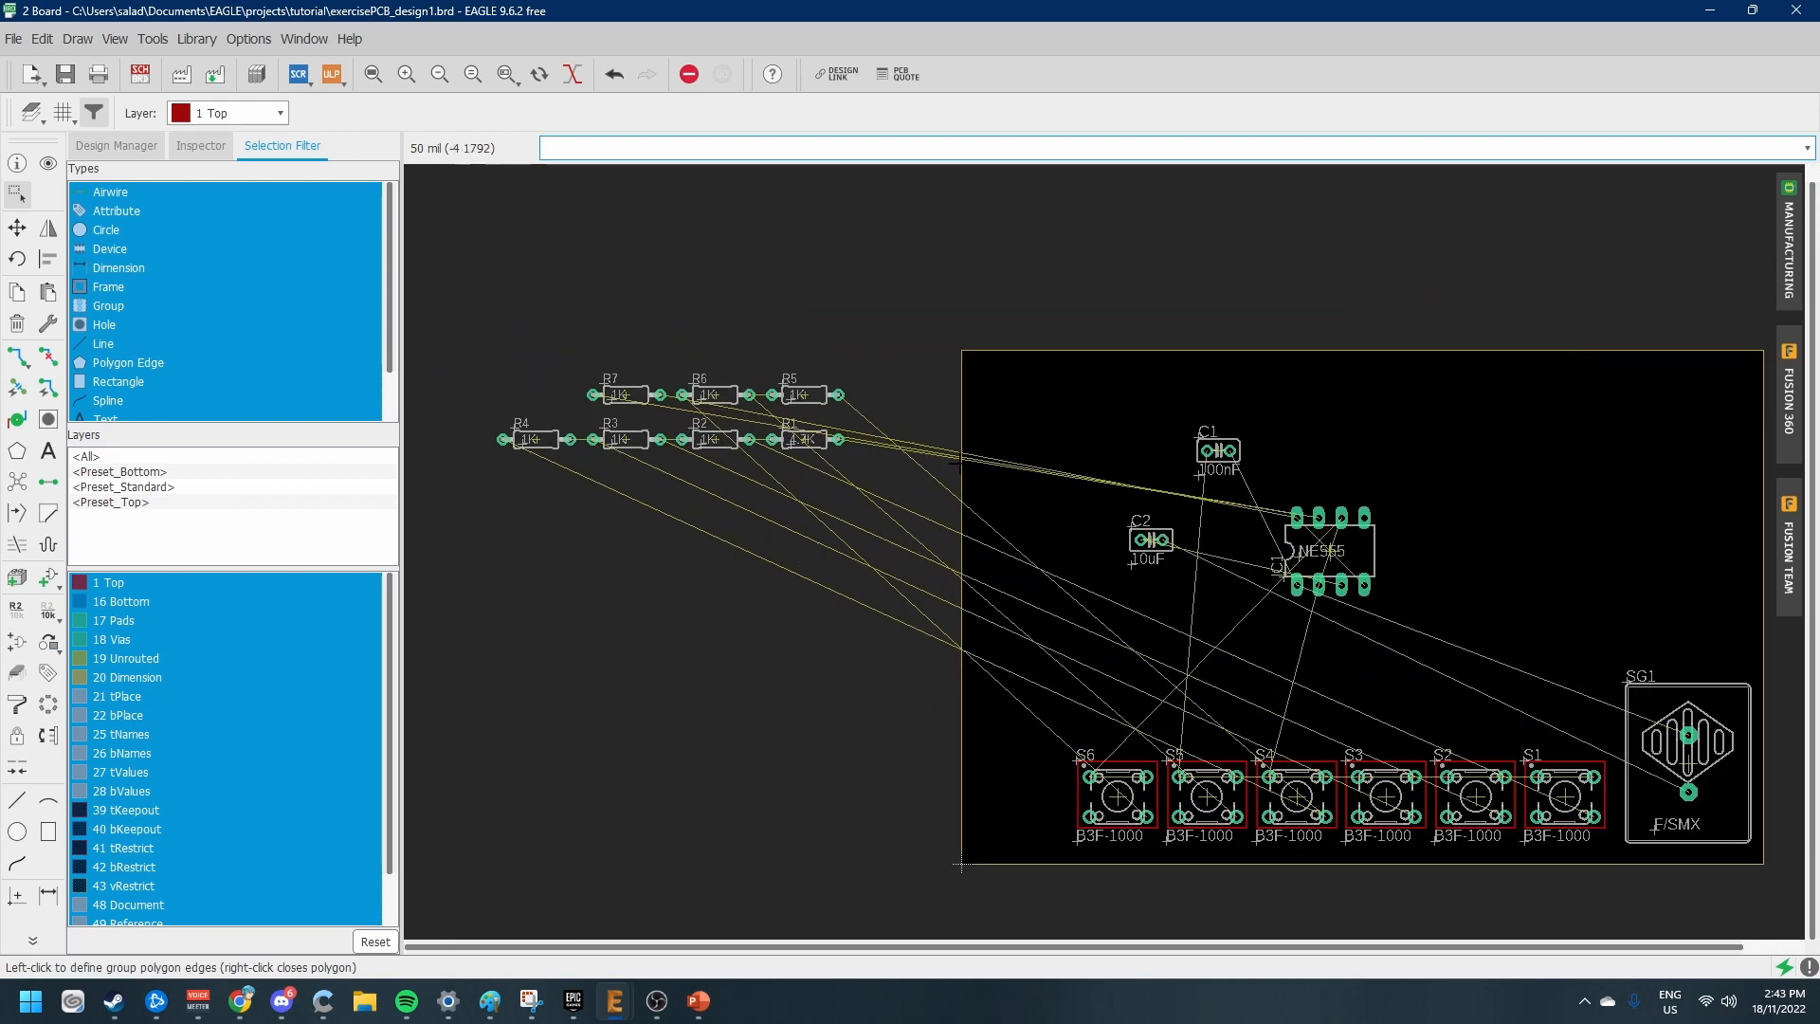
scroll(1182, 540, "down", 3)
scroll(1468, 628, "up", 3)
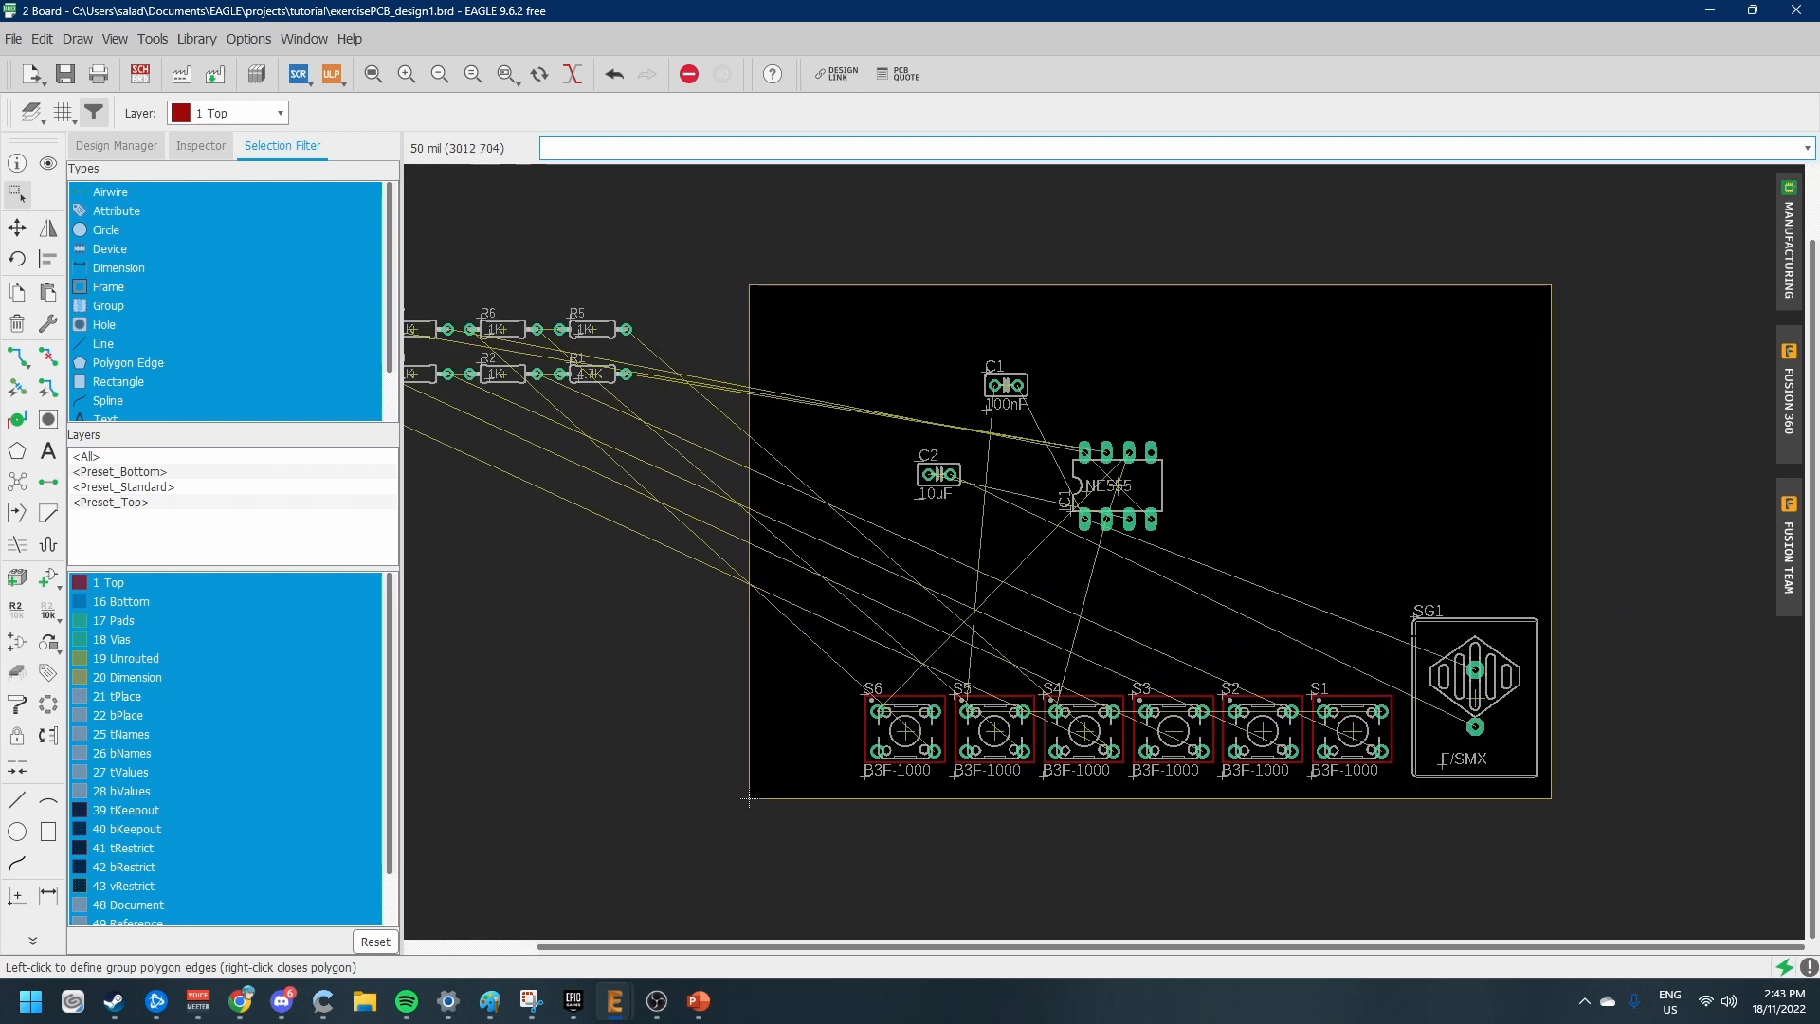
scroll(670, 382, "down", 2)
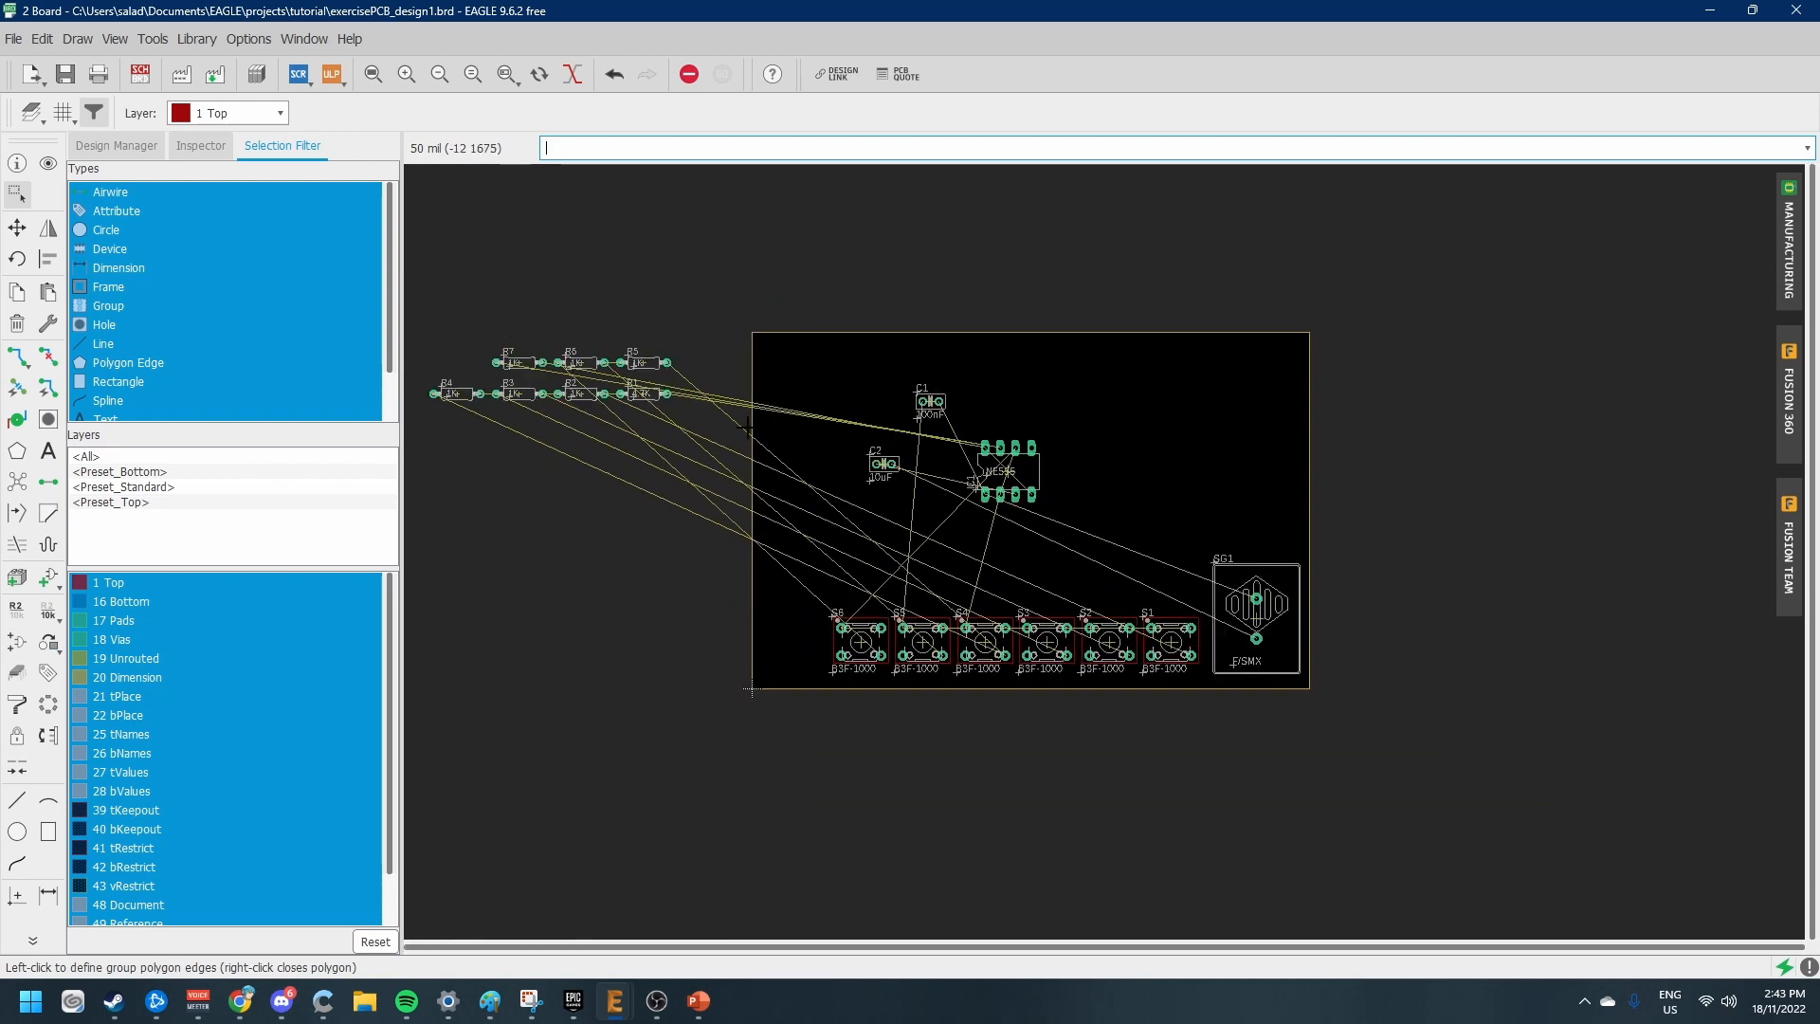
Place the 4.7K resistor R1 directly above switch S1
scroll(670, 384, "up", 4)
left_click_drag(783, 430, 1117, 528)
scroll(1430, 631, "down", 3)
scroll(1638, 732, "up", 4)
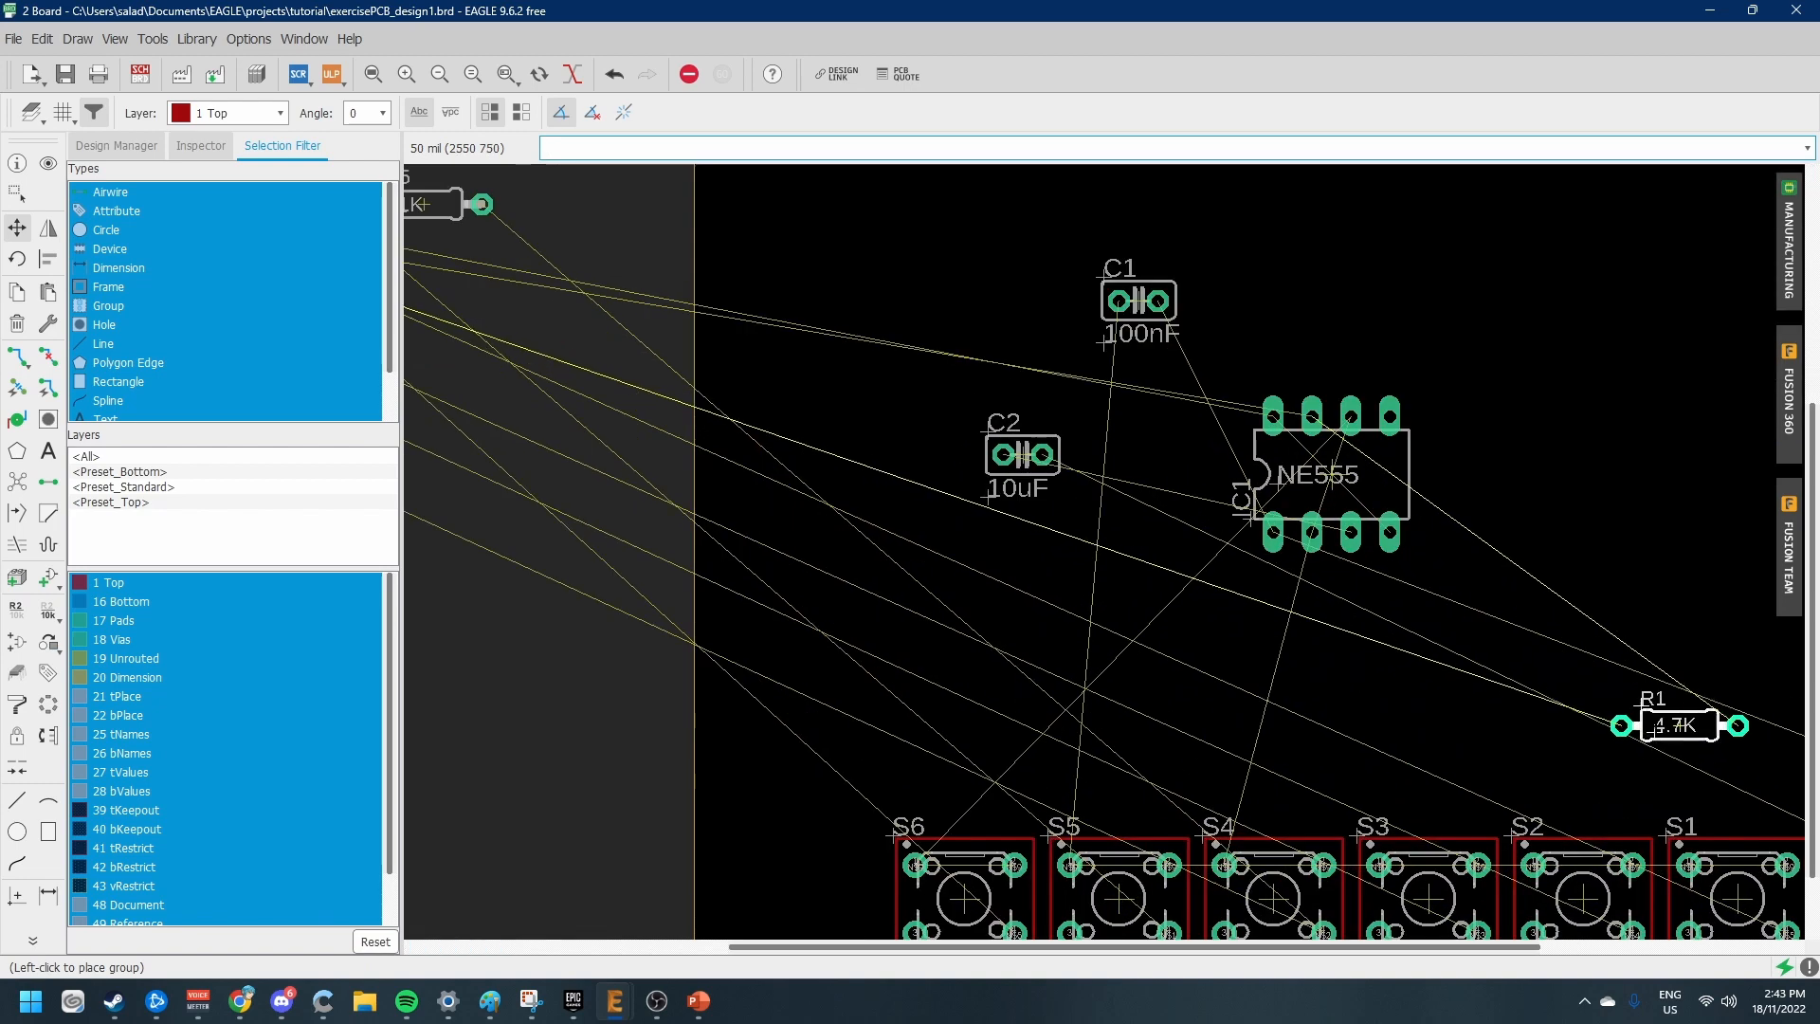
scroll(1645, 729, "down", 3)
scroll(1718, 737, "up", 5)
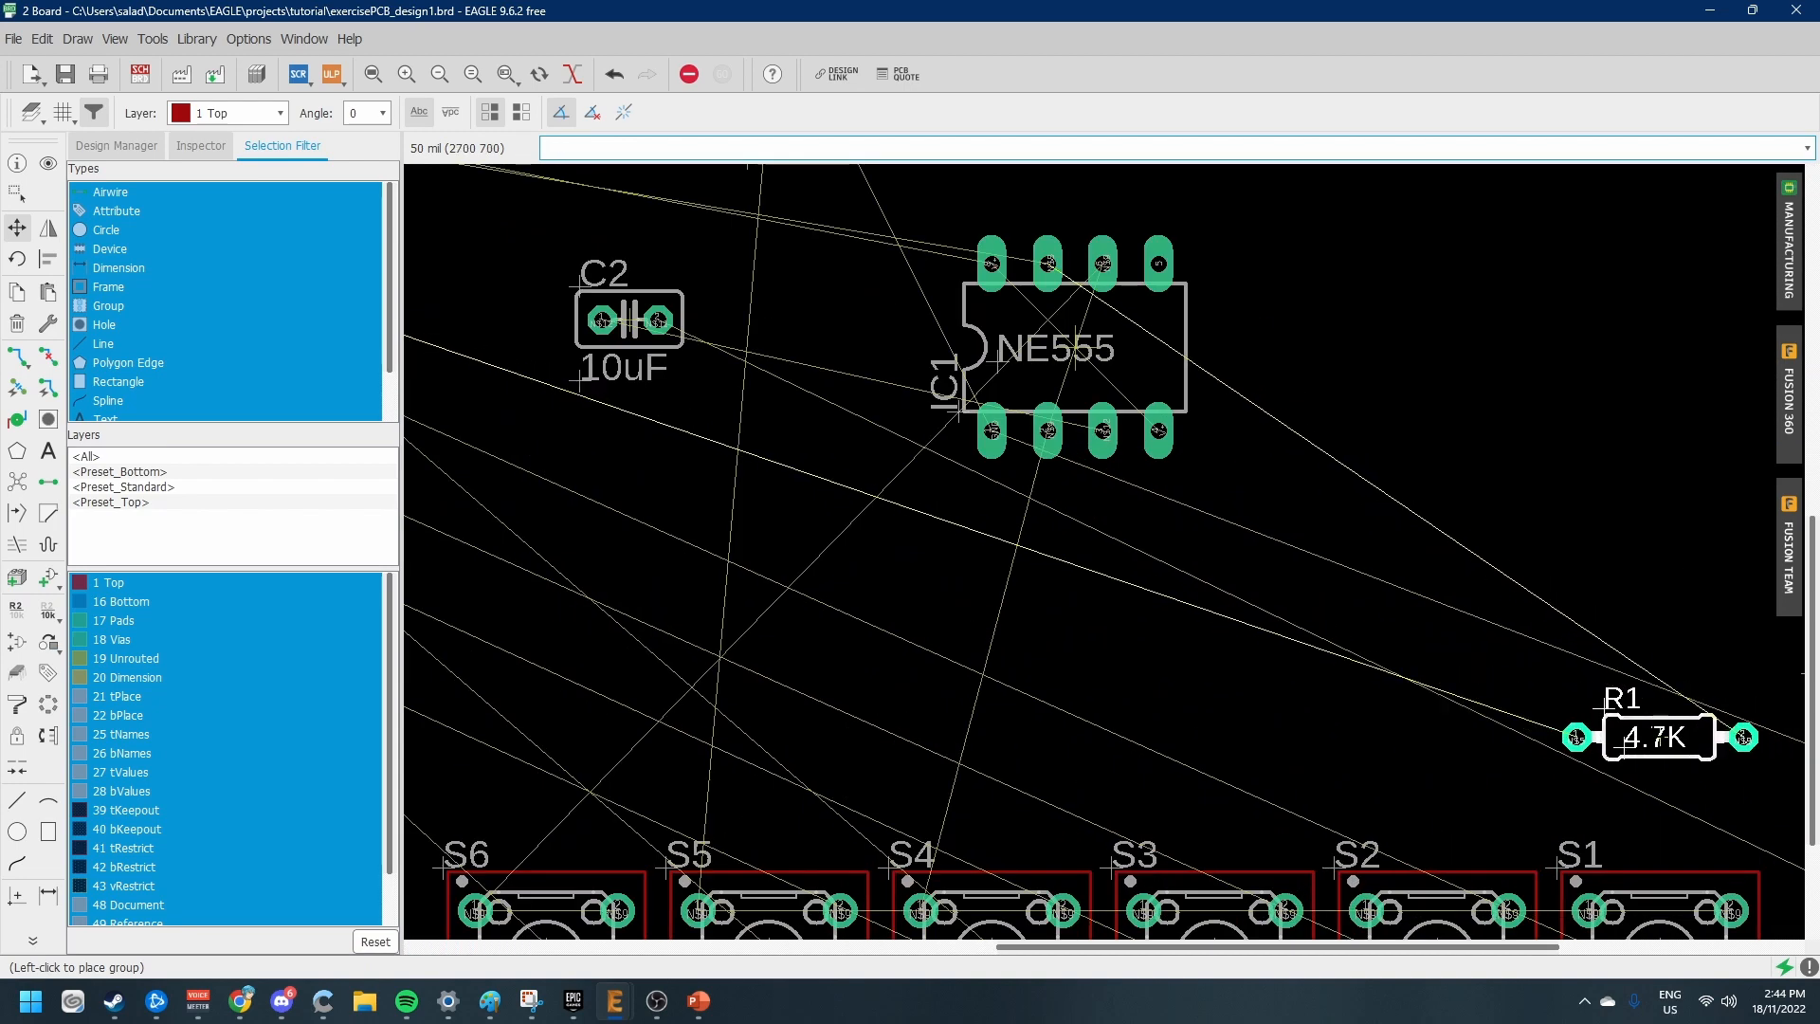
left_click(1661, 737)
scroll(1661, 737, "down", 3)
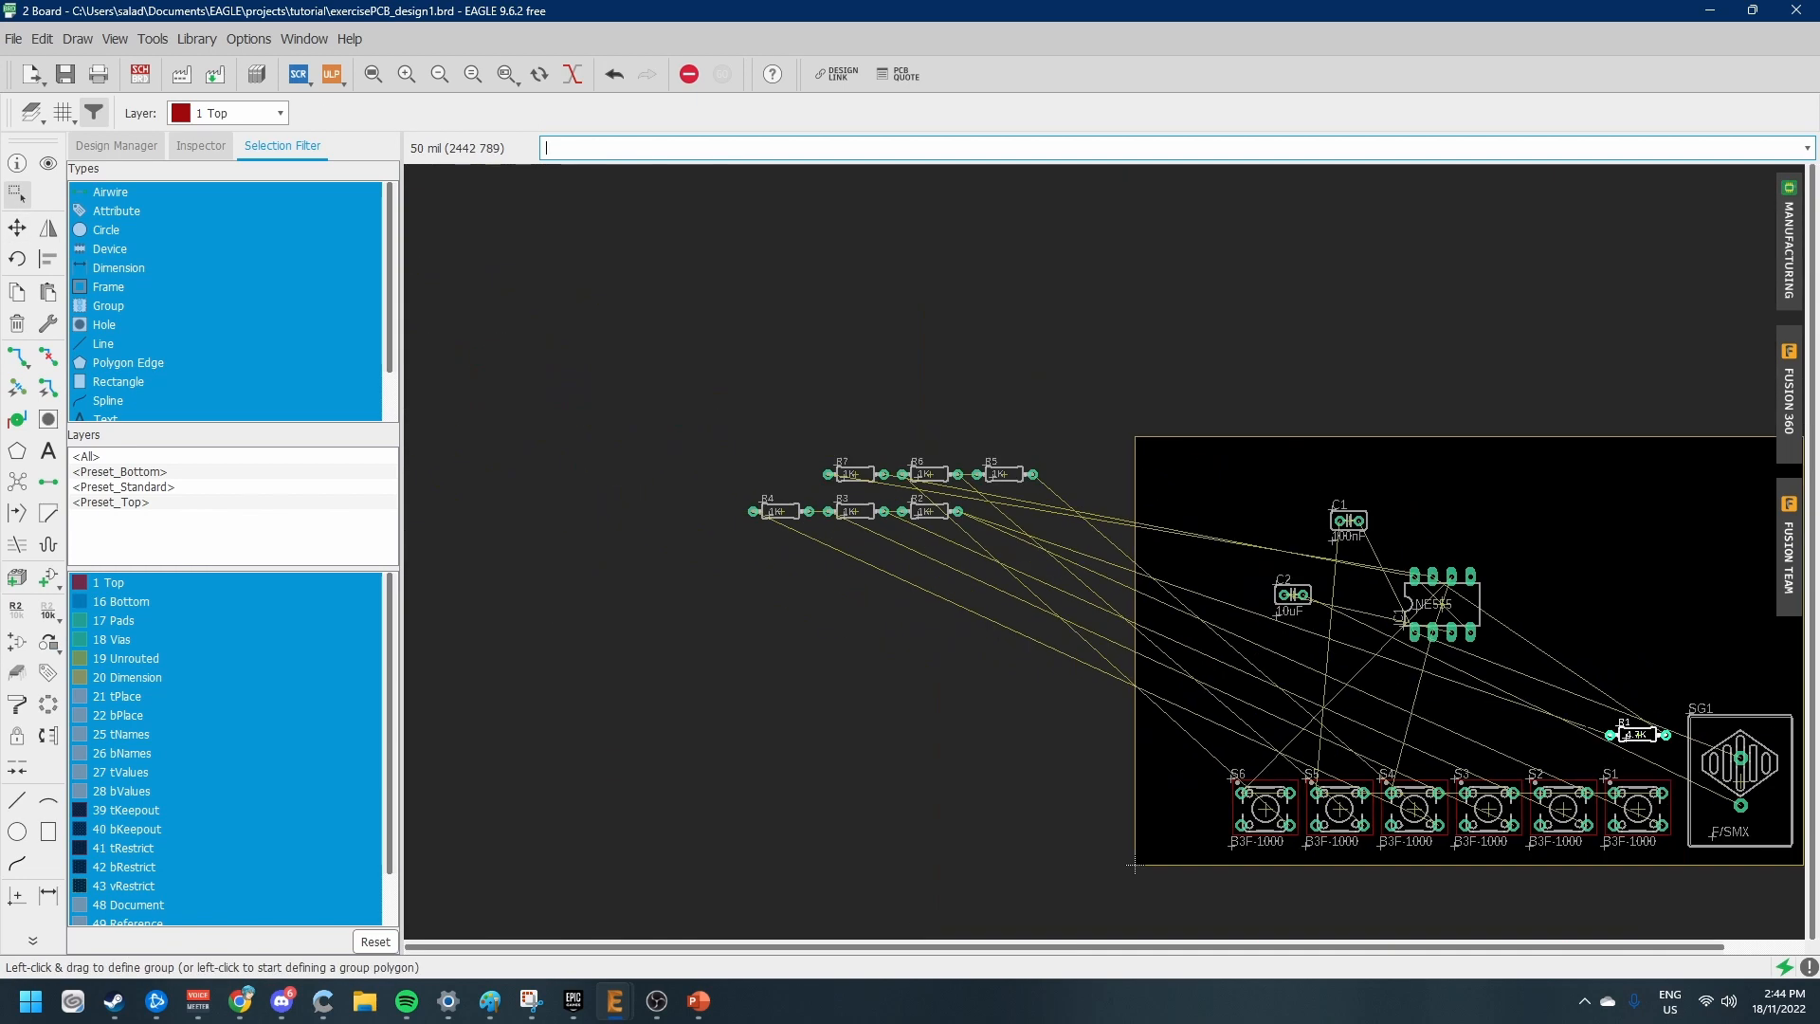
Place resistor R2 directly left of R1, above switch S2
scroll(922, 505, "up", 2)
scroll(923, 505, "down", 4)
scroll(1604, 776, "up", 2)
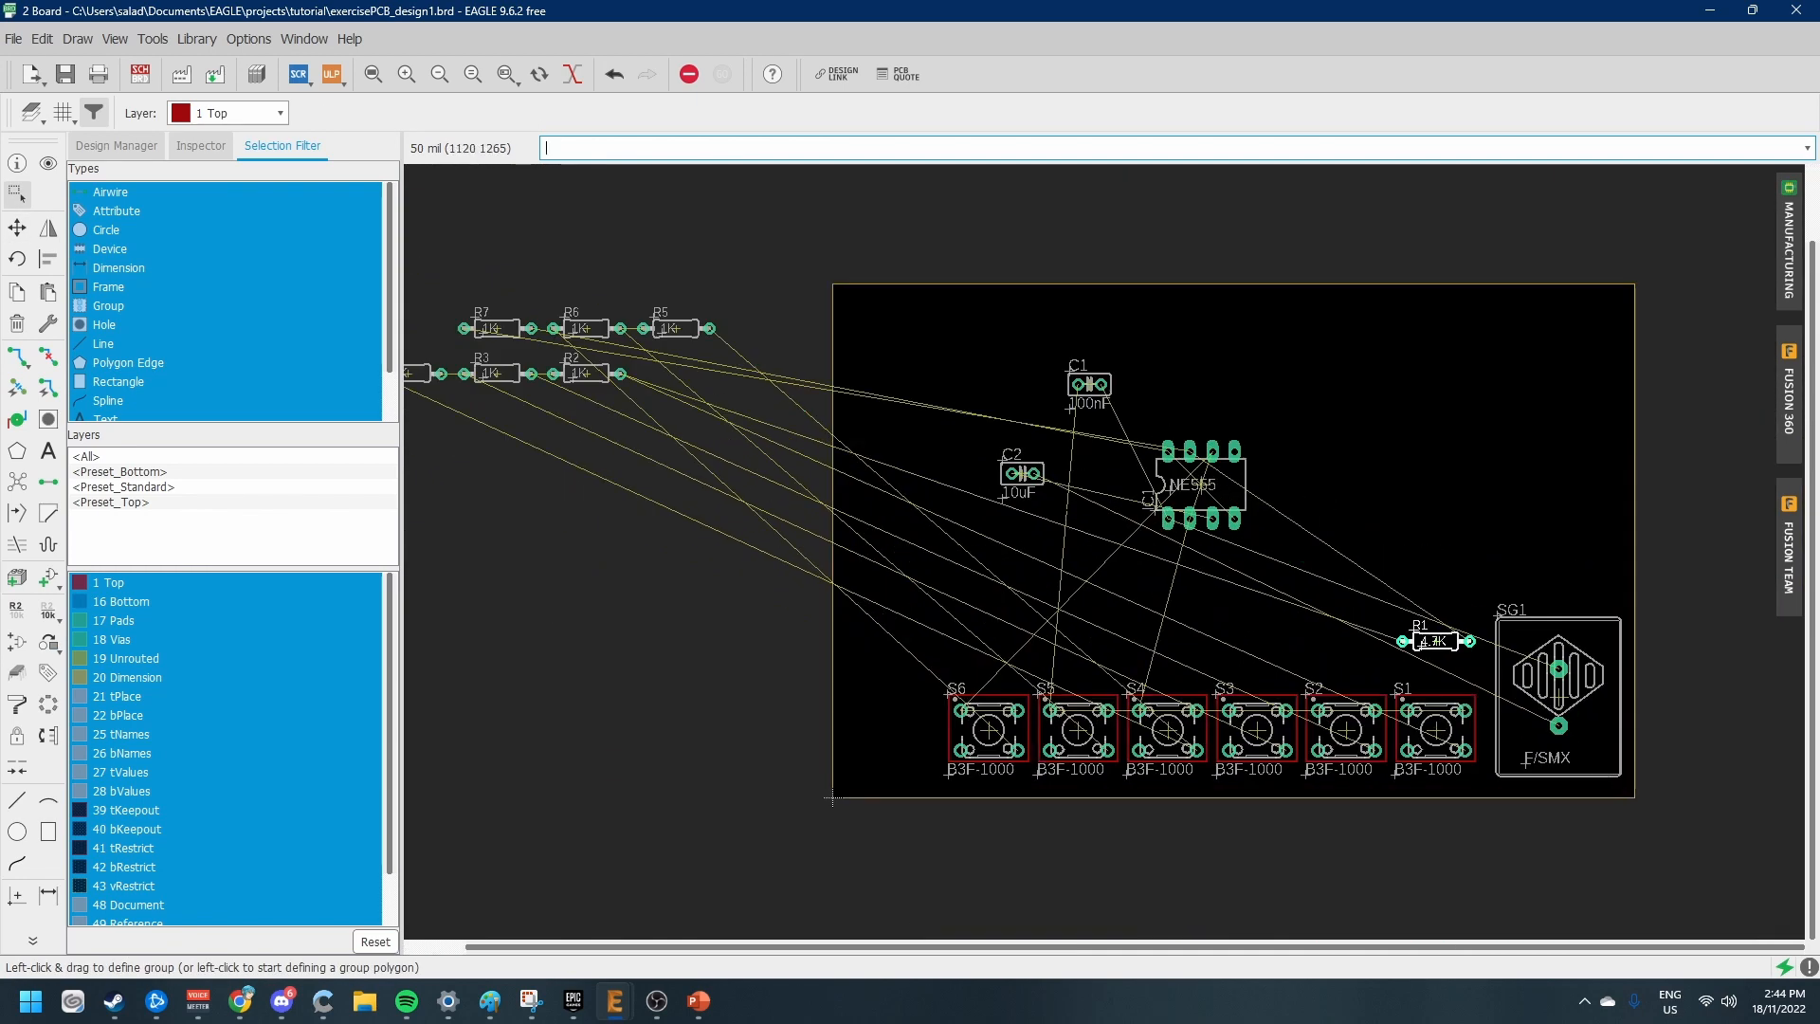
key("F7")
left_click(583, 372)
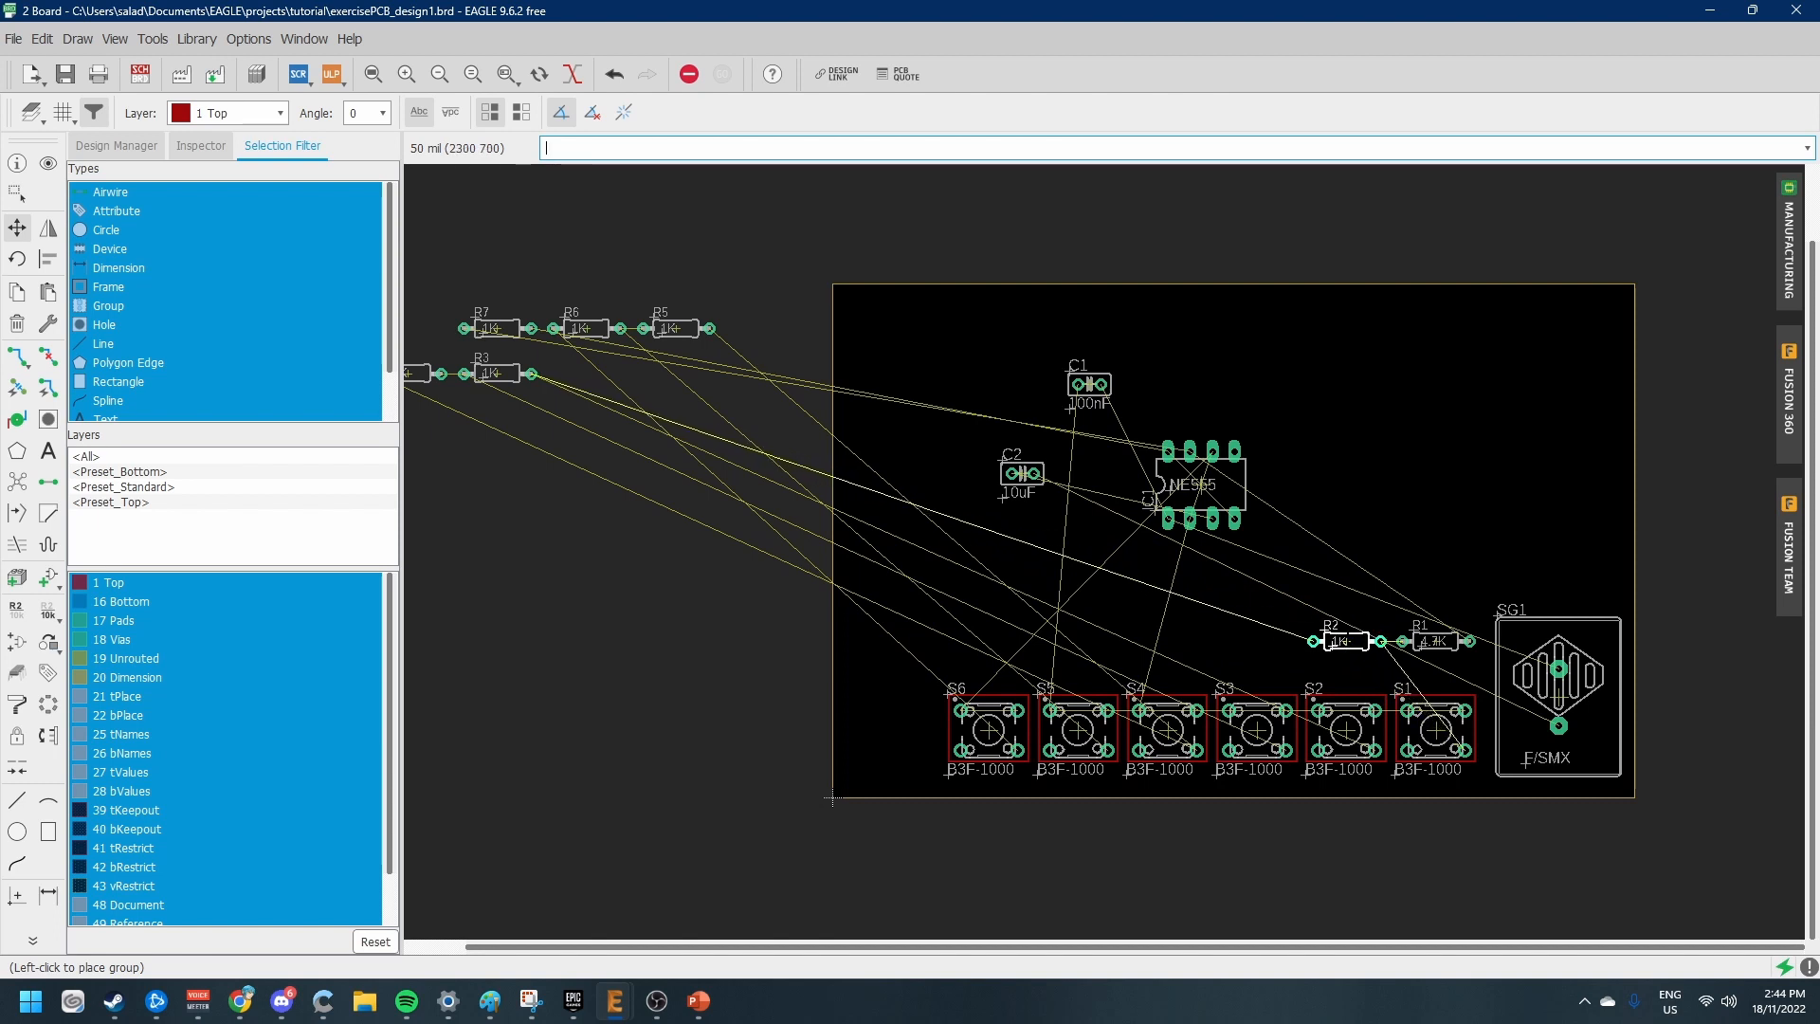
key("Escape")
key("Escape")
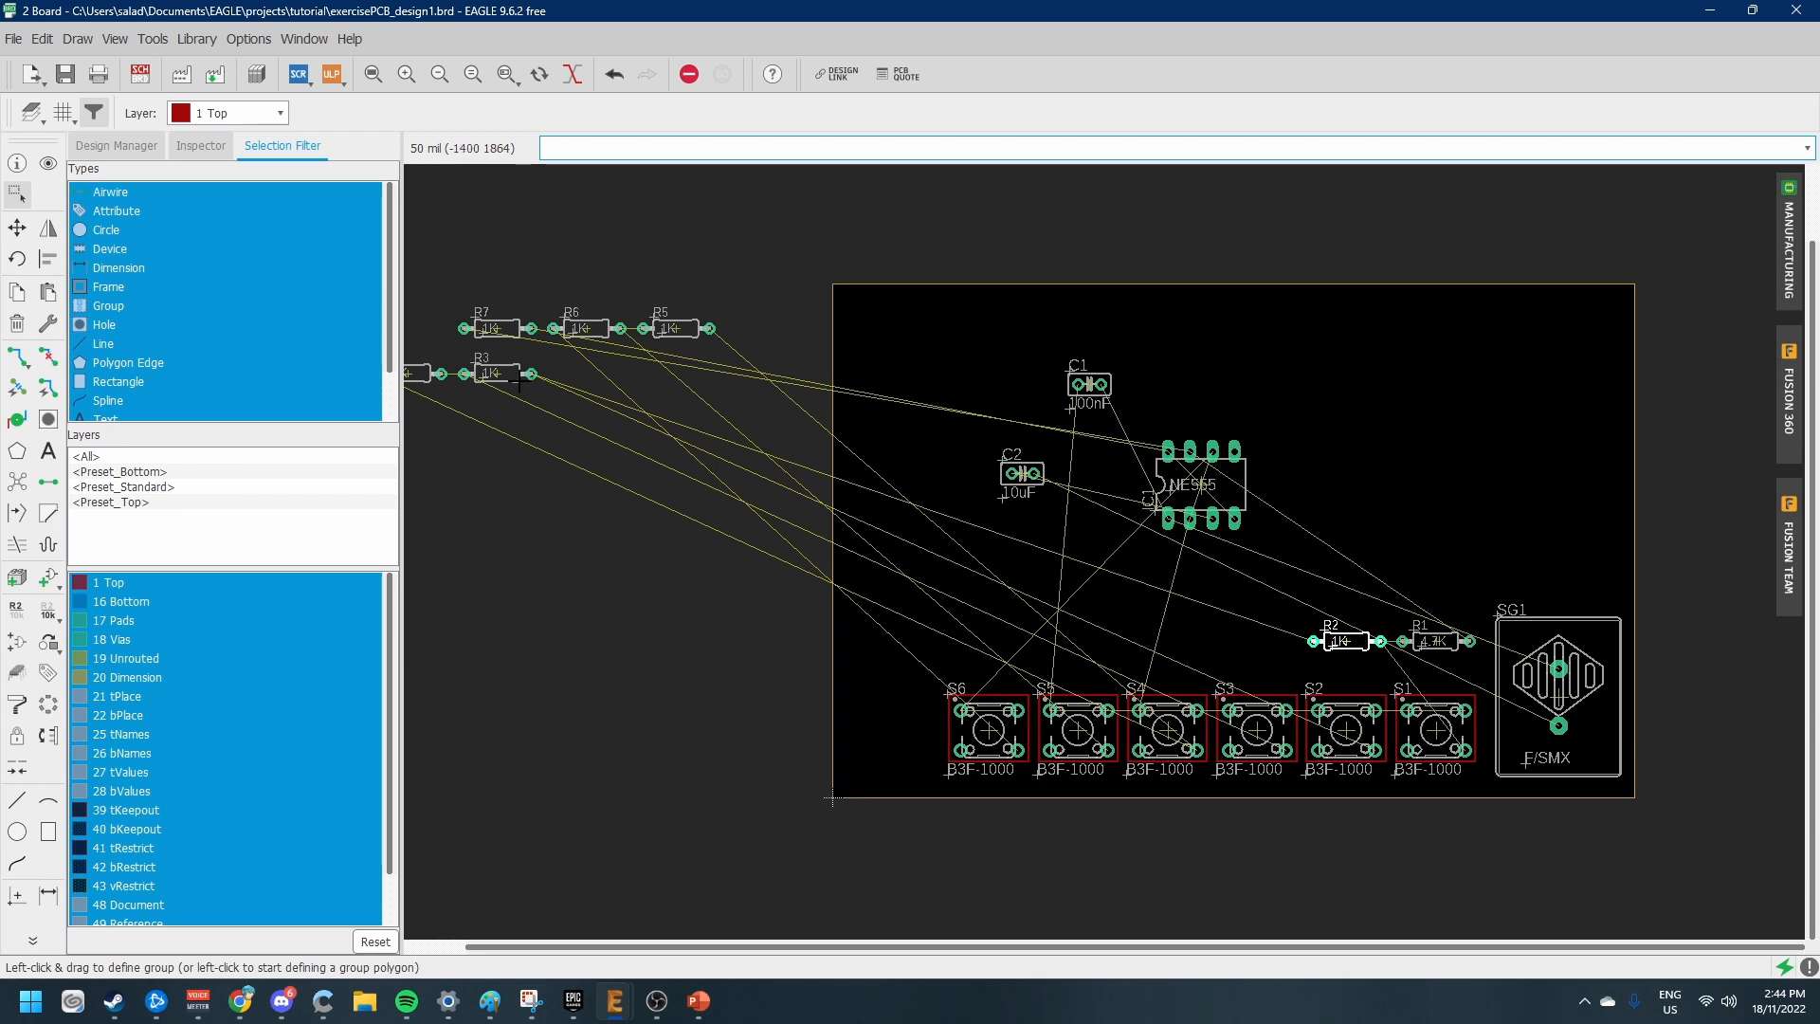
Continue the resistor row leftward by placing R3 above switch S3 and R4 above switch S4
left_click(492, 372)
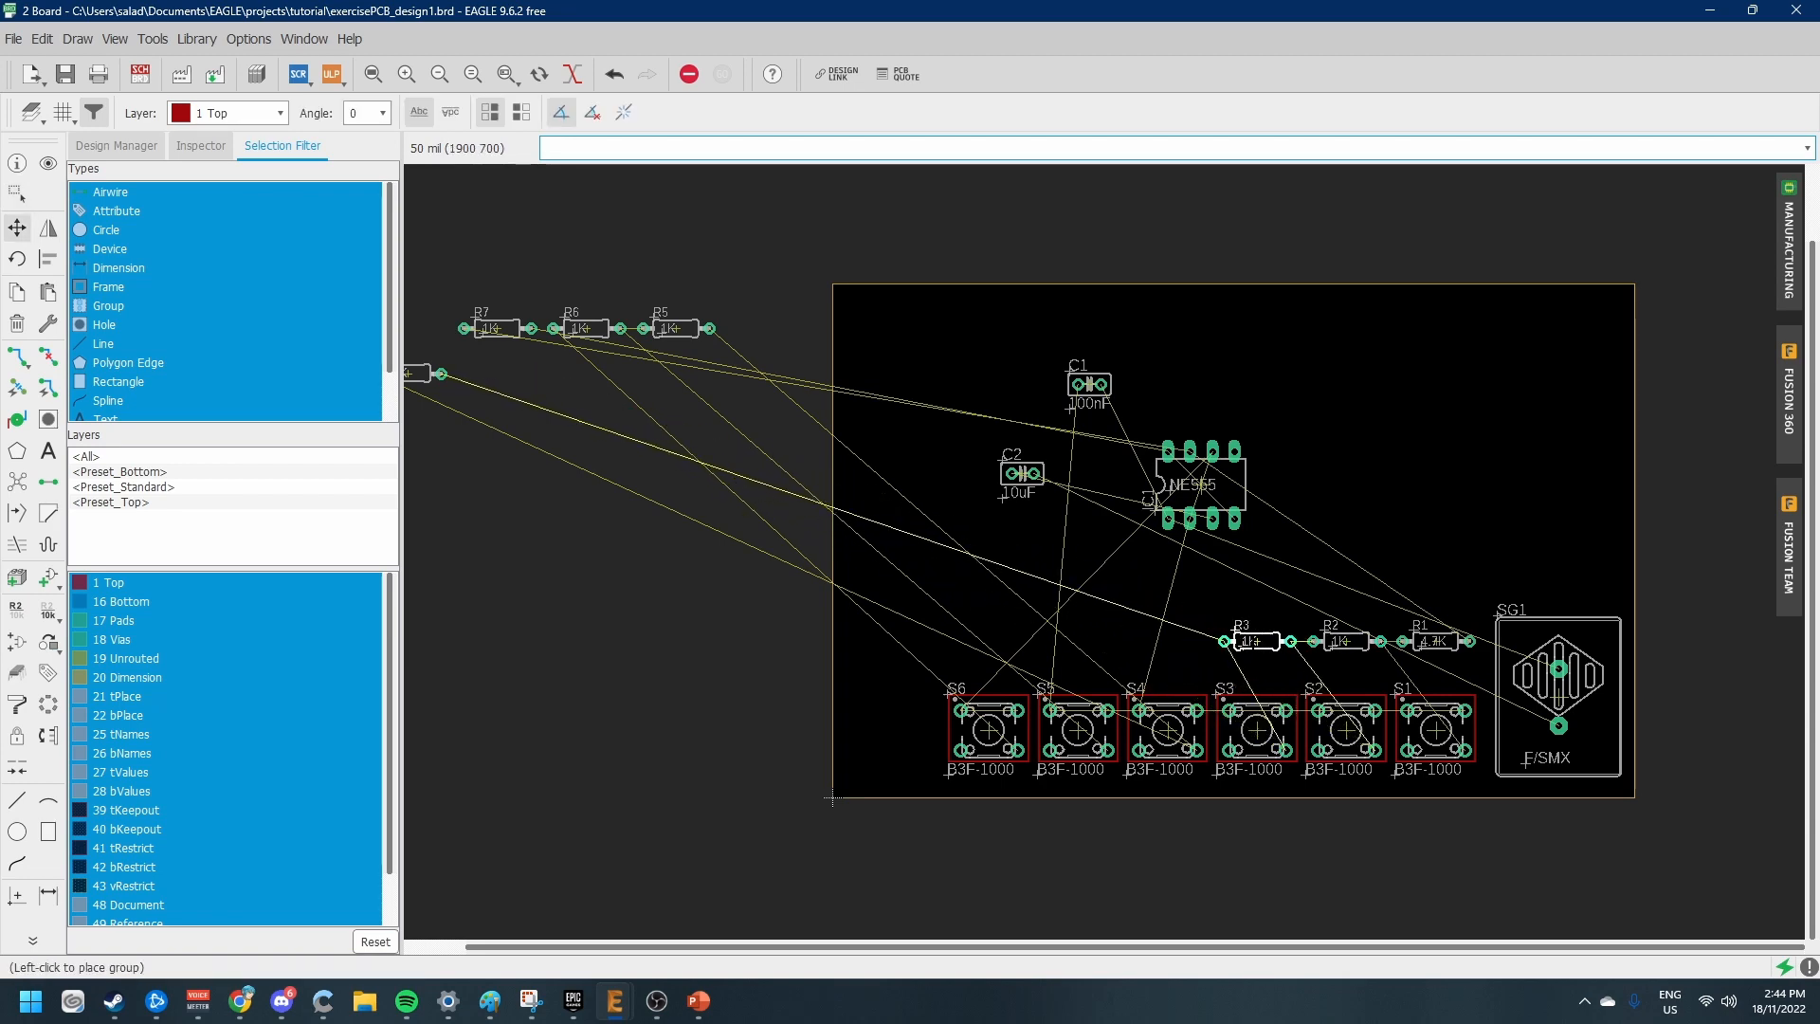
left_click(1237, 643)
scroll(1237, 643, "down", 2)
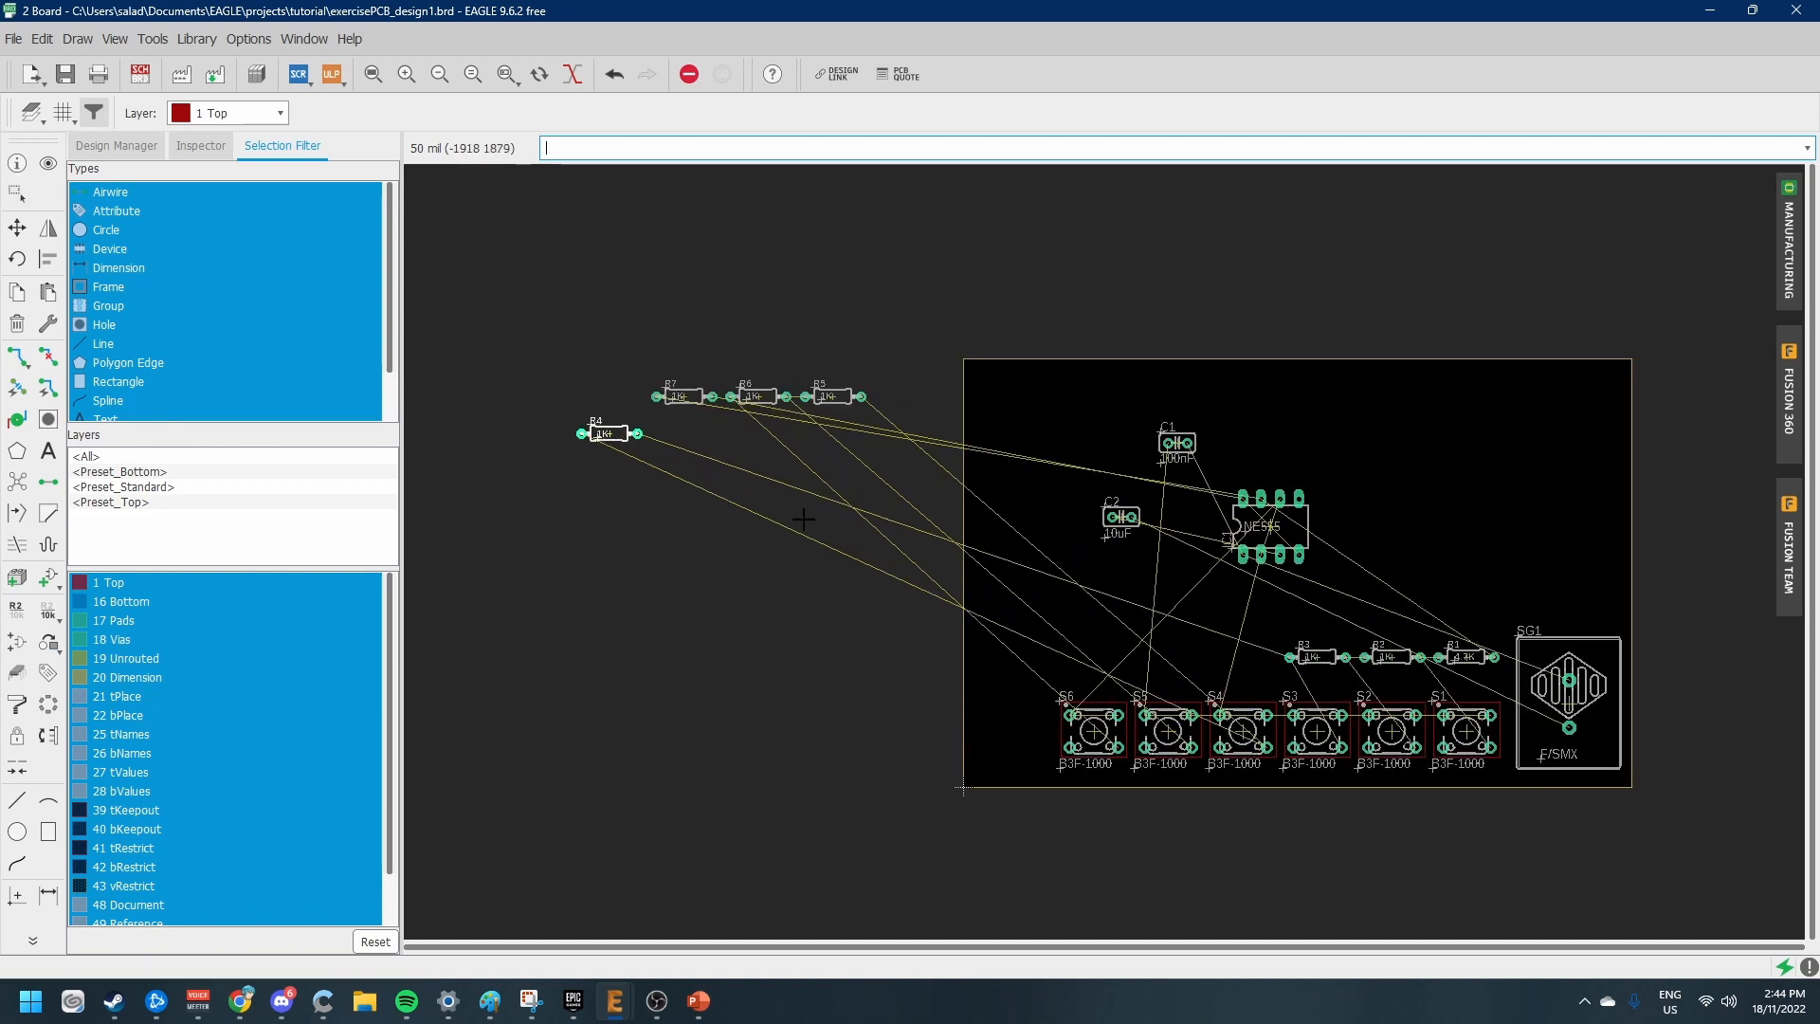
left_click(607, 434)
left_click(1226, 657)
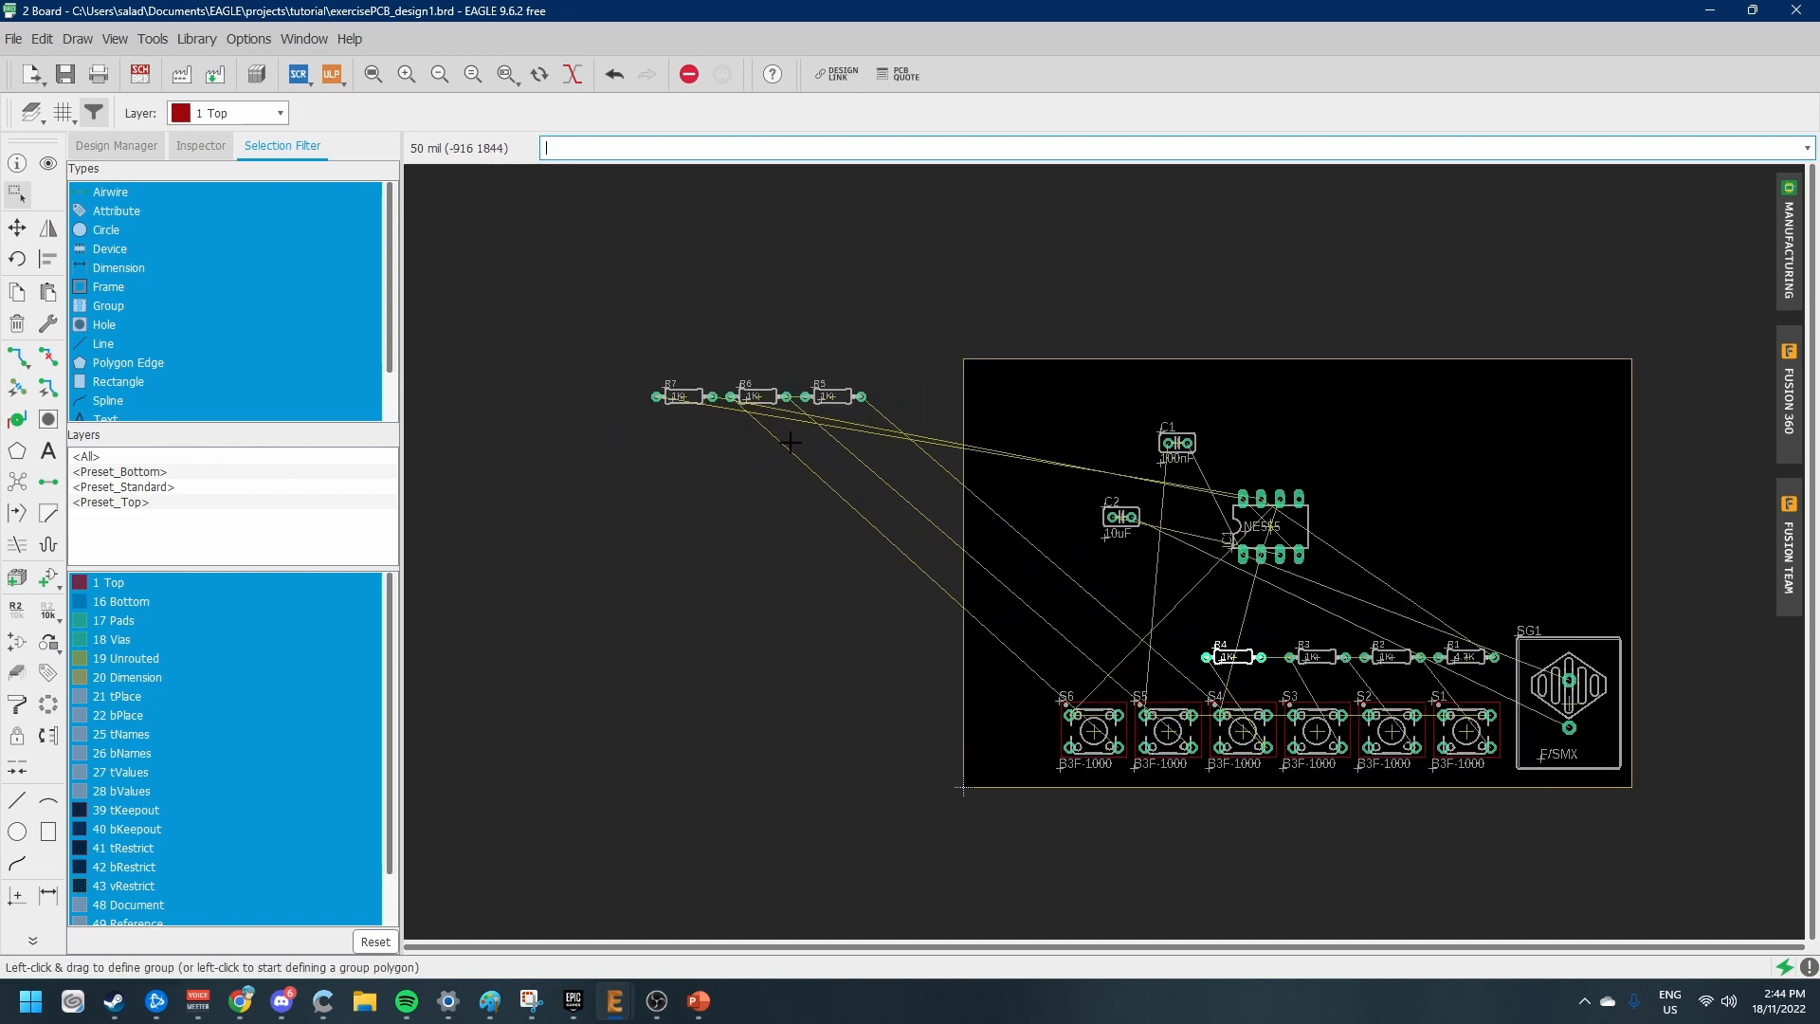
Place resistor R5 left of R4 above switch S5, and R6 left of R5 above switch S6
left_click(677, 396)
left_click(835, 412)
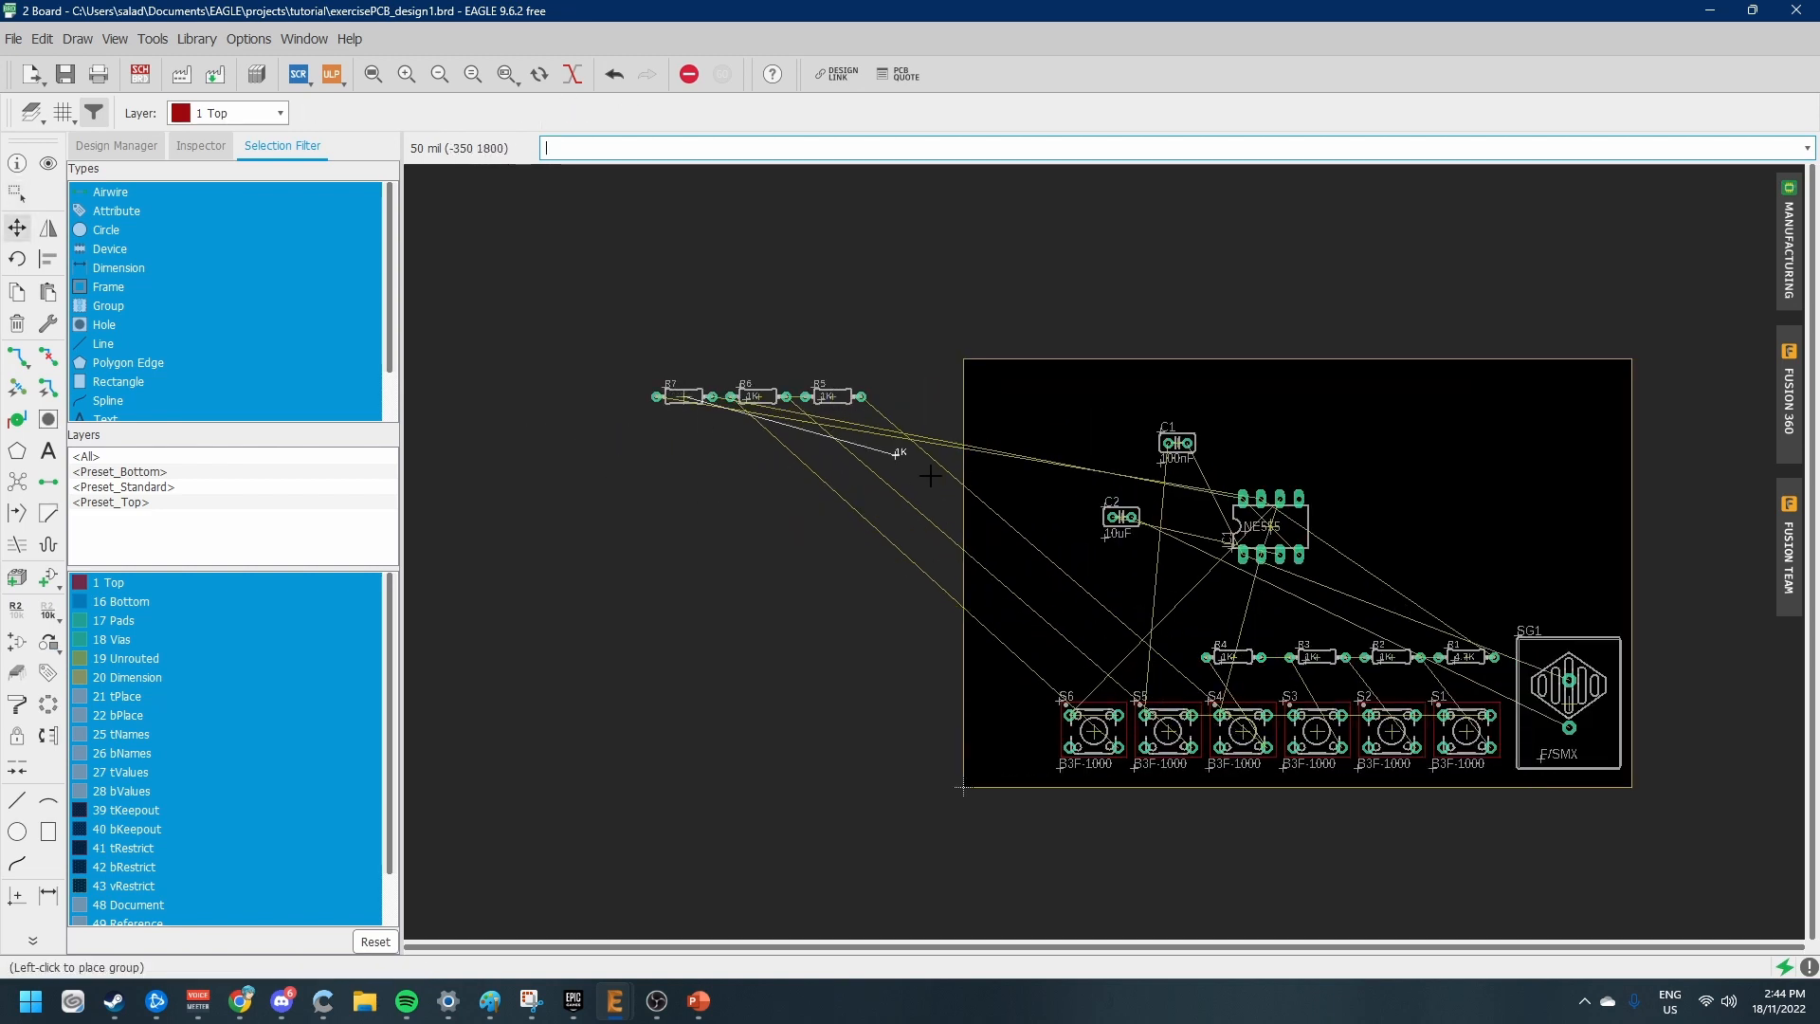
left_click(1169, 656)
left_click(821, 400)
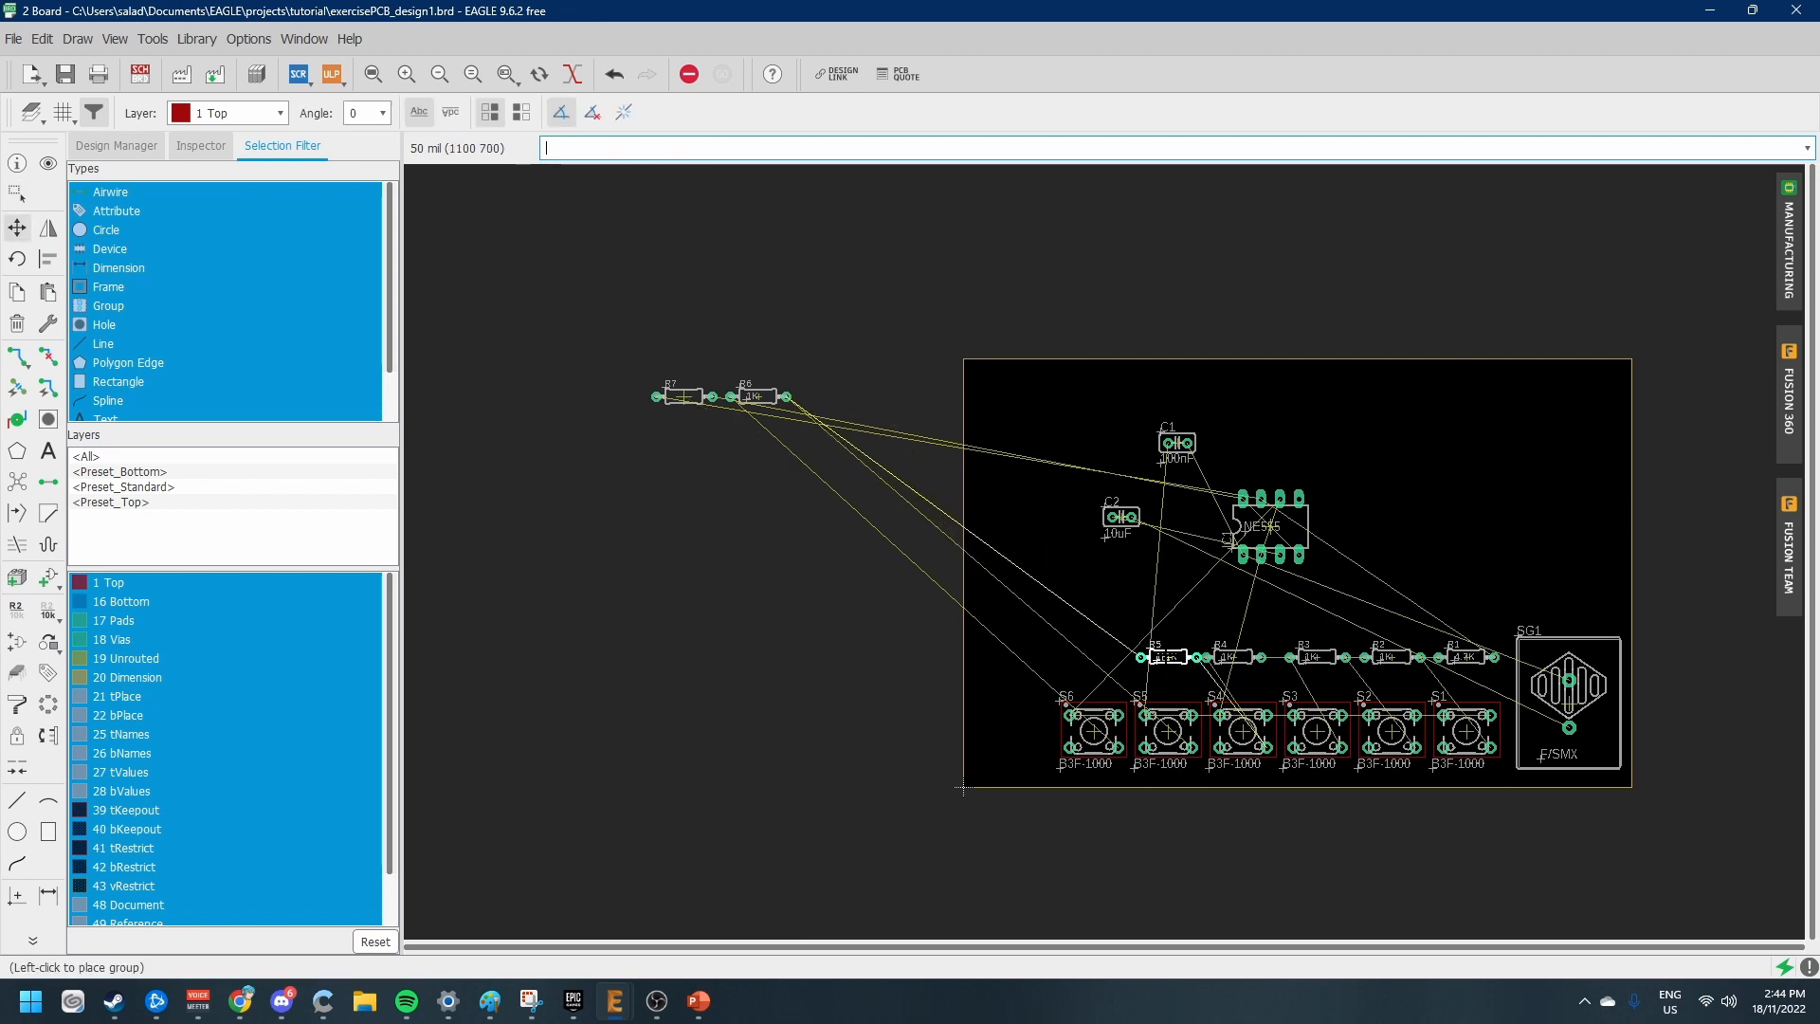
left_click(1169, 656)
left_click(759, 397)
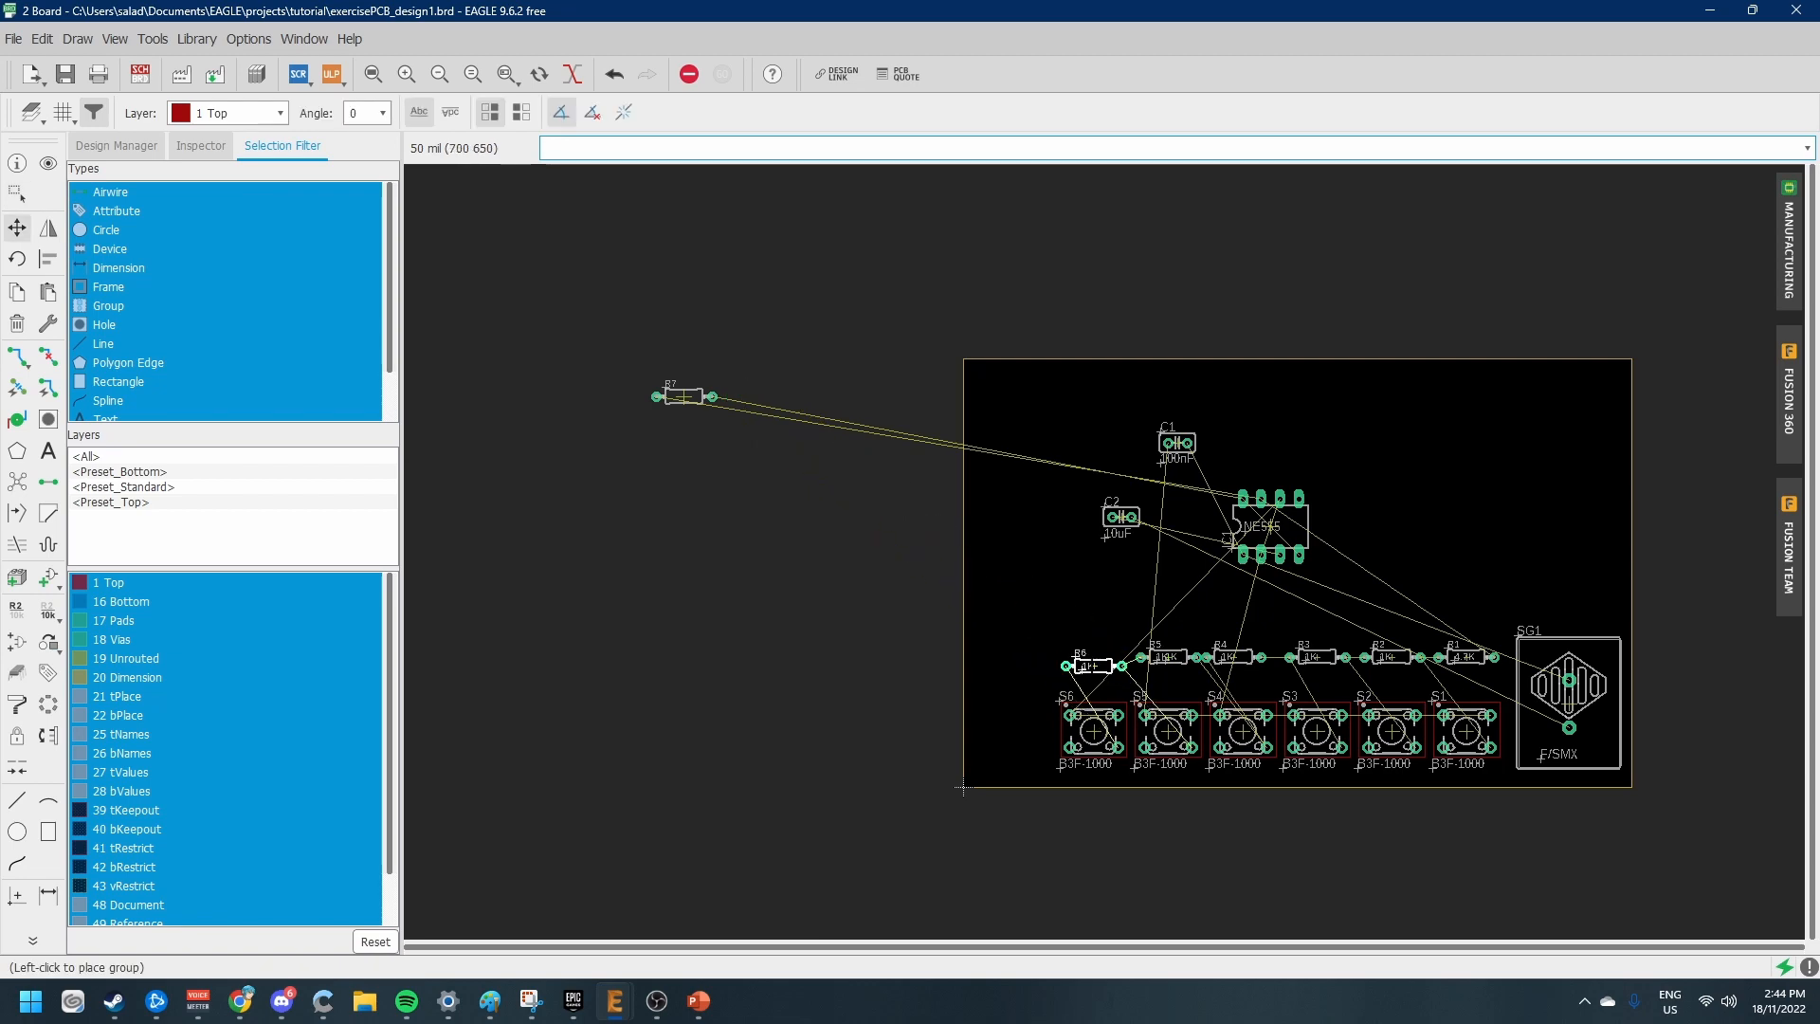
left_click(1081, 656)
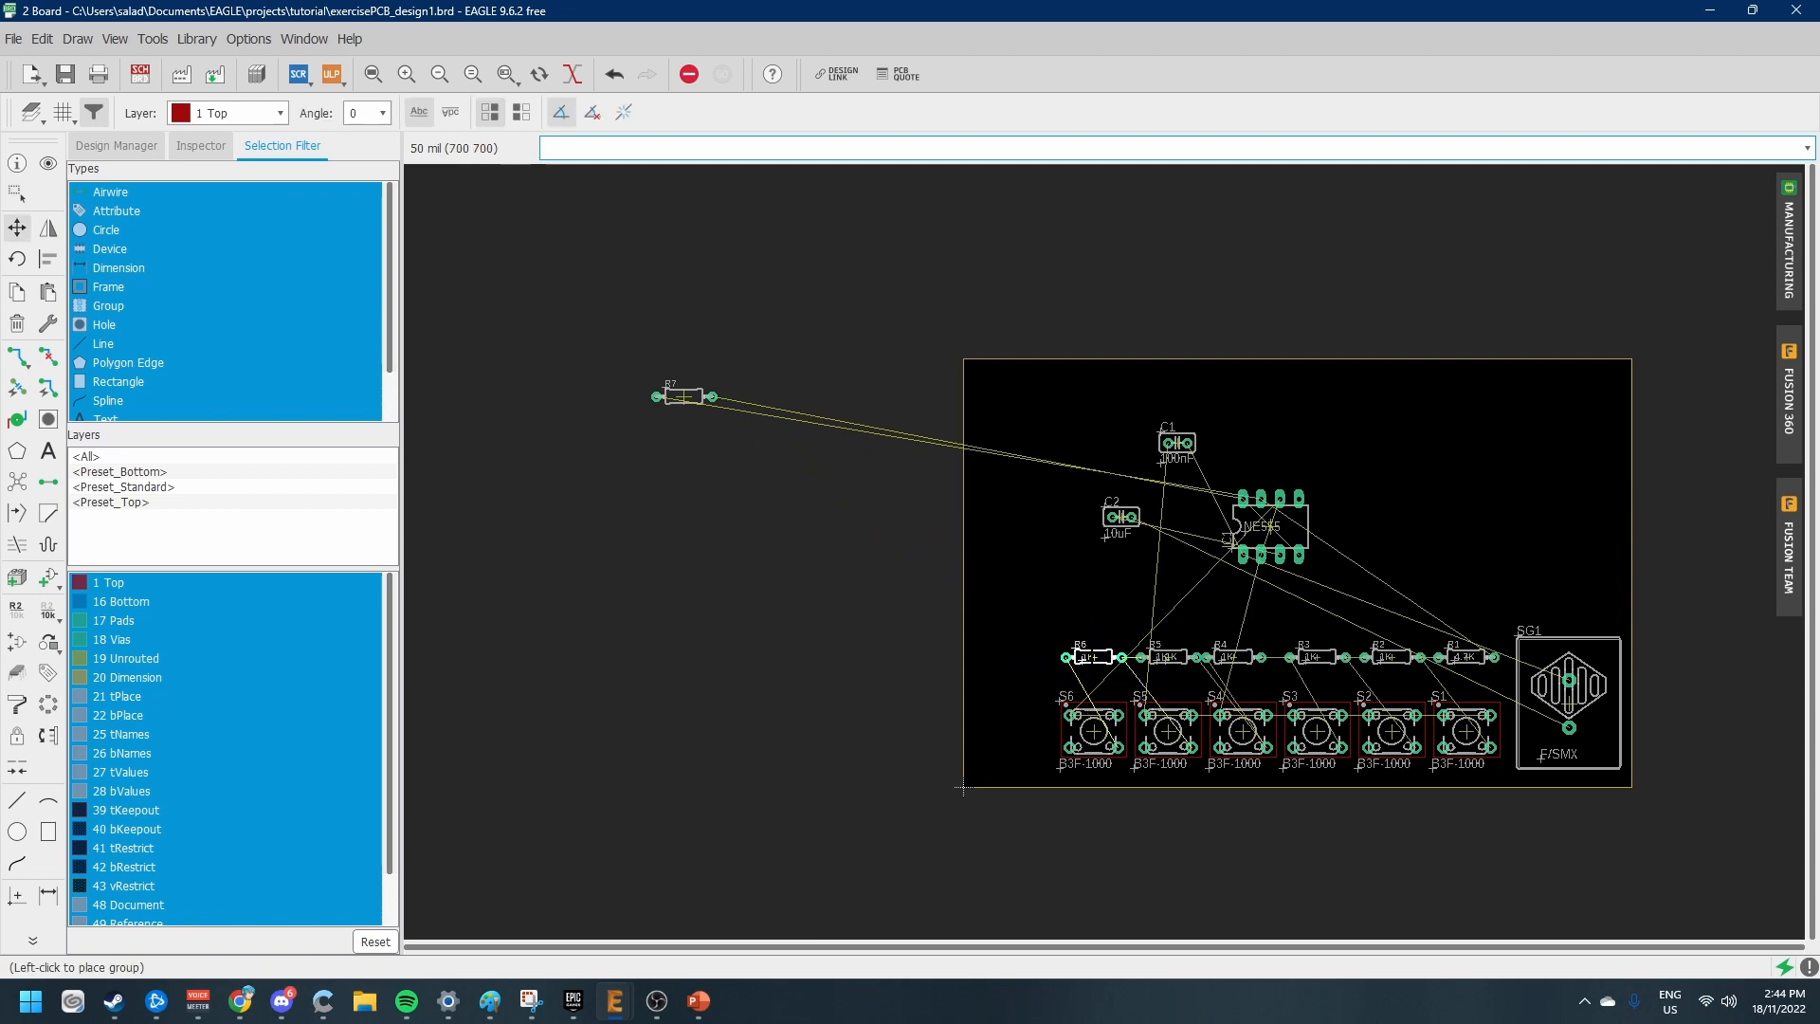
Shift resistor R4 slightly right so it lines up directly above switch S4
left_click(16, 193)
scroll(1267, 702, "up", 3)
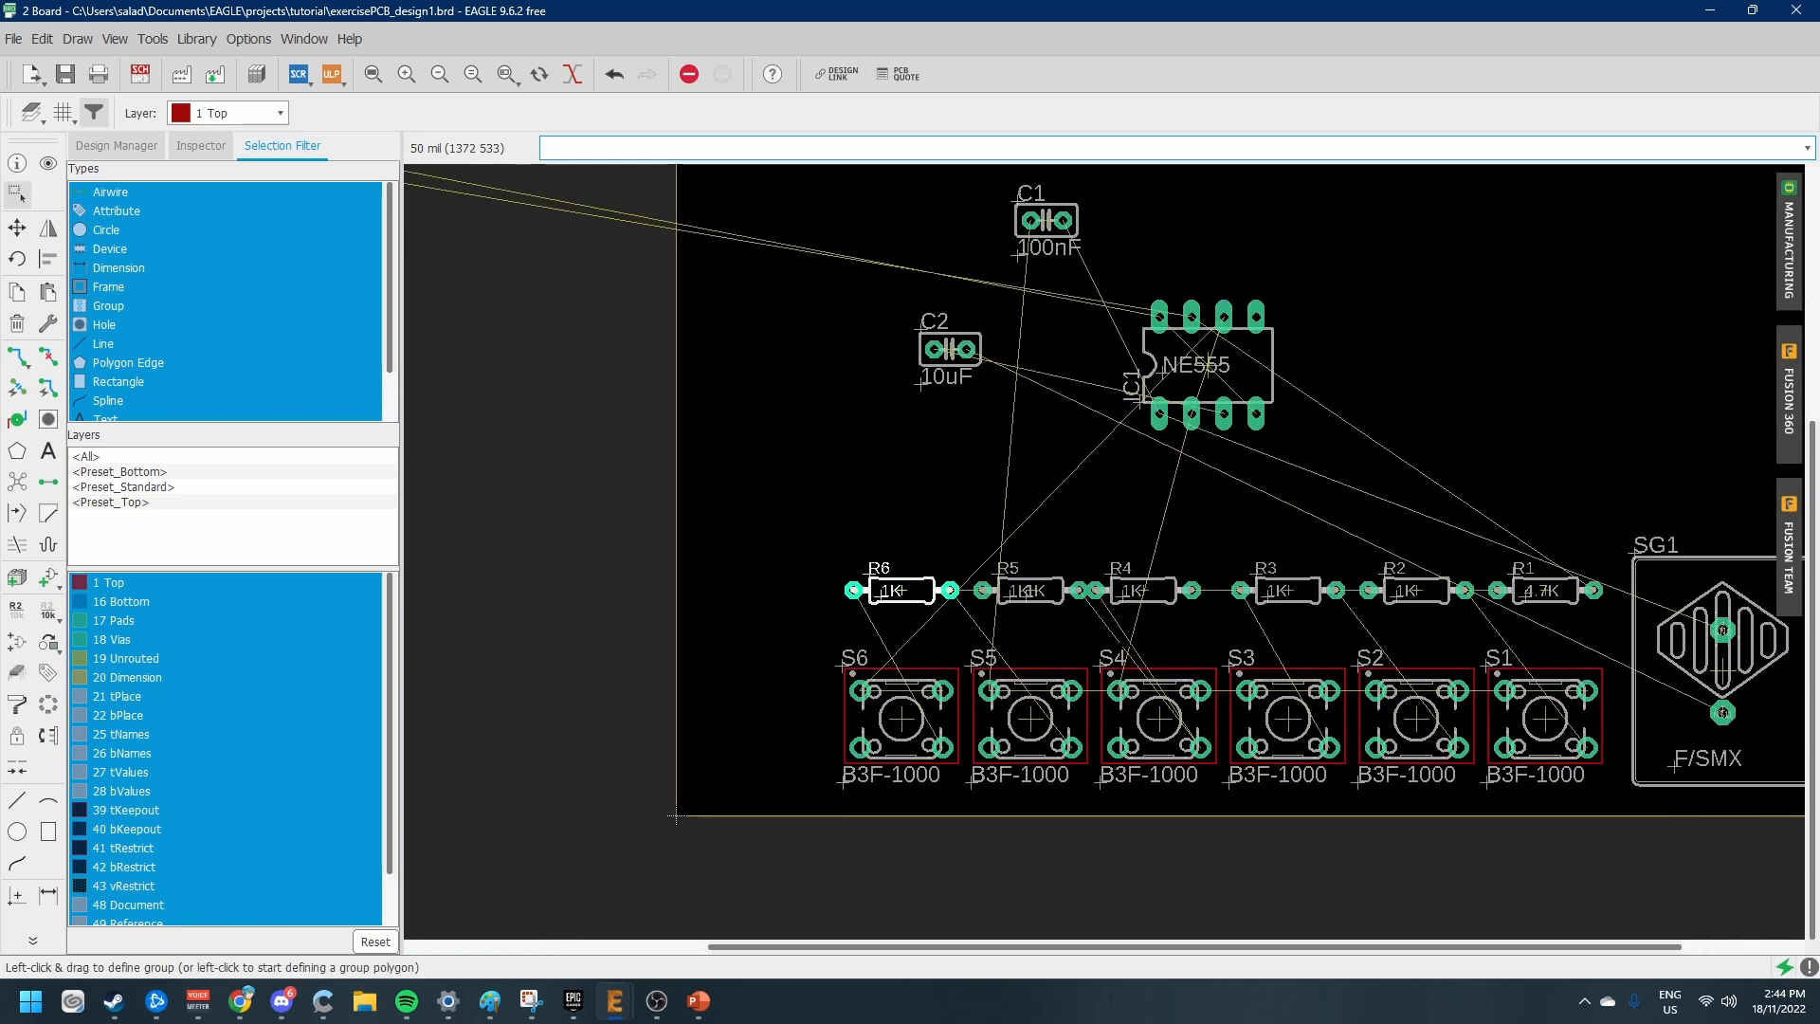
left_click_drag(1158, 604, 1174, 605)
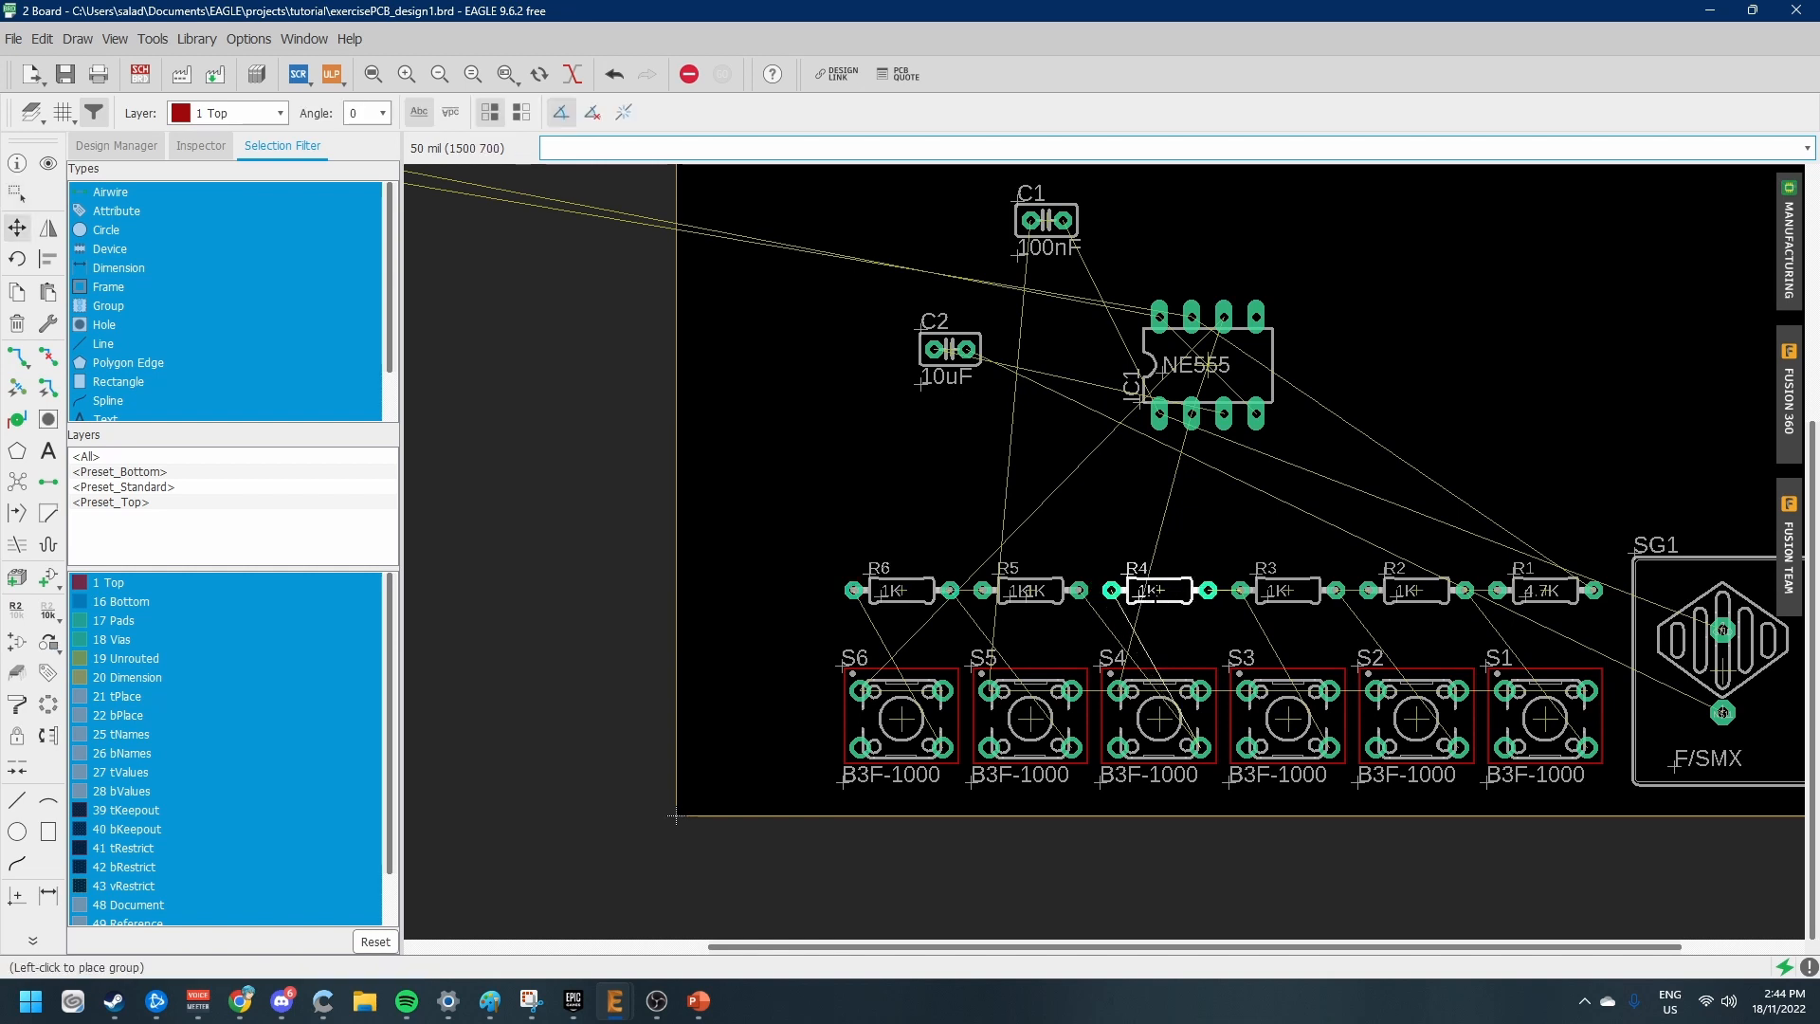
left_click(1337, 540)
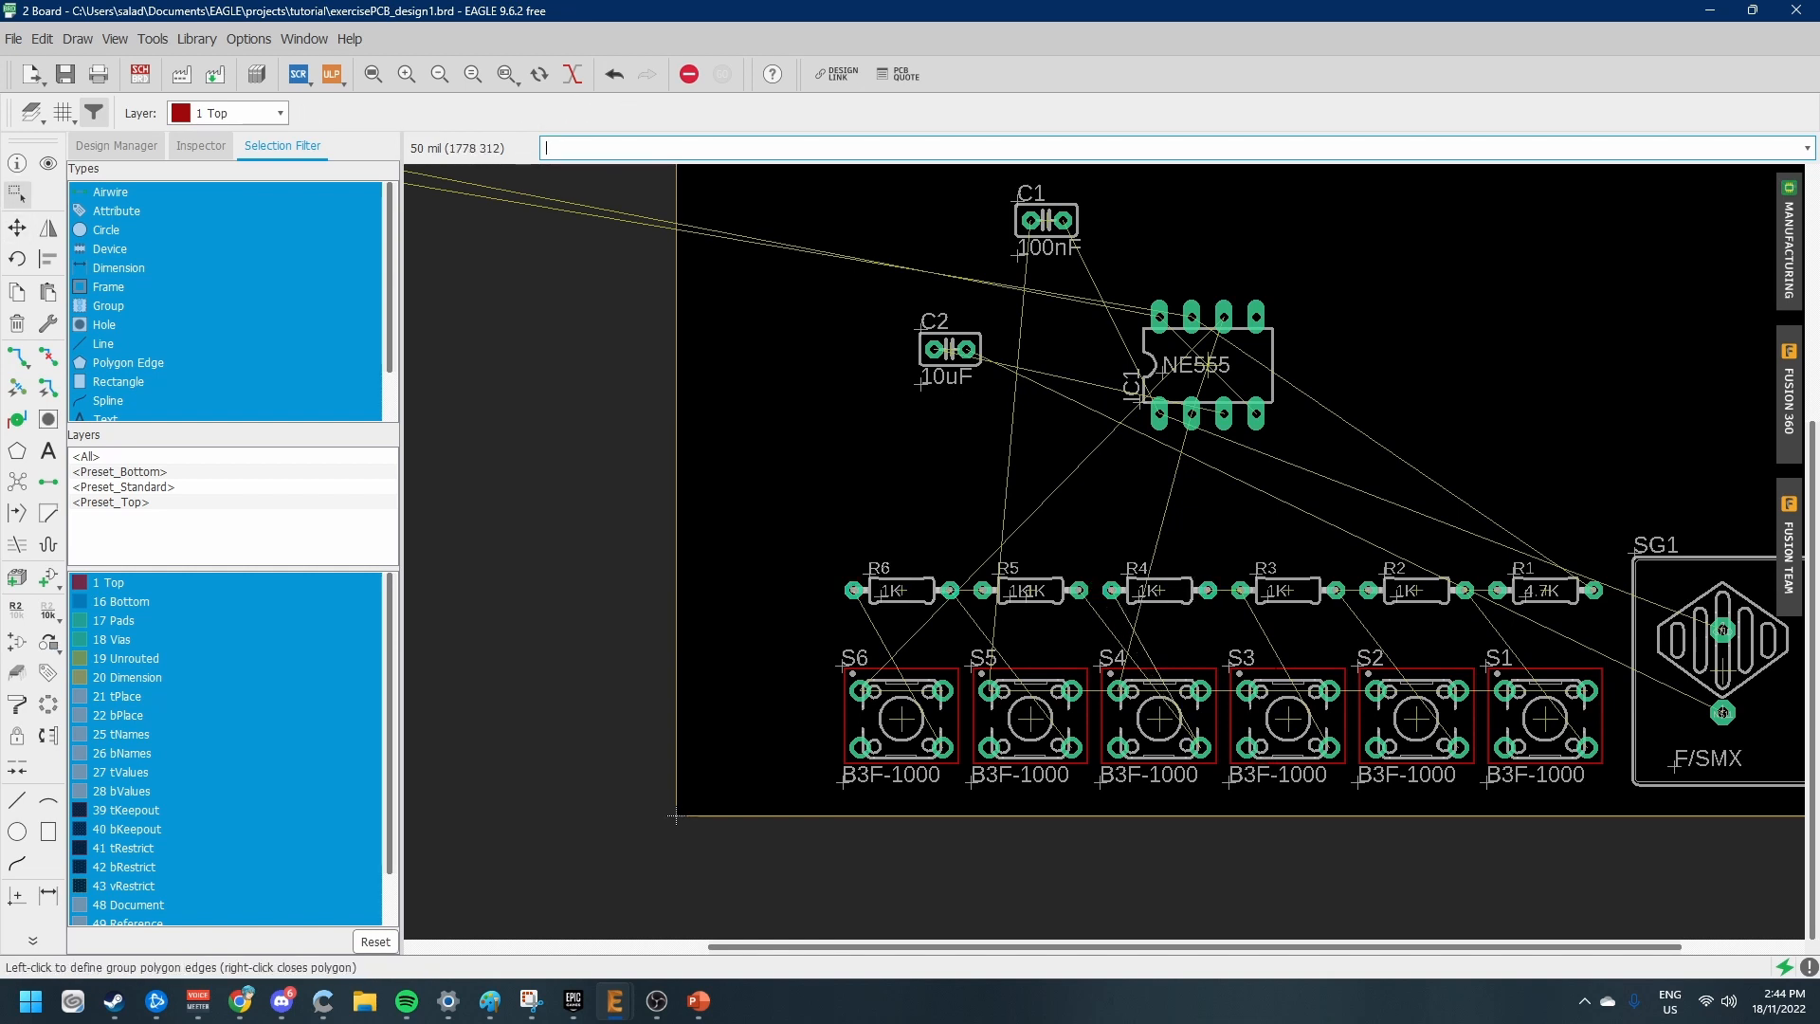
Examine how the airwires run between the resistor row, the switches and the rest of the circuit
scroll(676, 815, "down", 2)
scroll(669, 827, "up", 2)
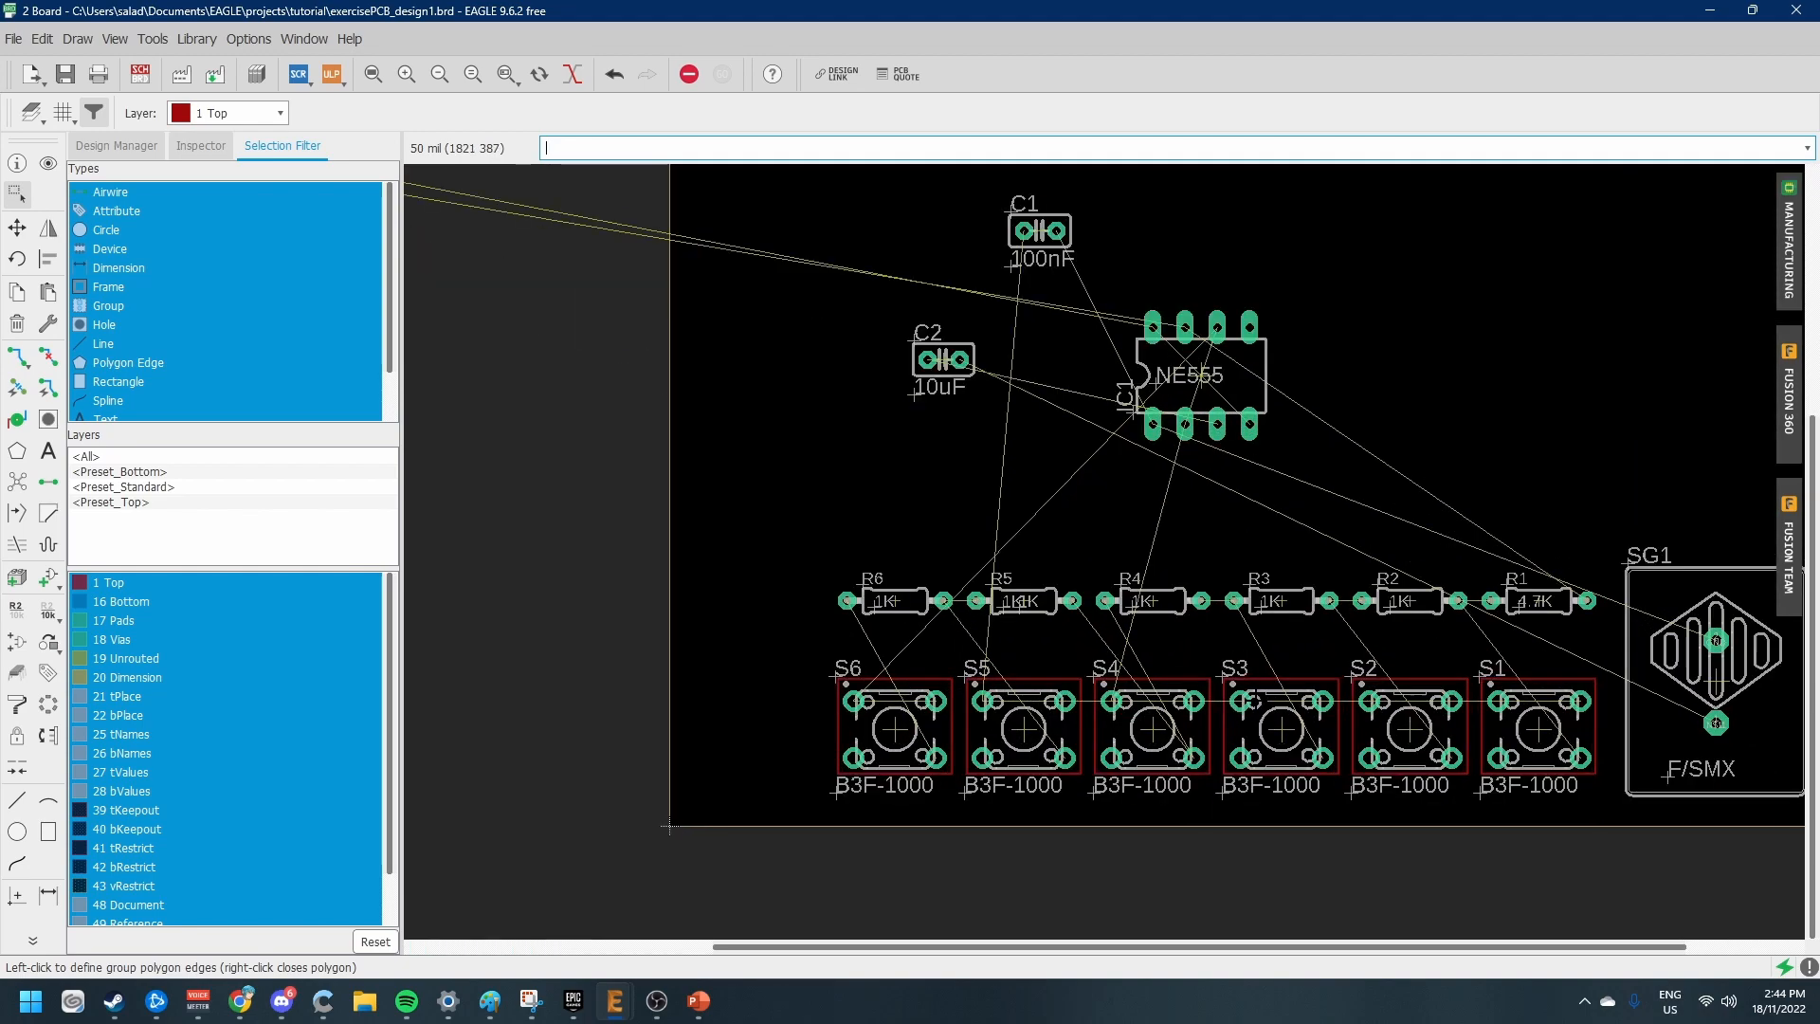
scroll(1659, 735, "up", 2)
scroll(1660, 730, "down", 5)
scroll(1733, 735, "up", 5)
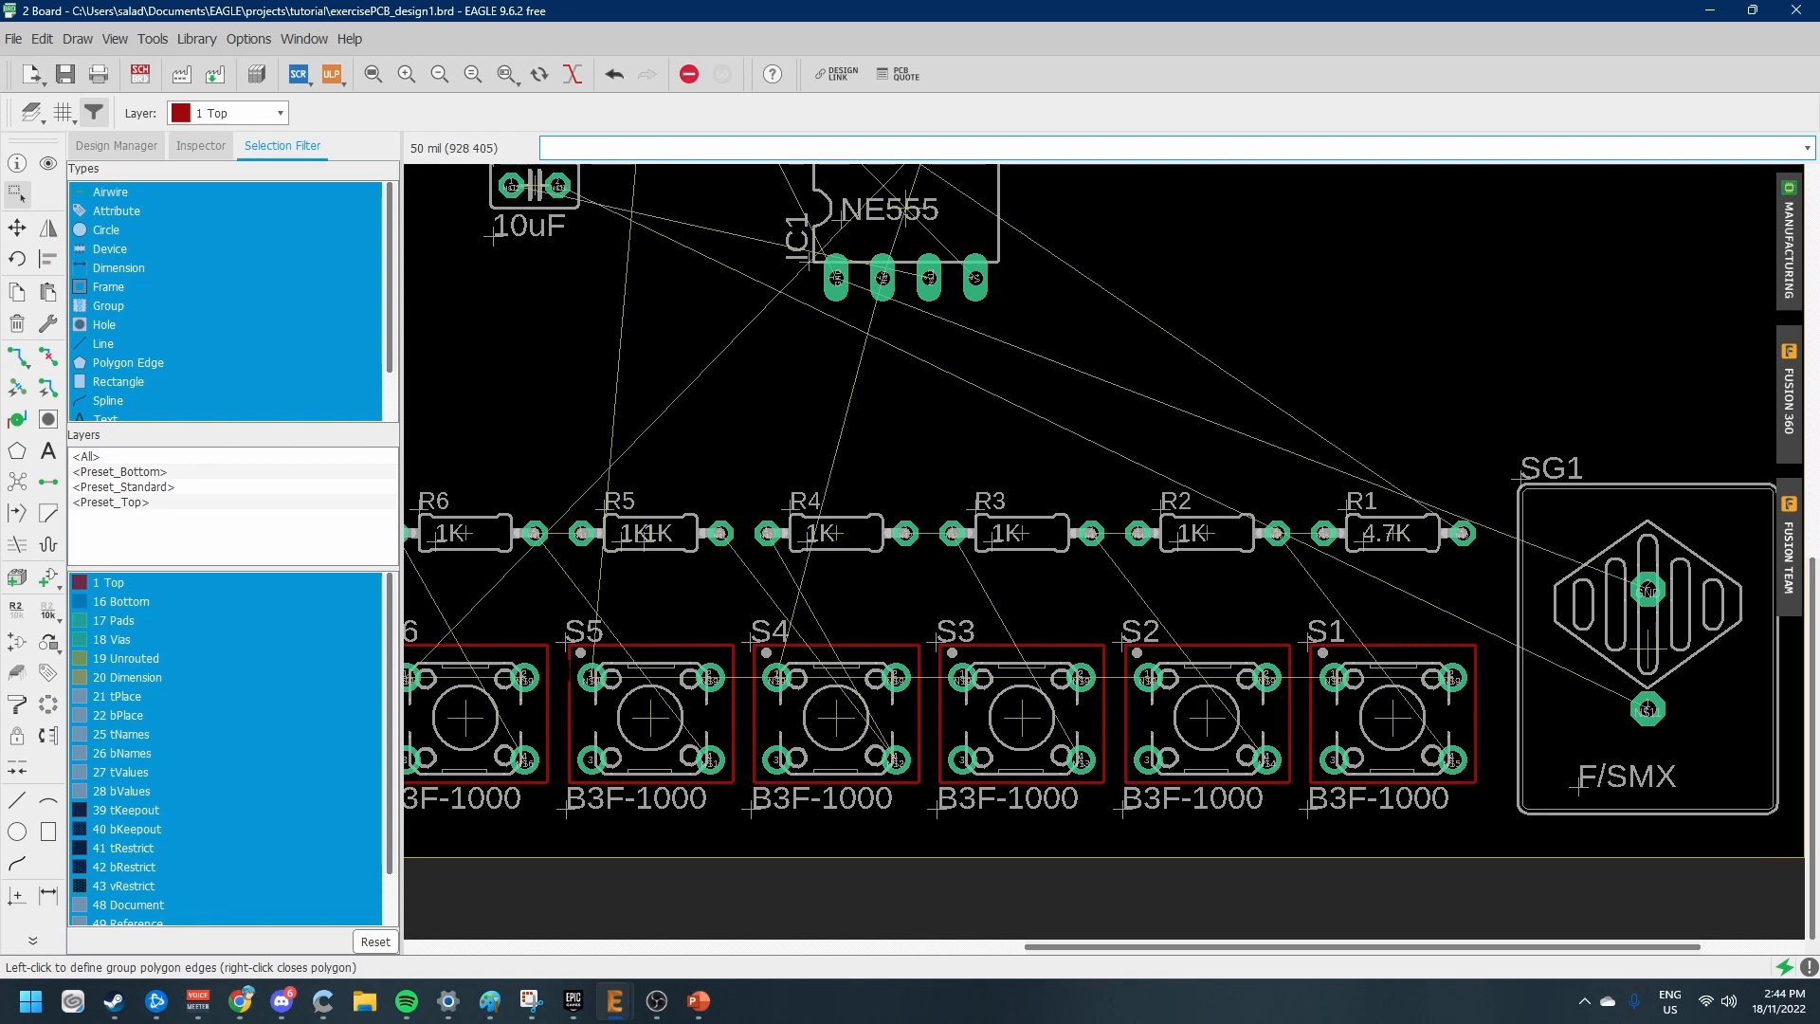
scroll(982, 588, "down", 3)
scroll(982, 588, "up", 2)
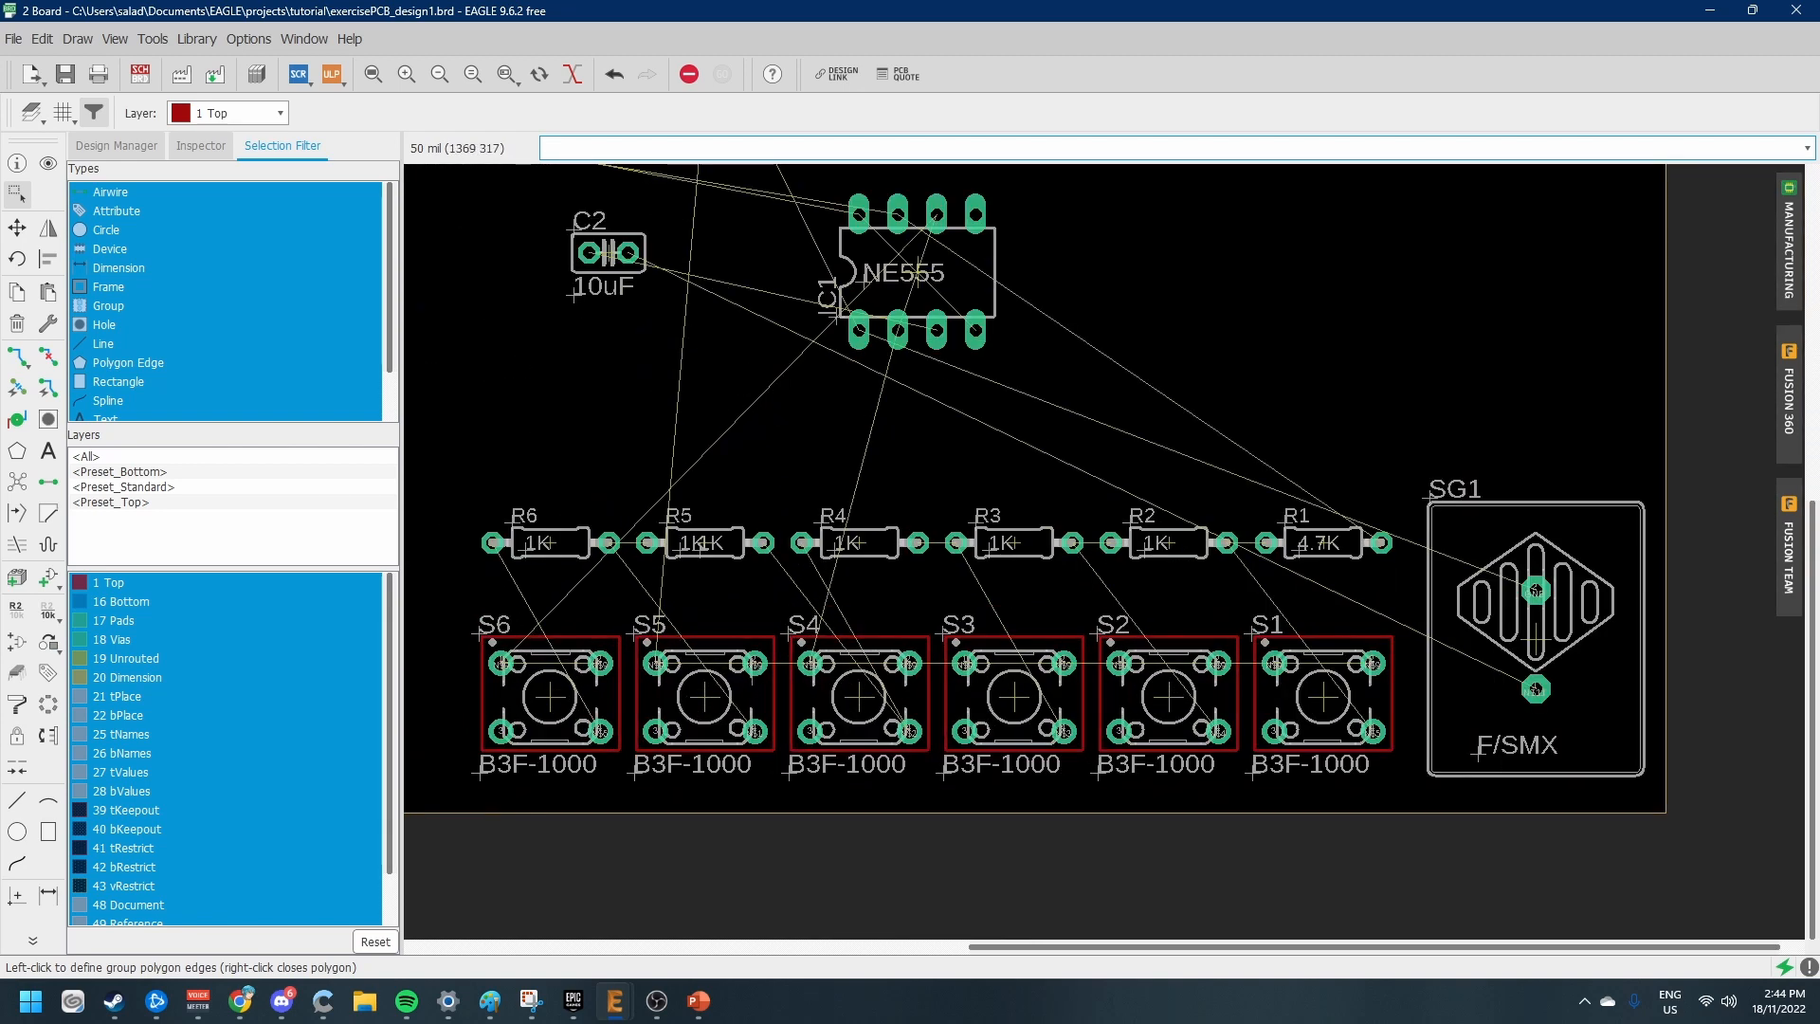
scroll(607, 645, "down", 2)
scroll(569, 626, "up", 2)
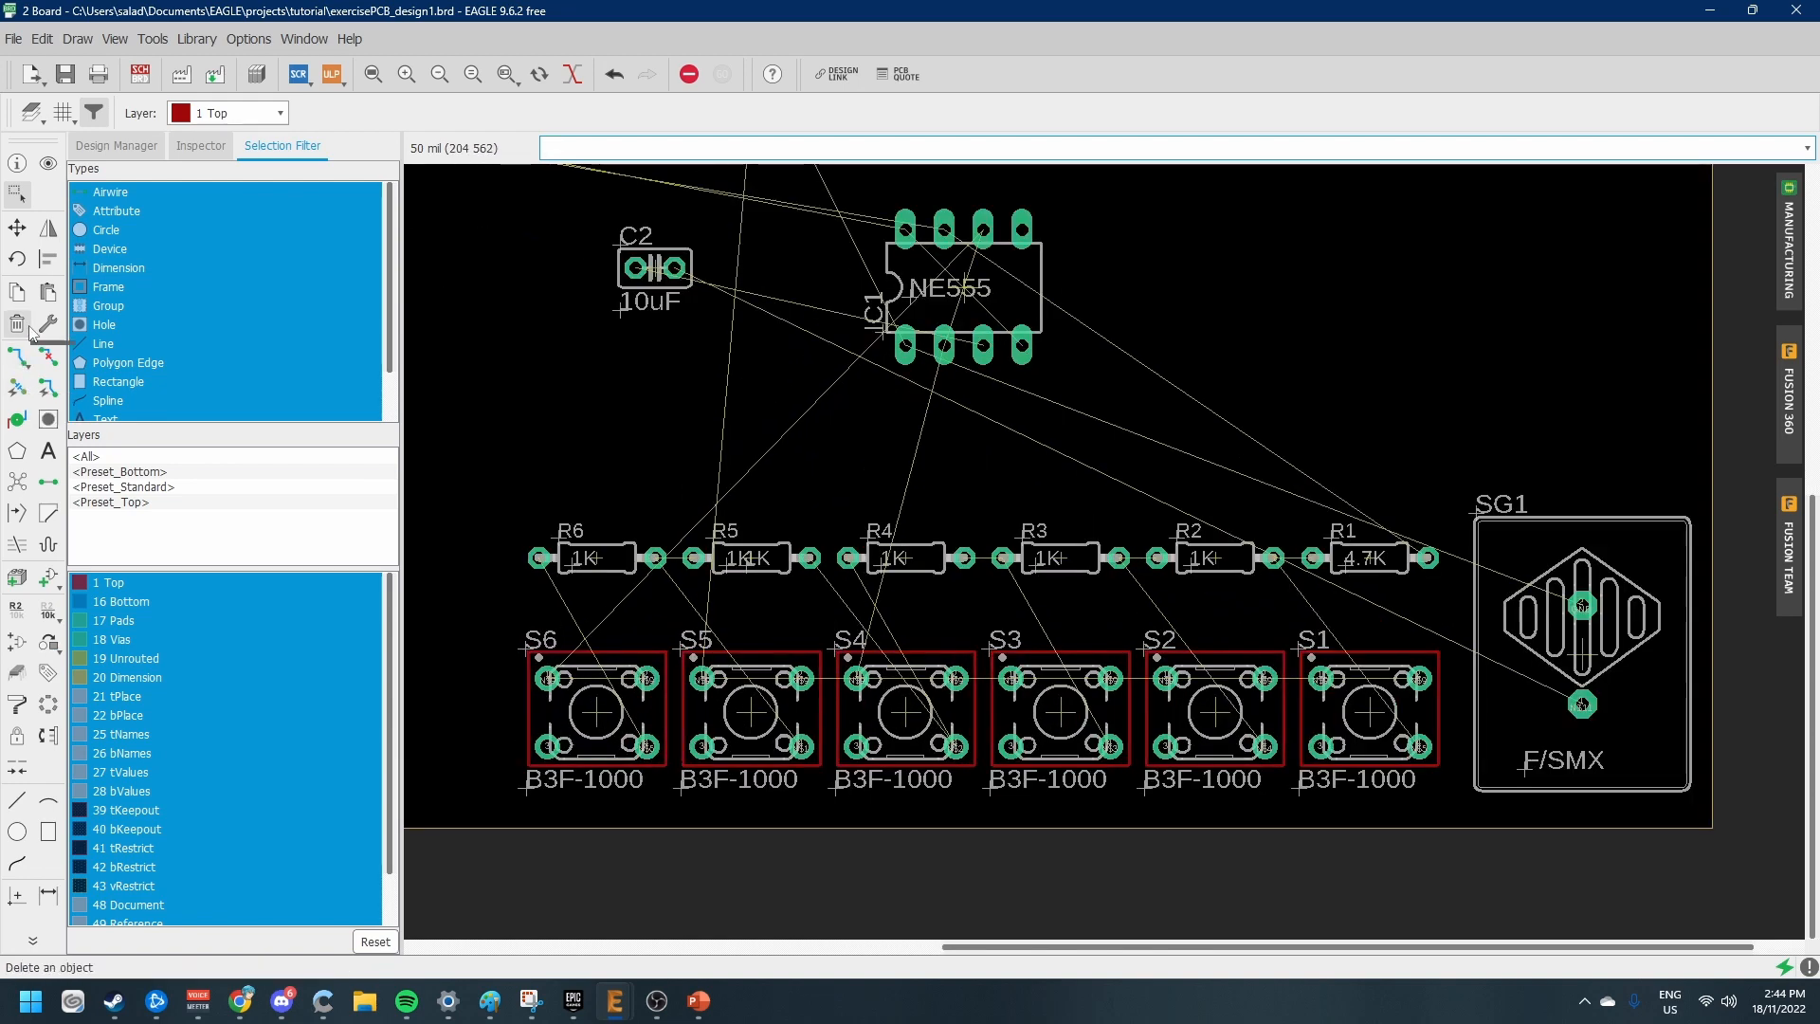
Rotate switches S1, S2 and S3 by 180 degrees each, keeping their positions in the row
left_click(17, 265)
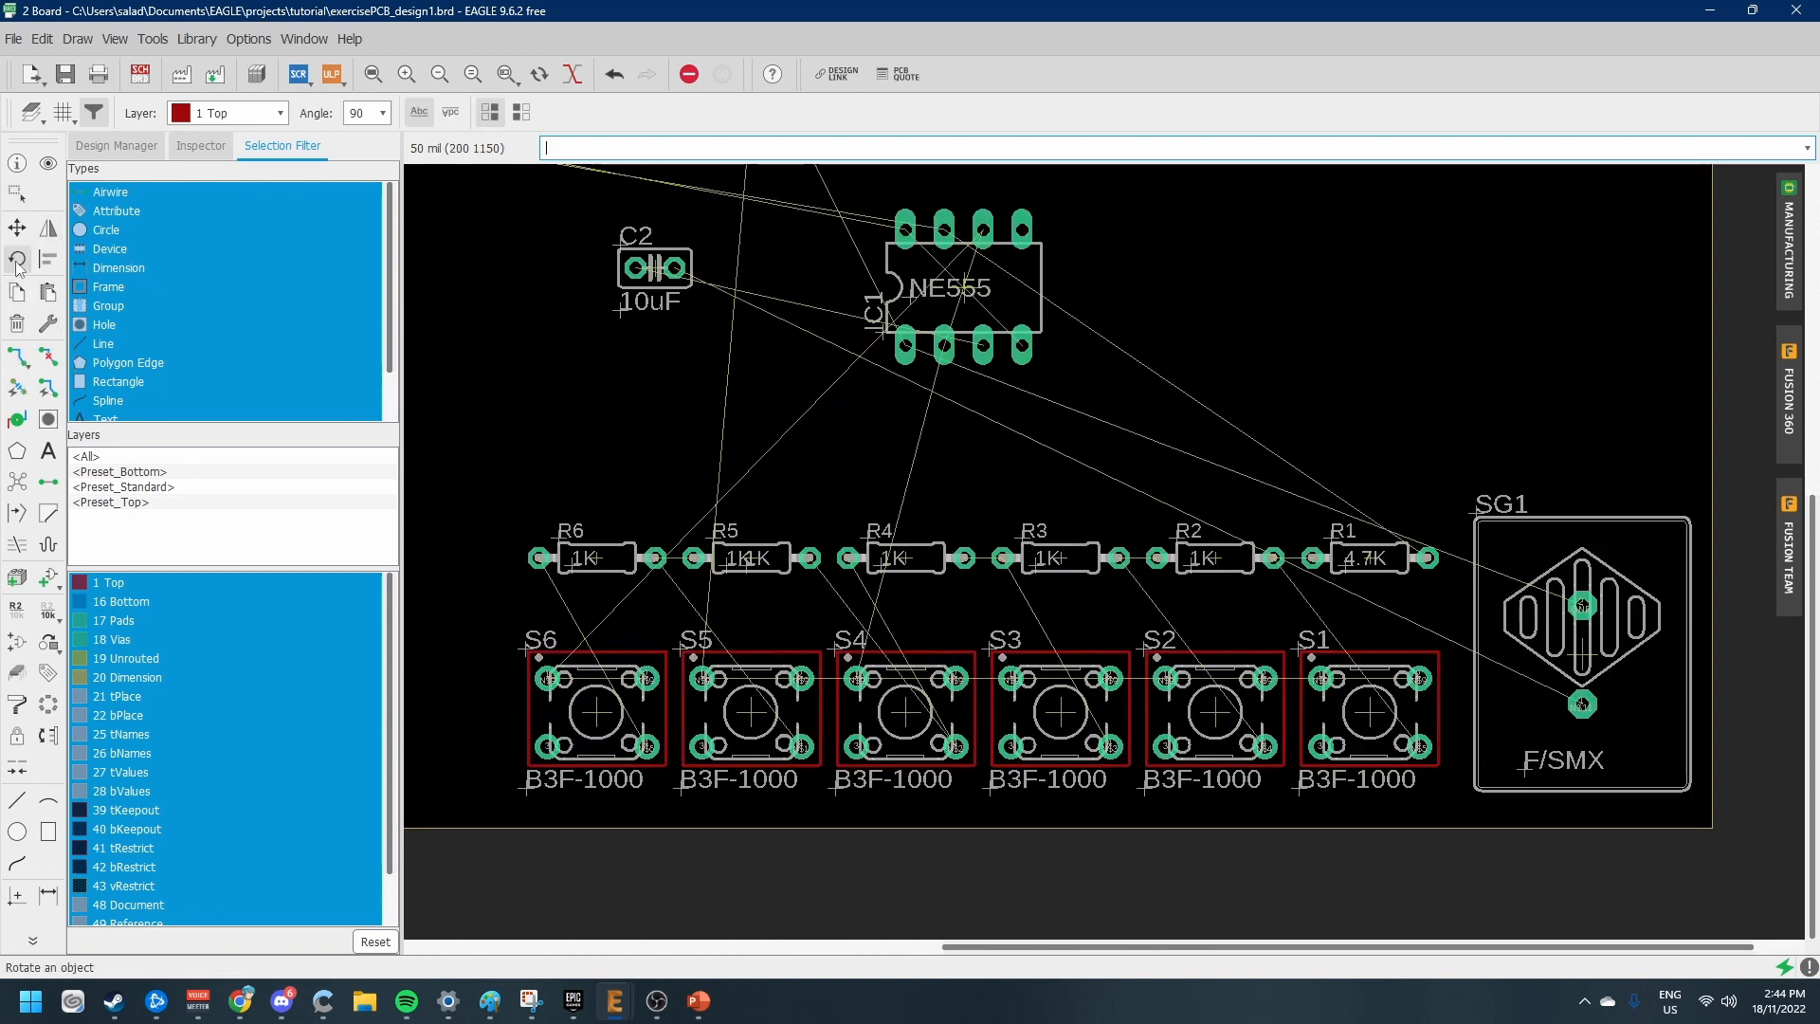
left_click(1370, 711)
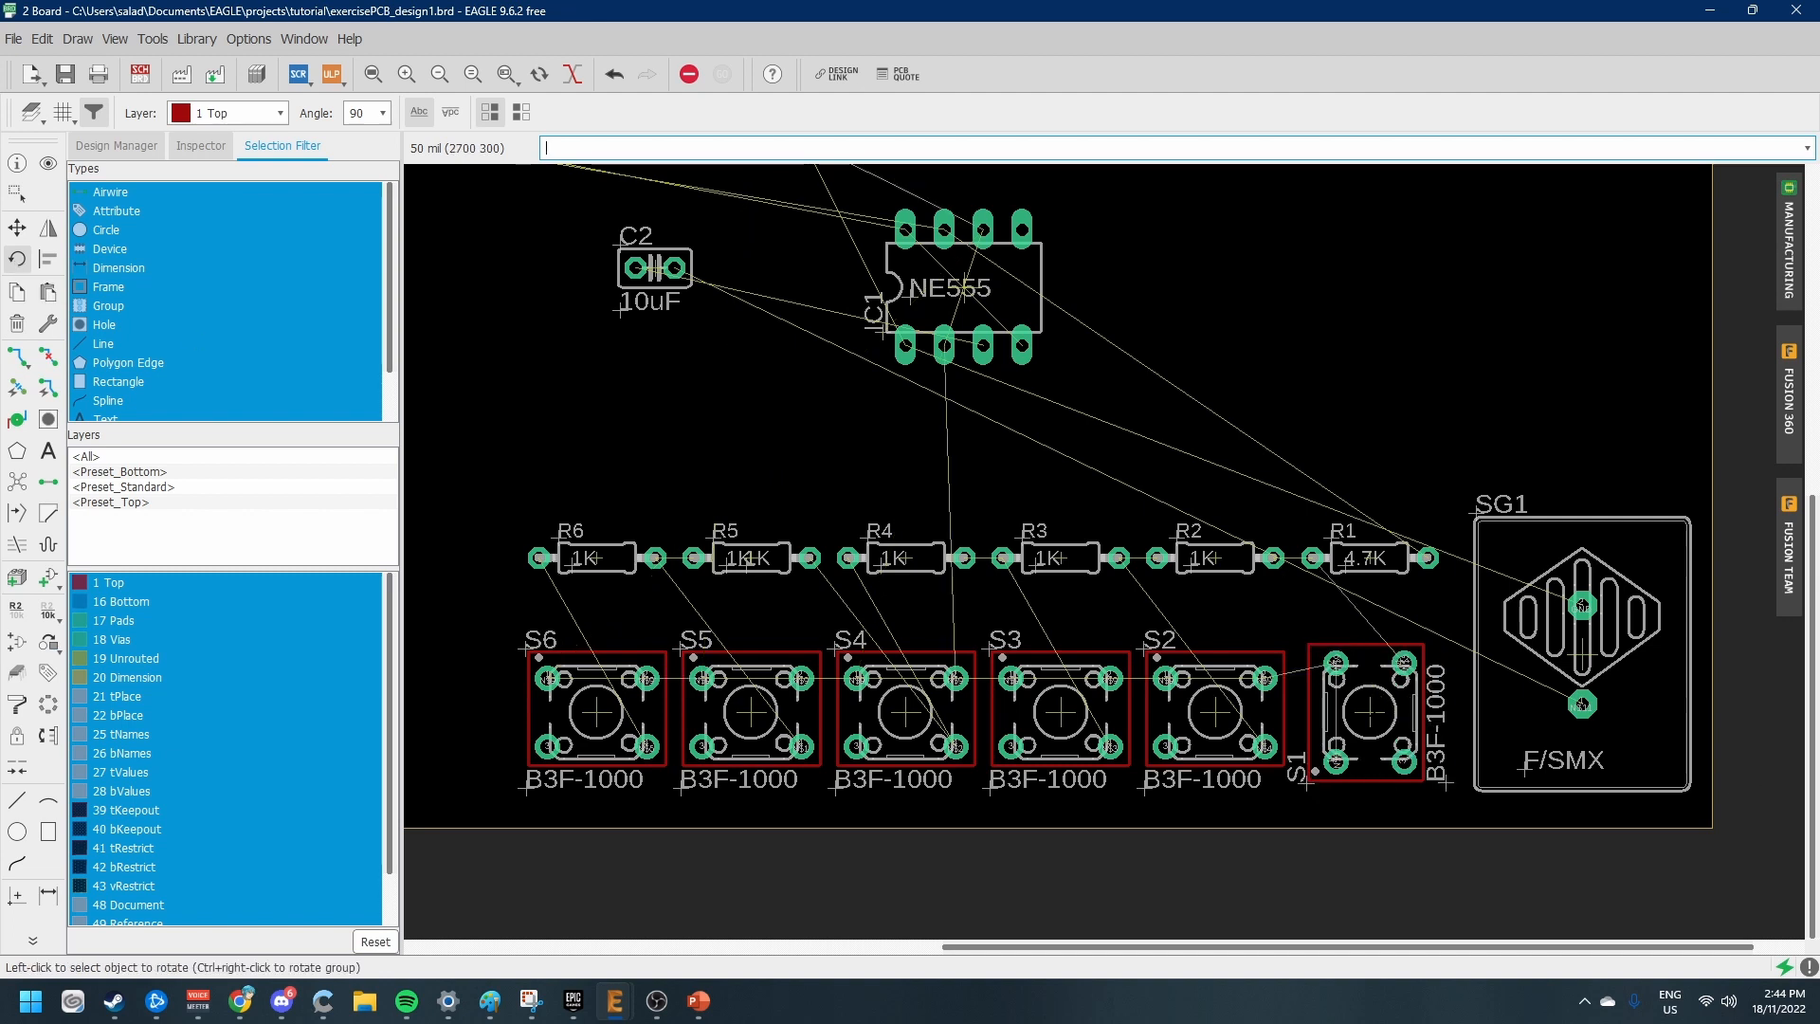
left_click(1370, 711)
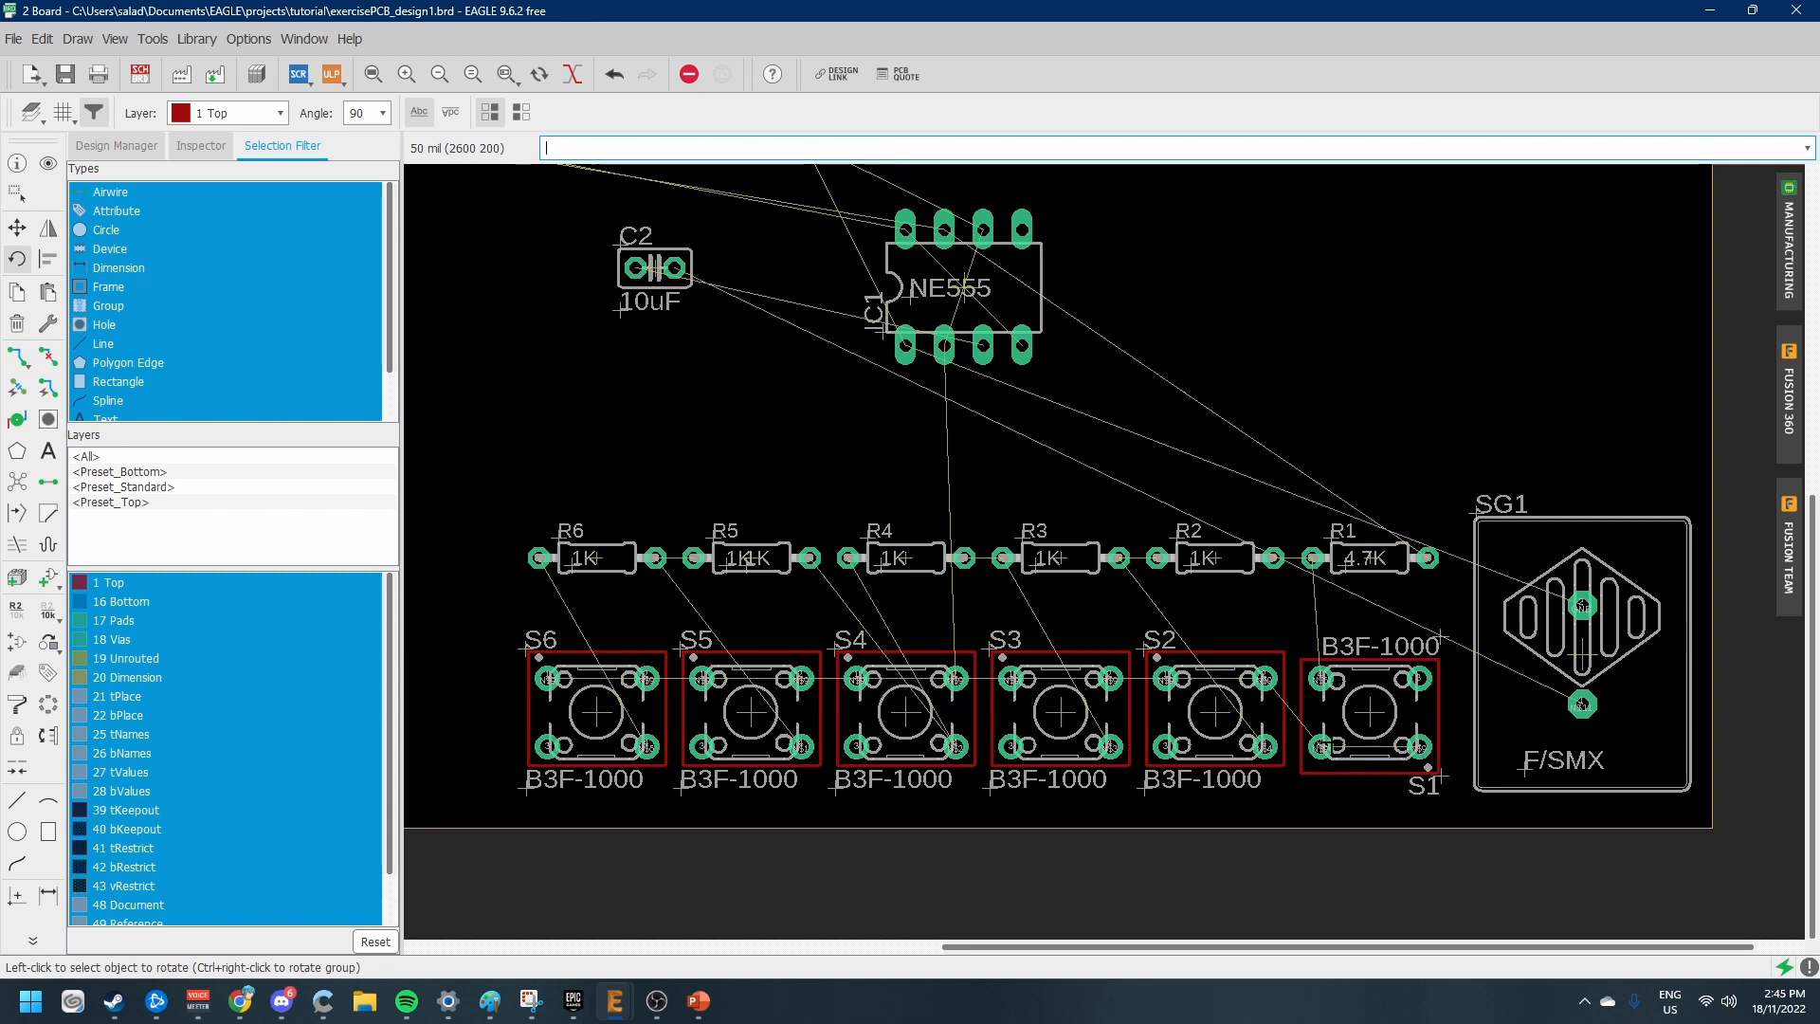
left_click(1215, 711)
left_click(1214, 711)
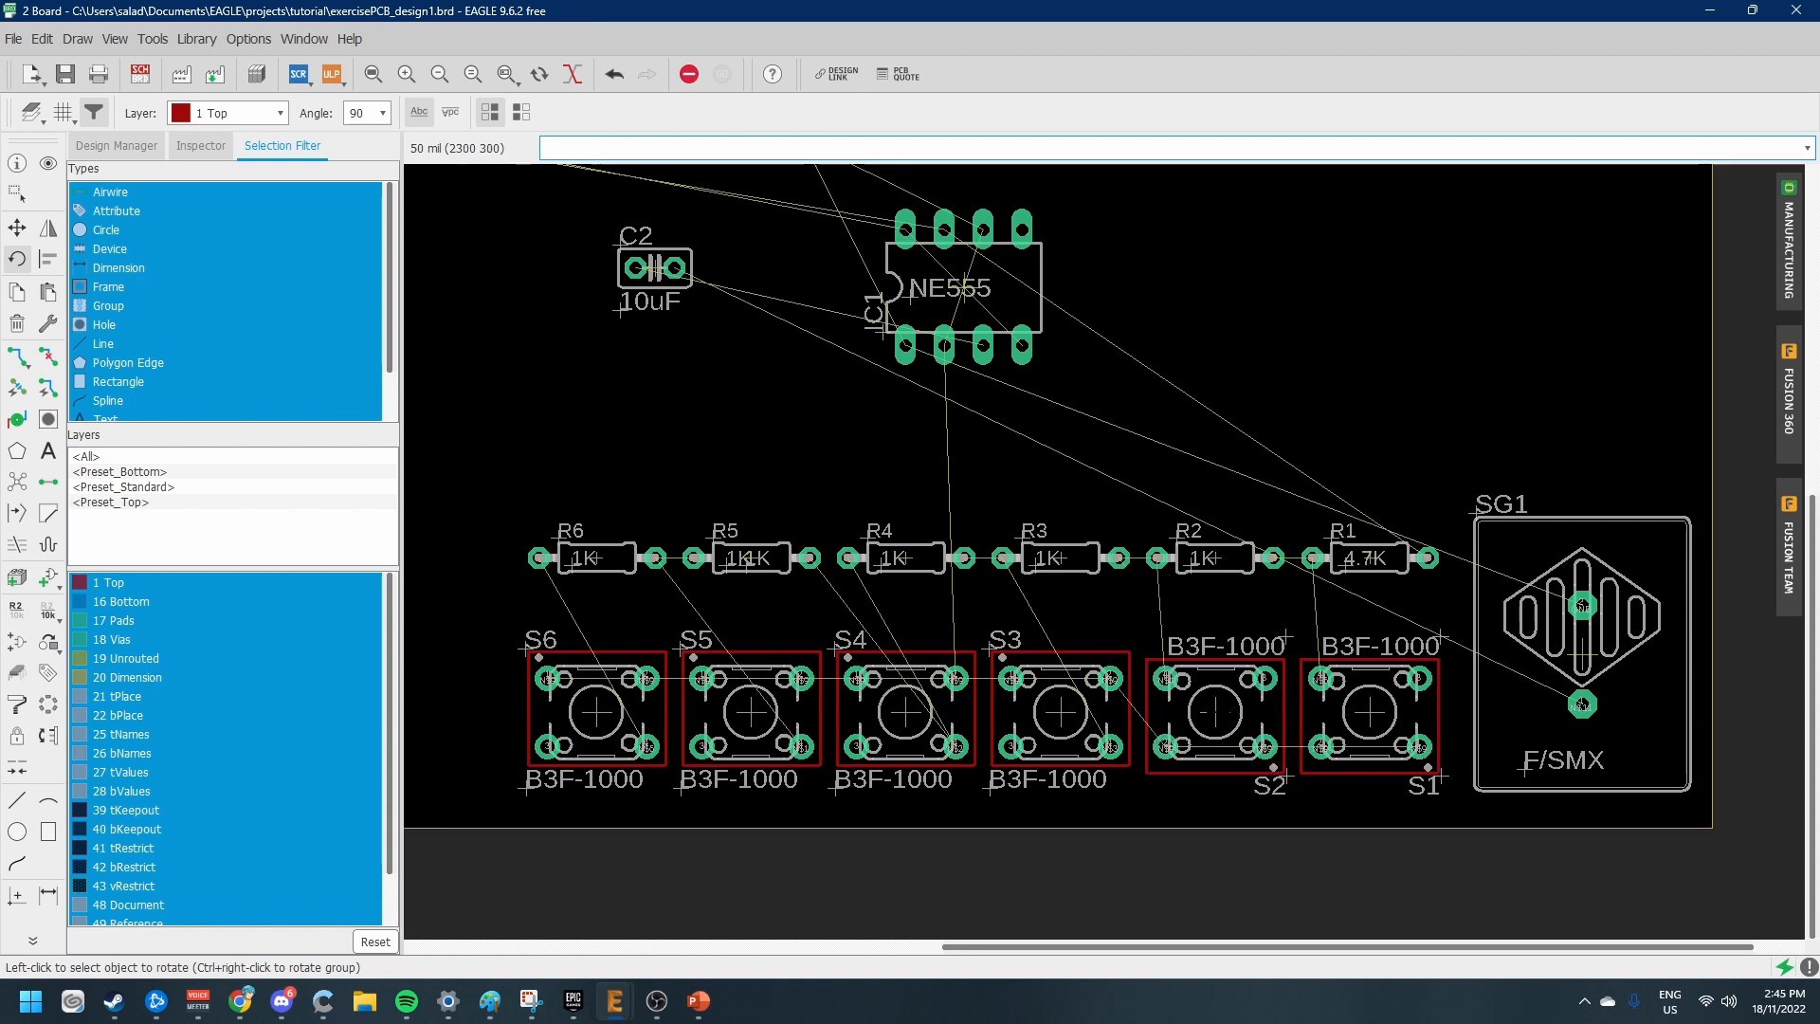
left_click(1060, 711)
left_click(1060, 711)
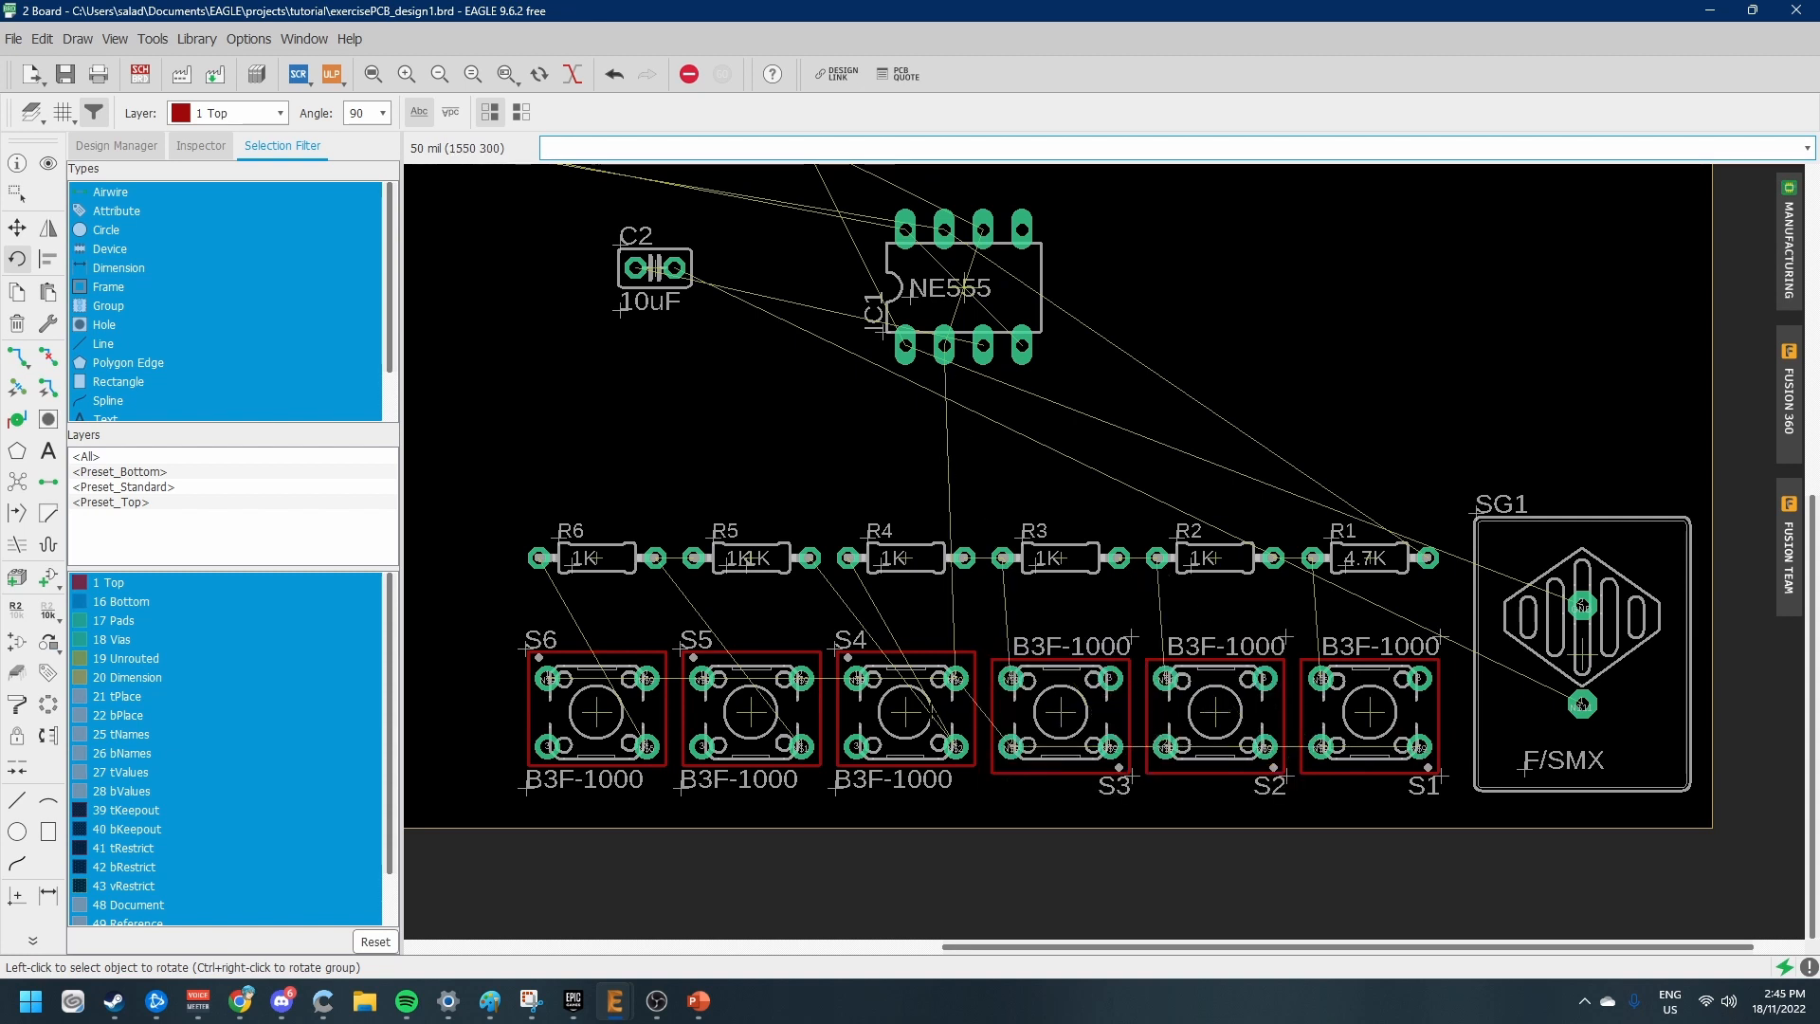
Rotate switches S4, S5 and S6 by 180 degrees each to match the rotated switches beside them
left_click(906, 711)
left_click(906, 711)
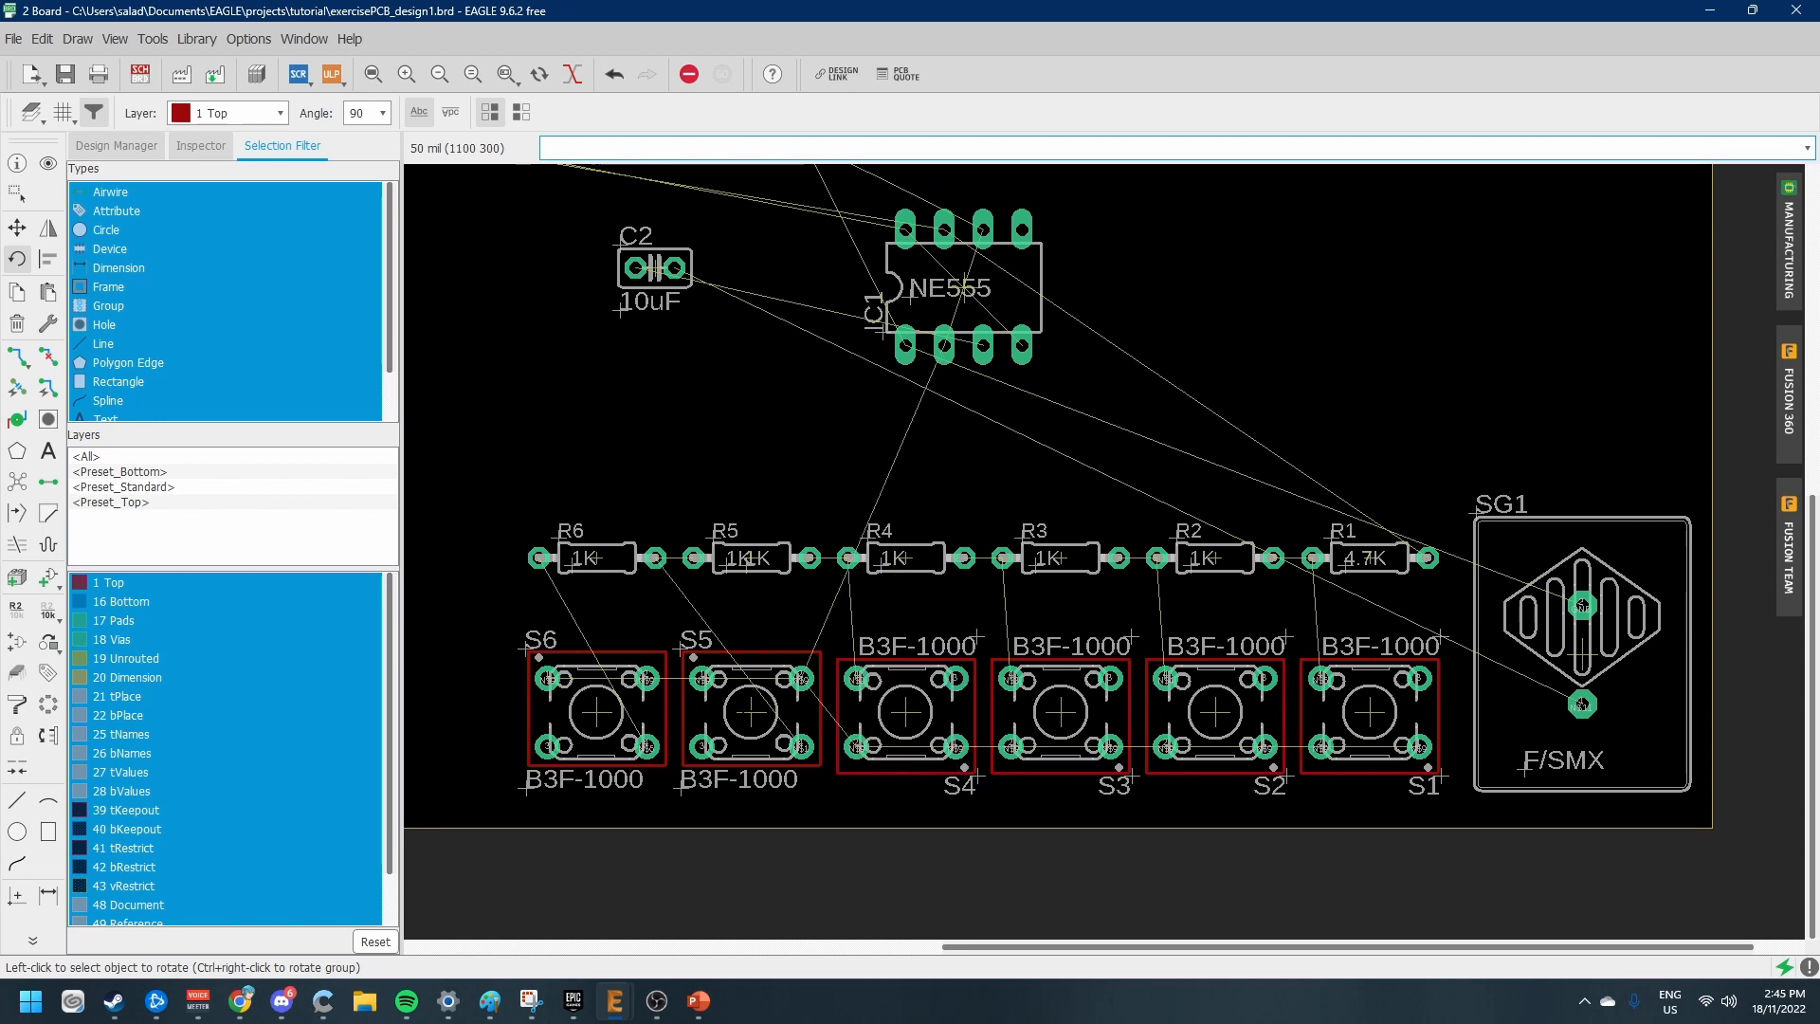
left_click(751, 711)
left_click(750, 712)
left_click(595, 711)
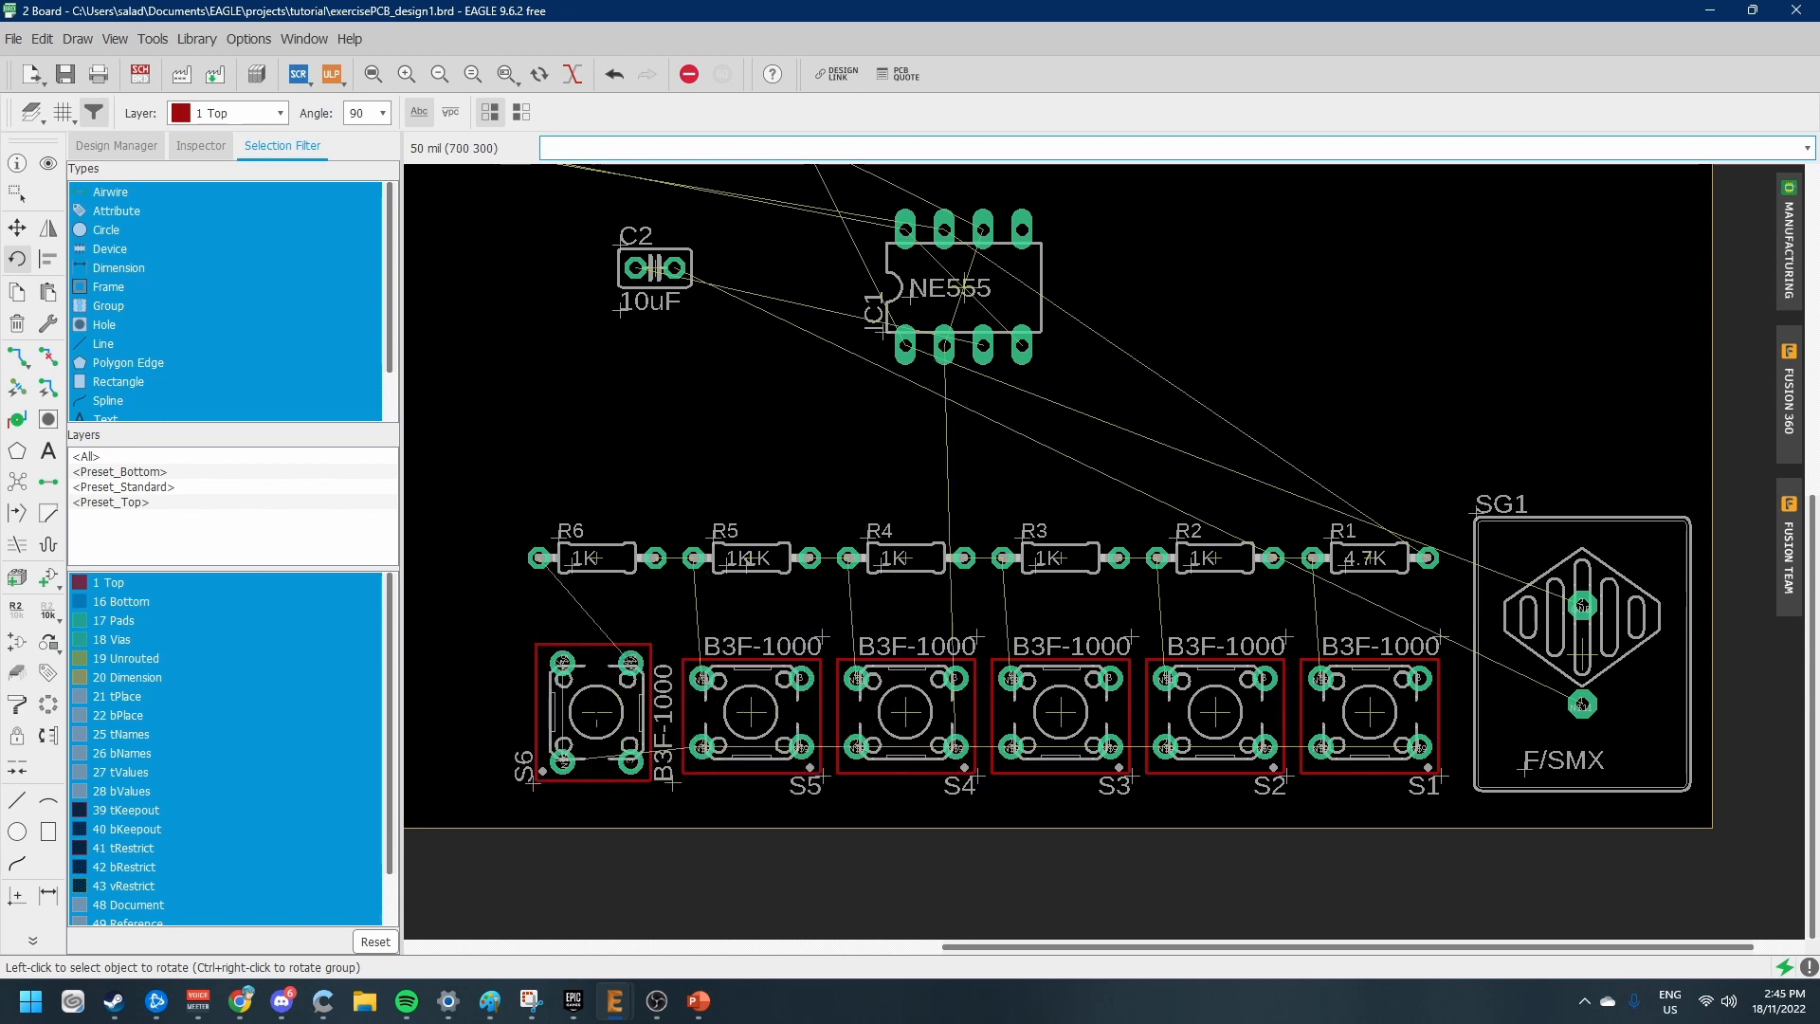
left_click(596, 711)
Try to rotate the NE555 chip IC1 by 180 degrees
scroll(1043, 630, "down", 3)
scroll(993, 482, "up", 1)
scroll(1081, 527, "up", 3)
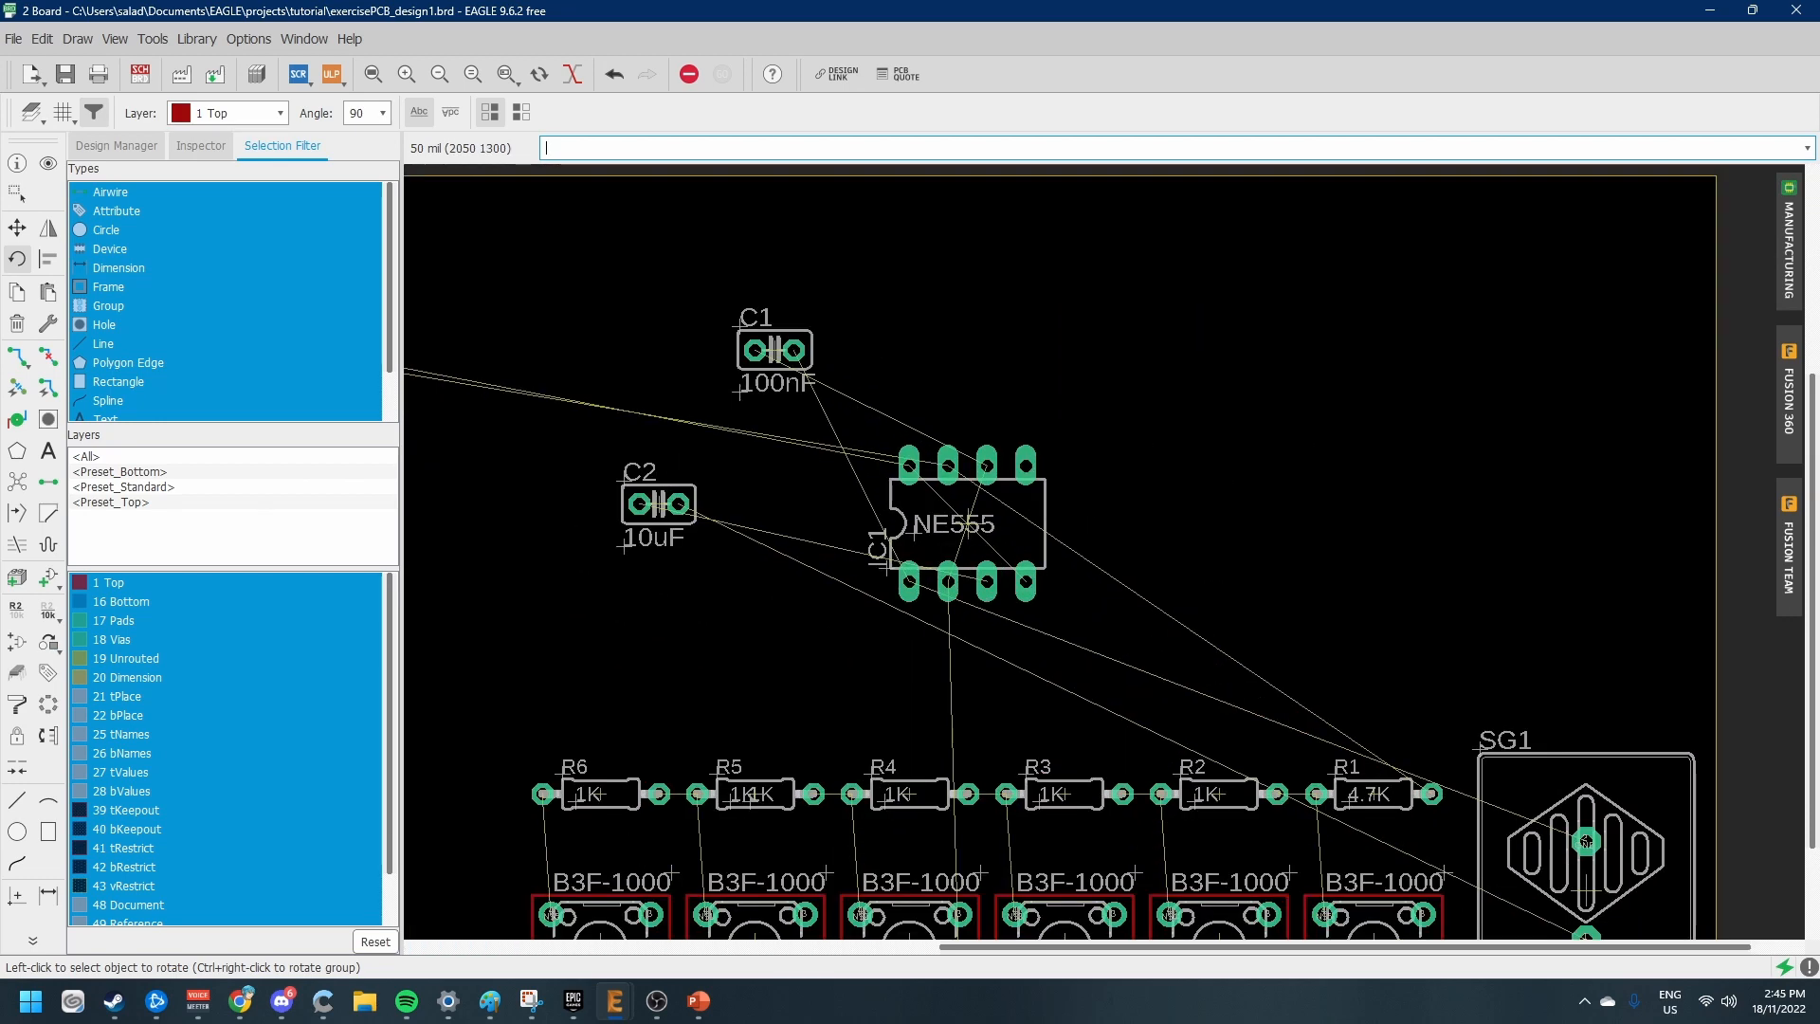
scroll(1060, 557, "down", 4)
scroll(1060, 557, "up", 4)
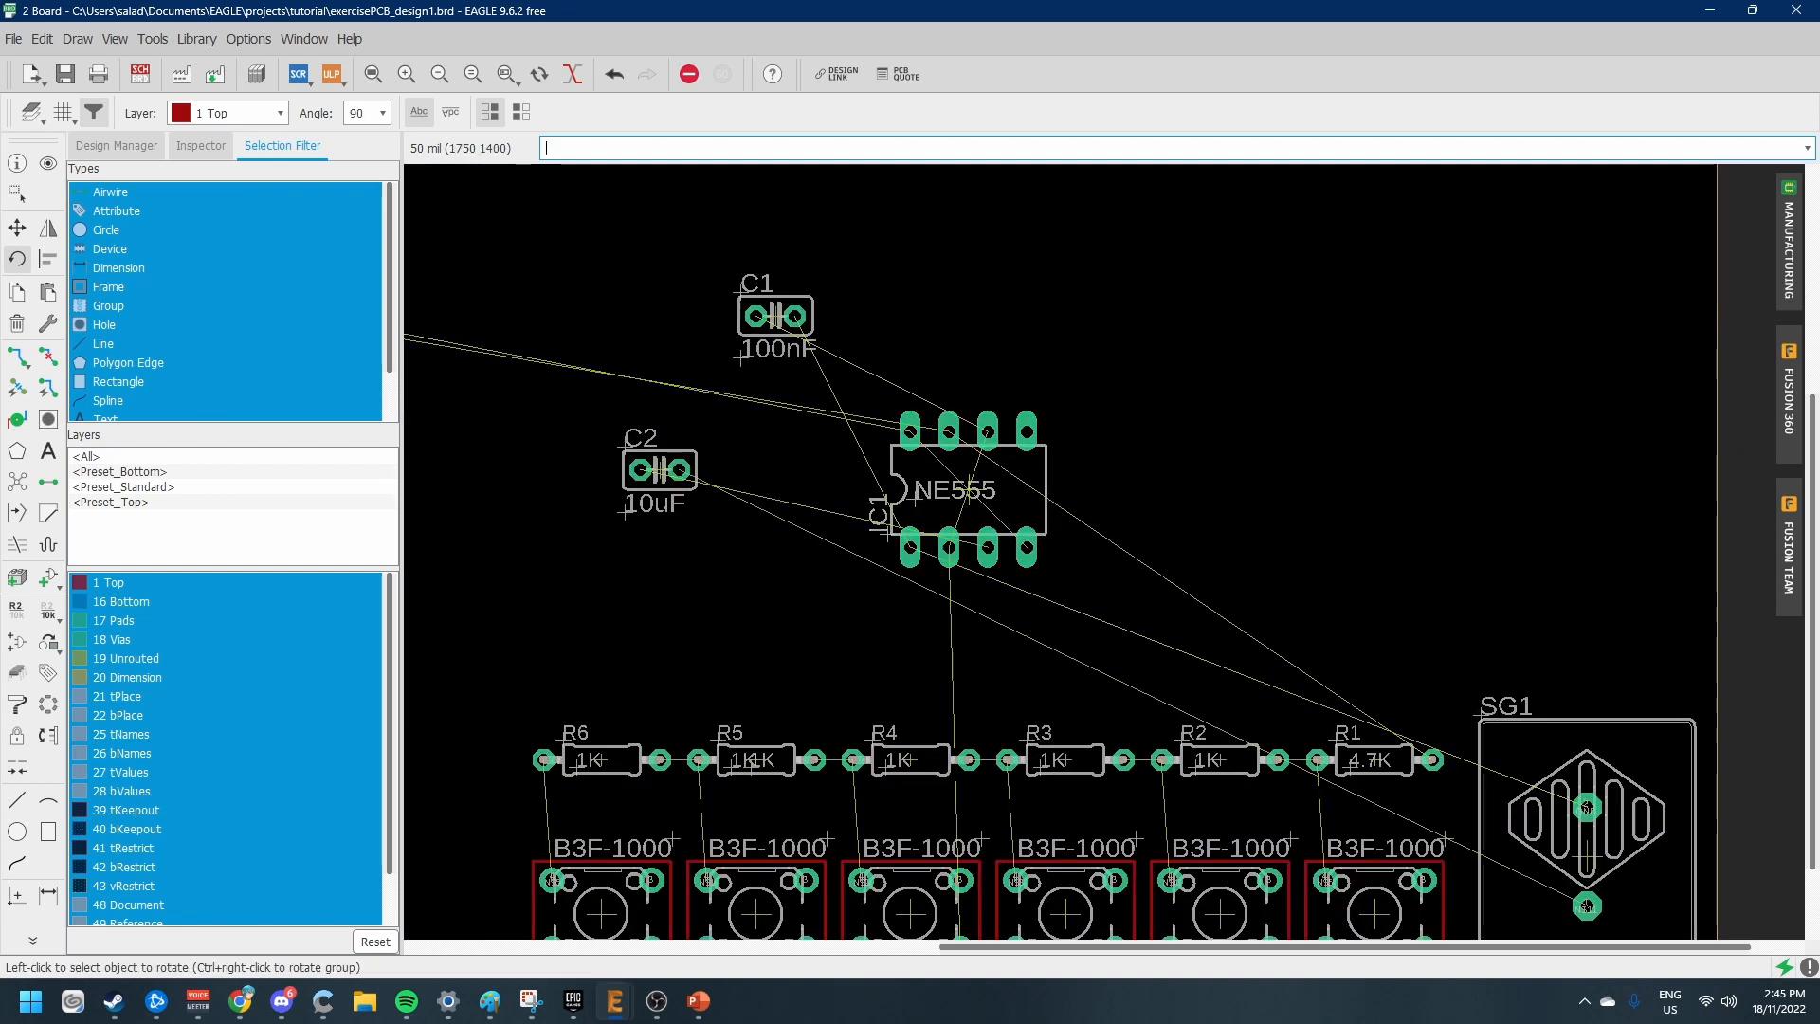
left_click_drag(947, 472, 950, 470)
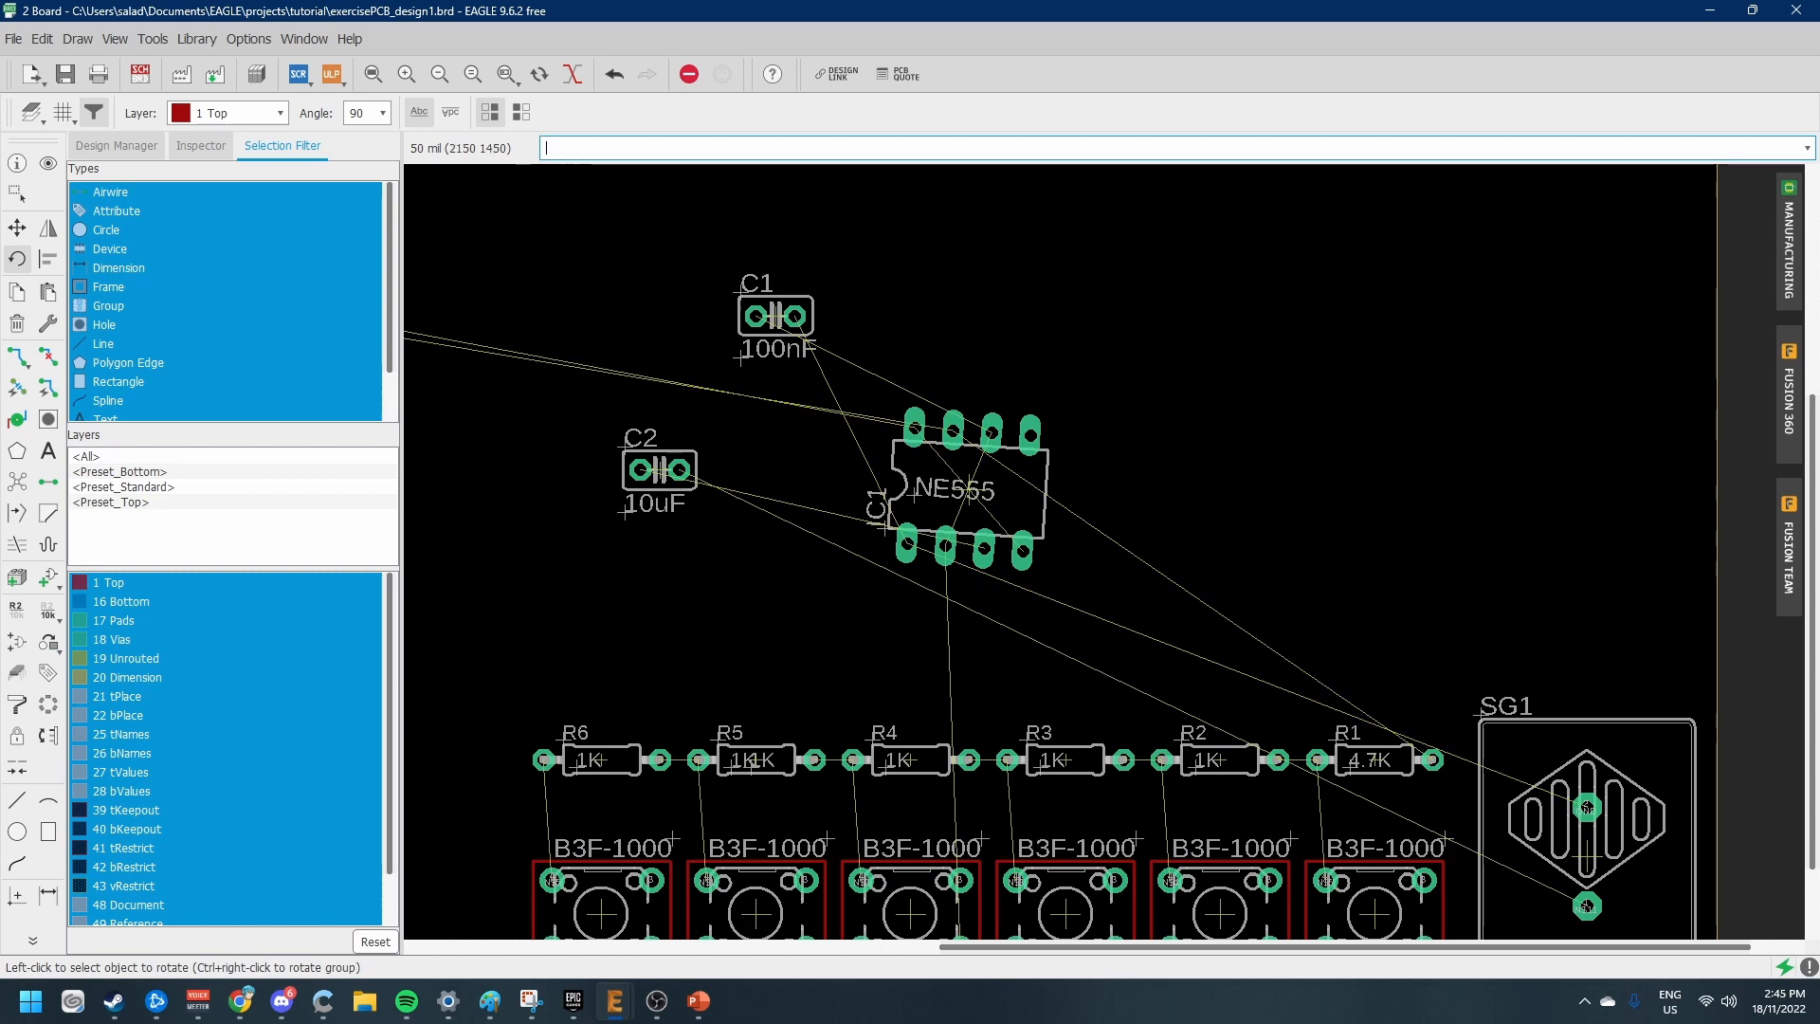
left_click(959, 492)
left_click(959, 491)
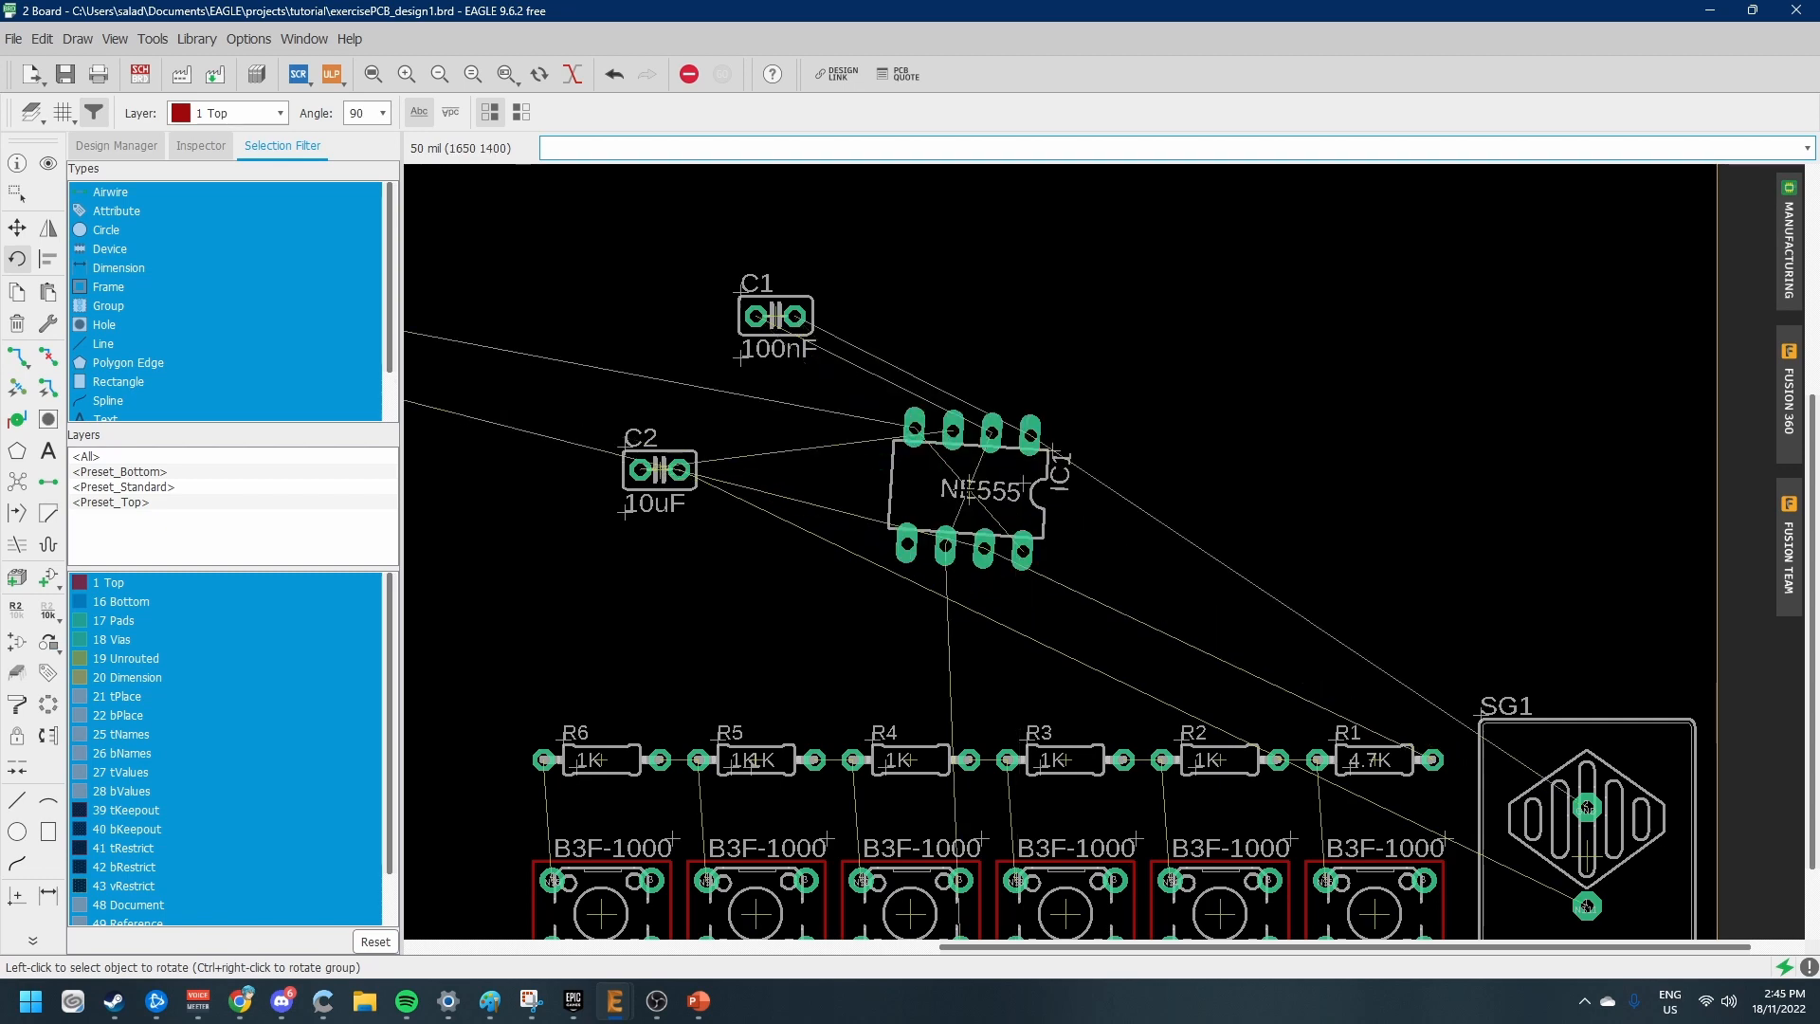
left_click_drag(968, 490, 1008, 528)
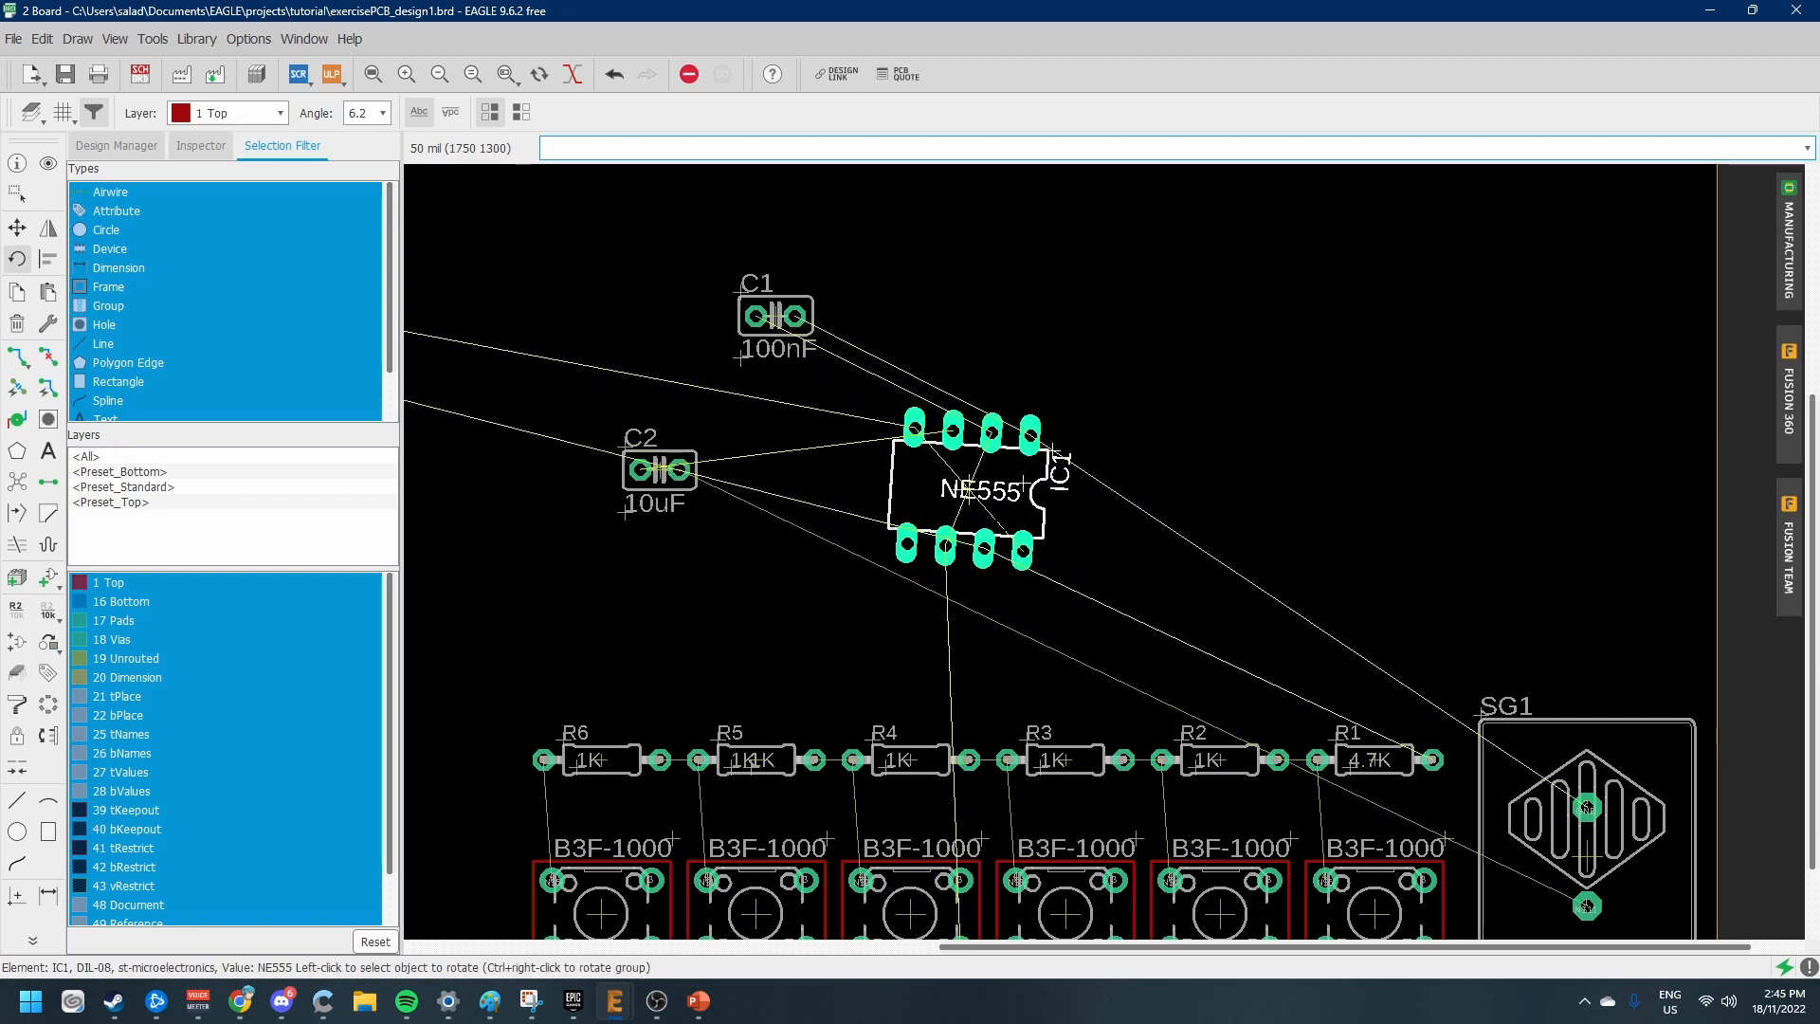
mouse_move(882, 527)
left_mouse_down()
mouse_move(876, 512)
mouse_move(880, 527)
left_mouse_up()
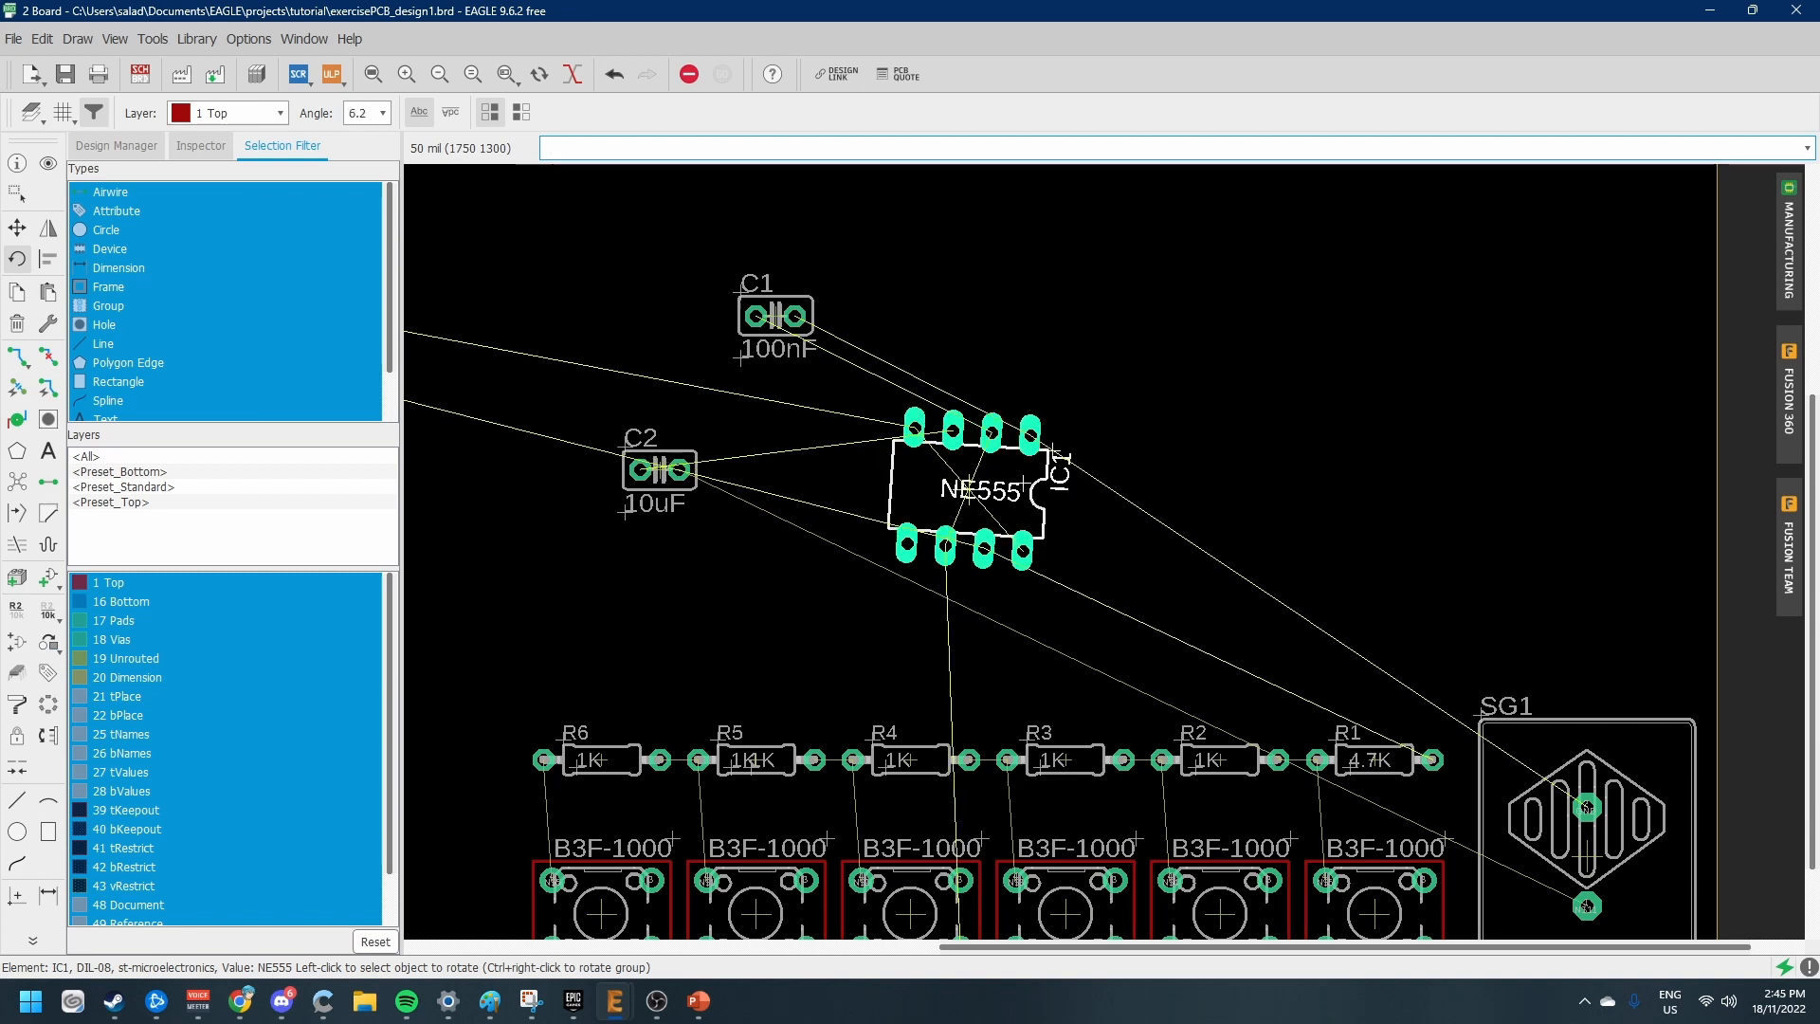
Undo the recent rotations of IC1 along with the last rotation of switch S6
key("ctrl+z")
key("ctrl+z")
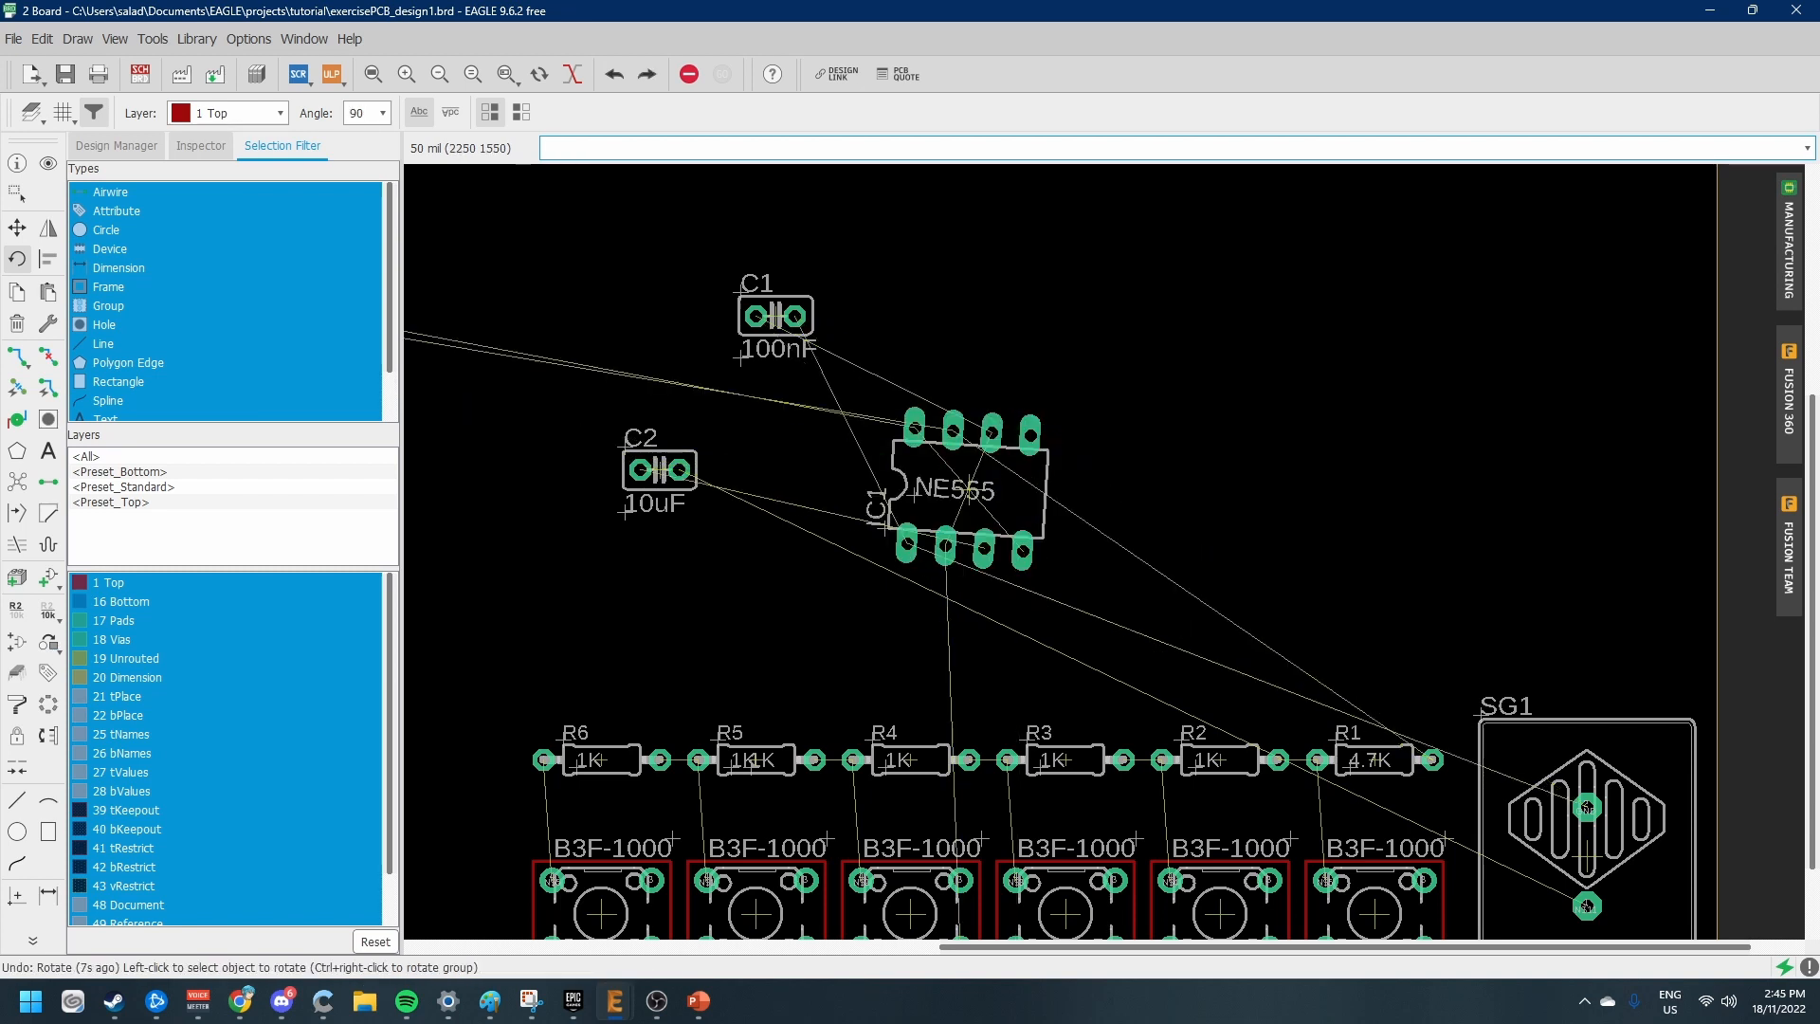
key("ctrl+z")
key("ctrl+z")
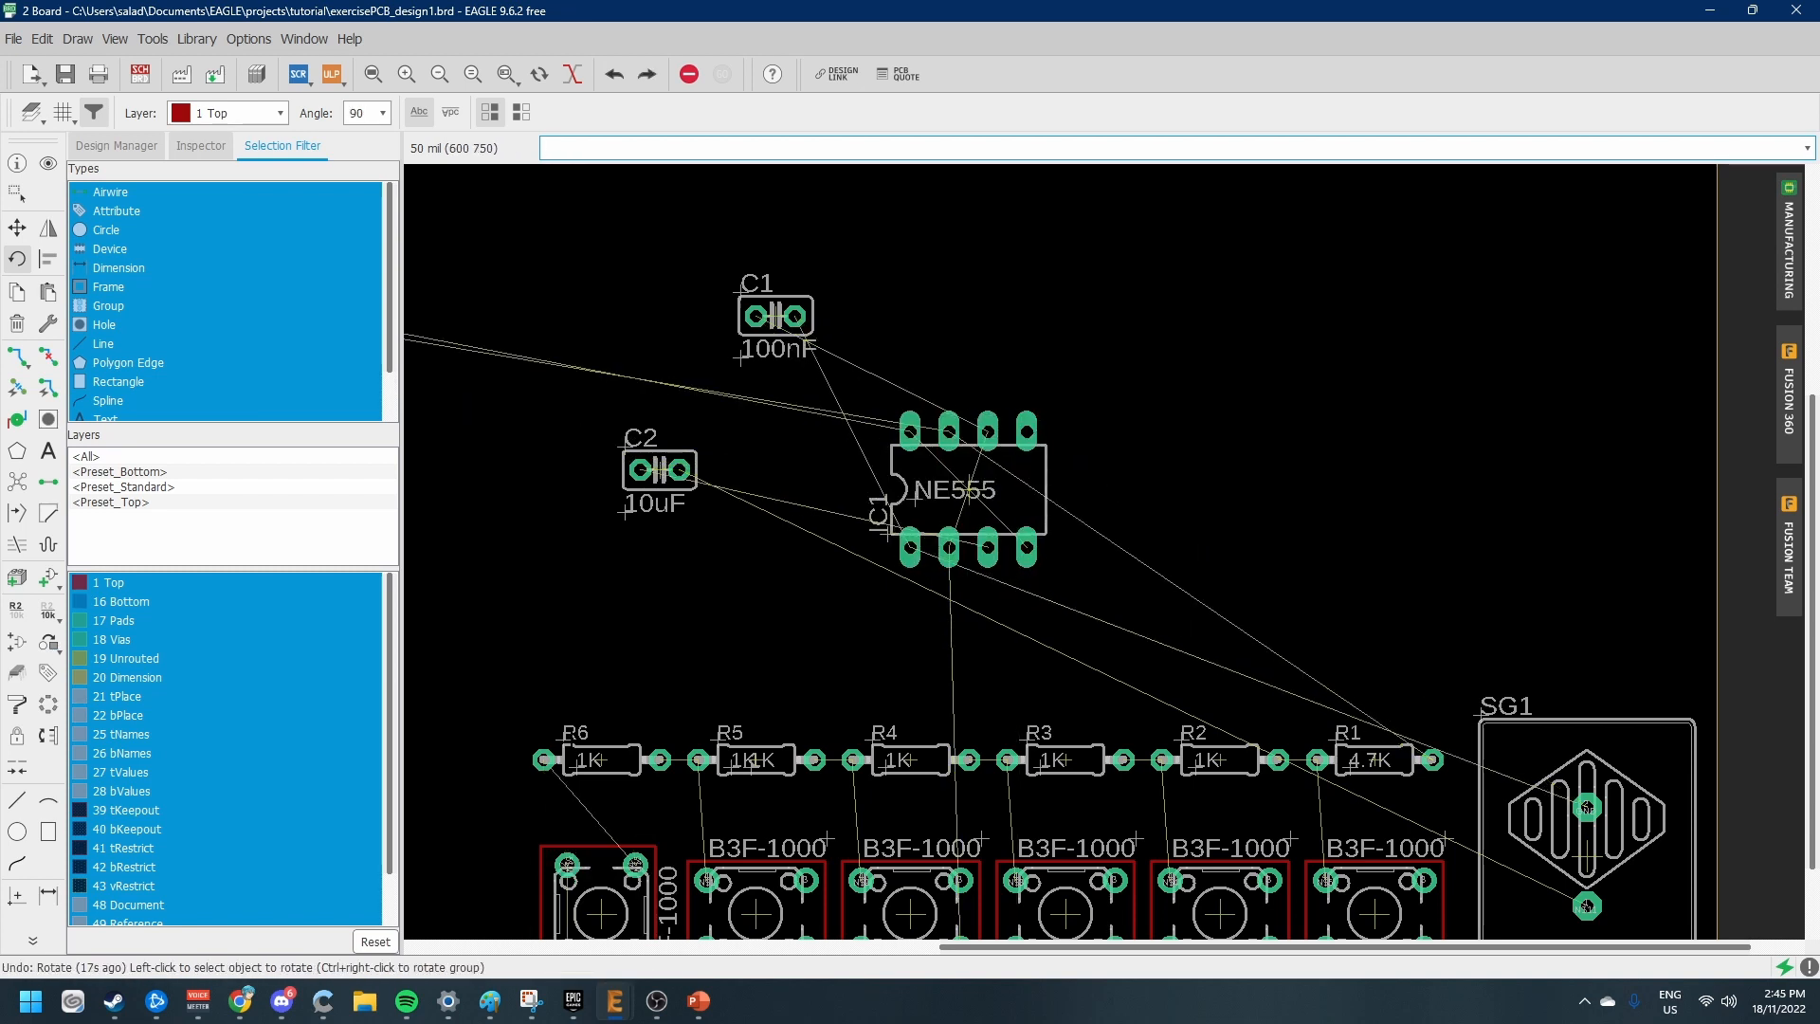
Rotate switch S6 a further 90 degrees so it matches the other switches
scroll(577, 806, "down", 2)
scroll(591, 872, "up", 2)
left_click(592, 882)
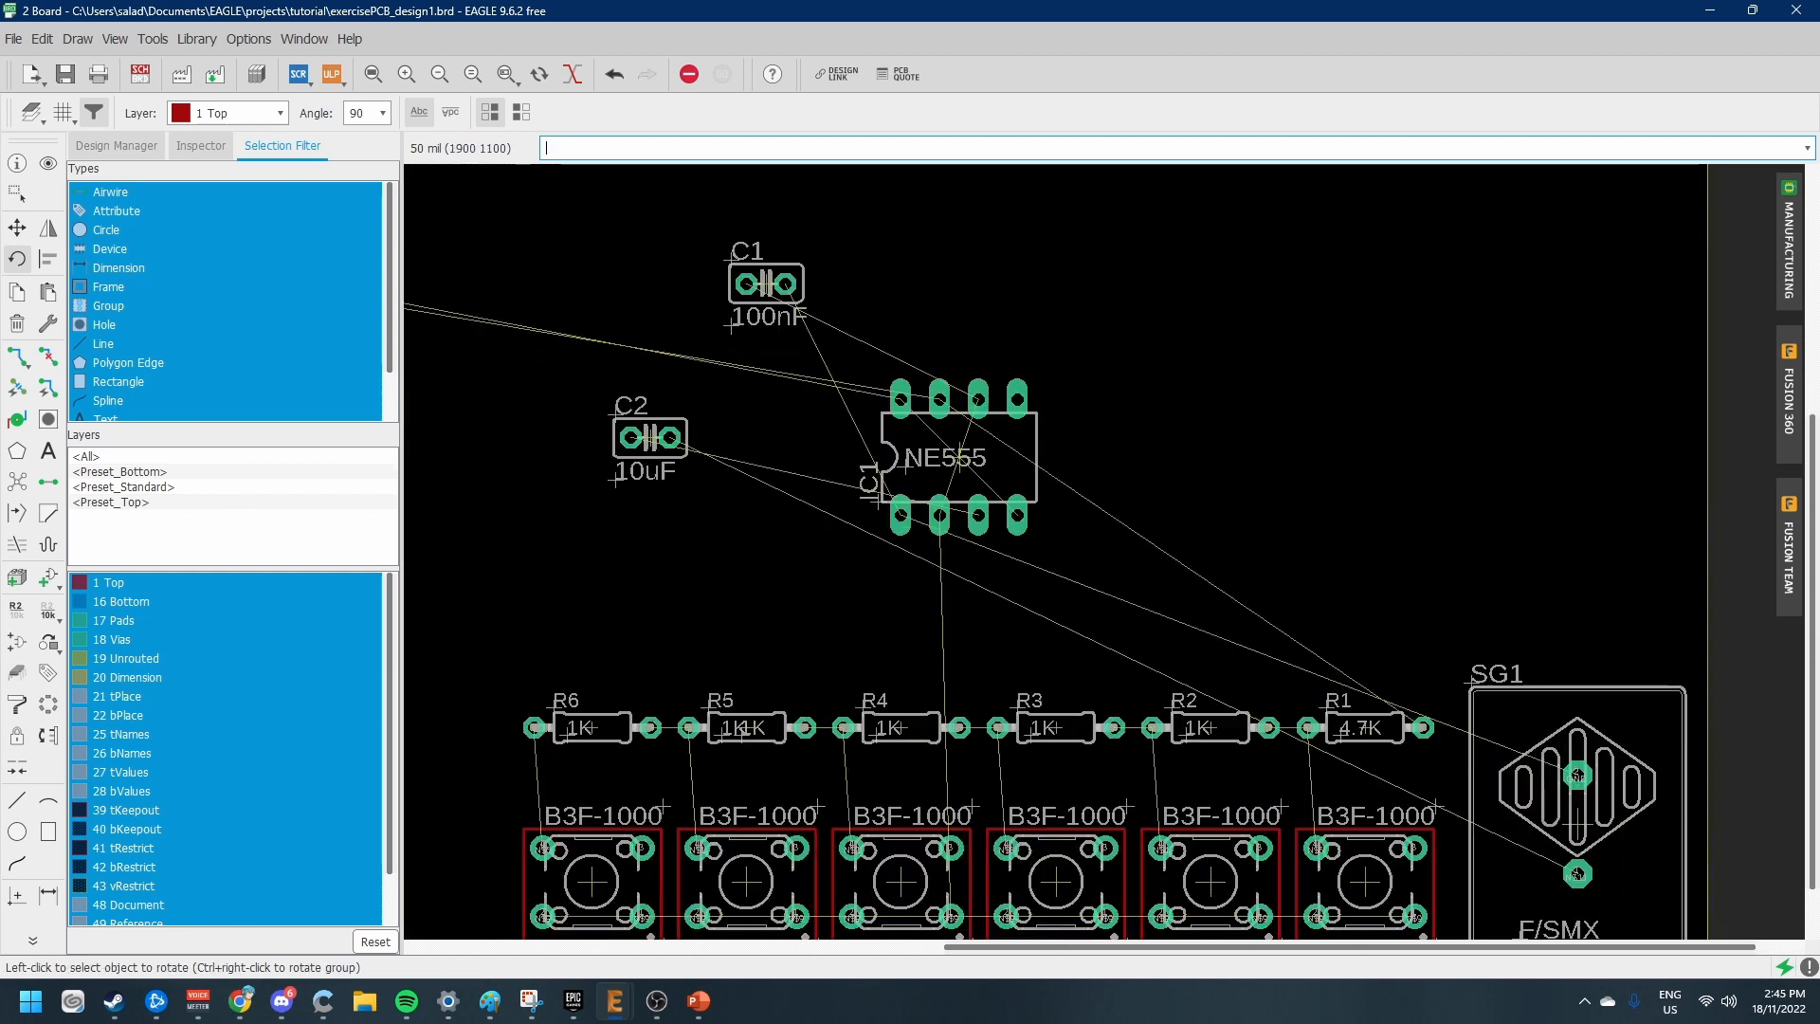
Rotate the NE555 chip IC1 by 270 degrees in 90-degree turns so its notch faces the board's top edge
scroll(1185, 531, "up", 2)
scroll(1186, 531, "down", 1)
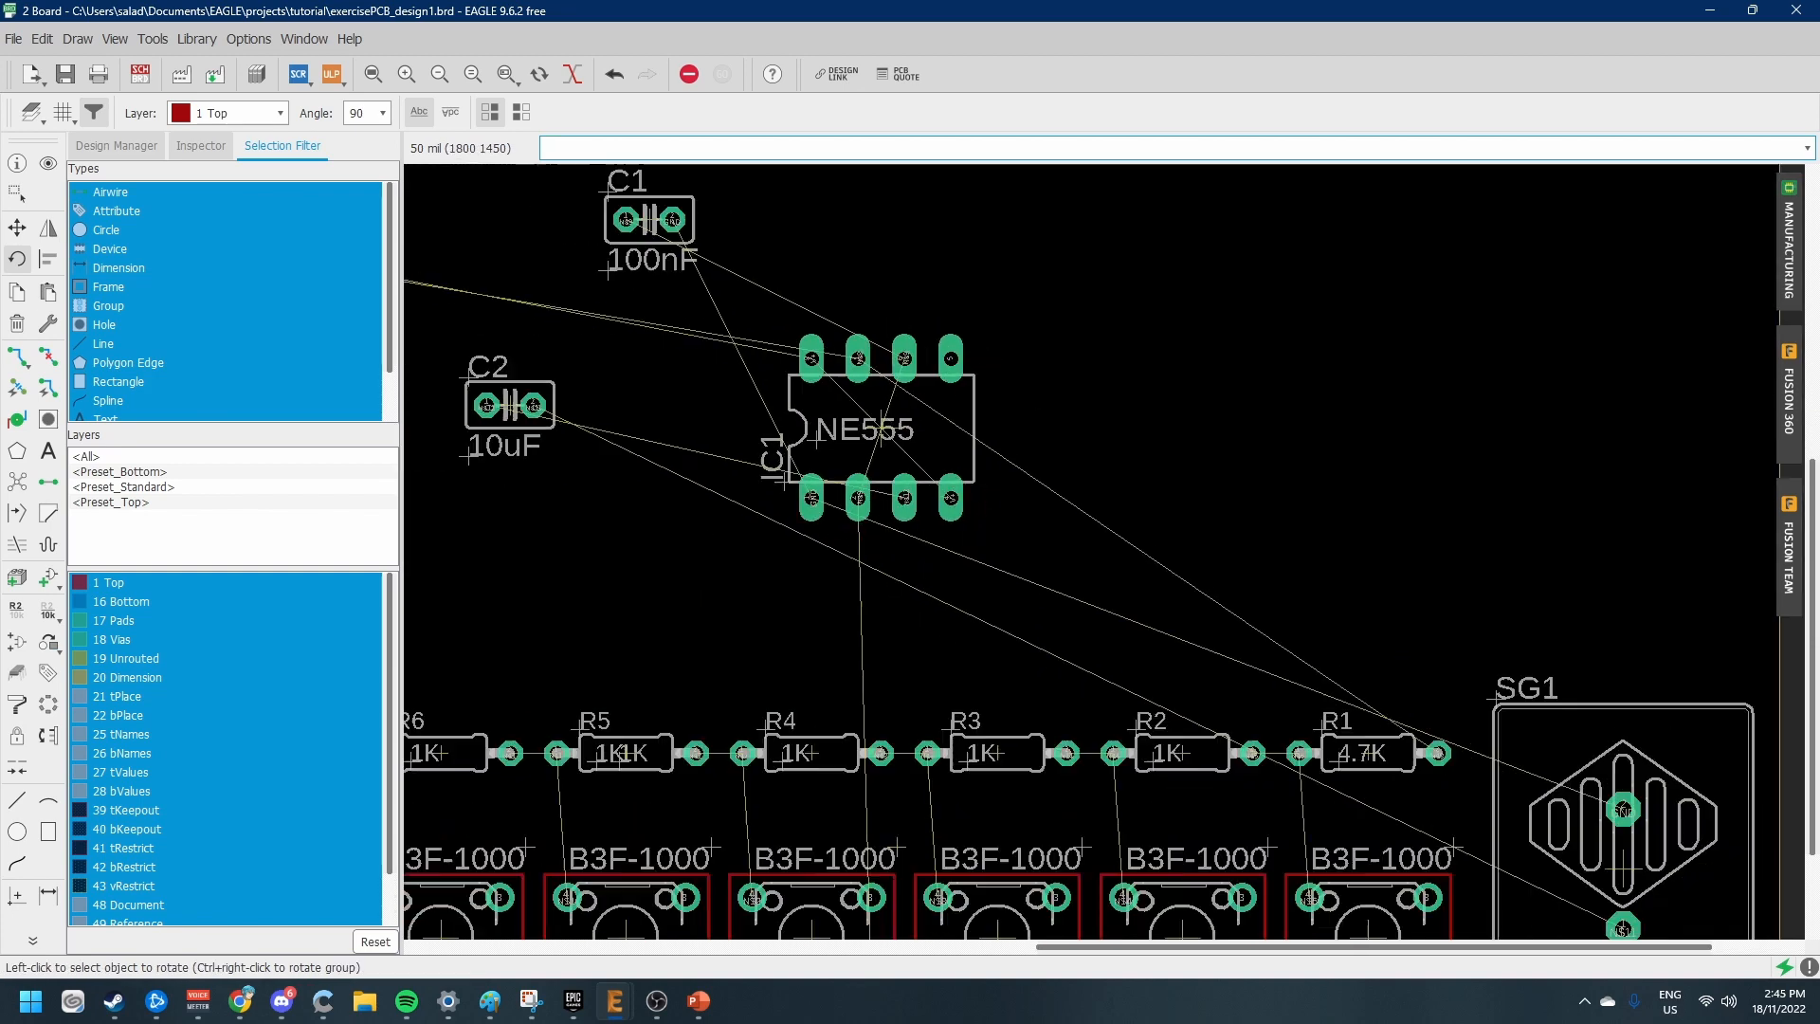
left_click(16, 257)
left_click(882, 429)
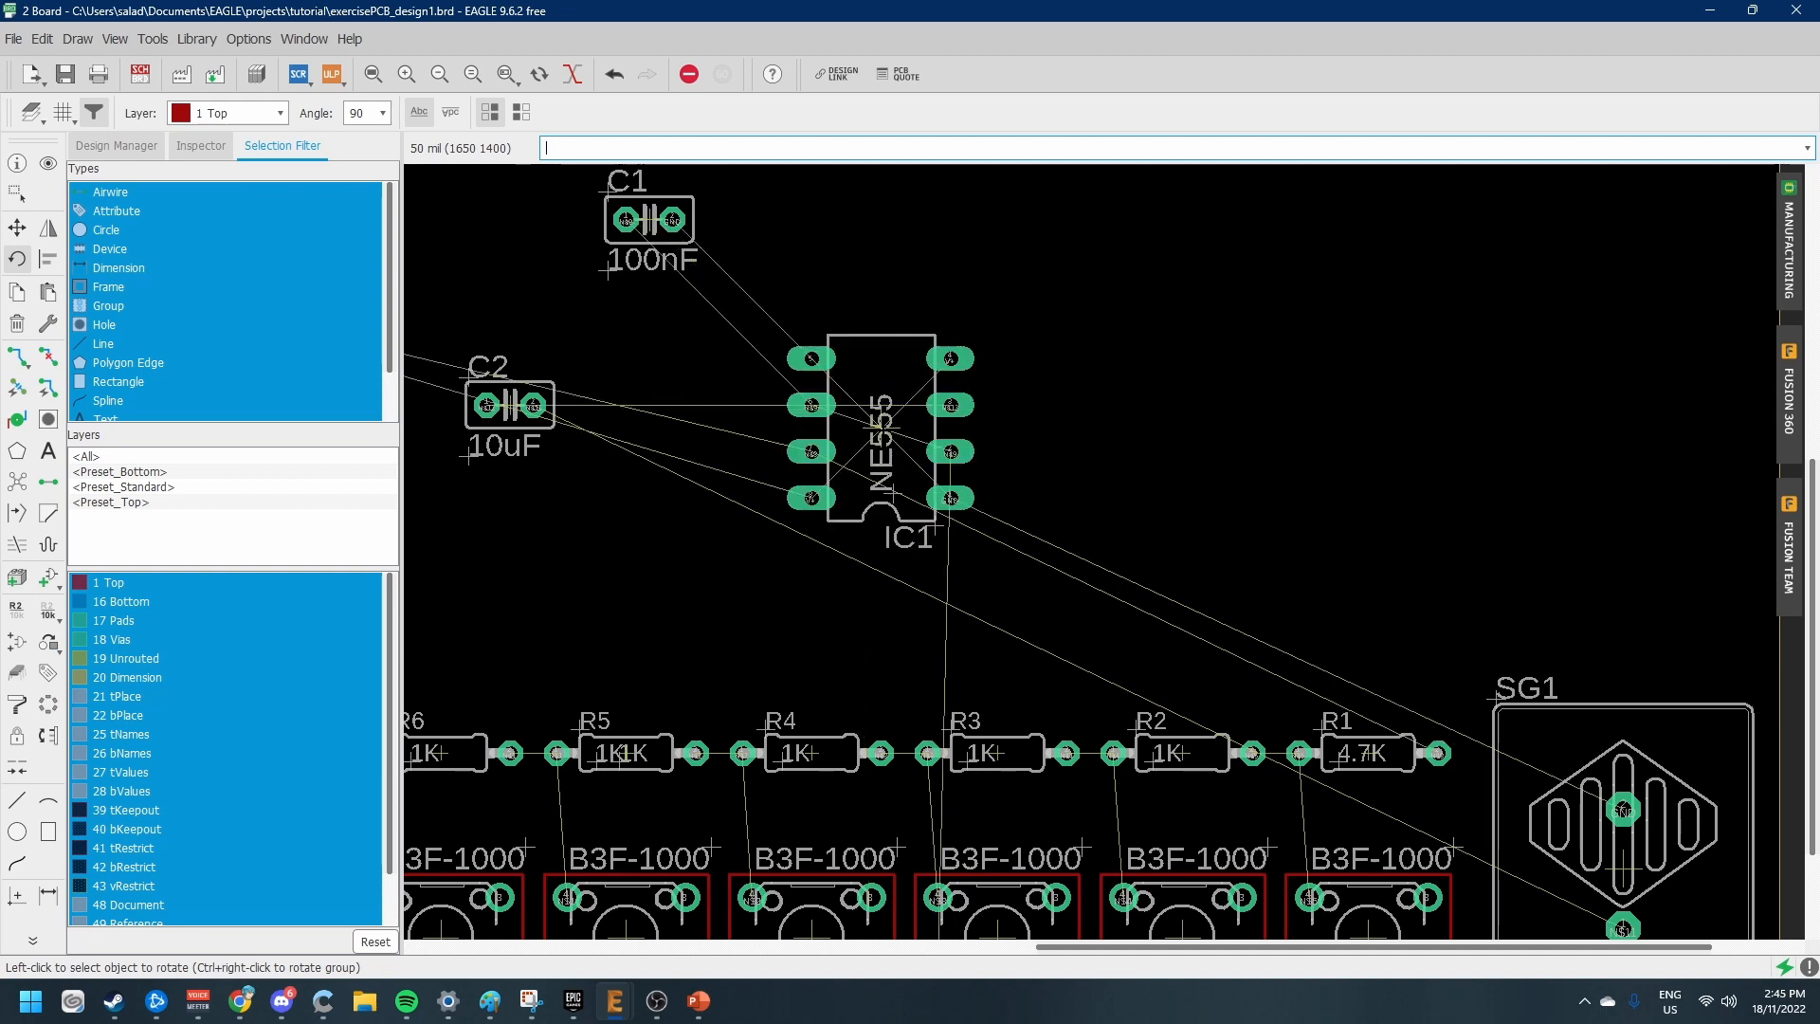
left_click(881, 428)
left_click(882, 428)
scroll(1043, 493, "down", 3)
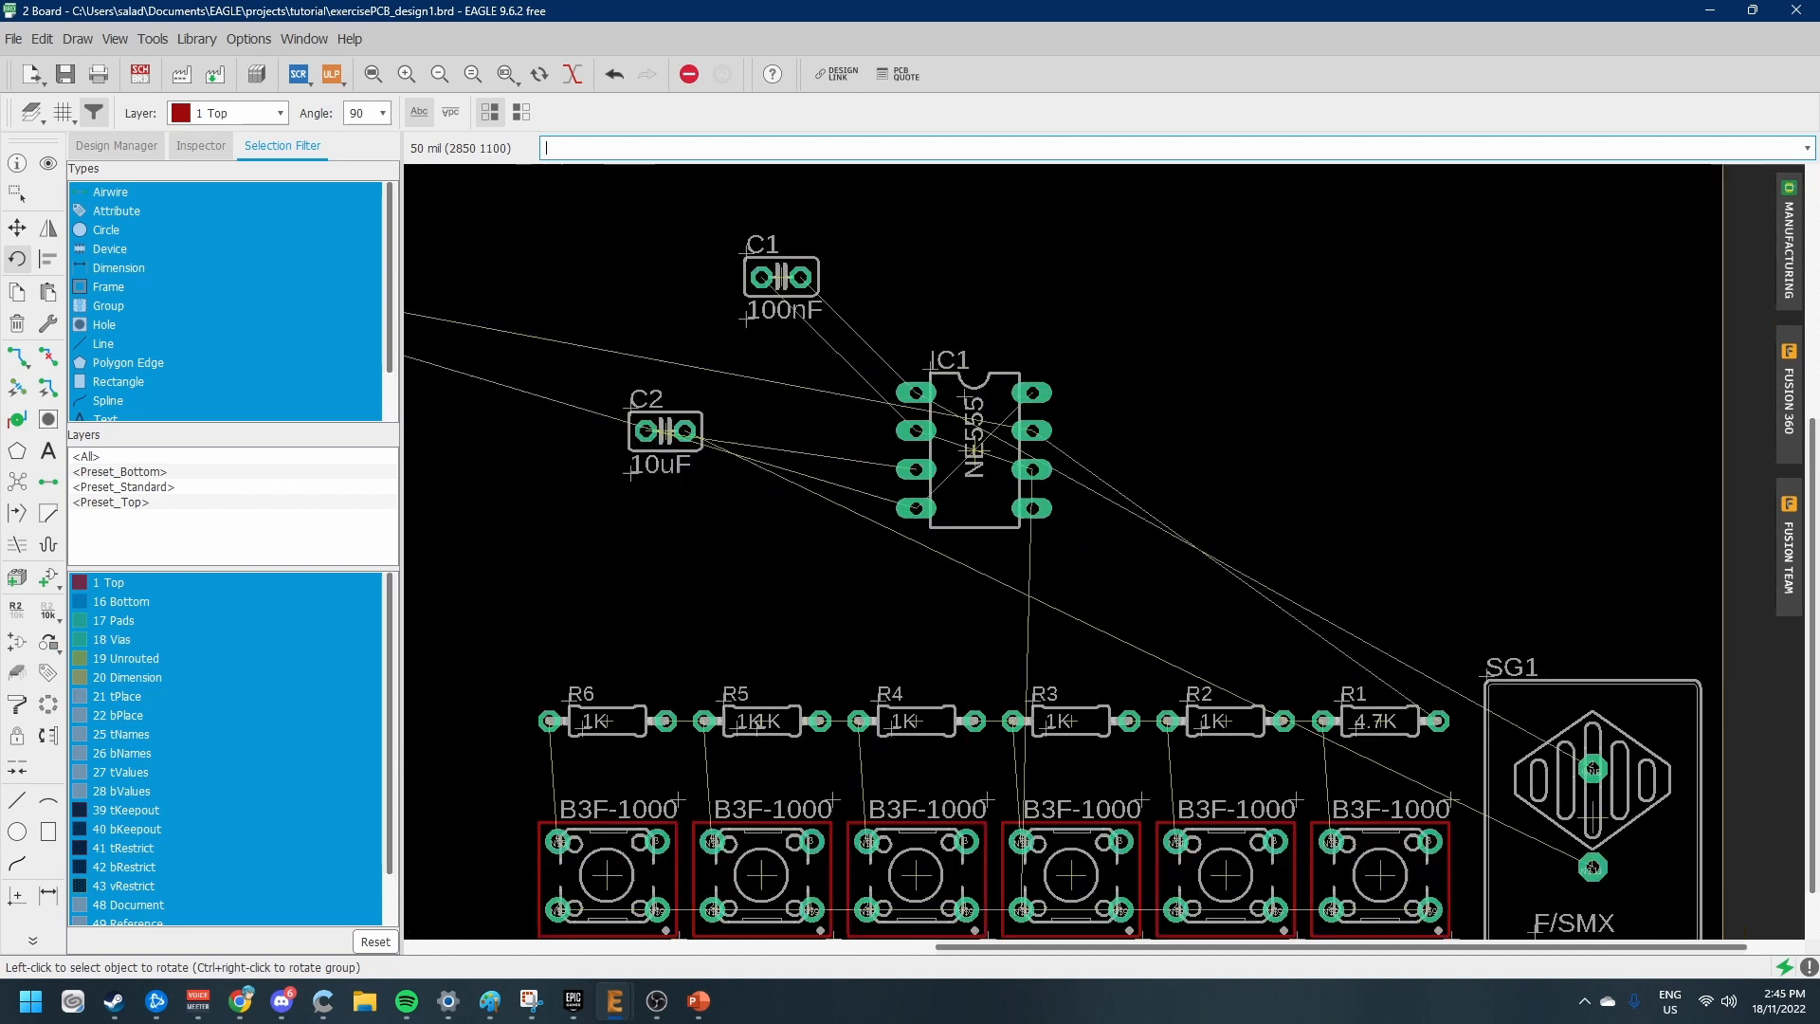
Move IC1 to the right part of the board, above the left end of resistor R1
scroll(1223, 498, "up", 3)
scroll(1441, 579, "down", 4)
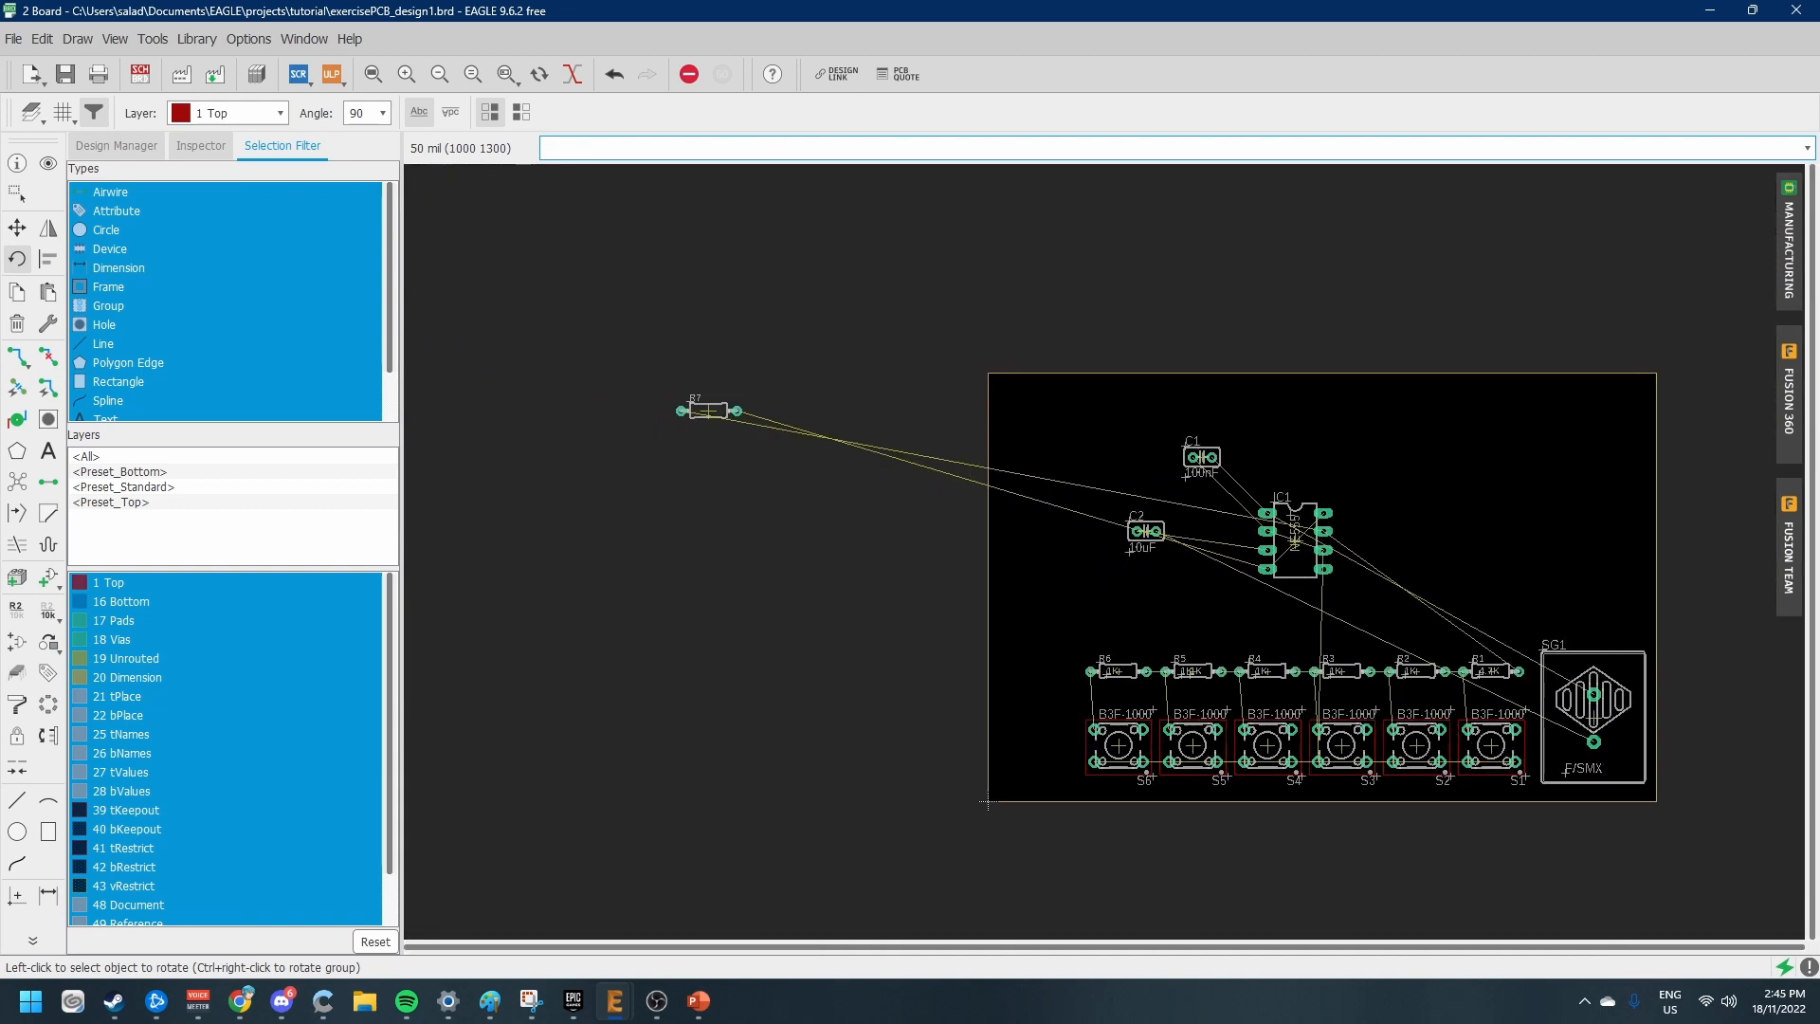
scroll(1283, 544, "up", 2)
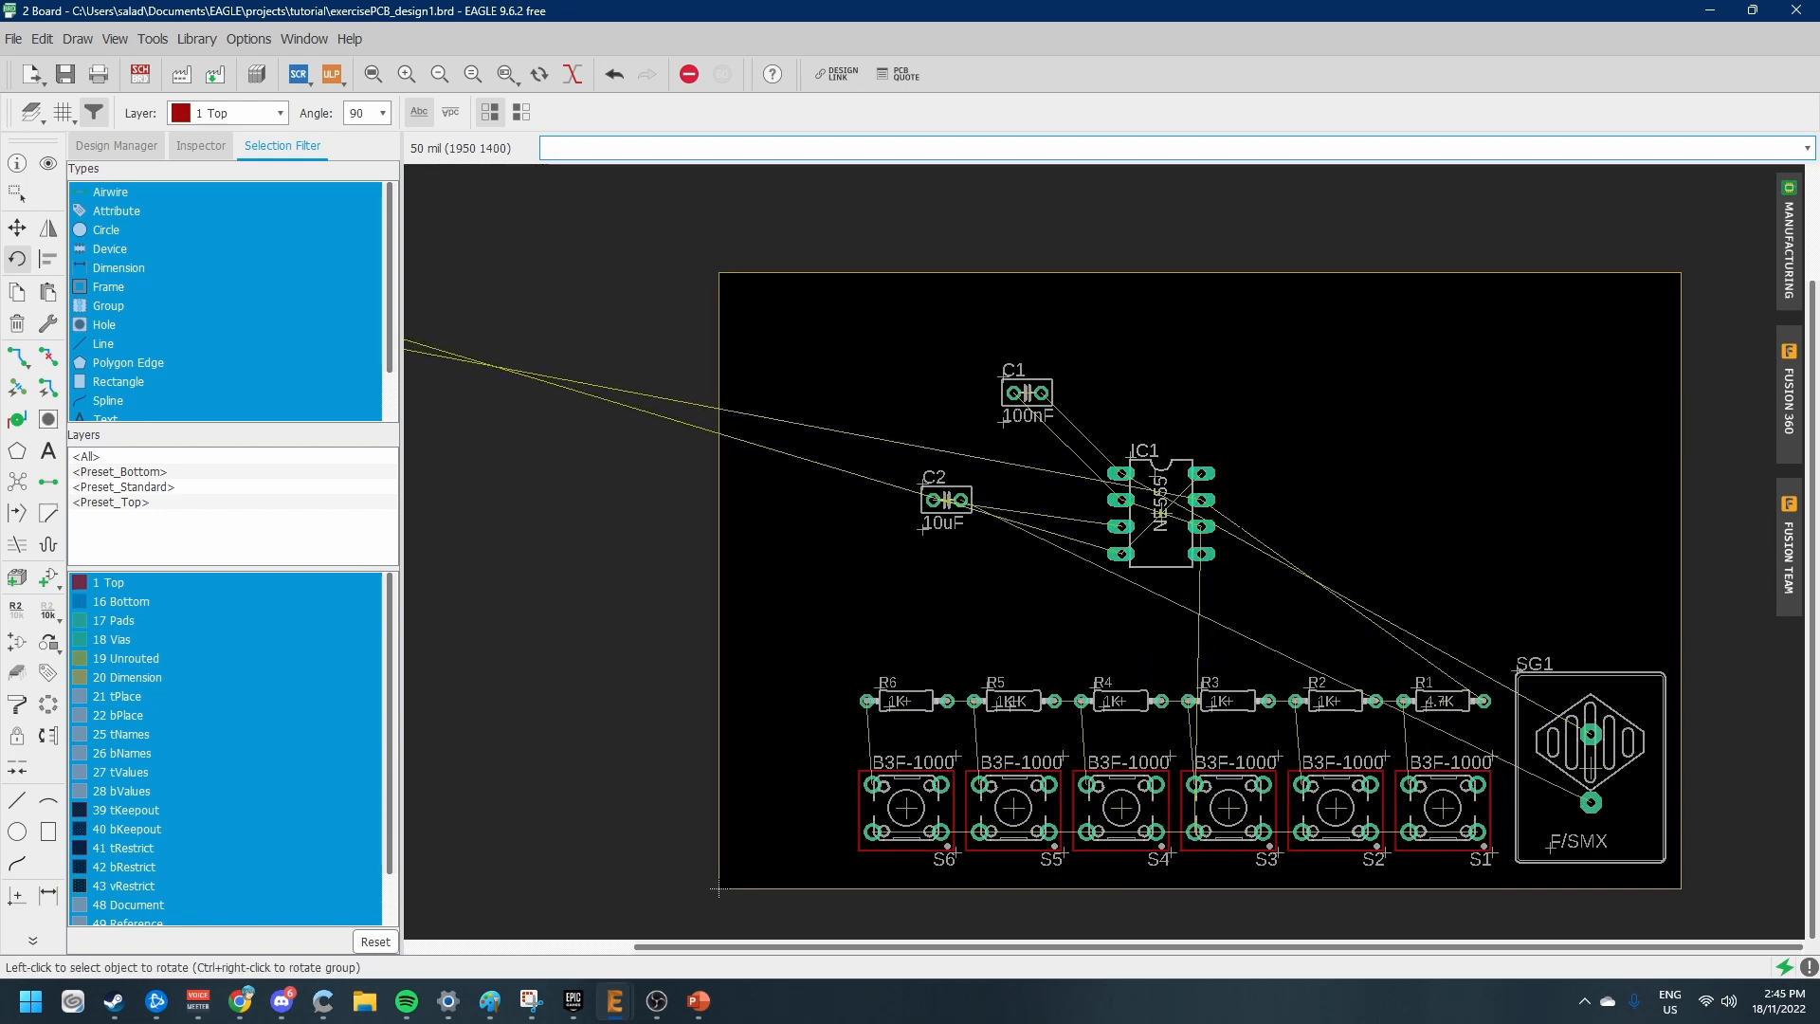
scroll(1251, 526, "up", 2)
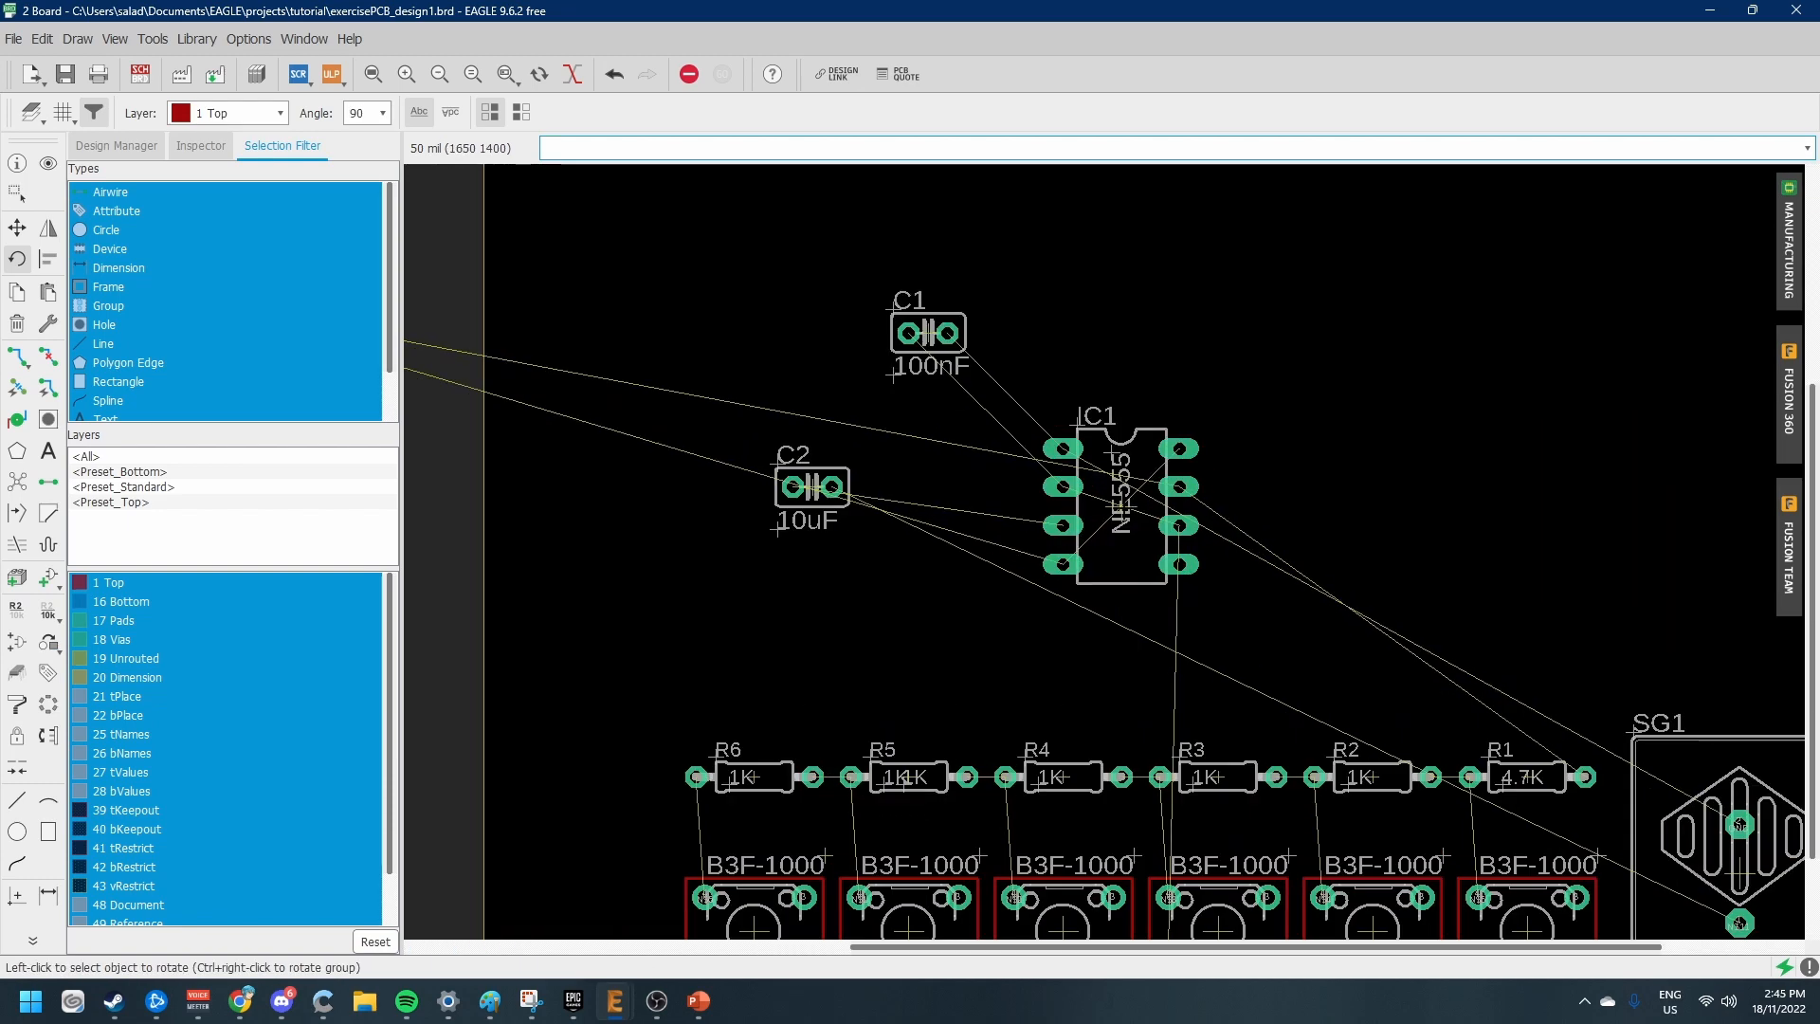
left_click_drag(1142, 507, 1199, 506)
left_click(18, 229)
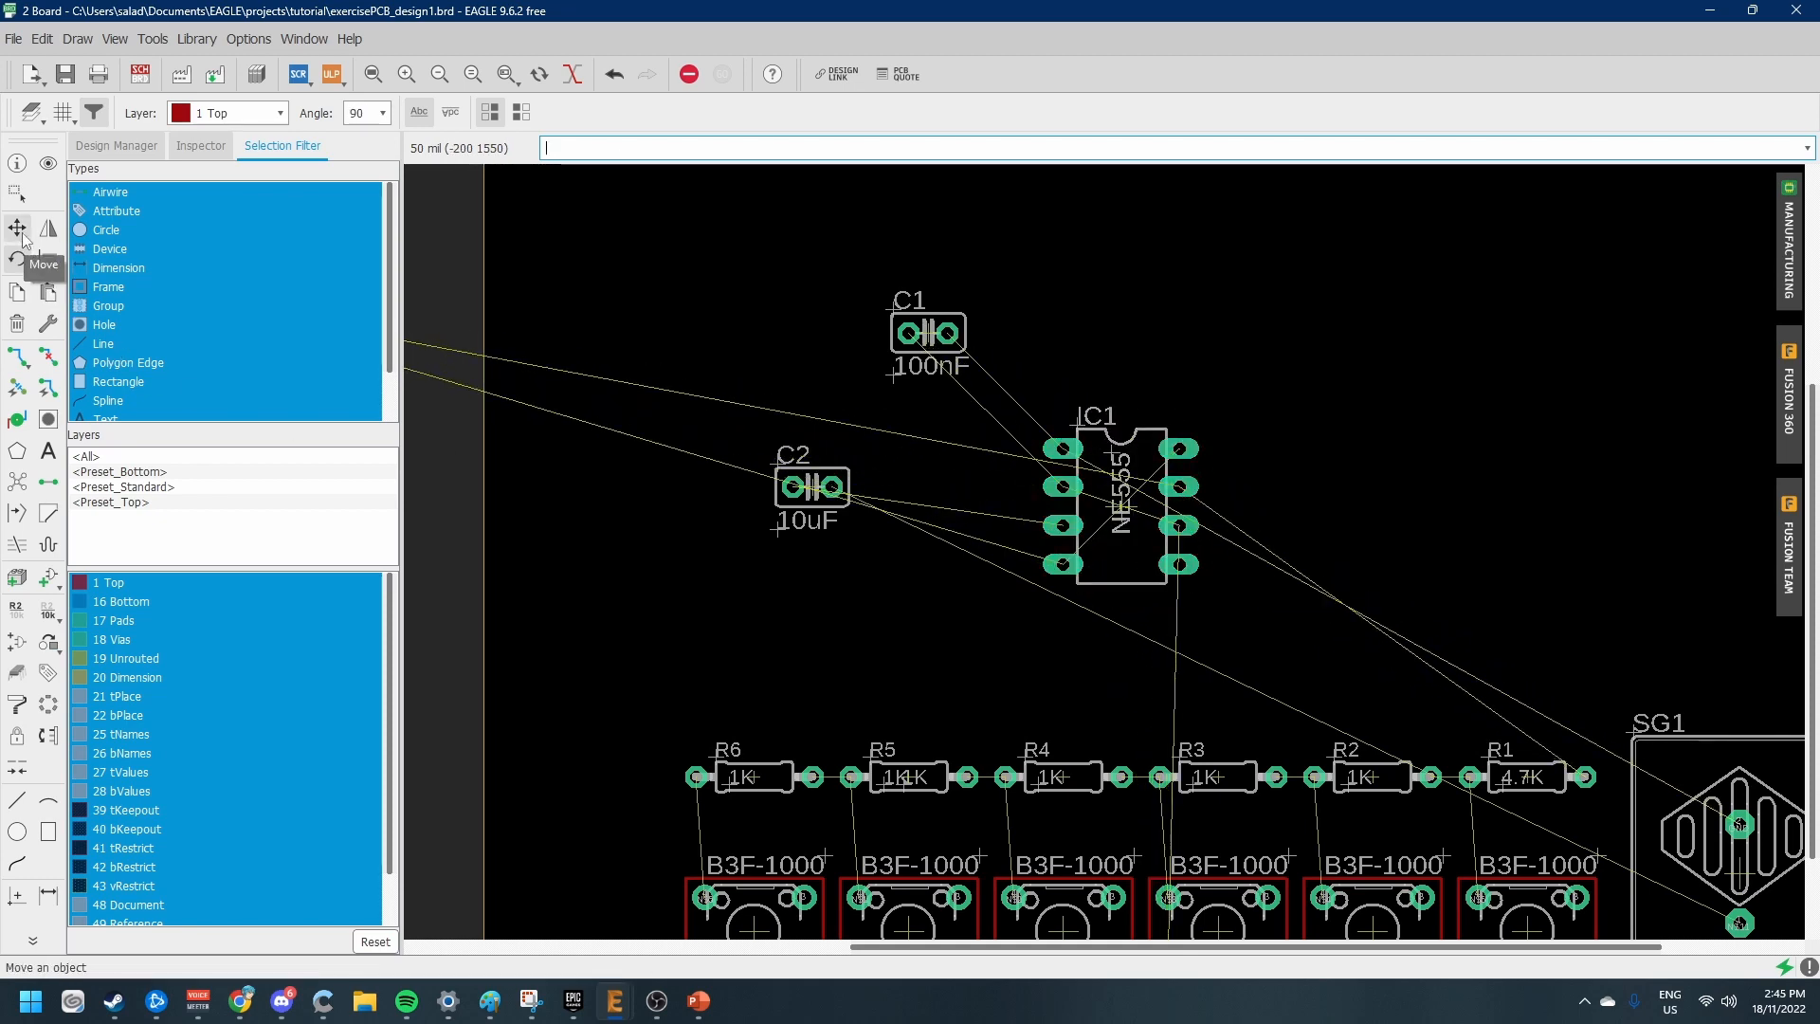
scroll(1181, 531, "up", 2)
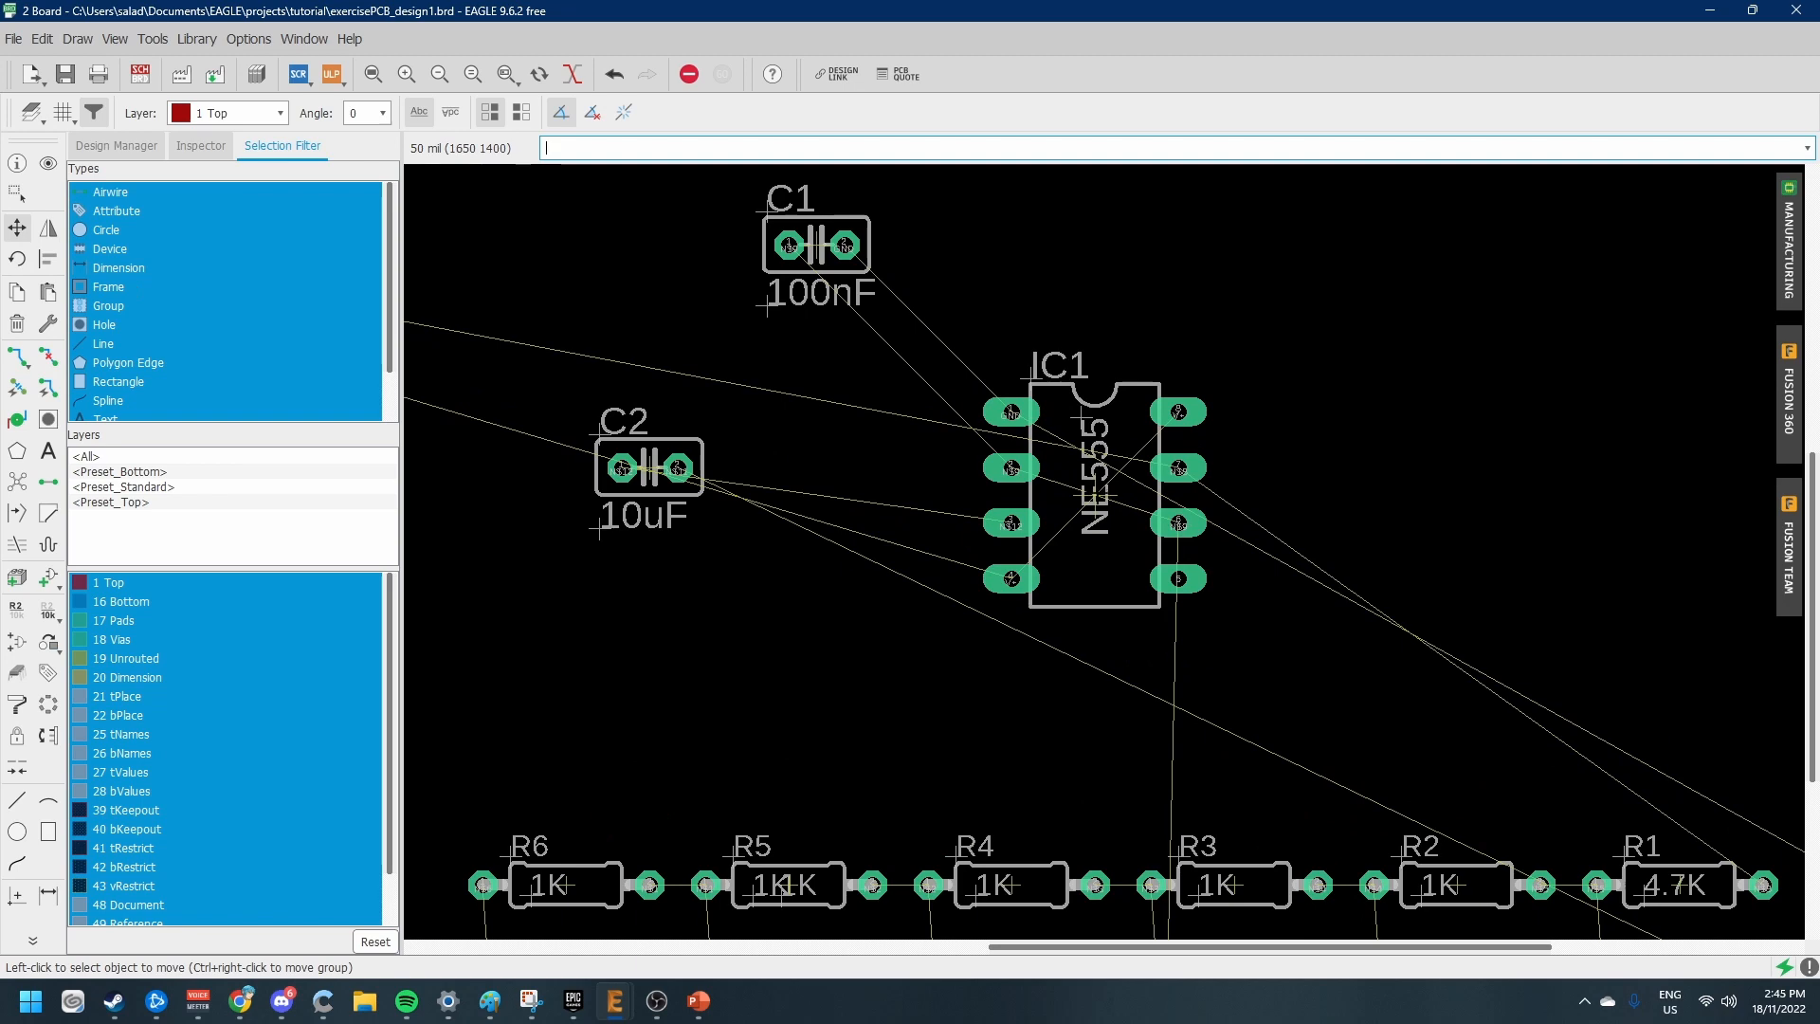
left_click(1164, 524)
scroll(1375, 569, "down", 3)
scroll(1517, 588, "up", 2)
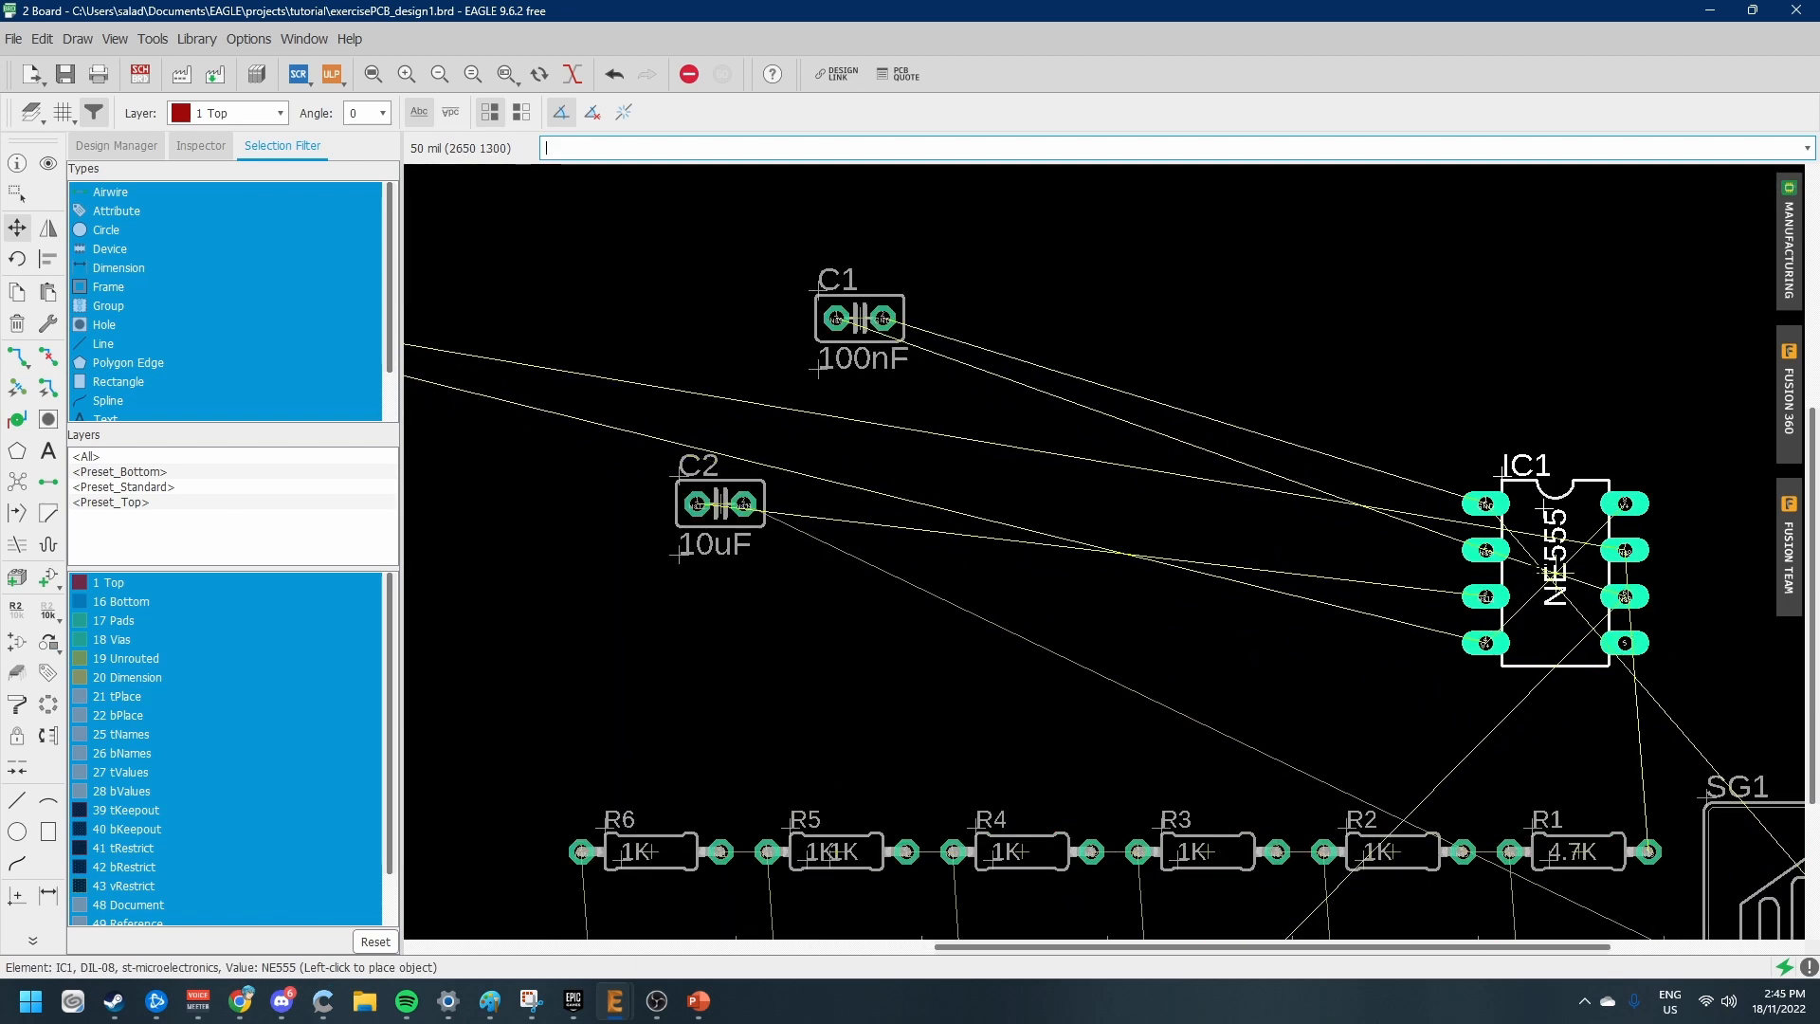
left_click(1531, 527)
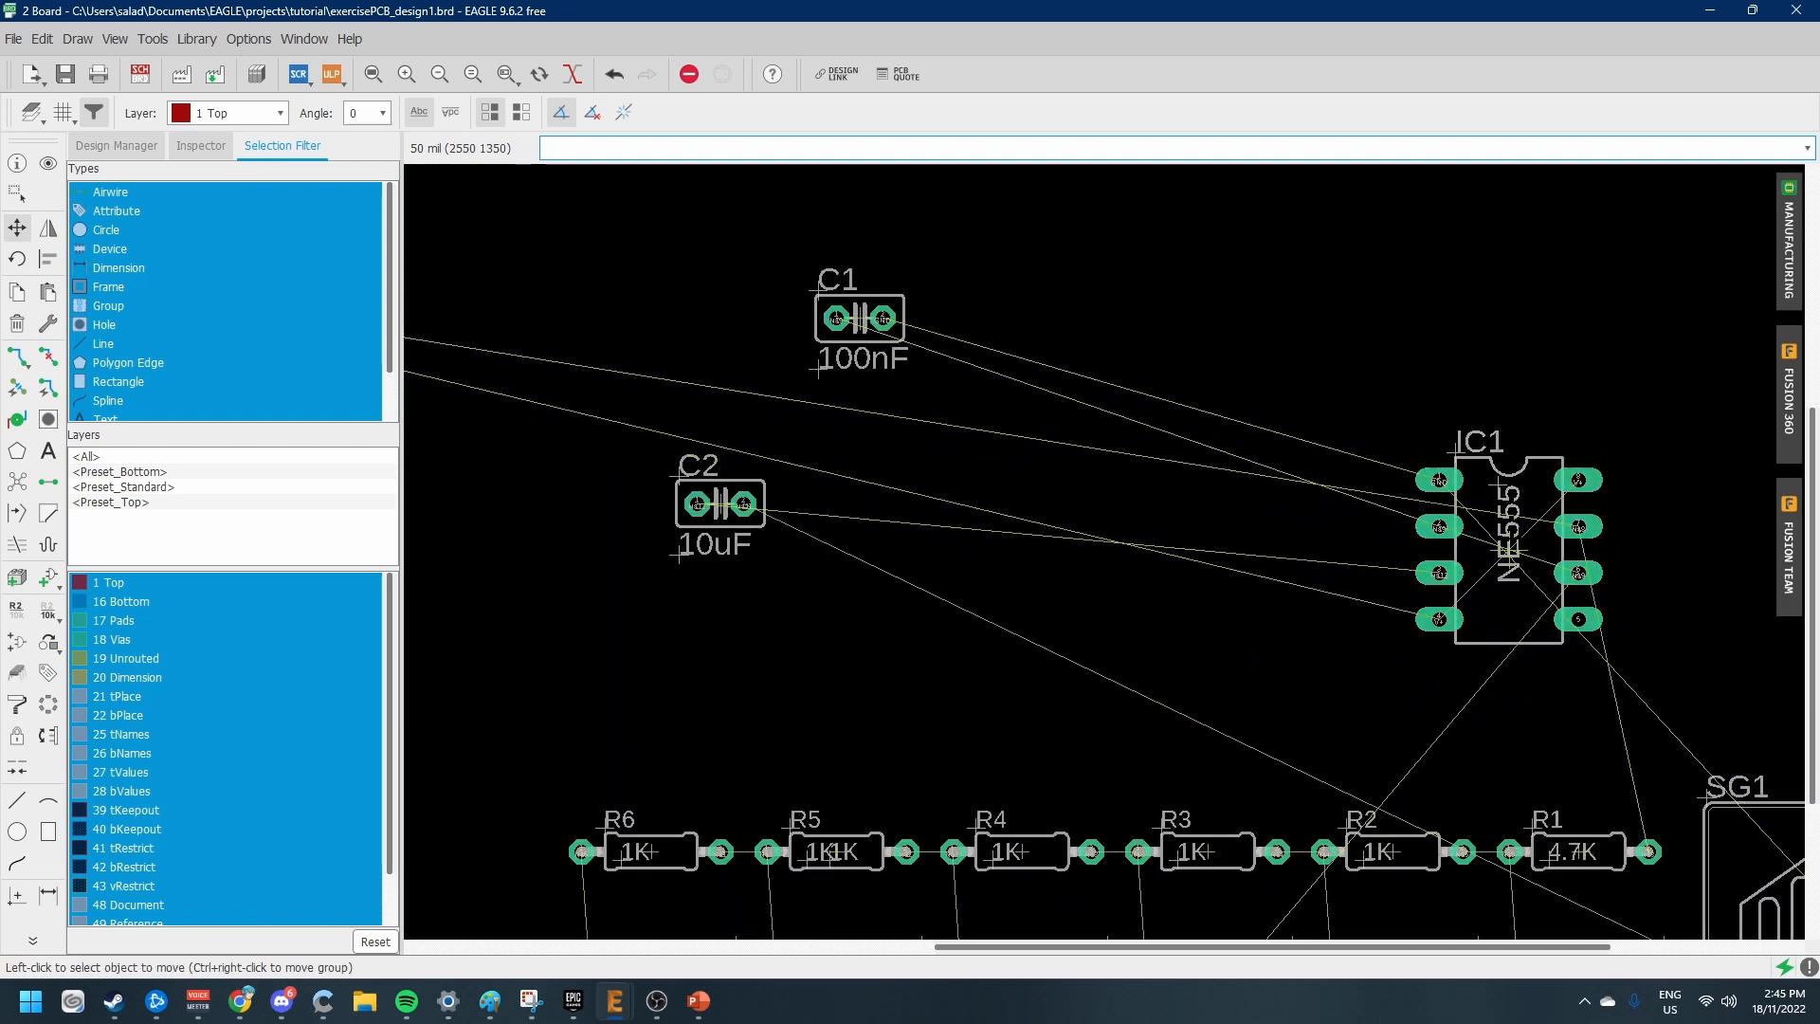
Rotate capacitor C1 by 90 degrees and place it left of IC1, level with the chip's two upper left pins
scroll(1071, 616, "down", 3)
scroll(948, 517, "up", 2)
left_click(996, 449)
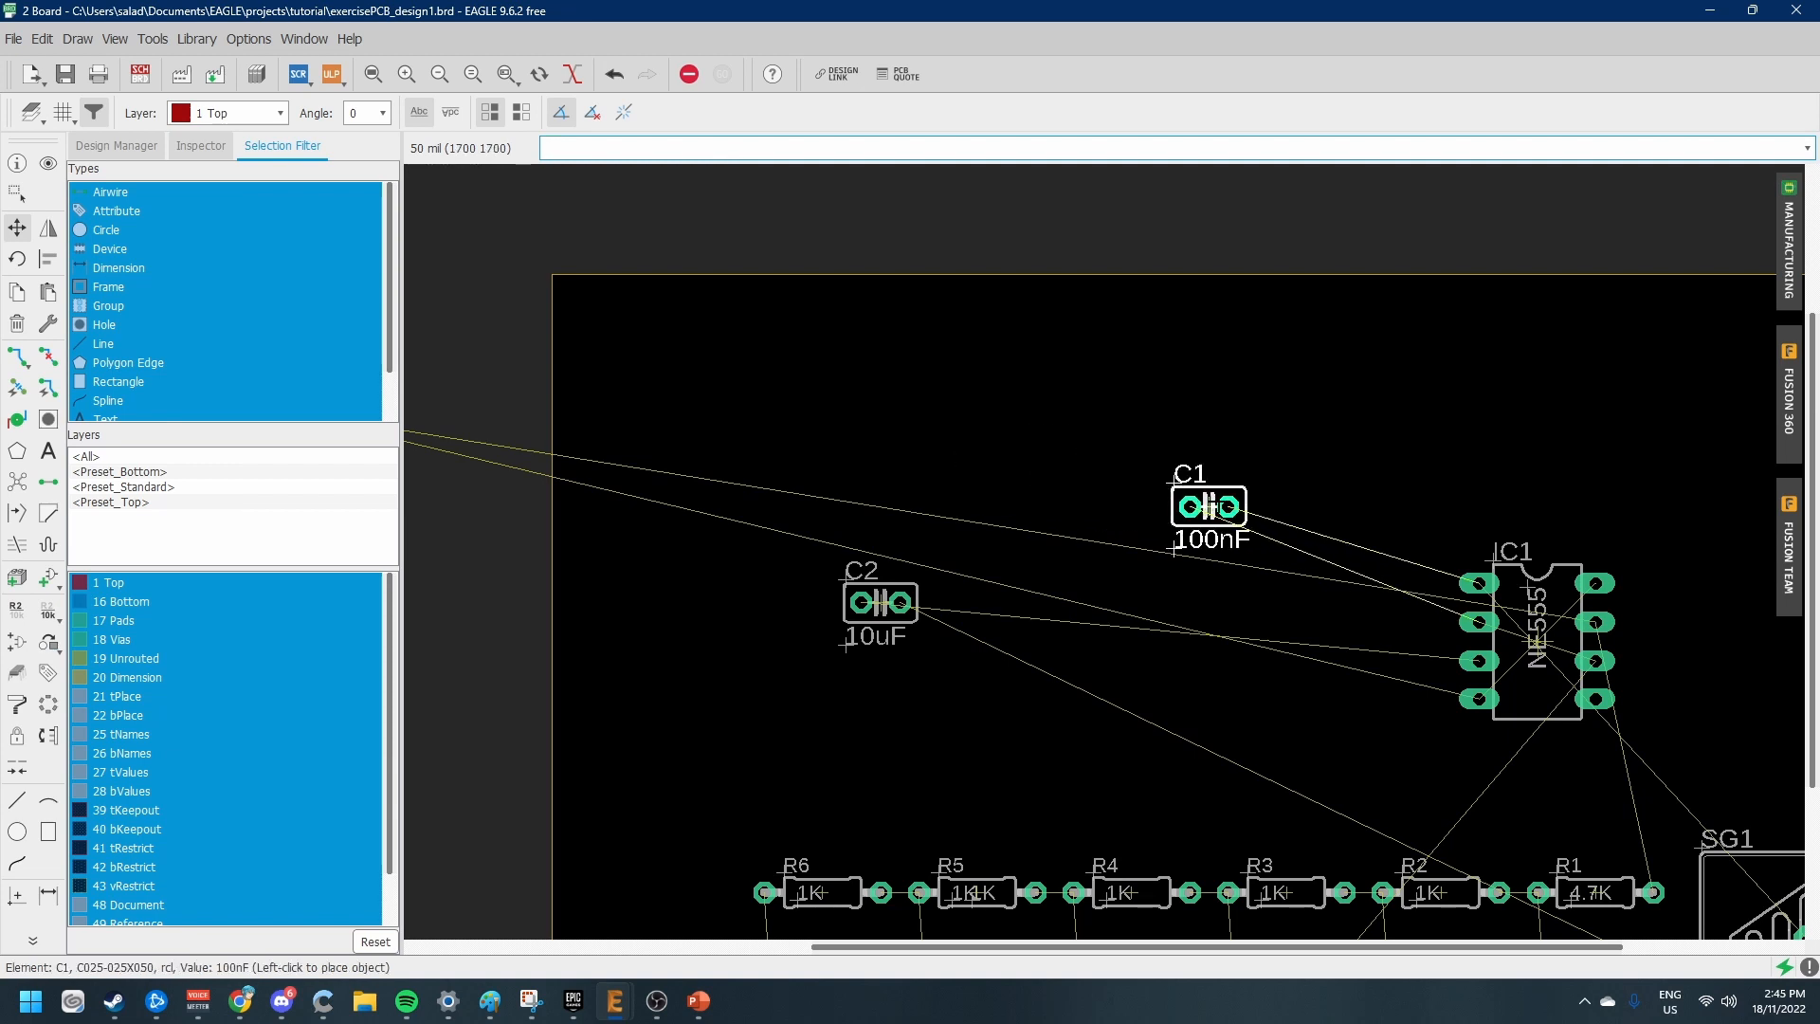
right_click(1362, 582)
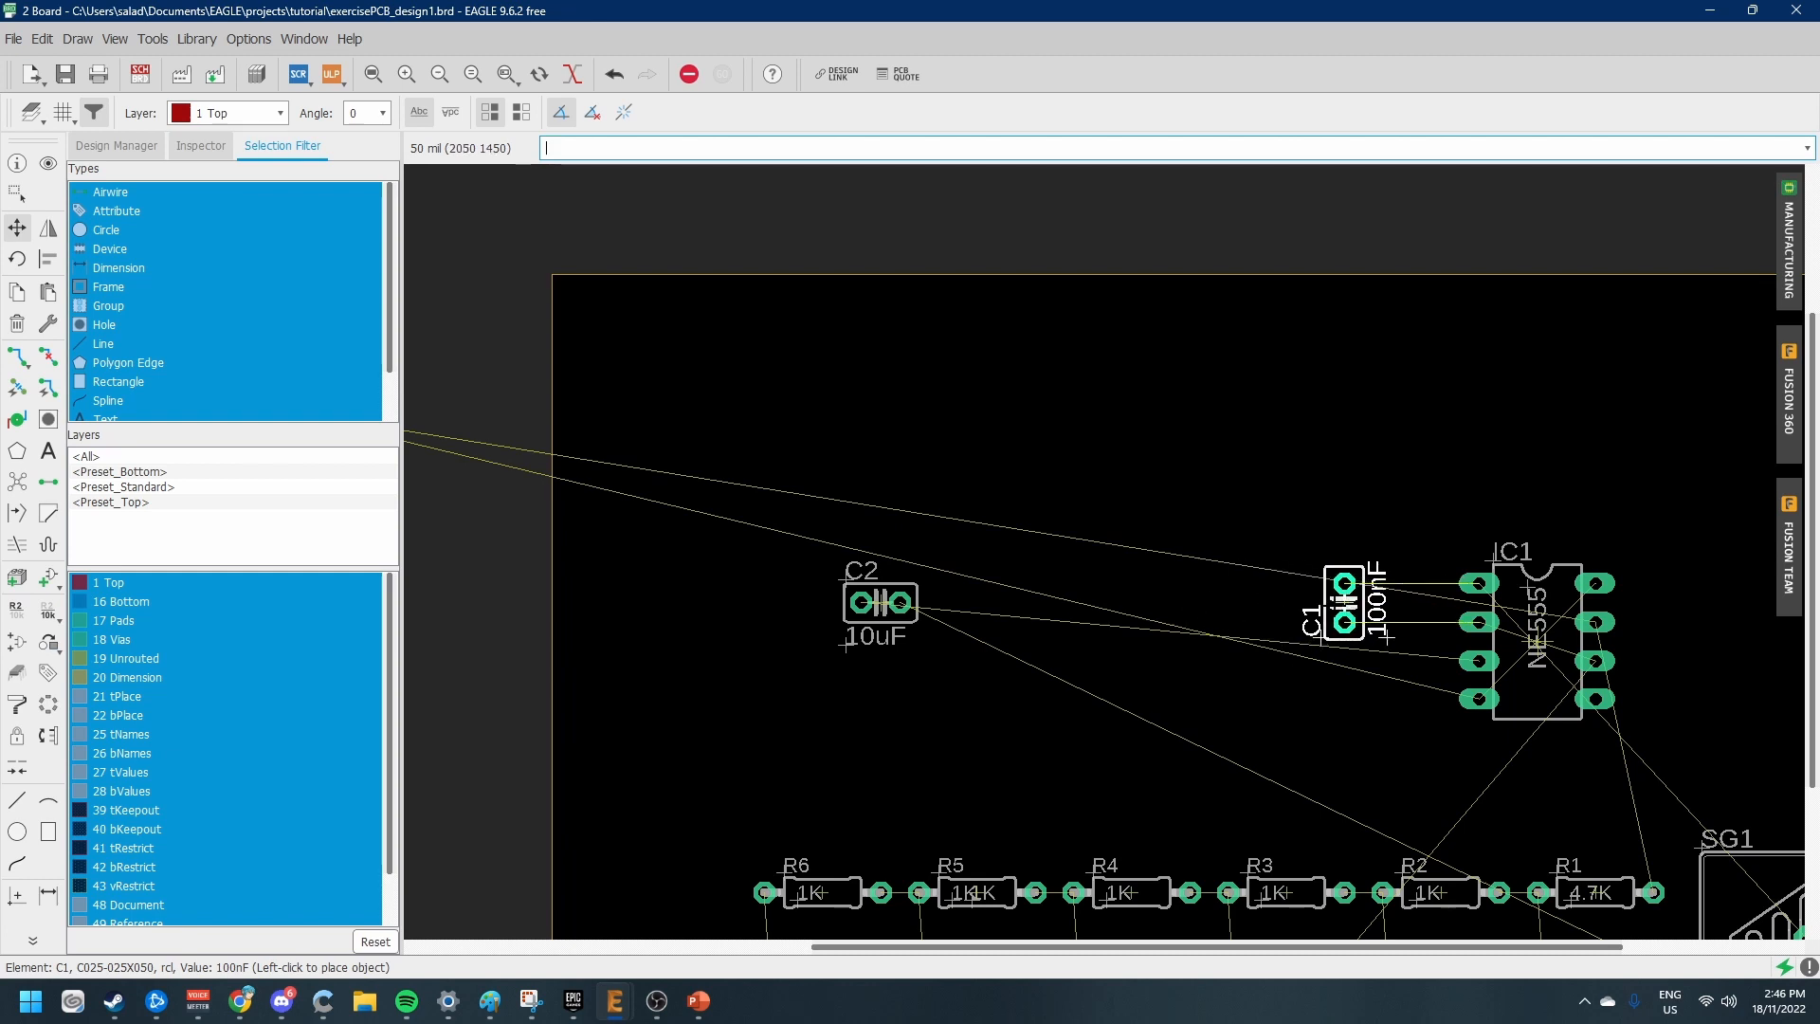
left_click(1344, 603)
scroll(1538, 642, "up", 2)
scroll(1517, 640, "up", 2)
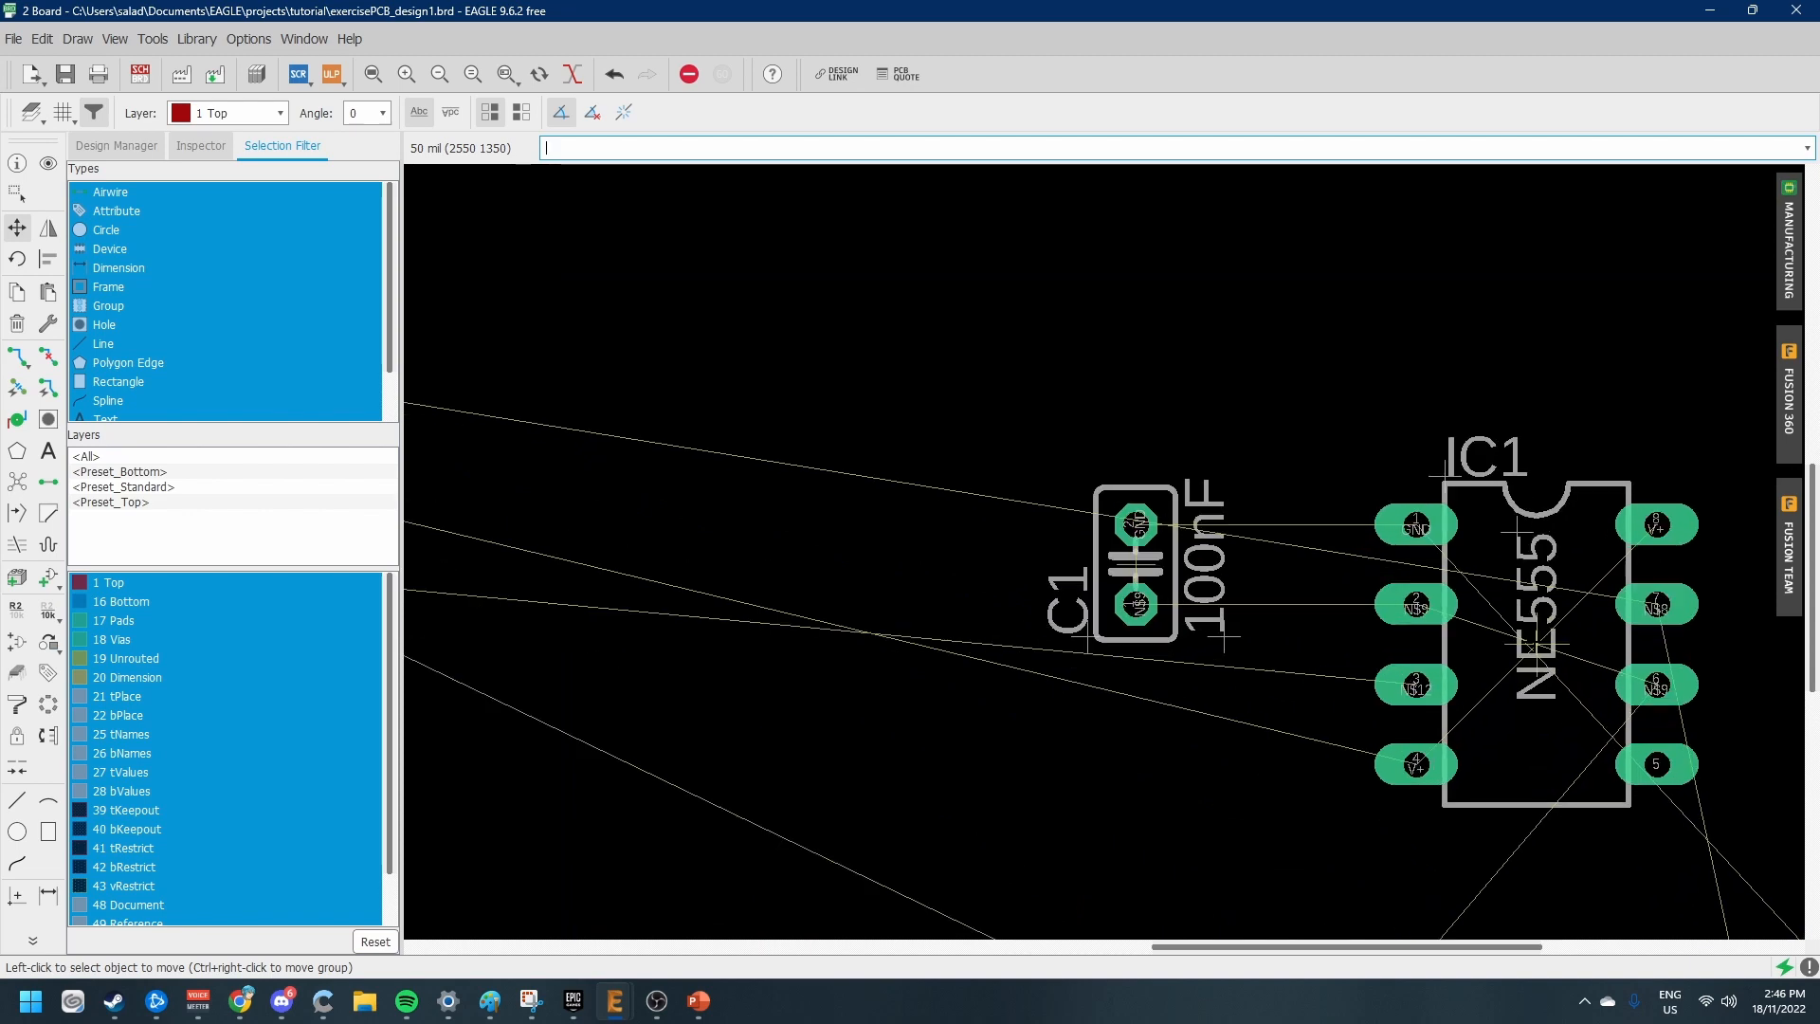
Move capacitor C2 just below the lower right corner of IC1, above resistor R1
scroll(1517, 640, "down", 4)
left_click(897, 603)
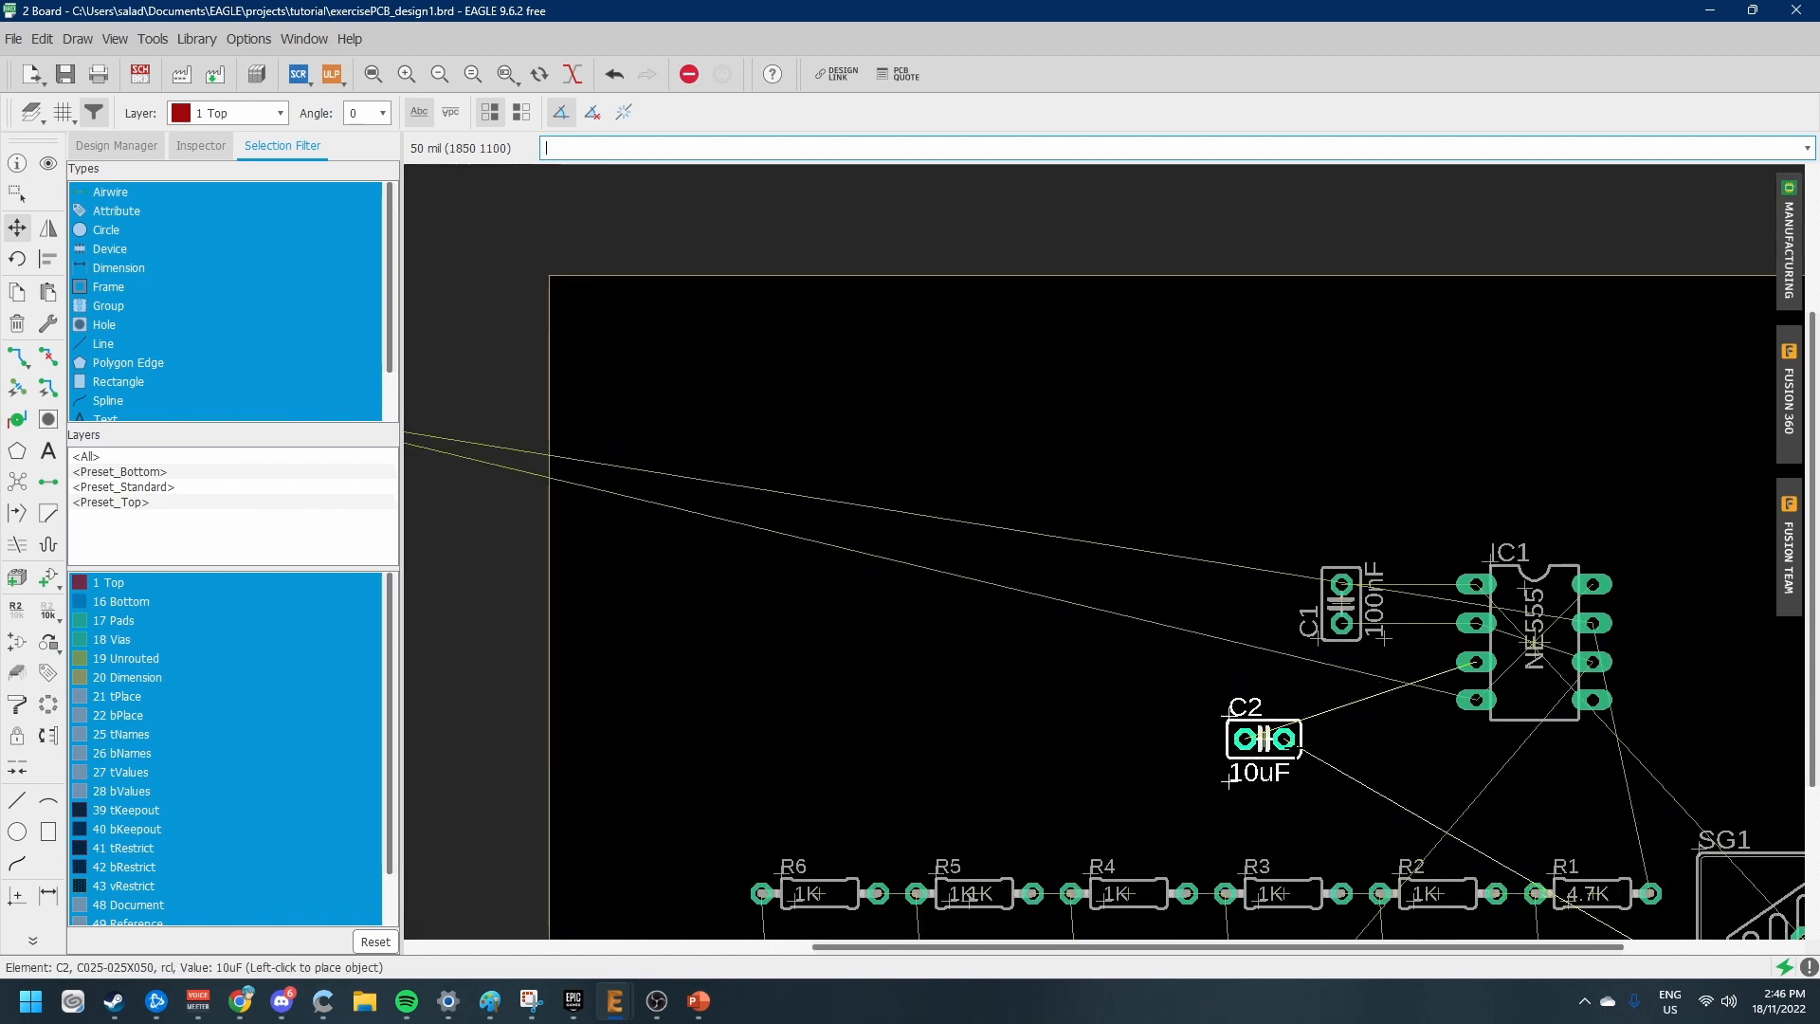
scroll(1577, 760, "down", 1)
scroll(1444, 745, "down", 3)
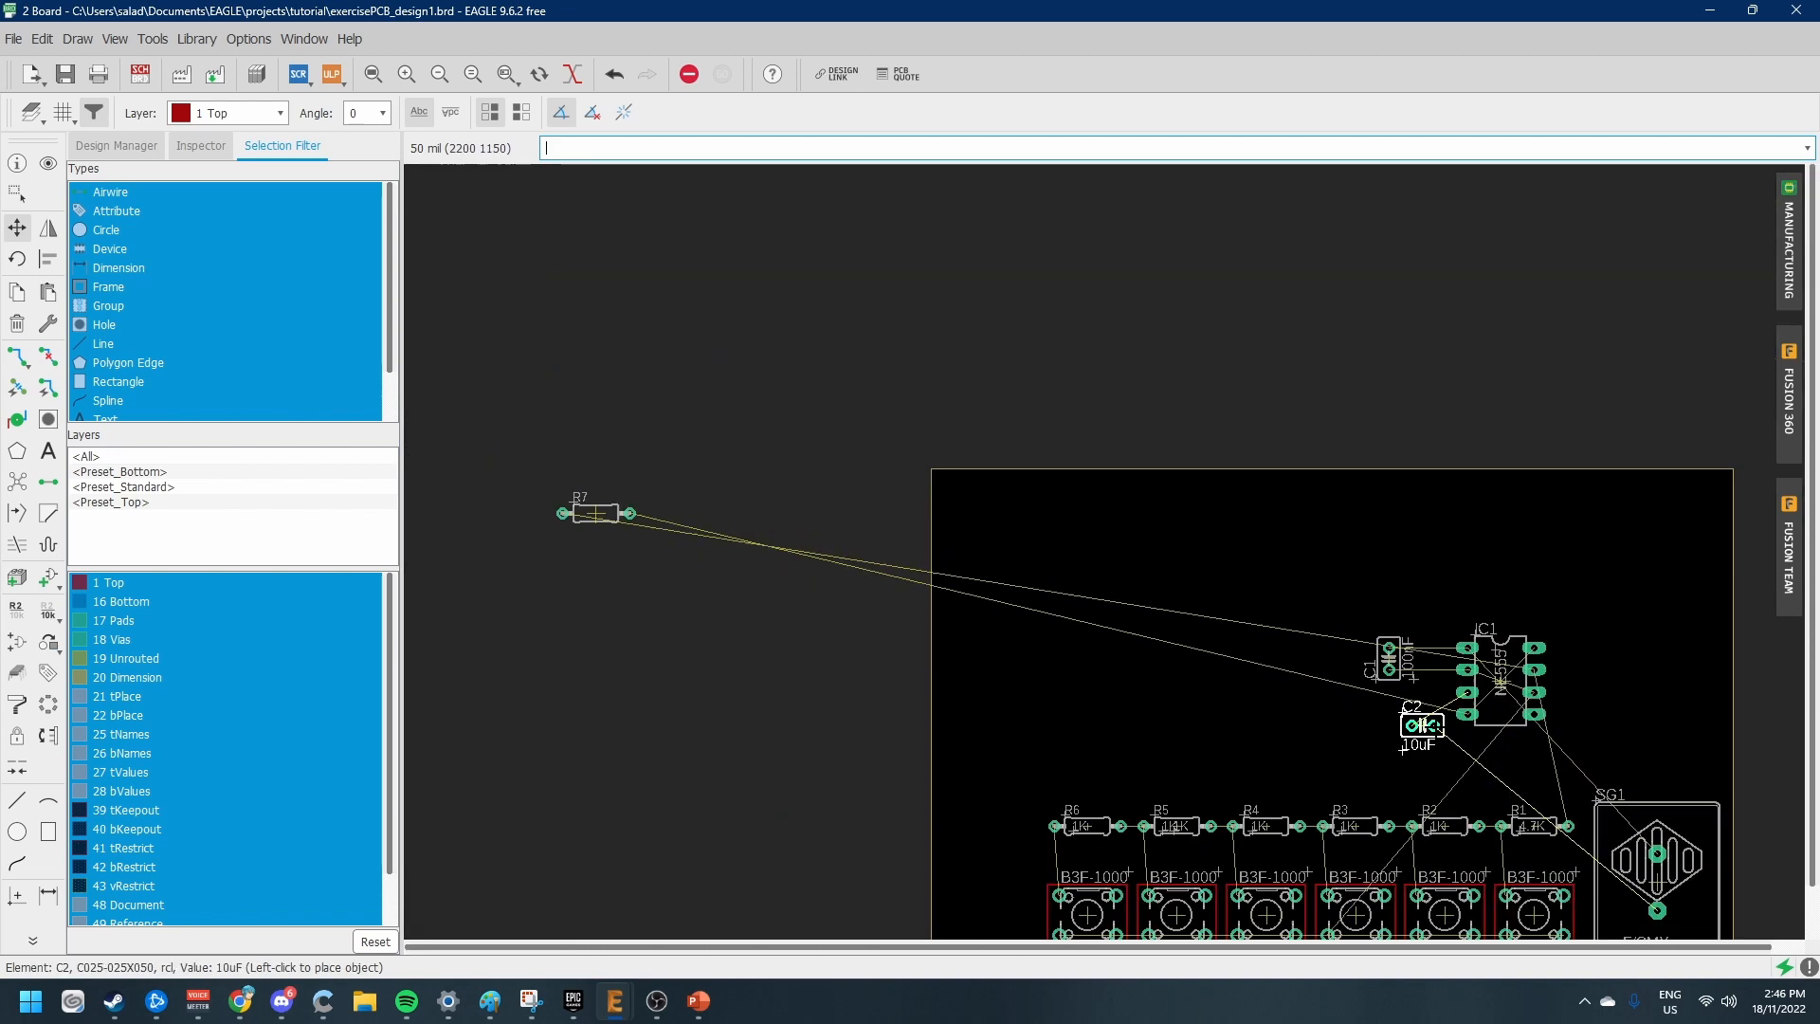
scroll(1555, 853, "up", 4)
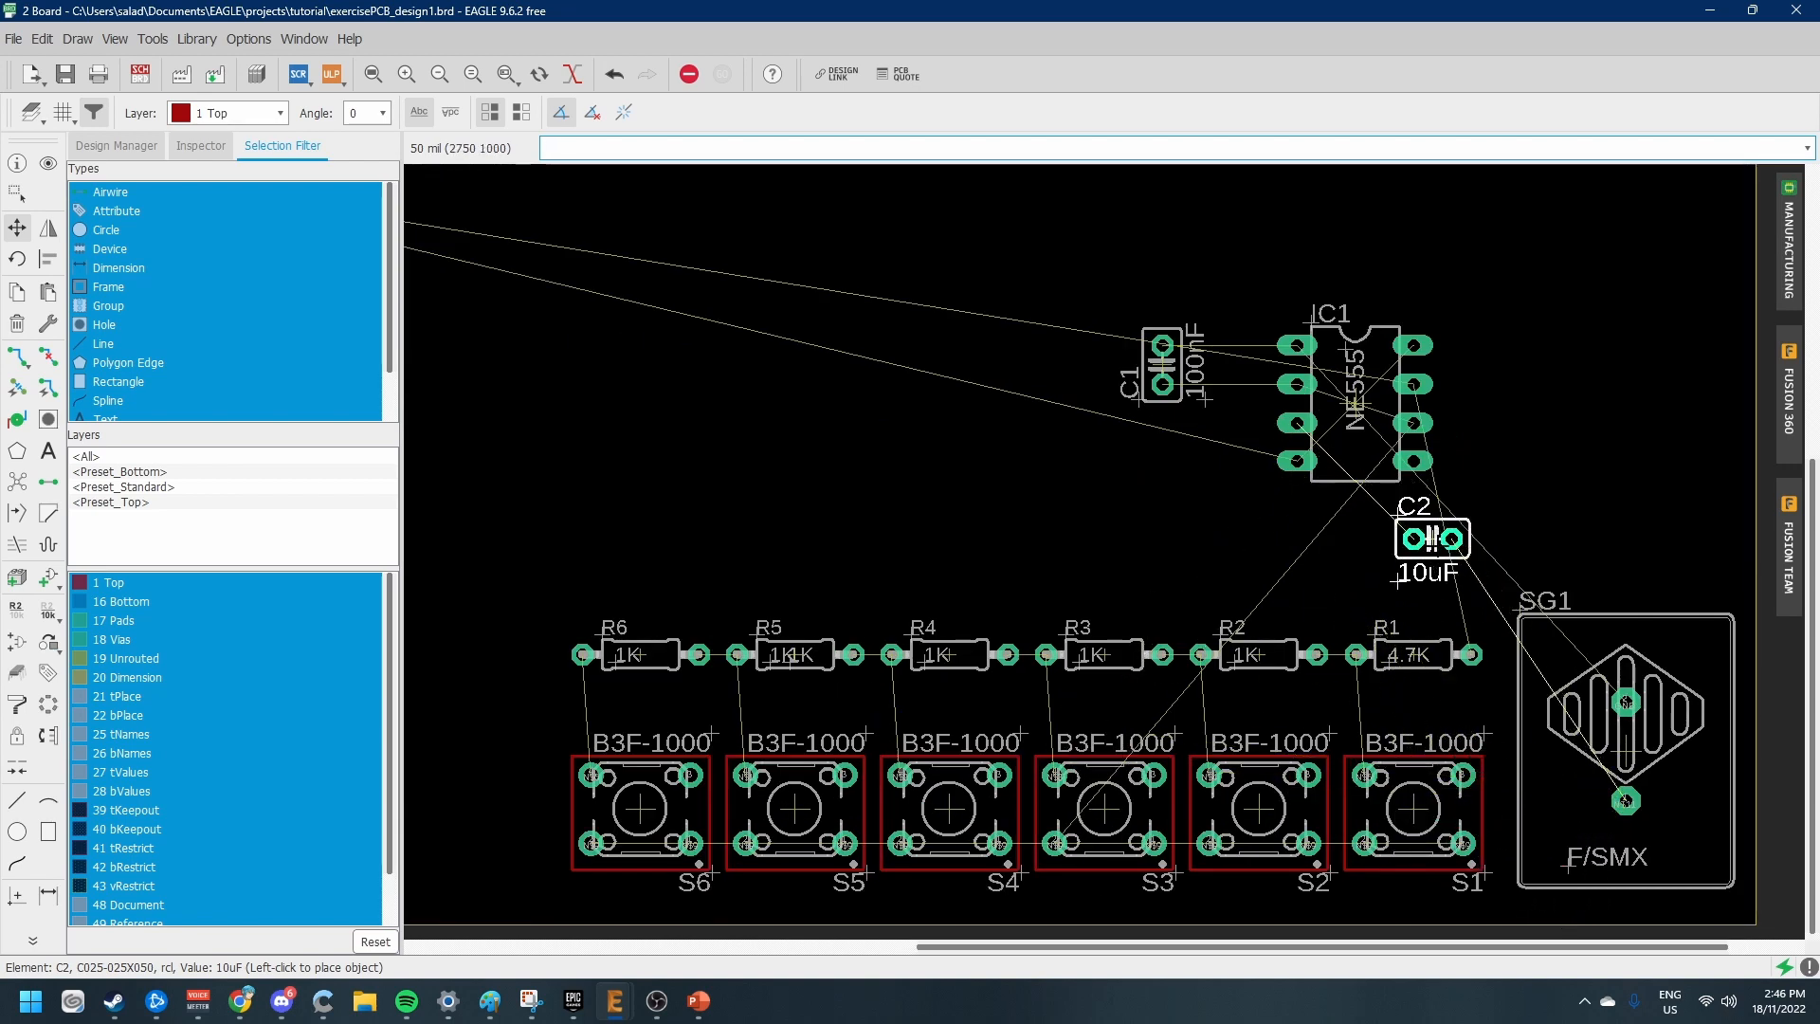
left_click(1432, 539)
scroll(1439, 541, "down", 3)
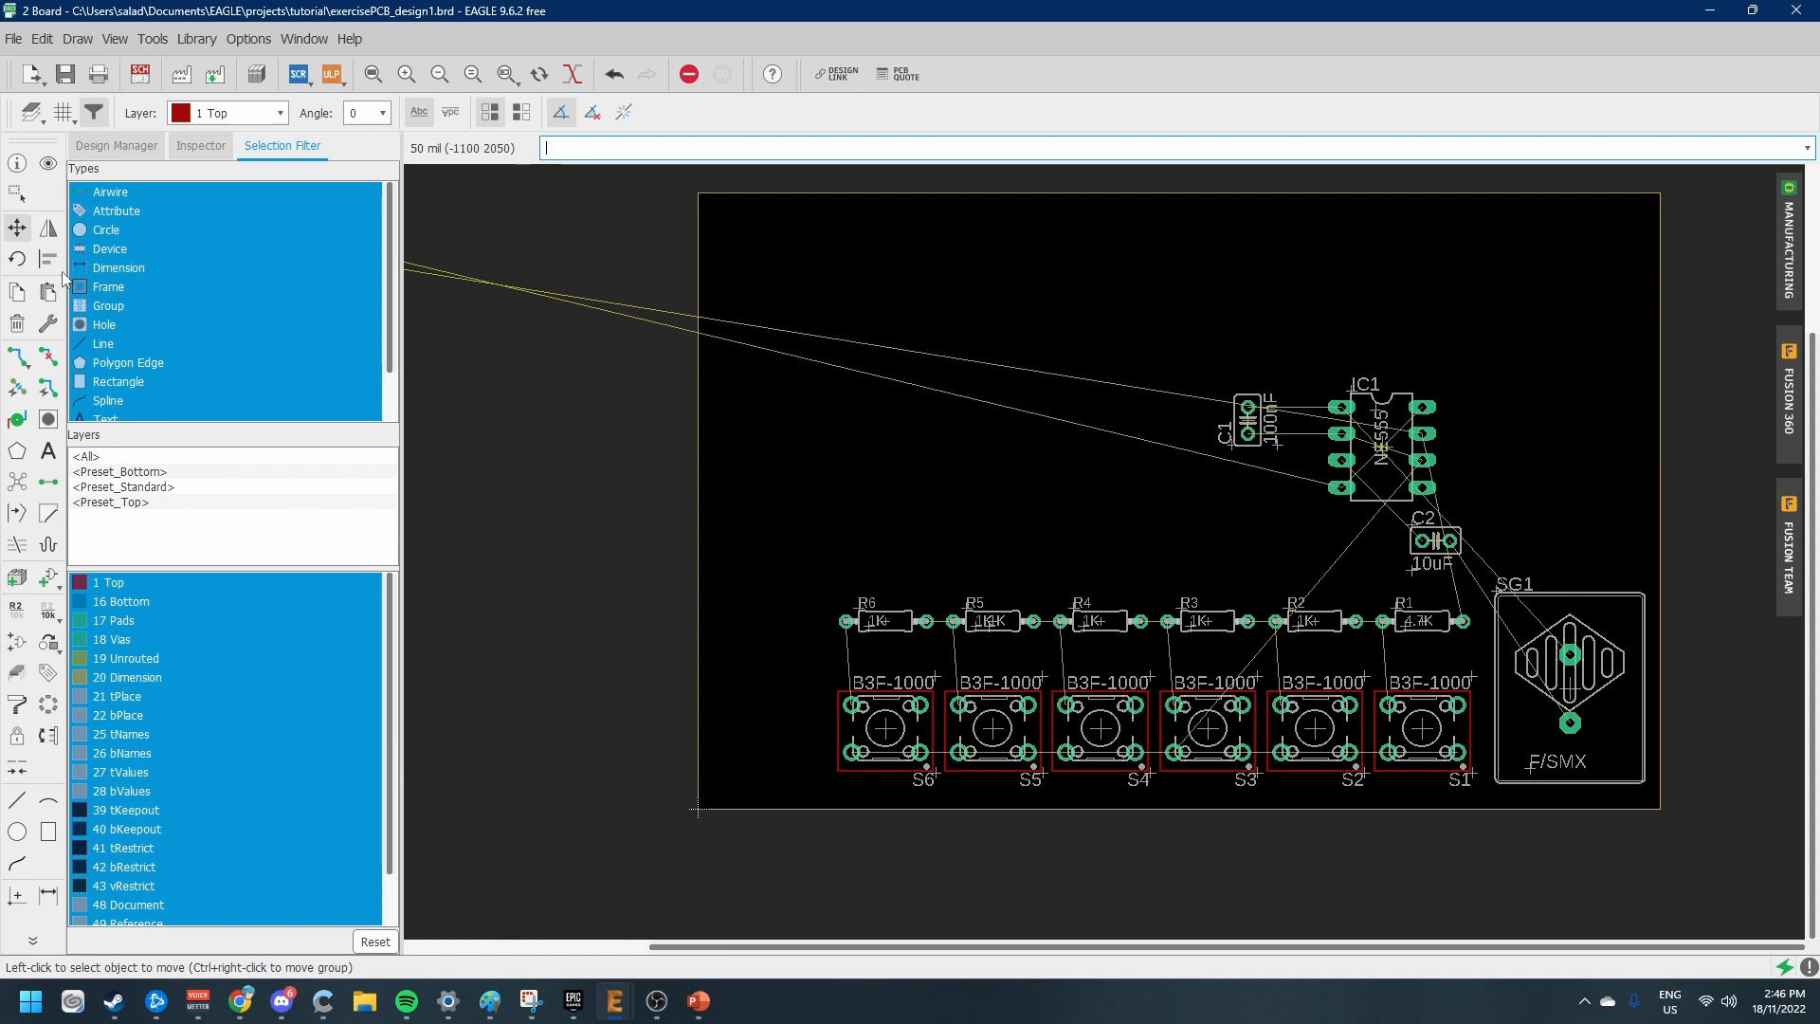
Group resistors R1 to R6 with switches S1 to S6 and shift them left by one switch spacing, away from speaker SG1
left_click(22, 200)
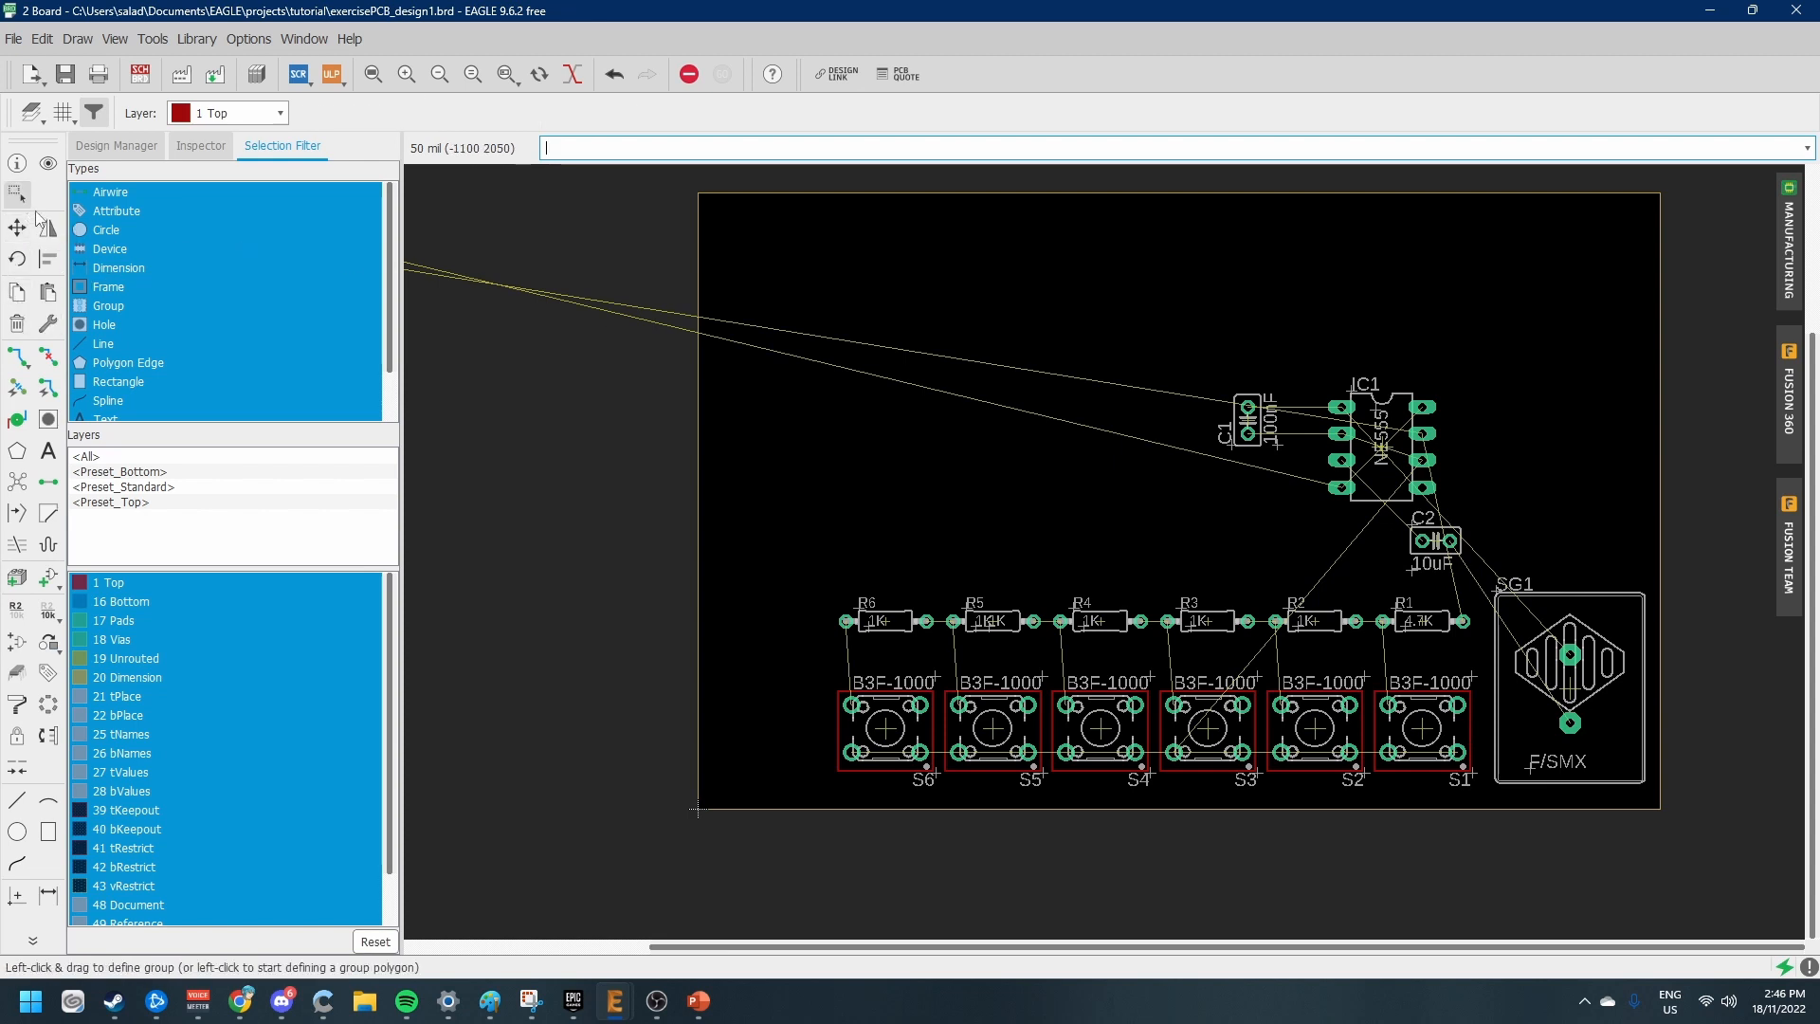
left_click_drag(799, 570, 1484, 799)
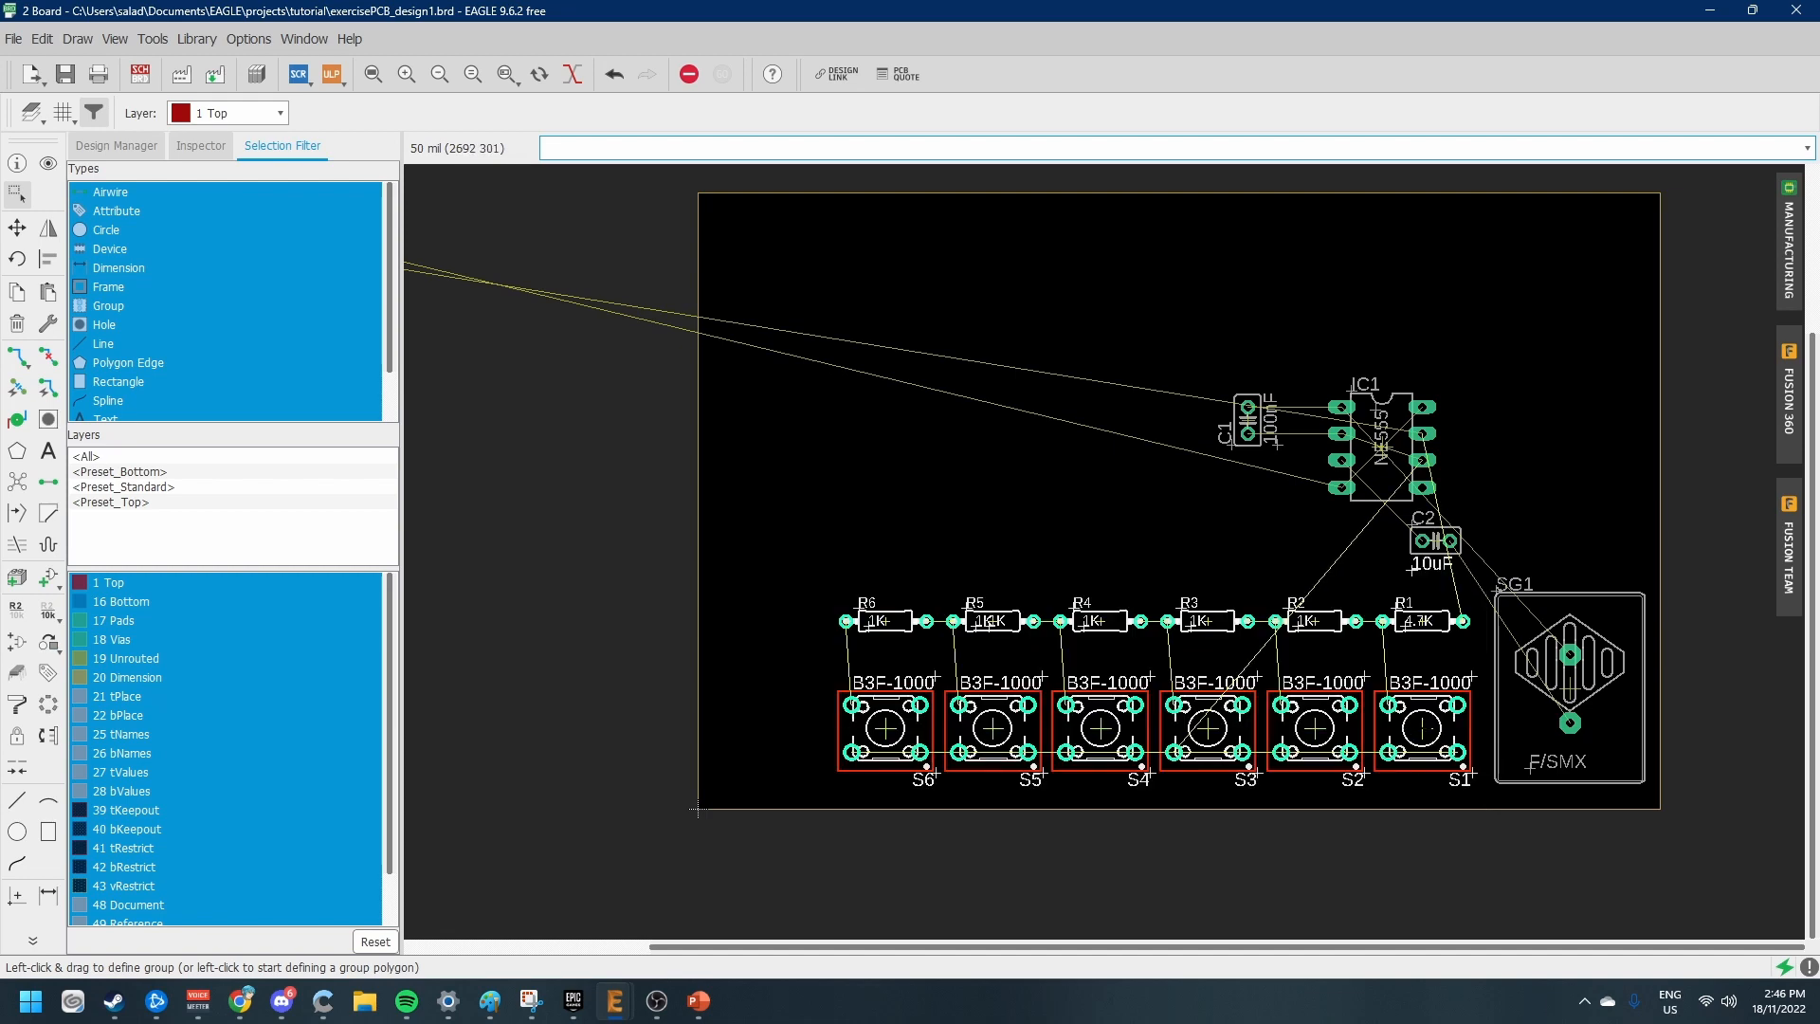
left_click_drag(1422, 728, 1315, 728)
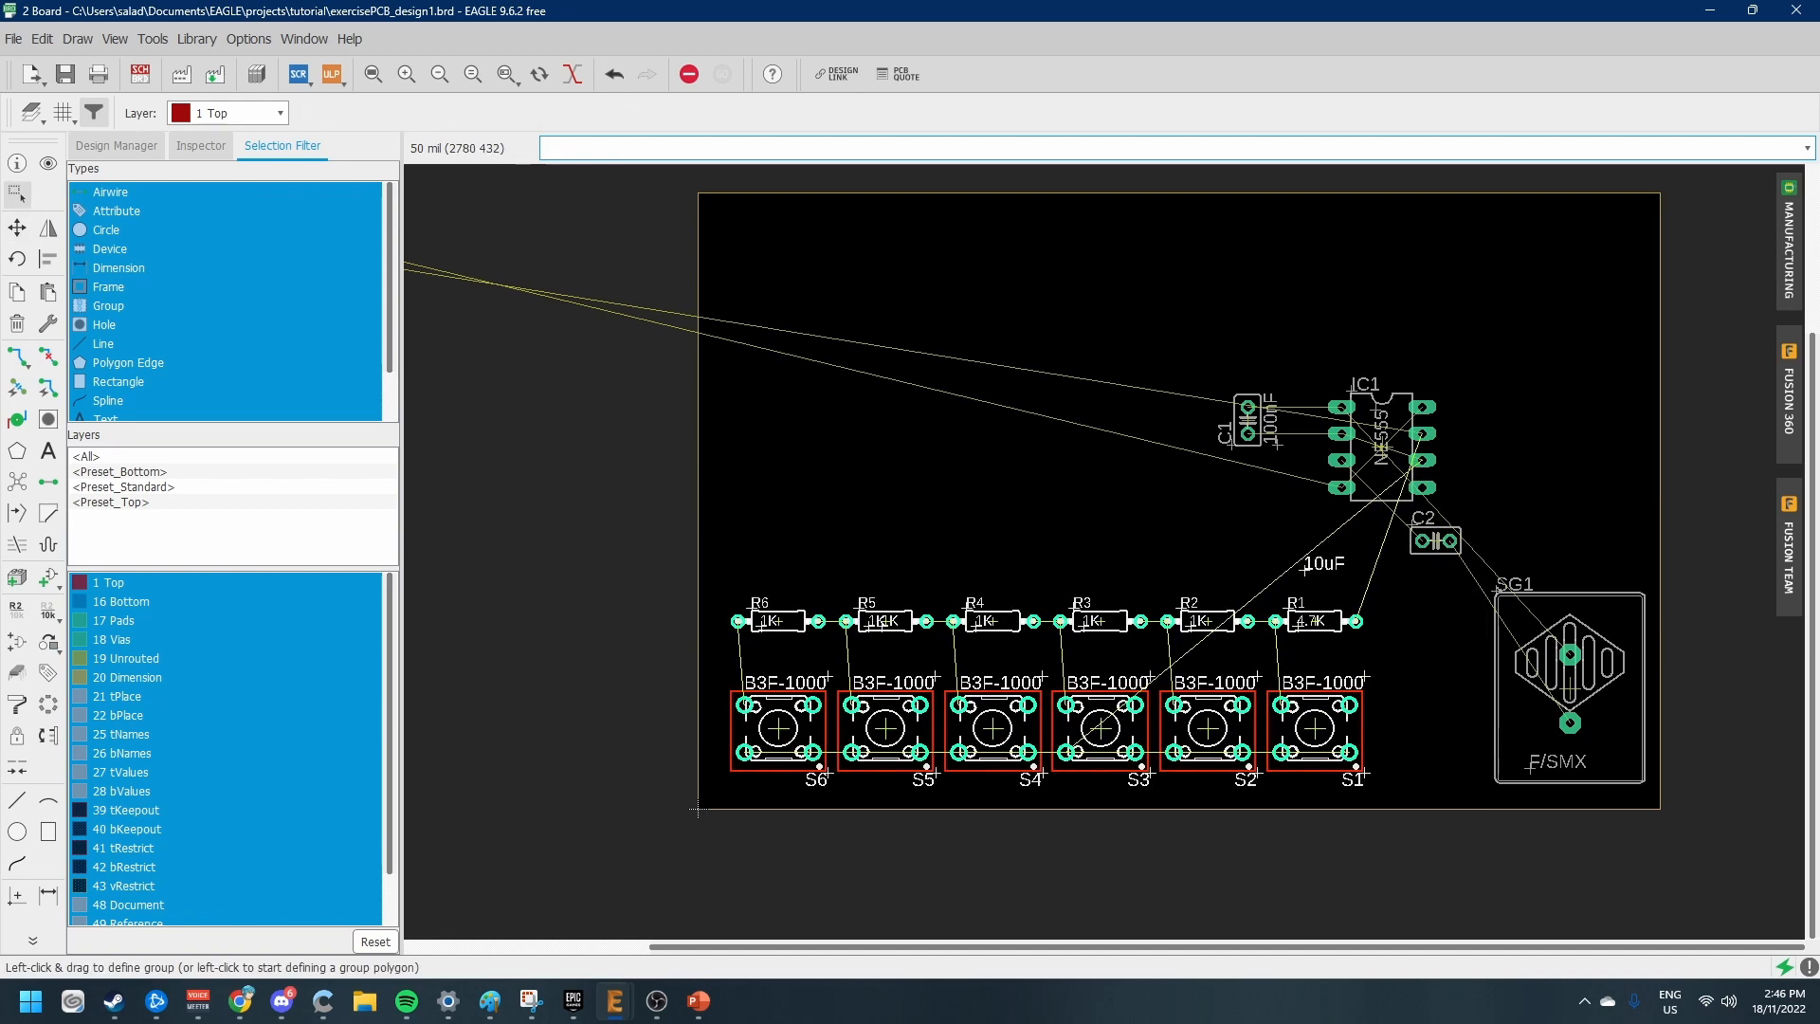
left_click(1315, 728)
Move capacitor C2 into the gap between switch S1 and speaker SG1
left_click(1436, 540)
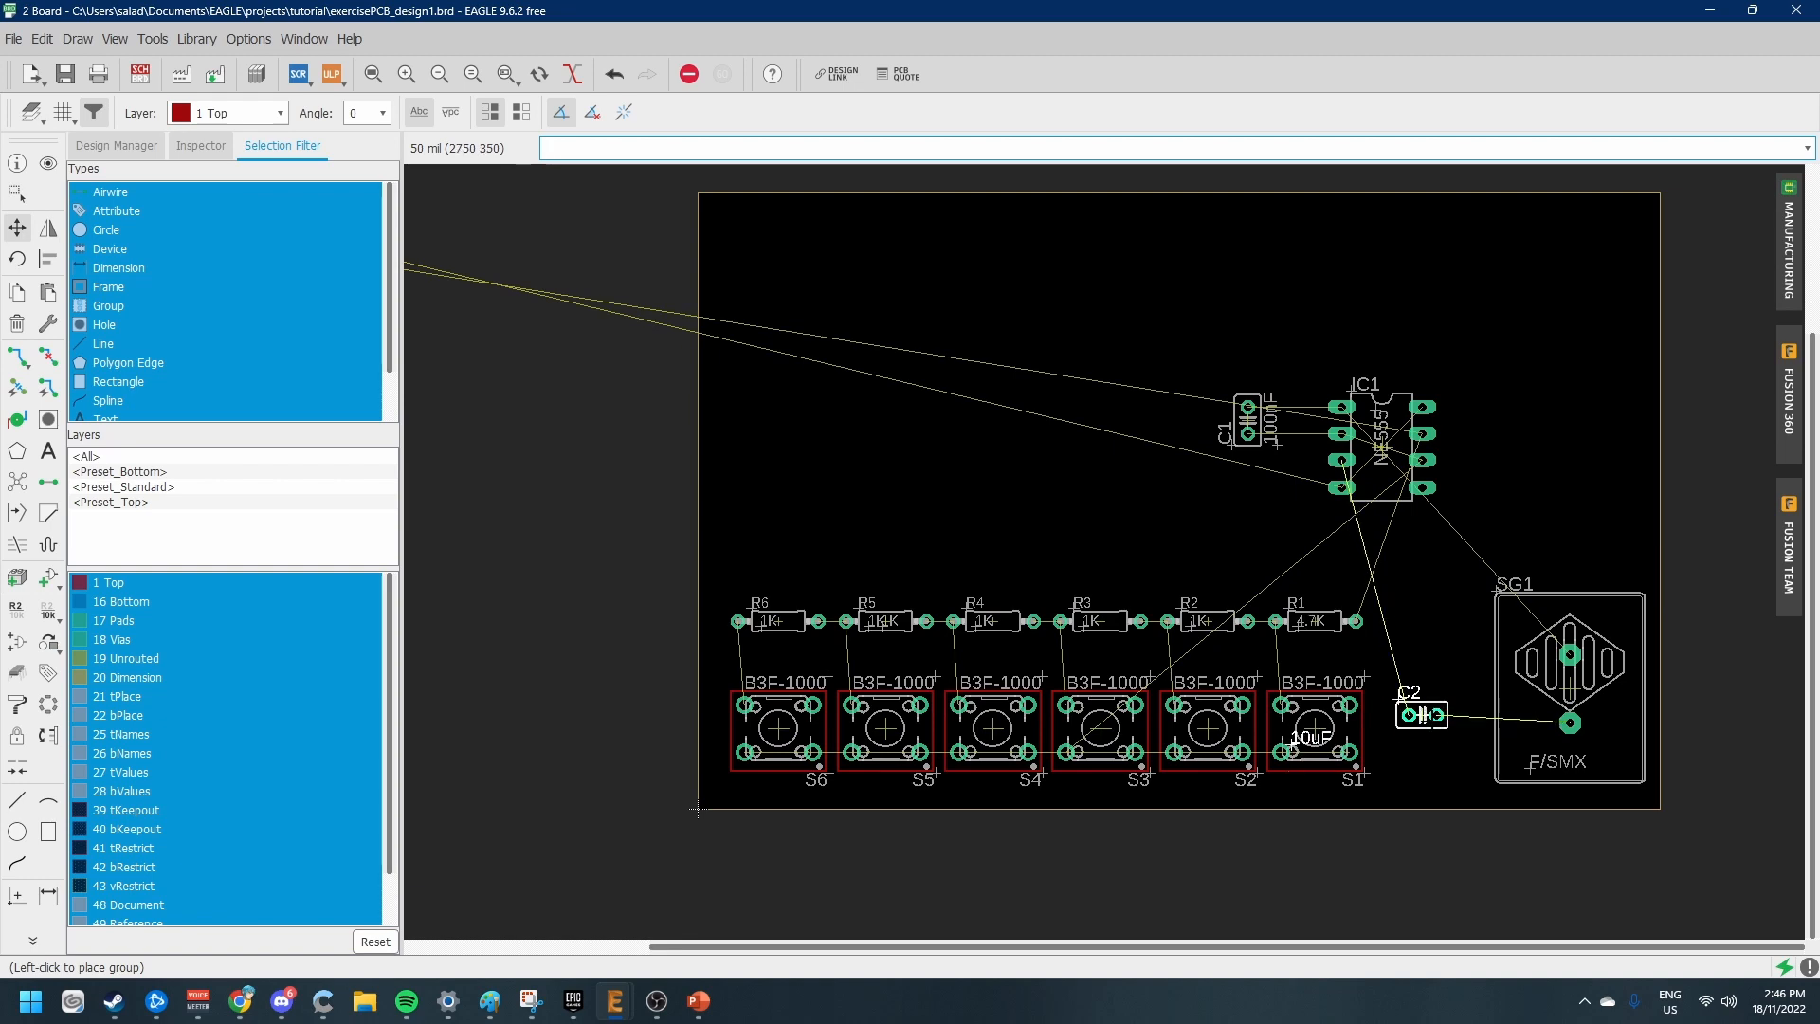
left_click(1422, 728)
right_click(1430, 730)
left_click(1432, 733)
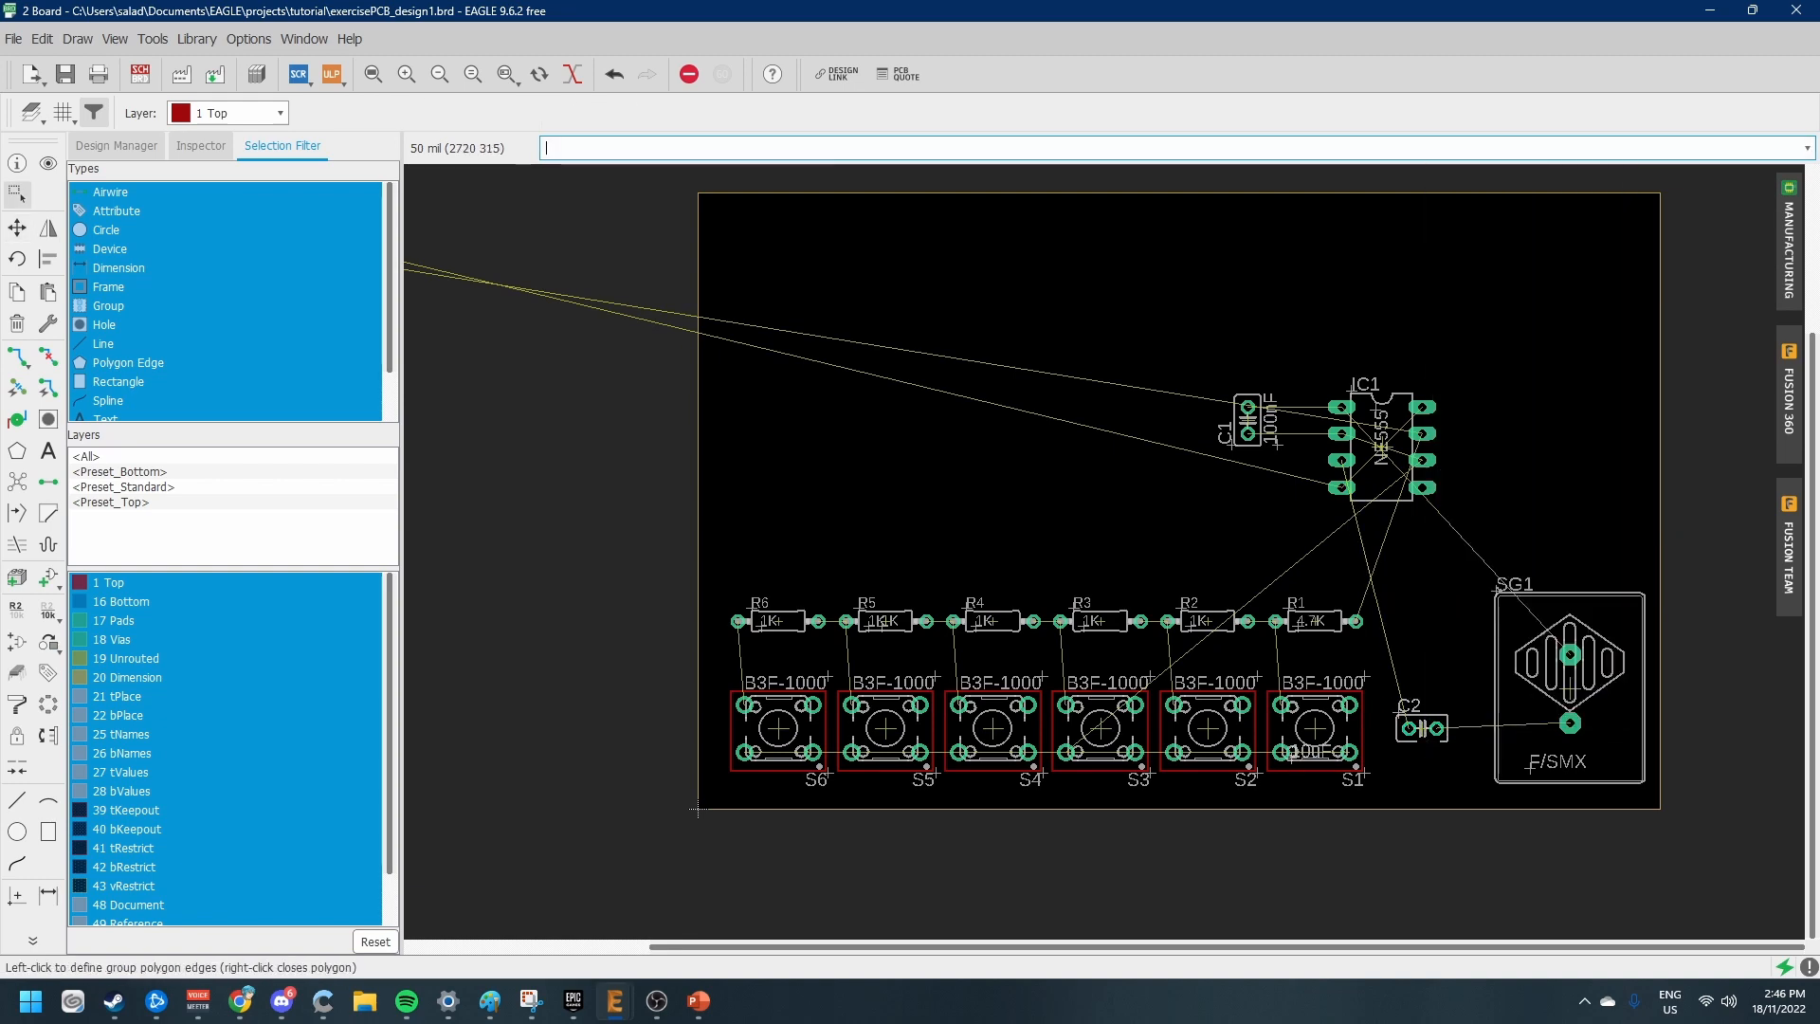
scroll(1434, 734, "up", 2)
right_click(1427, 726)
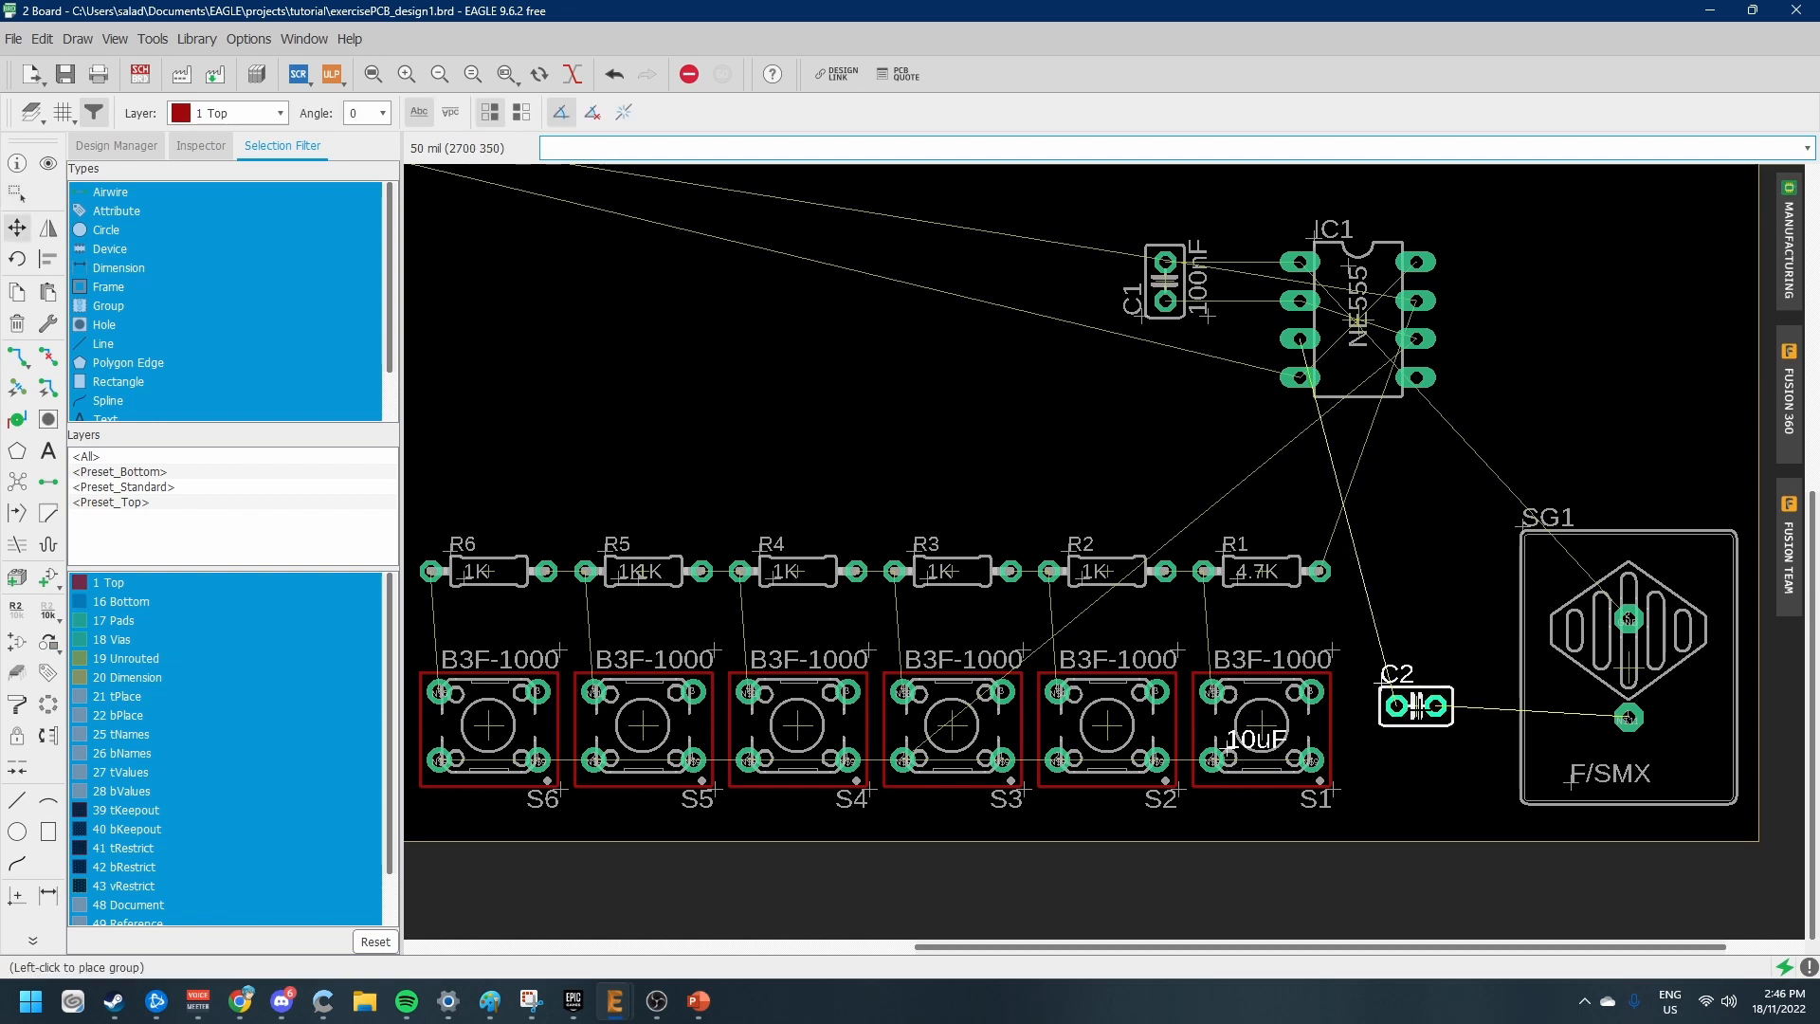
left_click(1418, 725)
scroll(1419, 722, "down", 2)
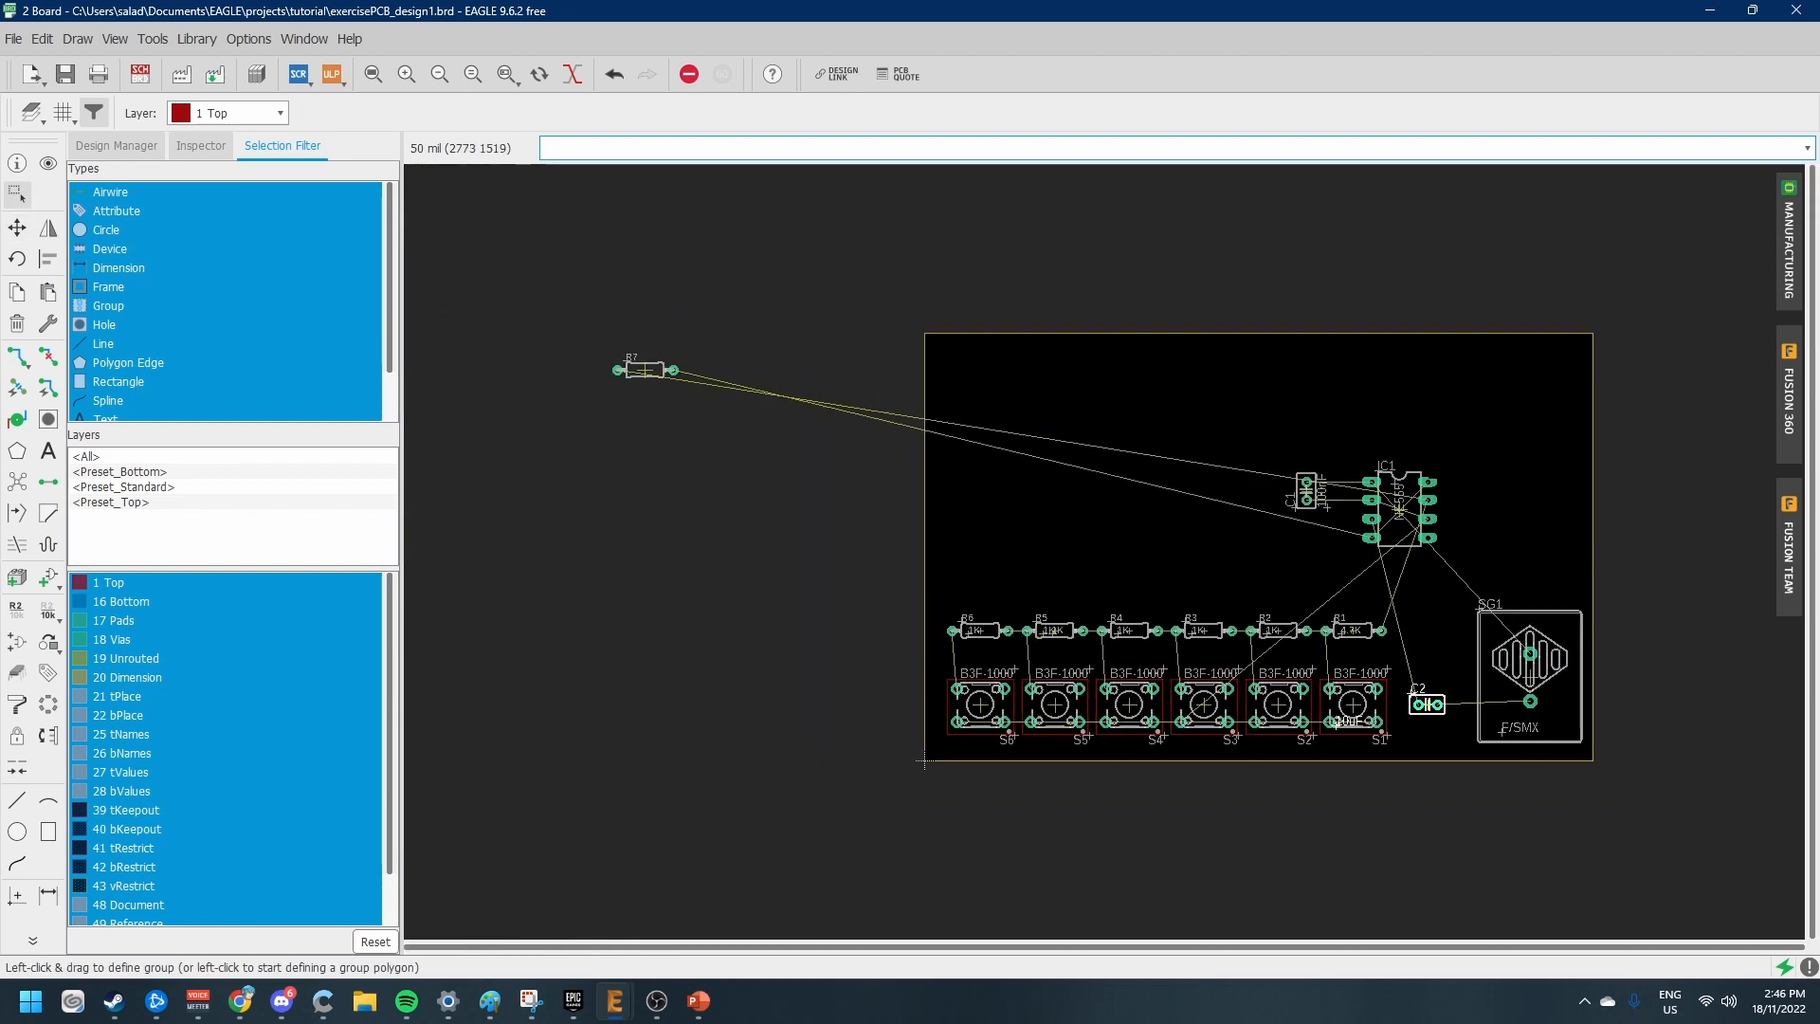
Bring resistor R7 onto the board and place it horizontally below C1, level with IC1's lowest left pin
scroll(1149, 438, "up", 1)
scroll(1258, 441, "down", 1)
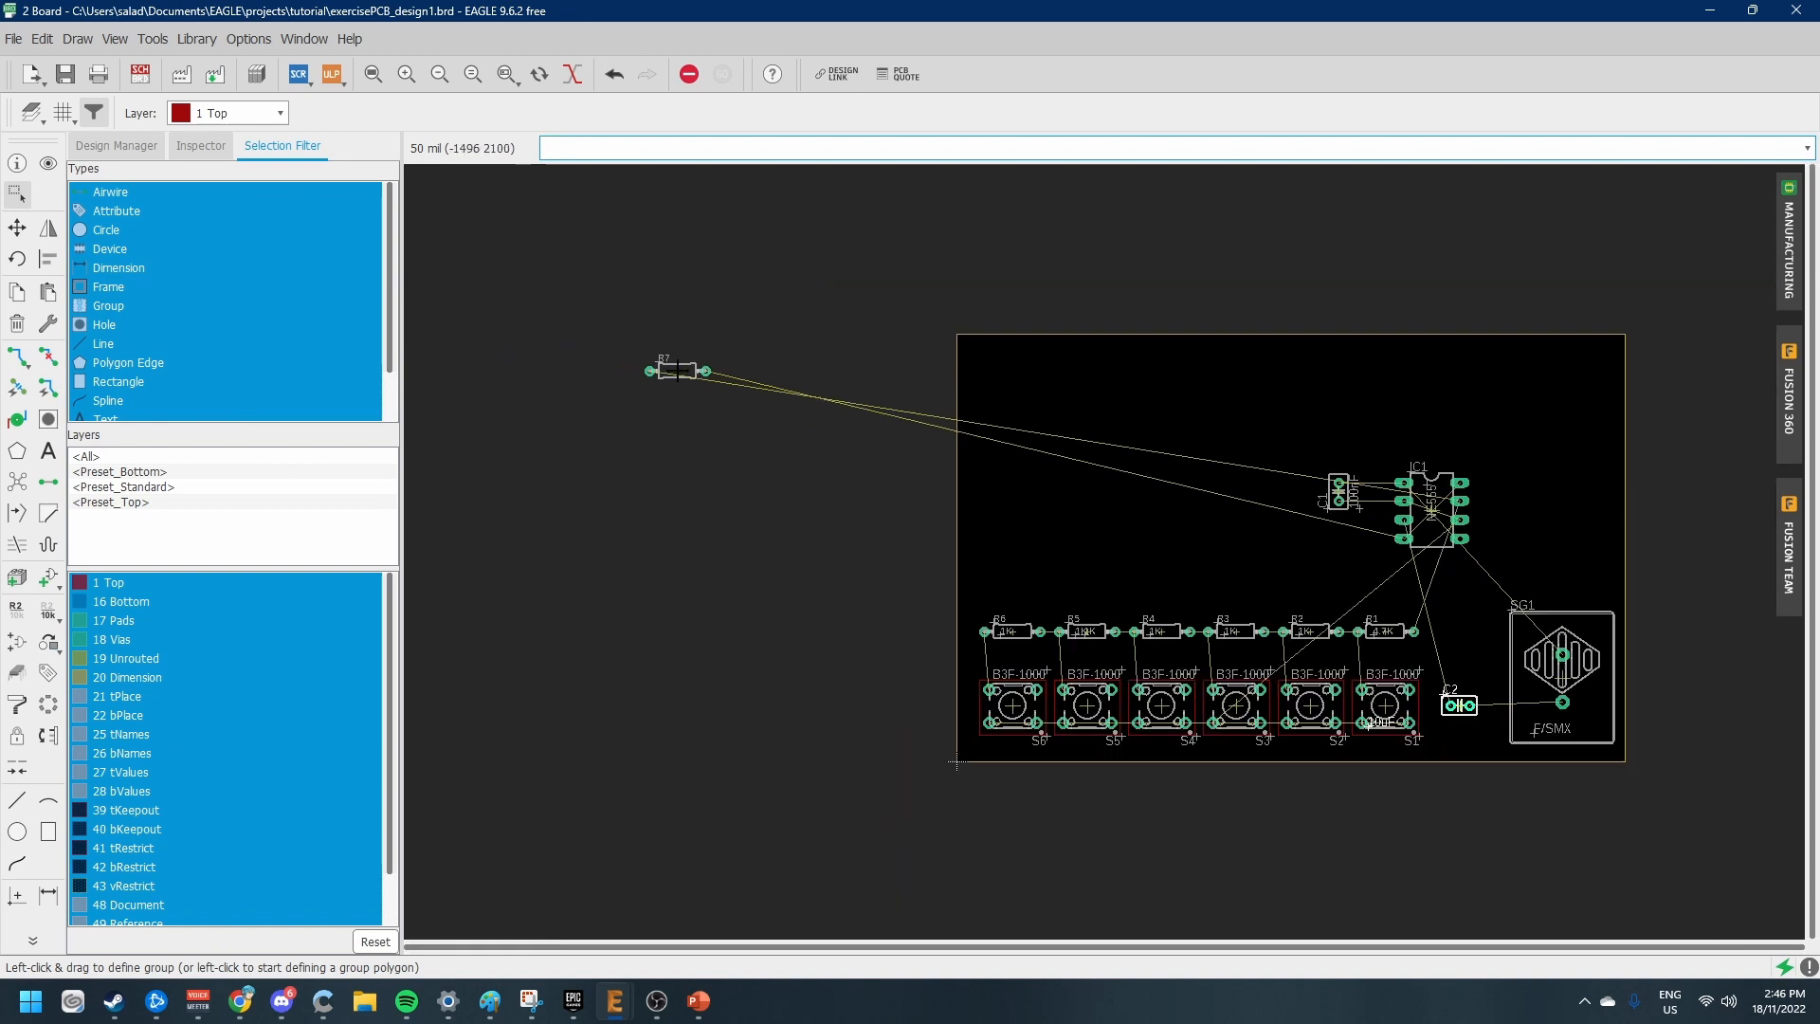
left_click_drag(678, 370, 1377, 585)
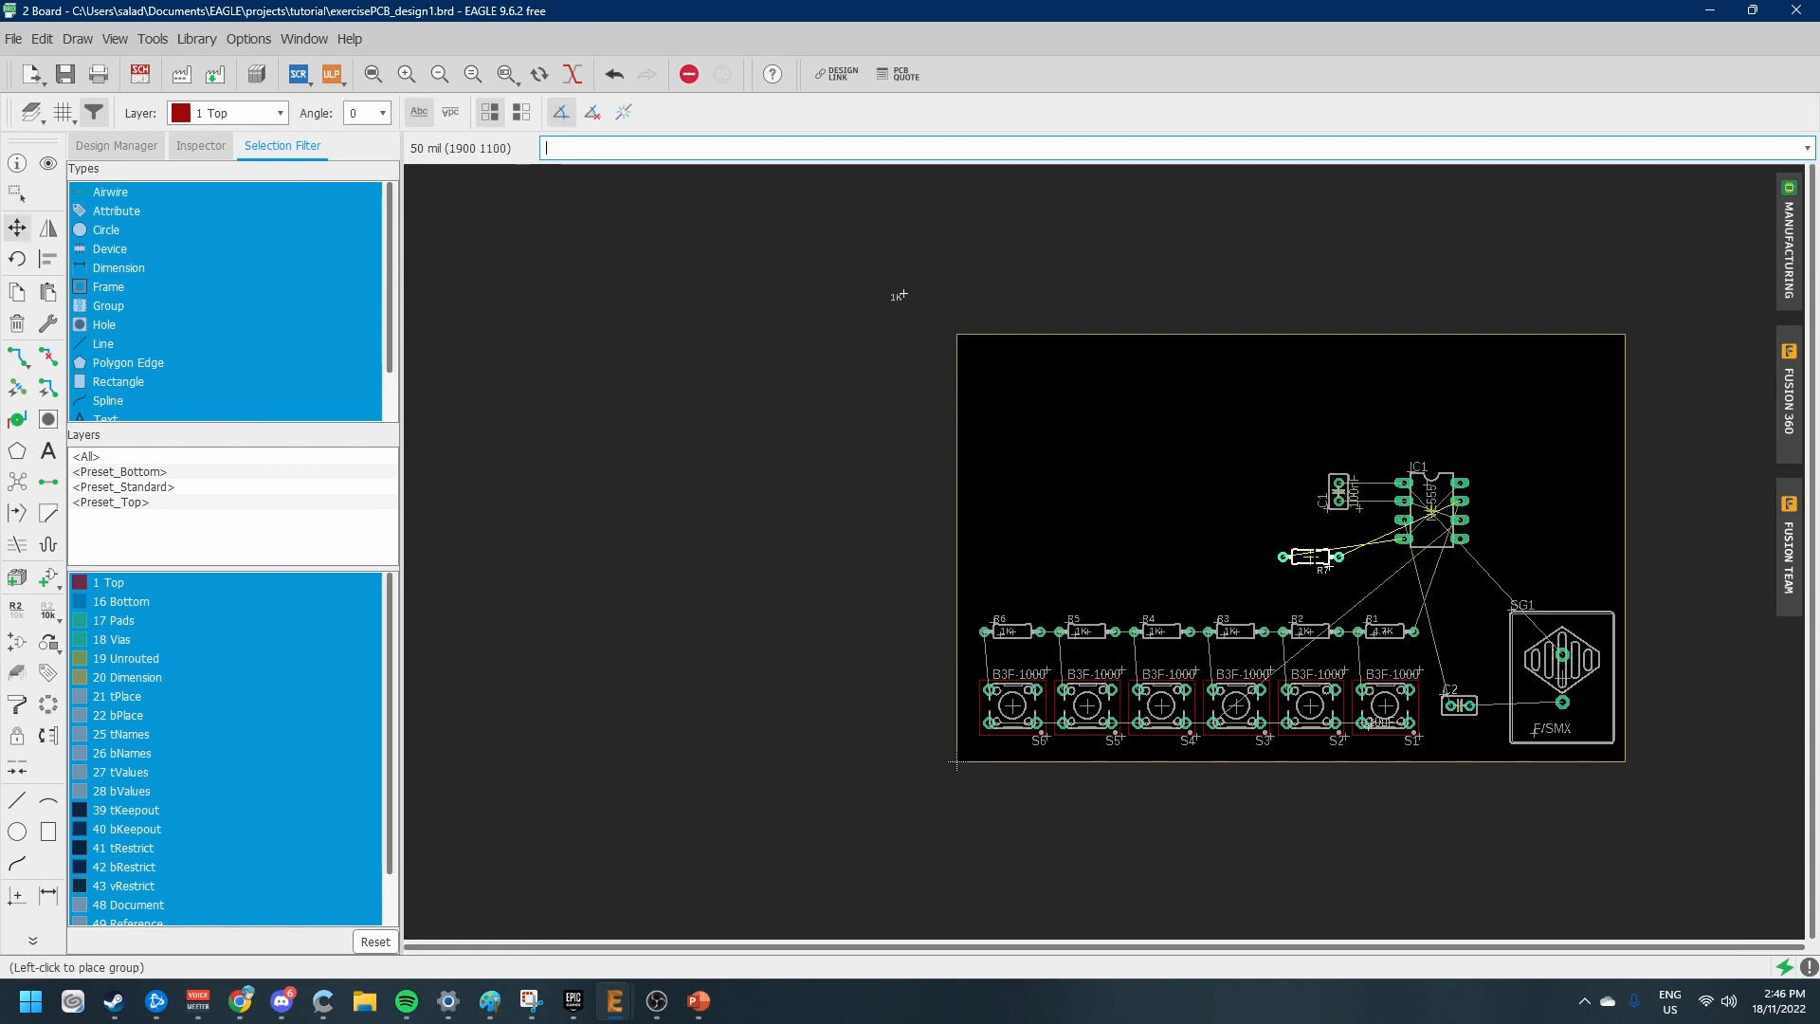
right_click(1311, 557)
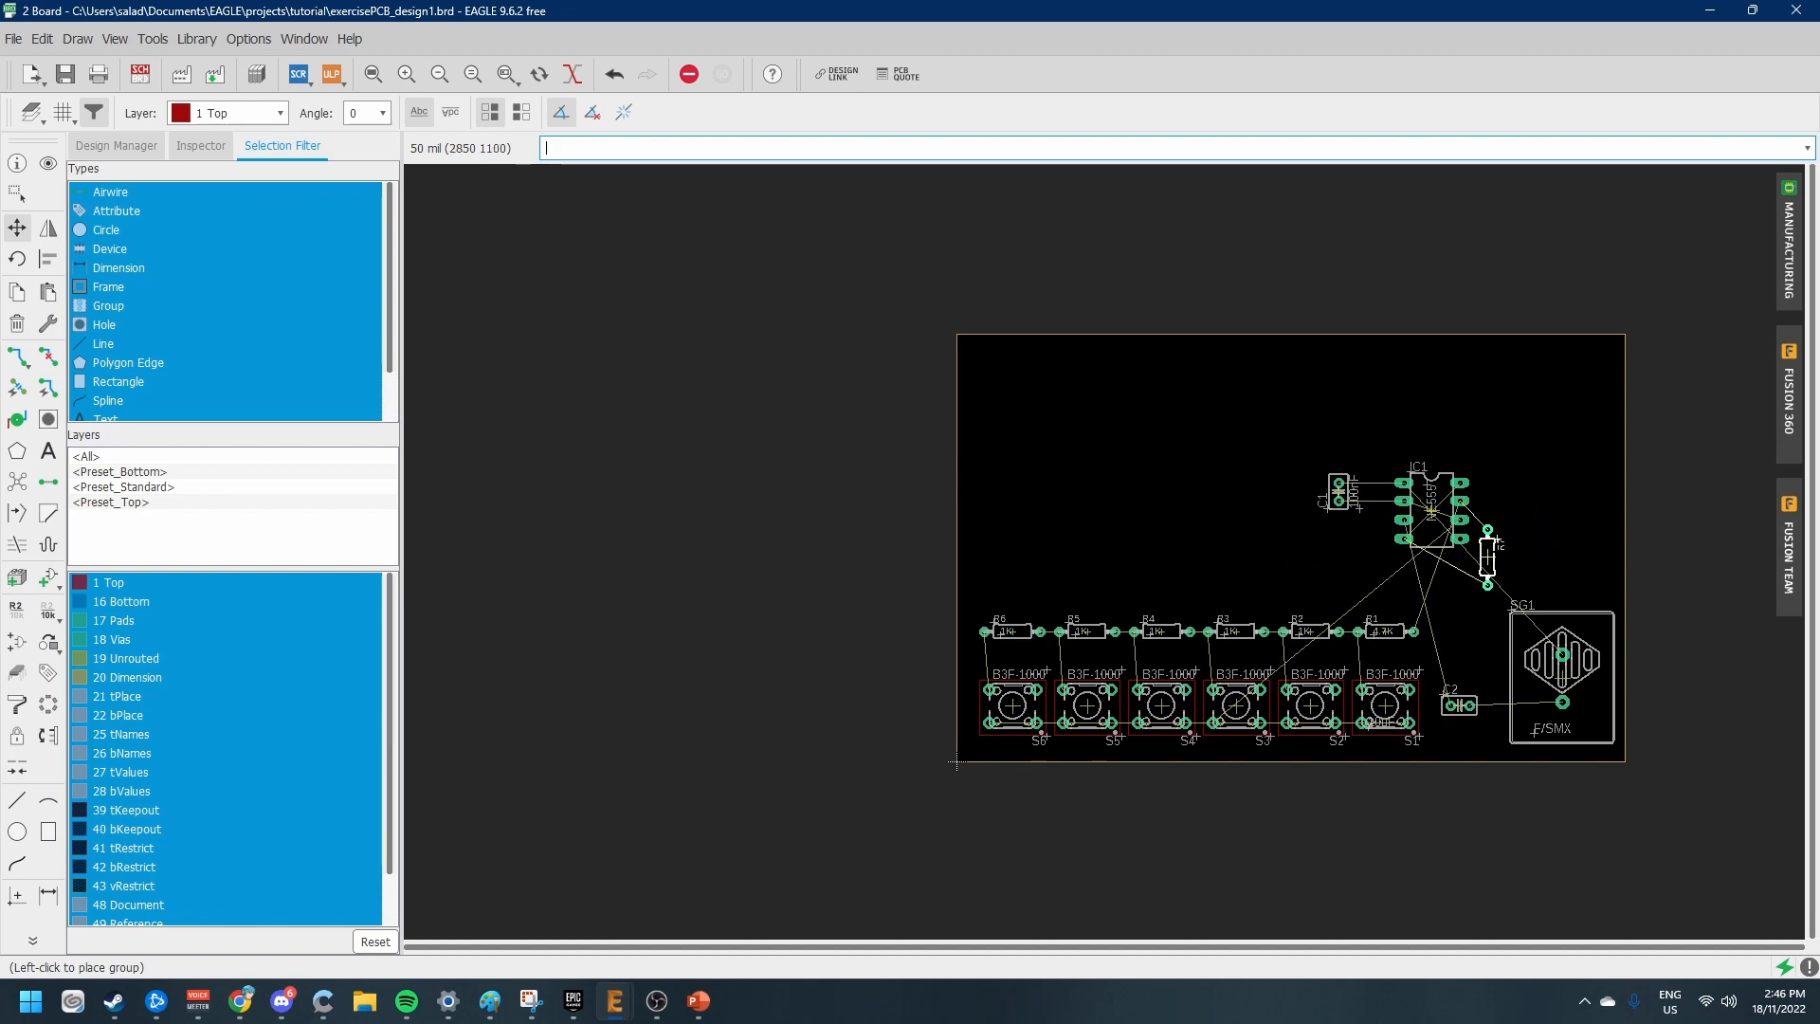
scroll(1502, 537, "up", 5)
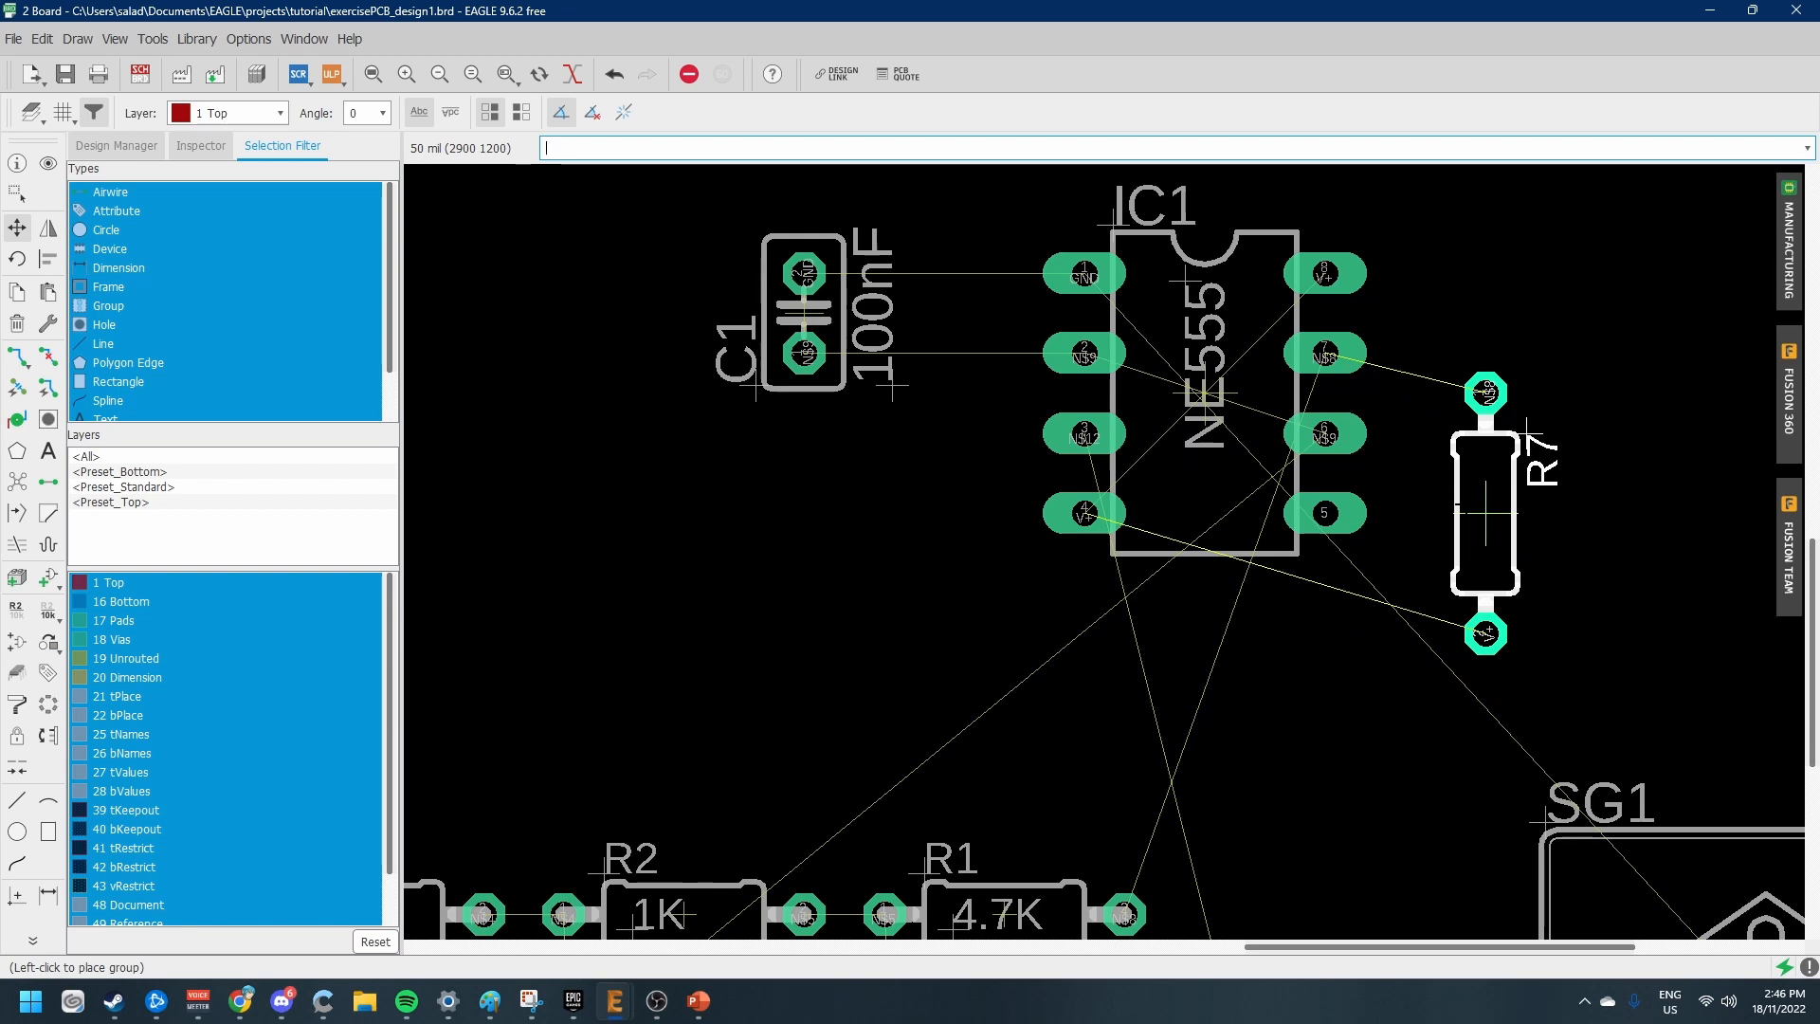
right_click(884, 553)
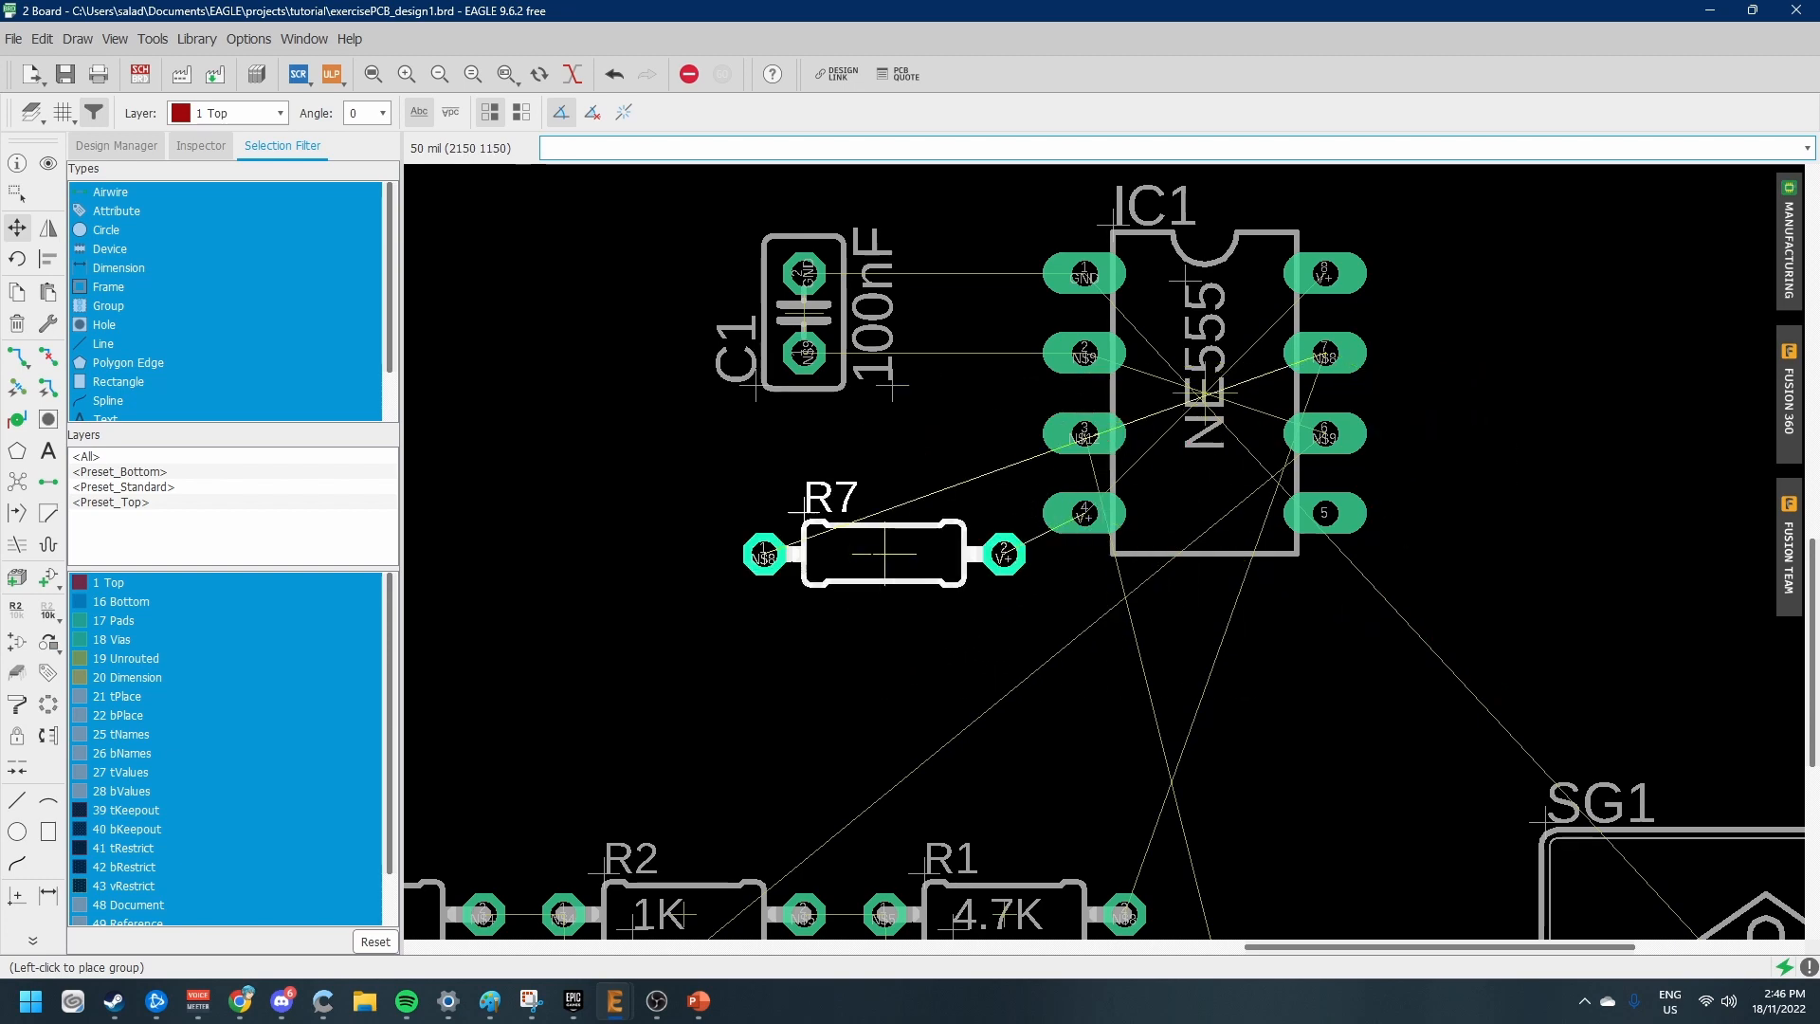
left_click(805, 513)
scroll(1169, 533, "down", 6)
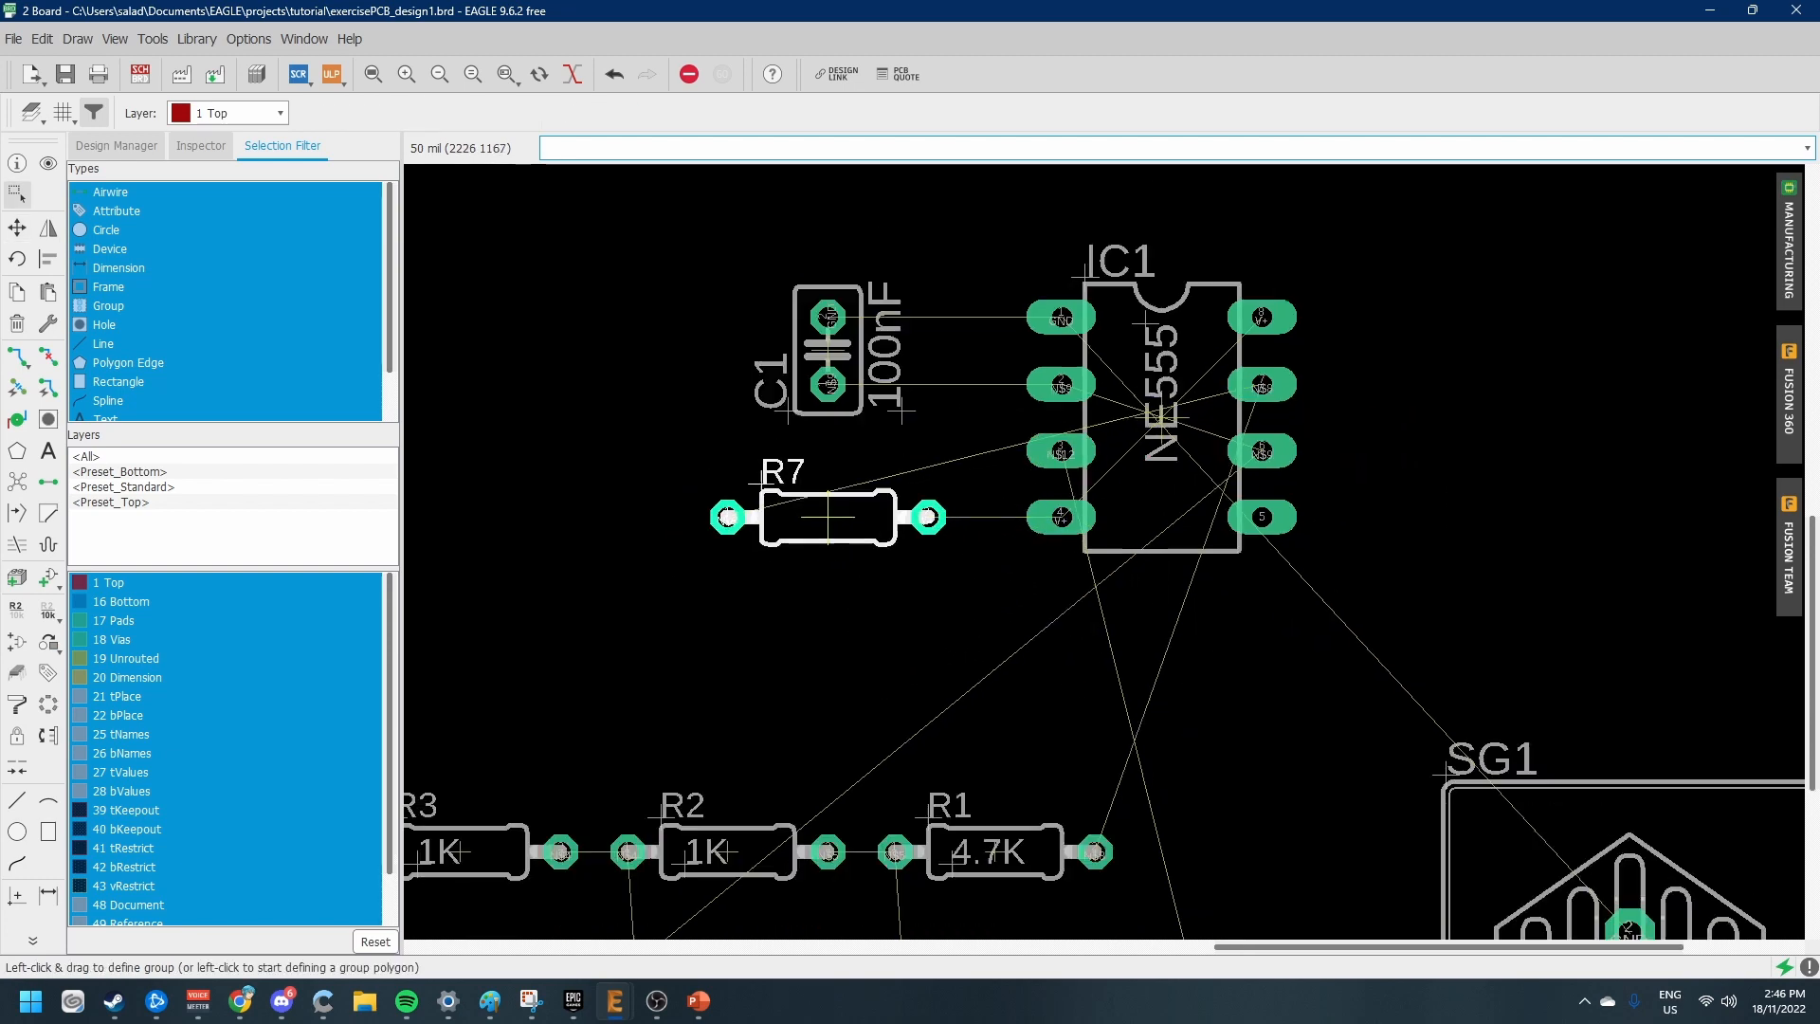
Move chip IC1 100 mil to the right and 200 mil down, closer to resistor R1
scroll(1137, 448, "up", 1)
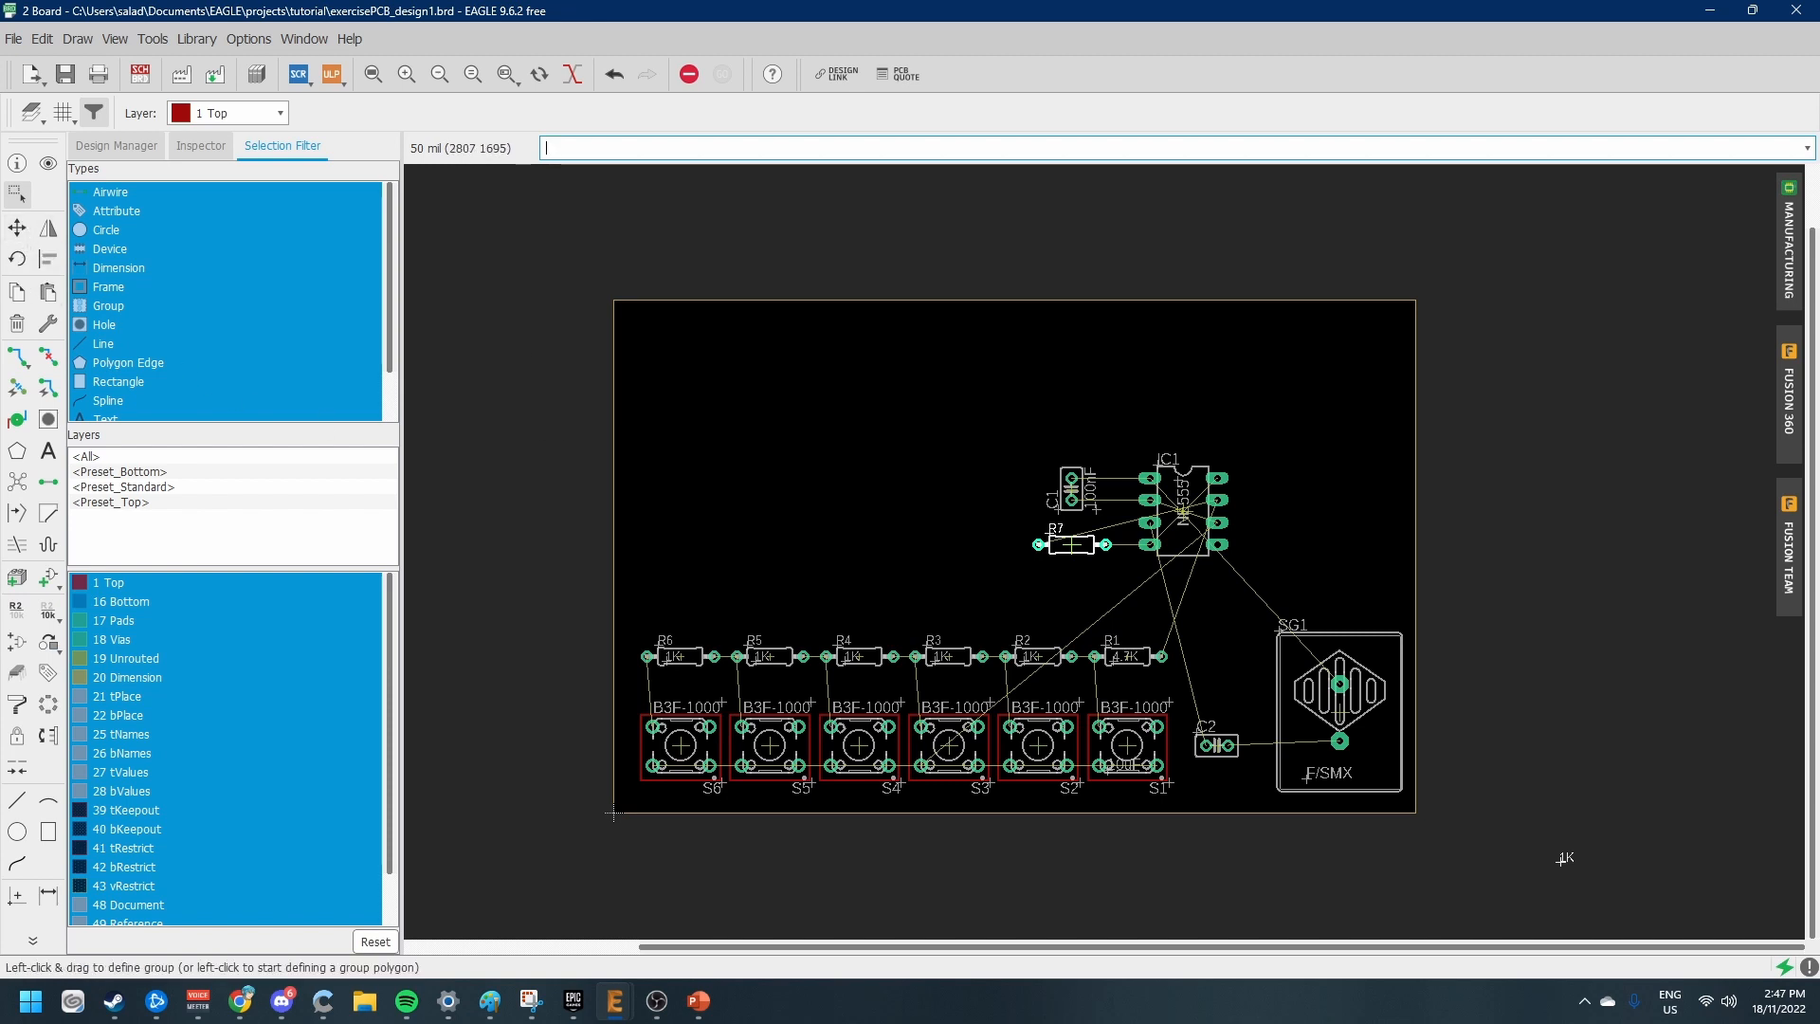
left_click_drag(1033, 431, 1284, 562)
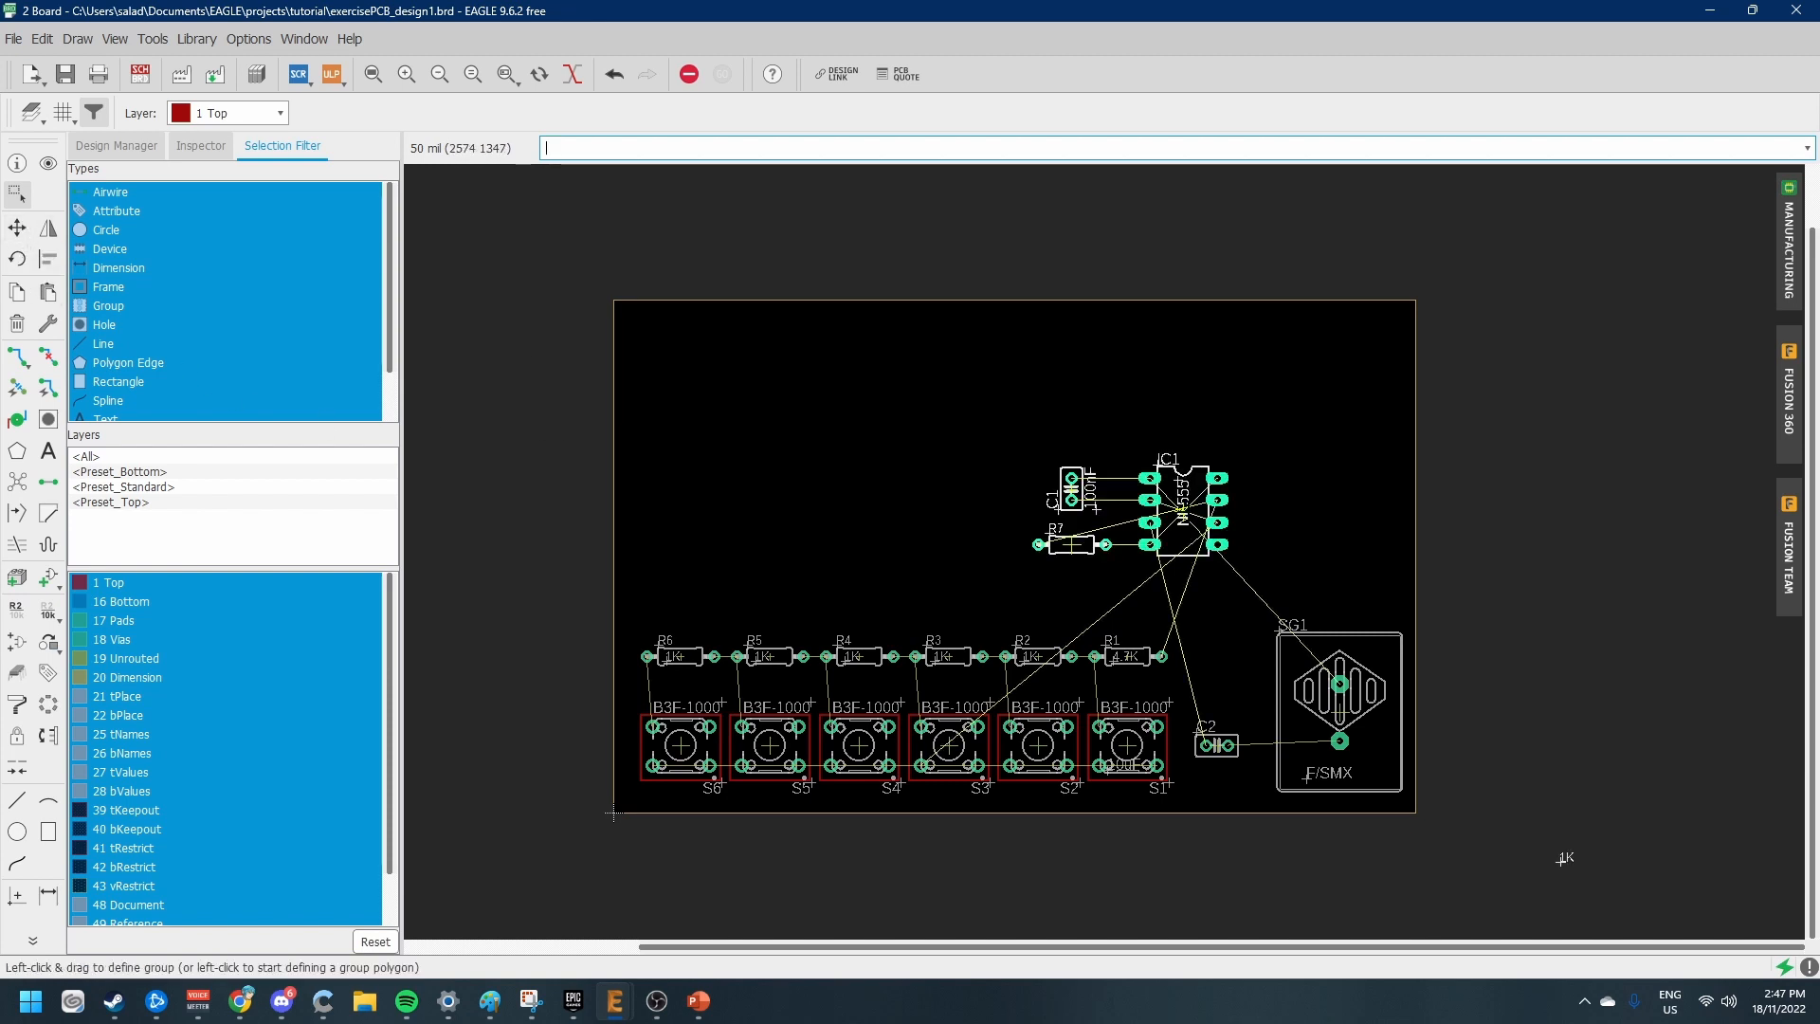
left_click_drag(1308, 432, 950, 603)
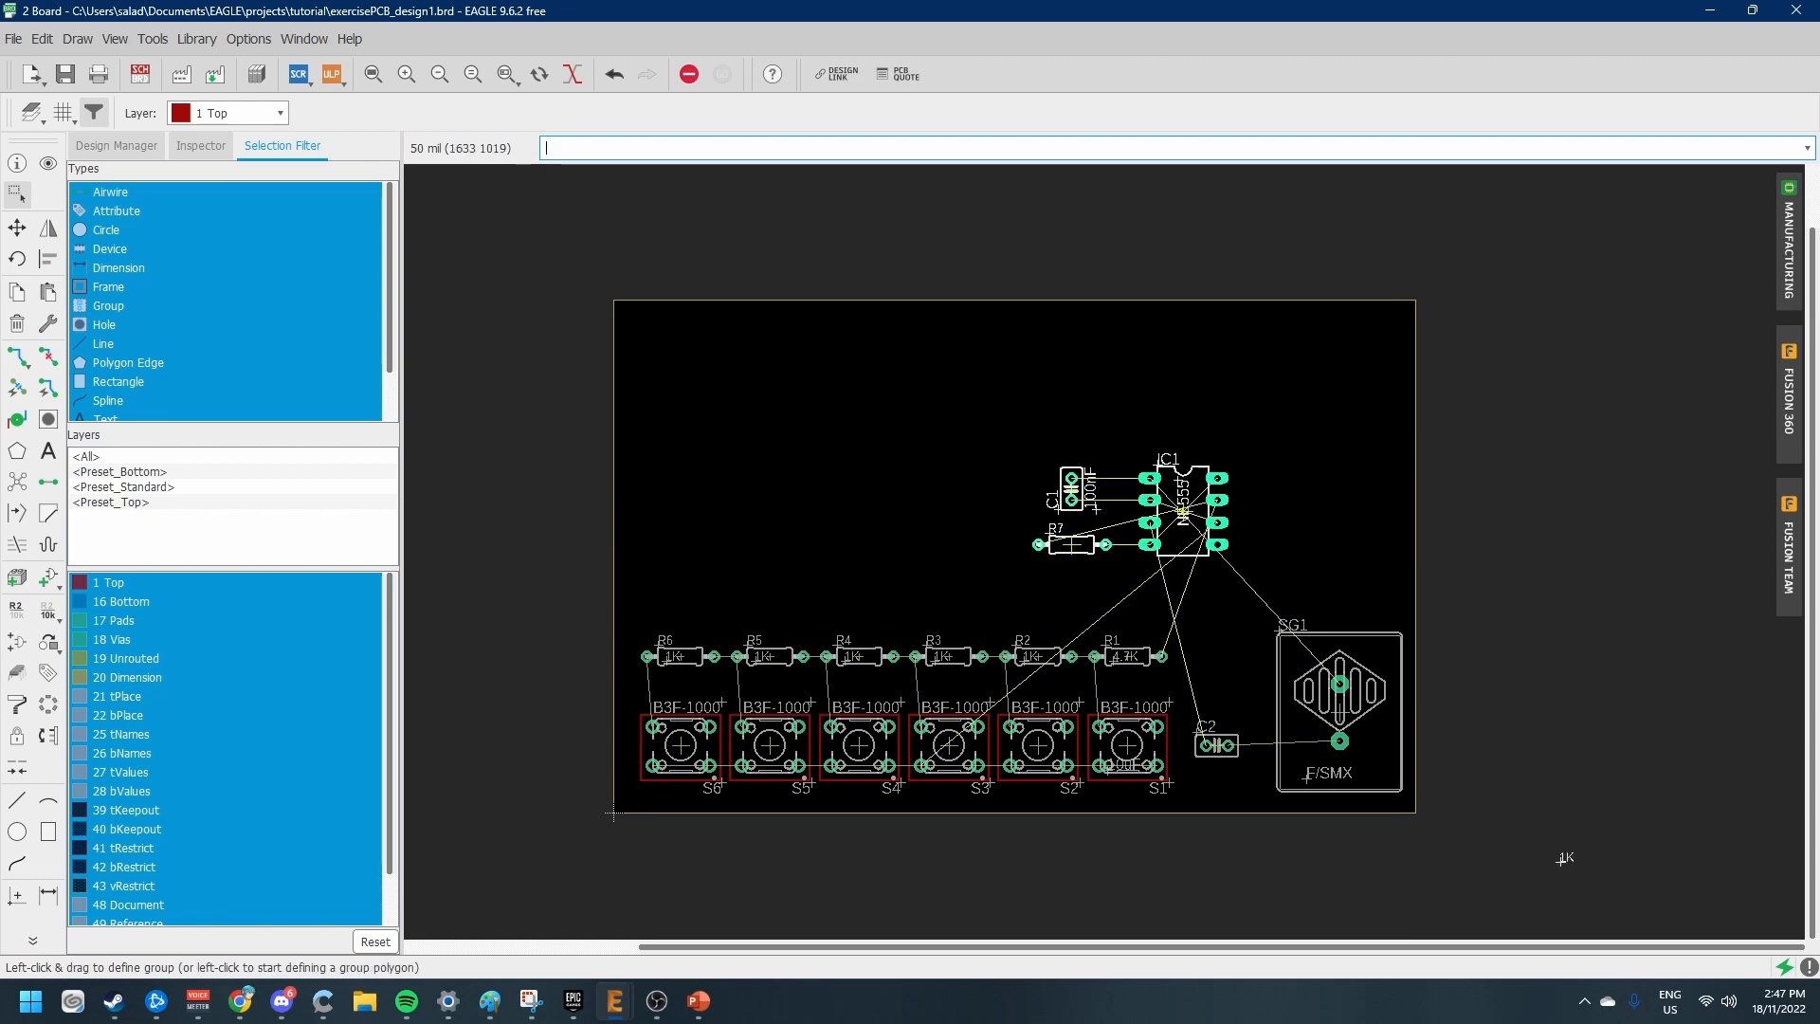
left_click(18, 229)
scroll(1208, 512, "up", 2)
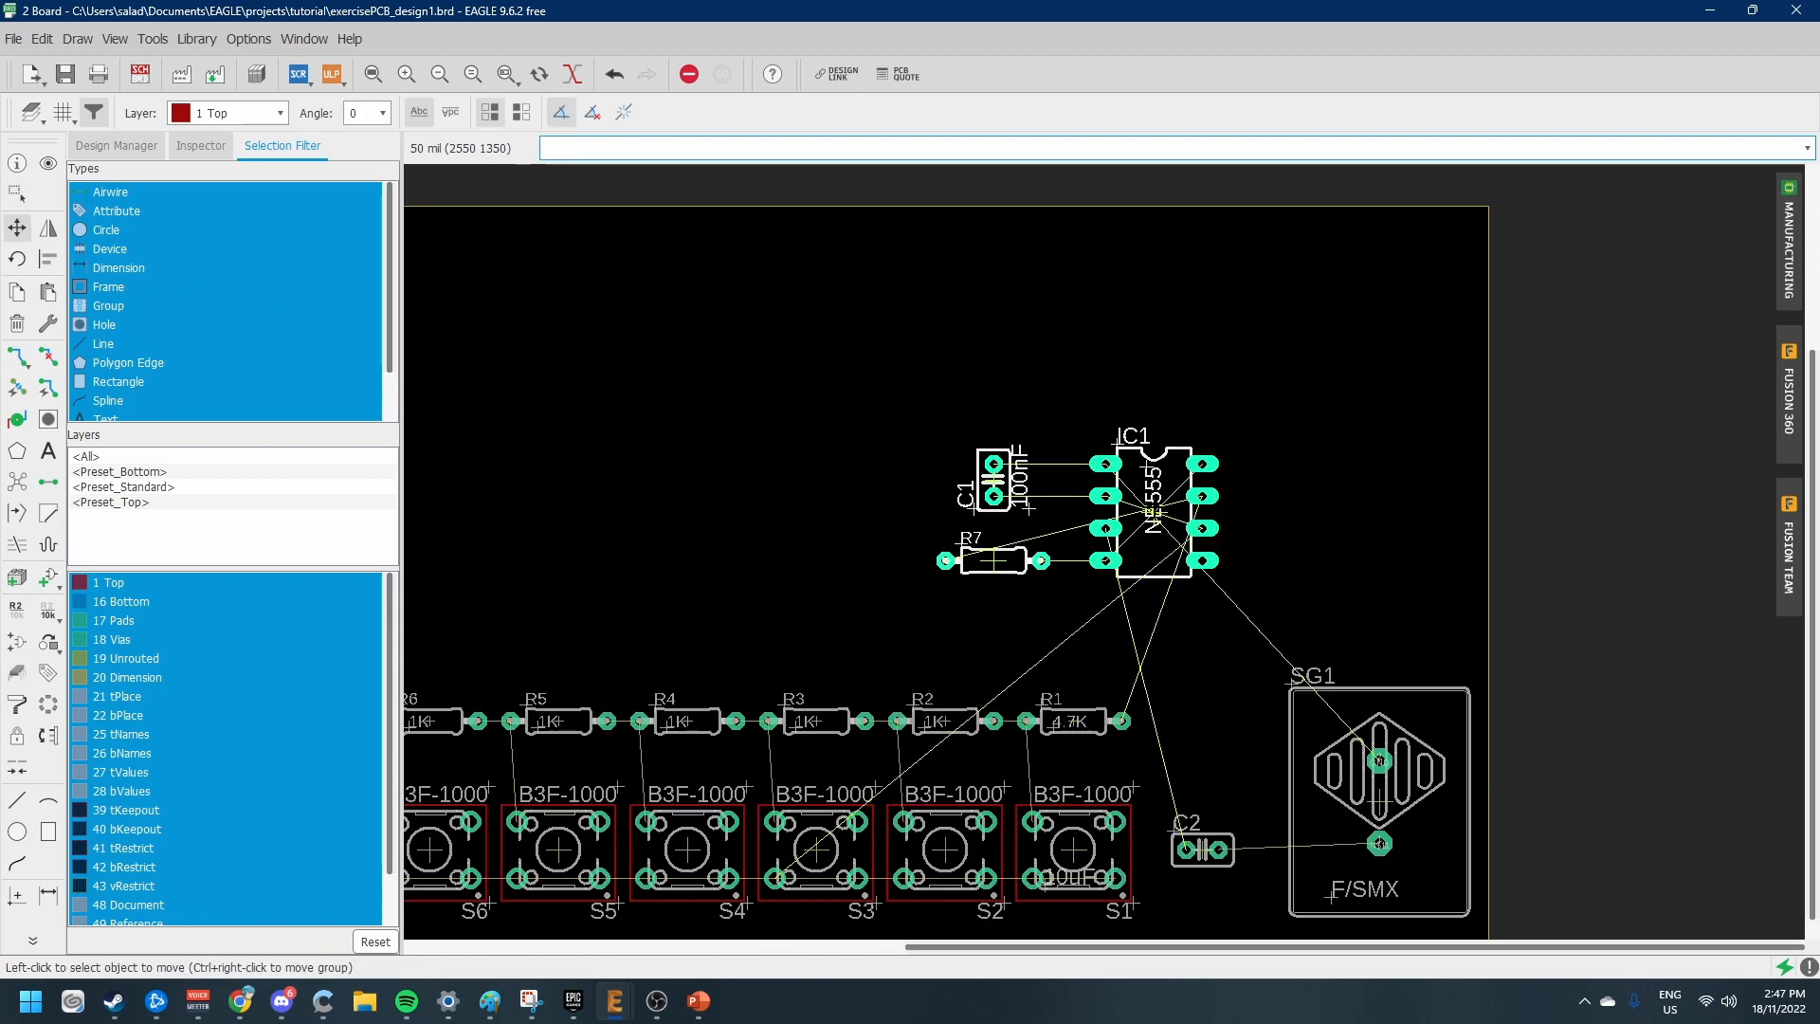
left_click(1153, 513)
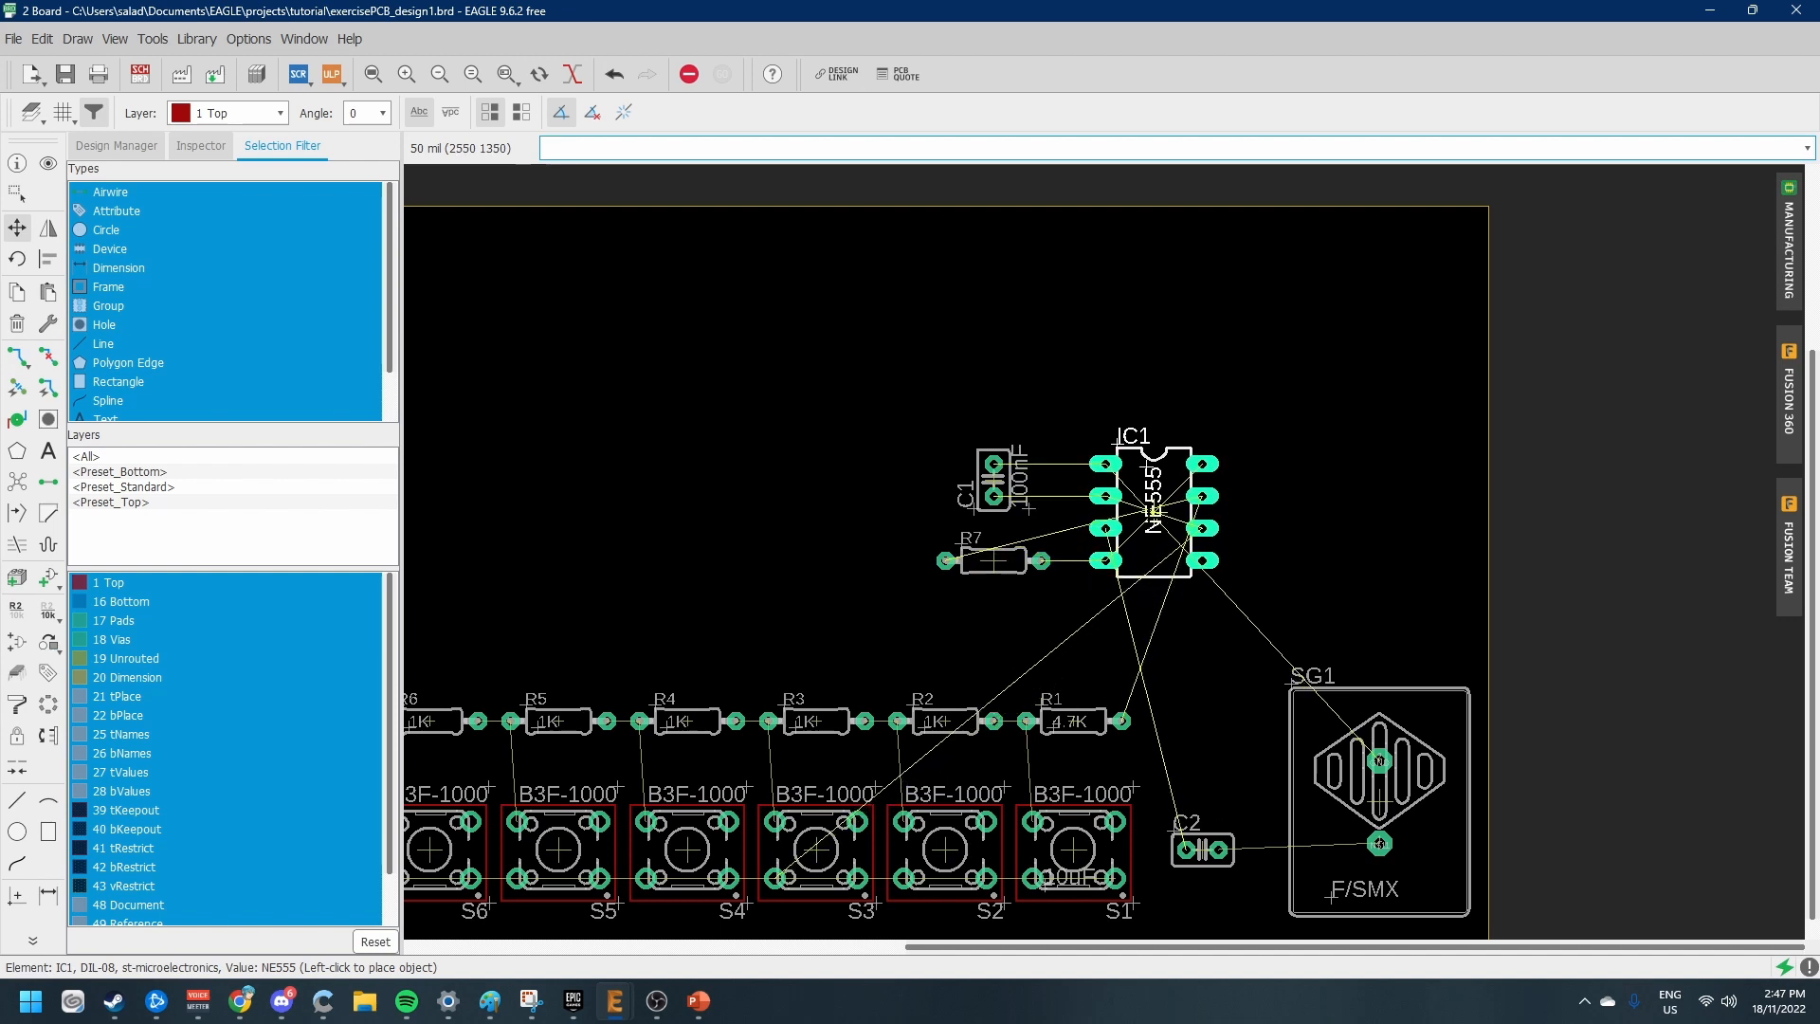
left_click(1187, 575)
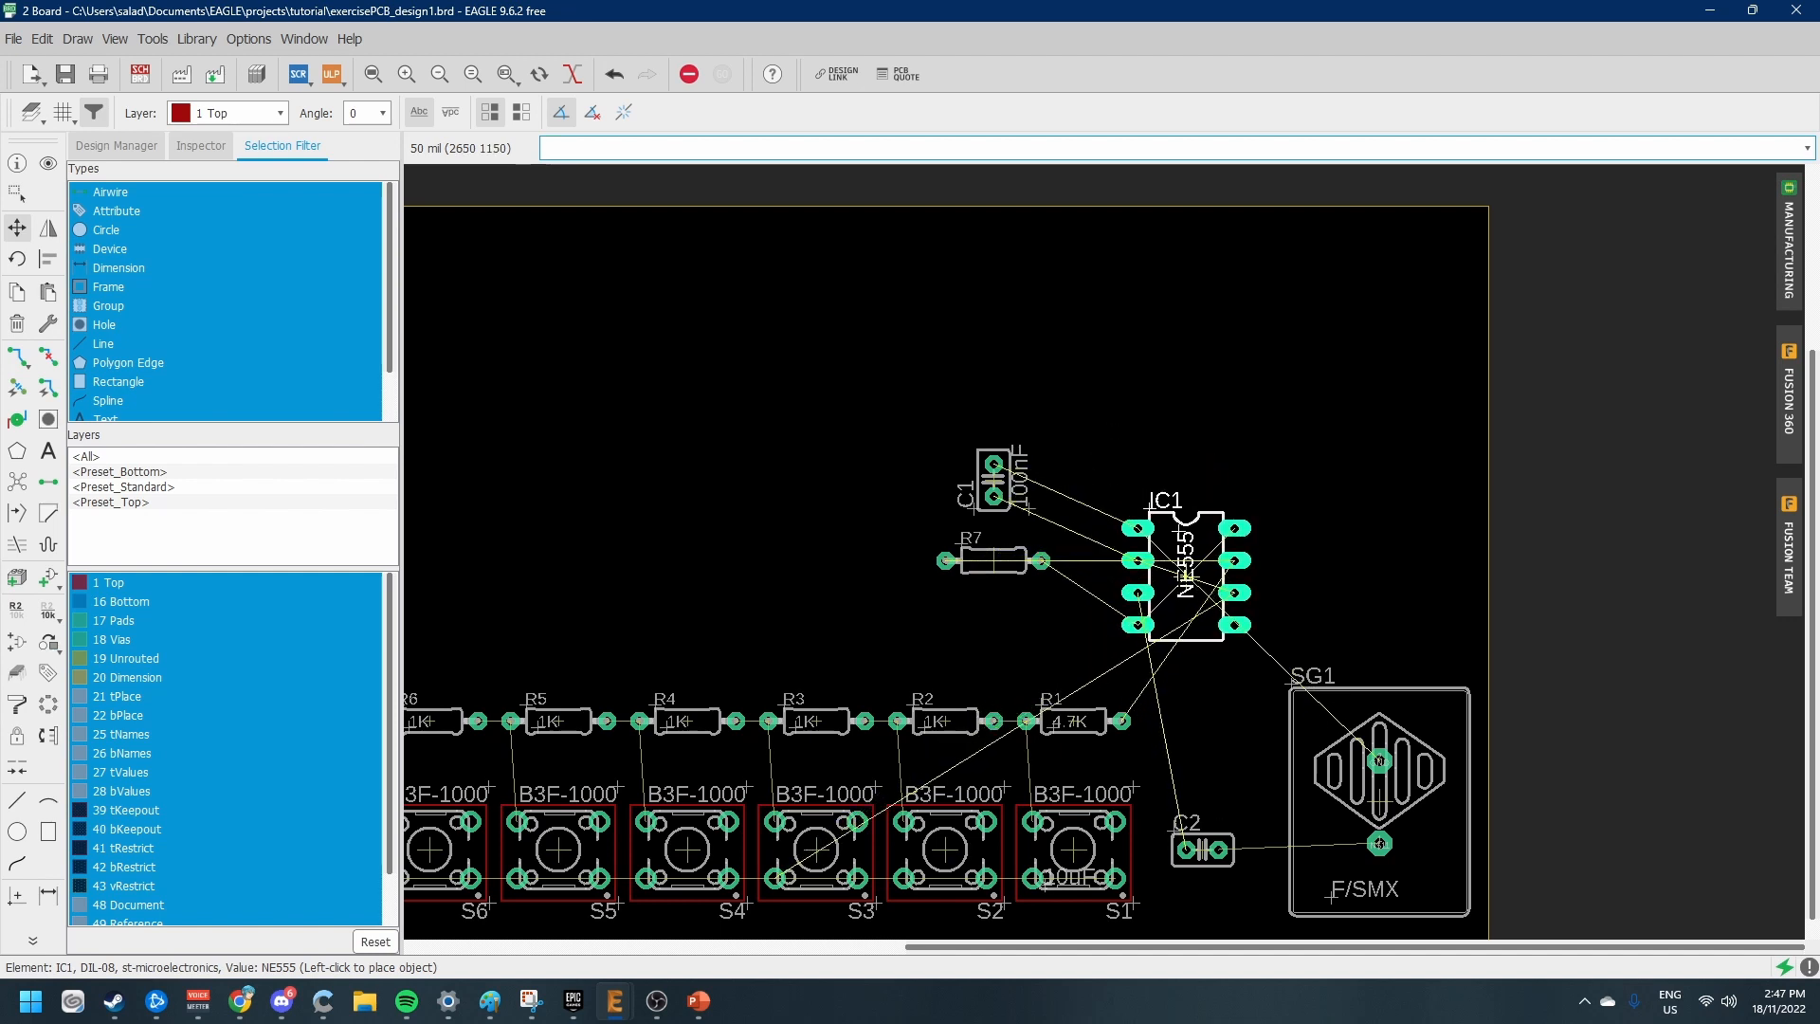
Realign R7 with IC1's lowest left pin and C1 with the chip's two upper left pins
left_click(994, 560)
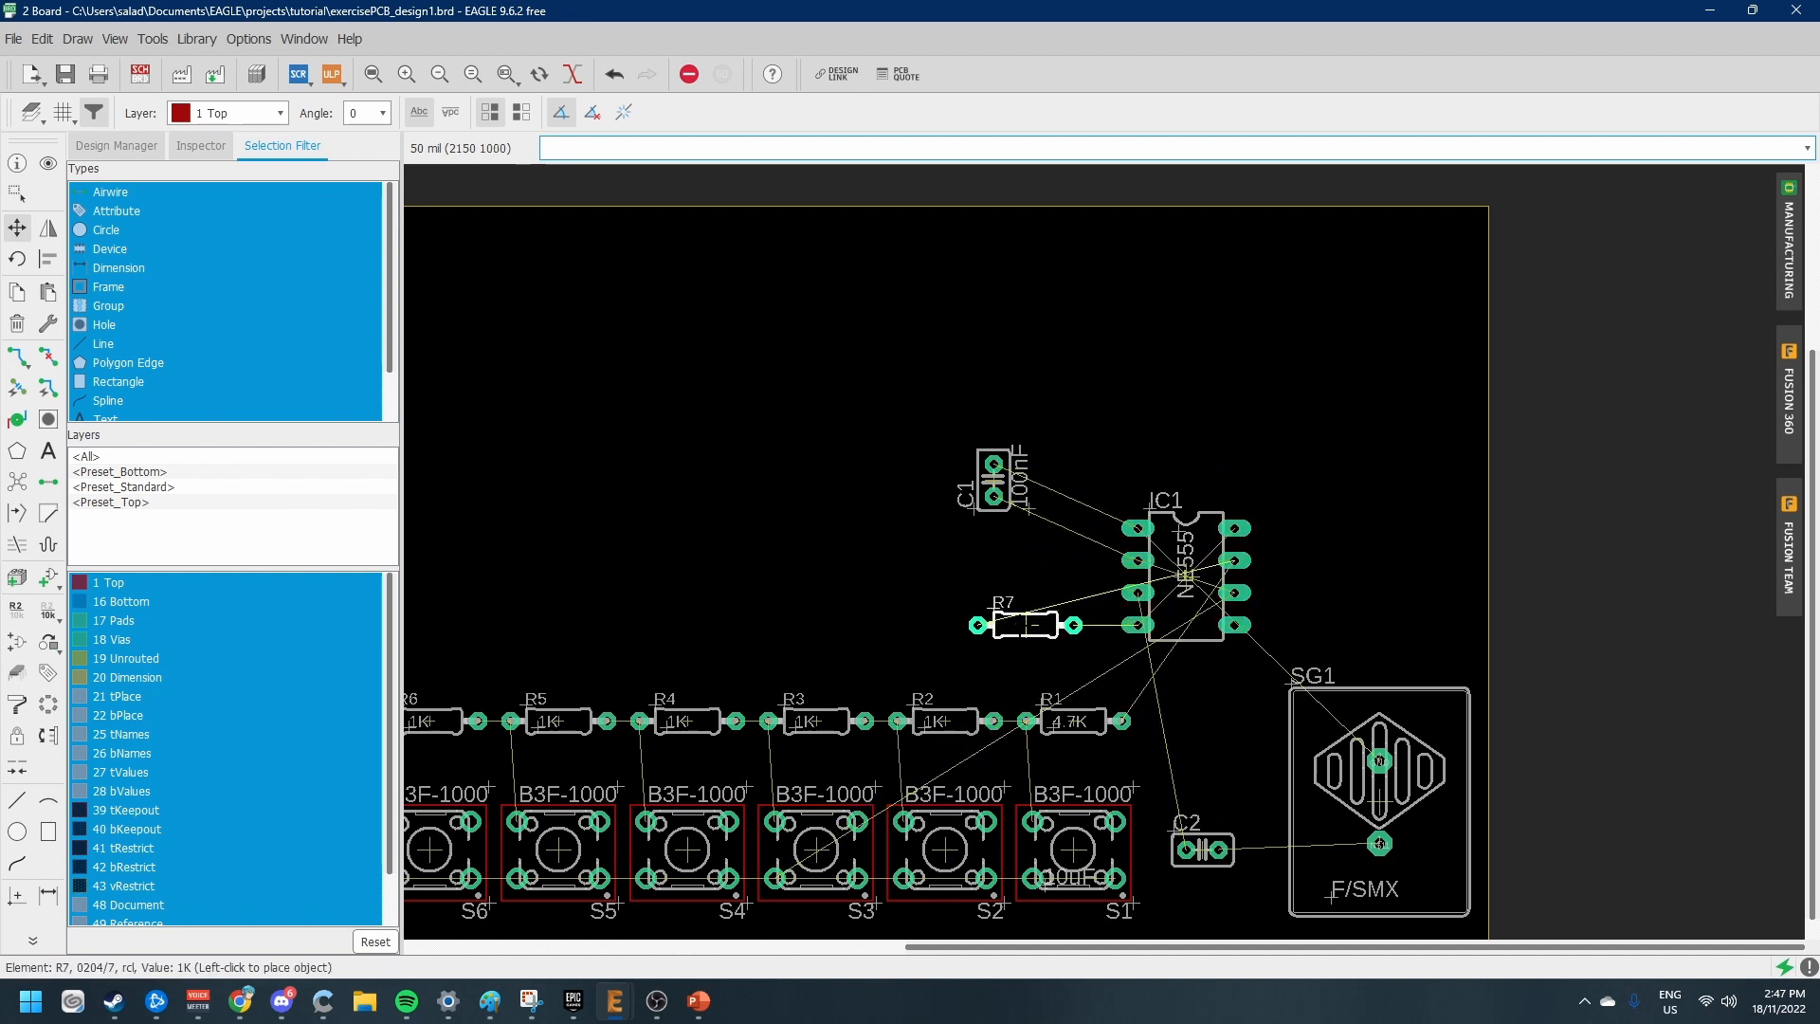
left_click(1025, 625)
left_click(995, 472)
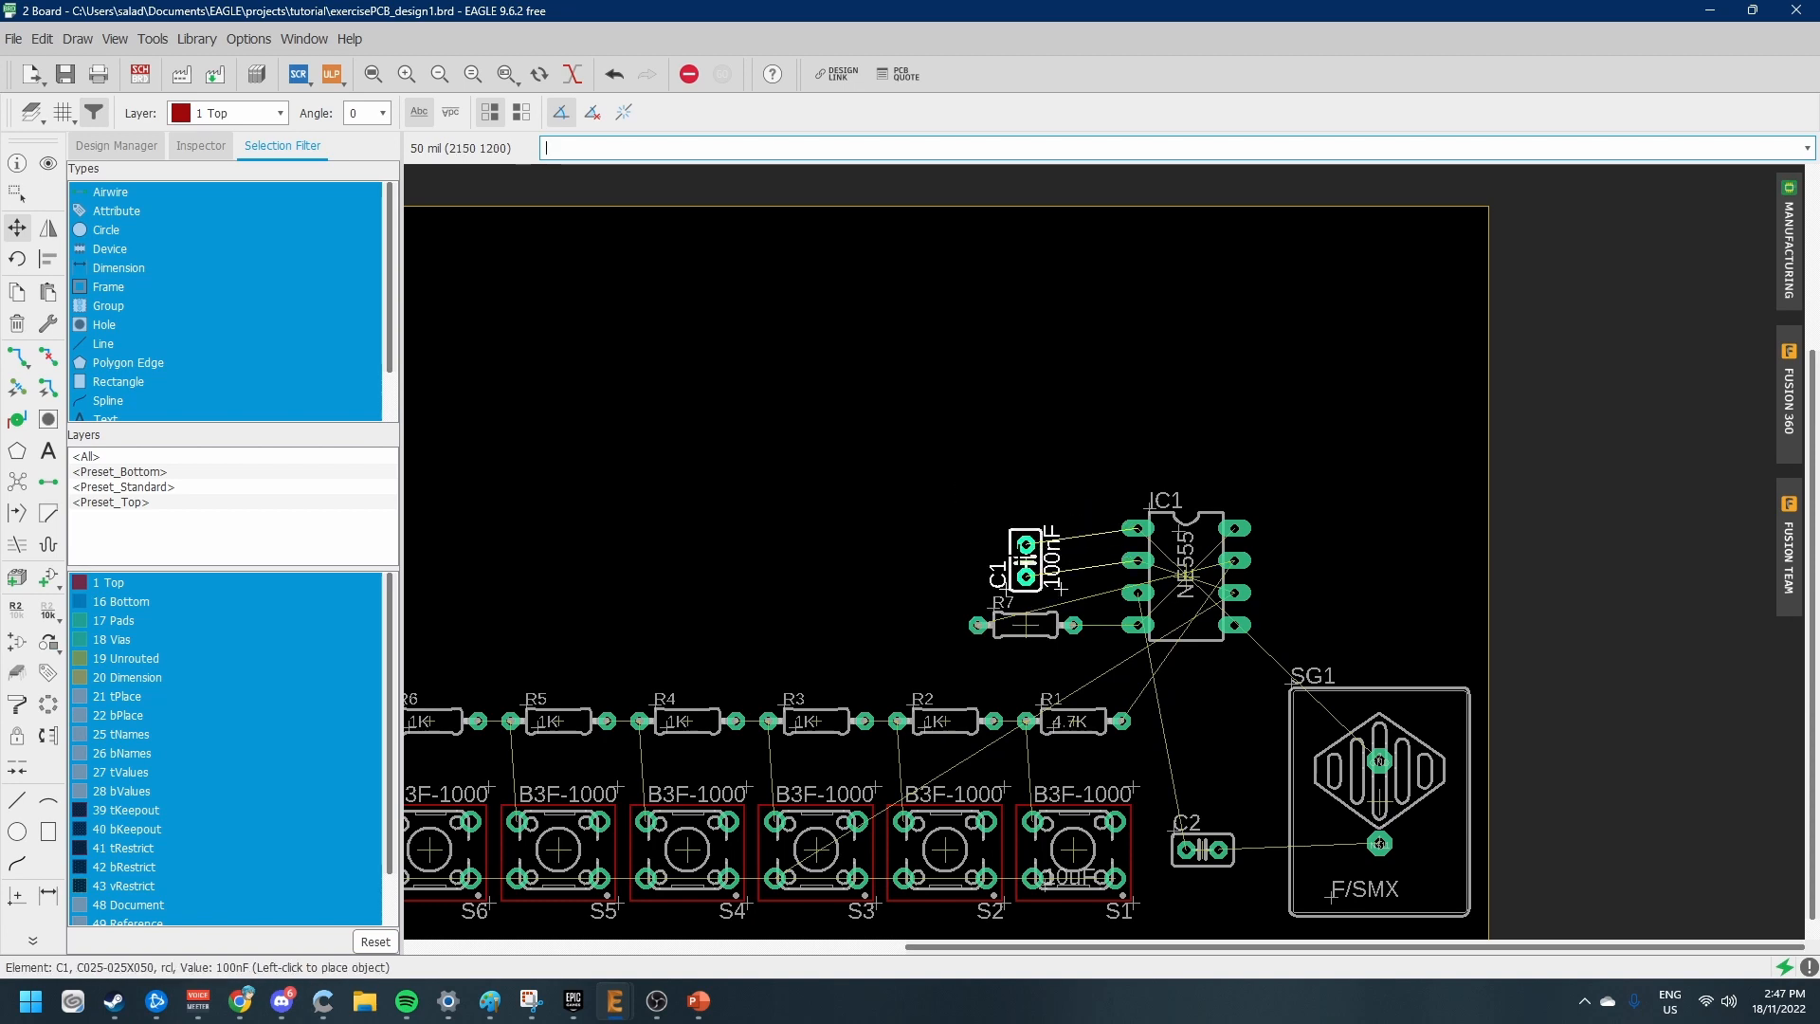
left_click(1015, 537)
Lower the board outline's top edge to 1450 mil, just above IC1
scroll(1384, 545, "down", 2)
scroll(1259, 433, "up", 1)
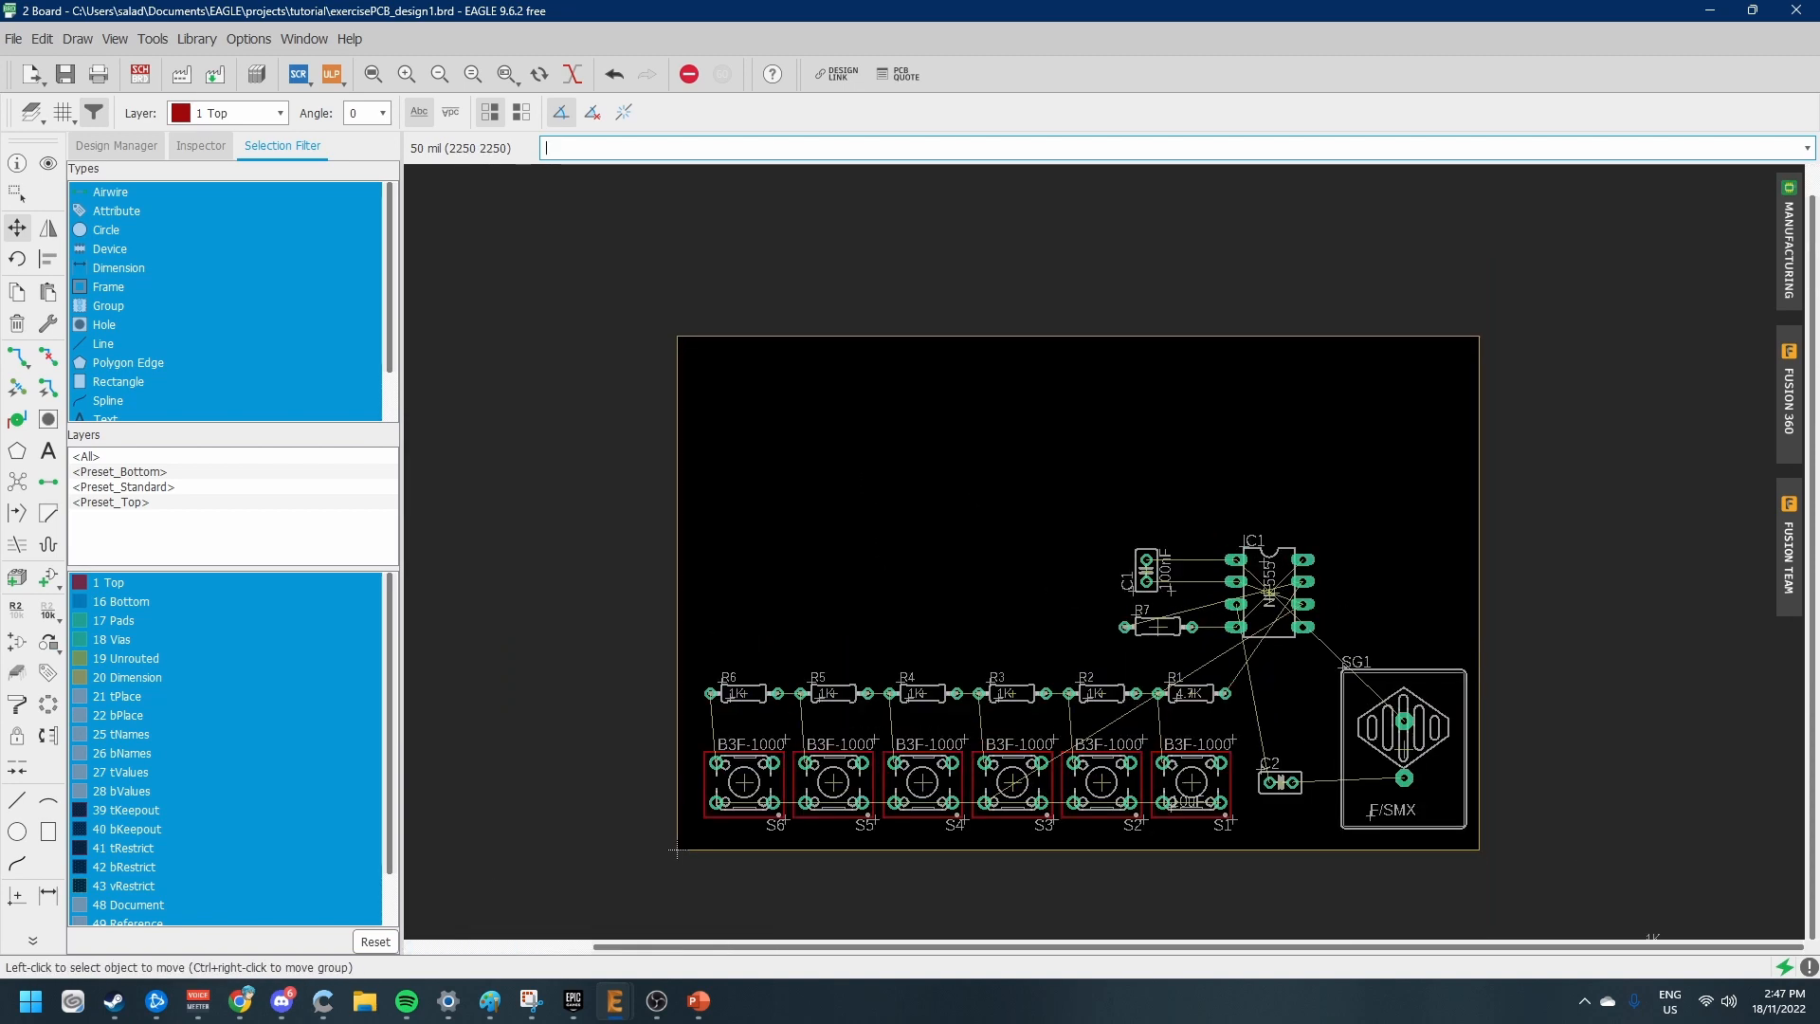
left_click(677, 850)
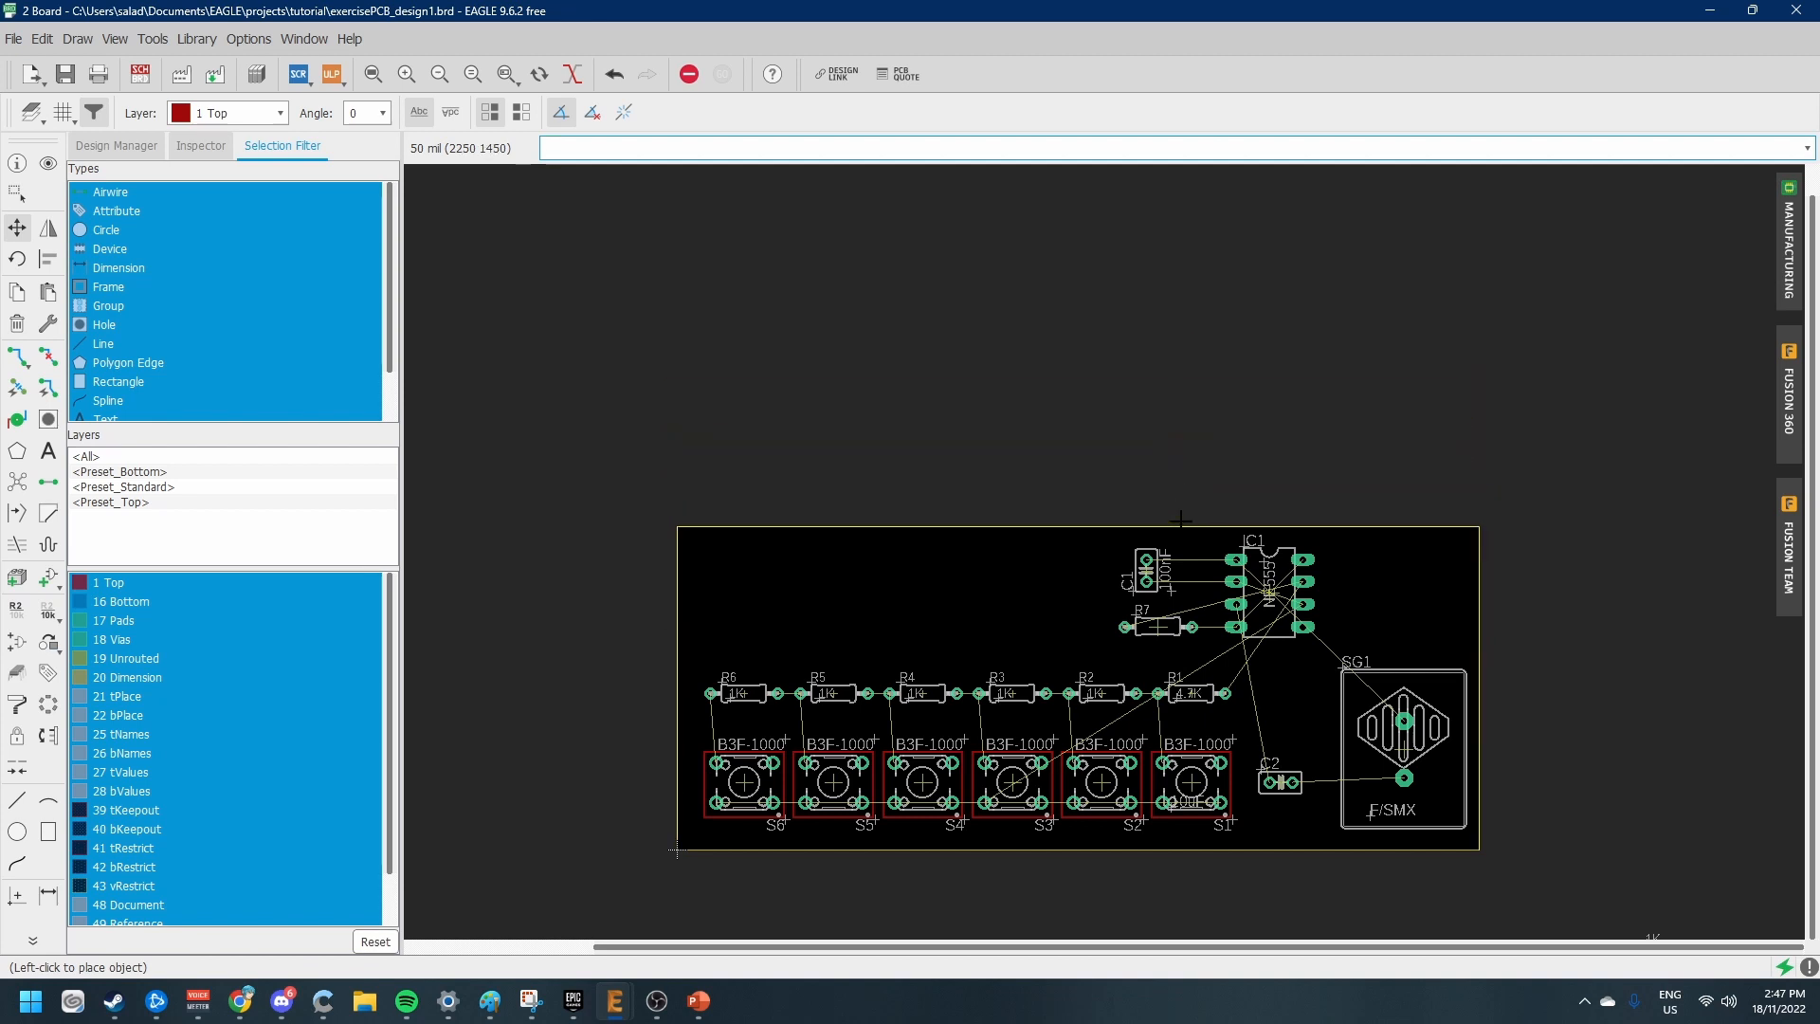
left_click(1180, 520)
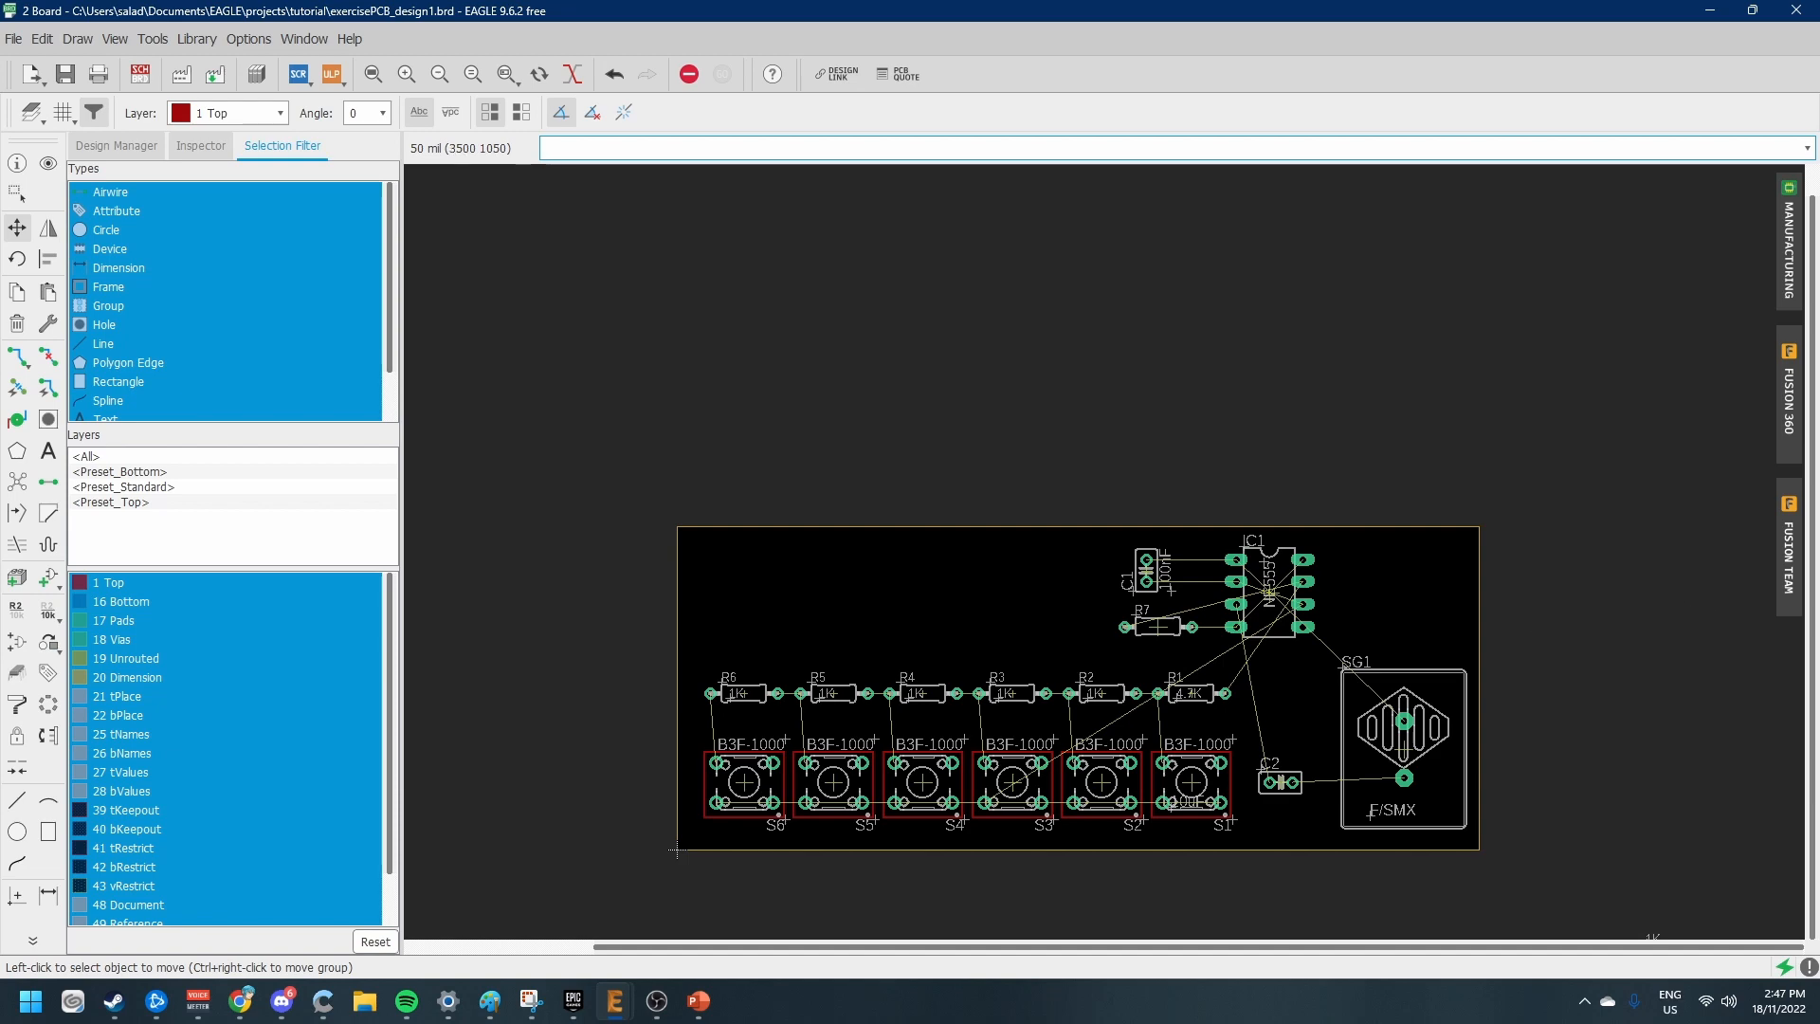
scroll(1449, 638, "down", 2)
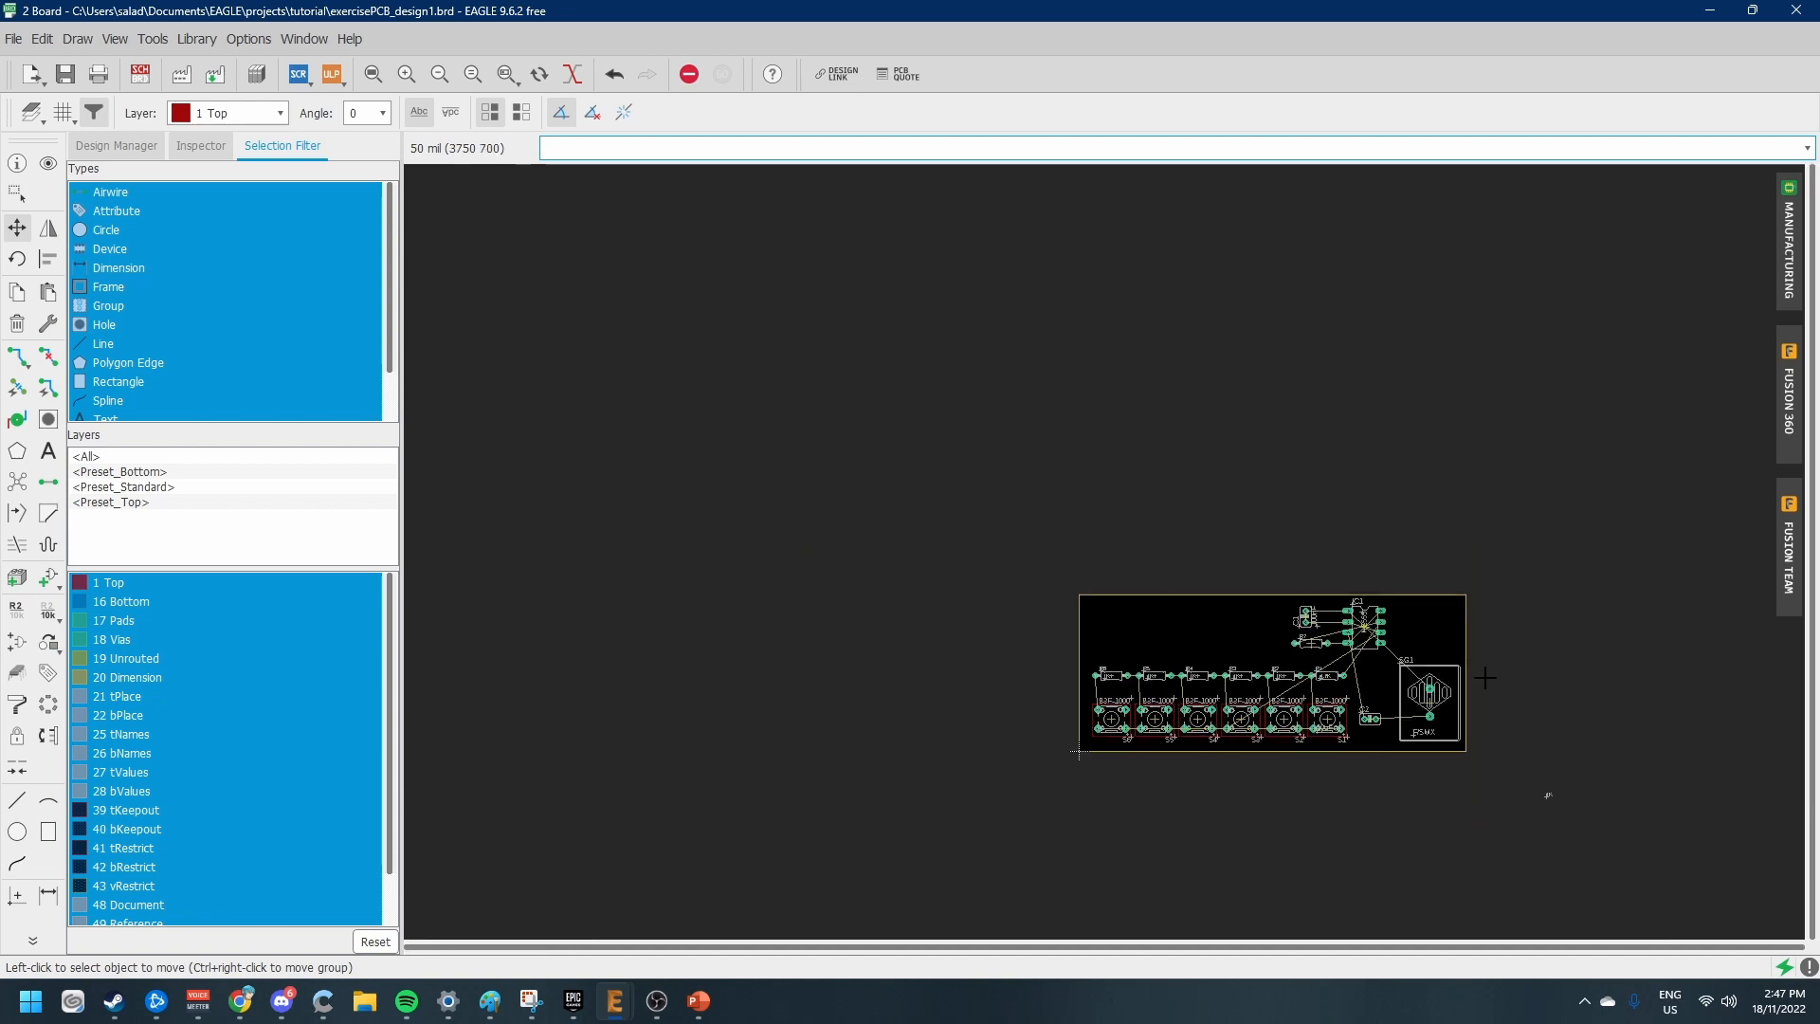
Move R7's stray 1K value label from outside the board to just below R7's body
scroll(1559, 758, "up", 3)
scroll(1419, 732, "down", 1)
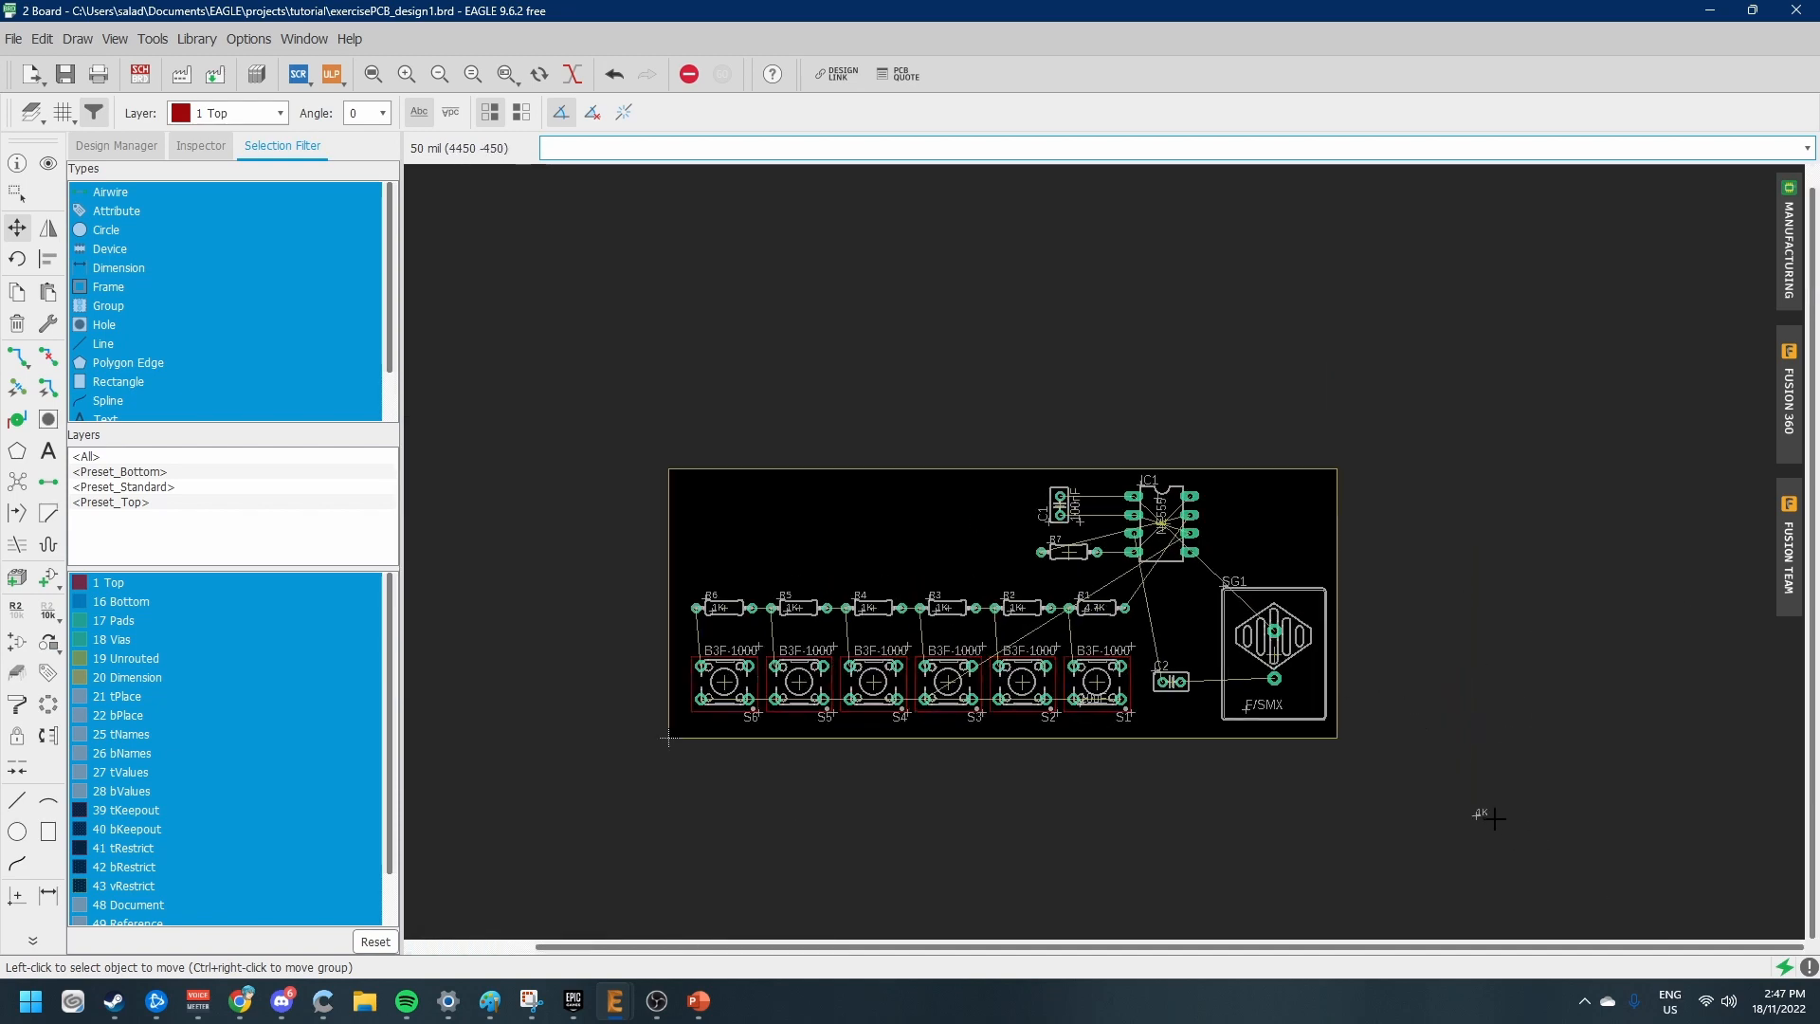
scroll(1380, 791, "up", 2)
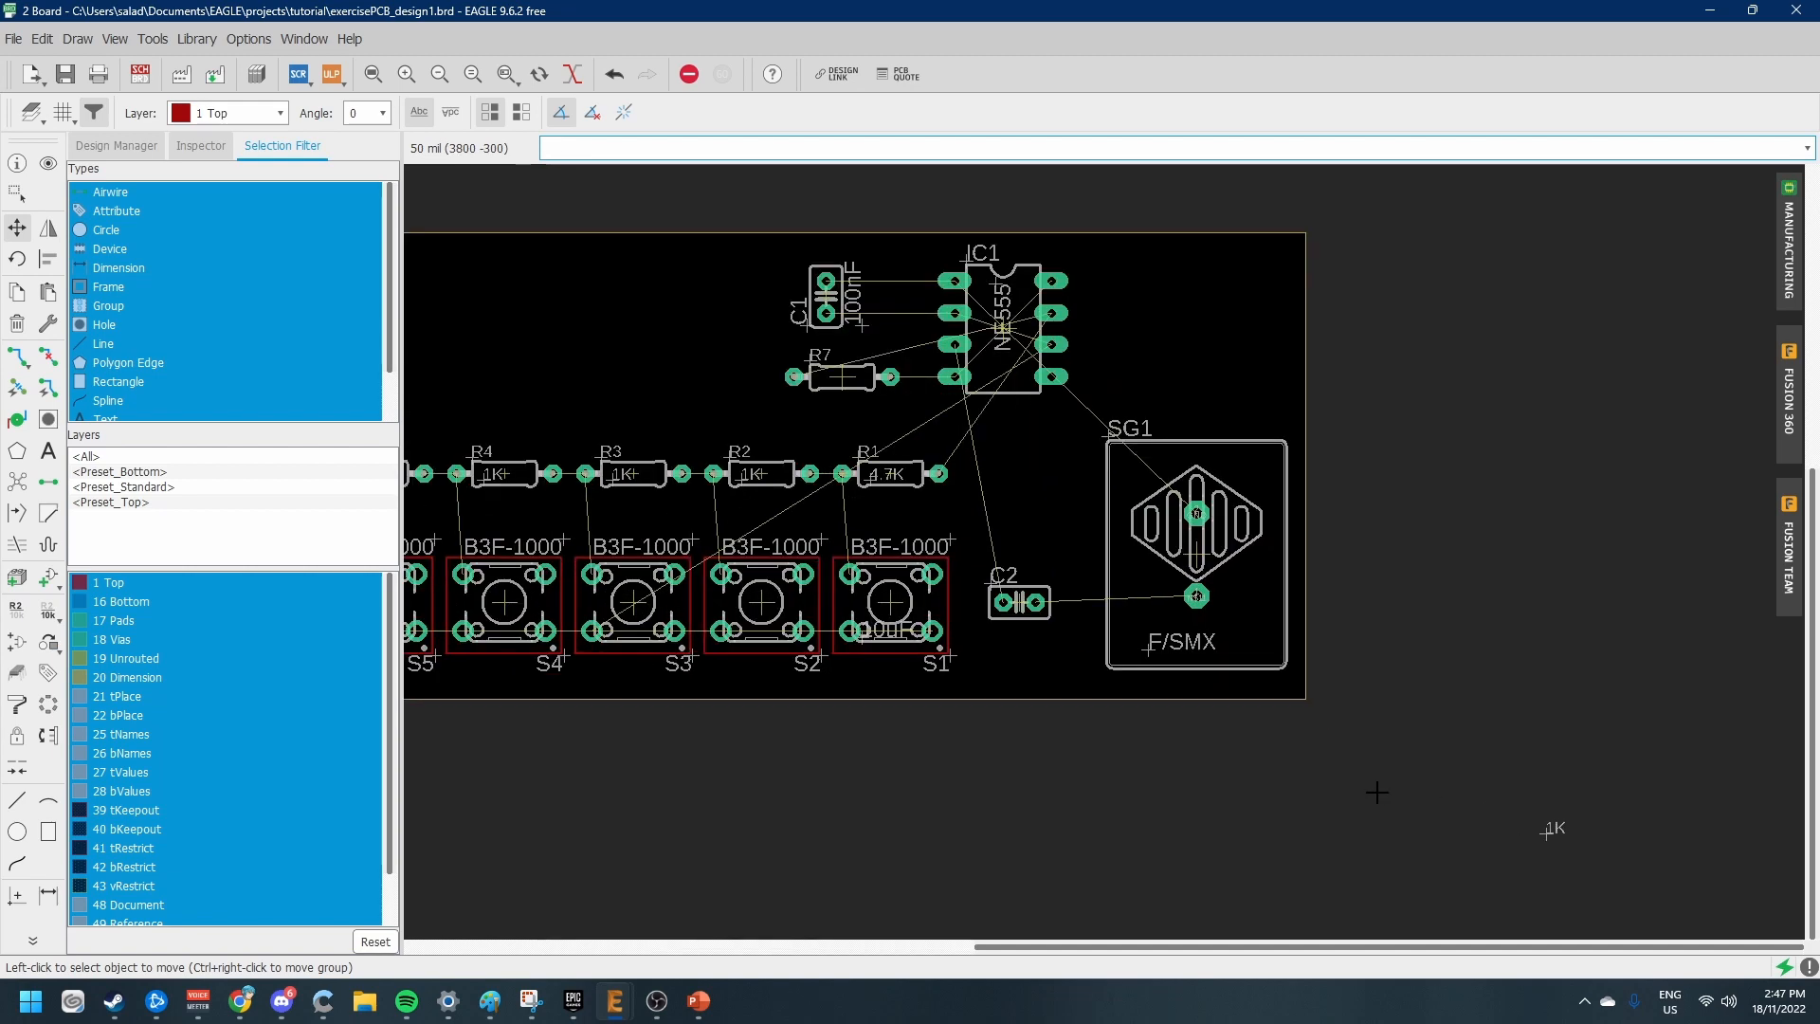
left_click(1549, 829)
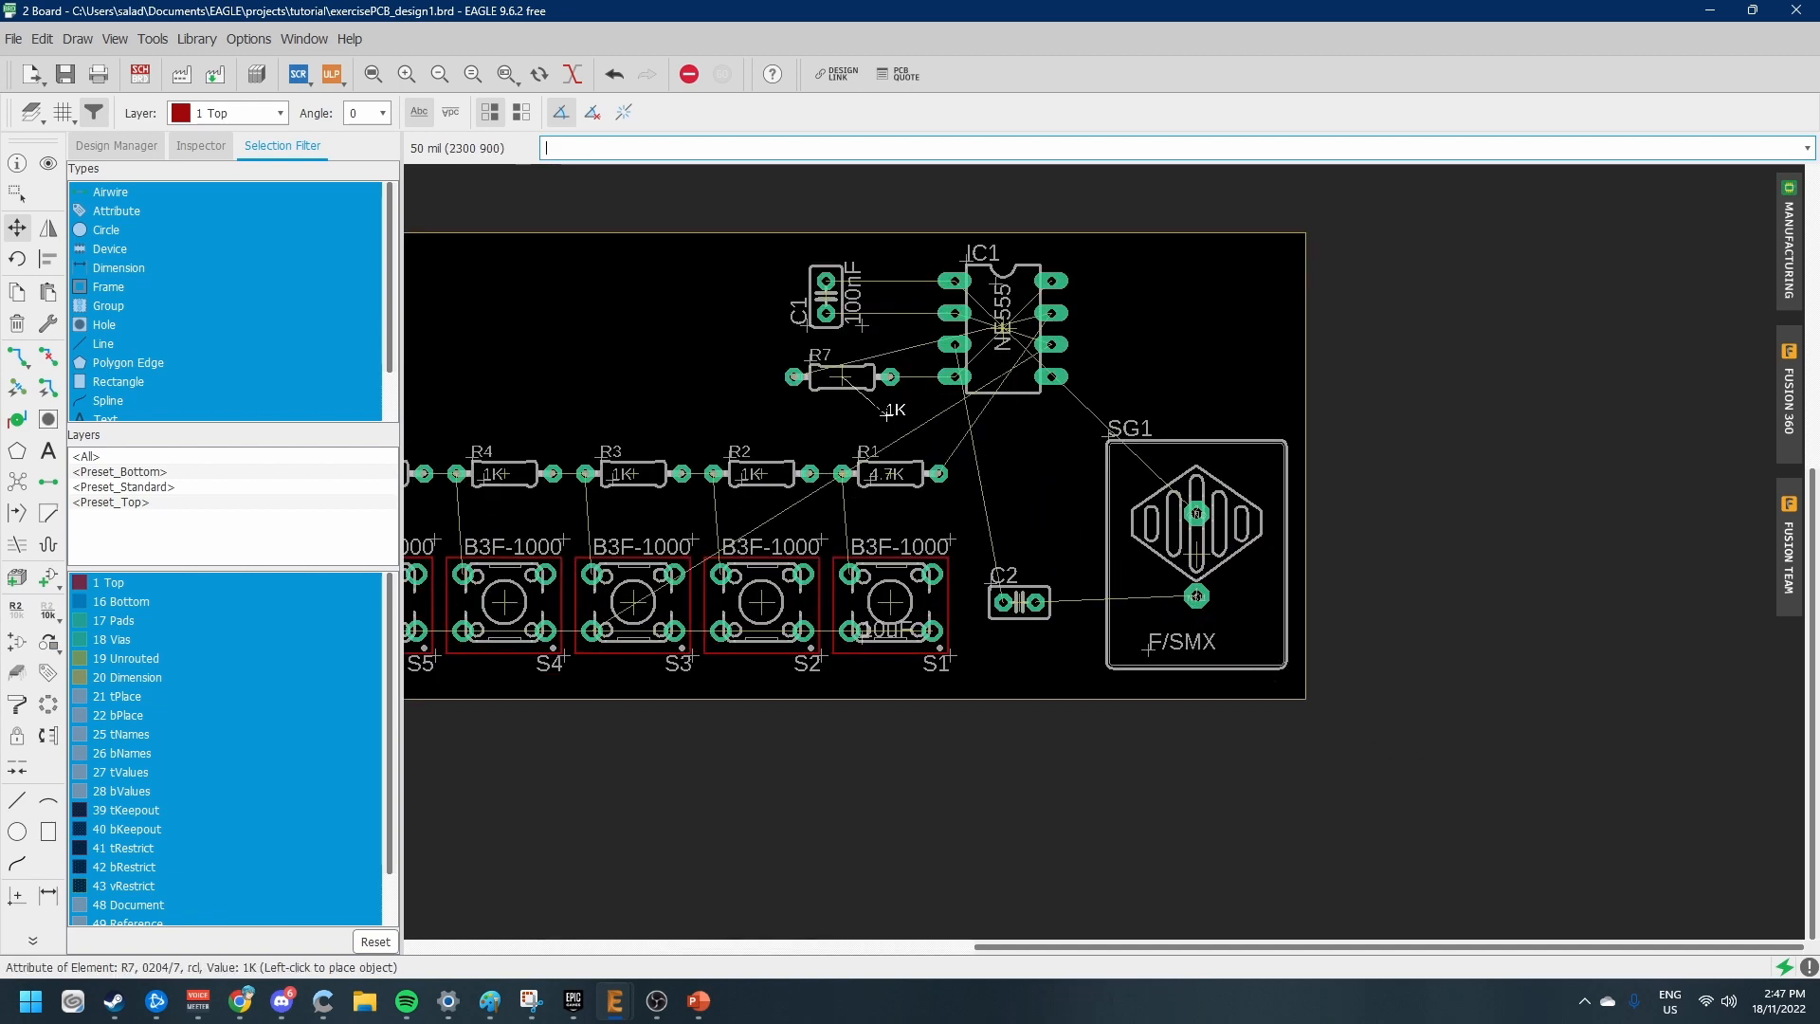
left_click(840, 393)
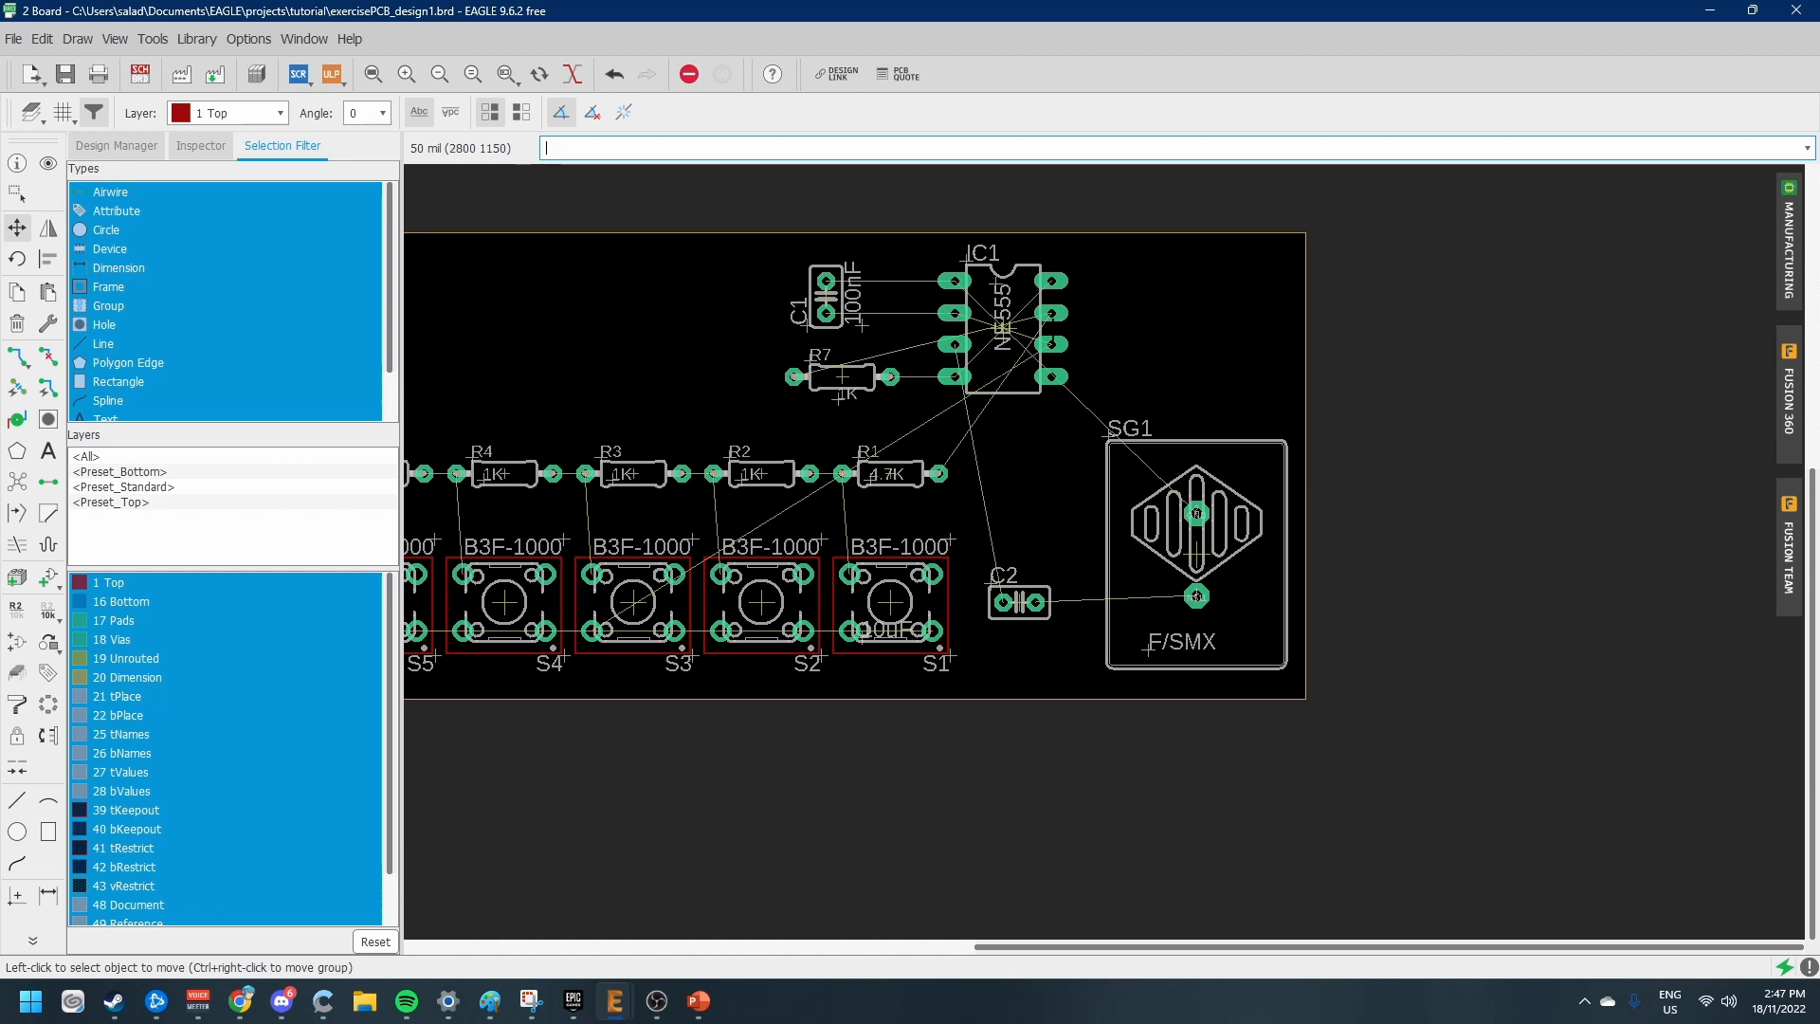
scroll(709, 350, "down", 3)
scroll(445, 398, "up", 2)
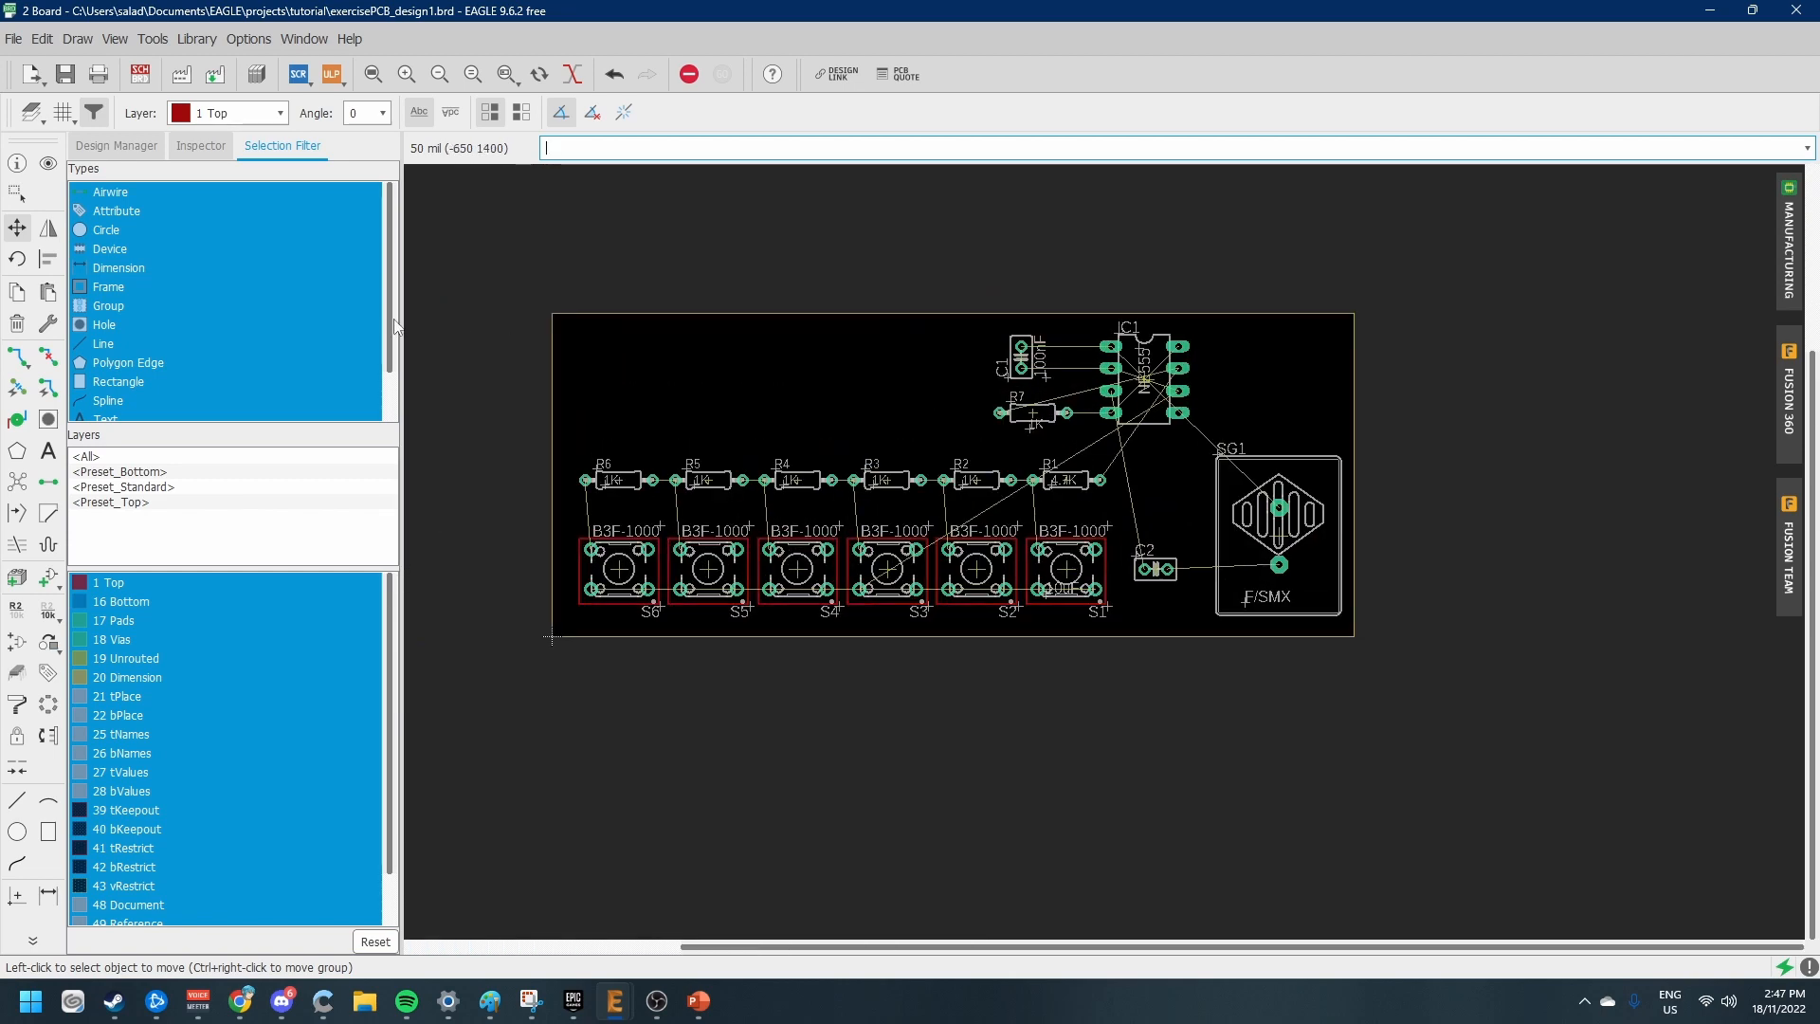
left_click(16, 193)
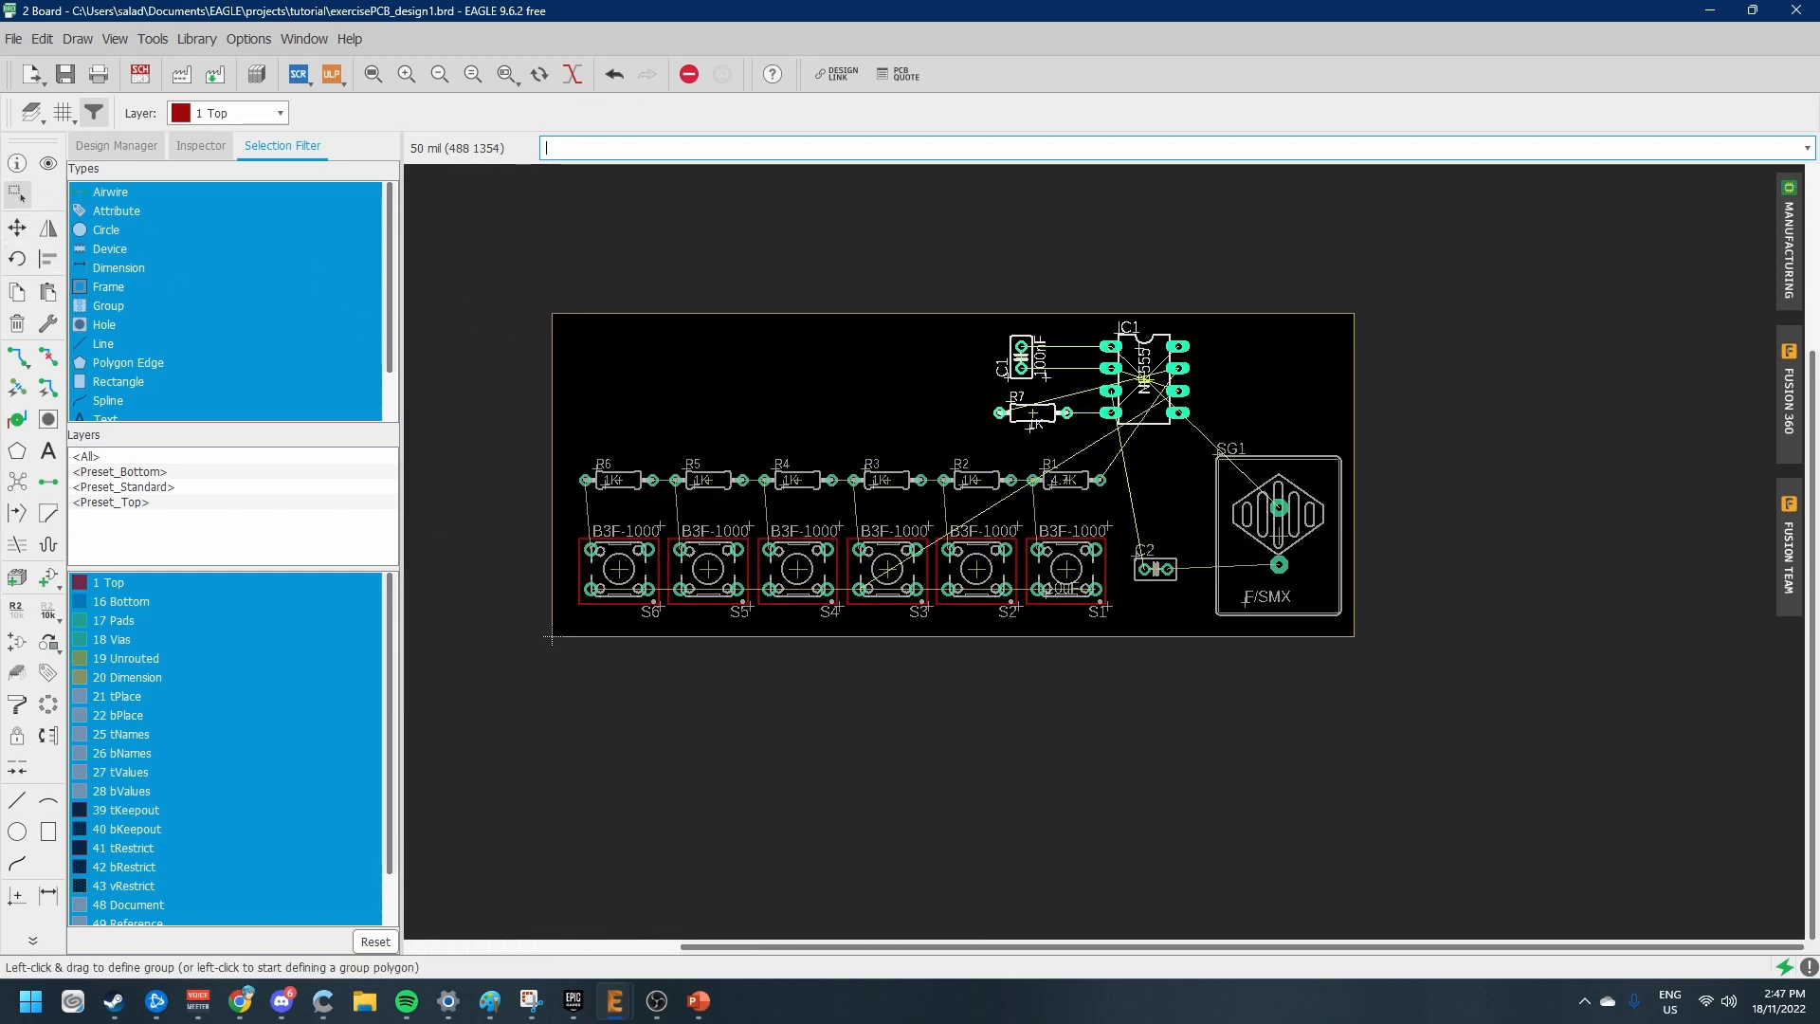
scroll(783, 382, "up", 1)
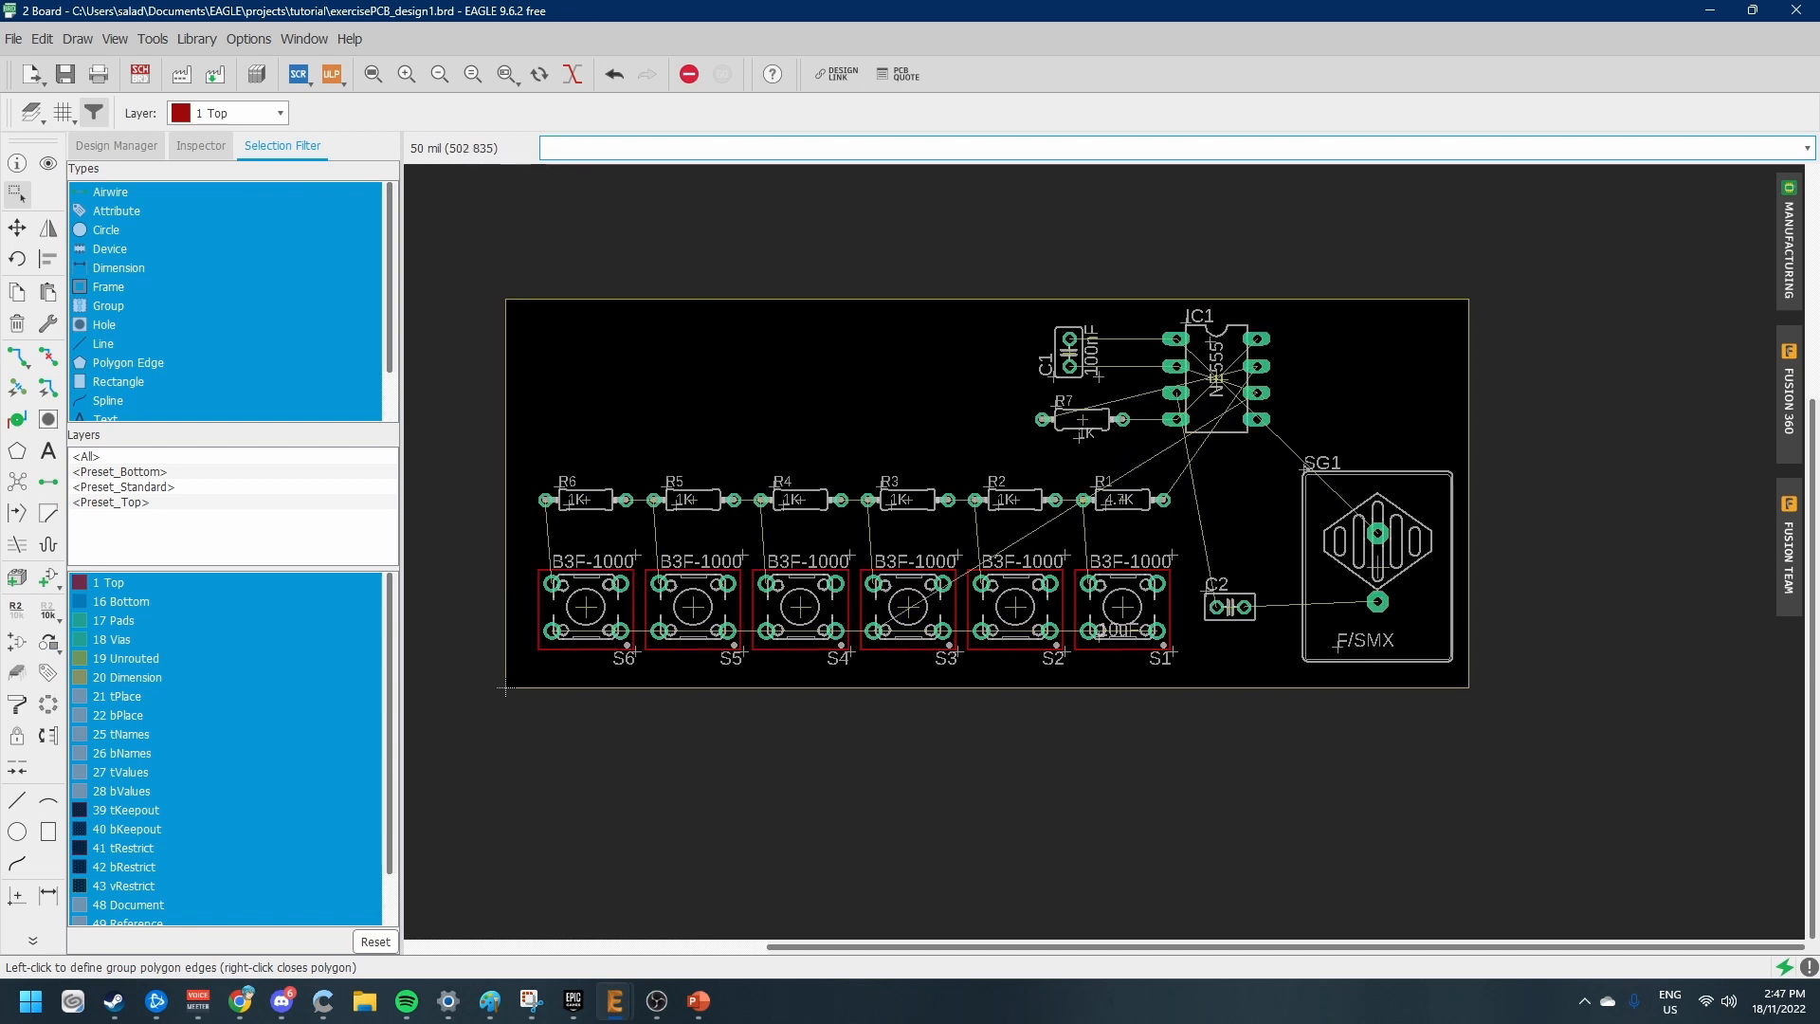
scroll(531, 446, "up", 1)
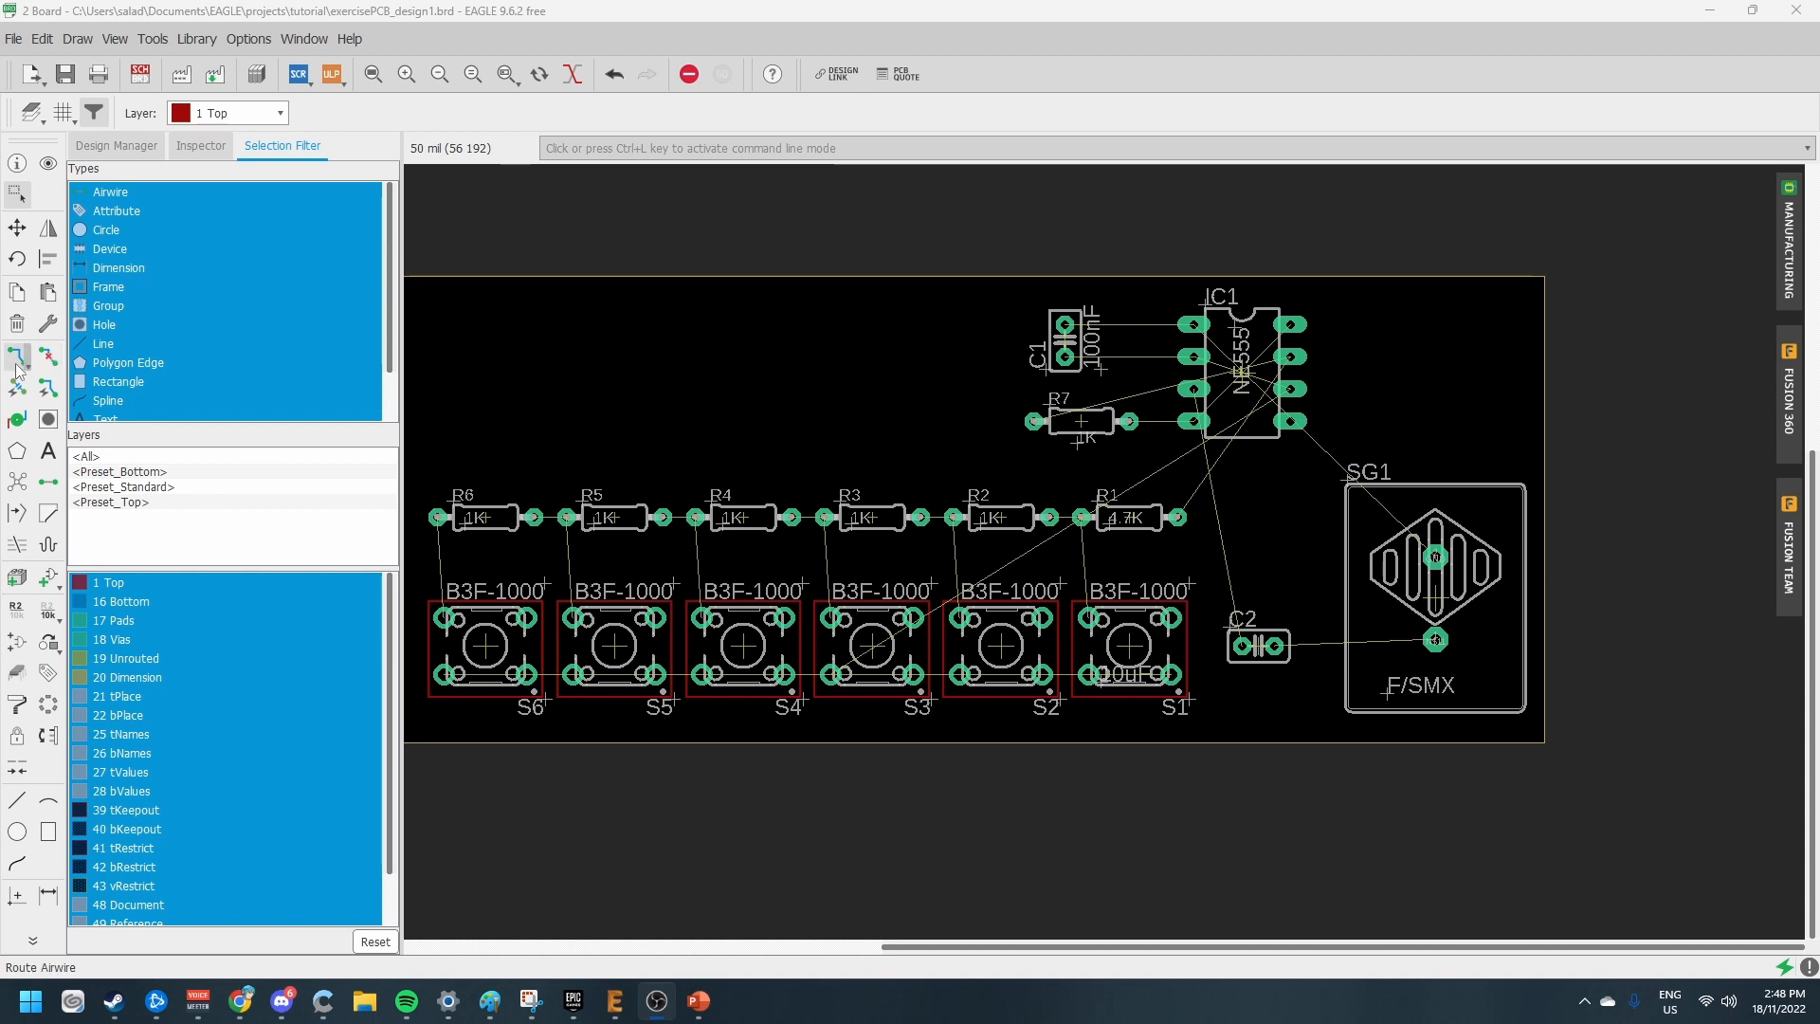
Route a 6 mil top-layer trace from R7's V+ pad to IC1 pin 4
left_click(17, 365)
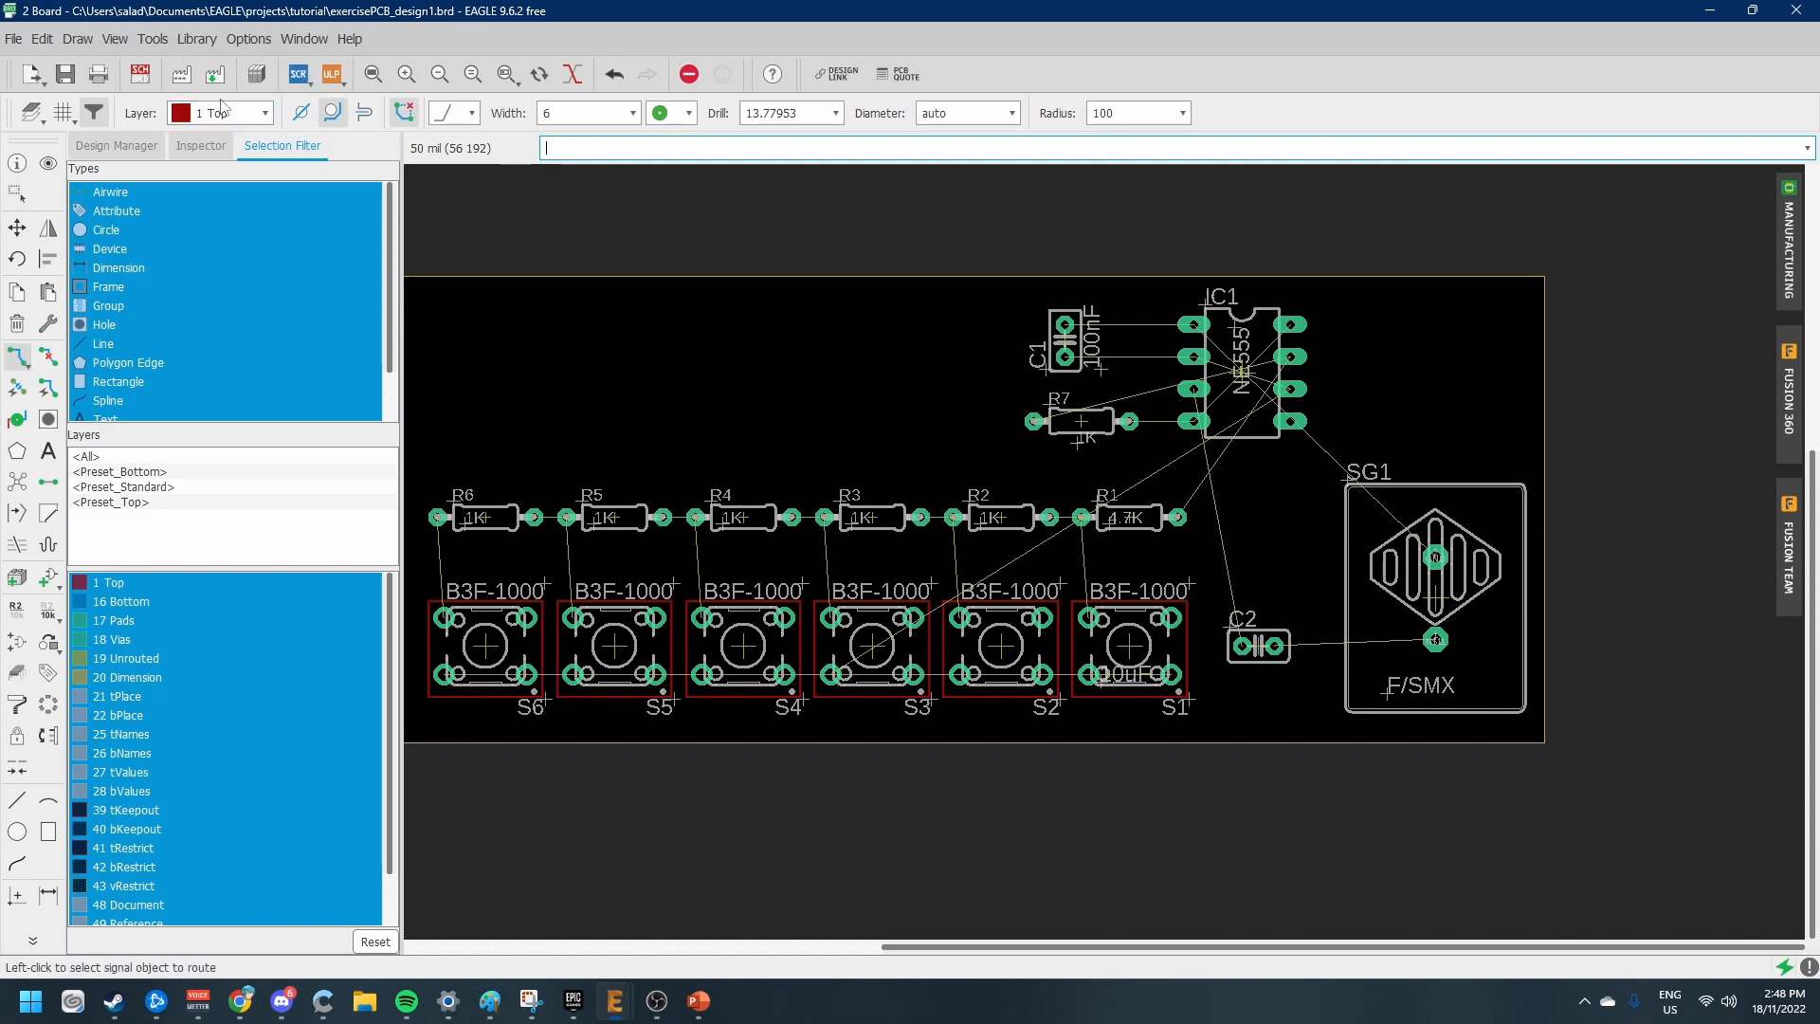
scroll(1223, 386, "up", 5)
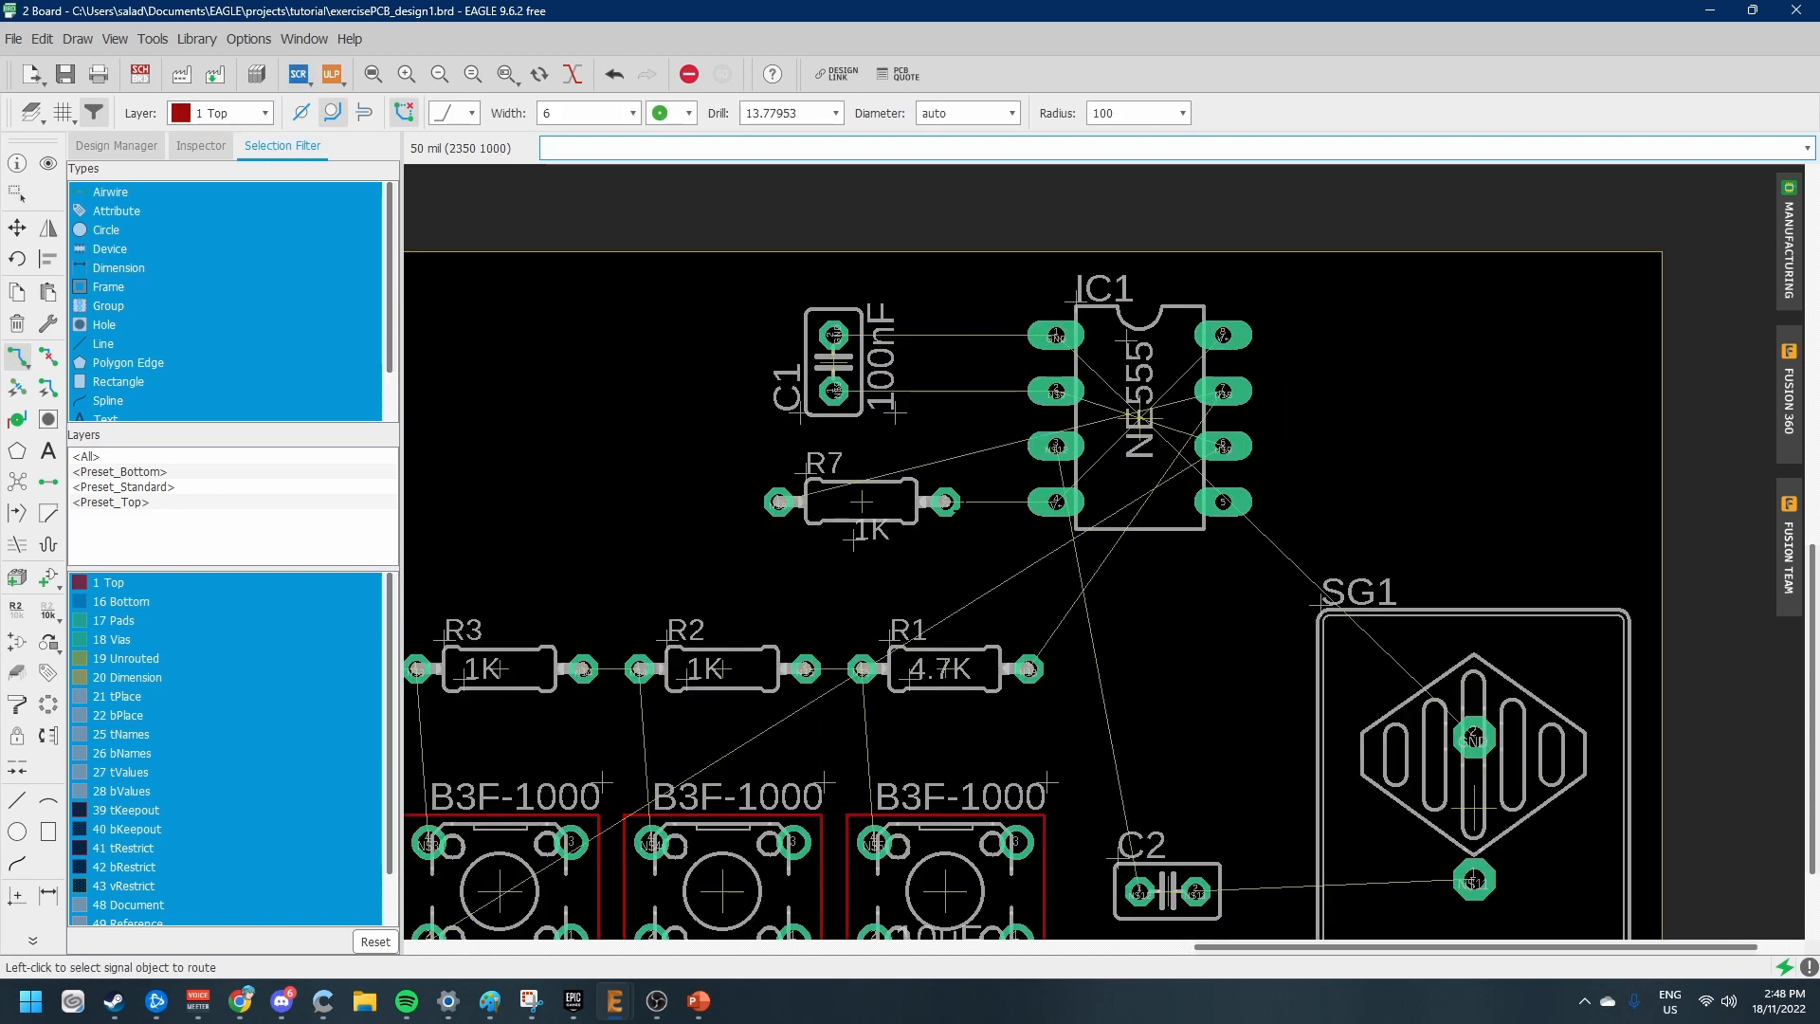
left_click(943, 495)
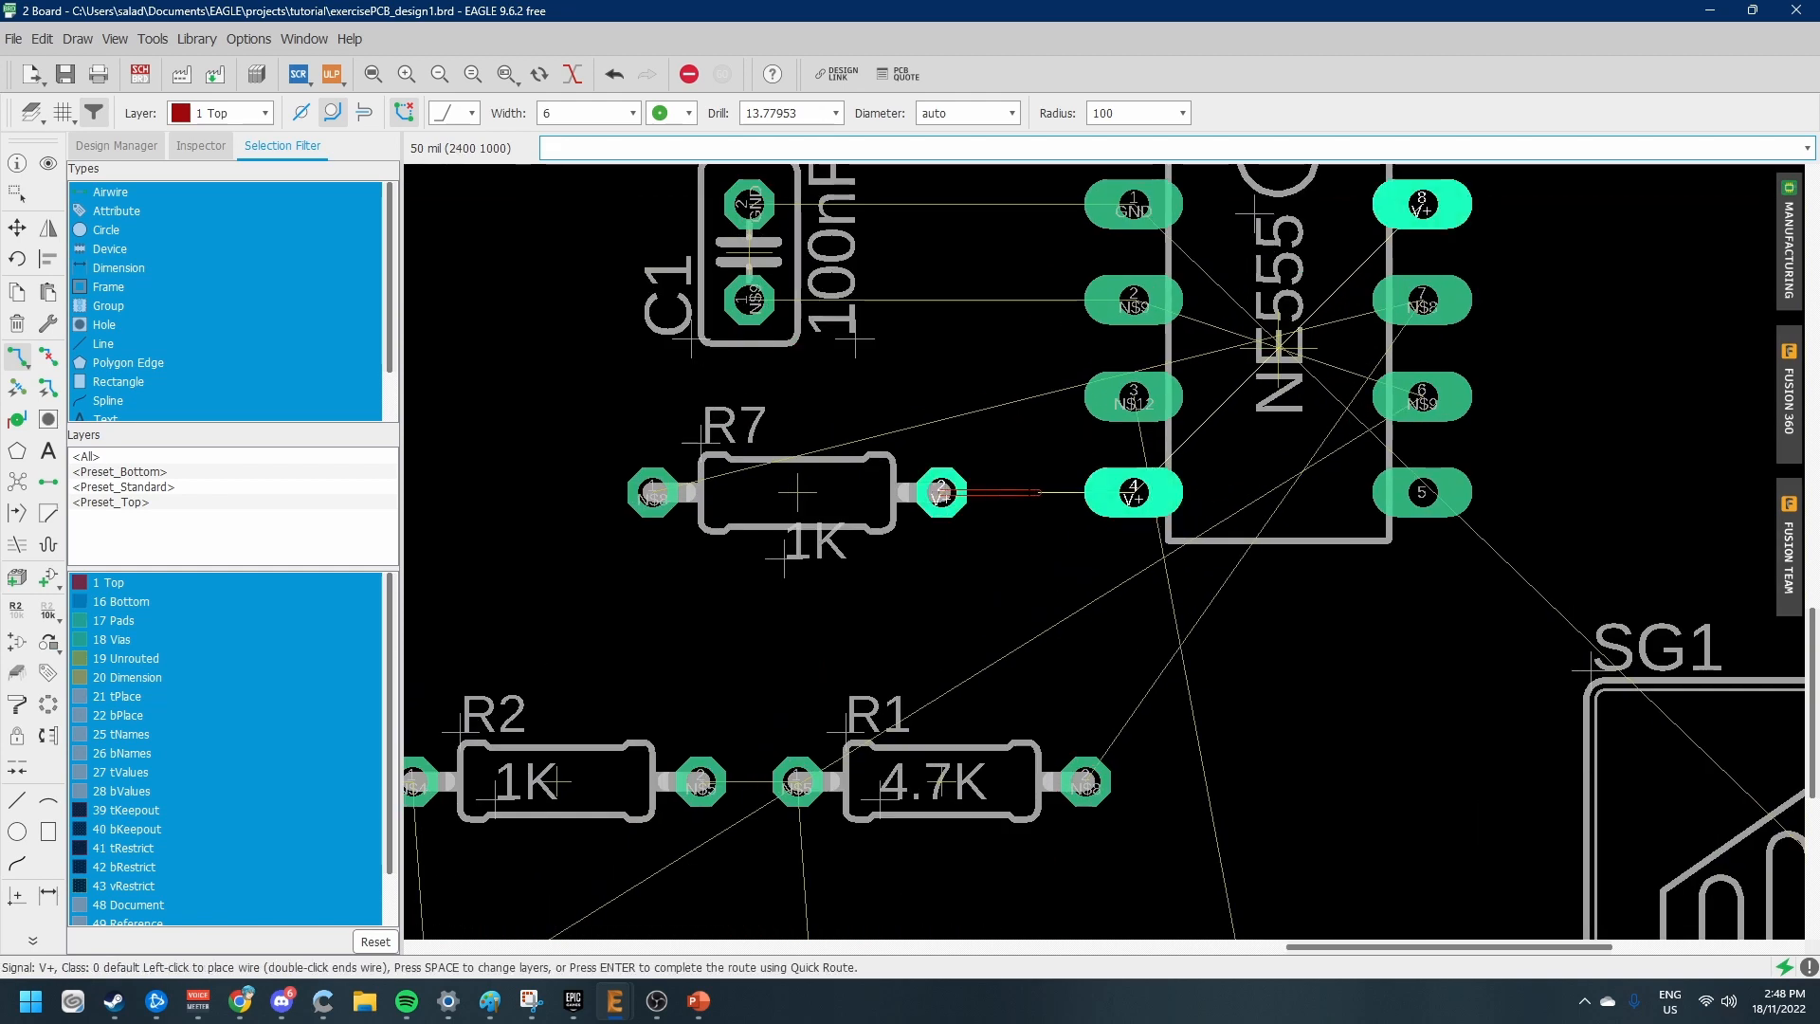
left_click(1134, 494)
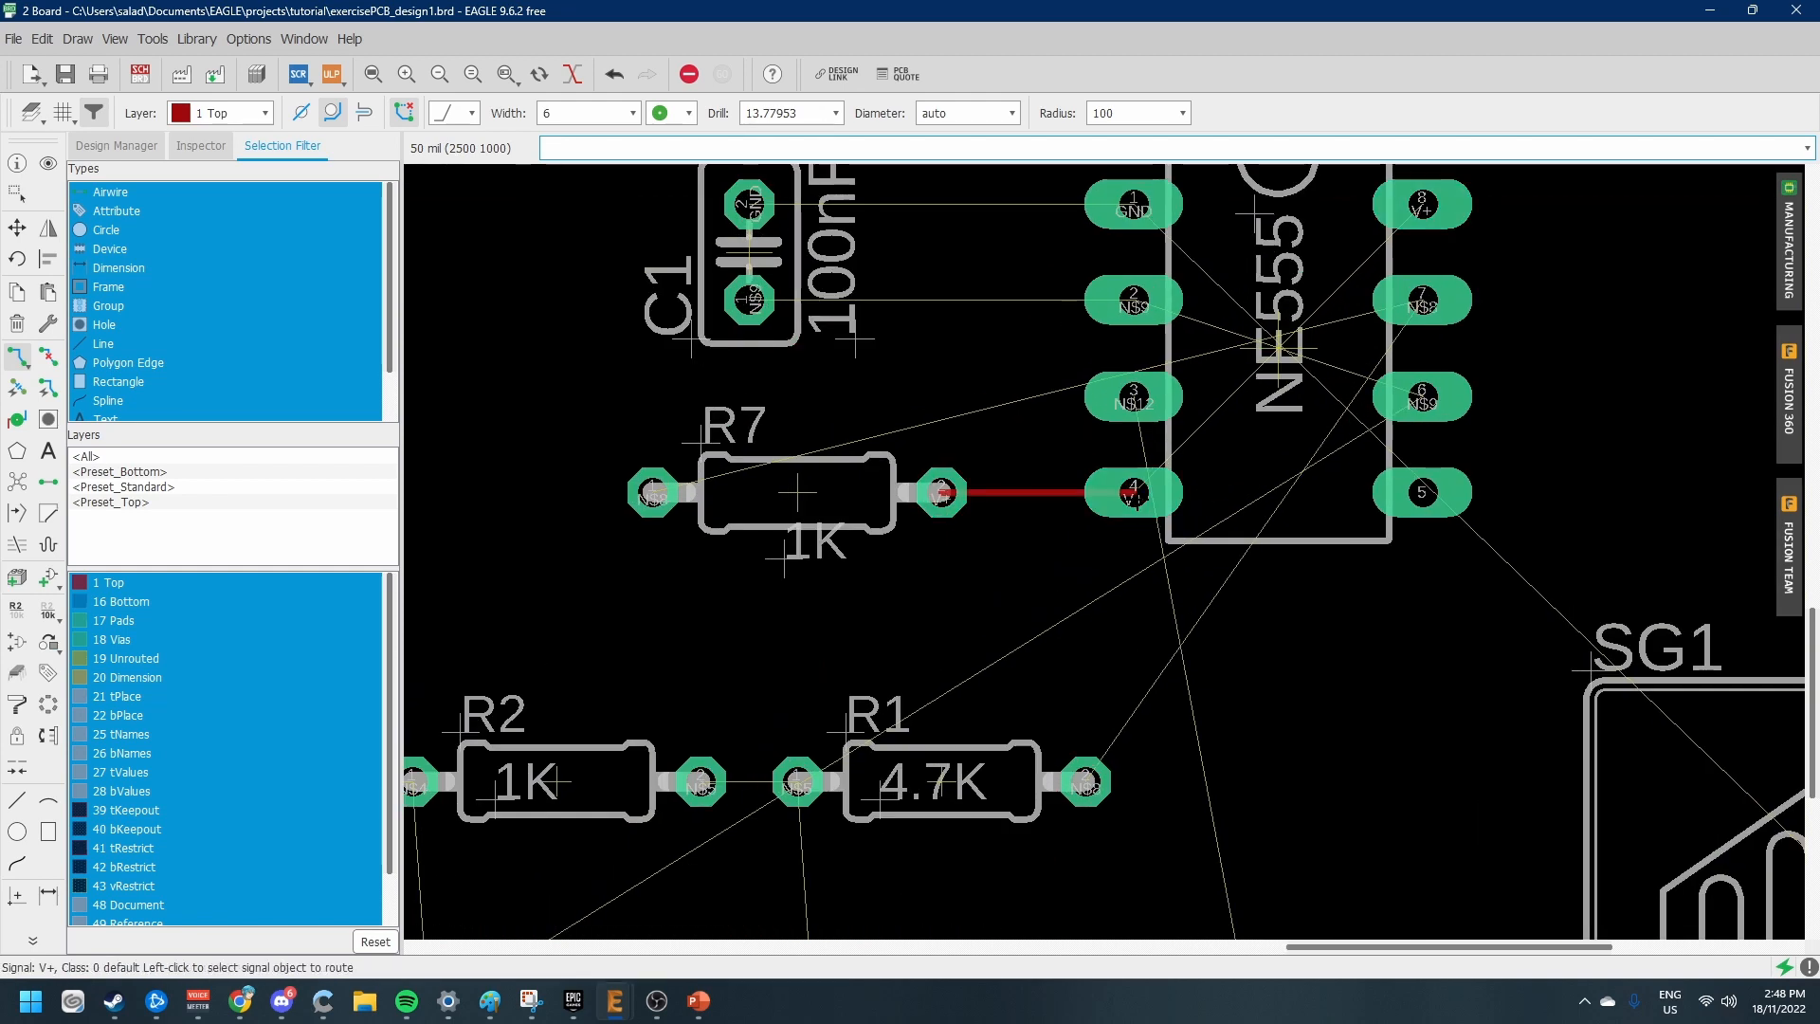
scroll(1157, 529, "up", 2)
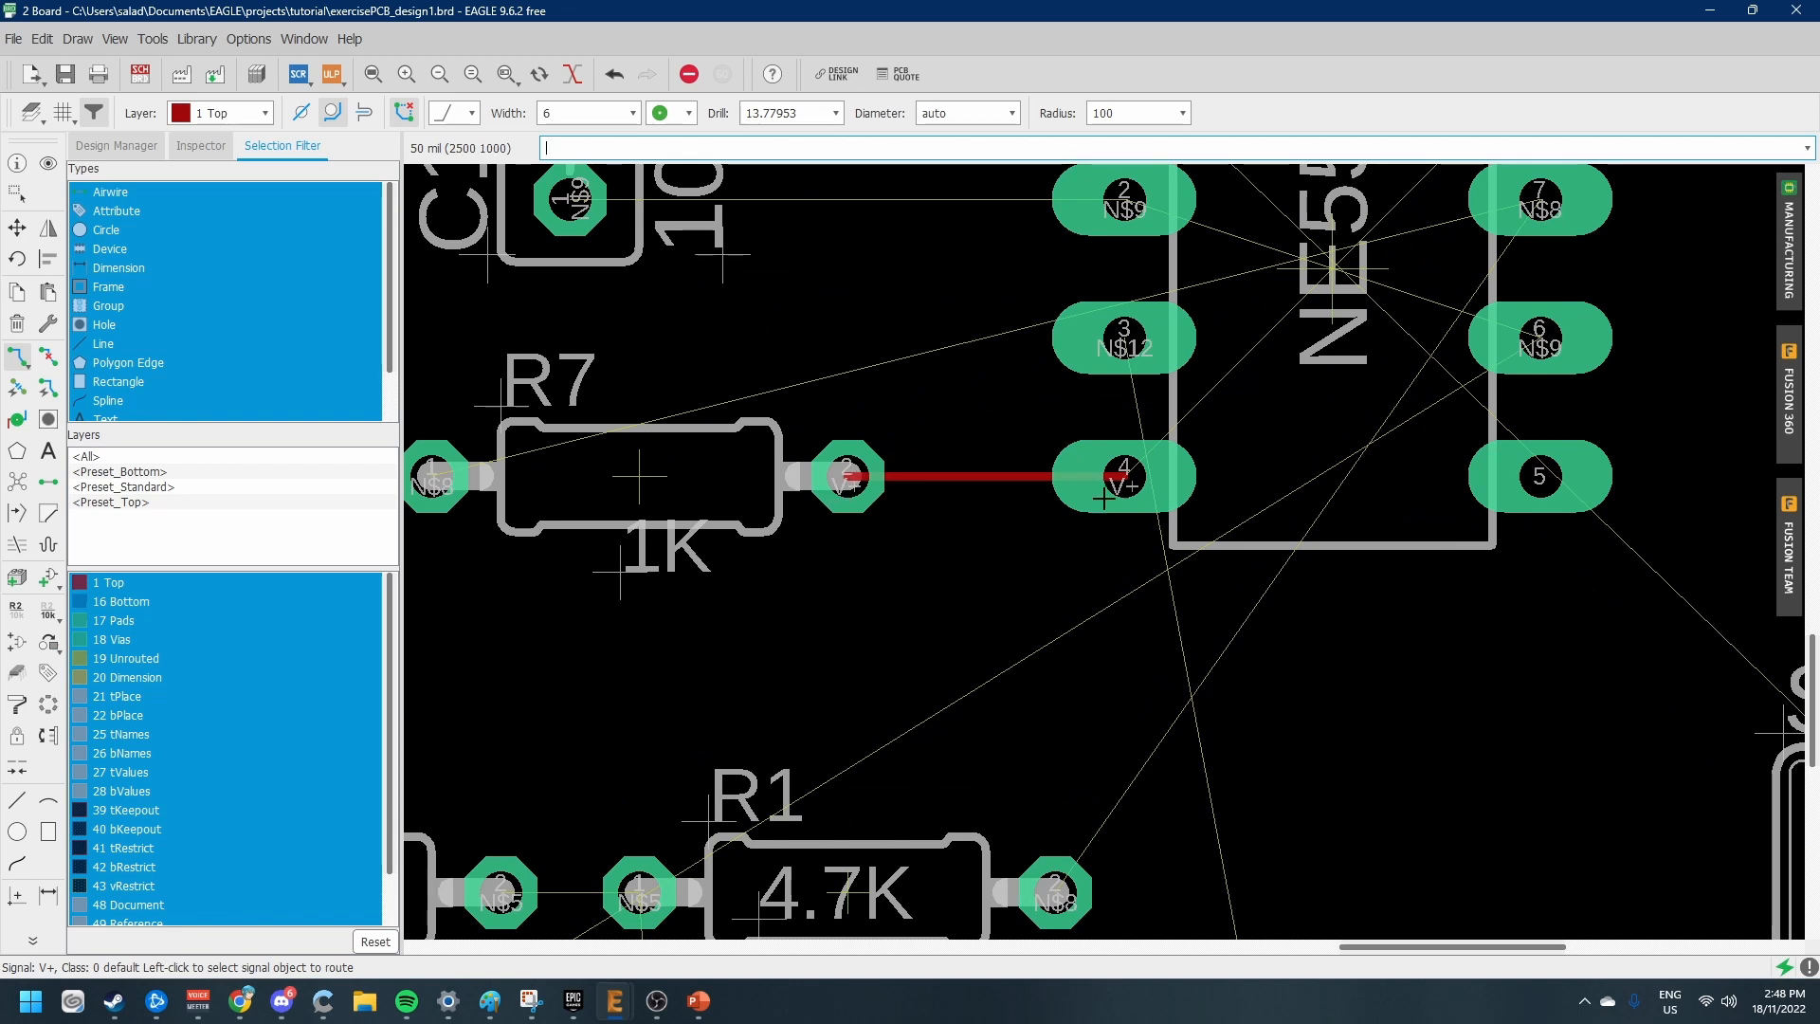
scroll(1152, 472, "down", 4)
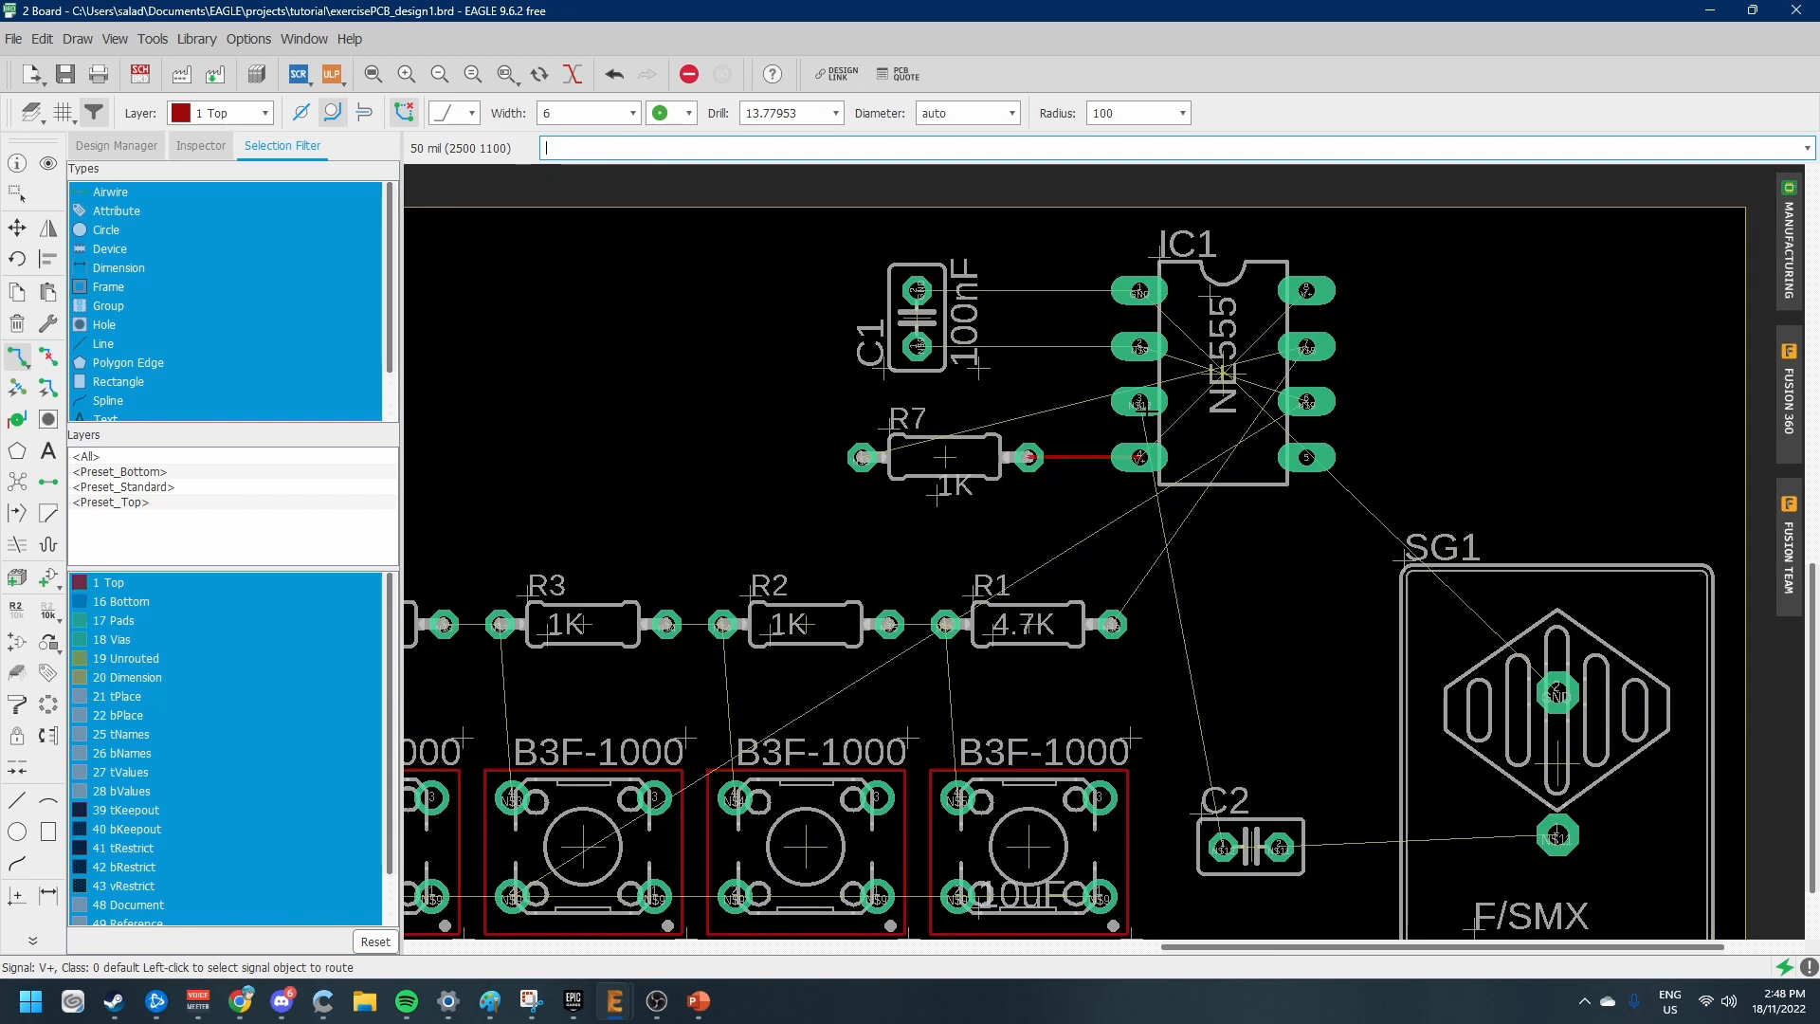
Reroute the V+ connection between R7 and IC1 pin 4 with a 12 mil trace width, and end the route there
scroll(1152, 472, "up", 3)
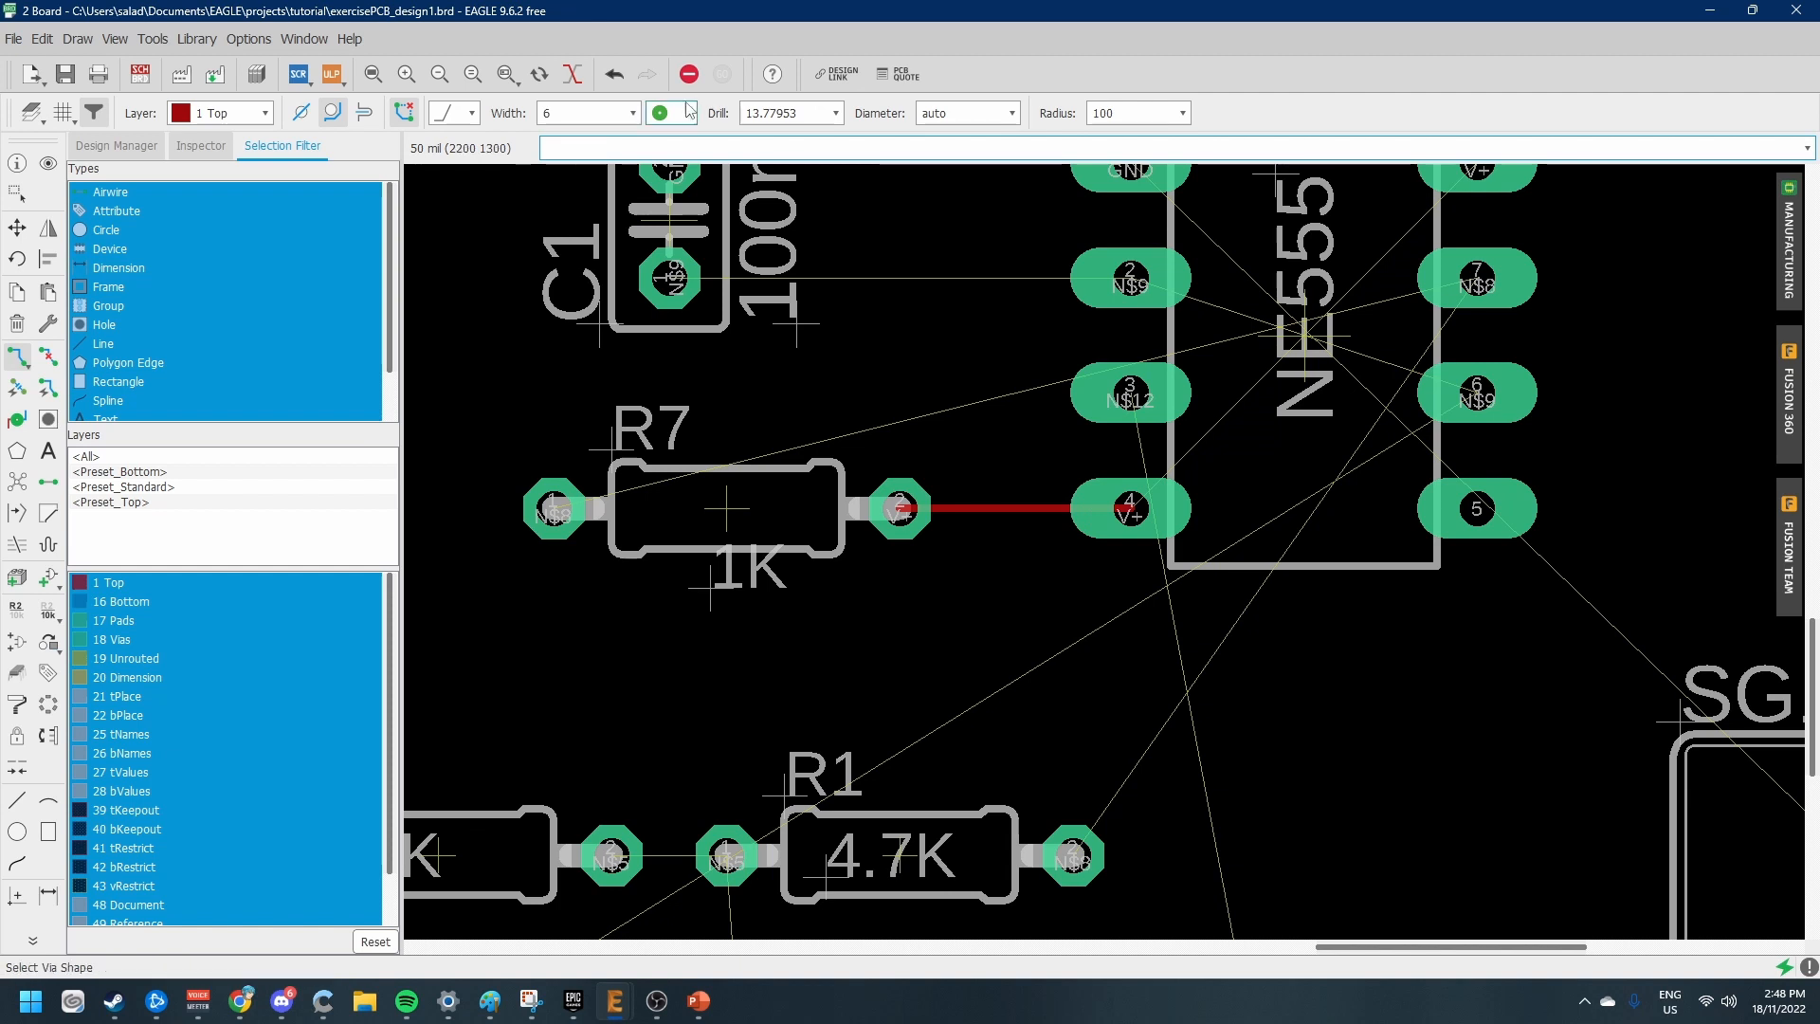
left_click(633, 113)
scroll(577, 227, "down", 2)
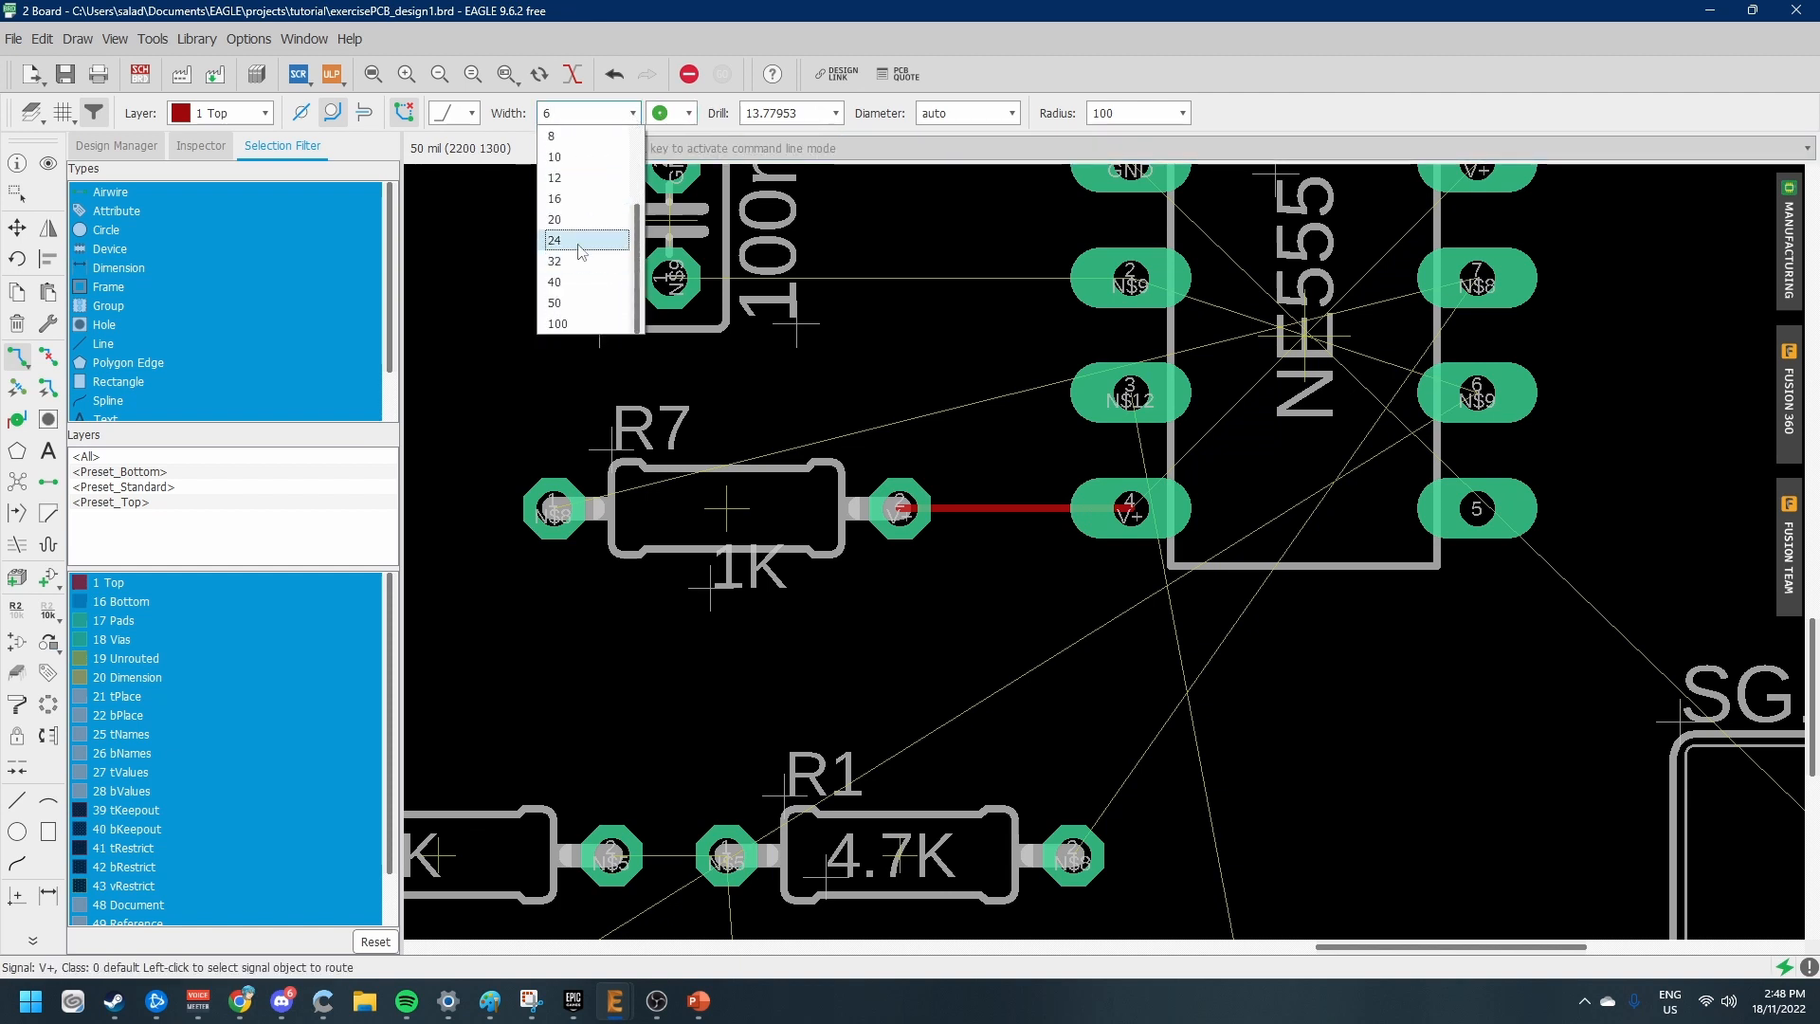
left_click(572, 178)
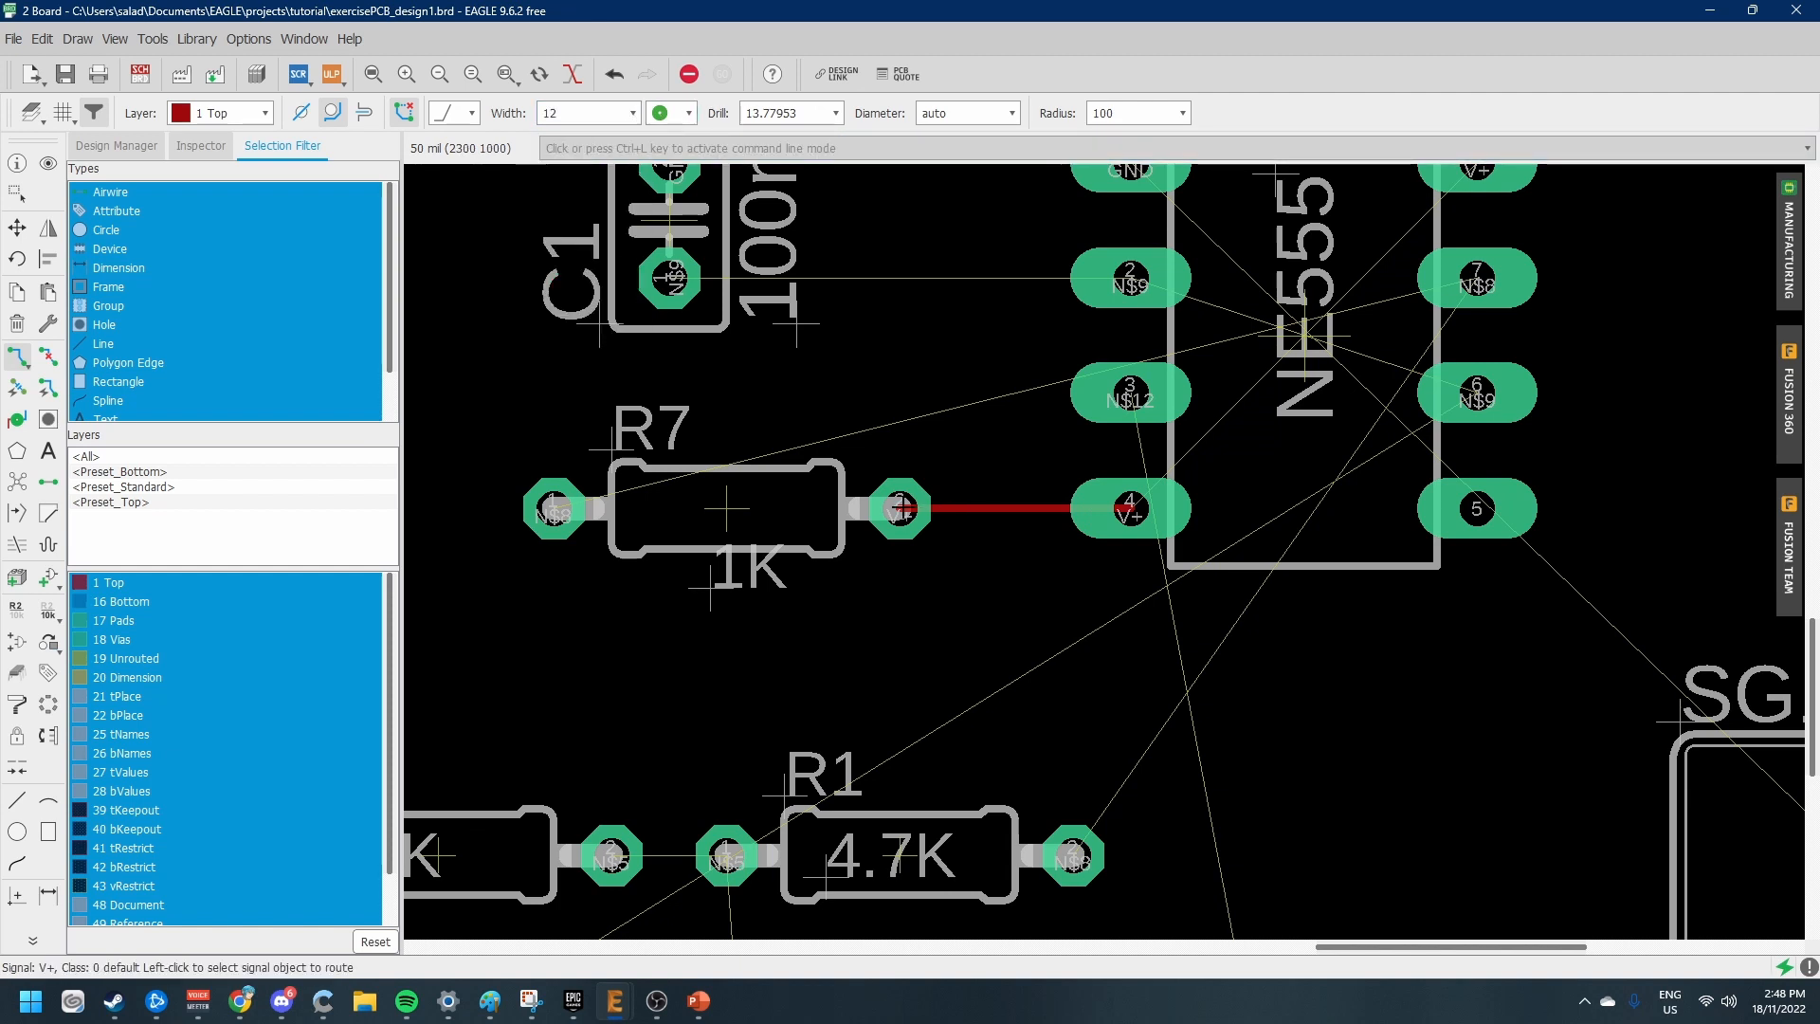
left_click(901, 510)
left_click(1076, 509)
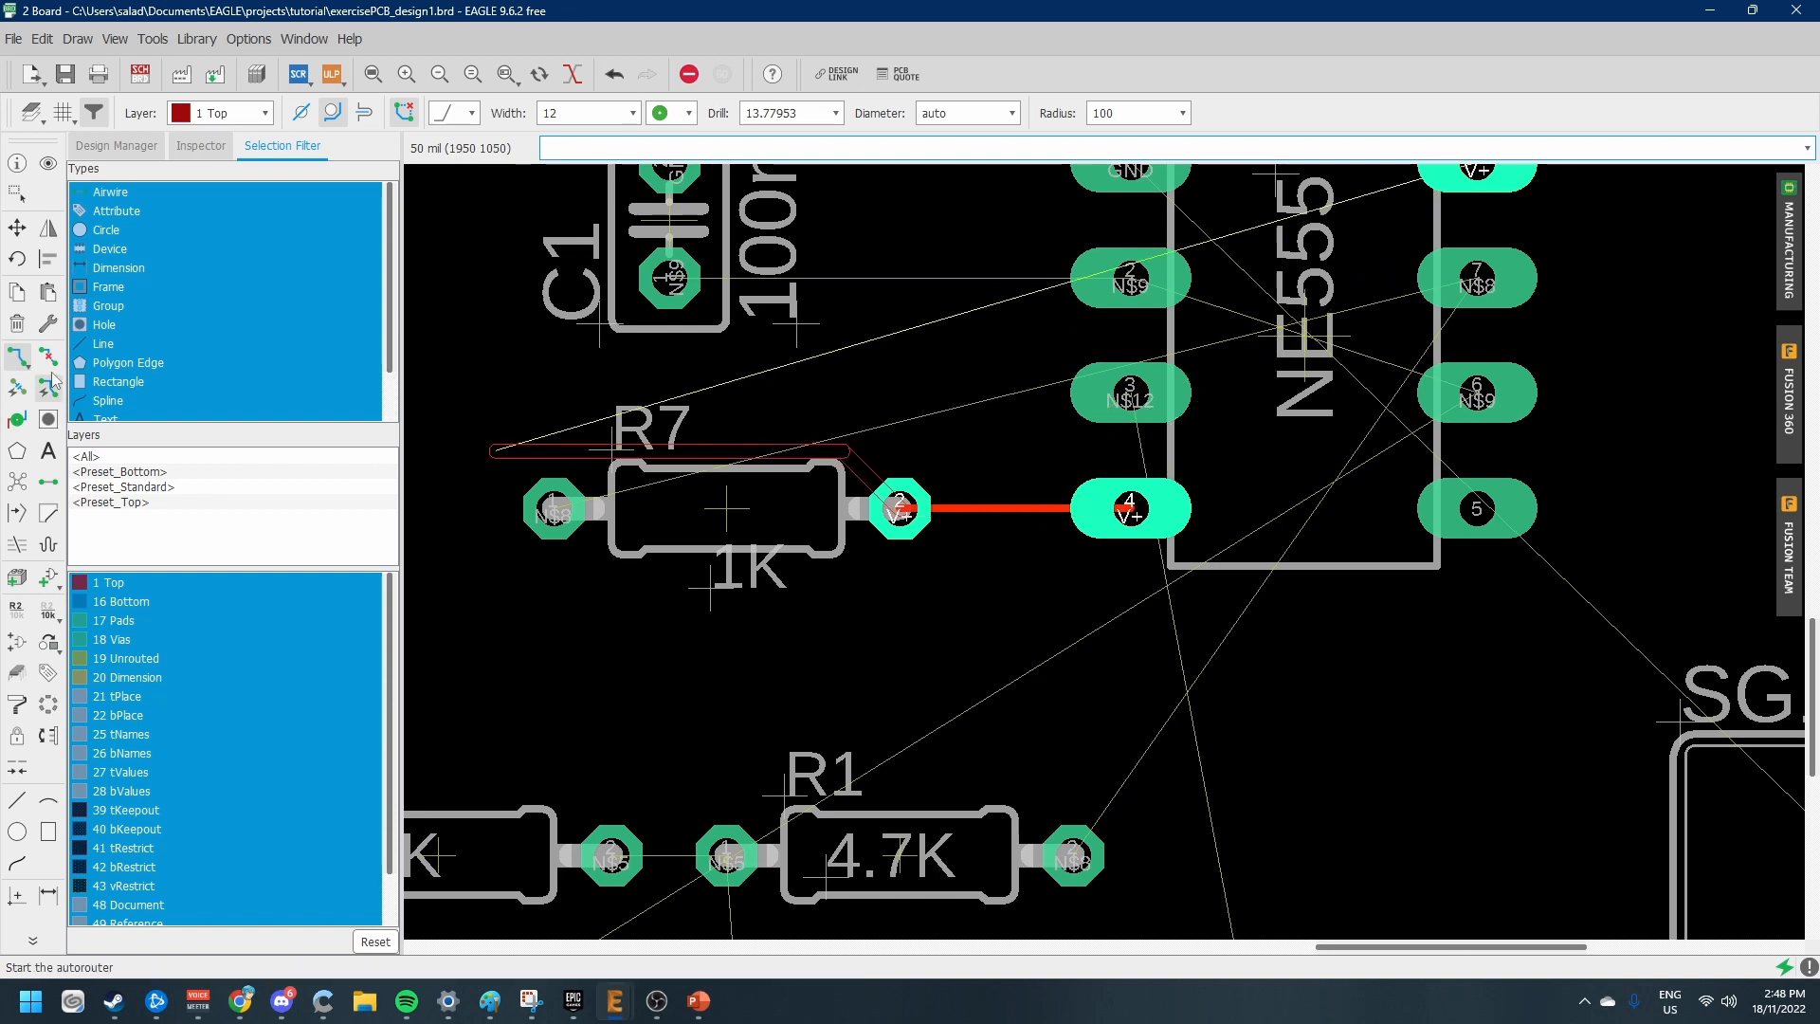
left_click(17, 357)
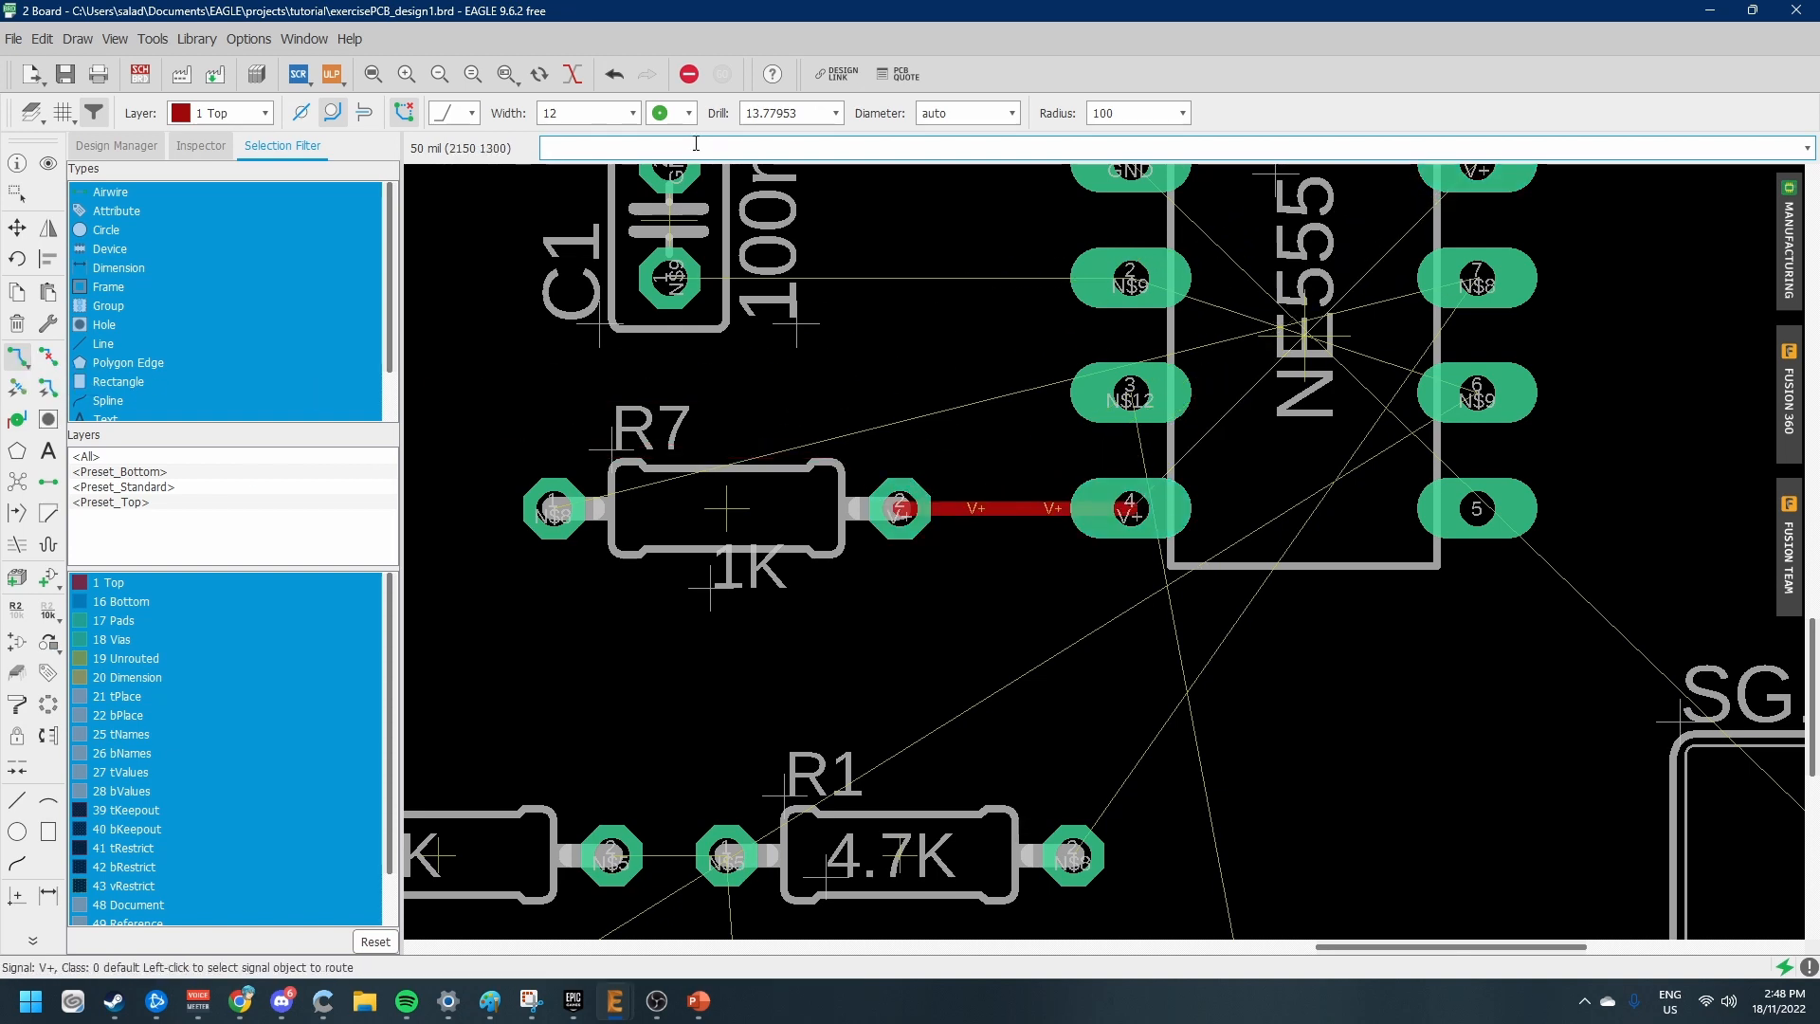
Set the trace width to 16 mil and reroute the V+ connection from R7 to IC1 pin 4
left_click(633, 113)
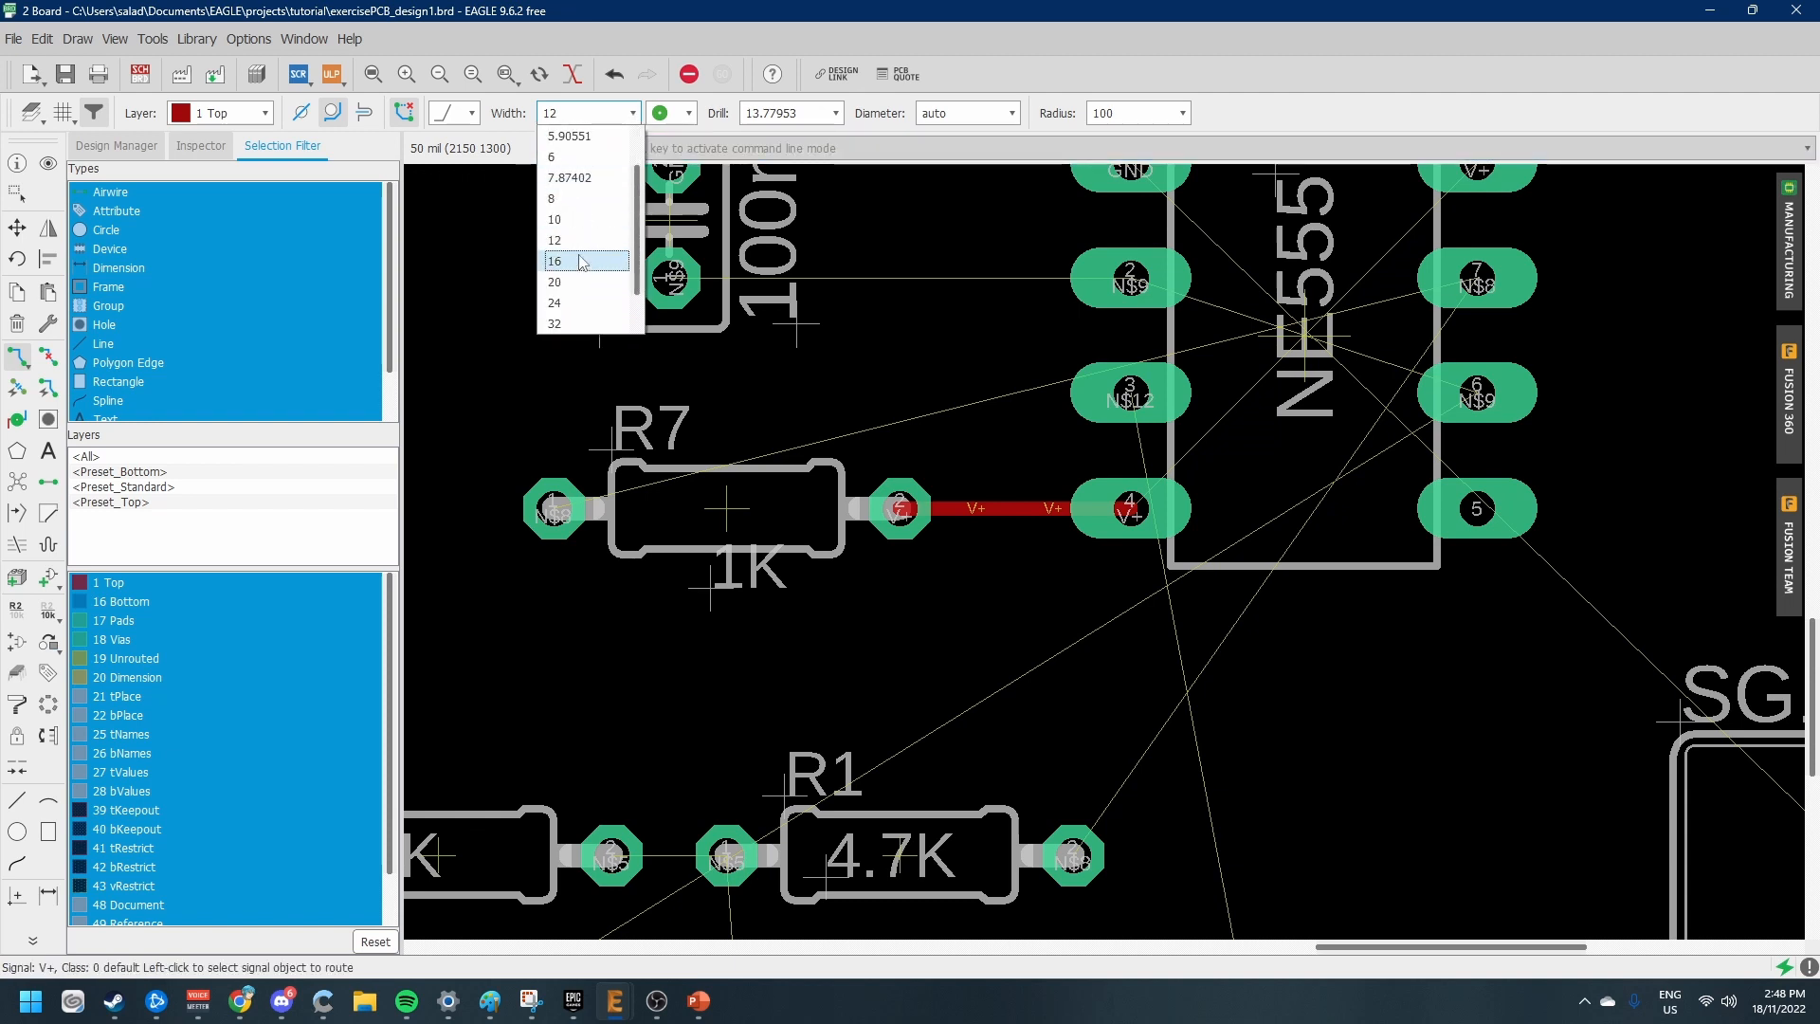
left_click(573, 260)
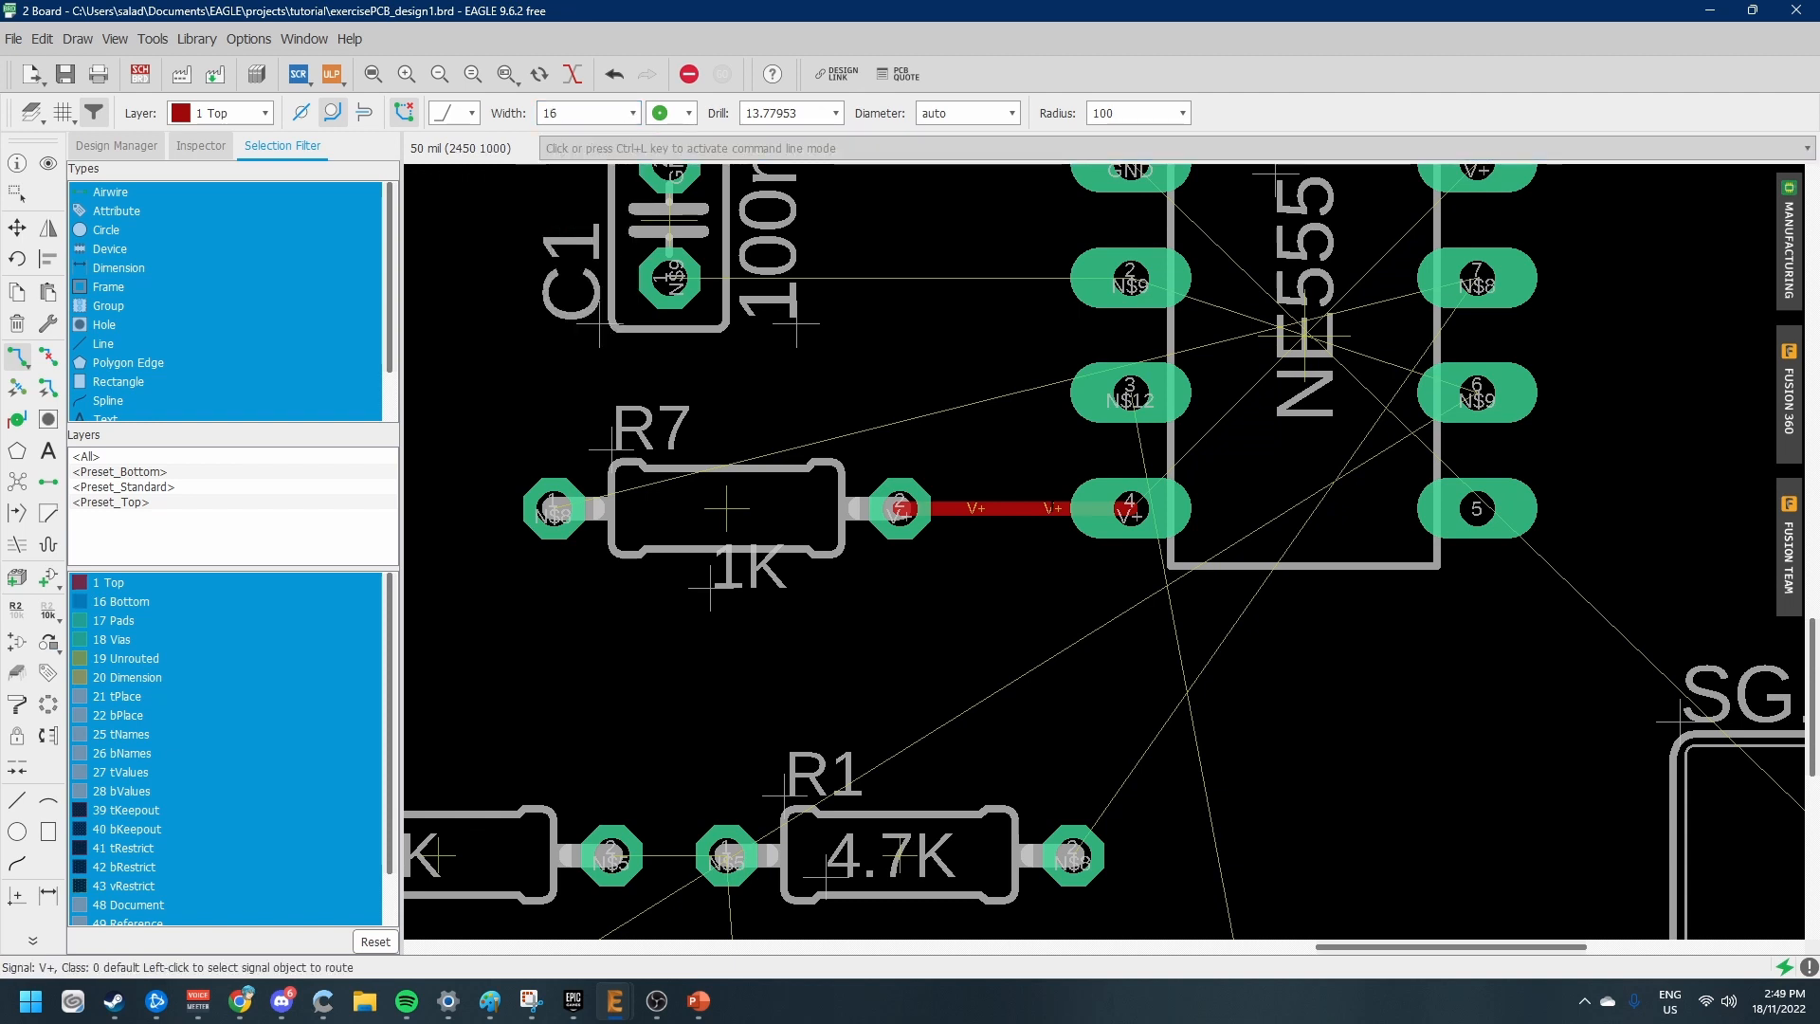
left_click(899, 509)
left_click(1148, 519)
scroll(1147, 520, "down", 4)
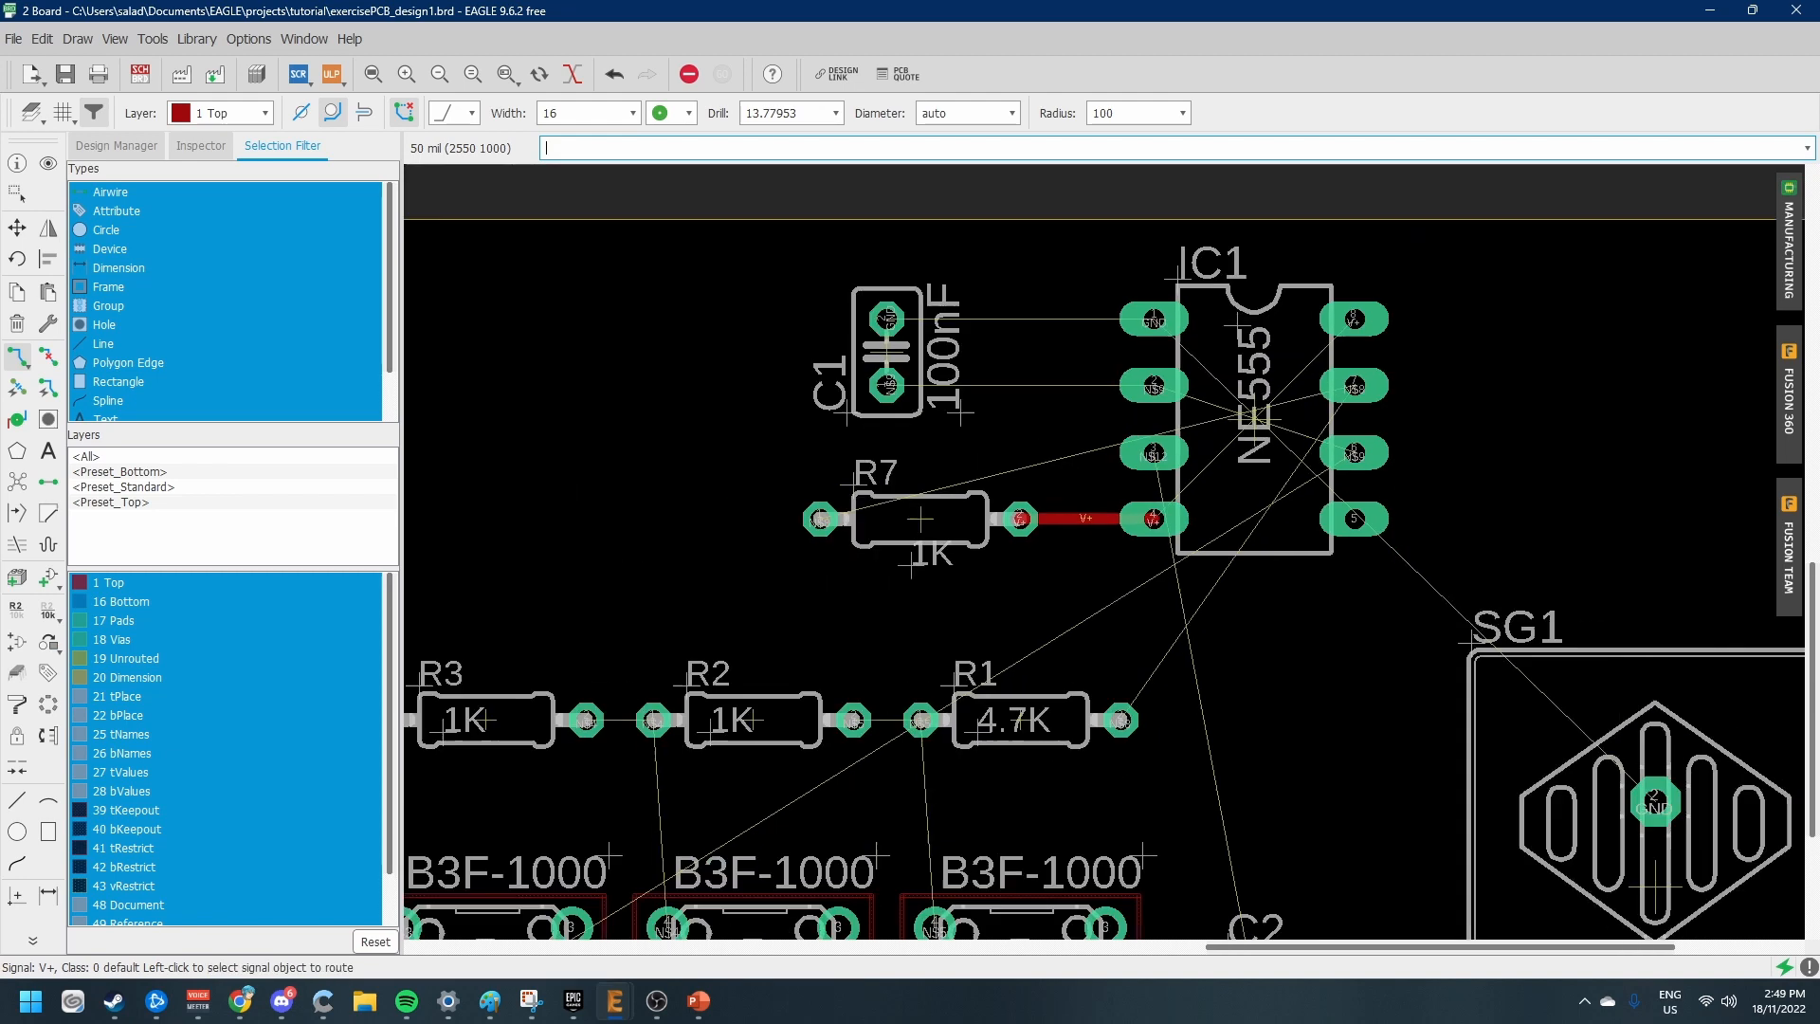
Route straight 16 mil top-layer traces from C1's lower pad to IC1 pin 2 and its upper pad to pin 1
scroll(1147, 519, "up", 1)
scroll(1489, 474, "down", 1)
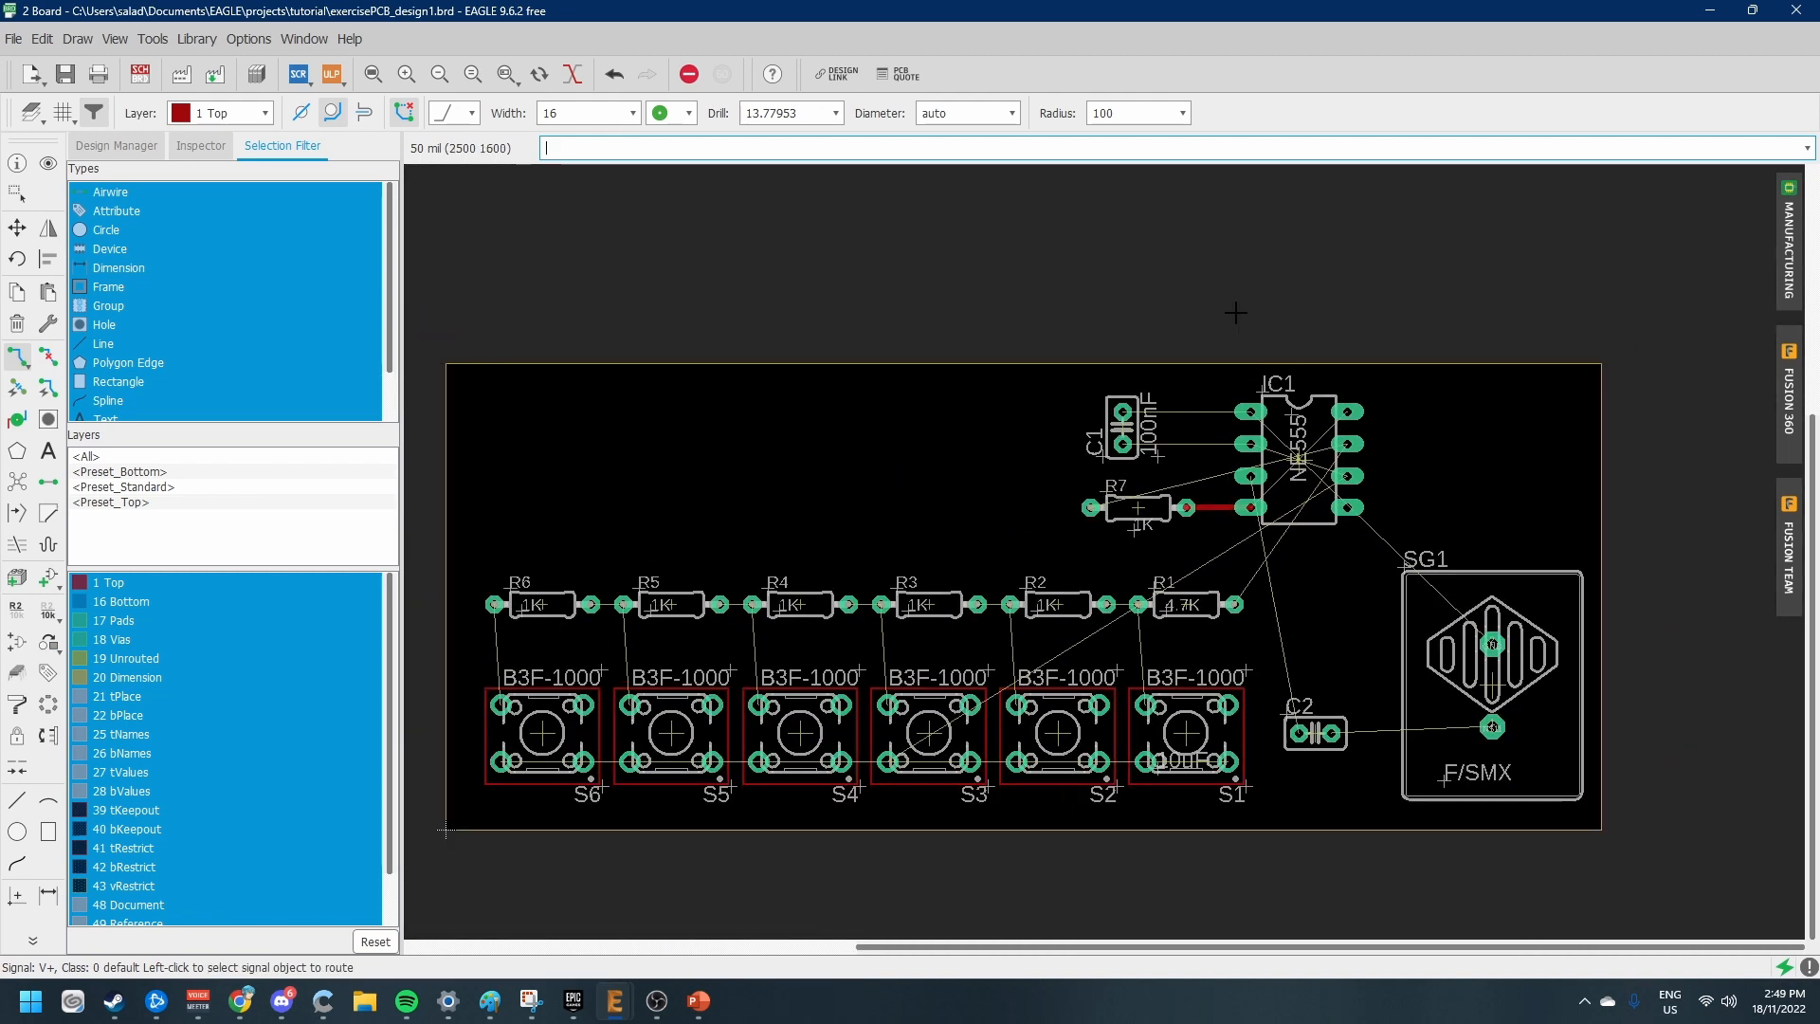
scroll(1422, 455, "up", 2)
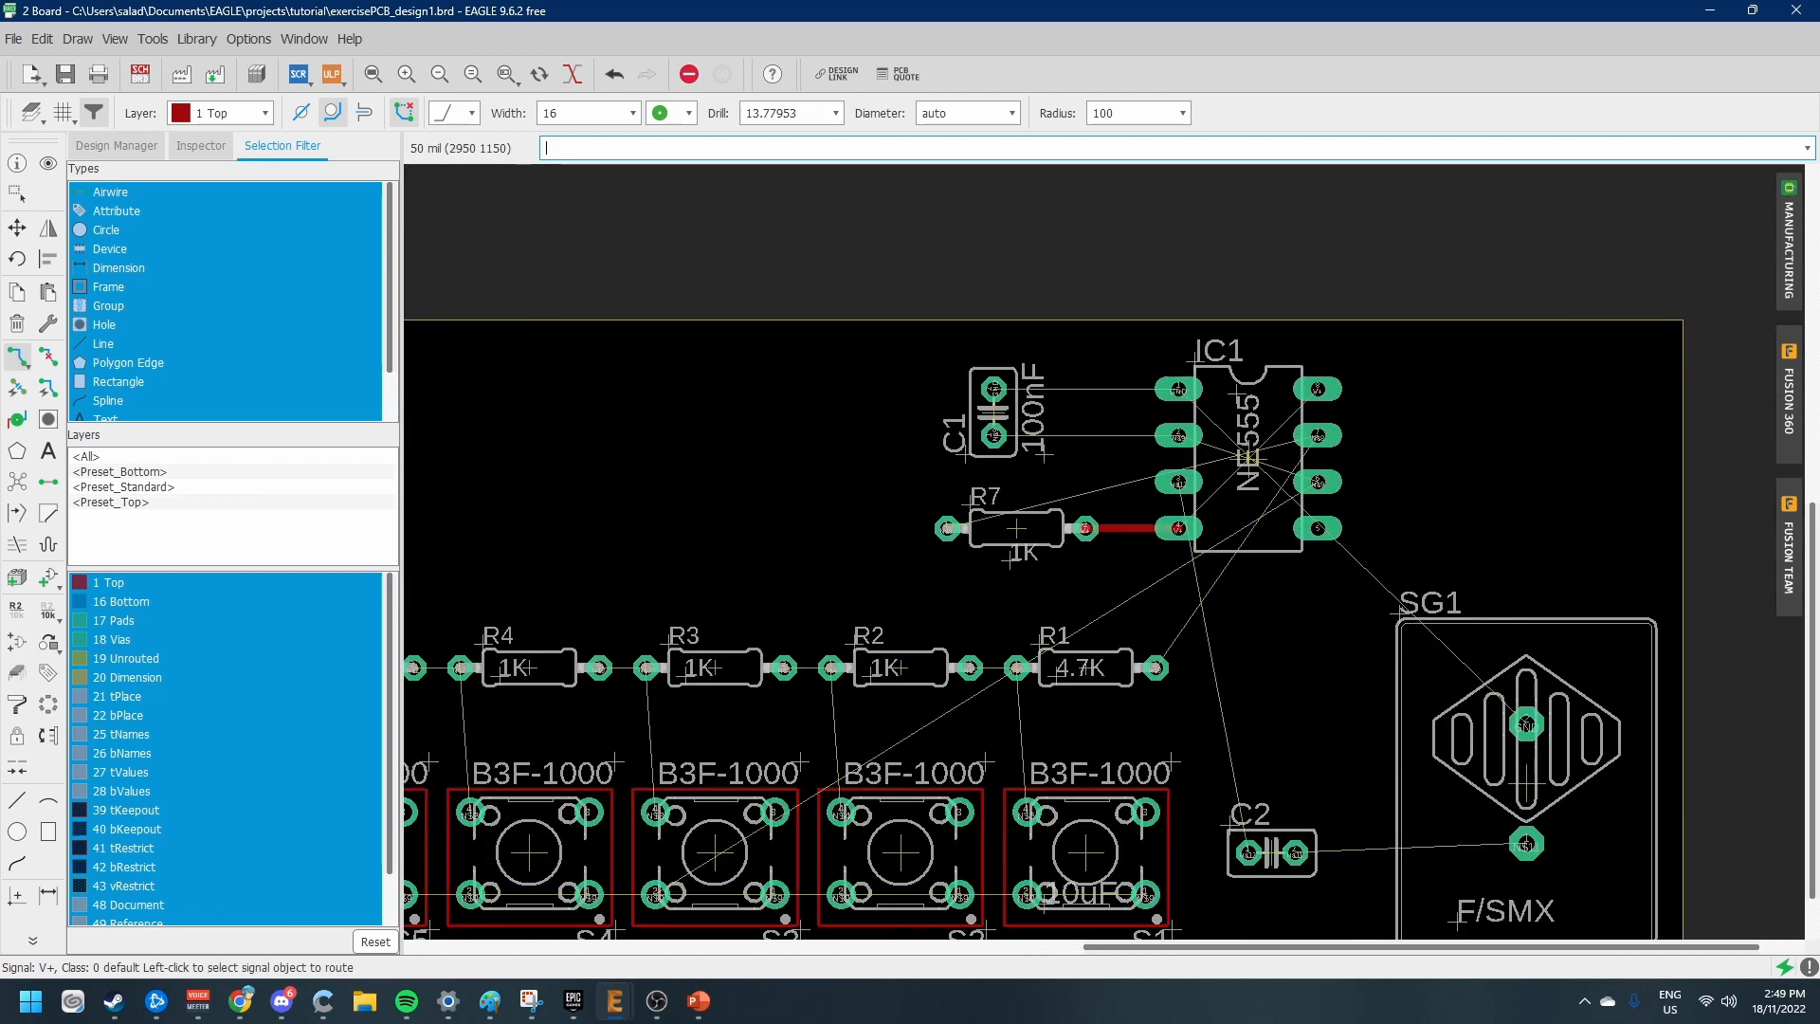
scroll(1278, 491, "up", 1)
scroll(1242, 453, "up", 2)
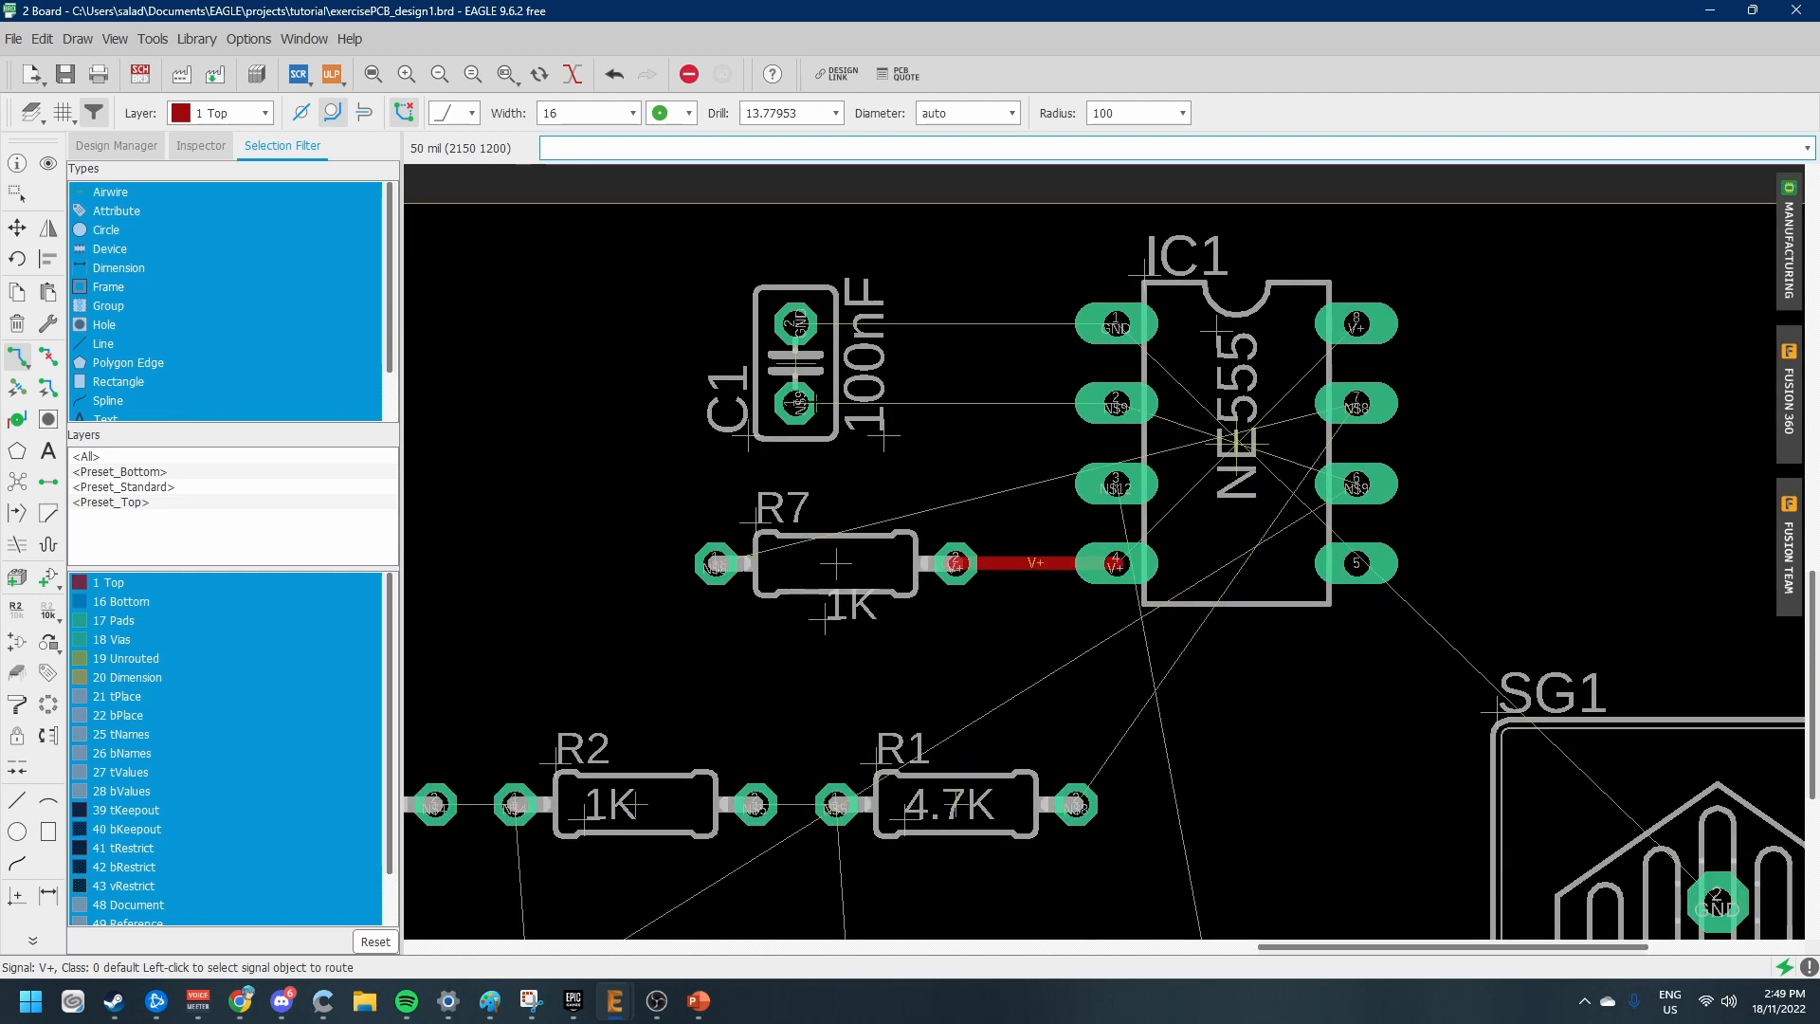
left_click(798, 407)
left_click(1129, 408)
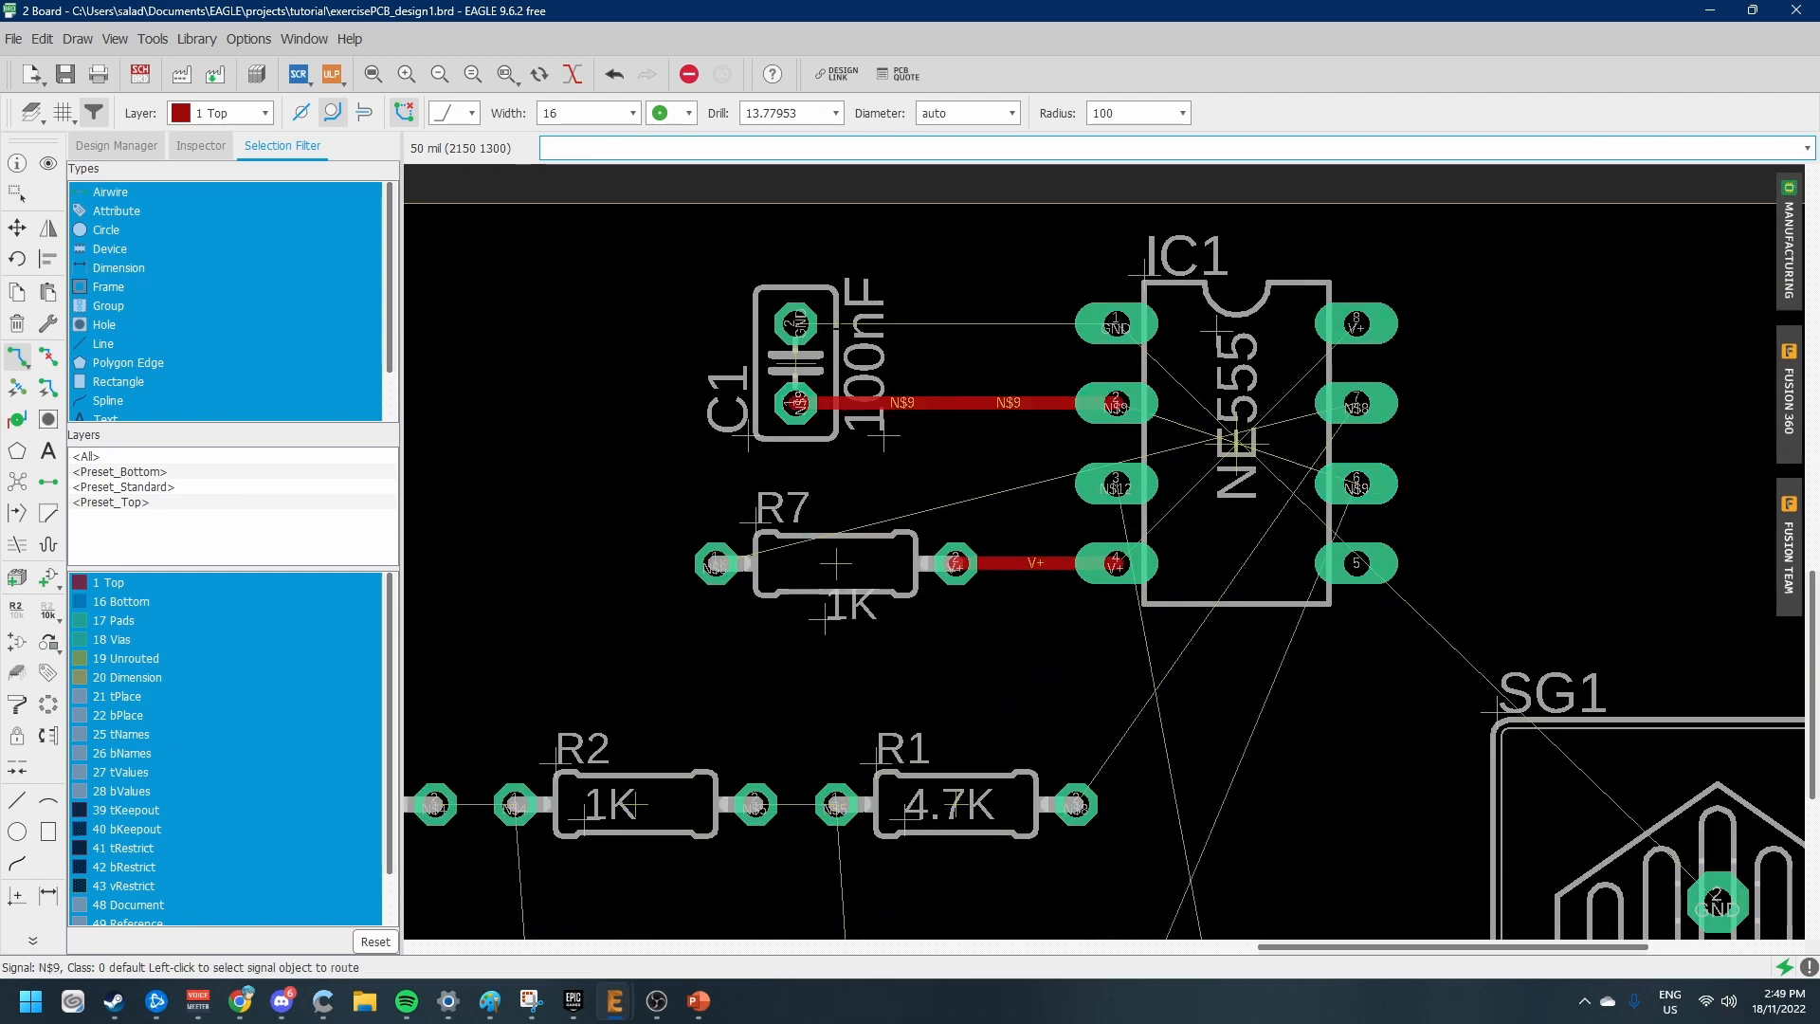
left_click(795, 323)
left_click(1115, 323)
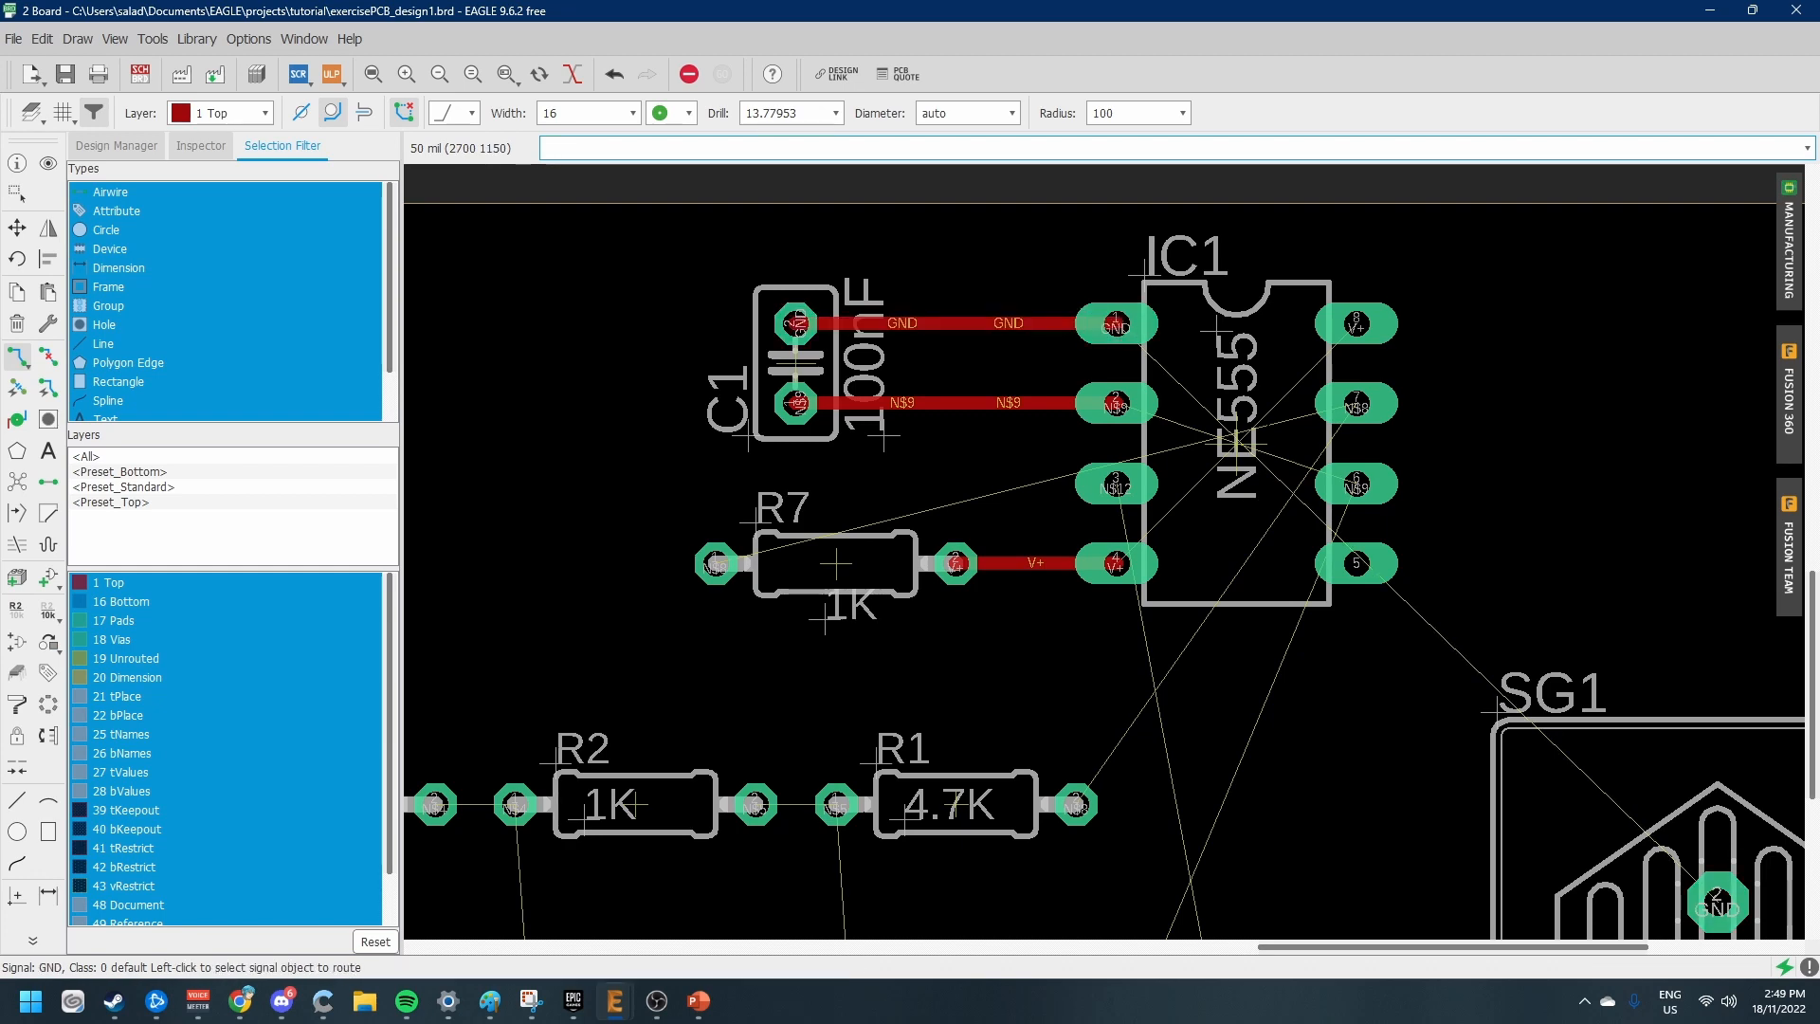
Examine the Autorouter main setup options for preferred directions and effort, and close the setup without routing
scroll(1460, 517, "down", 4)
scroll(1555, 560, "up", 4)
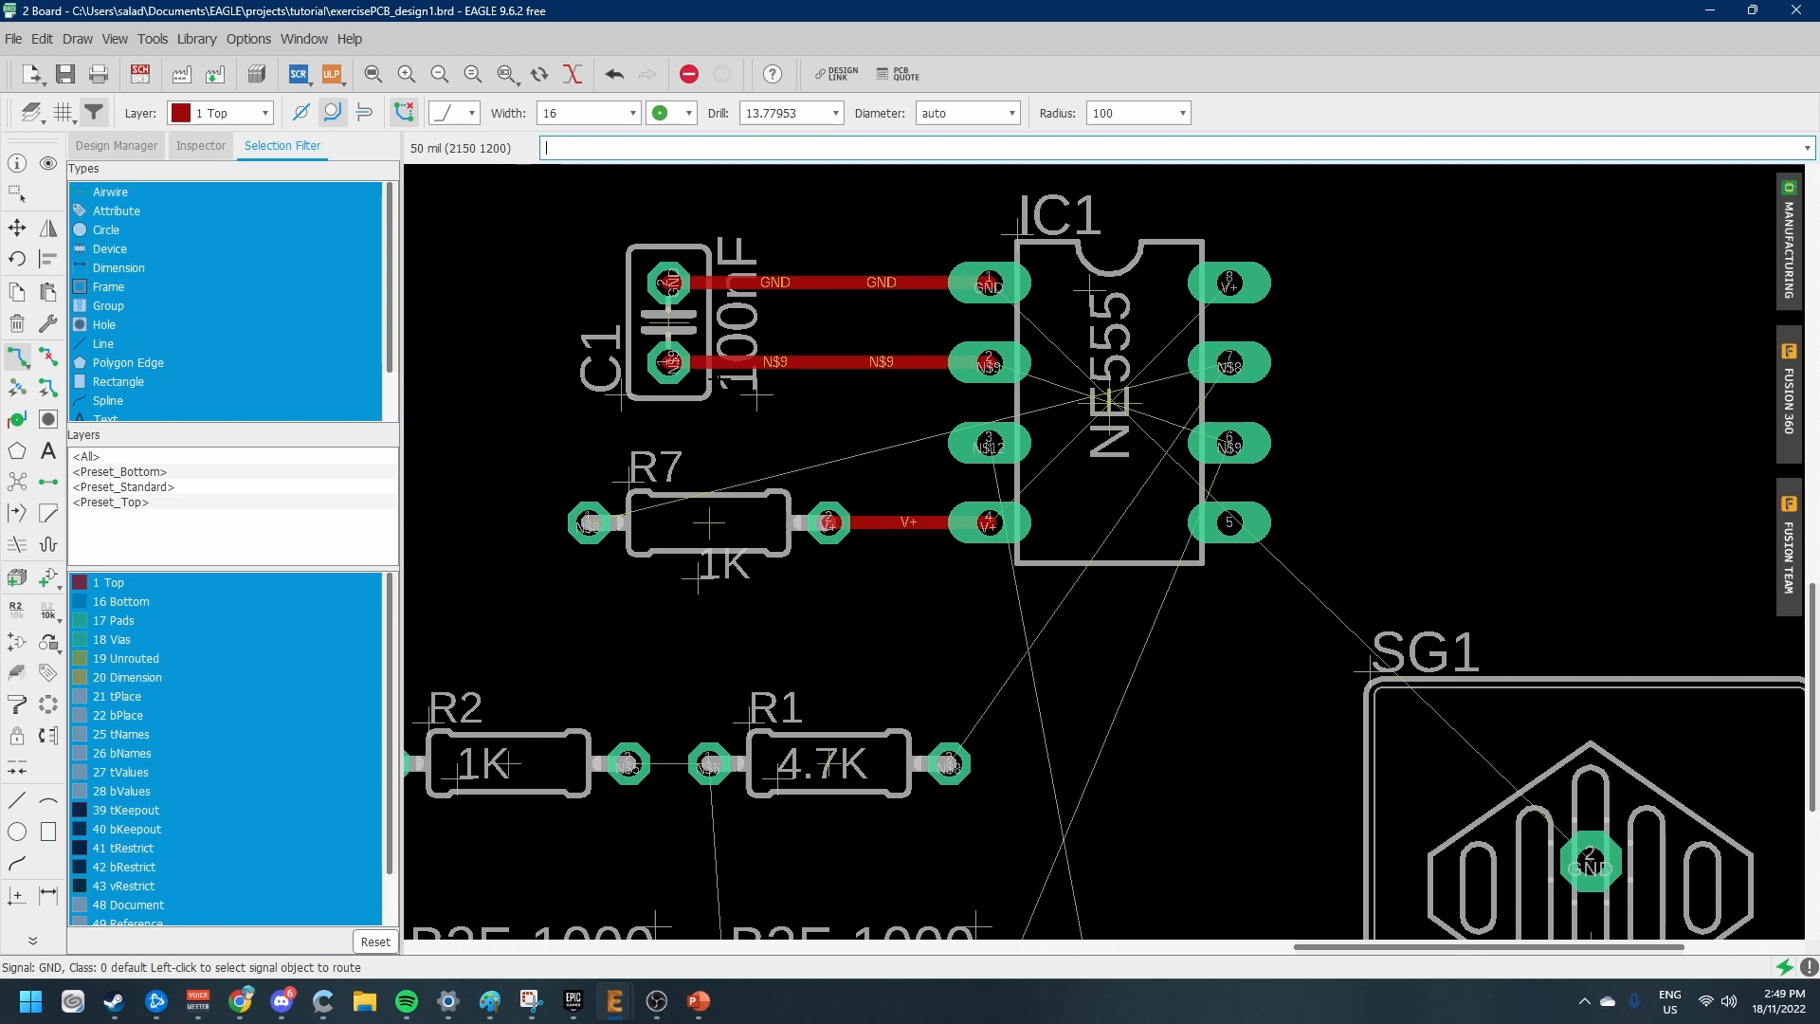
scroll(1291, 455, "down", 5)
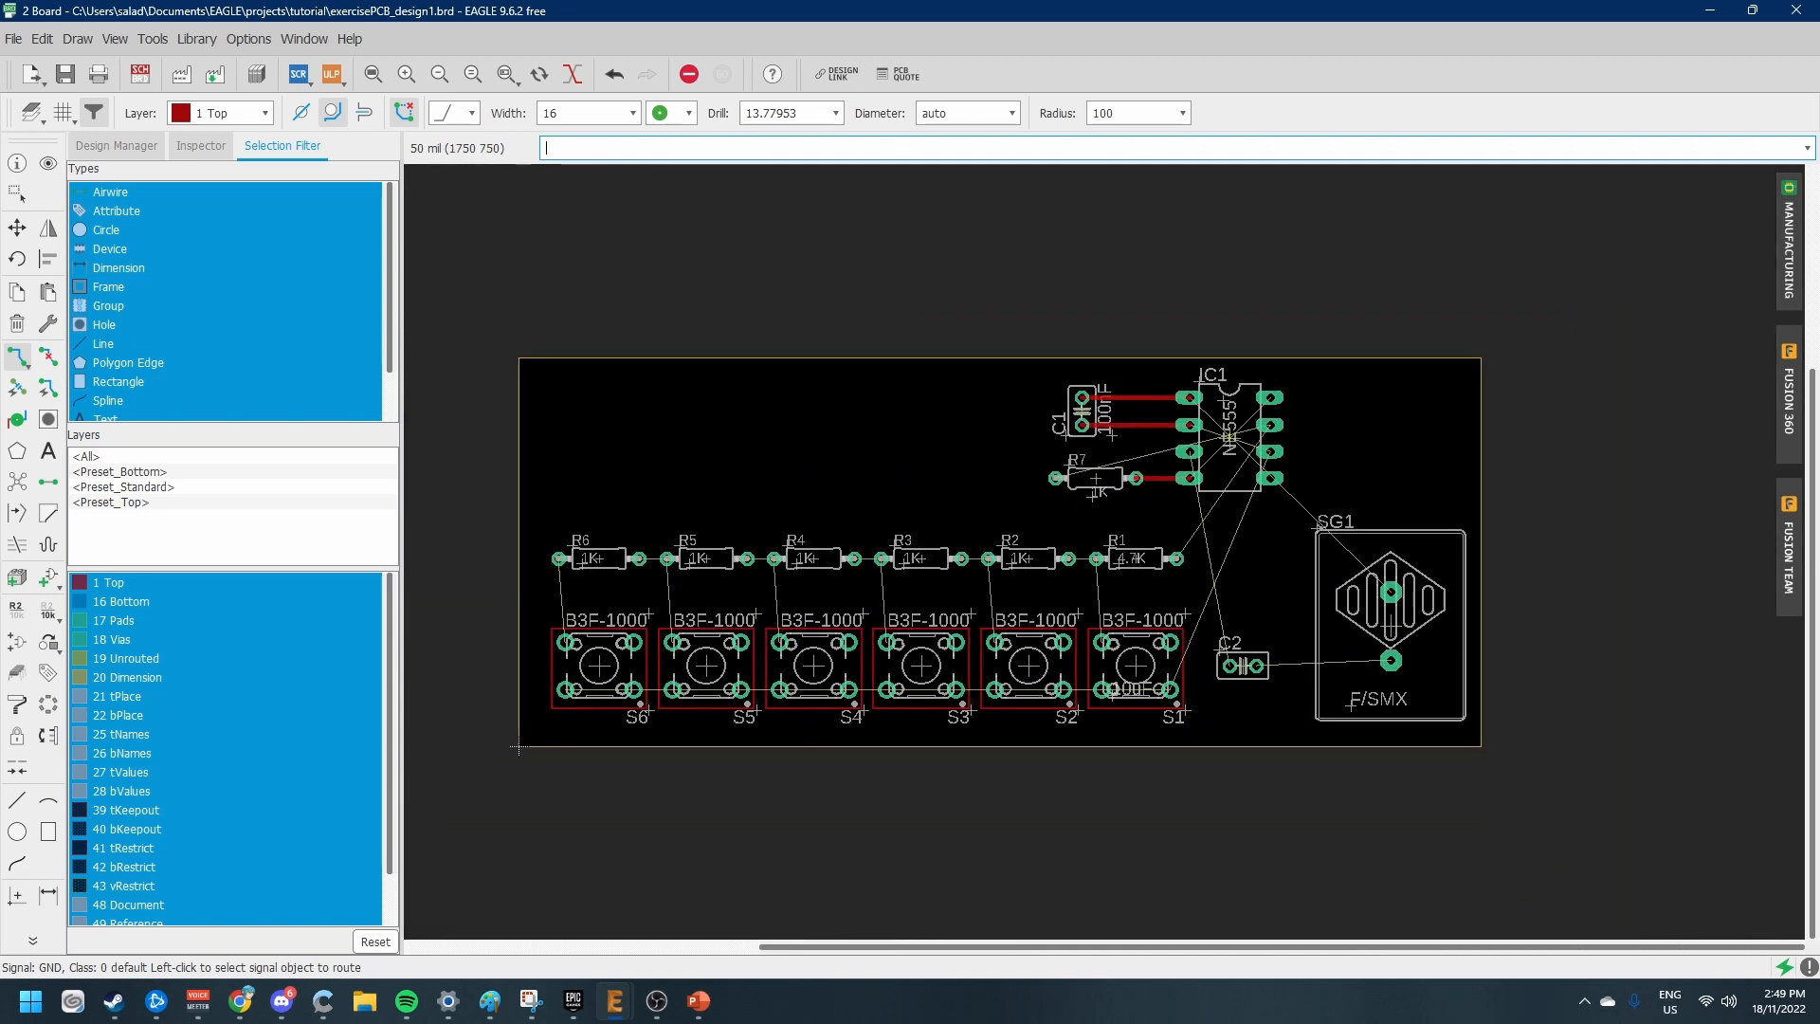
left_click(48, 391)
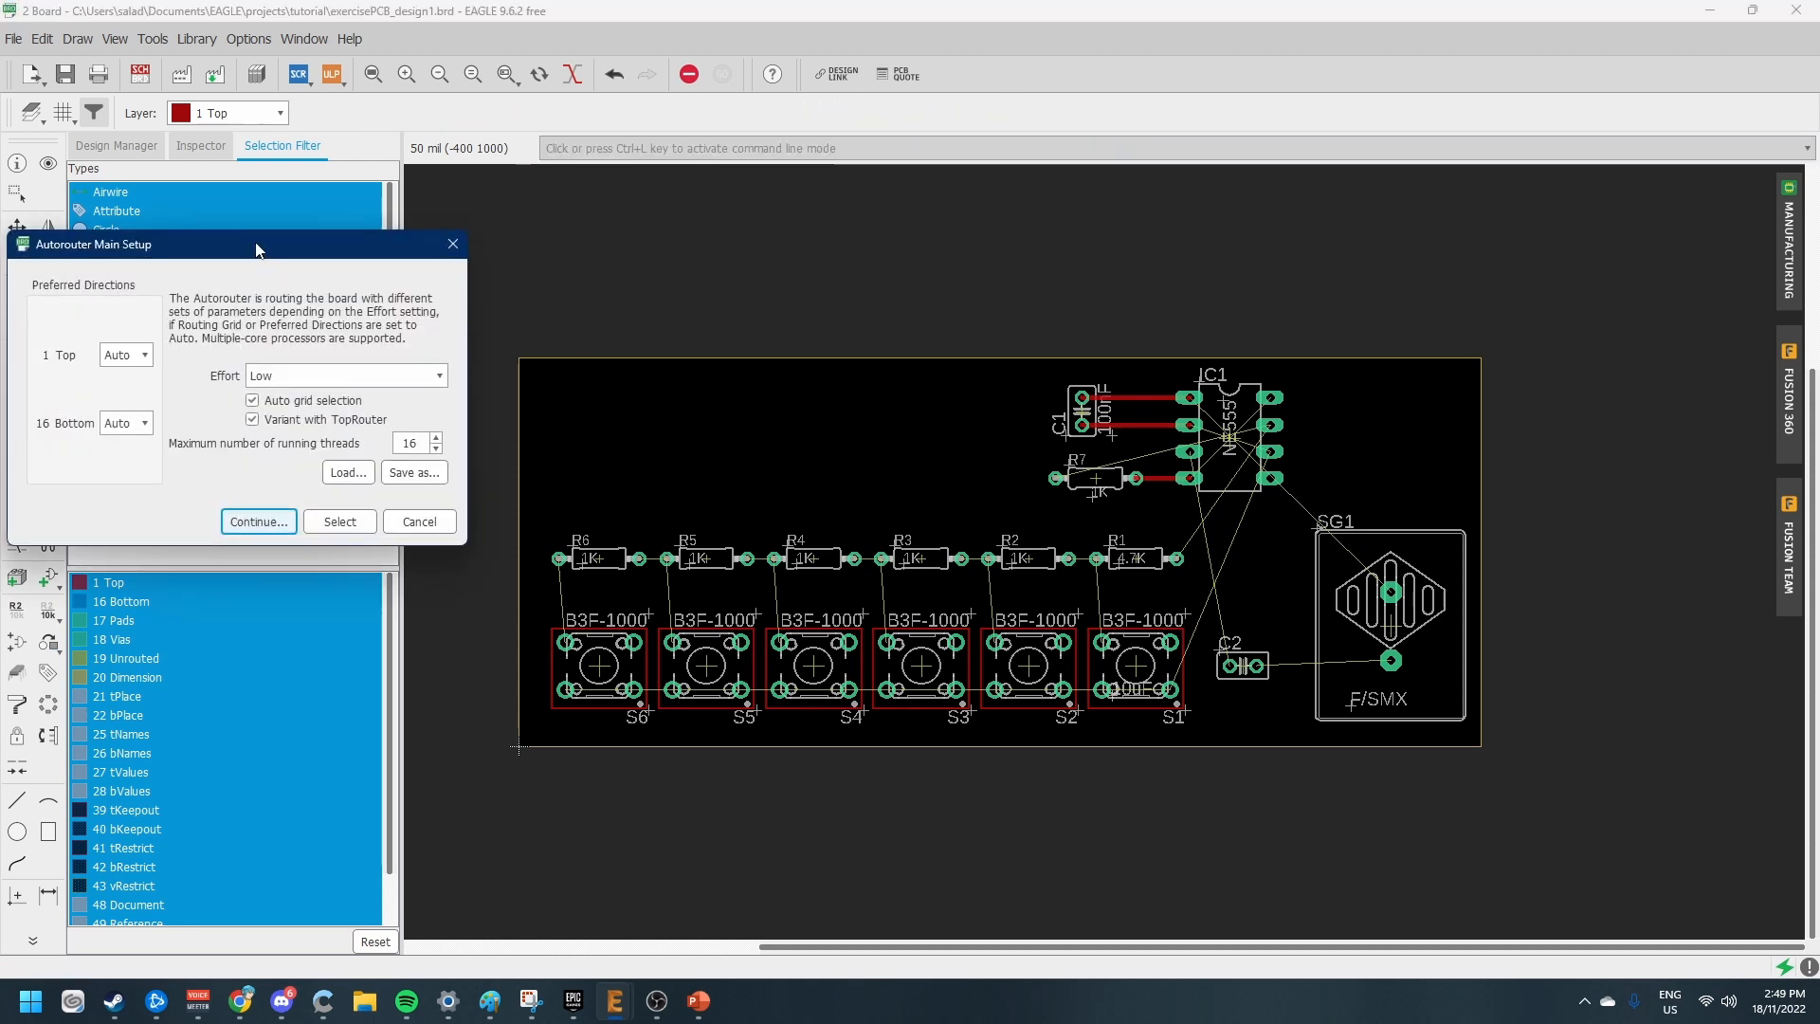
left_click_drag(256, 249, 839, 258)
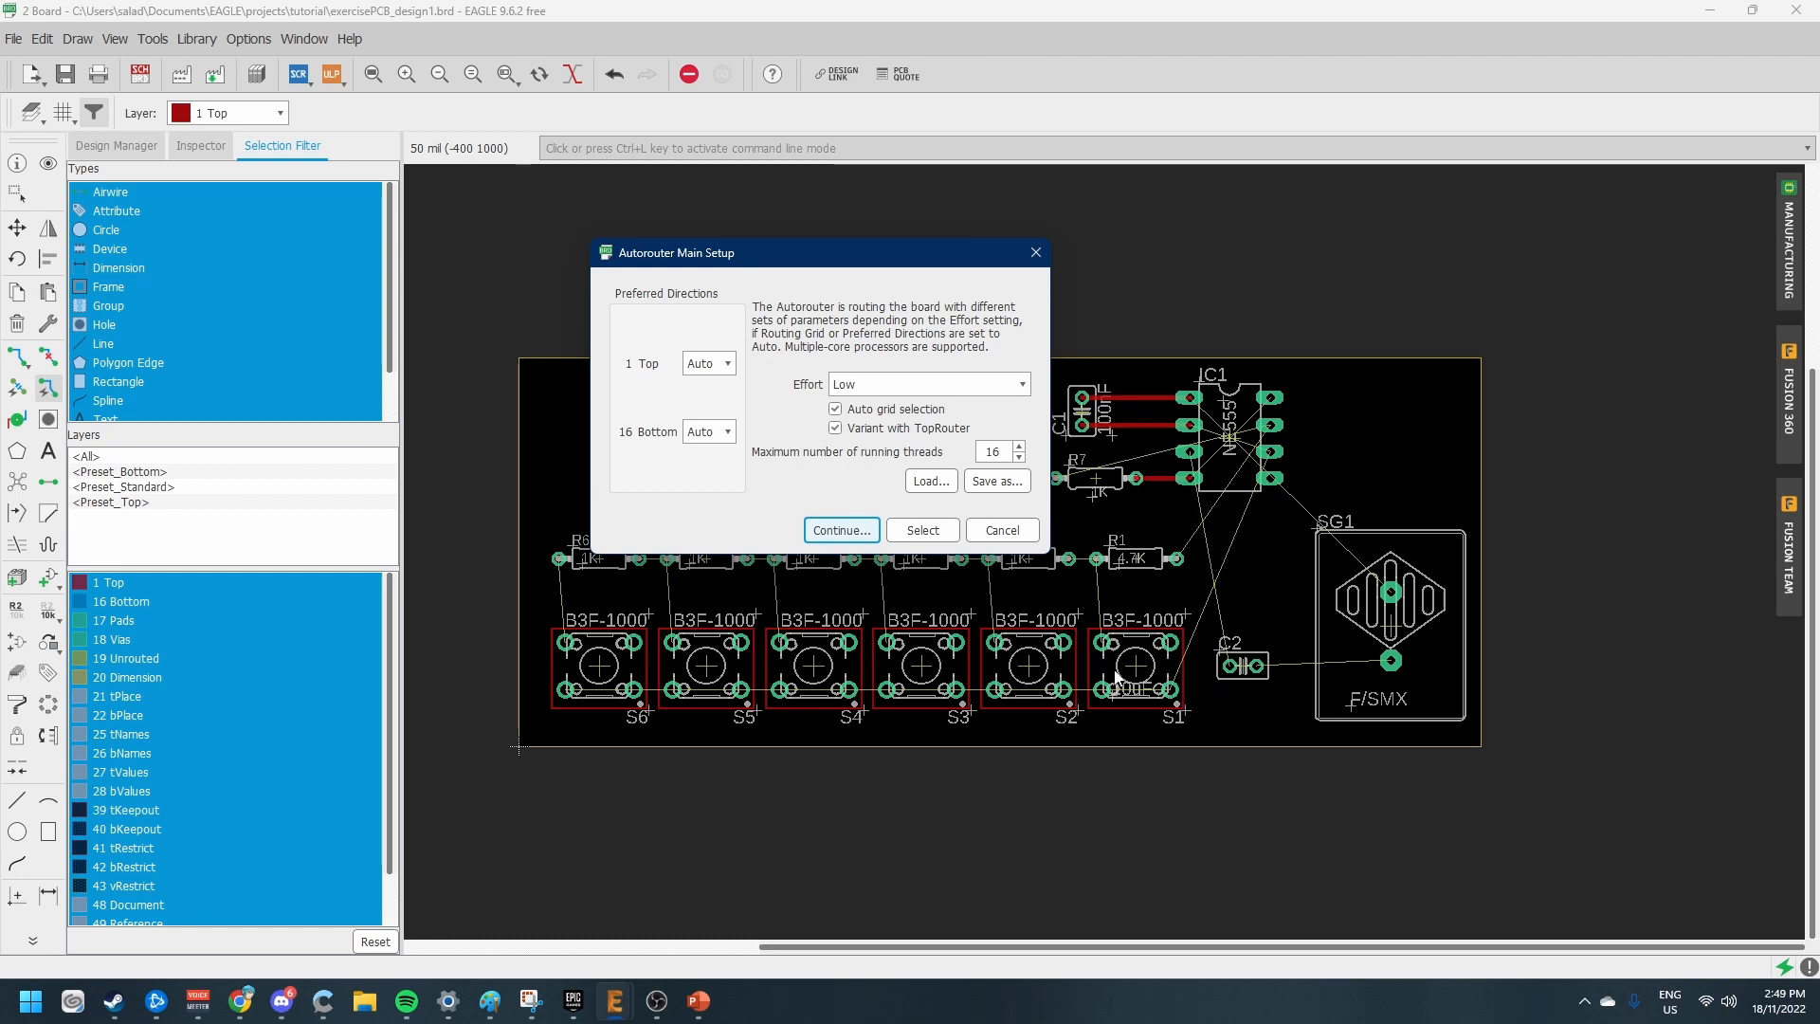
left_click(1032, 533)
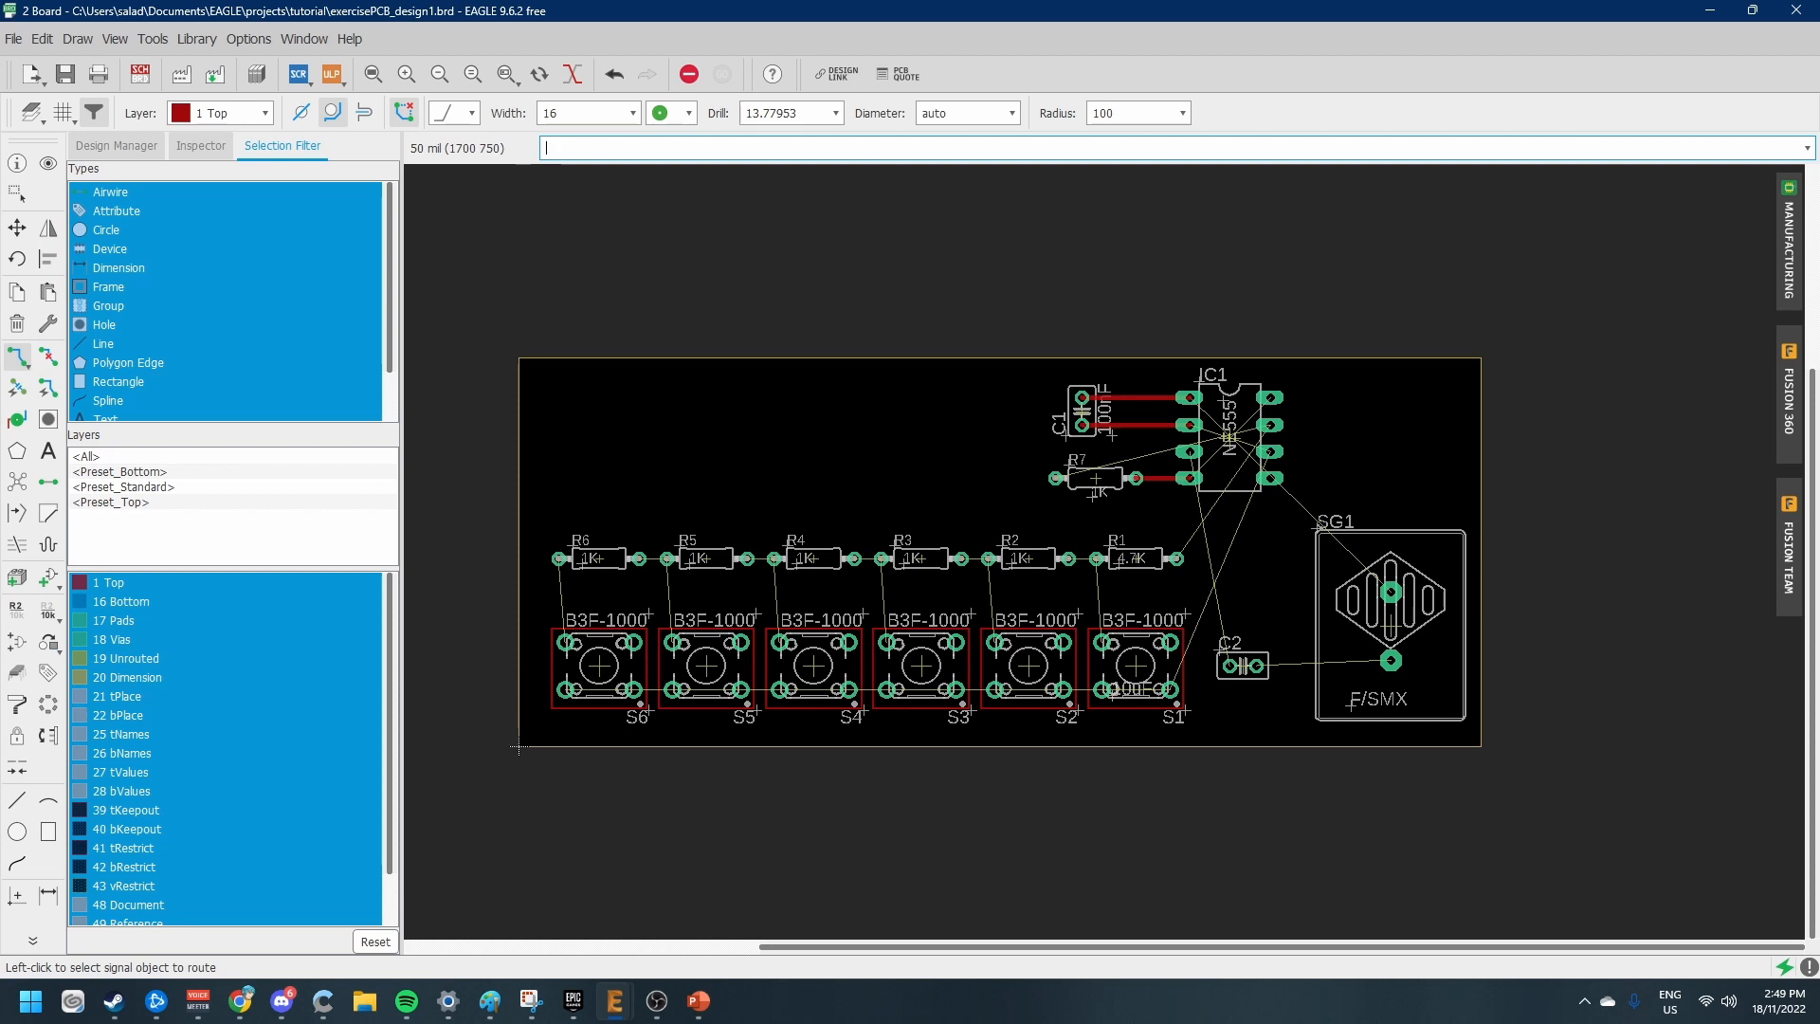
Draw a 16 mil polygon on the 1 Top layer along the whole board outline and assign it to signal GND
scroll(974, 538, "up", 1)
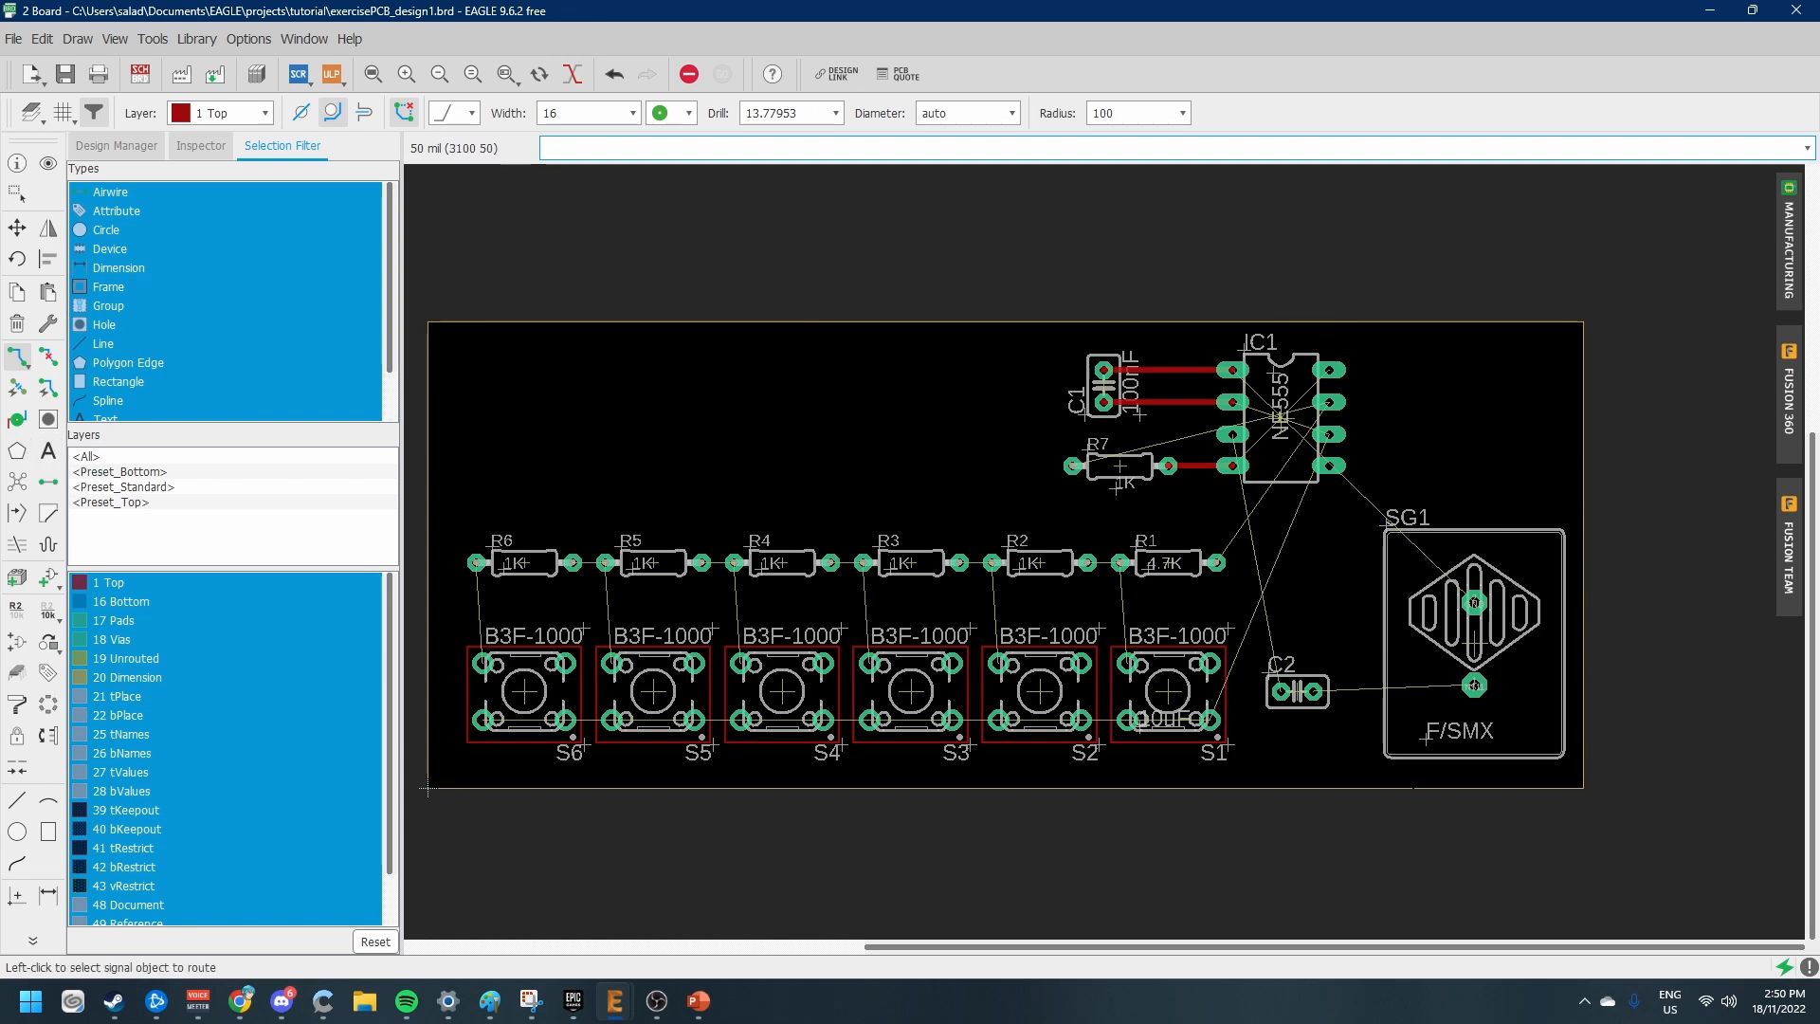
left_click(16, 453)
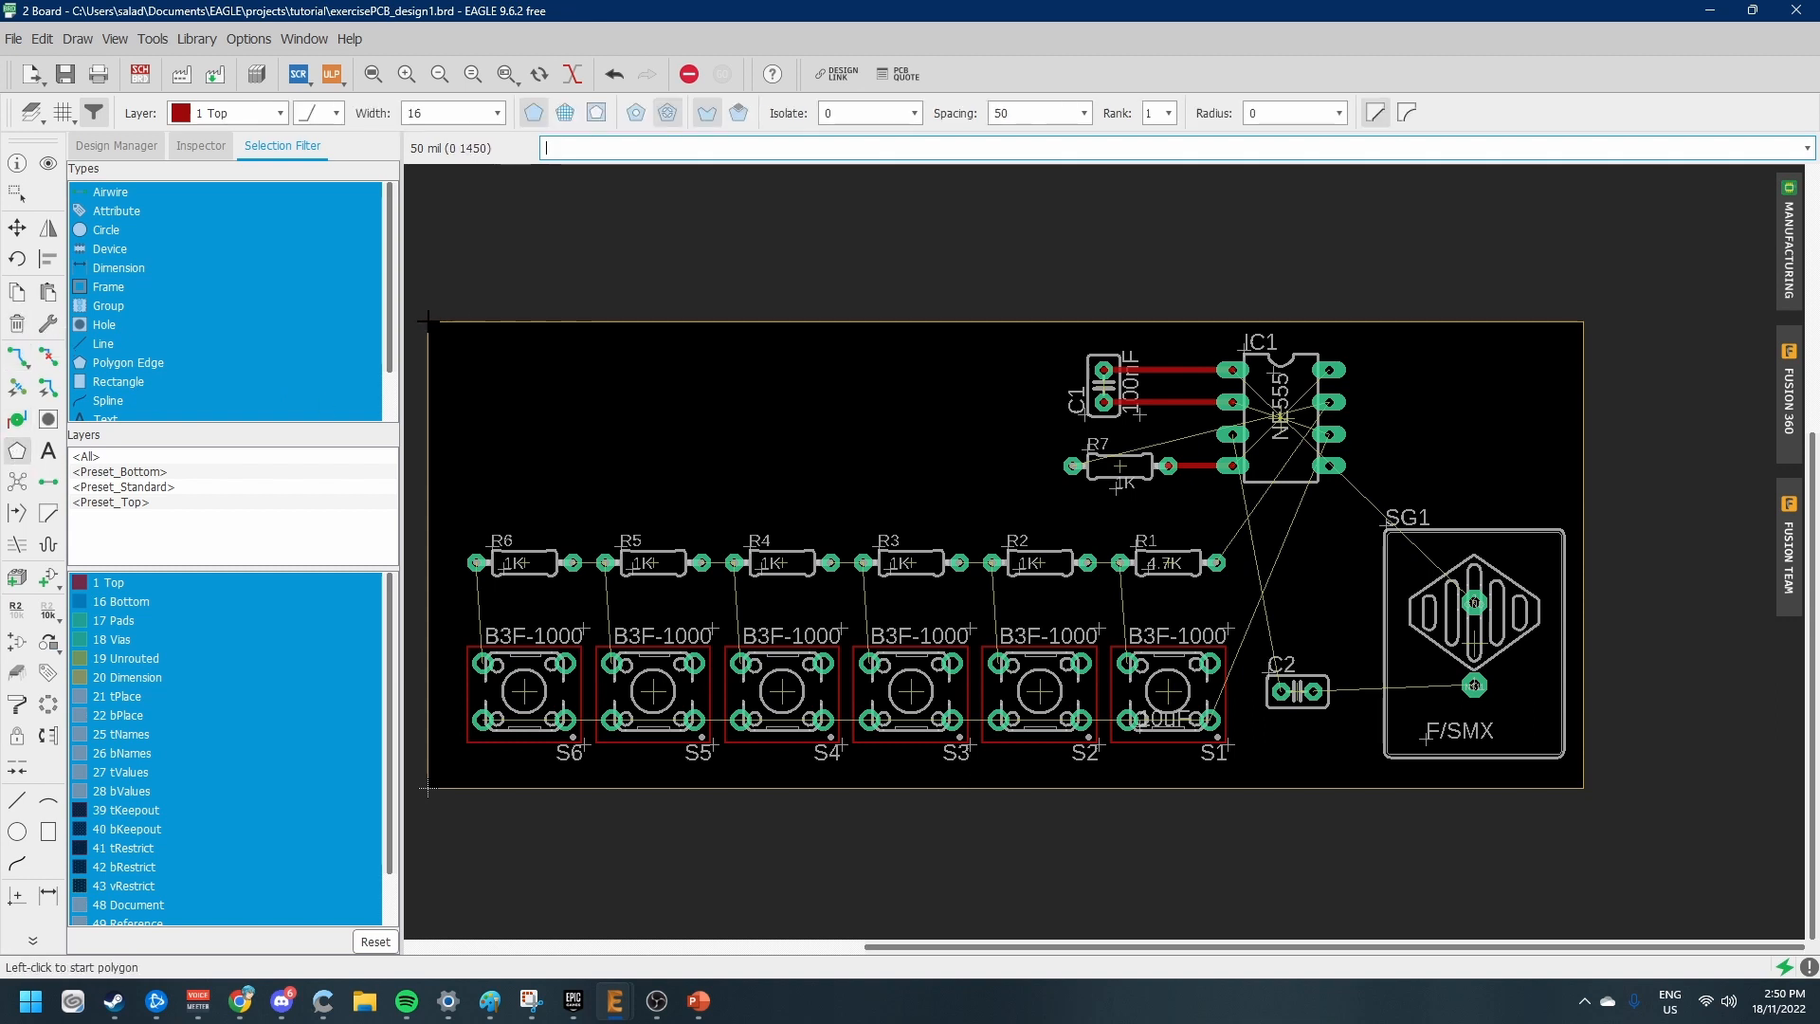
left_click(282, 113)
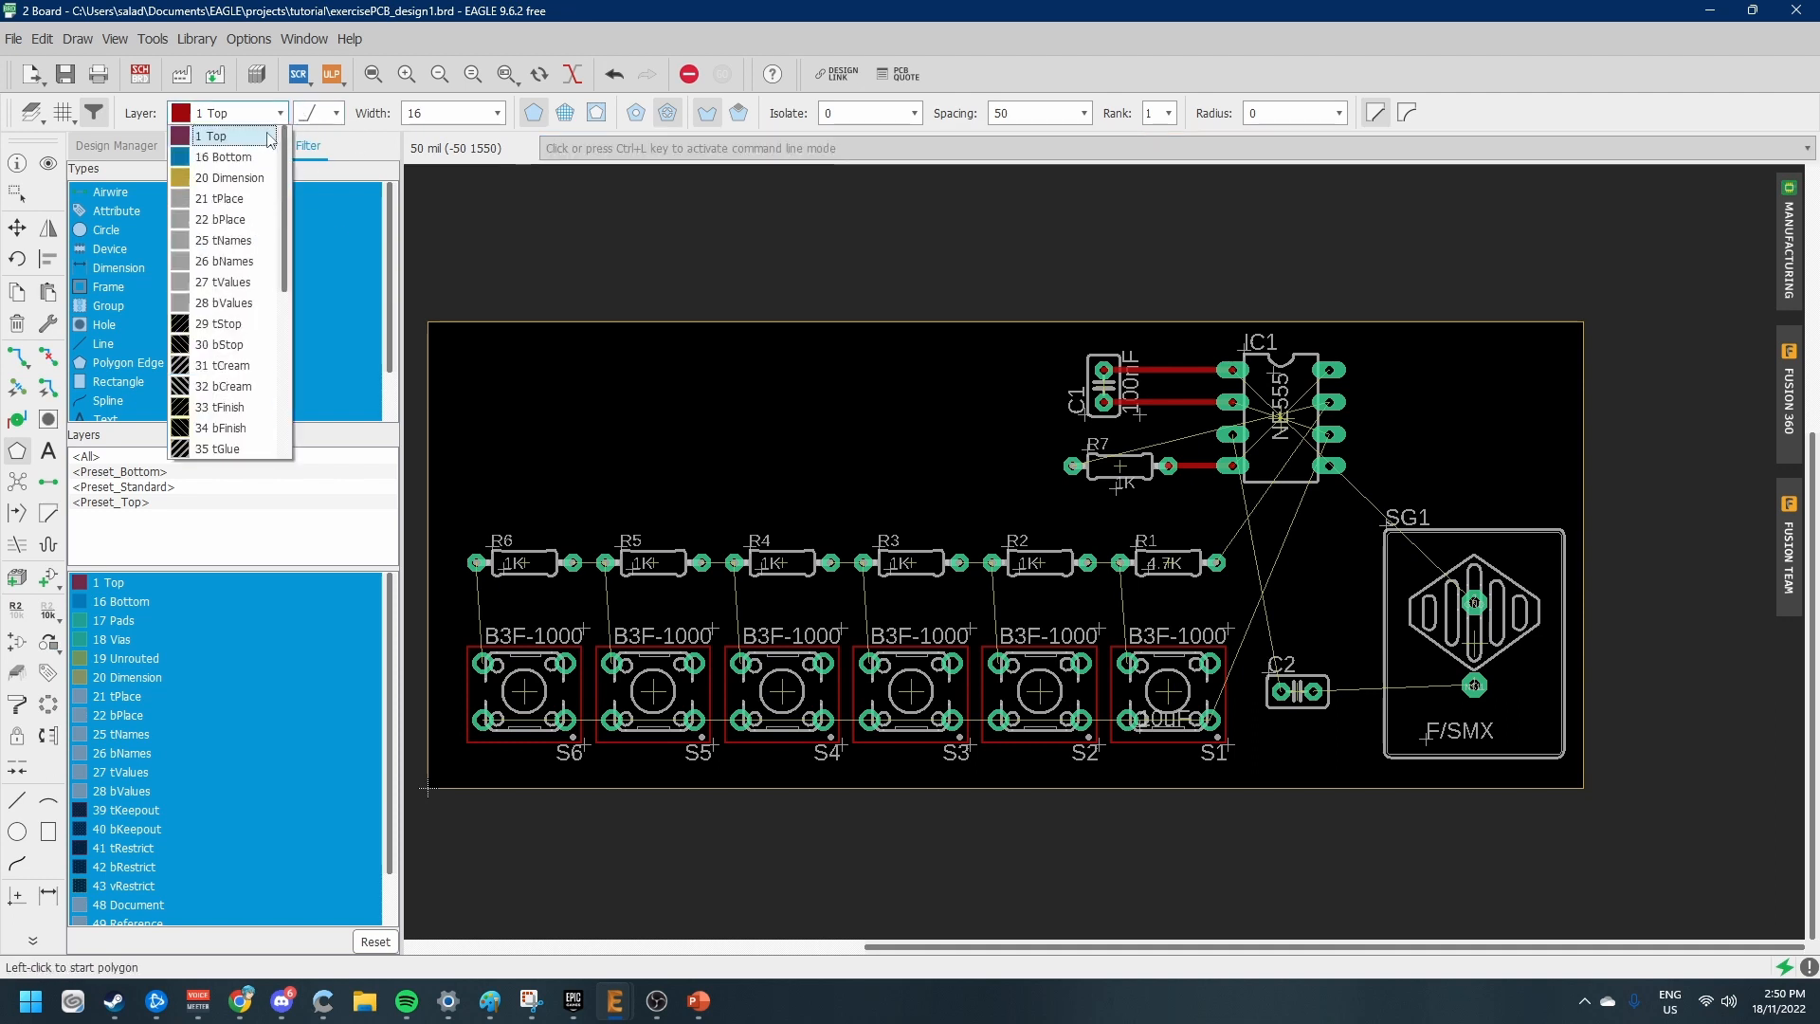
left_click(270, 140)
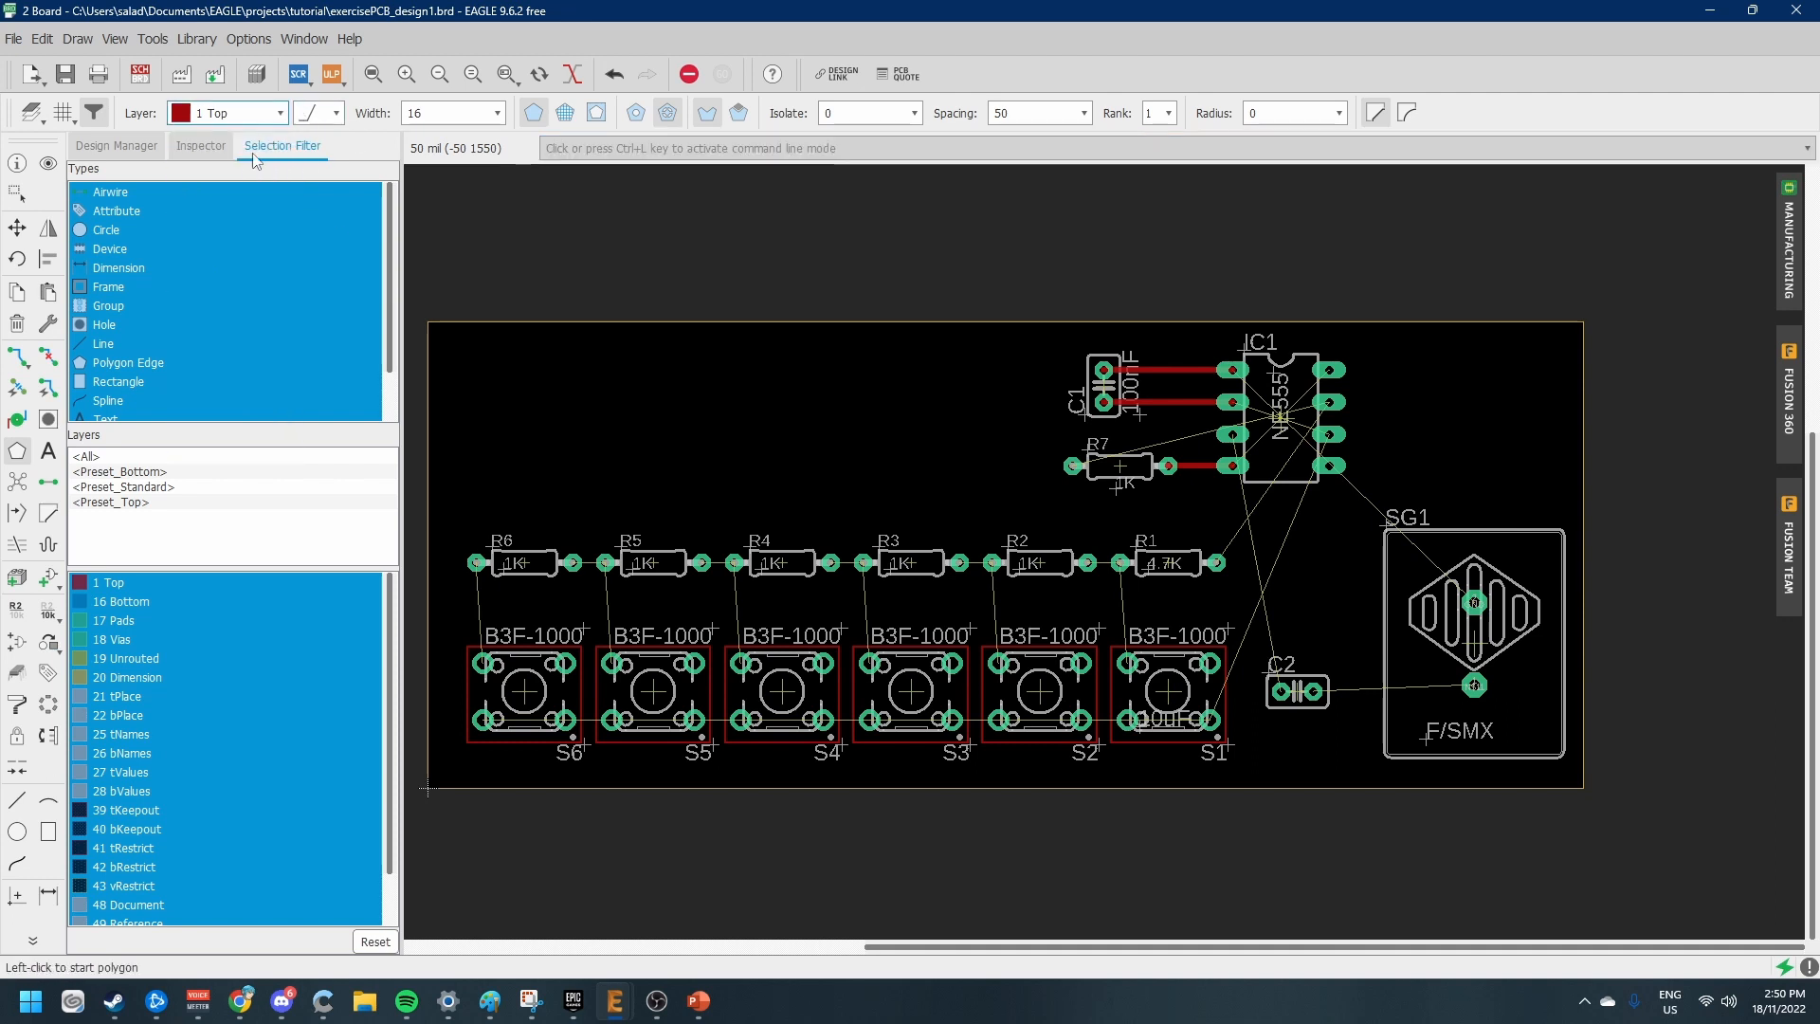
scroll(427, 320, "up", 1)
left_click(427, 320)
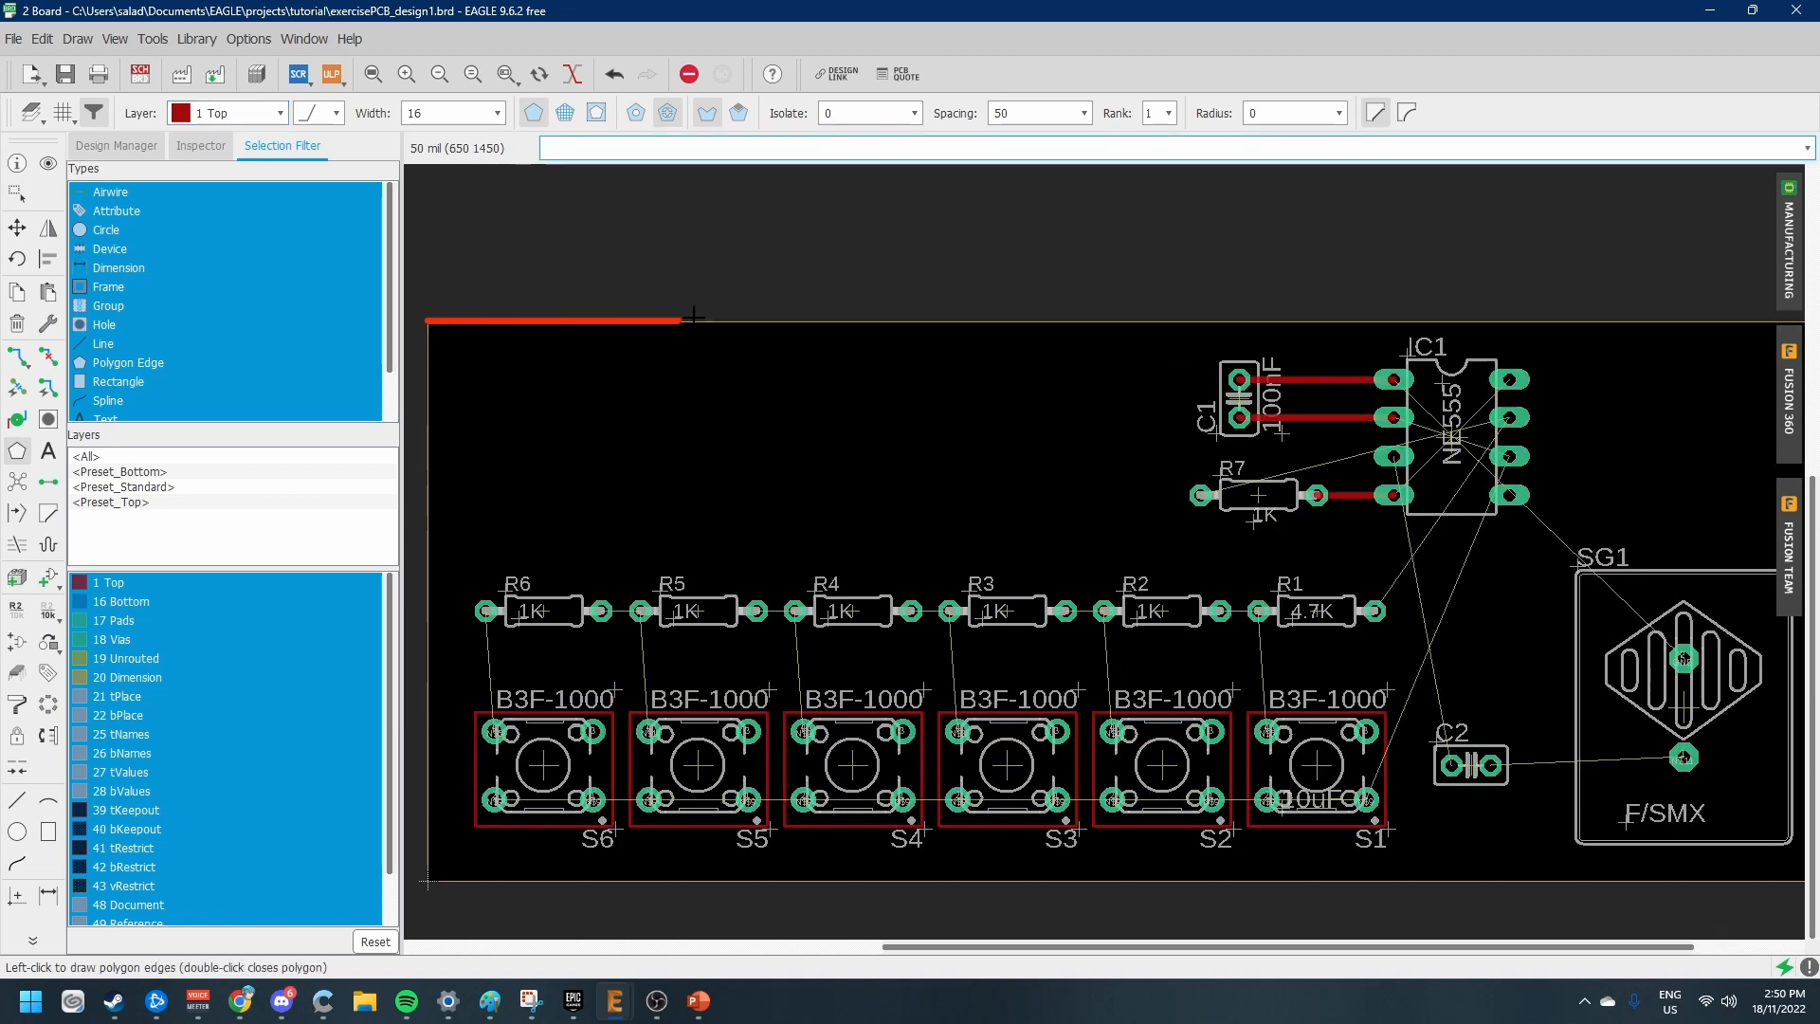
scroll(1034, 318, "down", 2)
scroll(1304, 322, "up", 2)
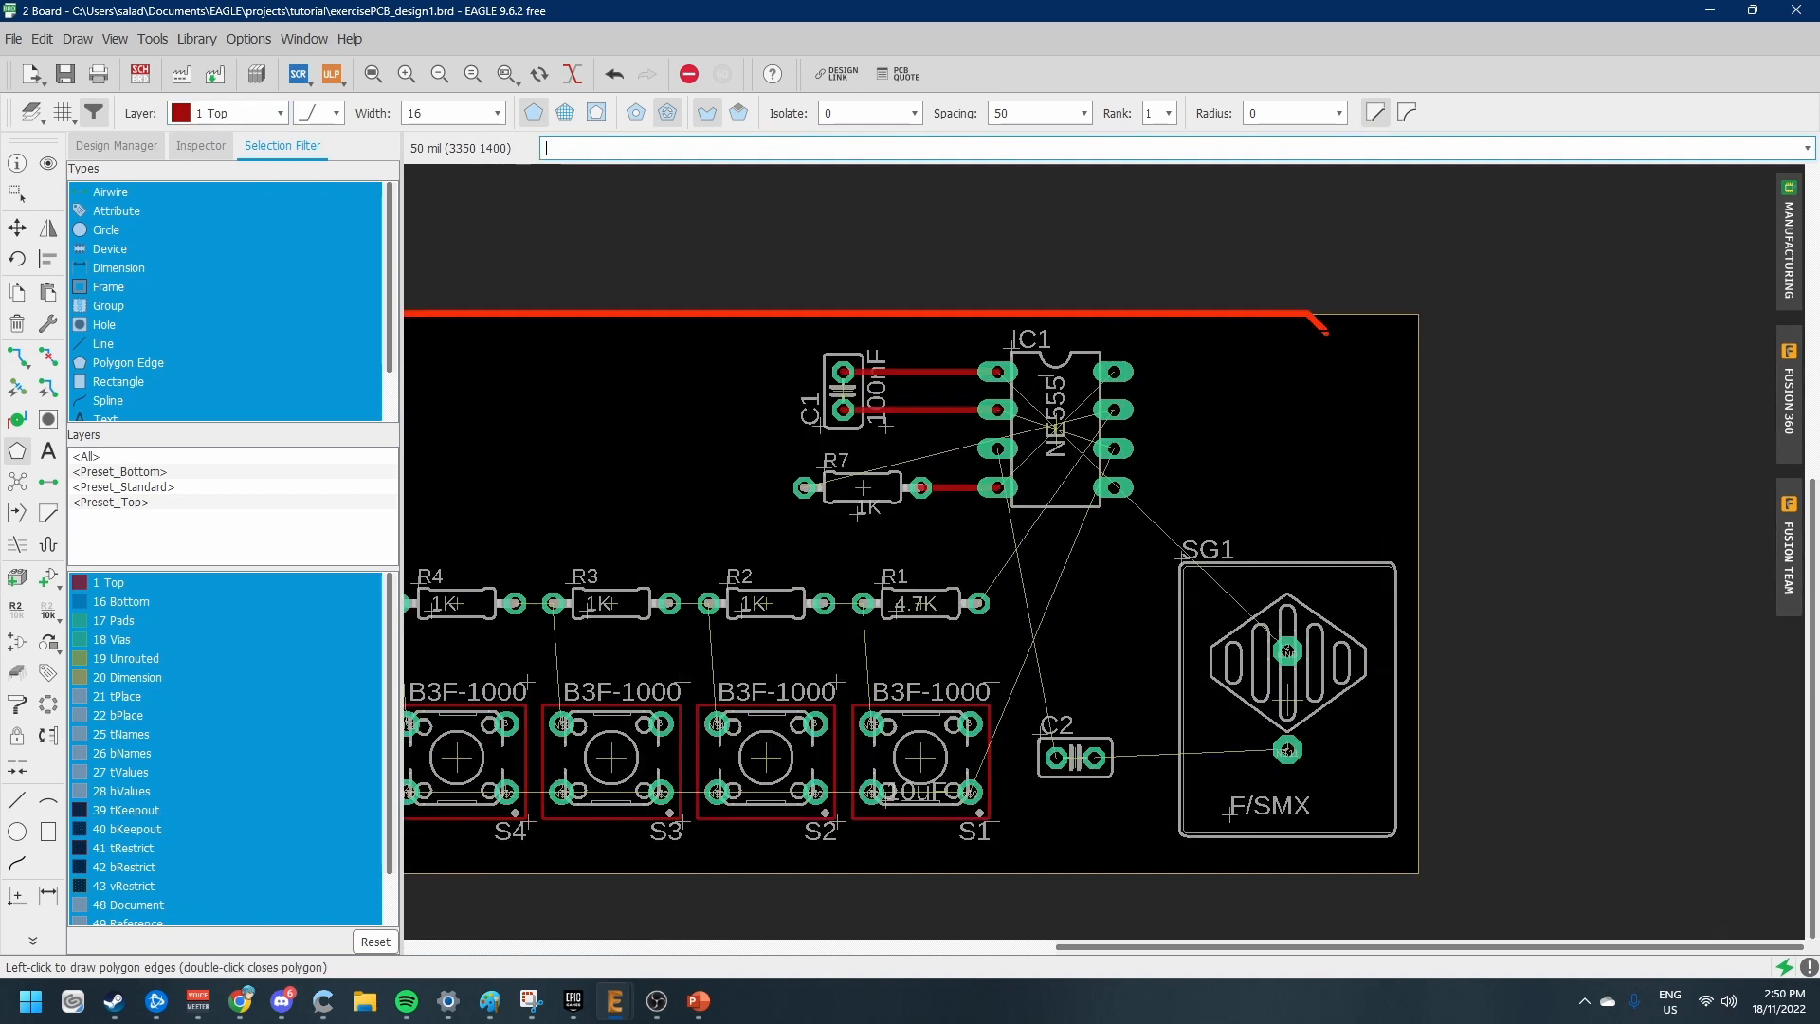
left_click(1419, 311)
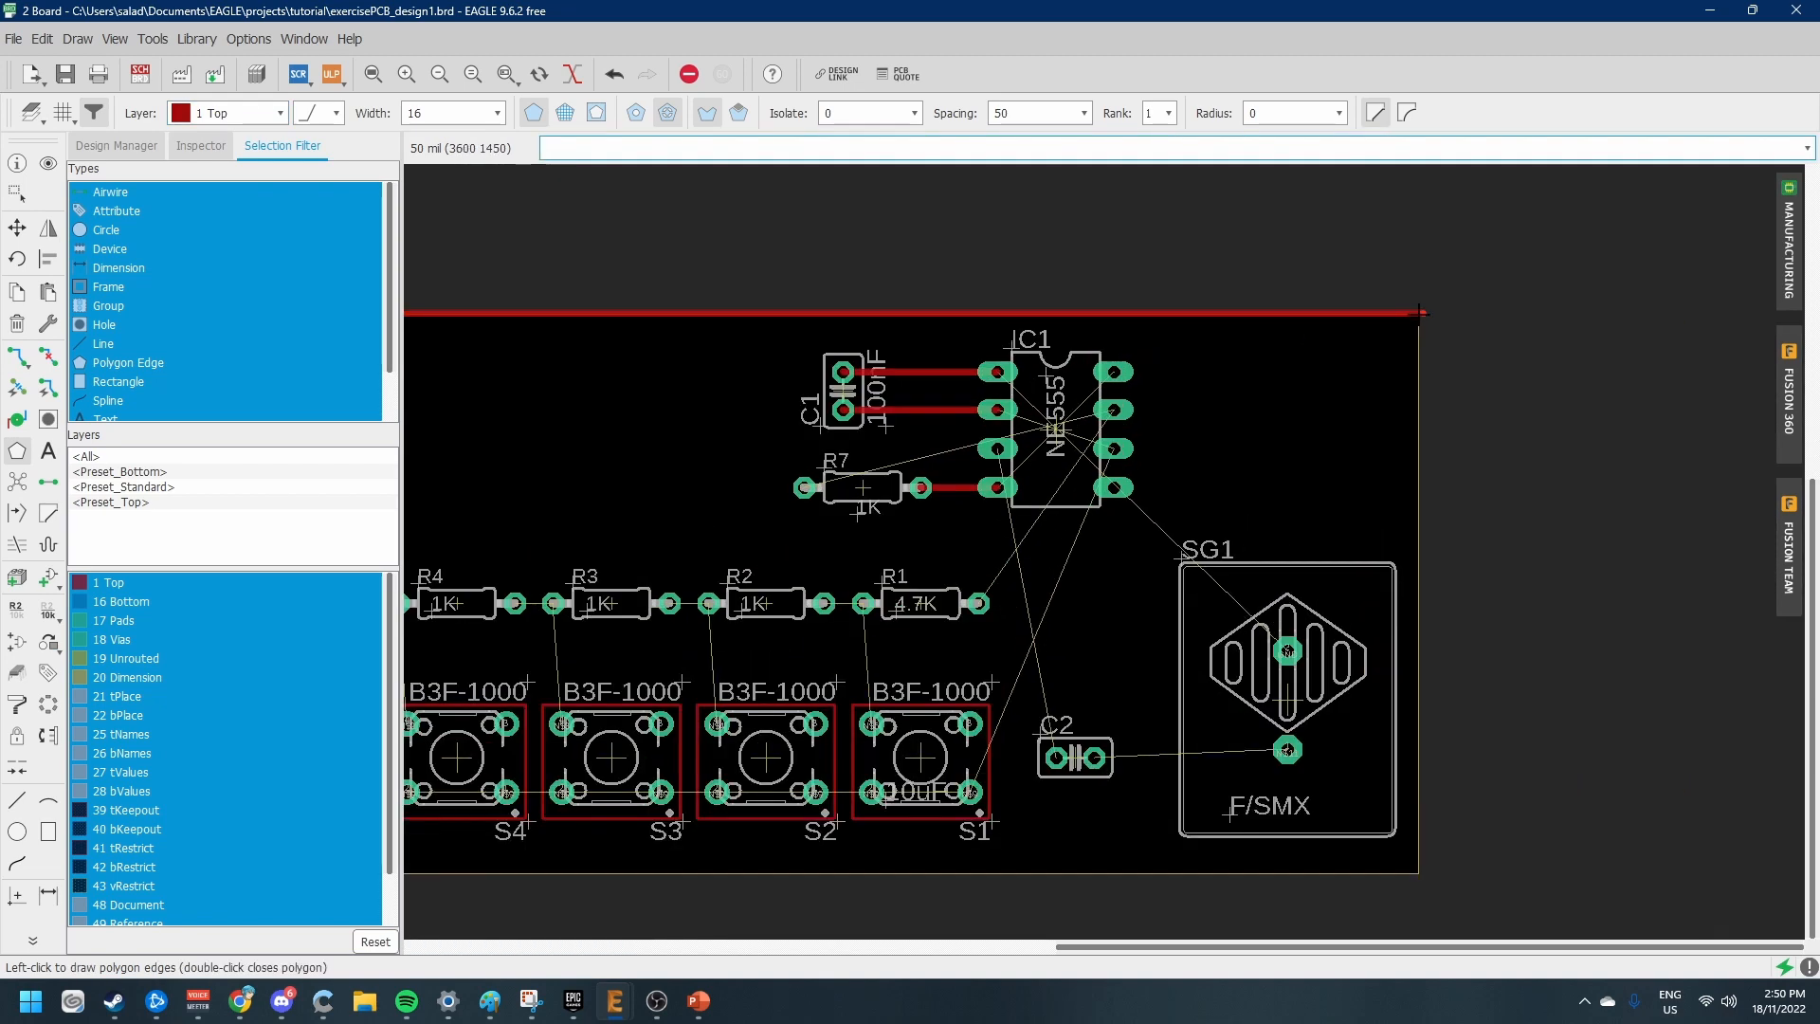
left_click(1428, 873)
scroll(1036, 867, "down", 2)
scroll(524, 783, "up", 2)
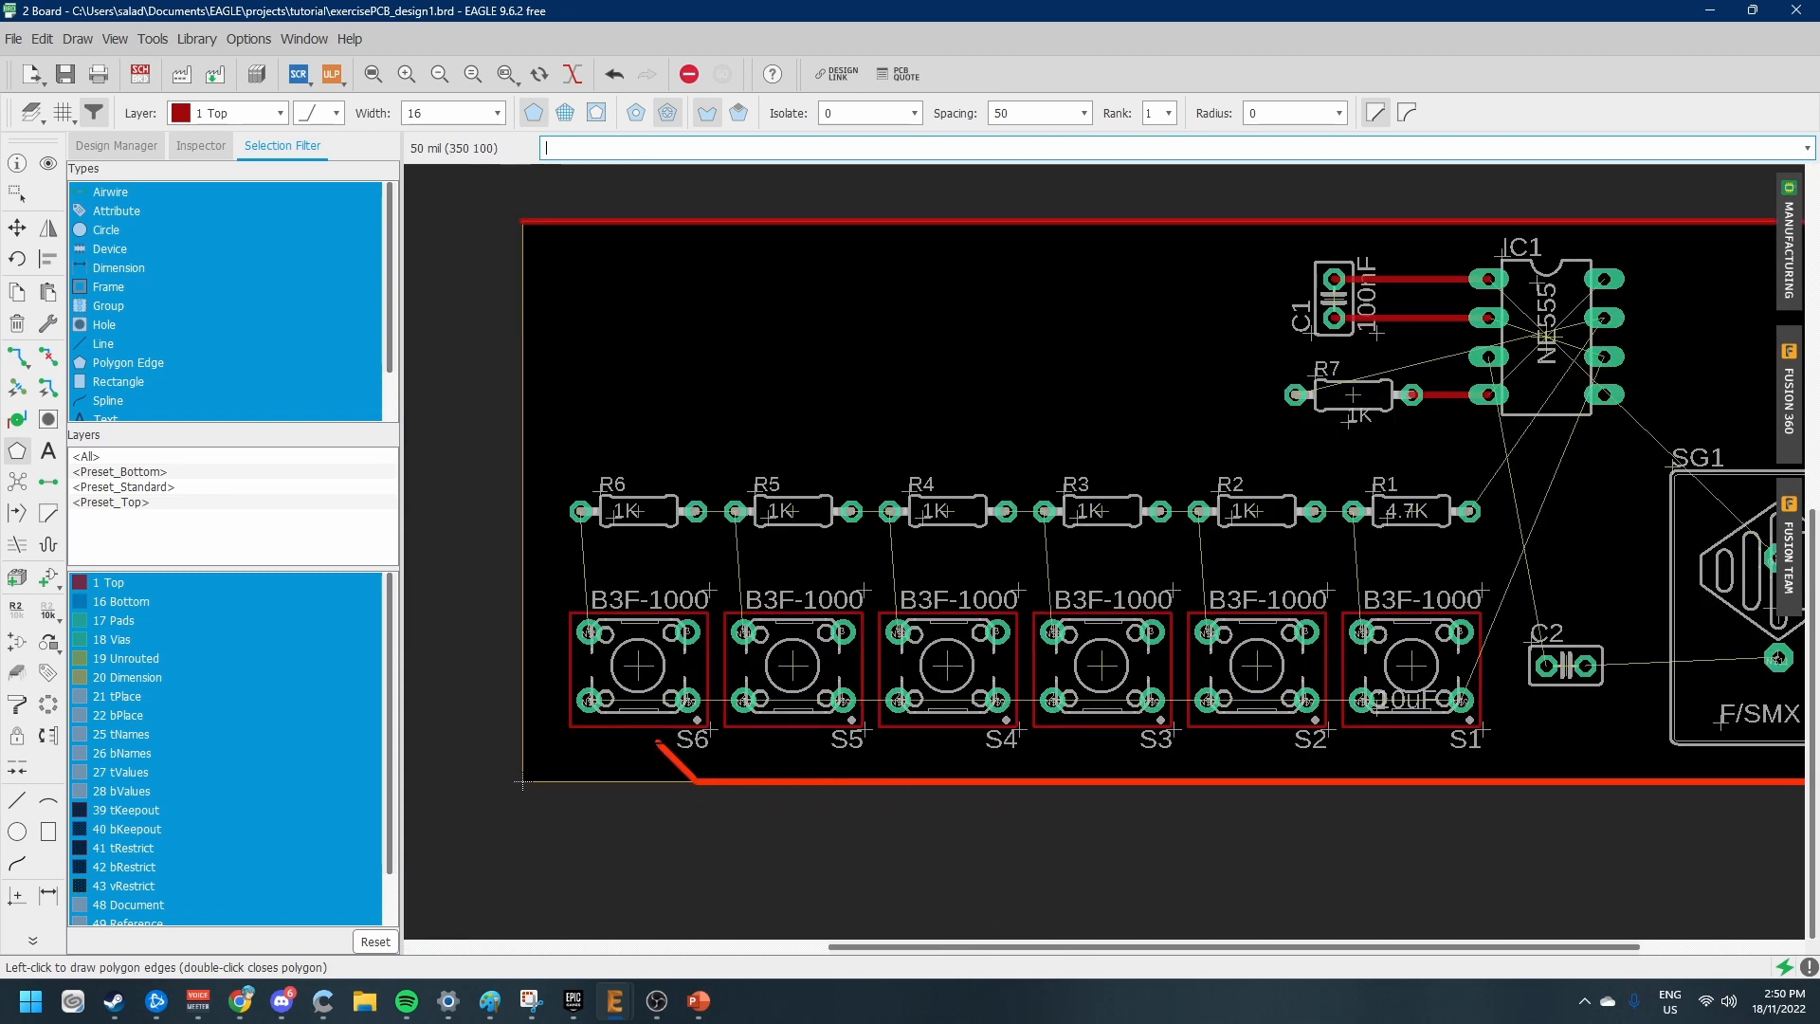
left_click(524, 783)
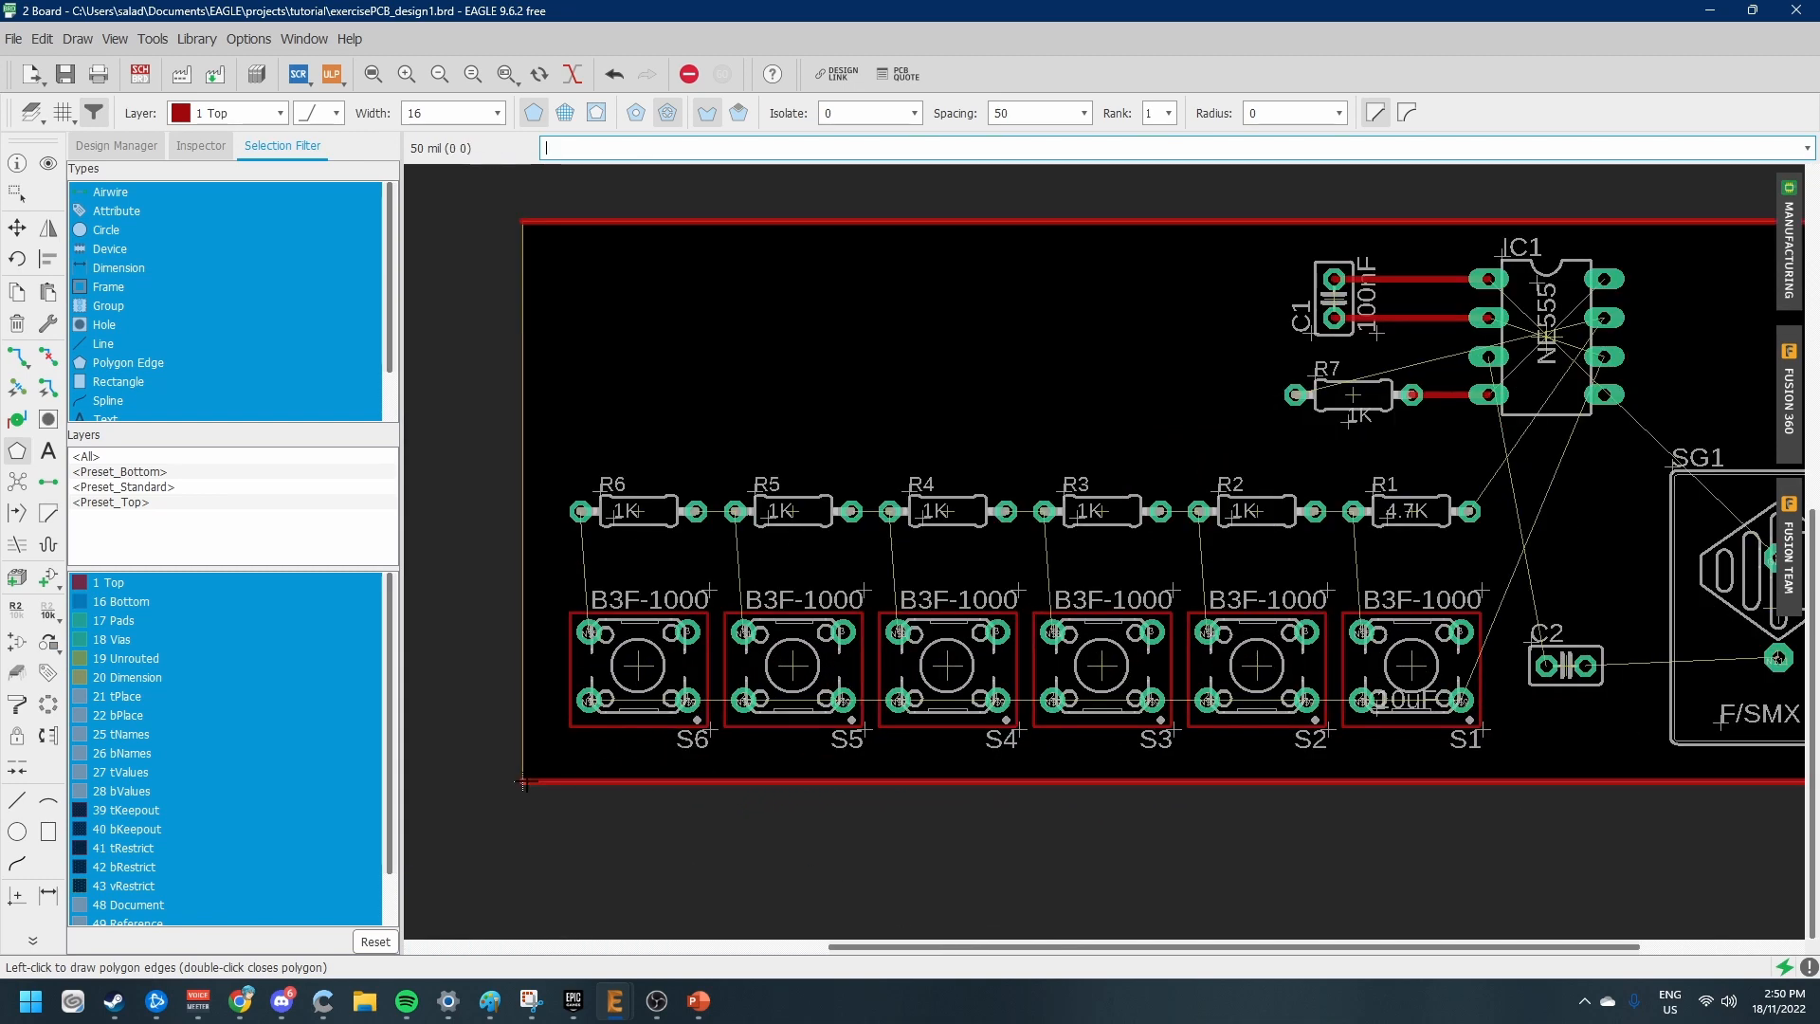
left_click(520, 225)
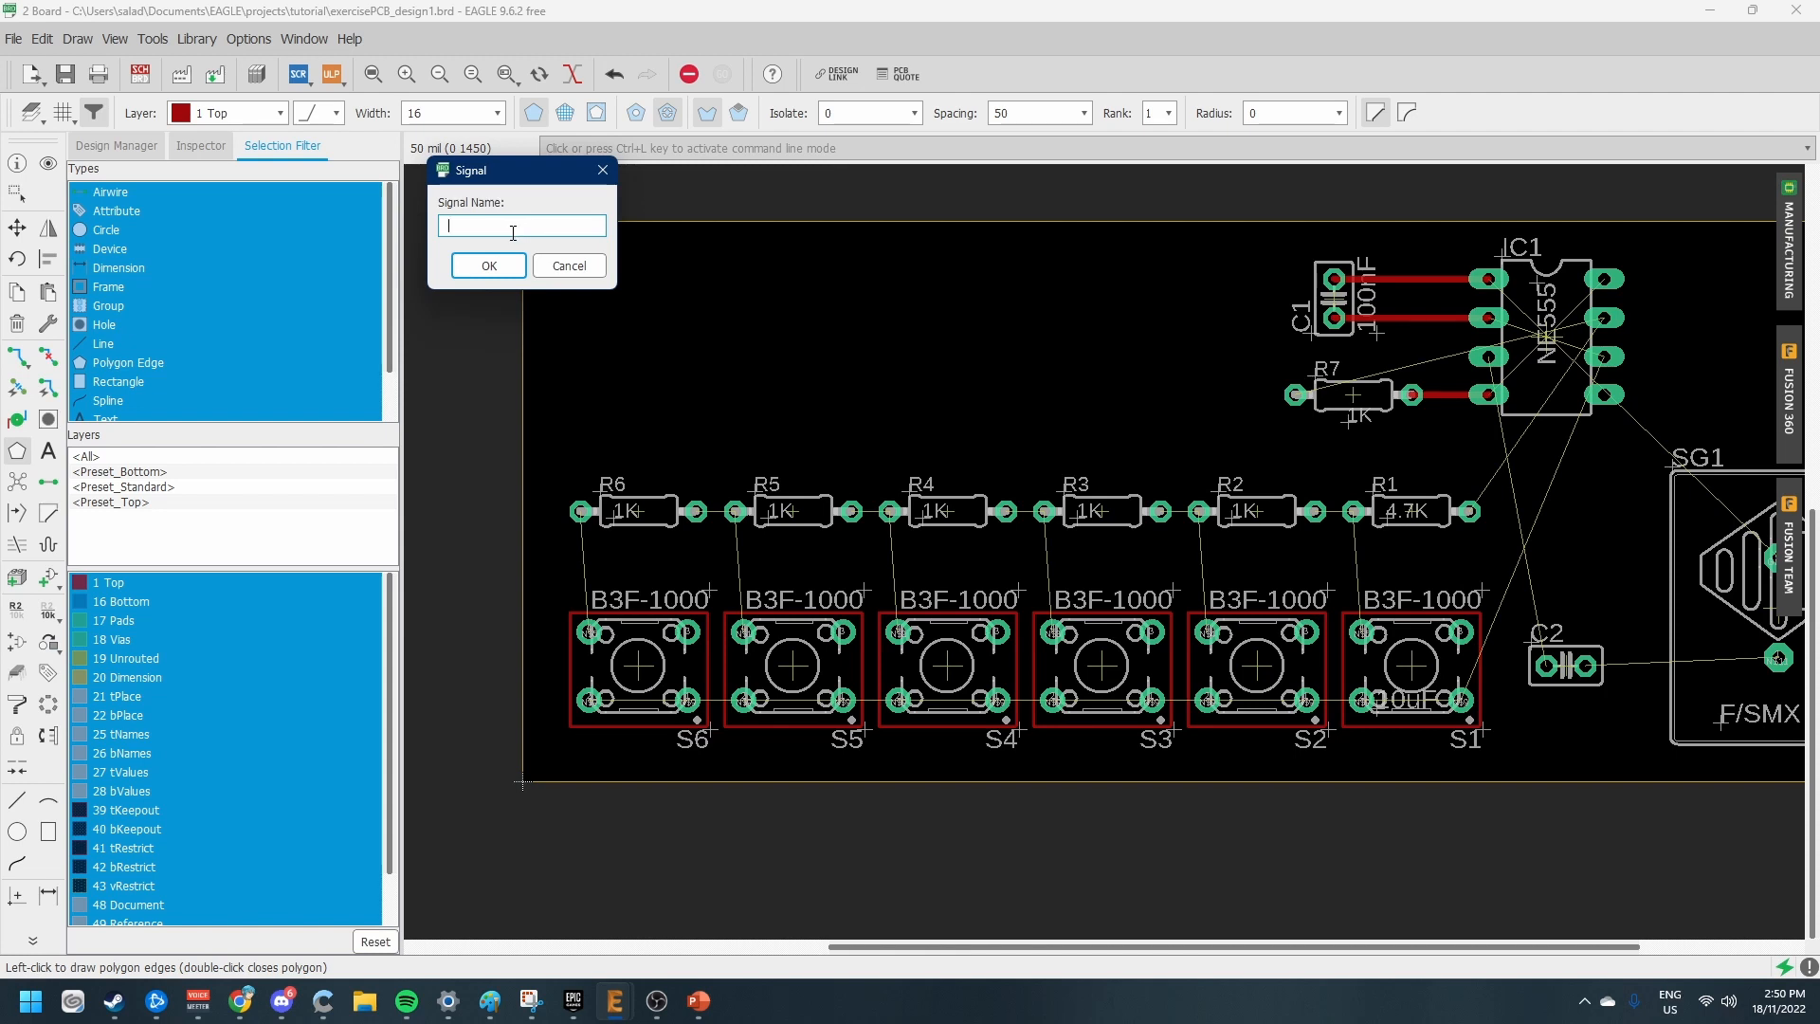
type("GND")
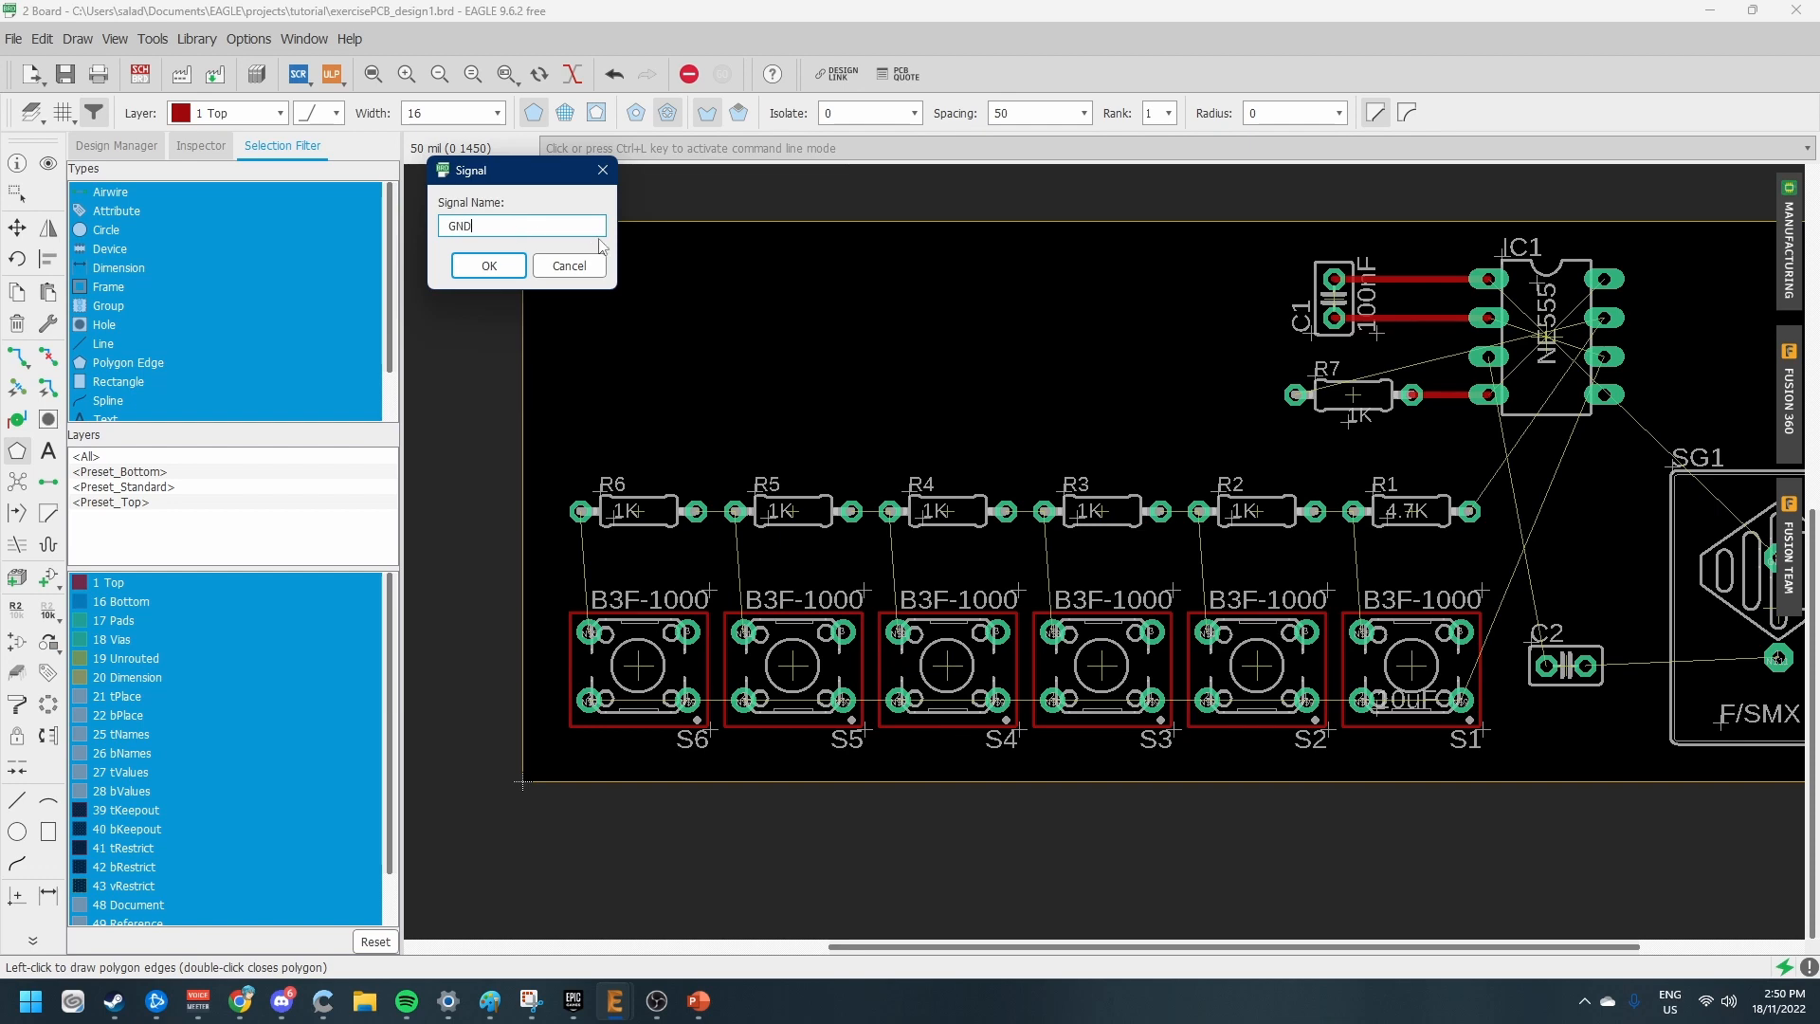
left_click(489, 265)
Draw a second 16 mil polygon on the 16 Bottom layer along the whole board outline and confirm its signal name dialog
scroll(924, 414, "down", 4)
scroll(1223, 436, "up", 5)
scroll(1204, 393, "down", 5)
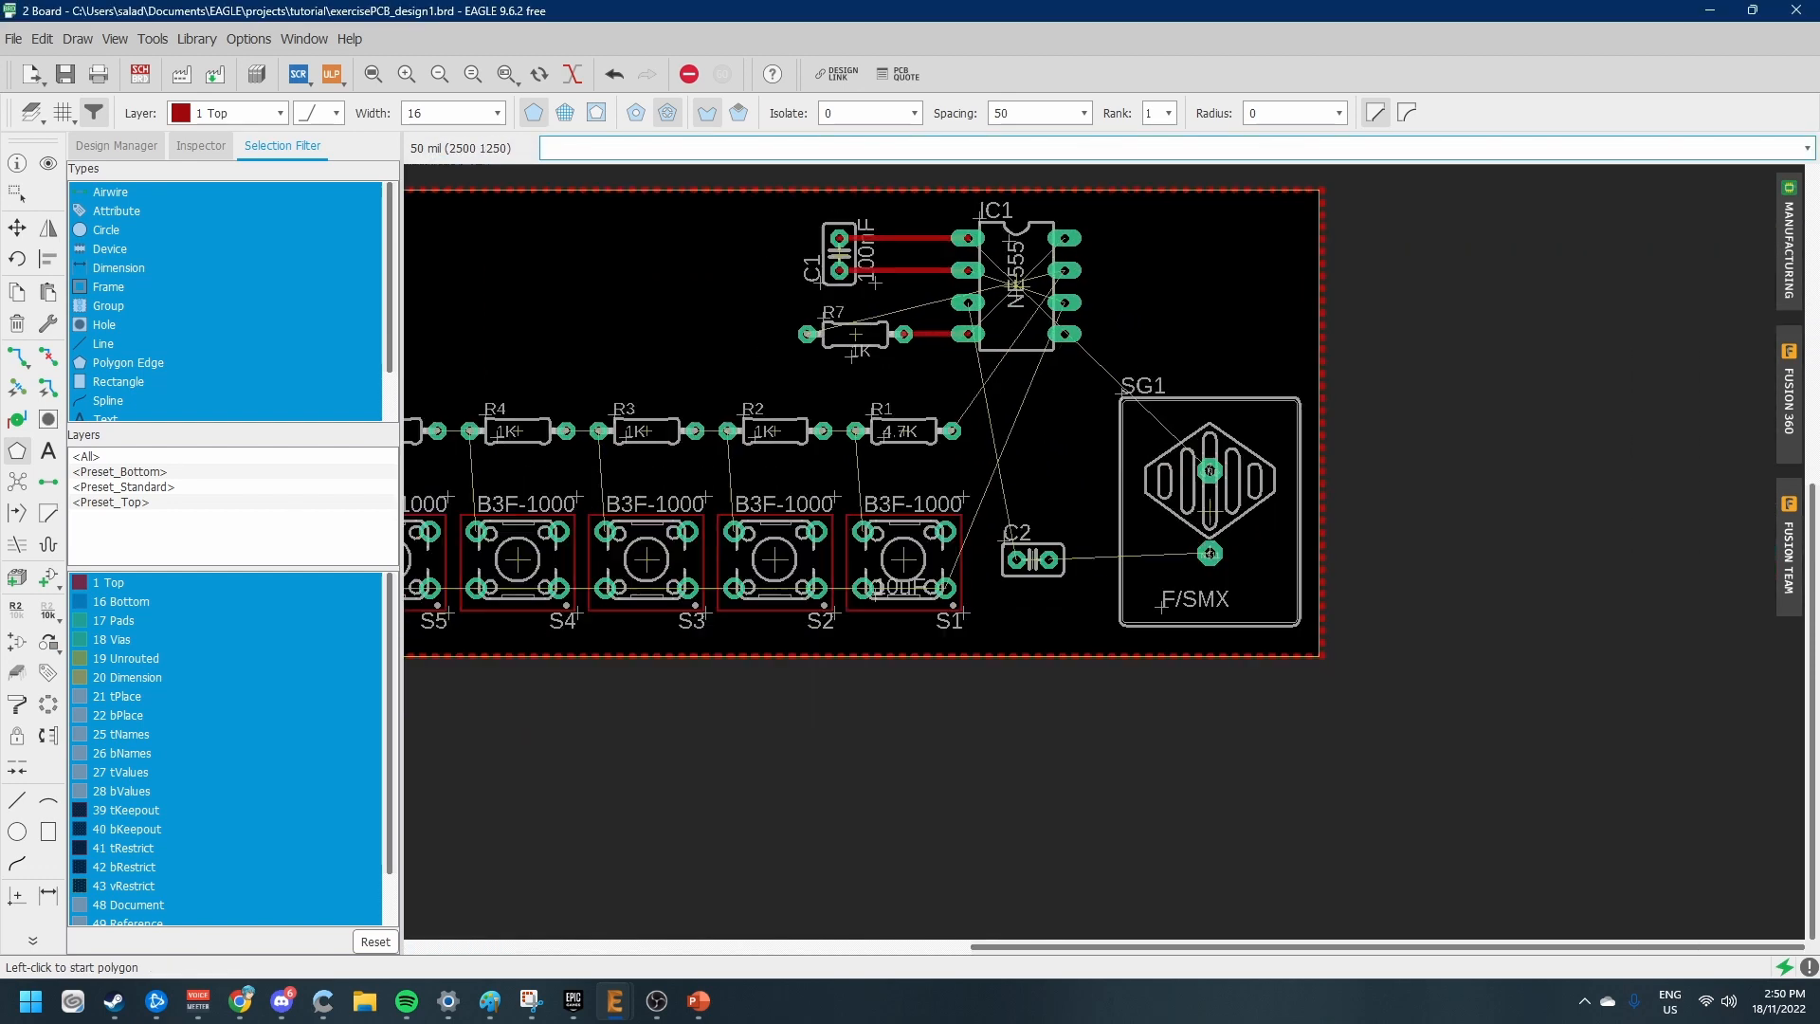
scroll(596, 213, "up", 2)
scroll(498, 191, "up", 1)
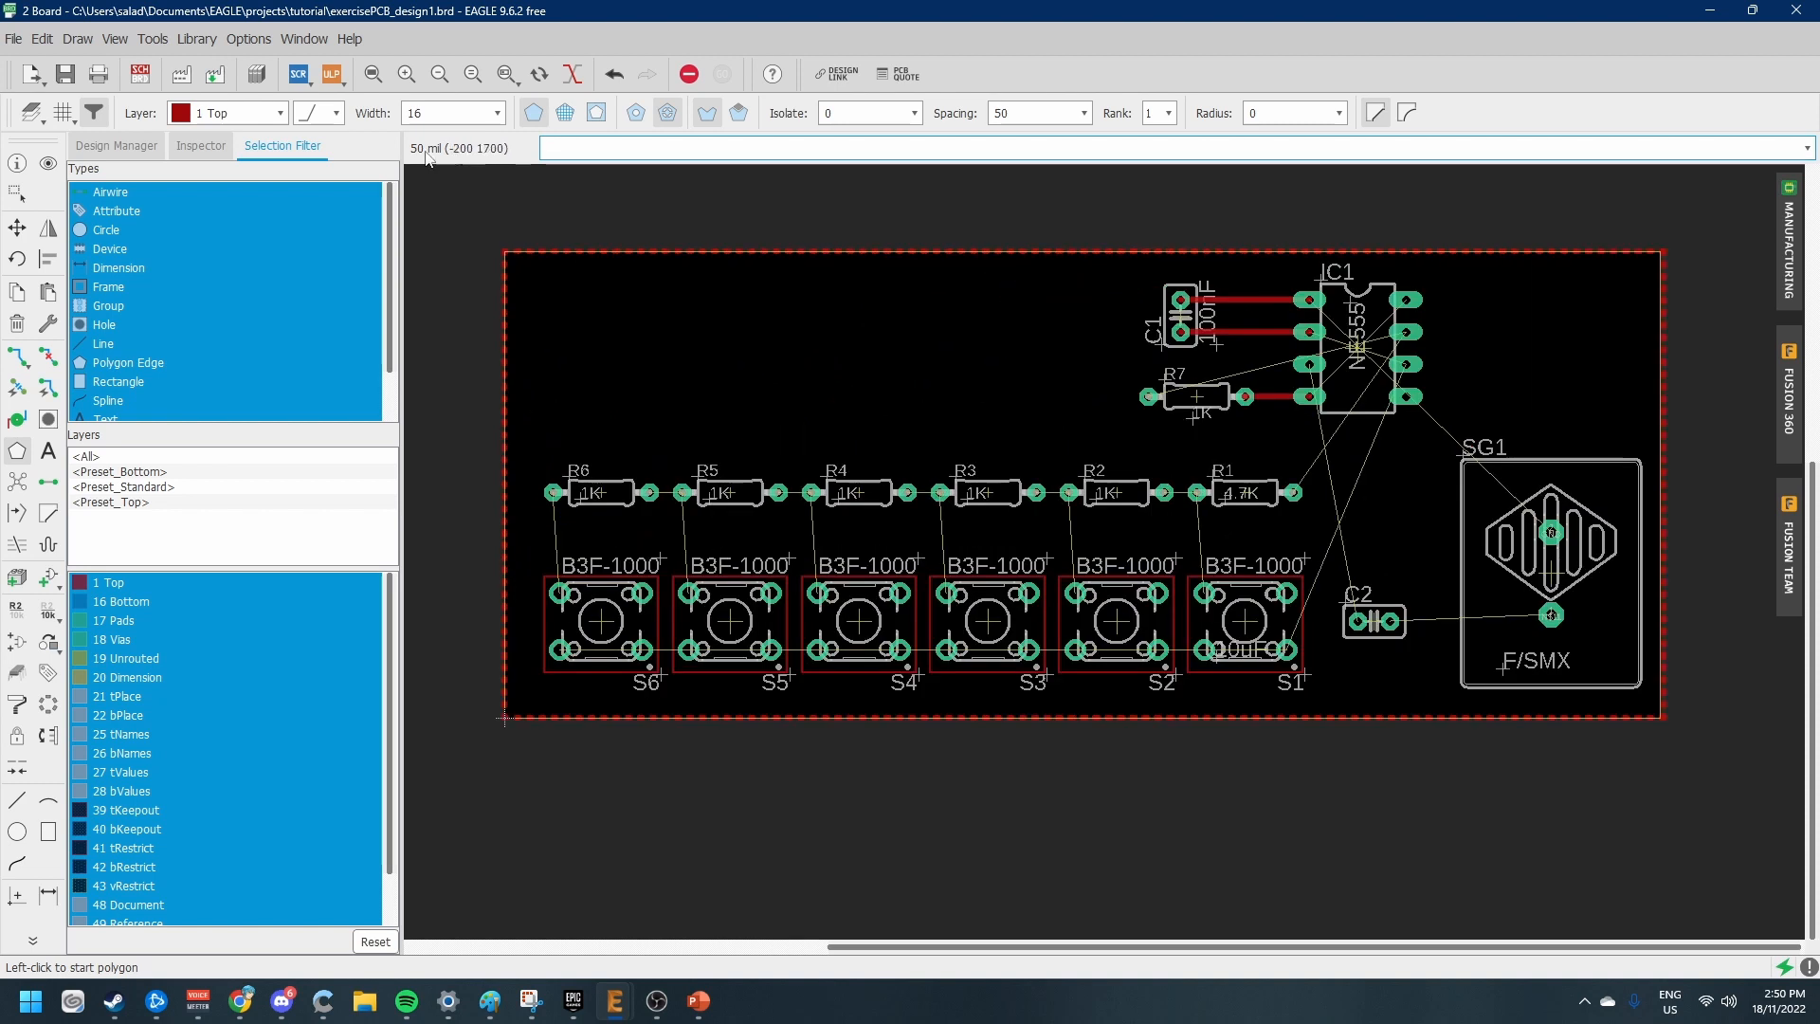
left_click(280, 113)
left_click(228, 156)
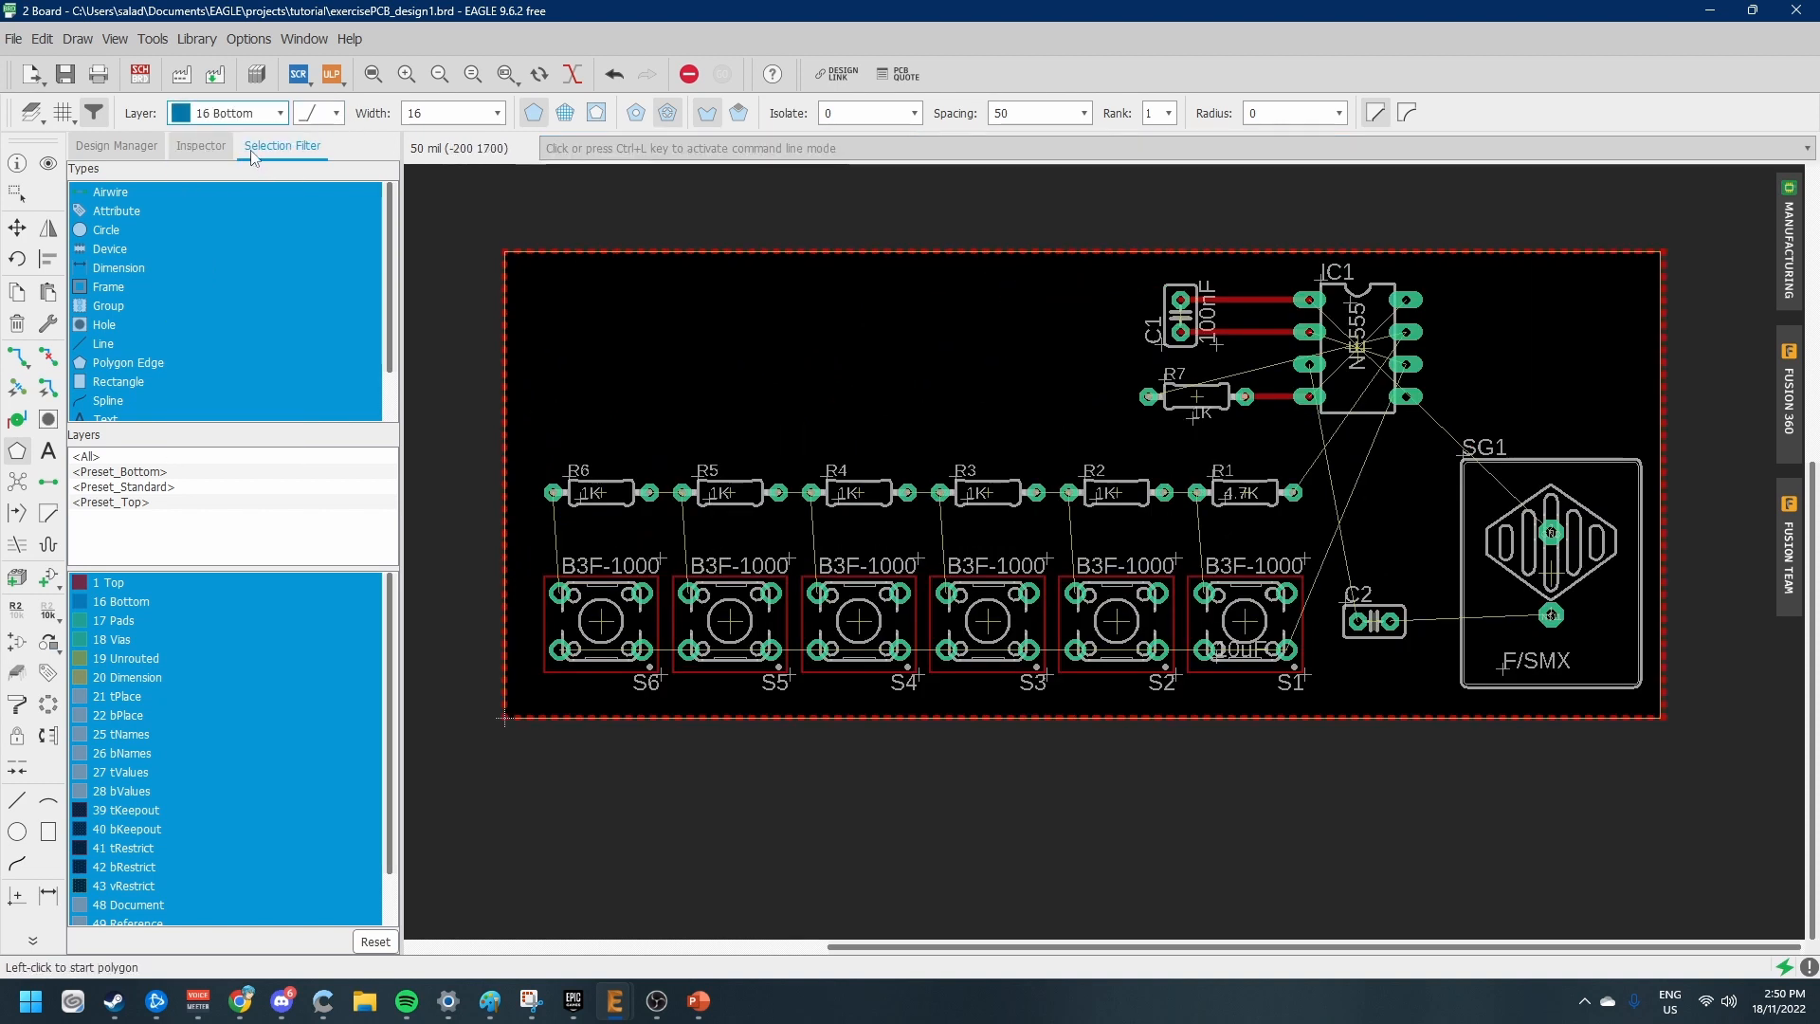
left_click(17, 452)
left_click(502, 250)
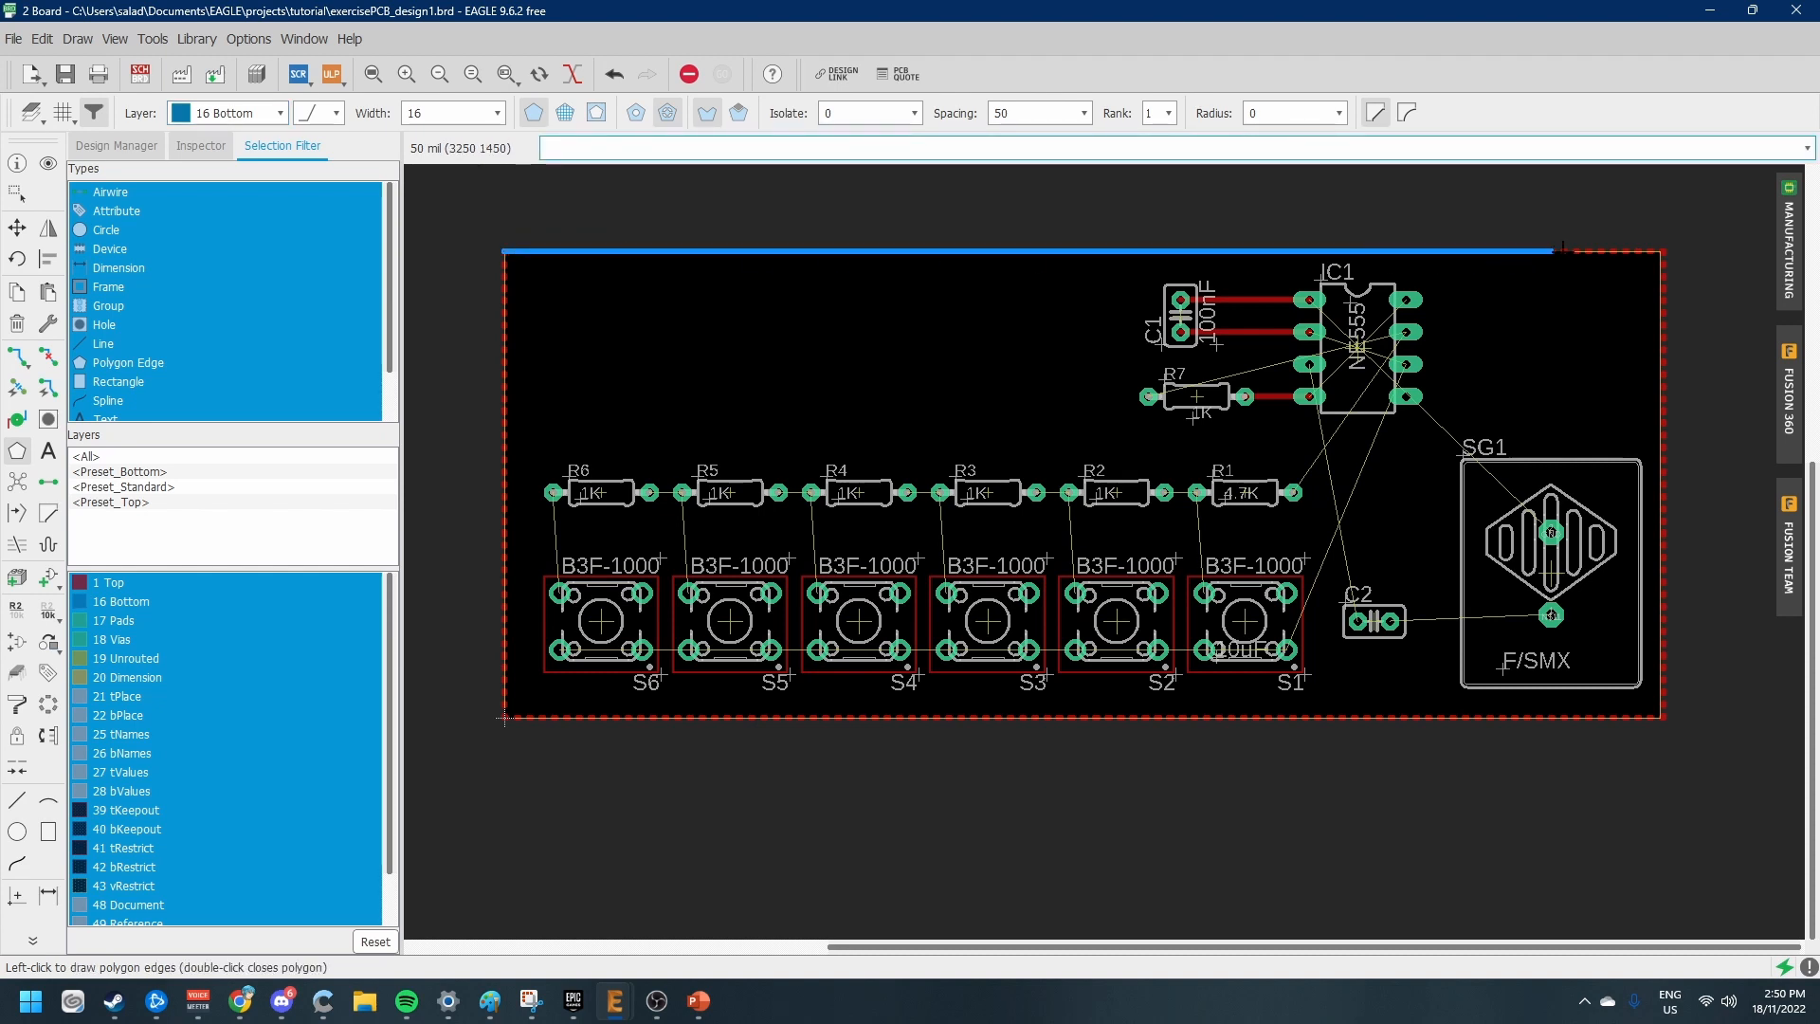
left_click(1665, 252)
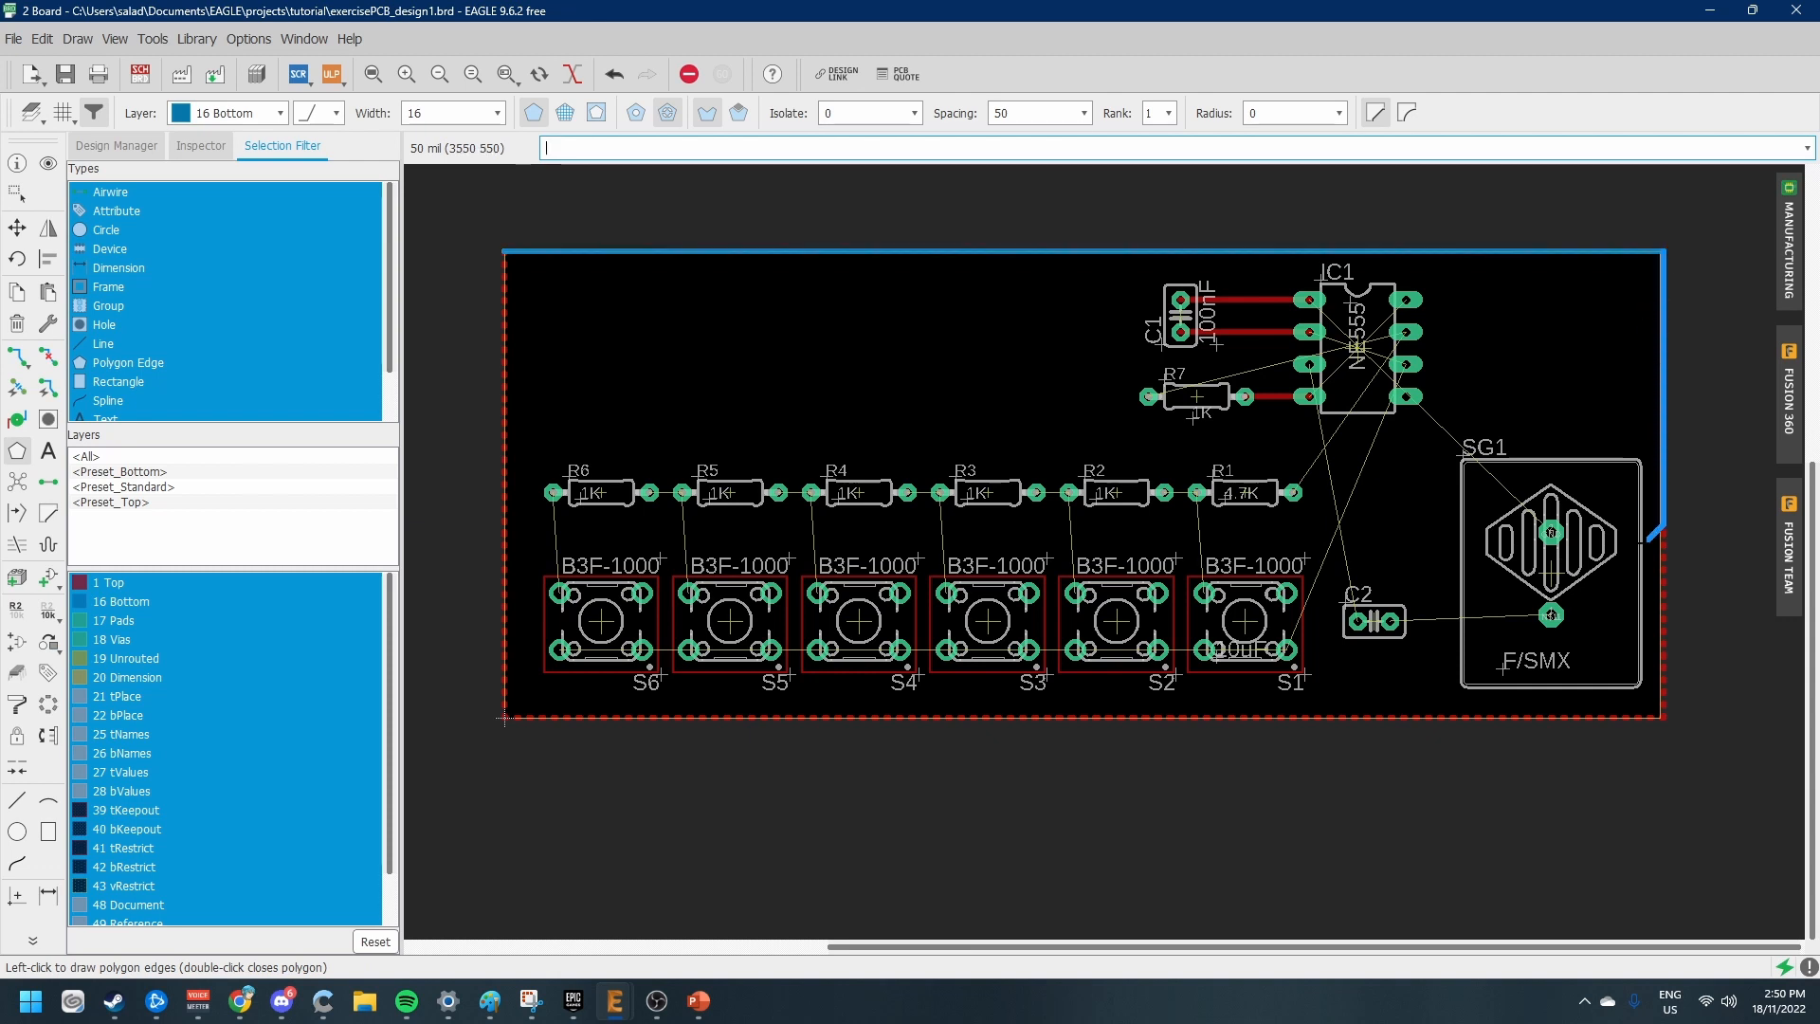
left_click(1666, 717)
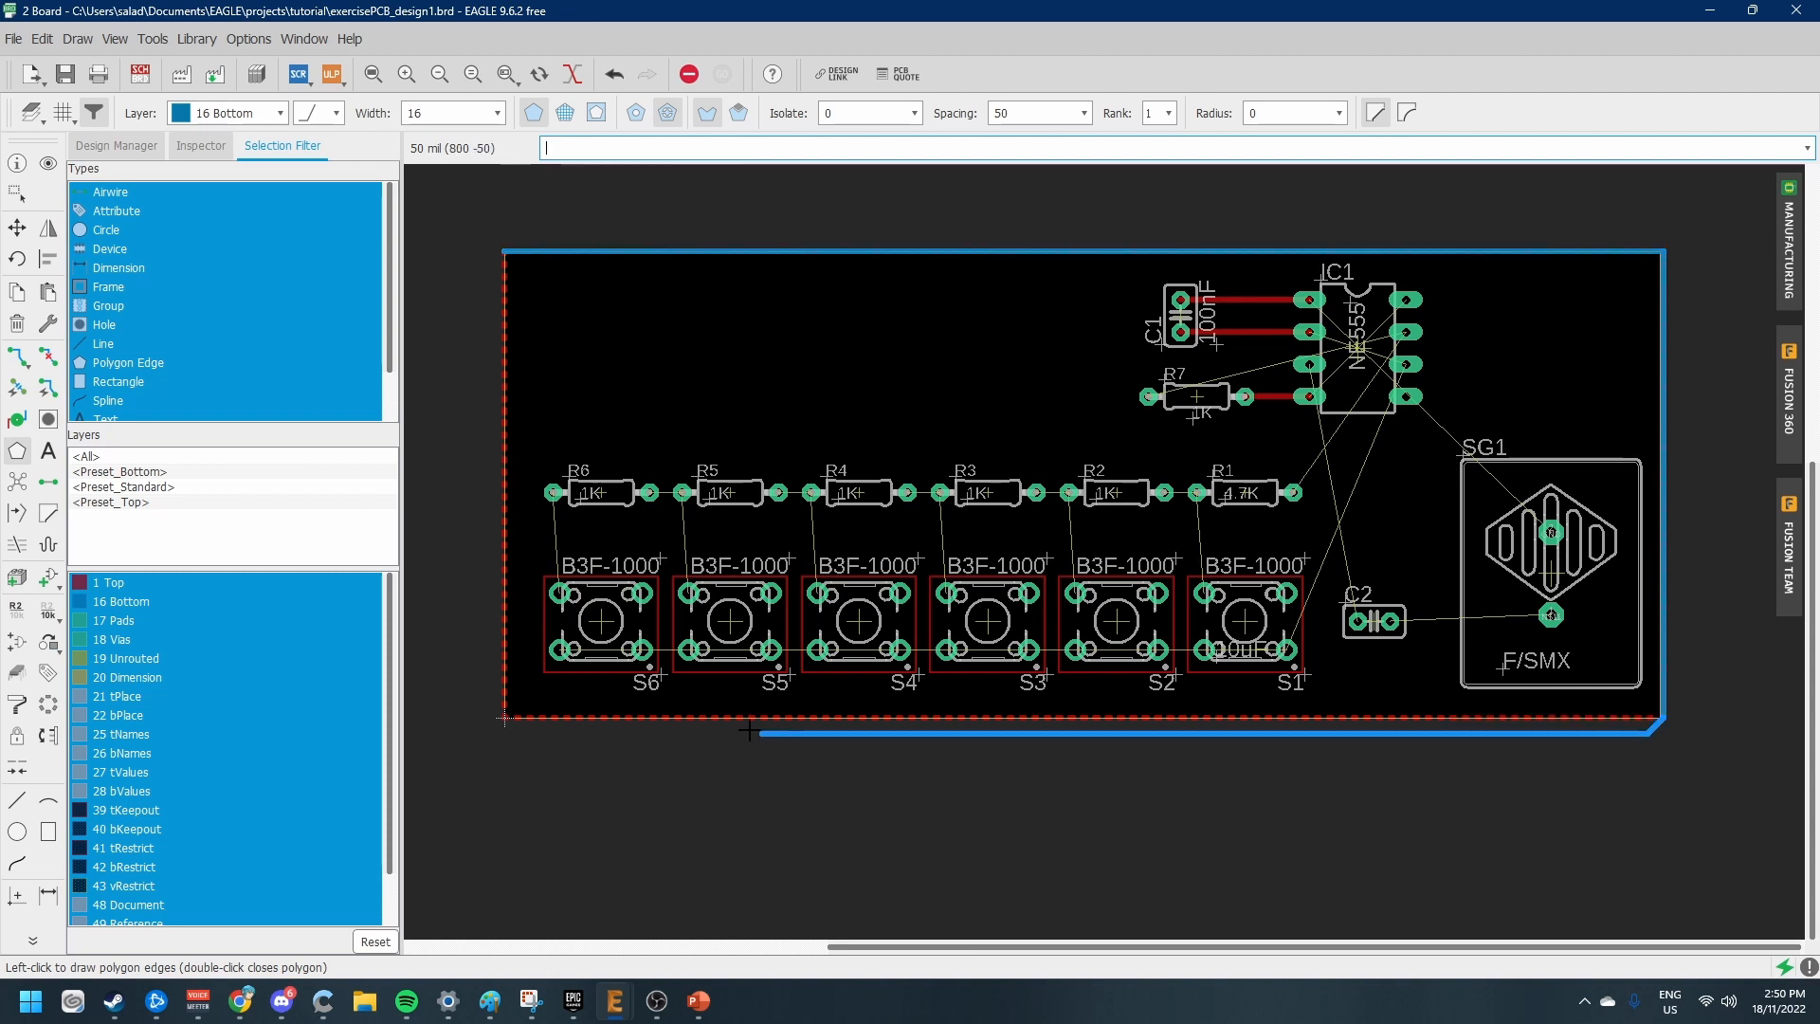
left_click(504, 717)
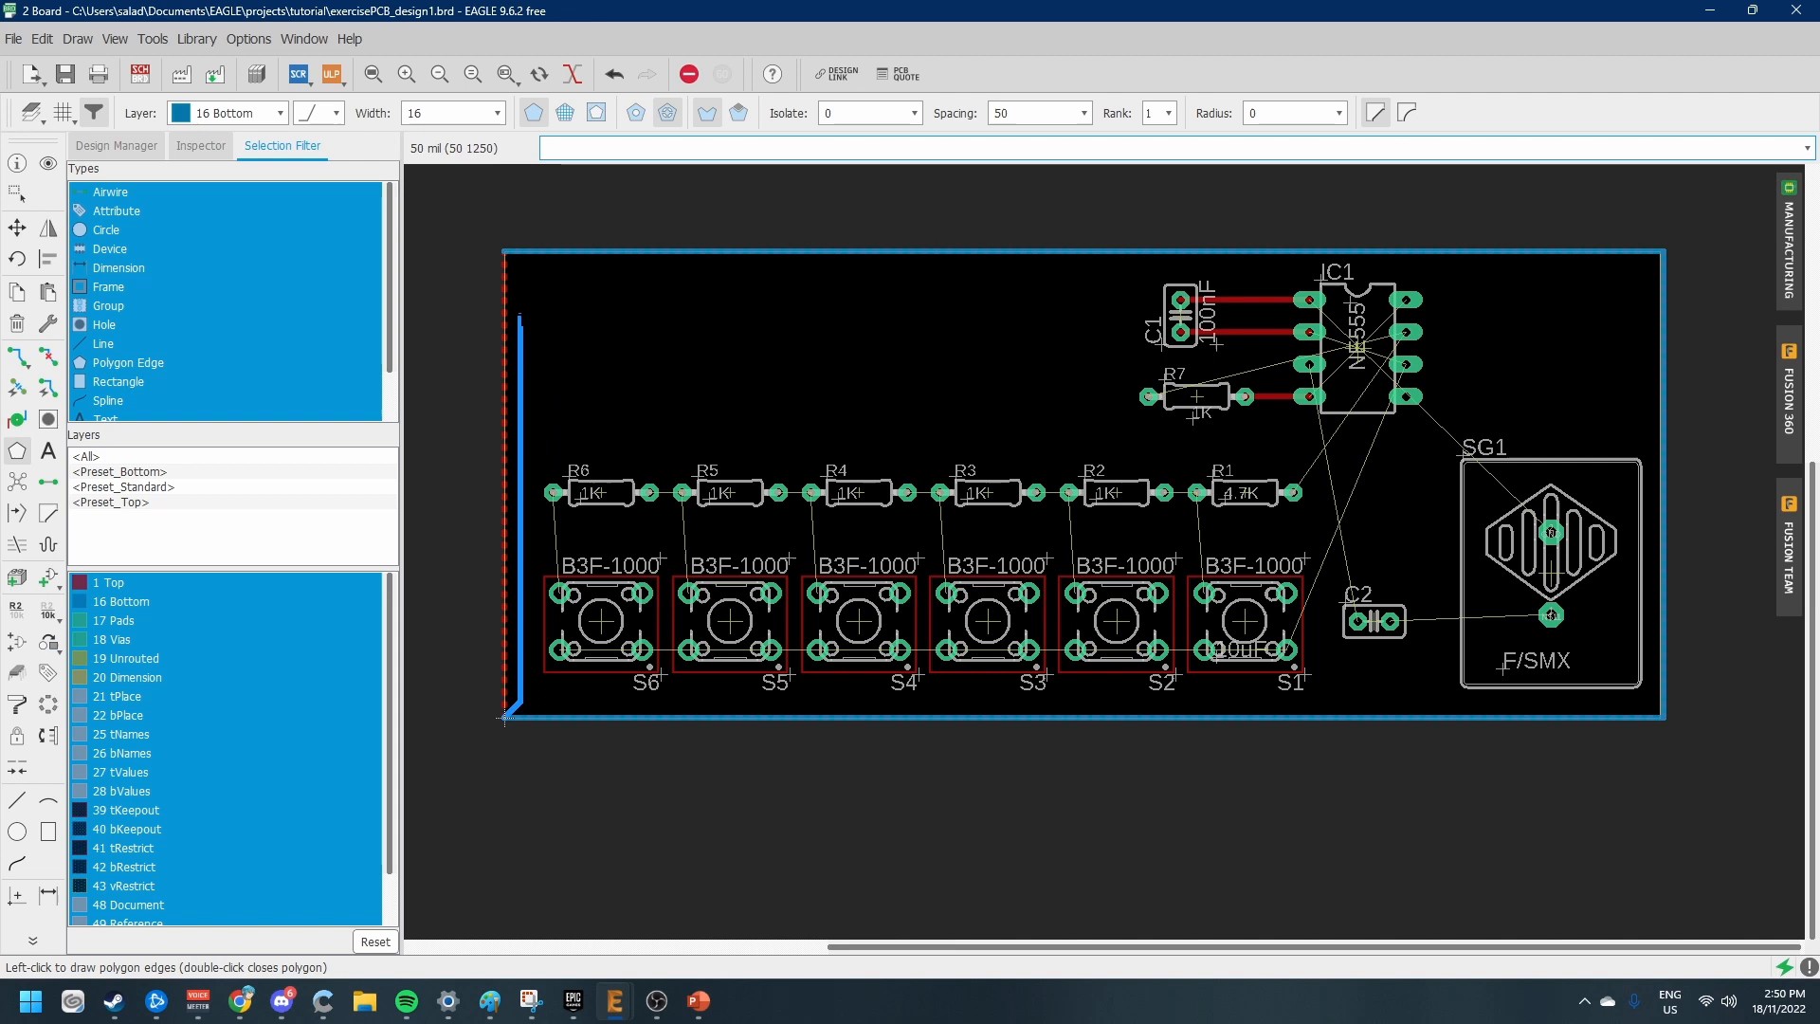
left_click(504, 252)
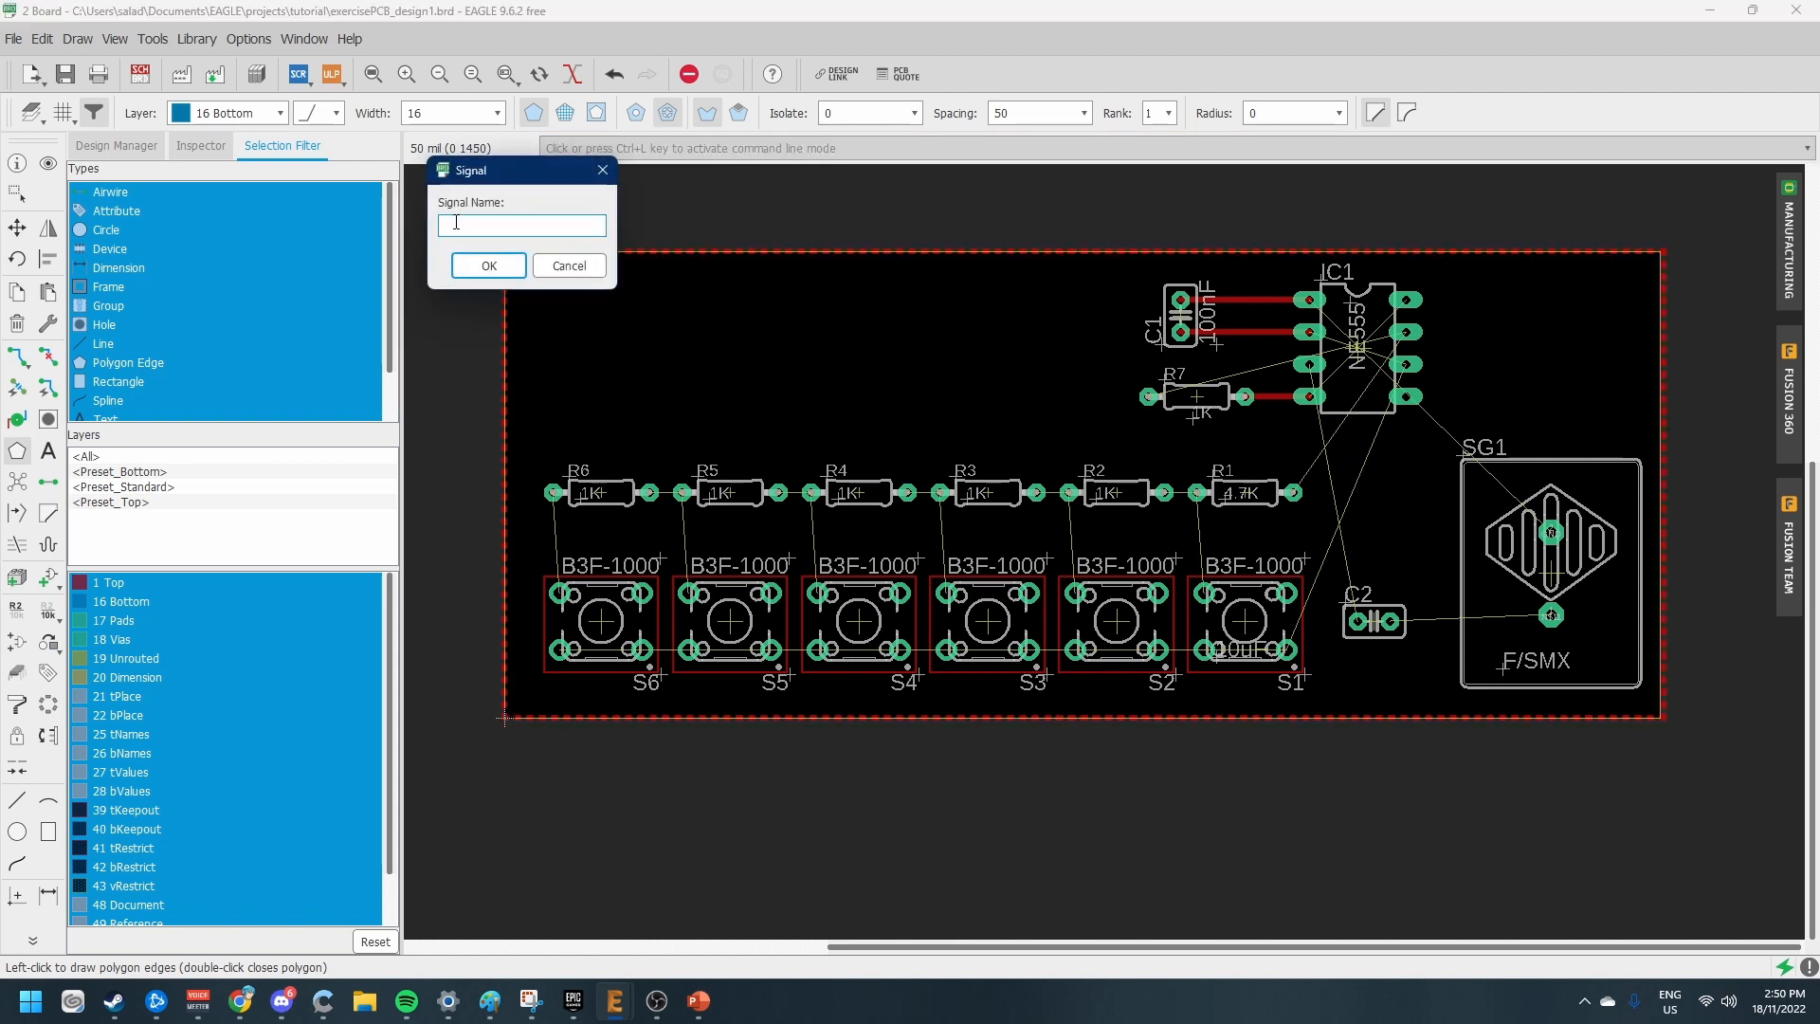
key("Return")
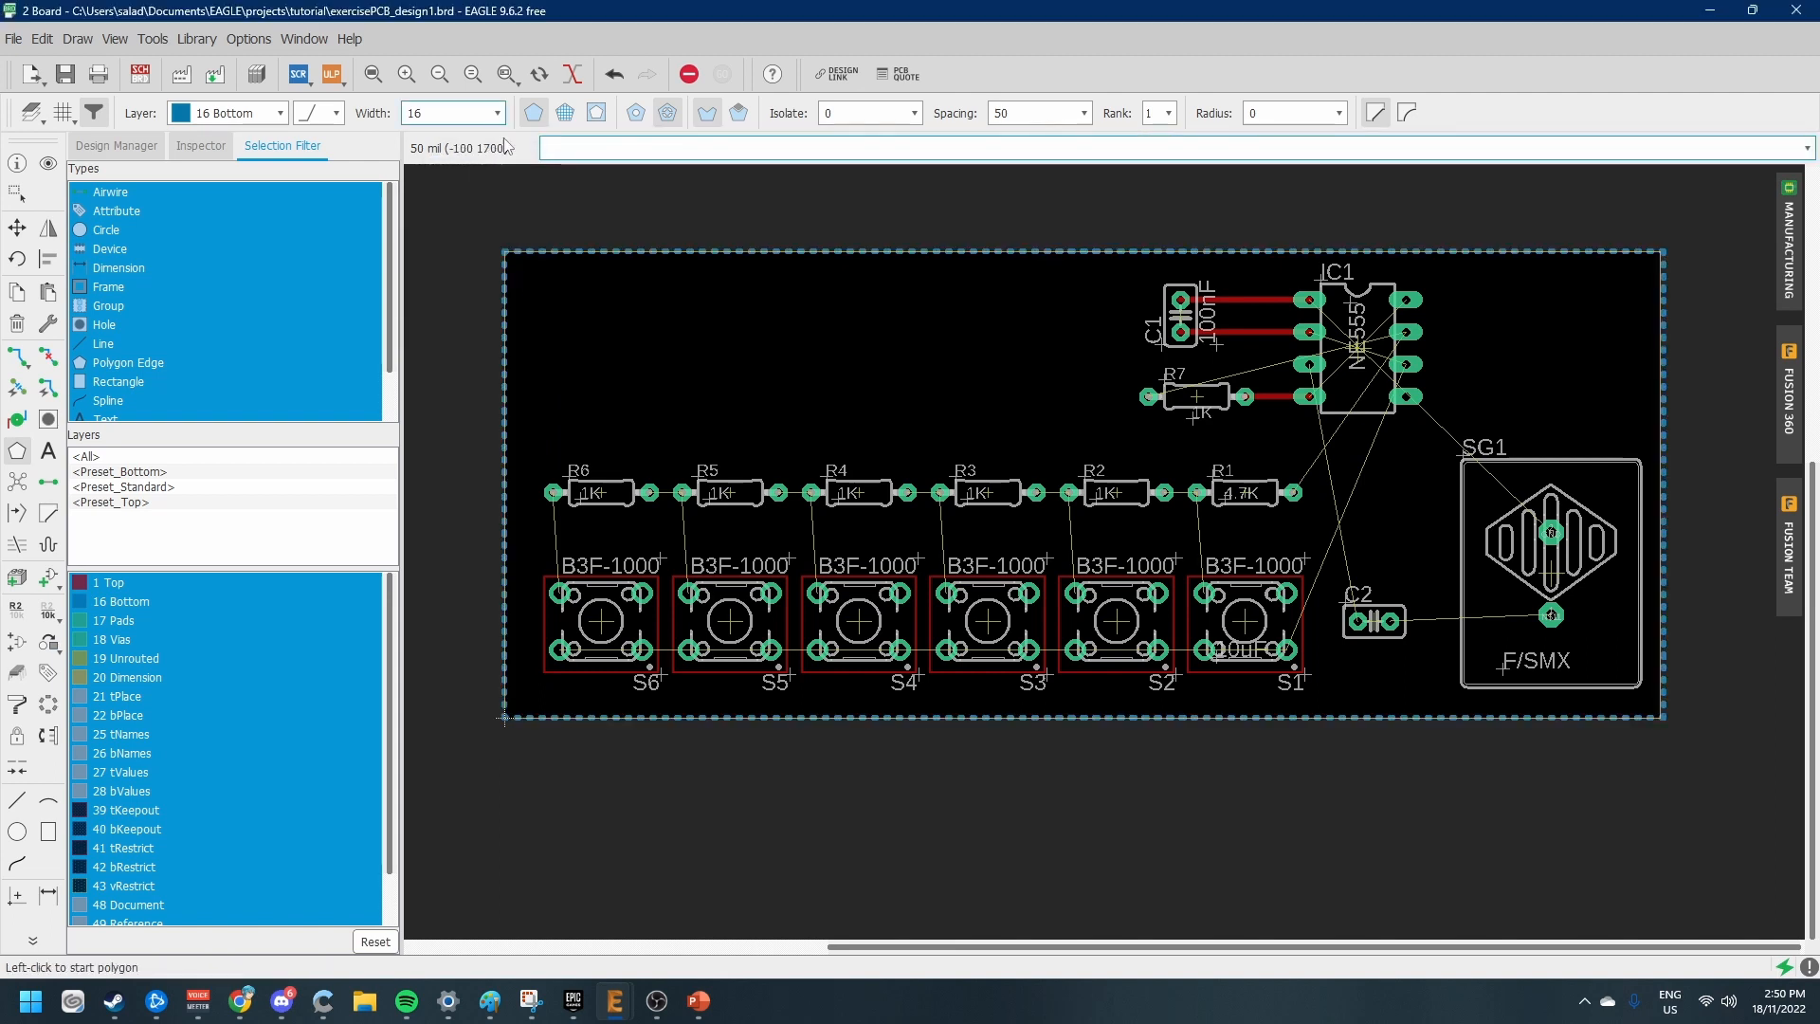
Set the active layer back to 1 Top
left_click(273, 115)
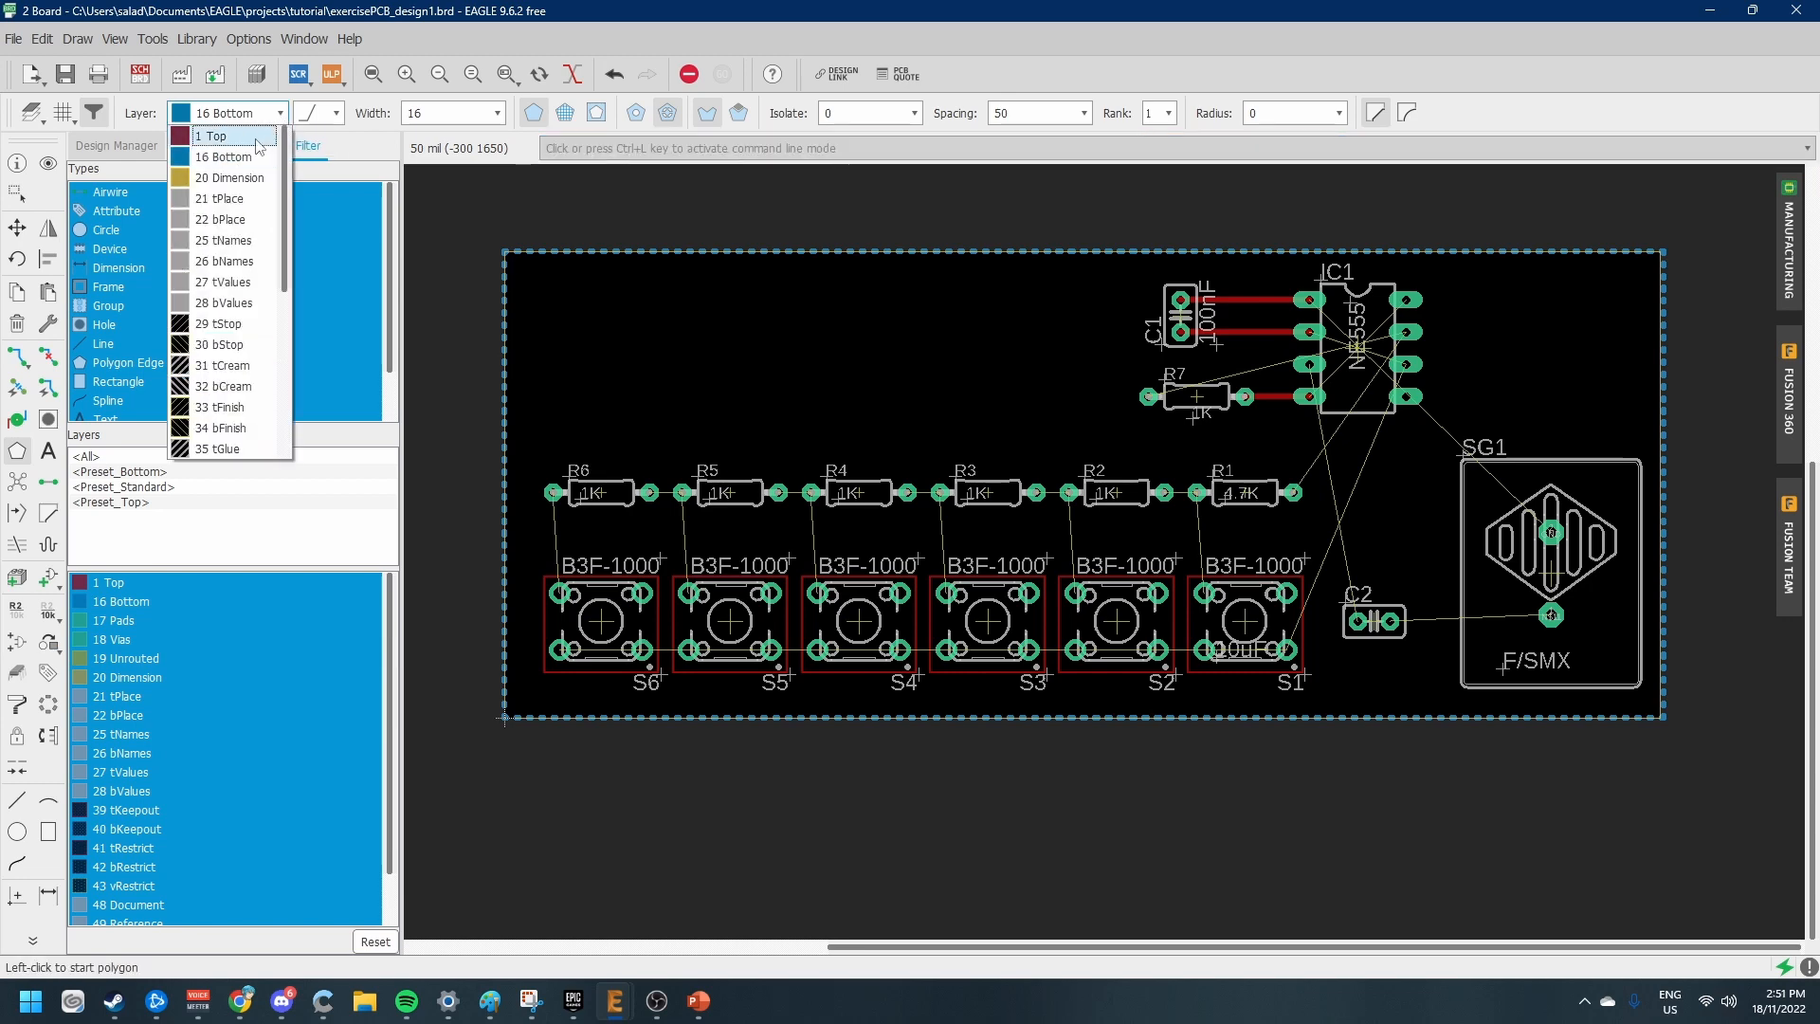
left_click(256, 140)
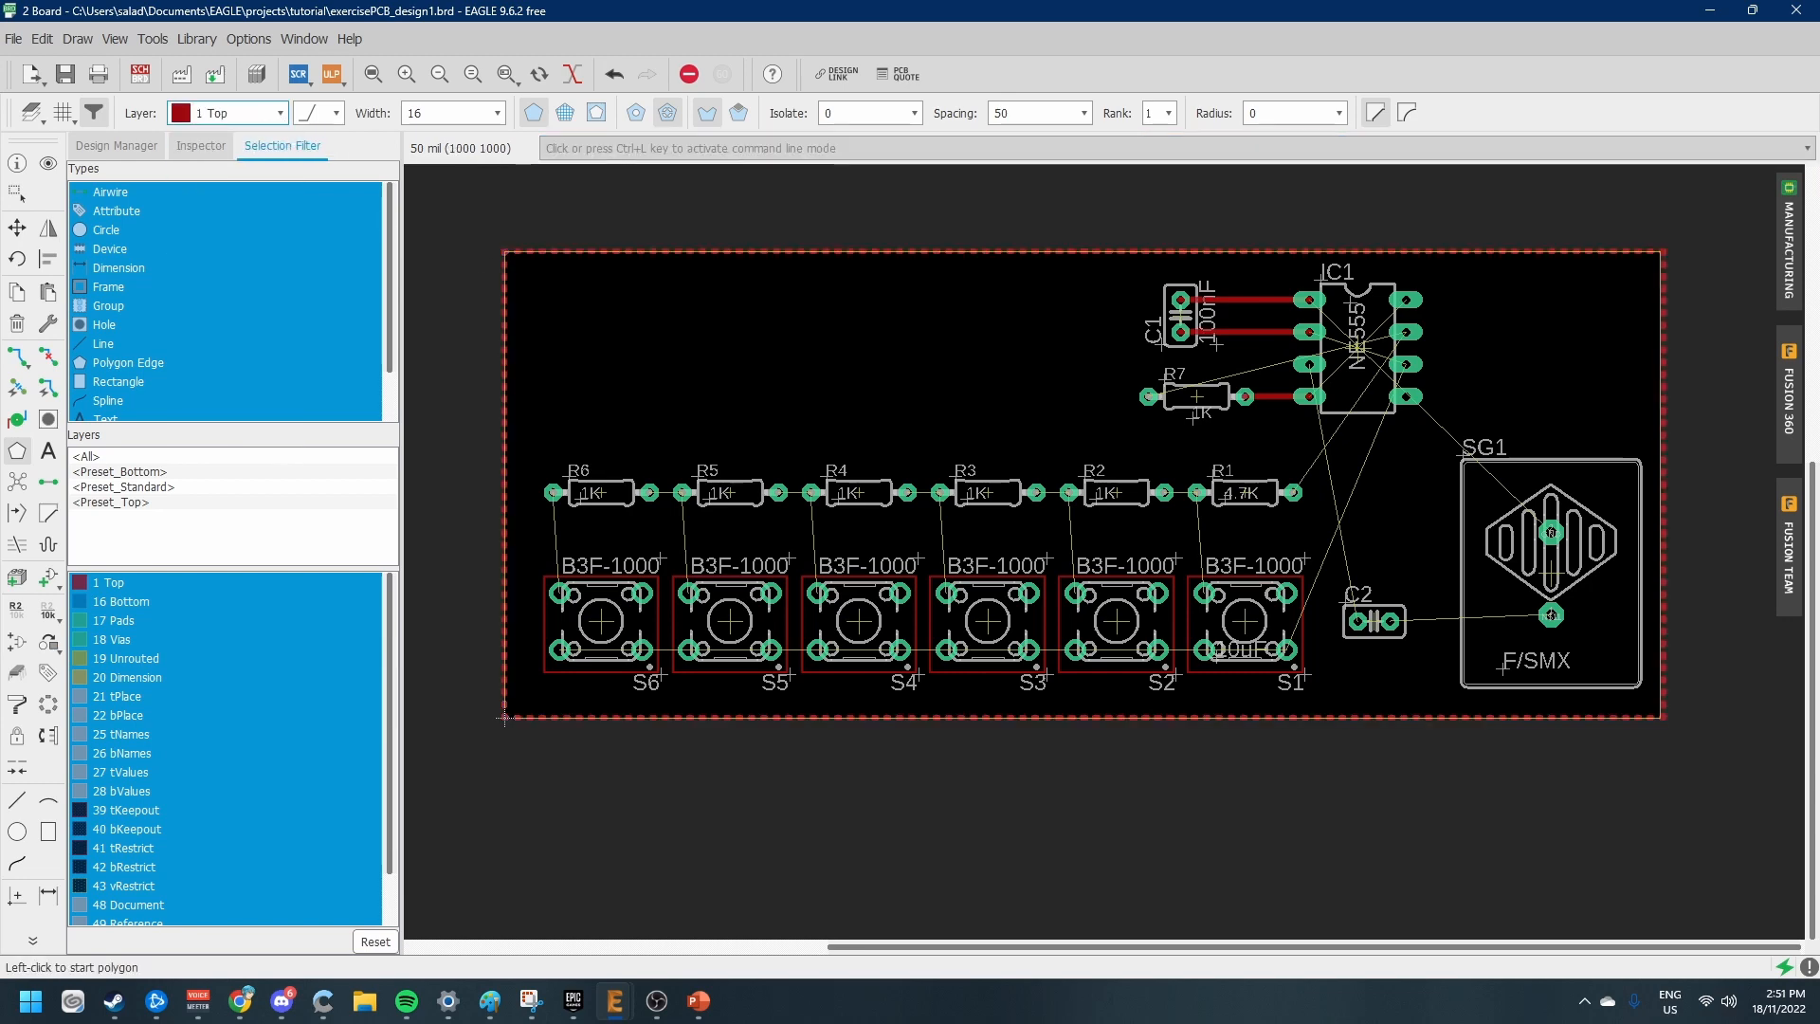
scroll(1701, 441, "down", 2)
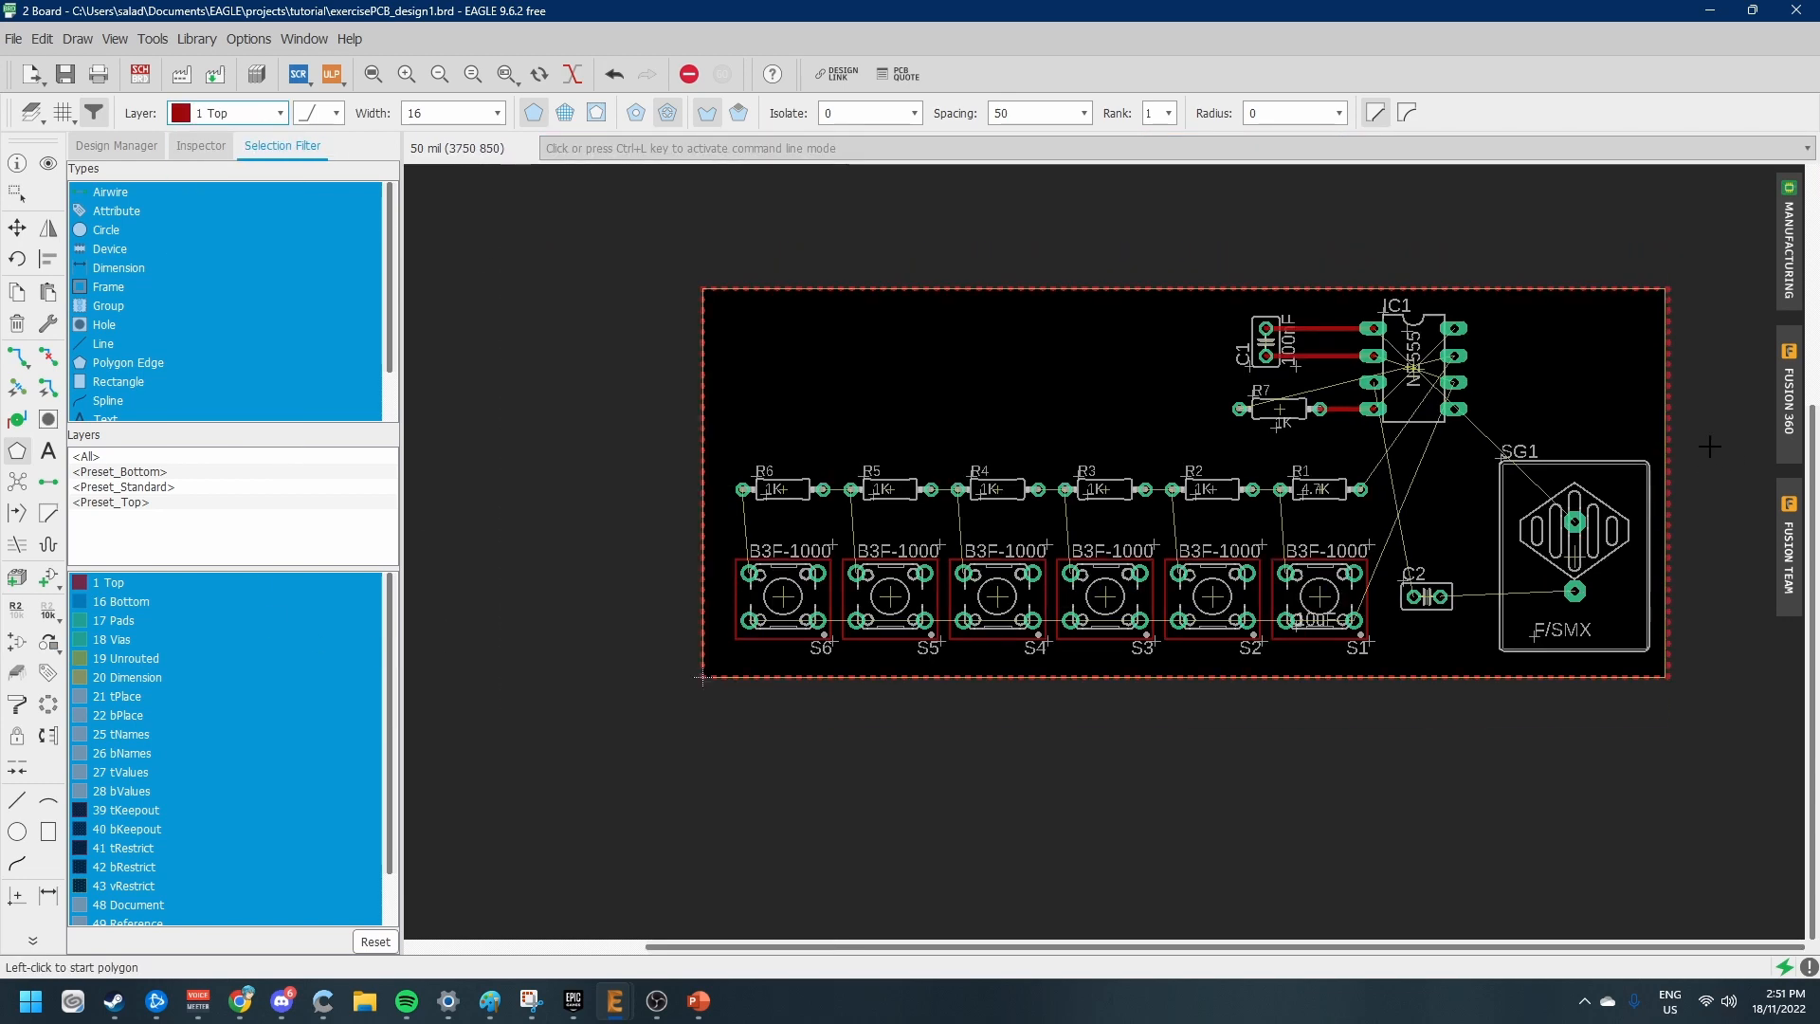
scroll(1701, 440, "up", 3)
scroll(1702, 441, "down", 3)
scroll(1701, 441, "up", 2)
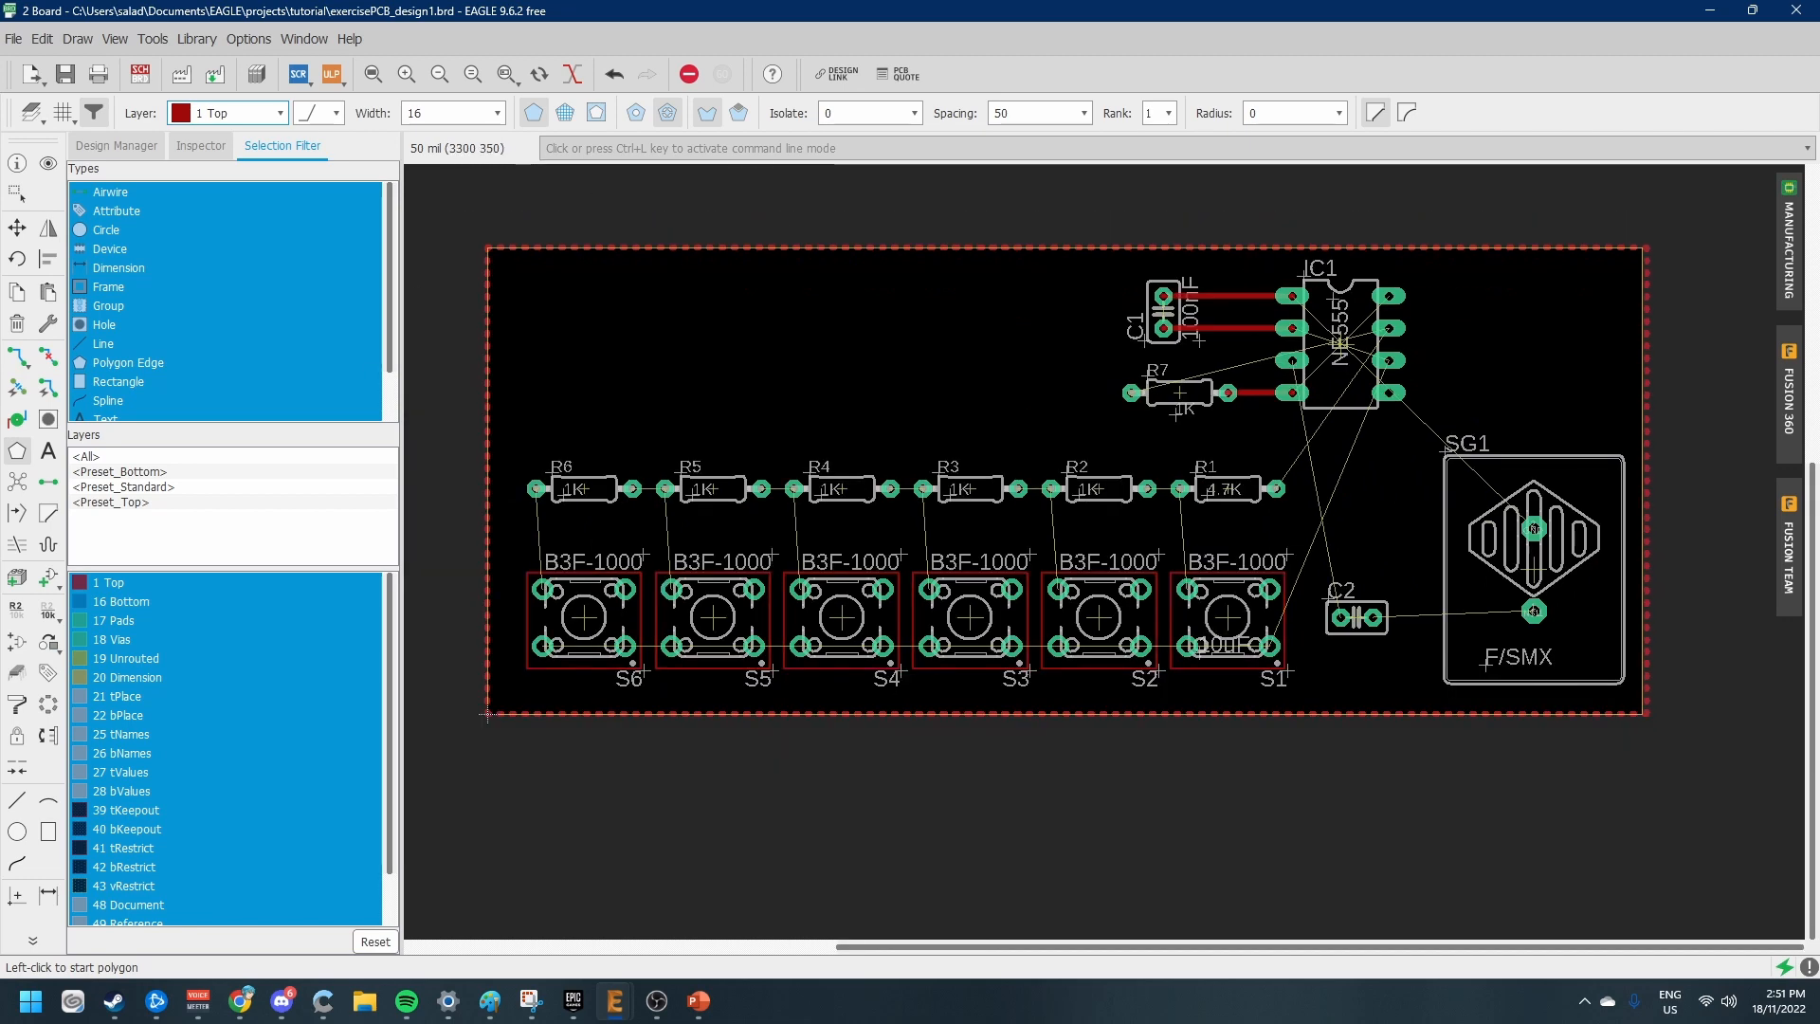
Examine the signal names on the pads of SG1, IC1, C1 and R7 to find the GND connections
scroll(1534, 572, "up", 8)
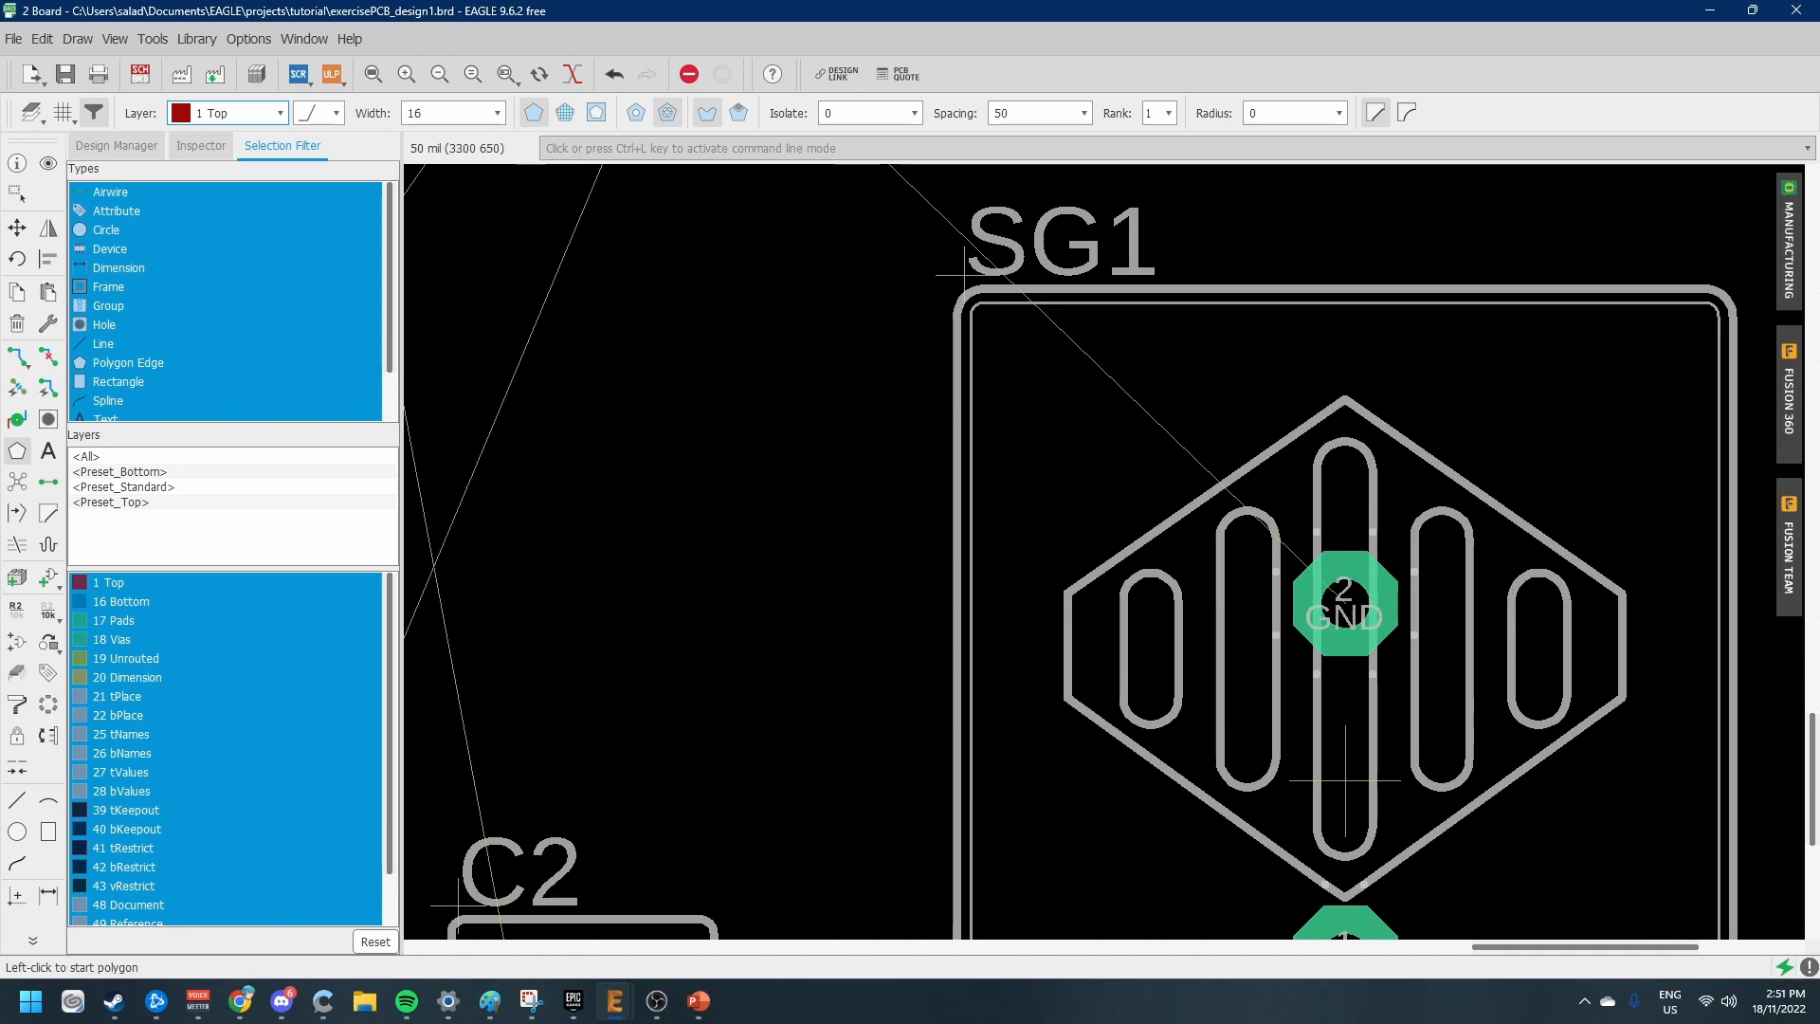
scroll(1345, 781, "down", 5)
scroll(1029, 304, "up", 4)
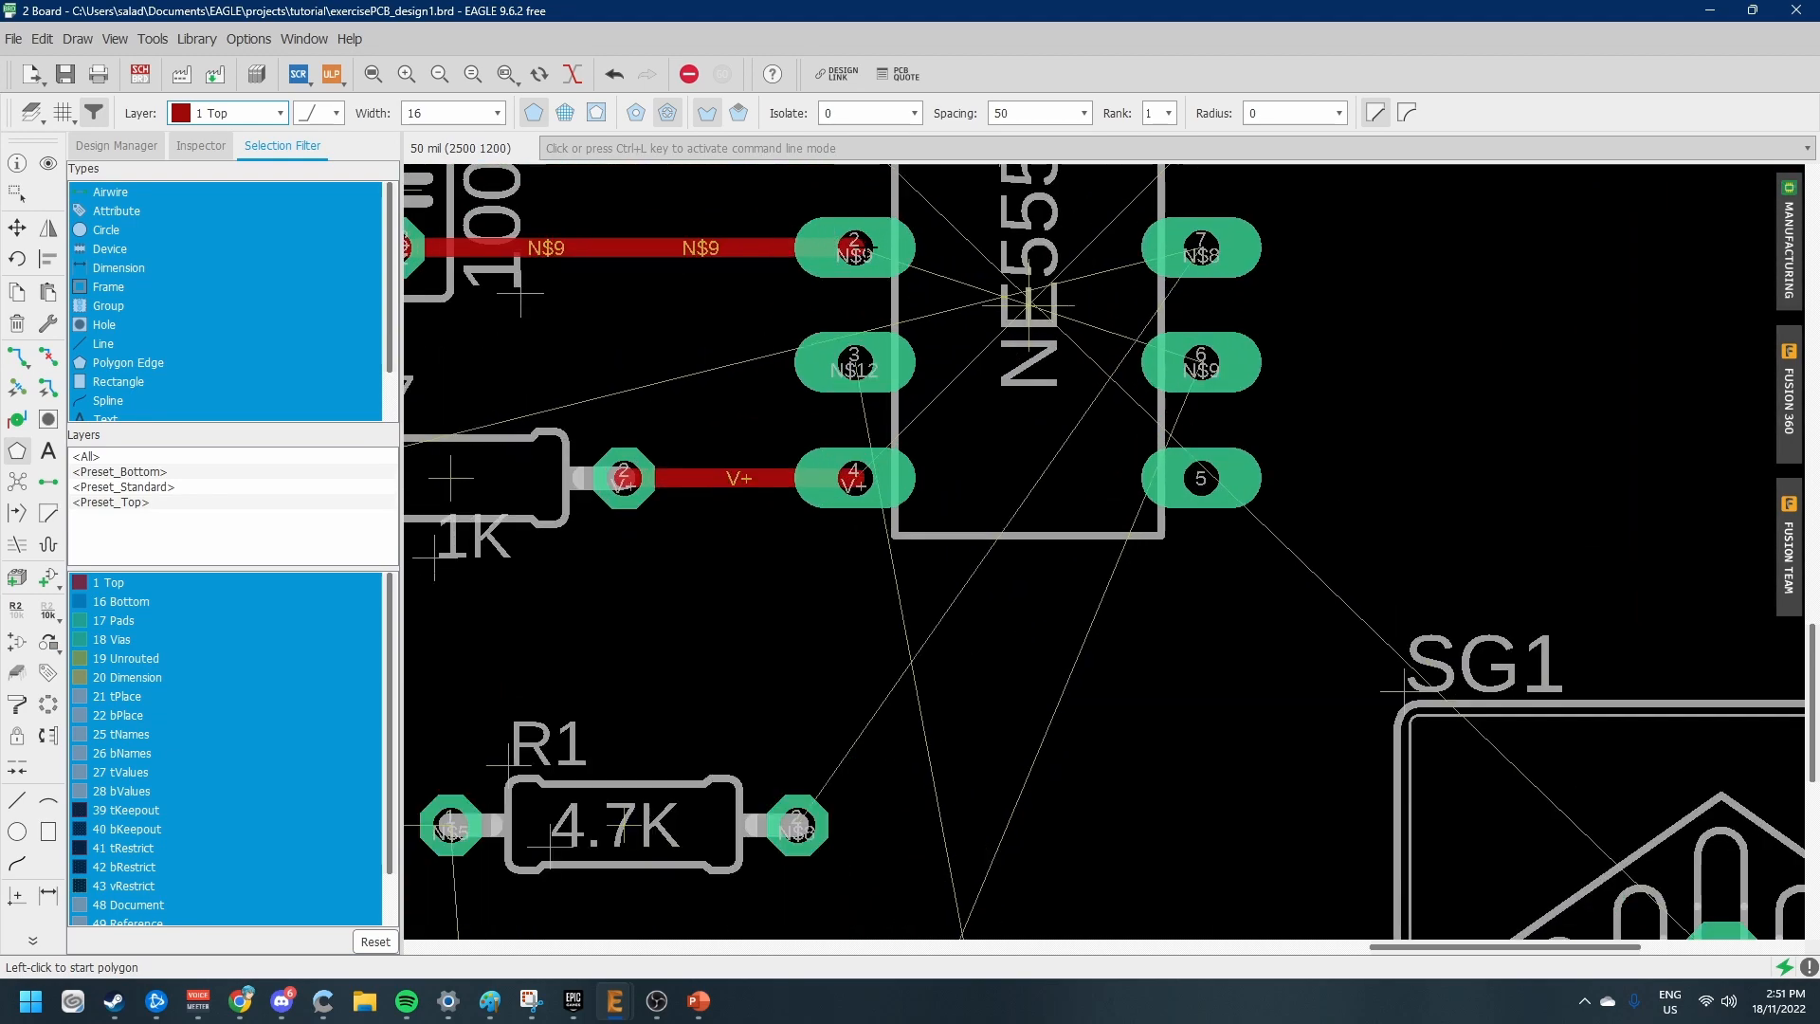
scroll(1234, 492, "up", 2)
scroll(1138, 474, "down", 4)
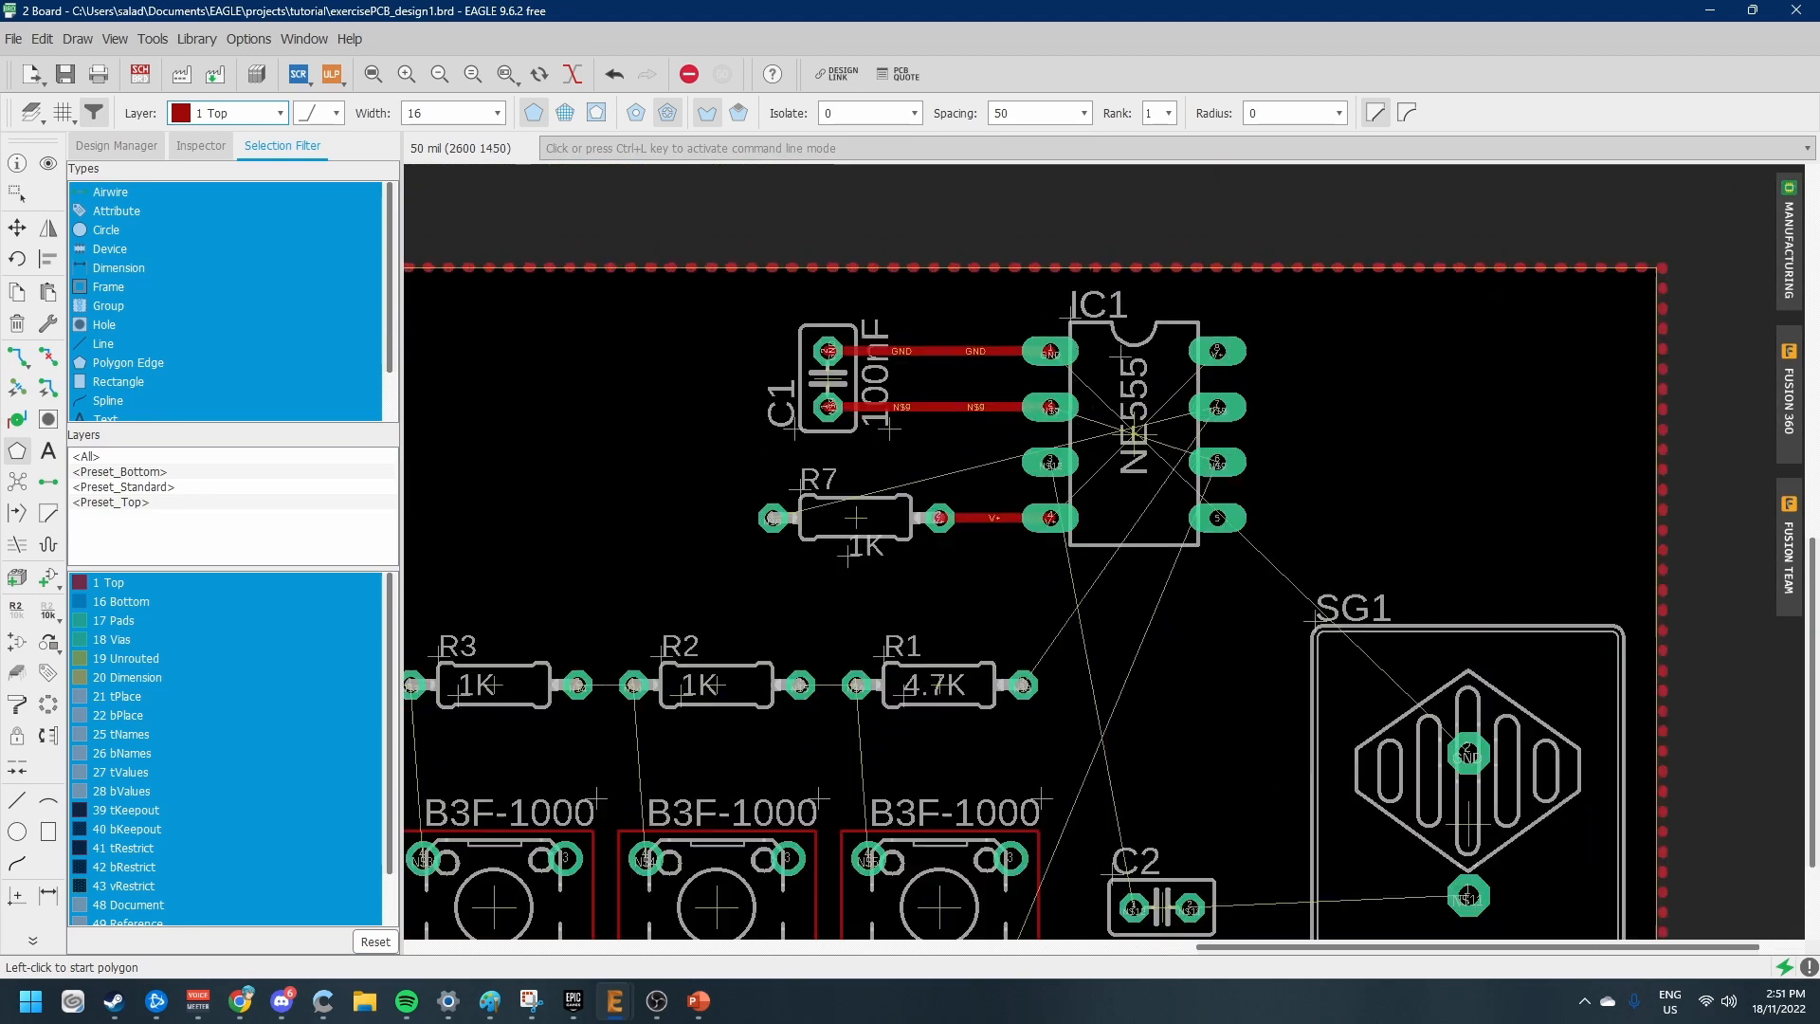
scroll(1072, 488, "up", 3)
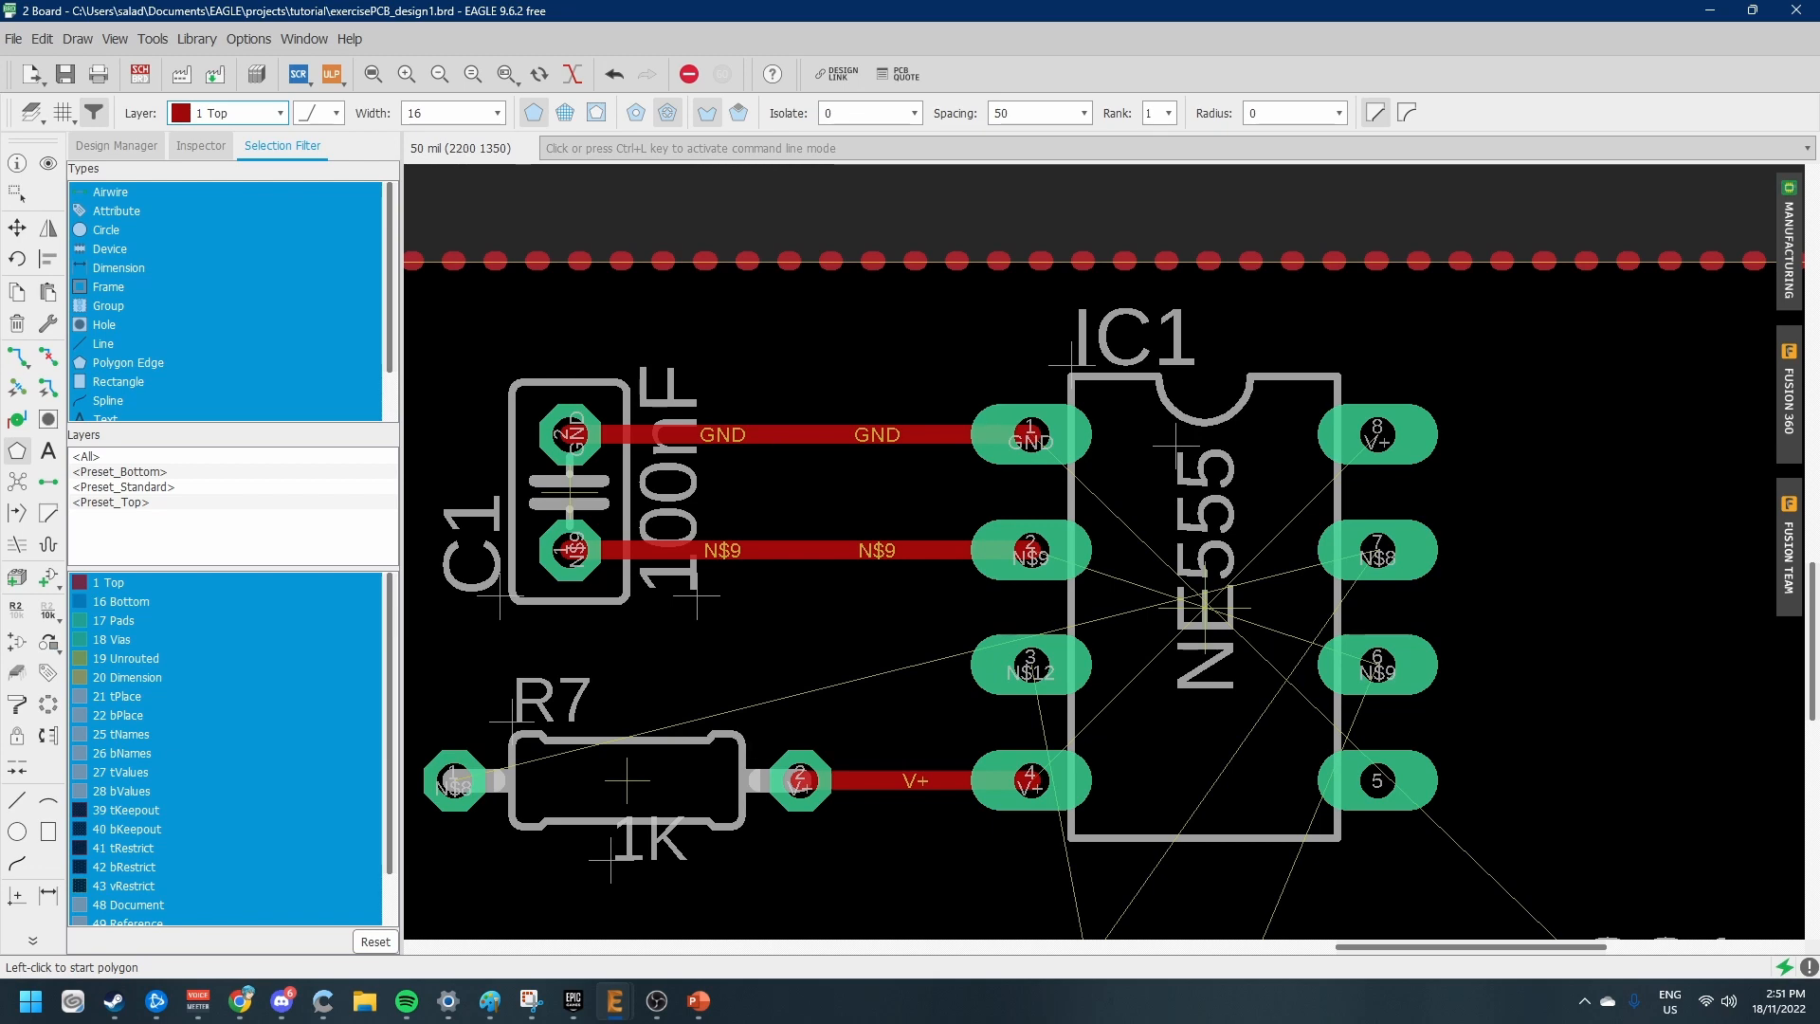
scroll(1041, 425, "down", 5)
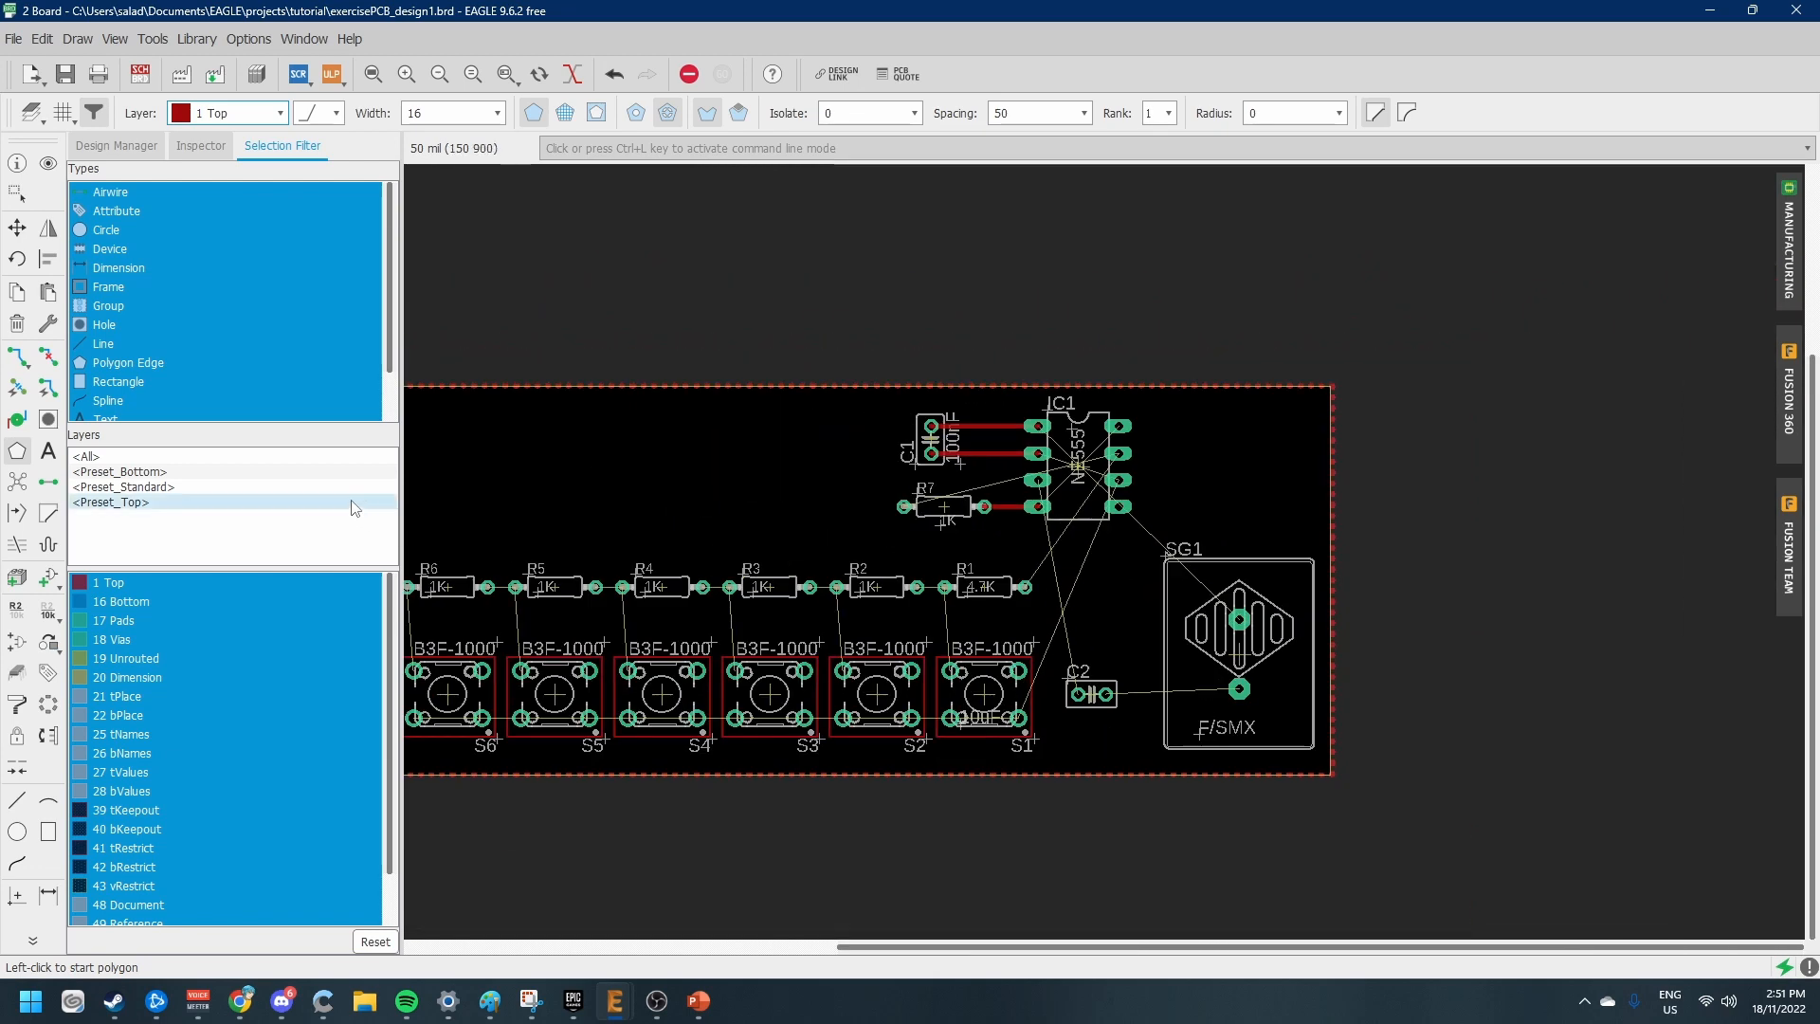
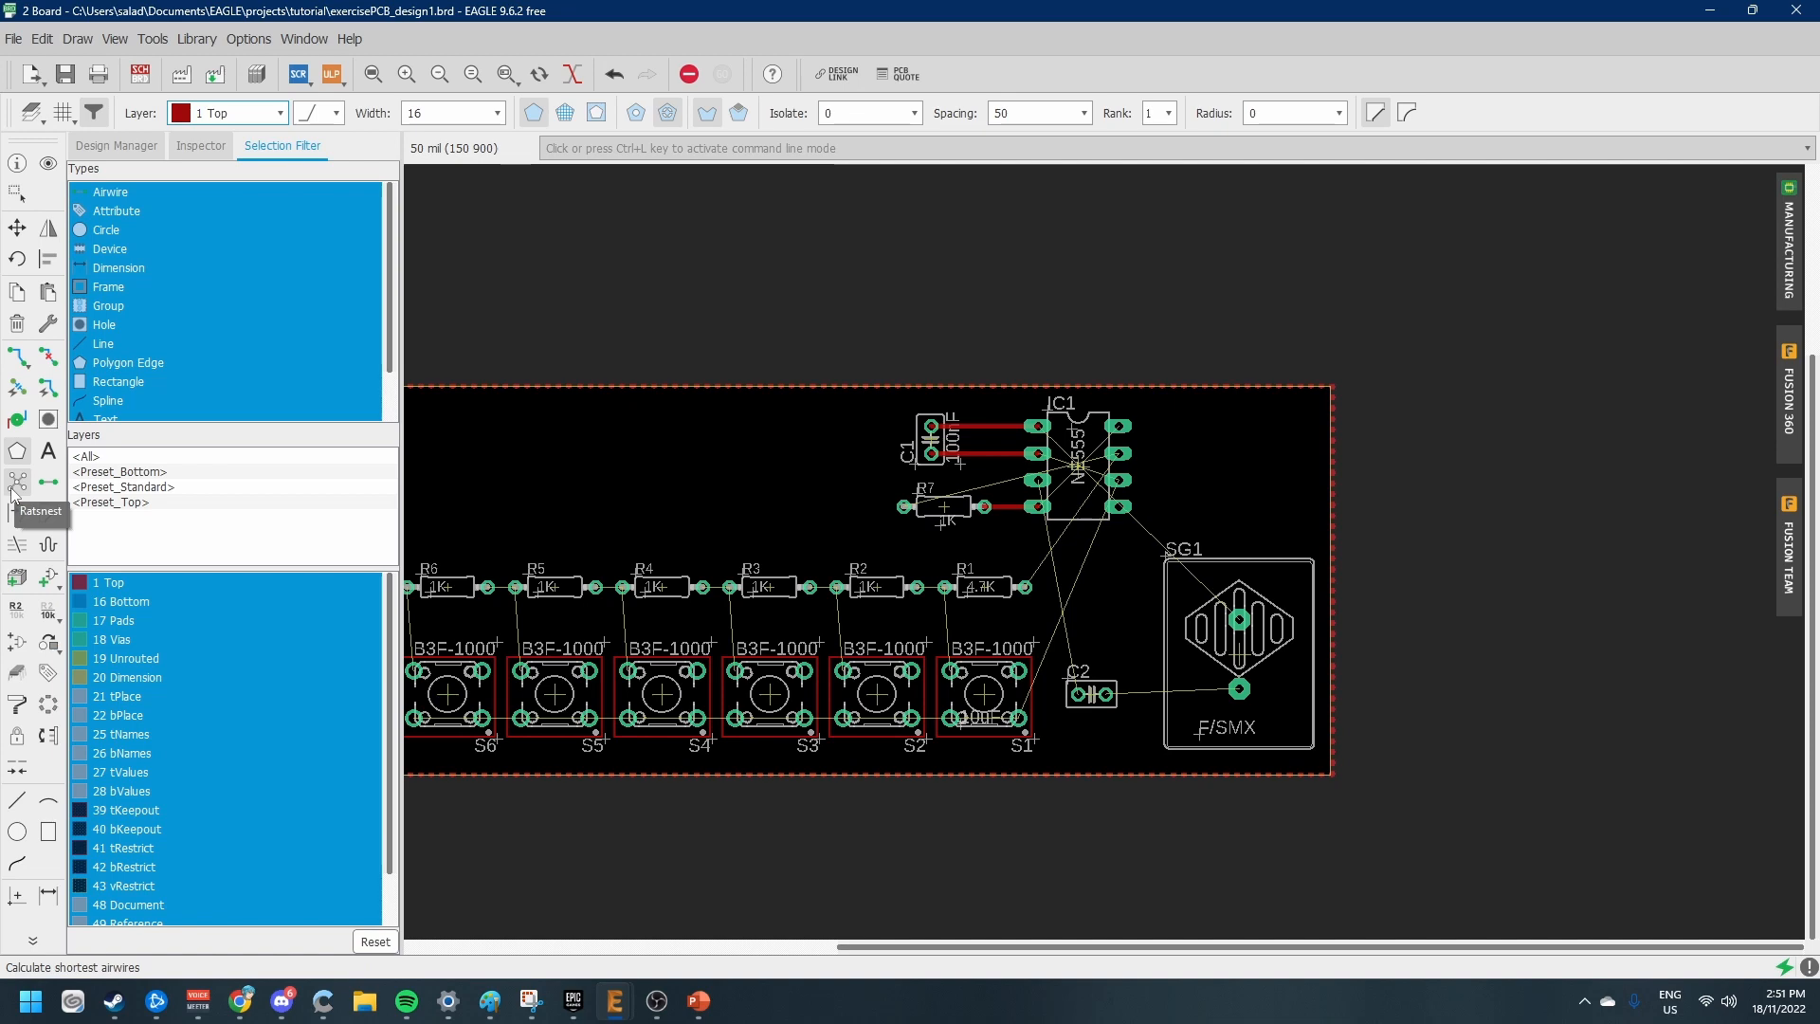
Run Ratsnest to fill the board polygons with copper and recalculate the airwires, and inspect the pour across the board
scroll(1100, 498, "up", 2)
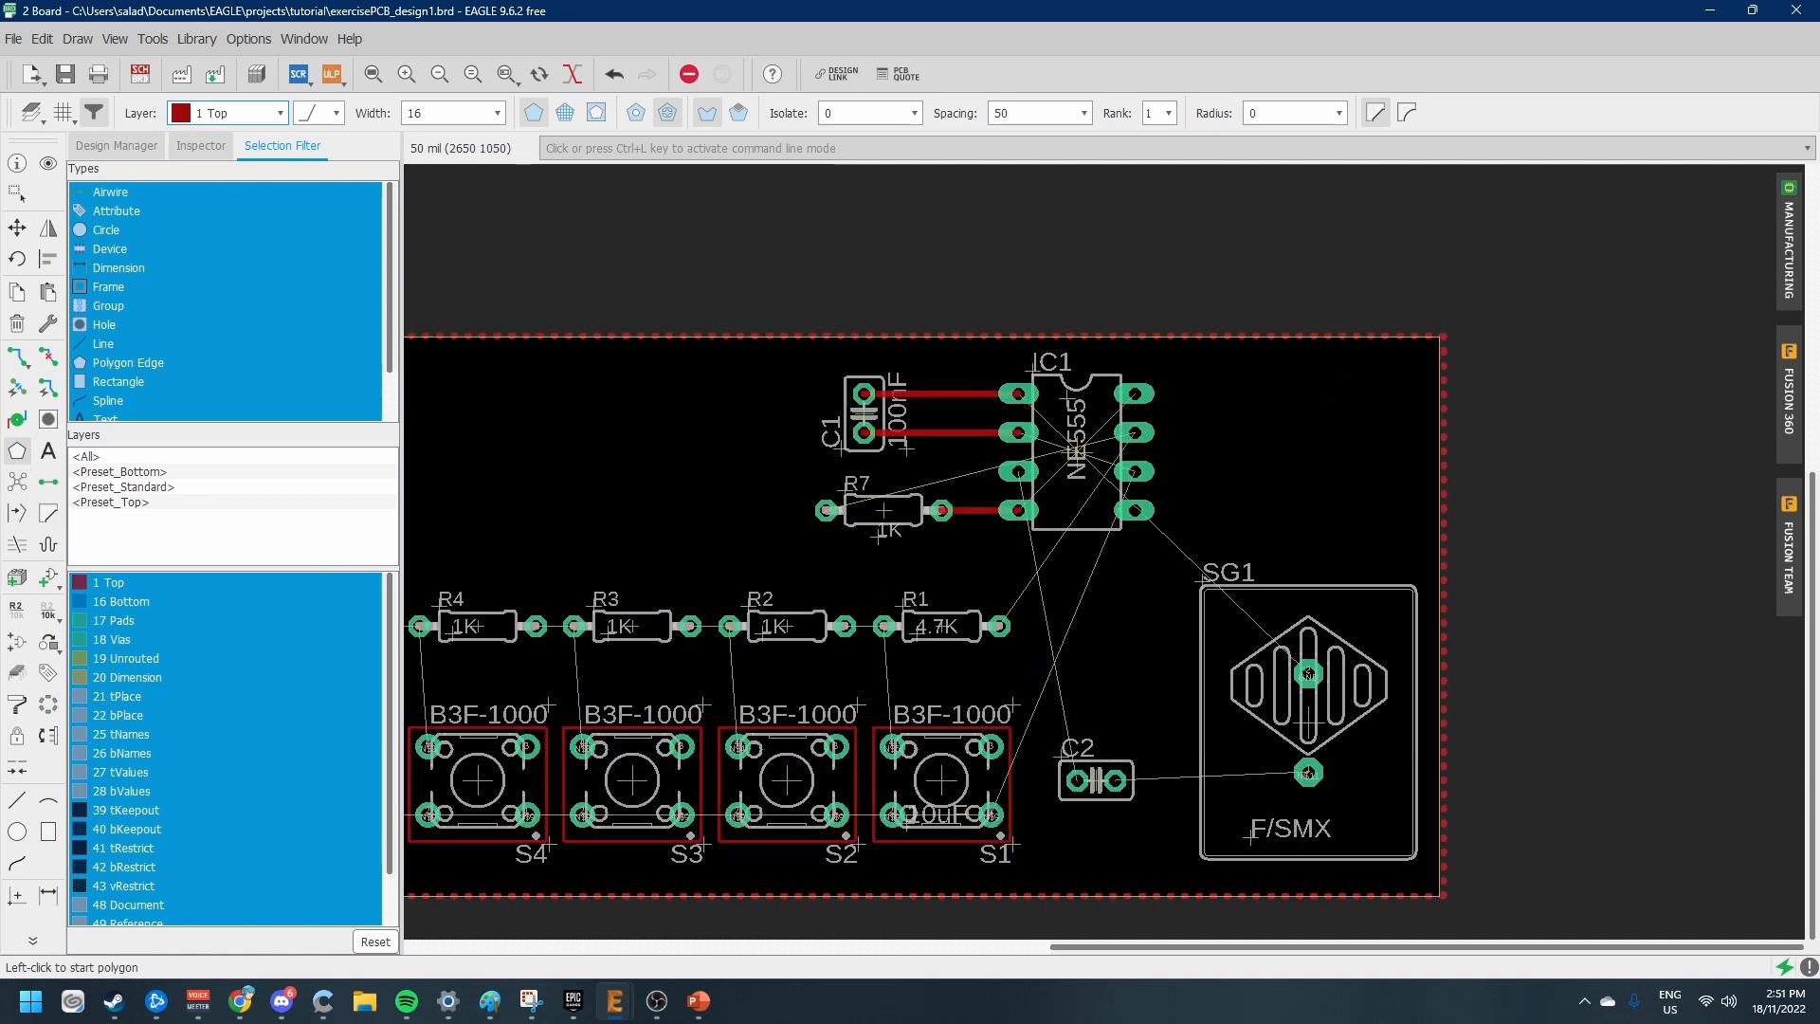
scroll(1100, 498, "down", 1)
scroll(1053, 483, "up", 2)
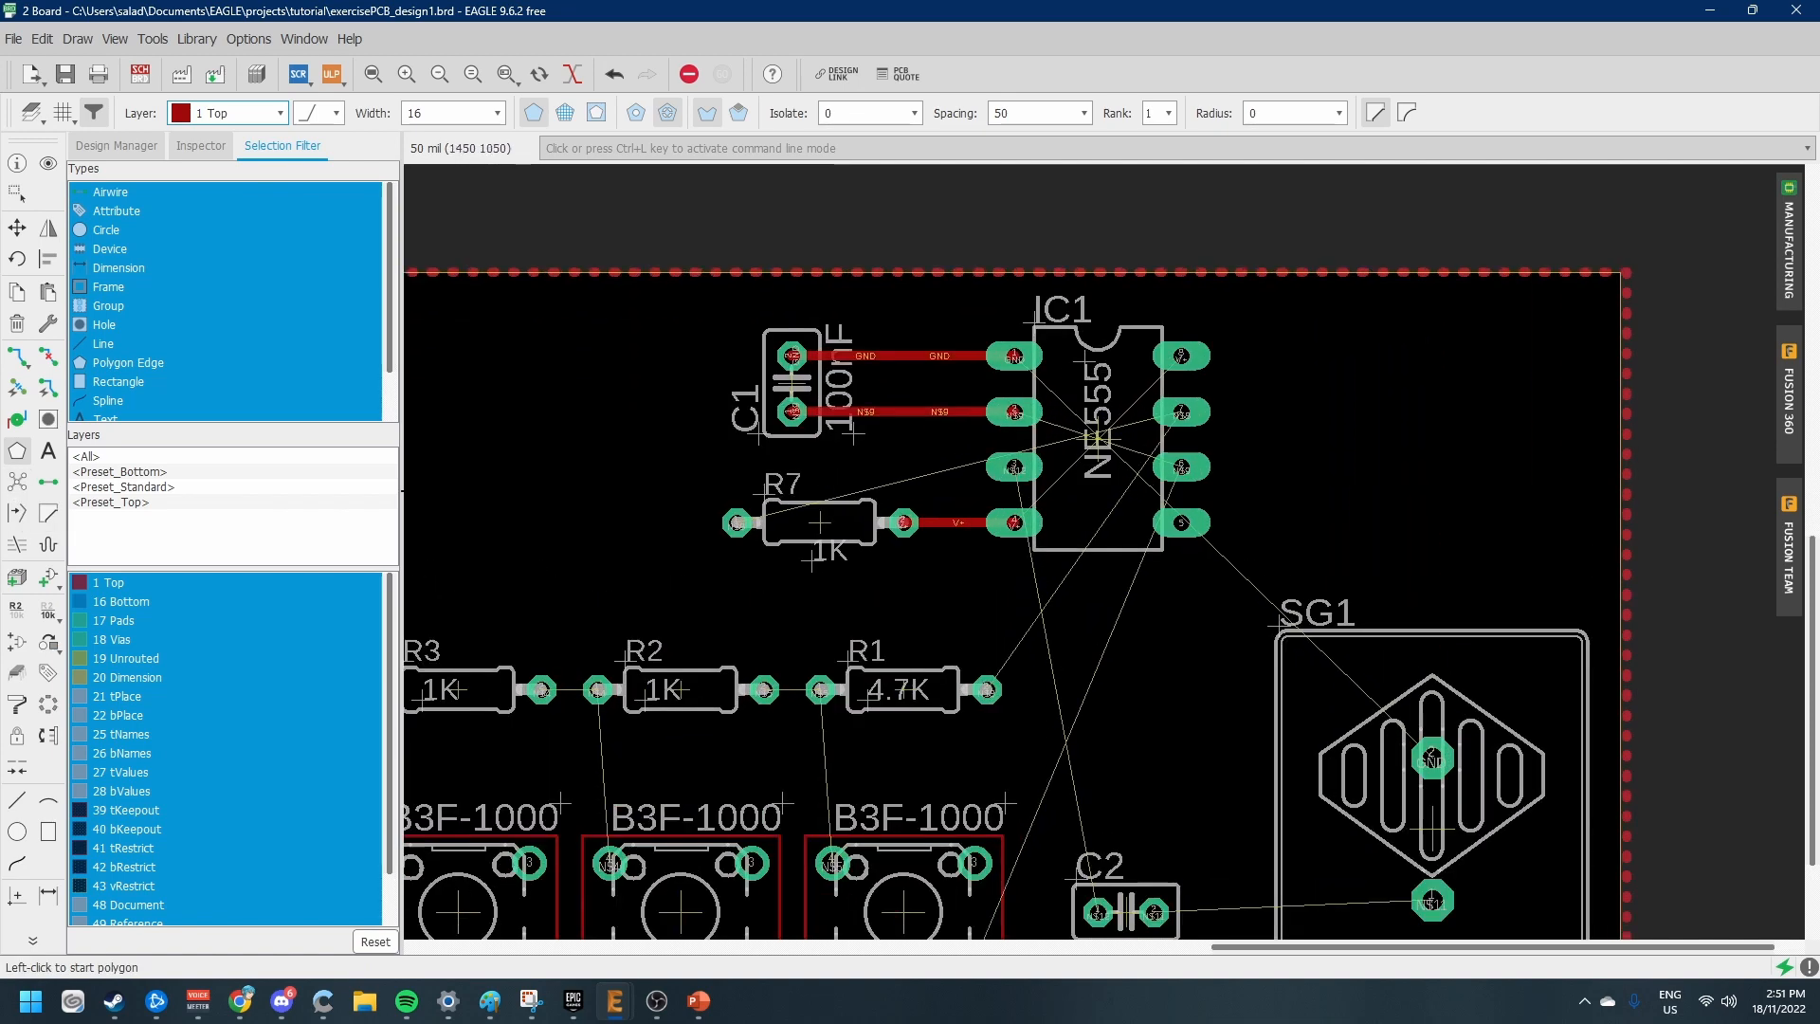
left_click(16, 485)
scroll(1515, 532, "down", 1)
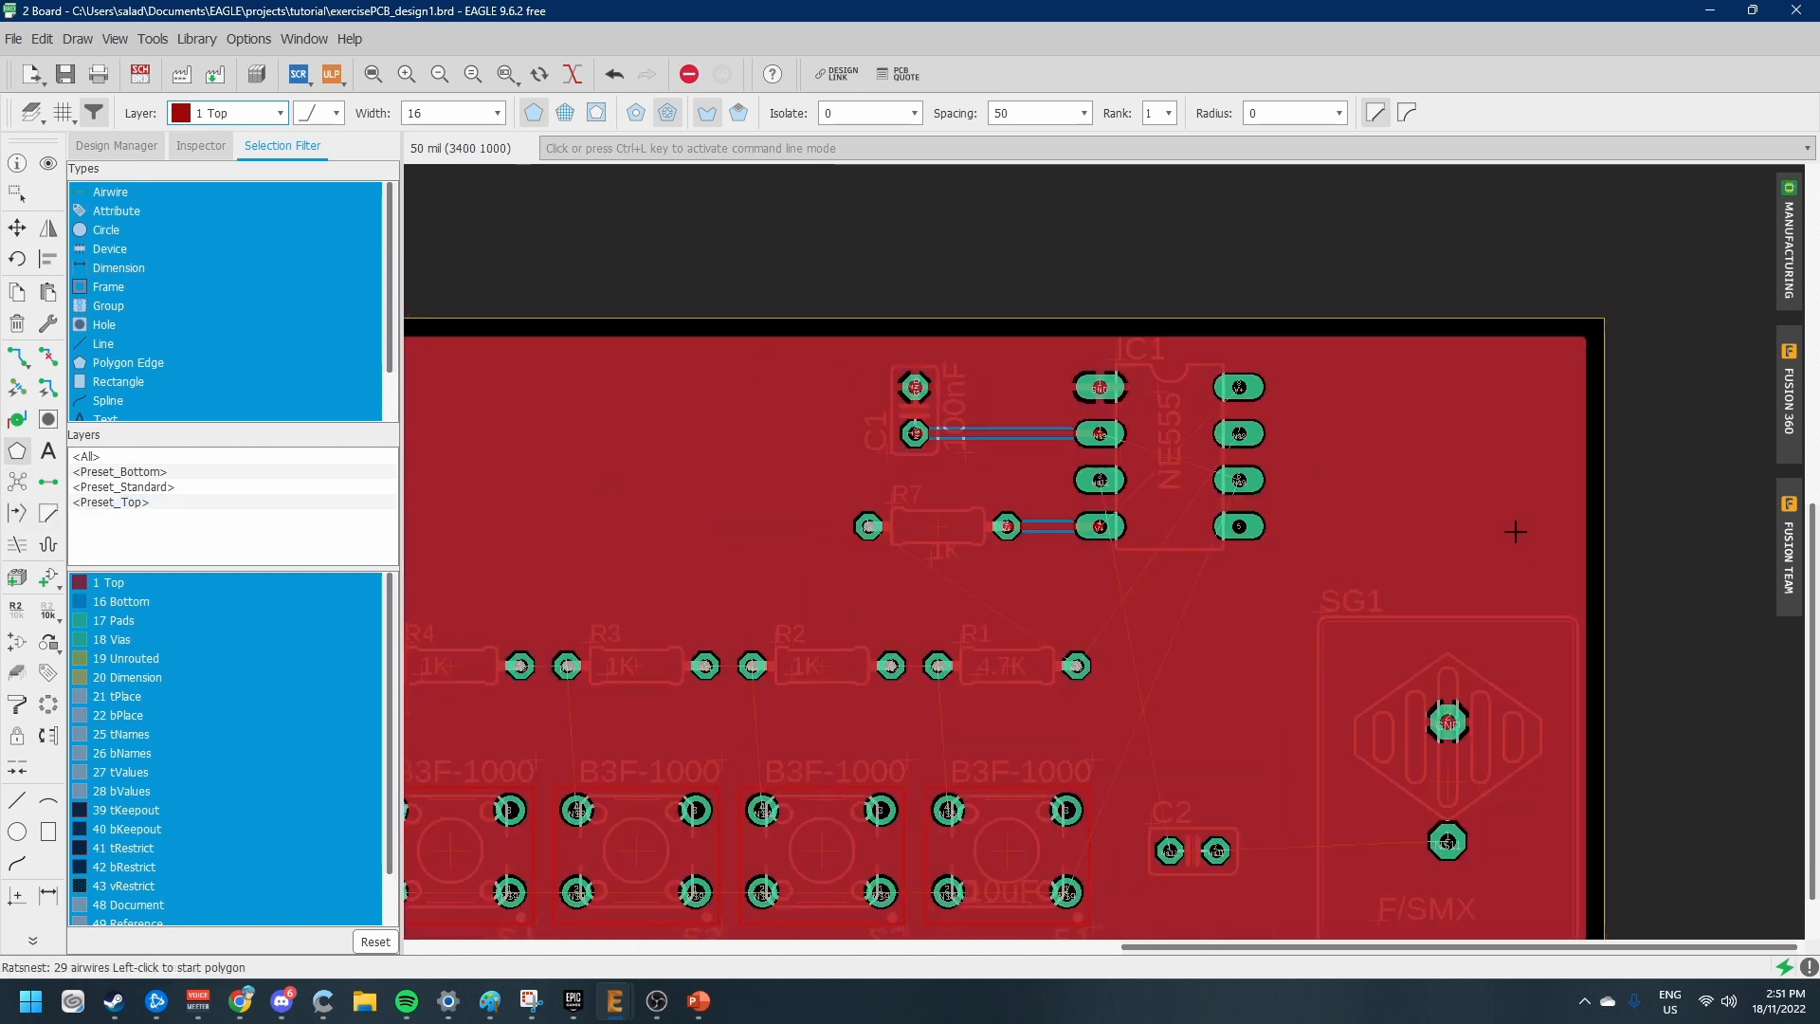
scroll(1527, 560, "down", 2)
scroll(1532, 691, "up", 1)
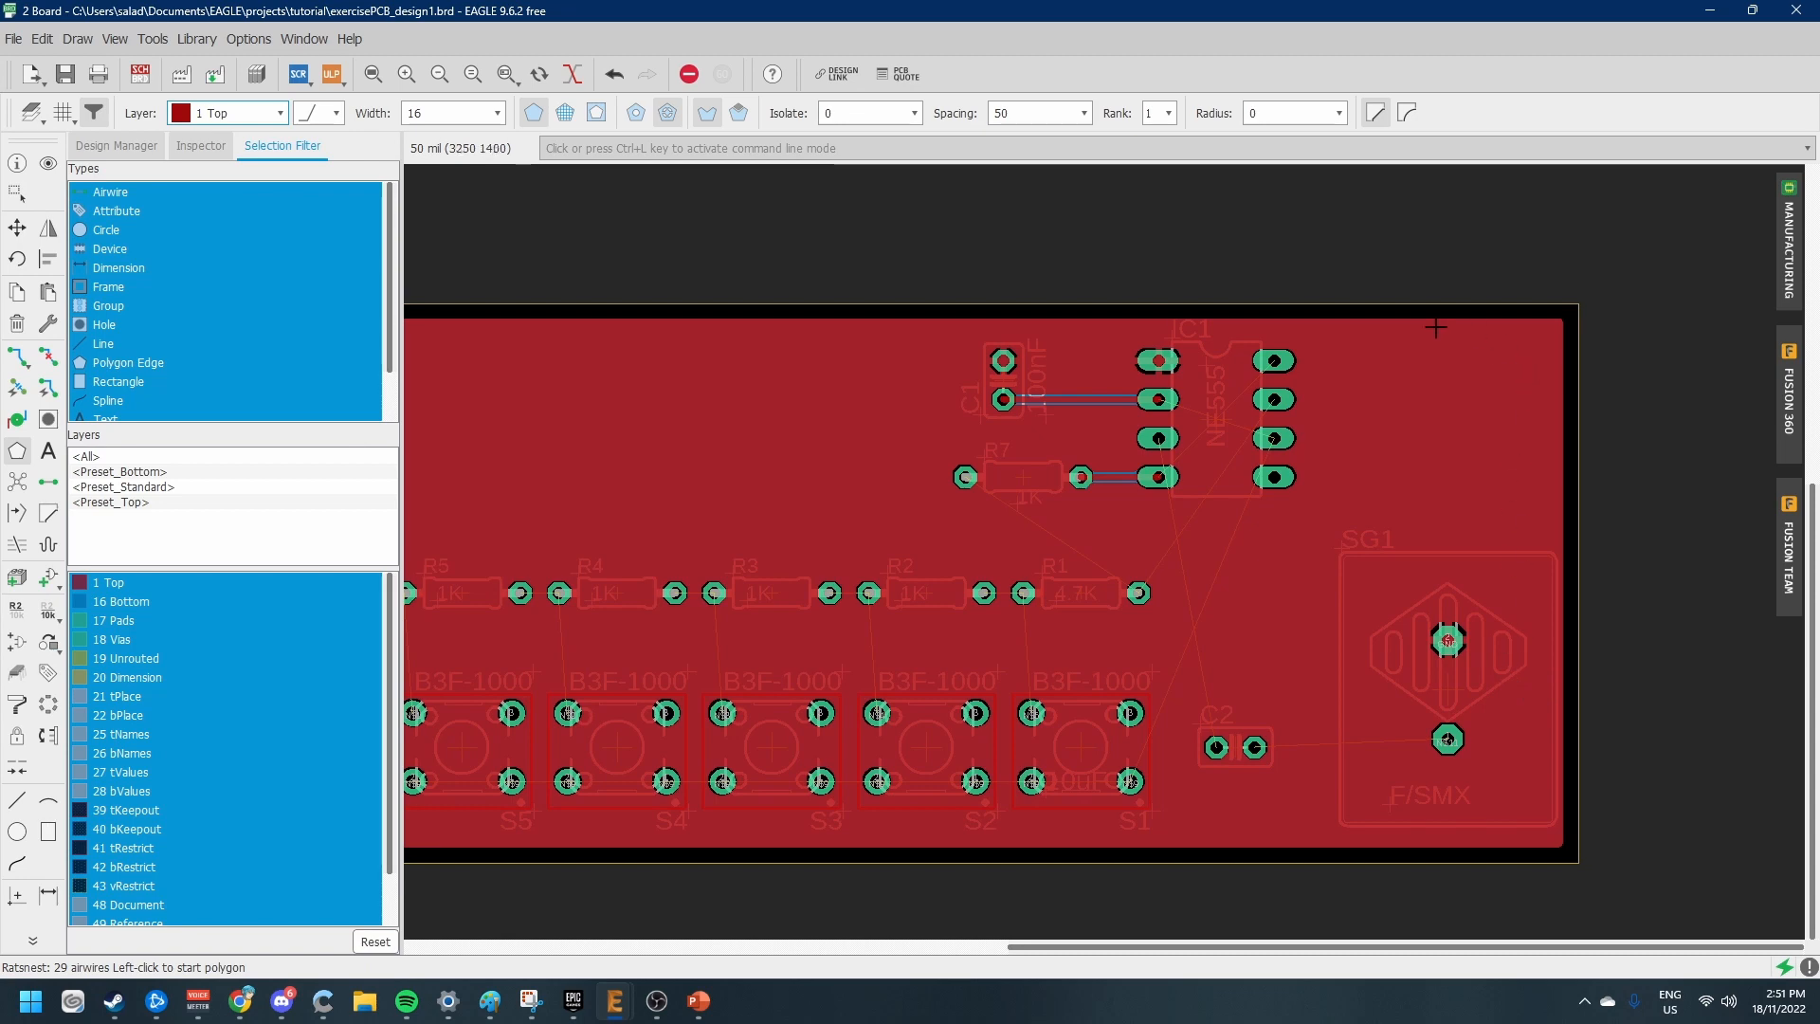
scroll(841, 354, "down", 1)
scroll(724, 398, "up", 1)
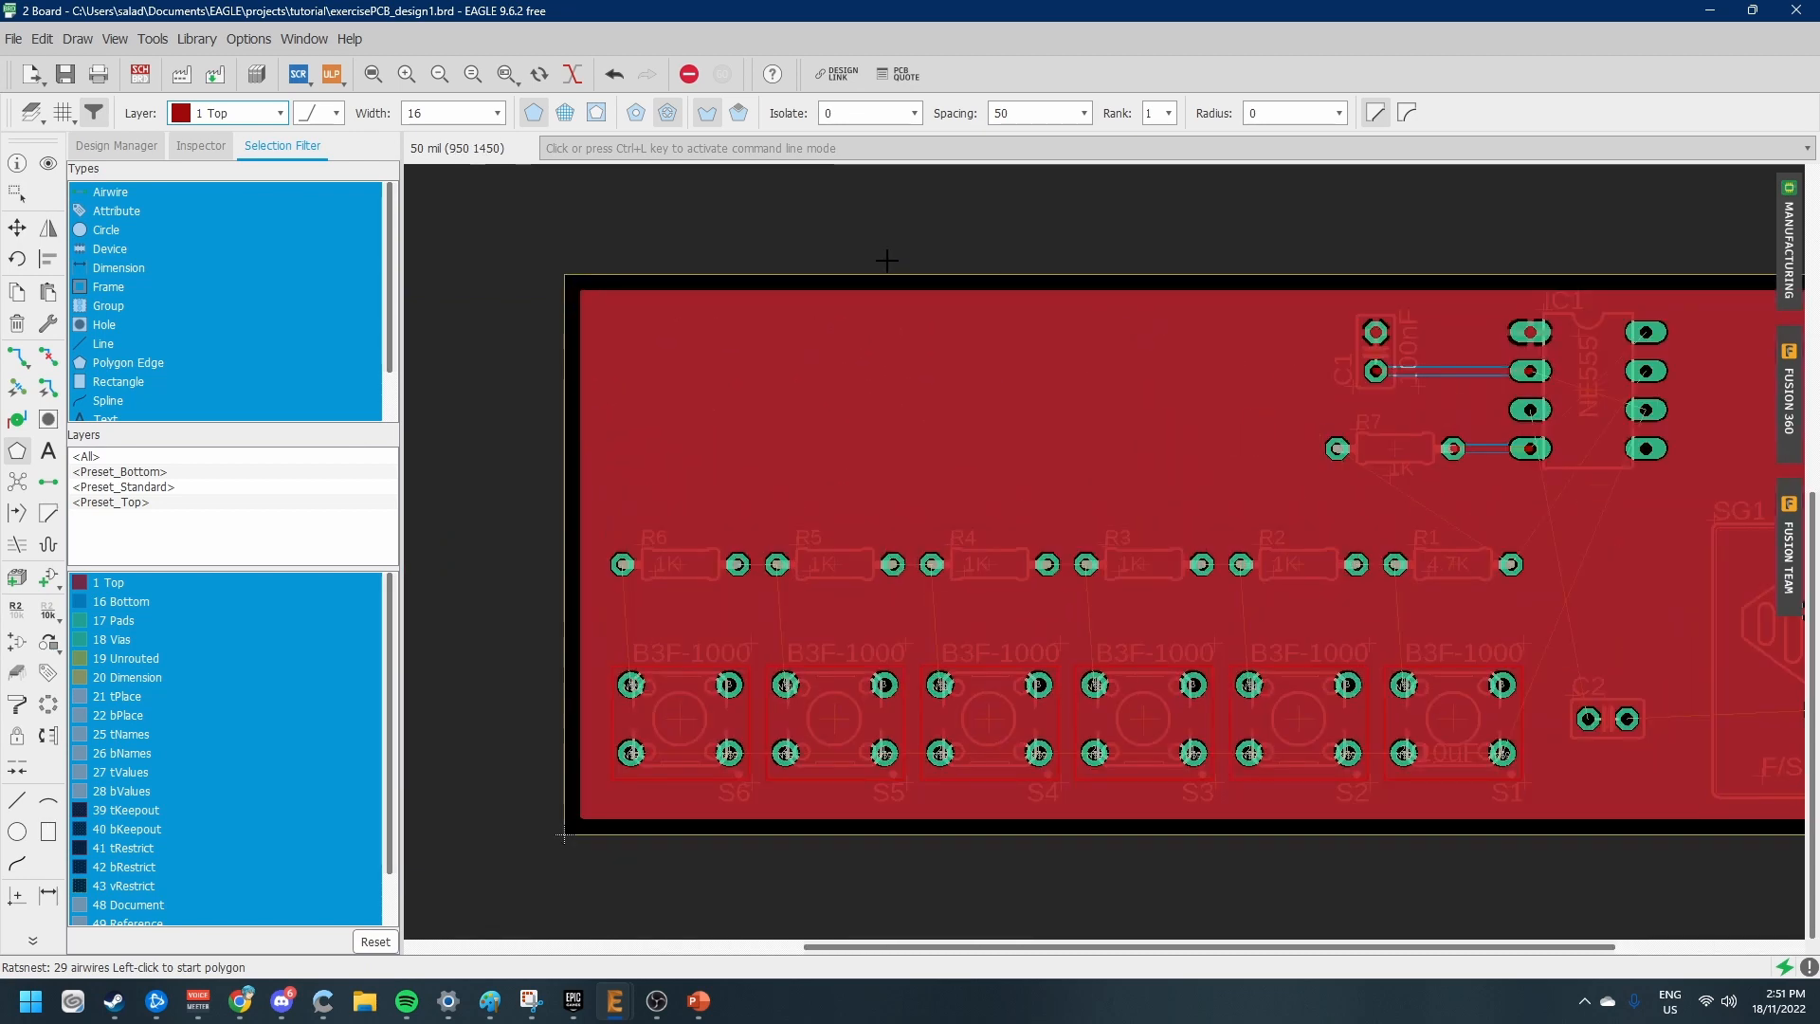
Examine the GND pour and the N$9 and V+ trace clearances around C1, IC1 and R7, and look over the whole board
scroll(1263, 728, "up", 4)
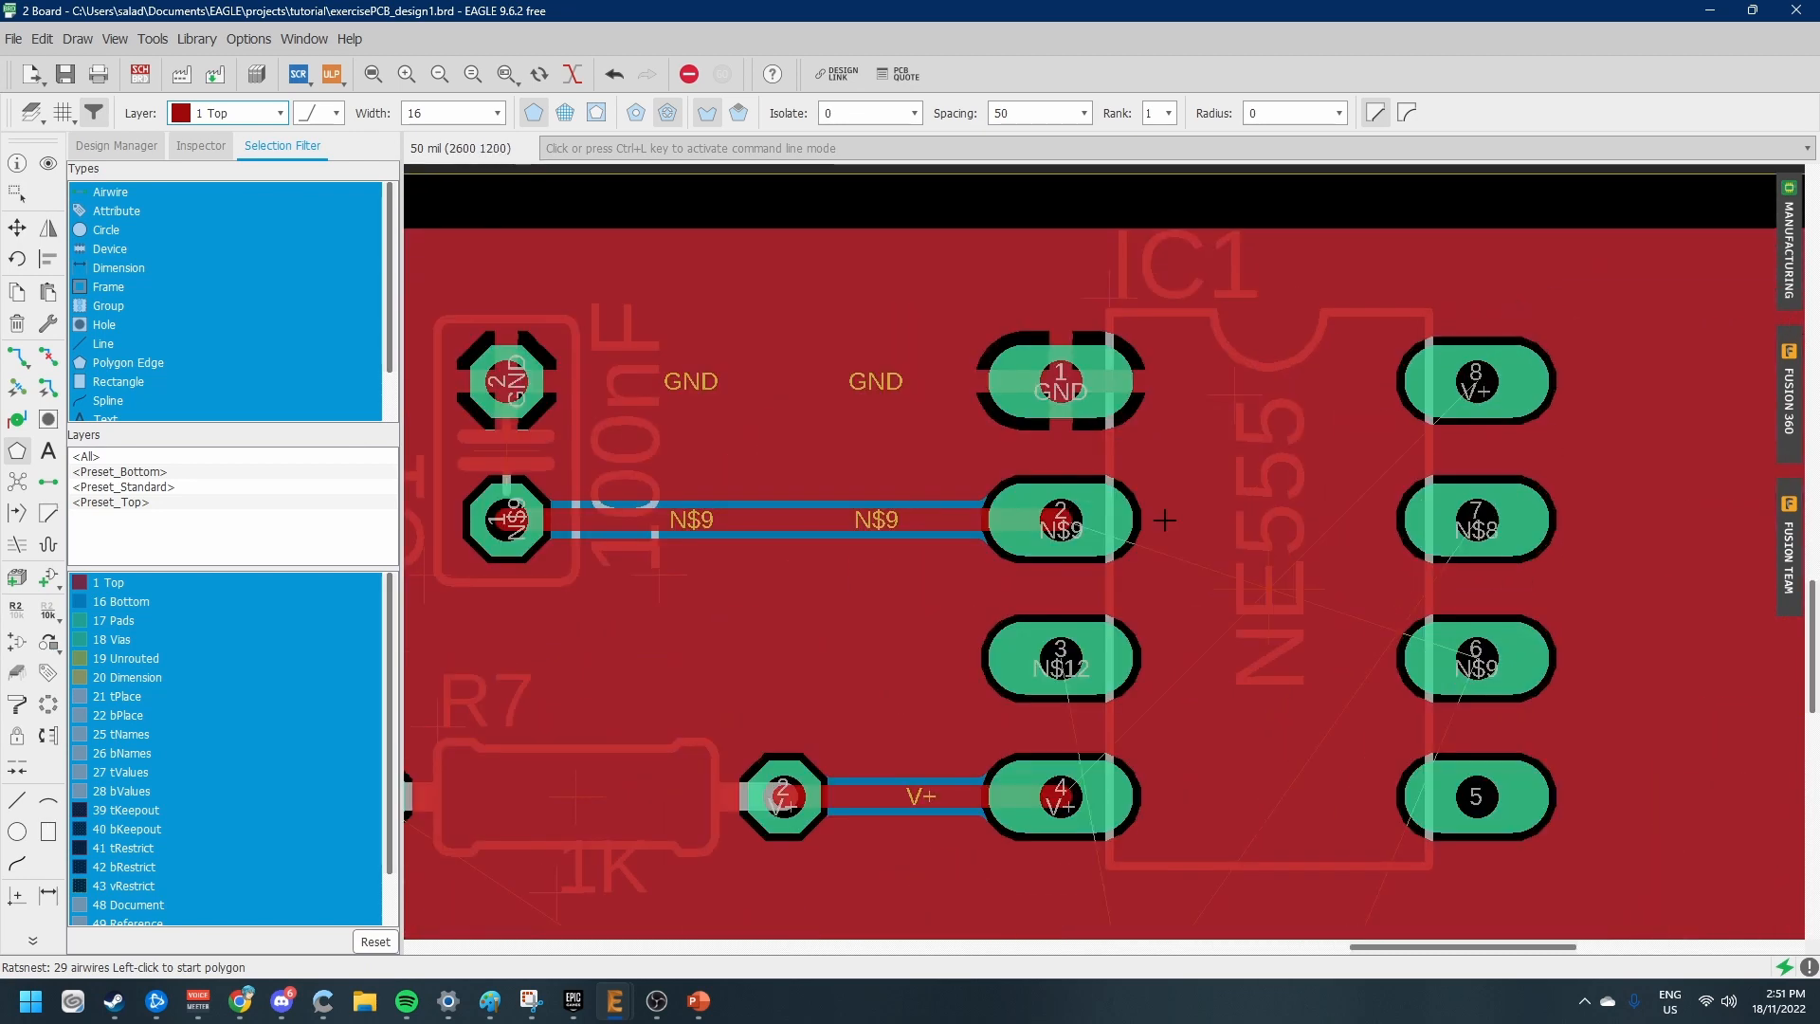
scroll(1031, 530, "down", 1)
scroll(688, 517, "up", 1)
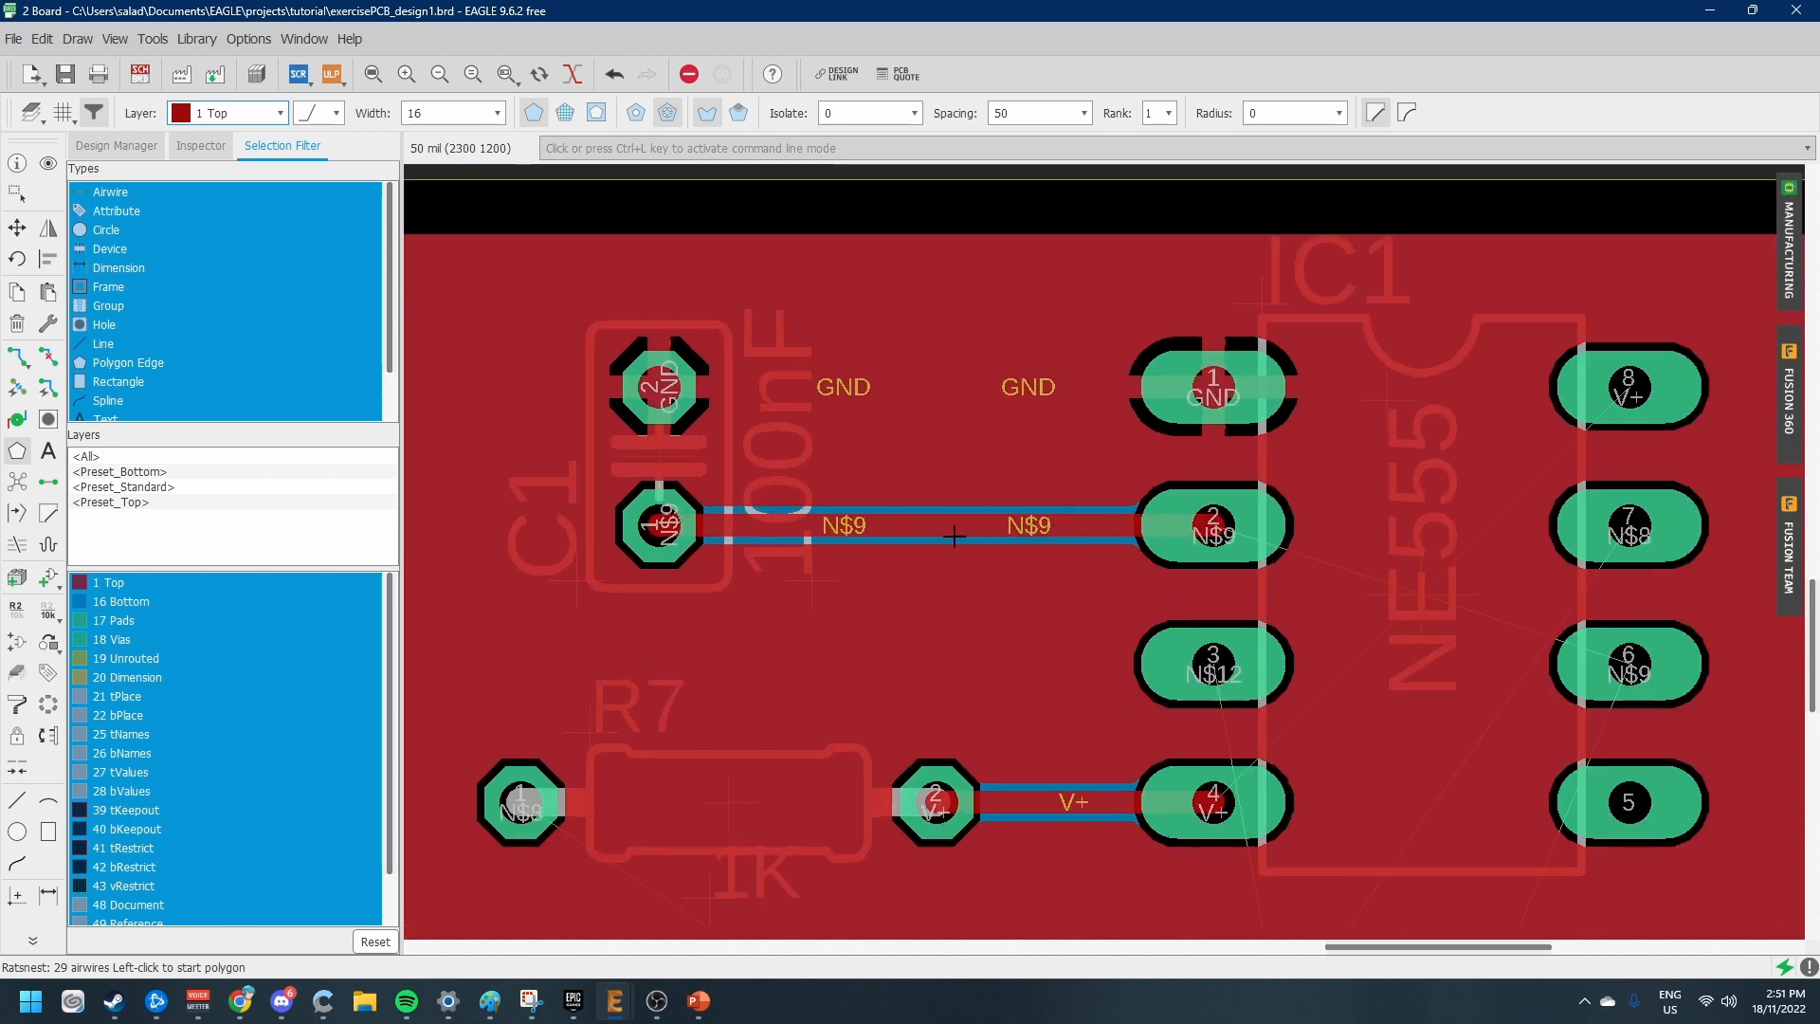
scroll(901, 535, "up", 1)
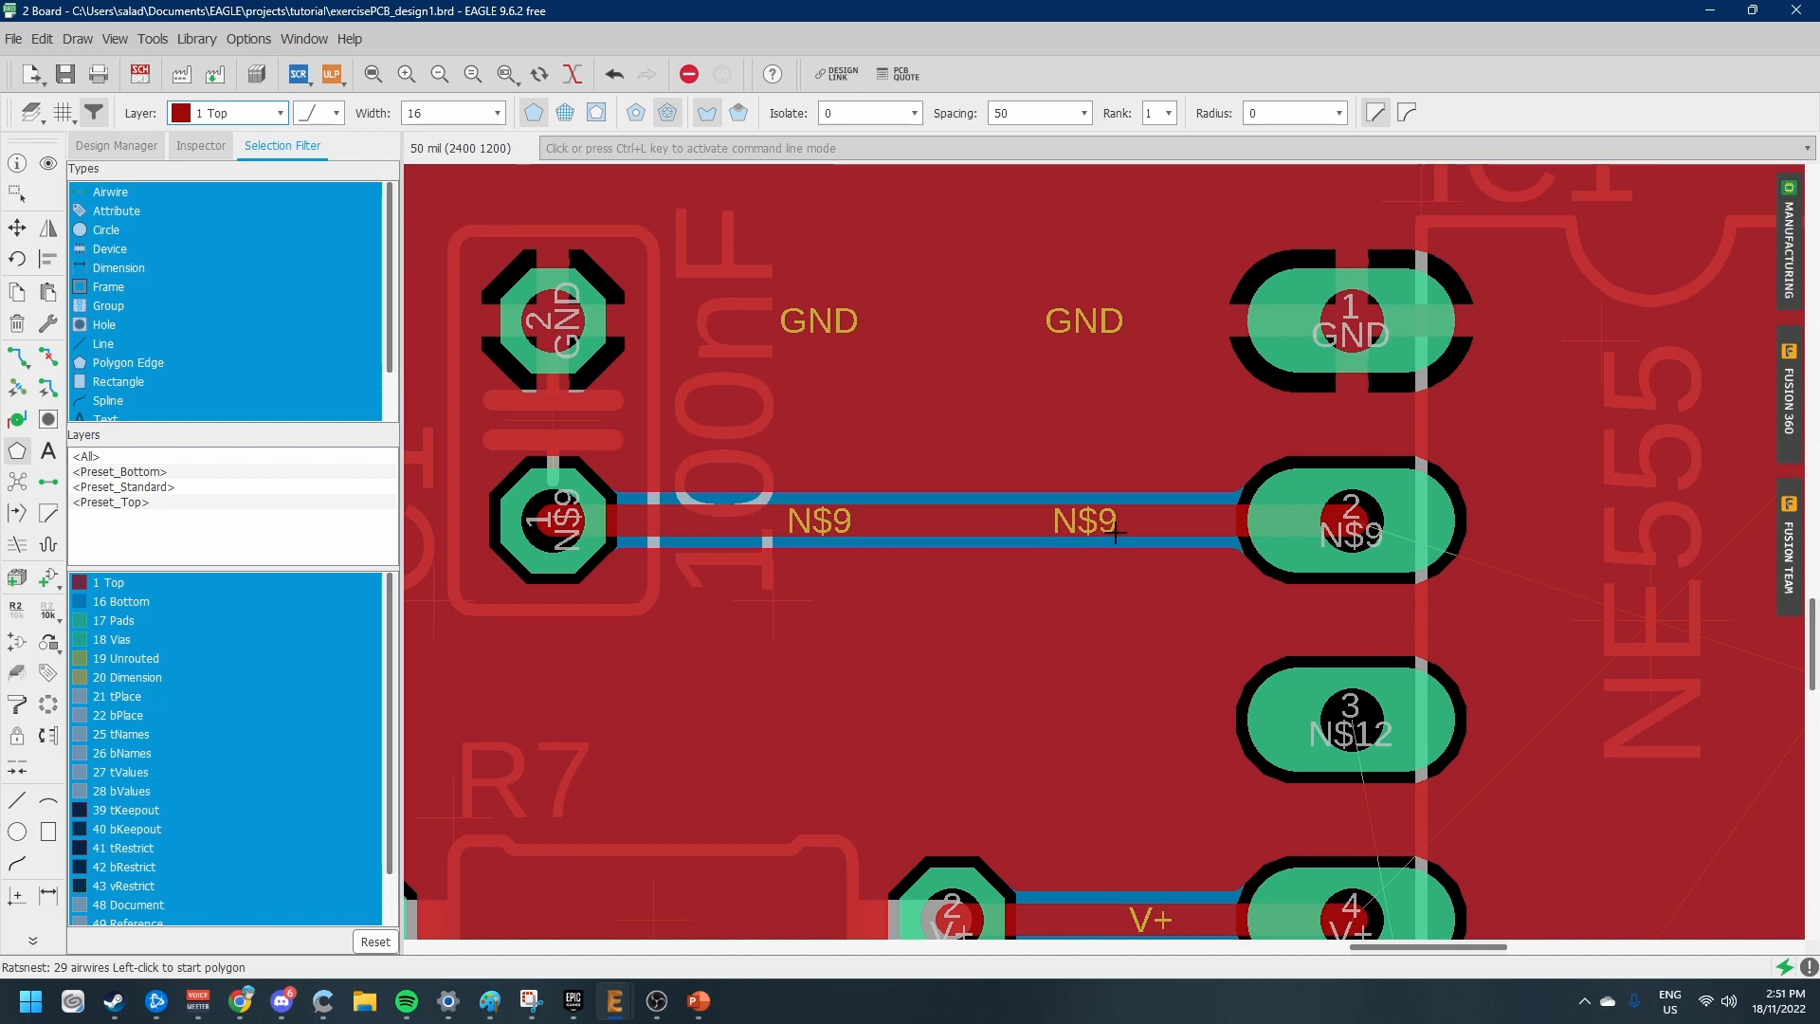
scroll(936, 567, "down", 1)
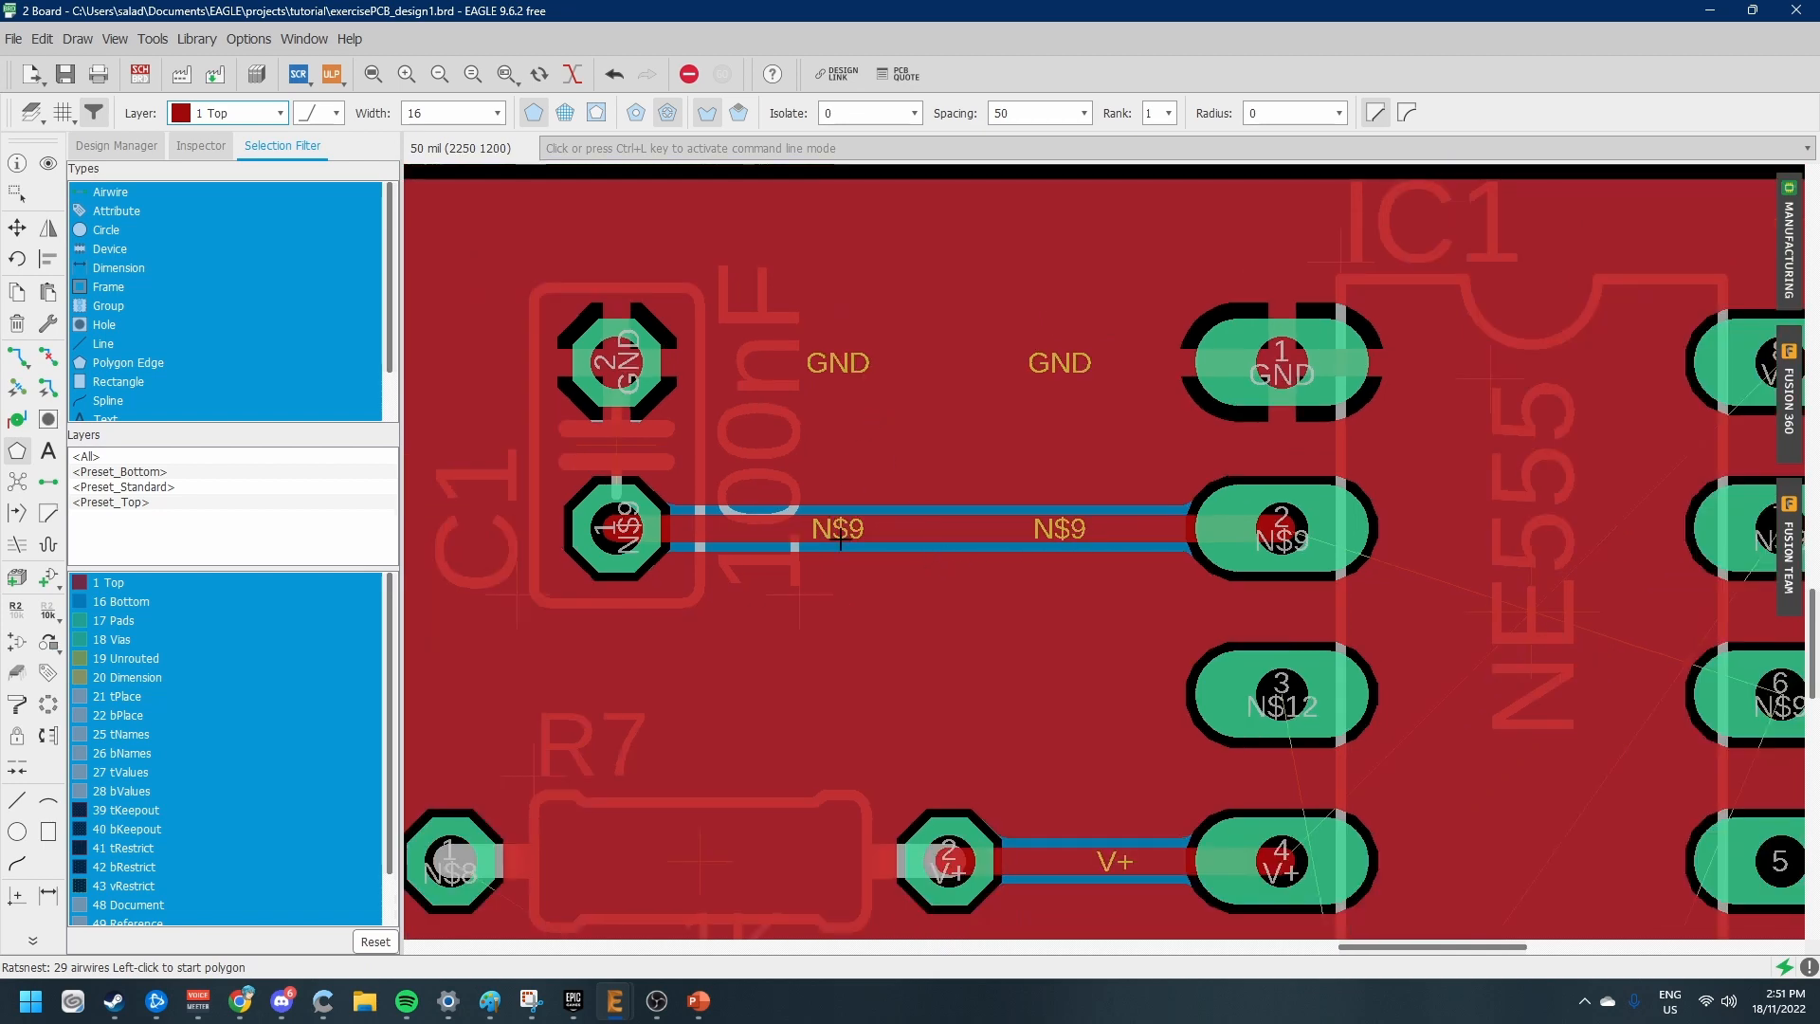
scroll(1094, 522, "down", 2)
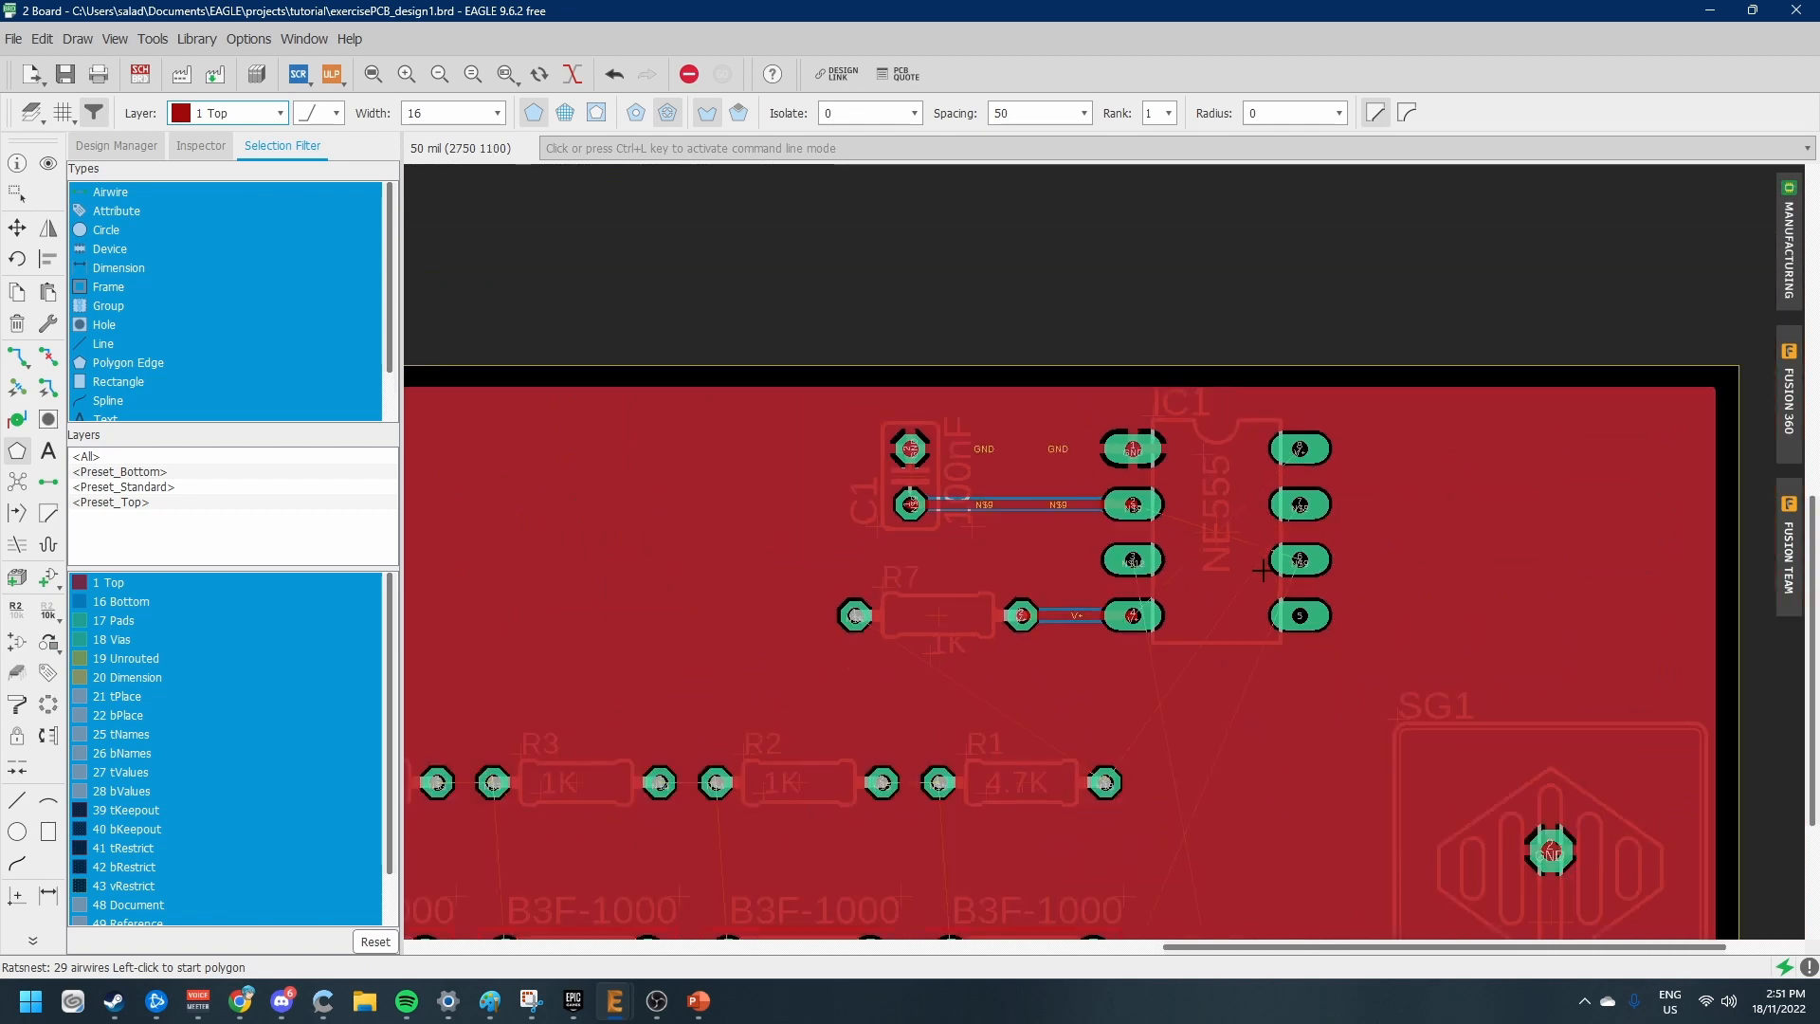
scroll(1224, 630, "down", 1)
scroll(1164, 731, "down", 1)
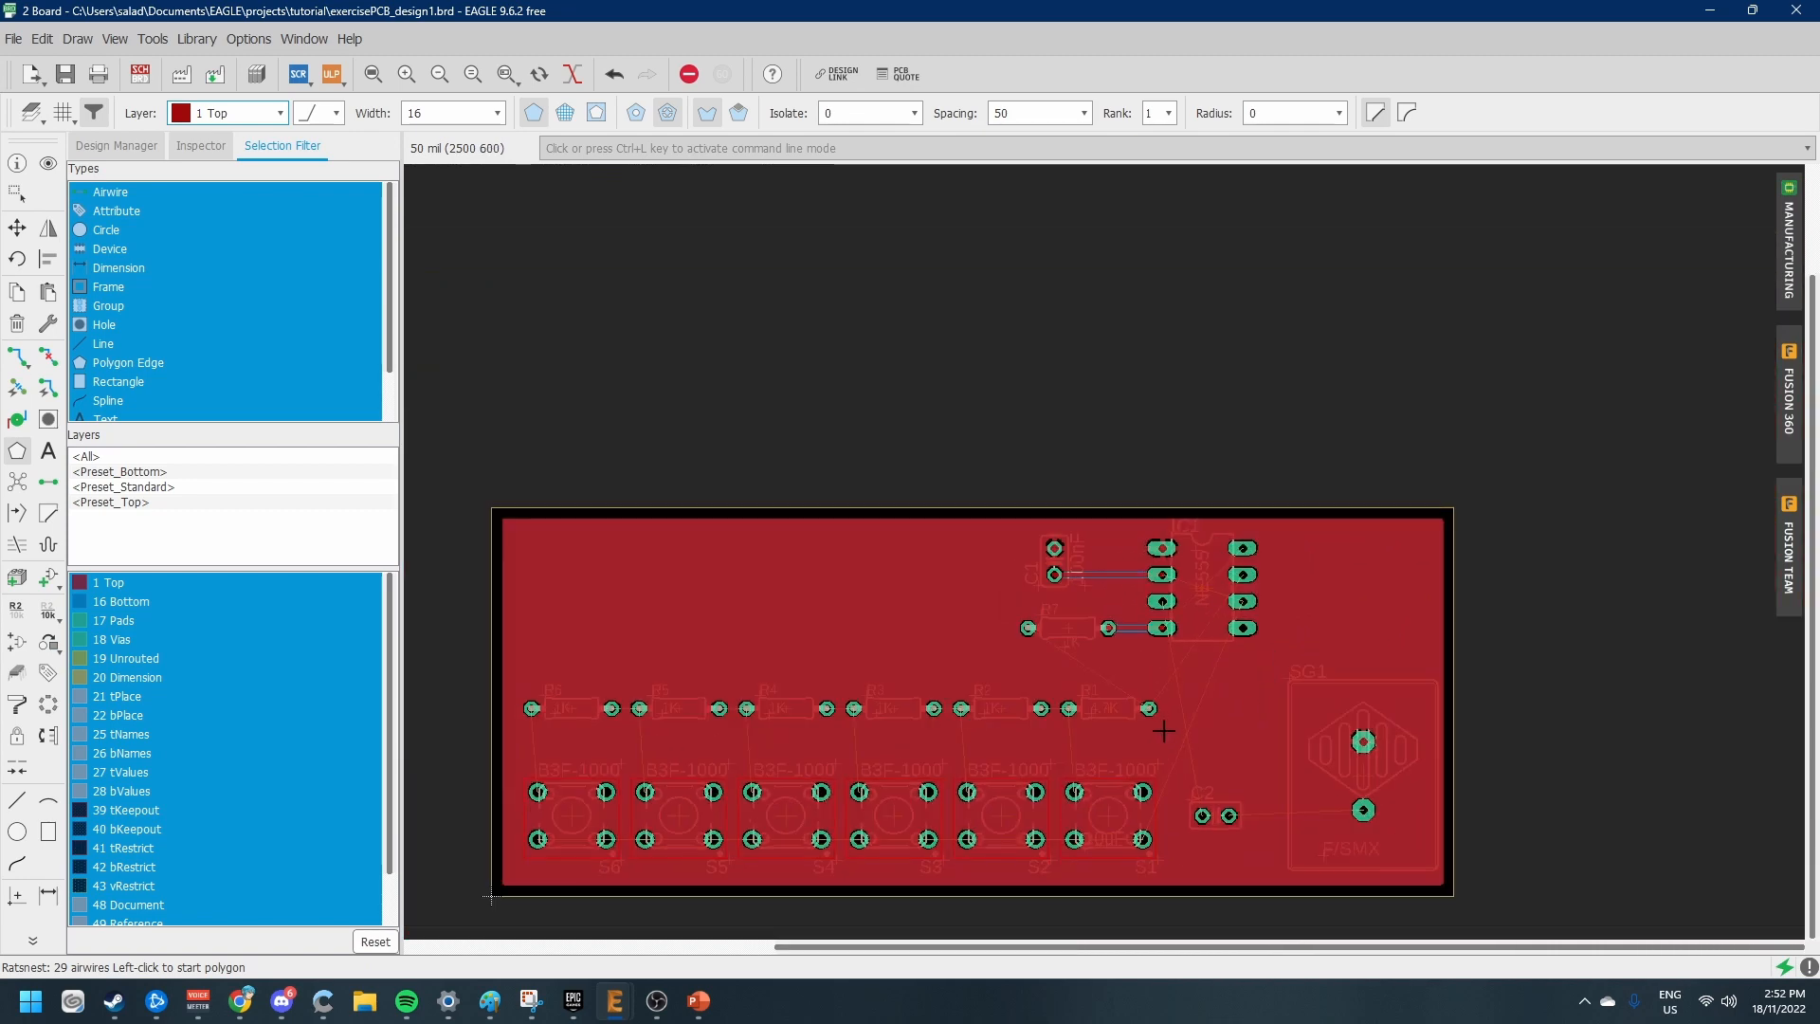
scroll(1164, 731, "up", 1)
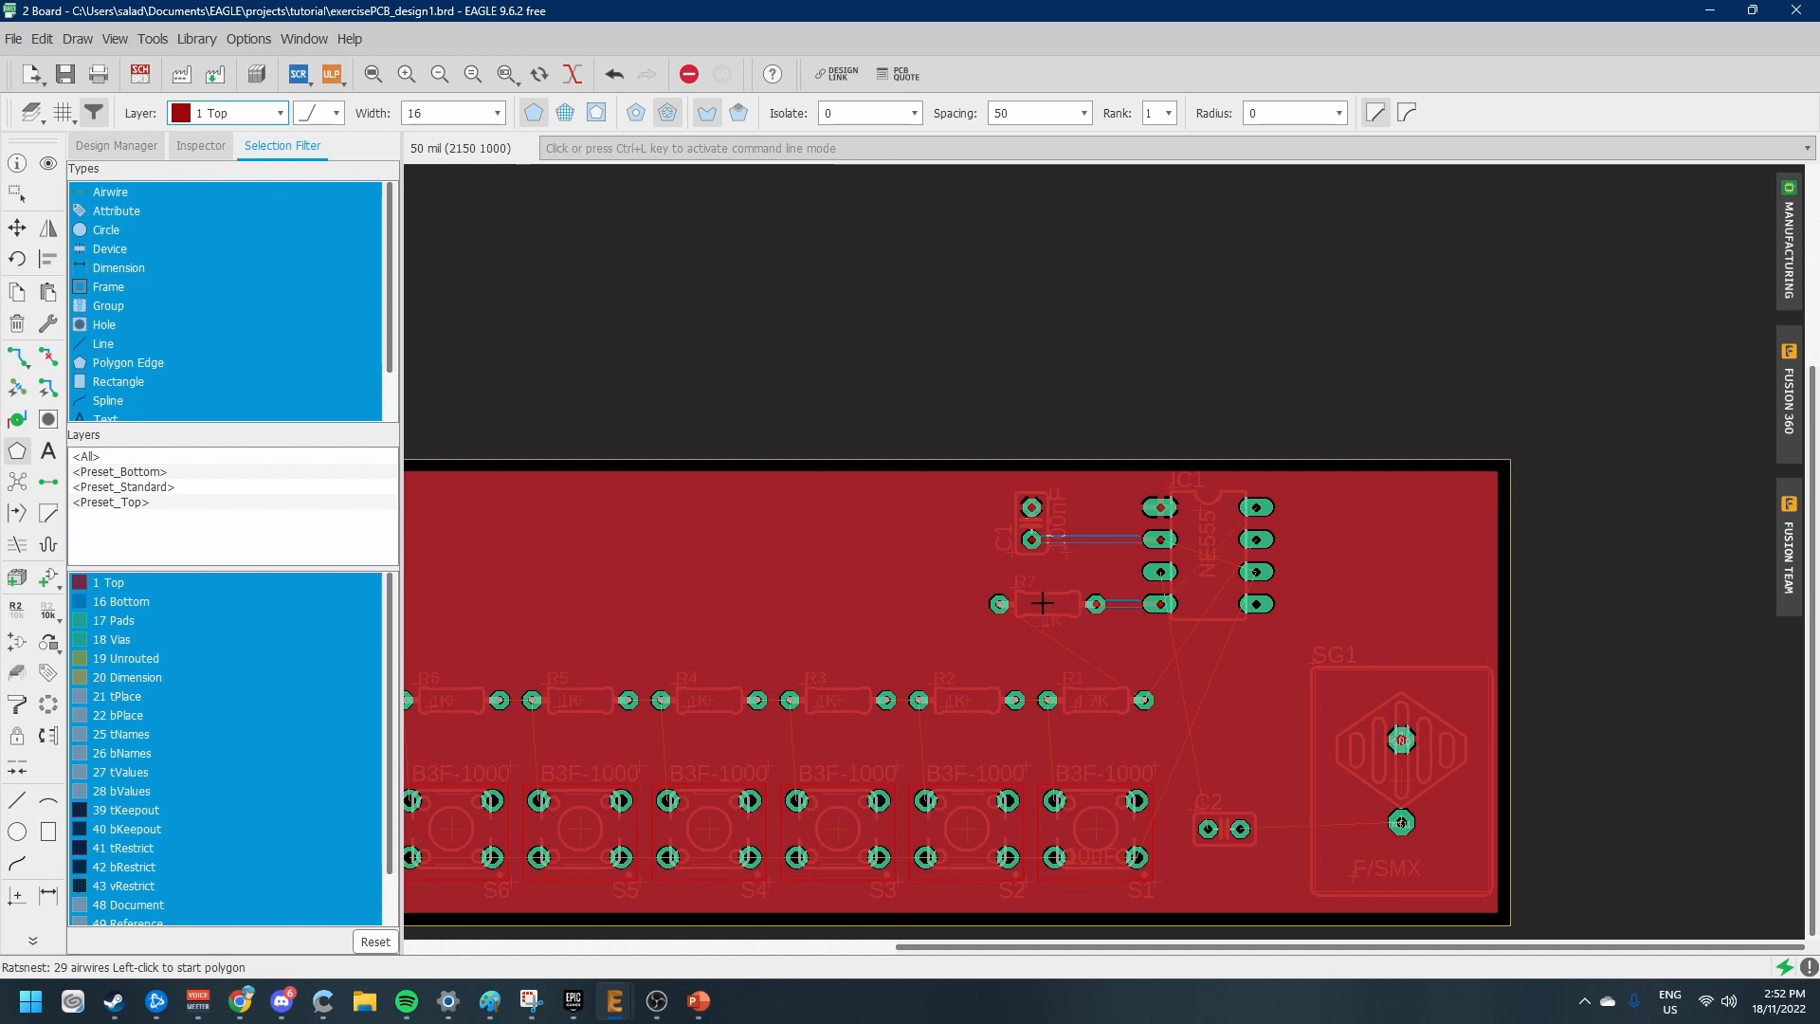
scroll(1164, 621, "up", 1)
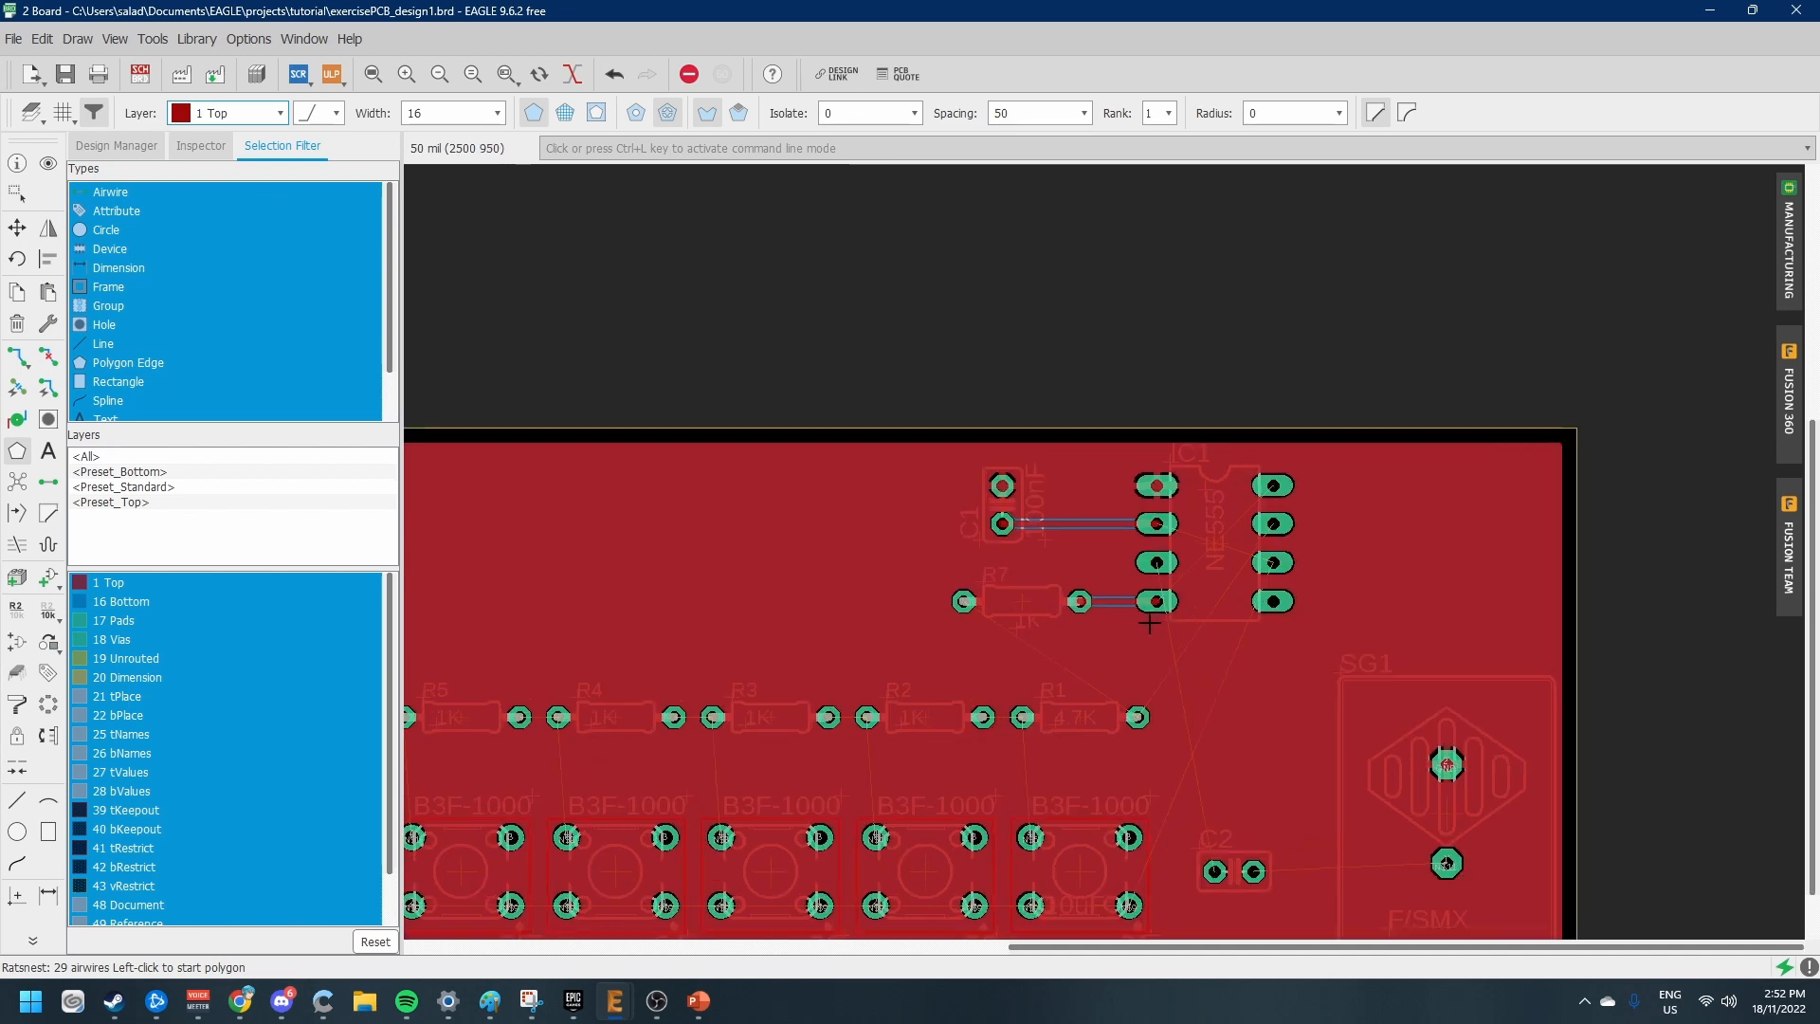
scroll(1061, 724, "down", 3)
scroll(935, 773, "up", 2)
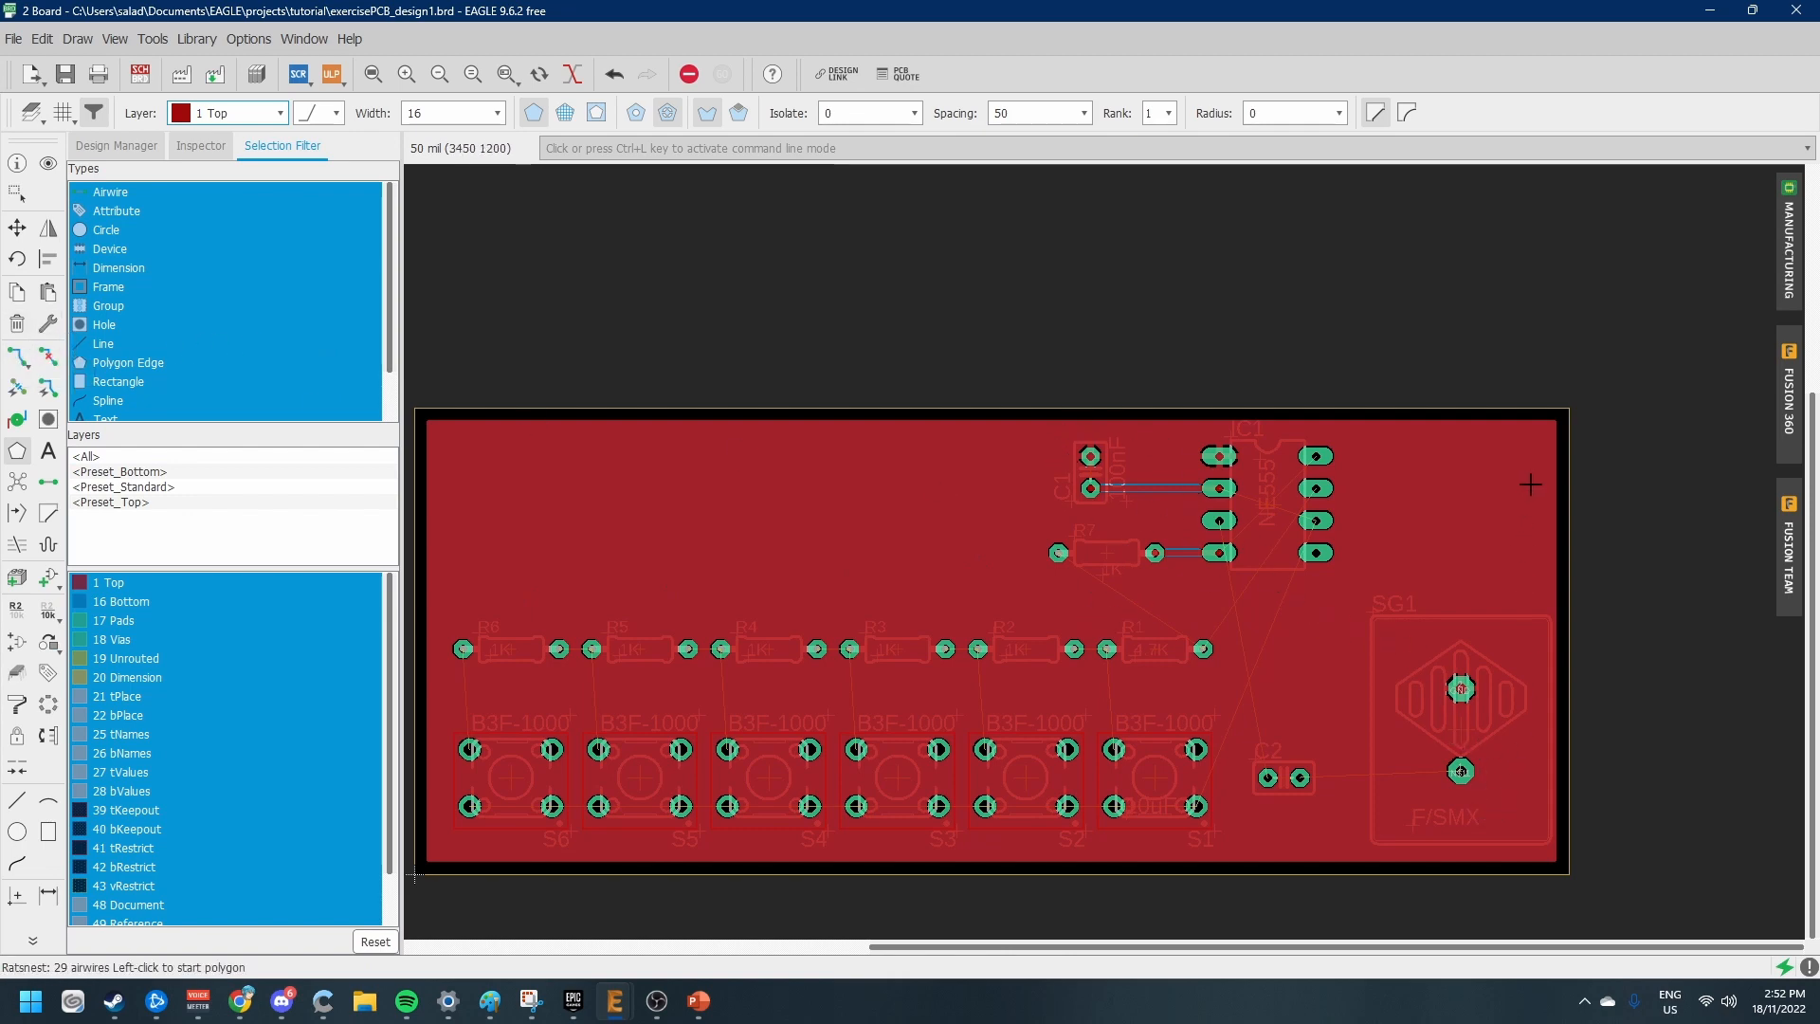
Open the Autorouter setup, keeping the 16 Bottom preferred direction on Auto and the maximum number of running threads at 16
left_click(45, 399)
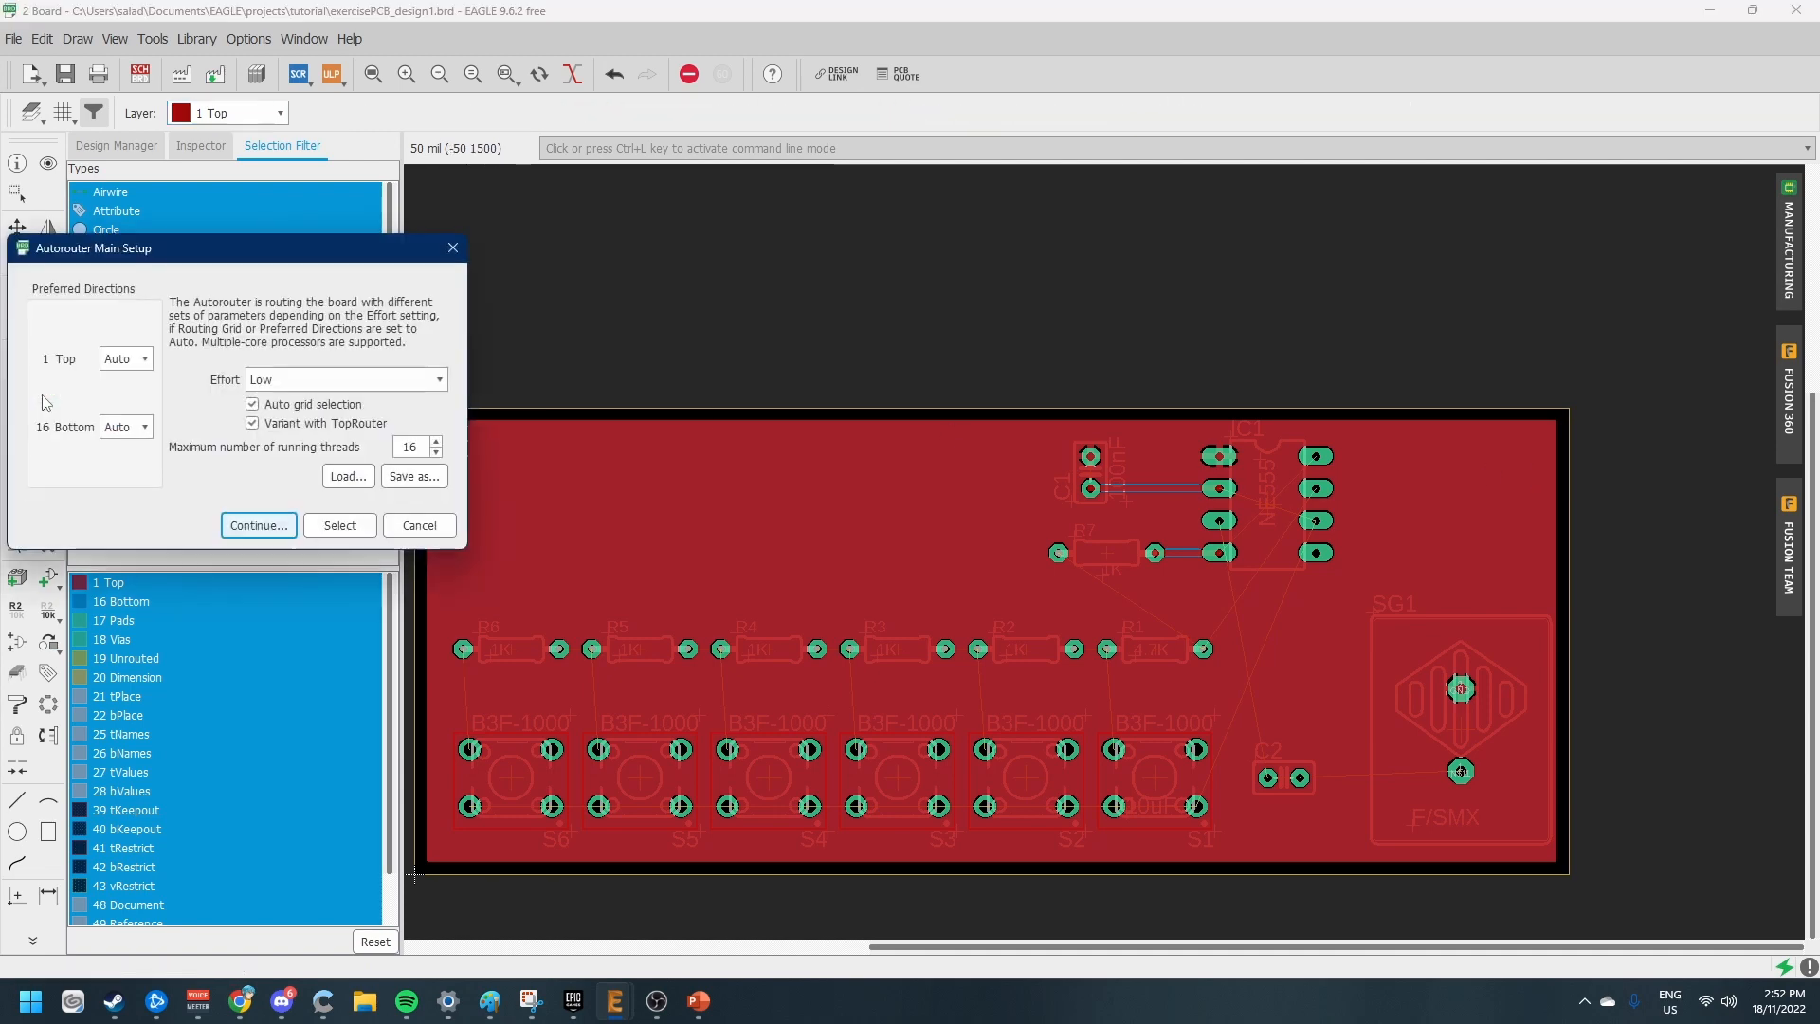
left_click_drag(228, 253, 812, 269)
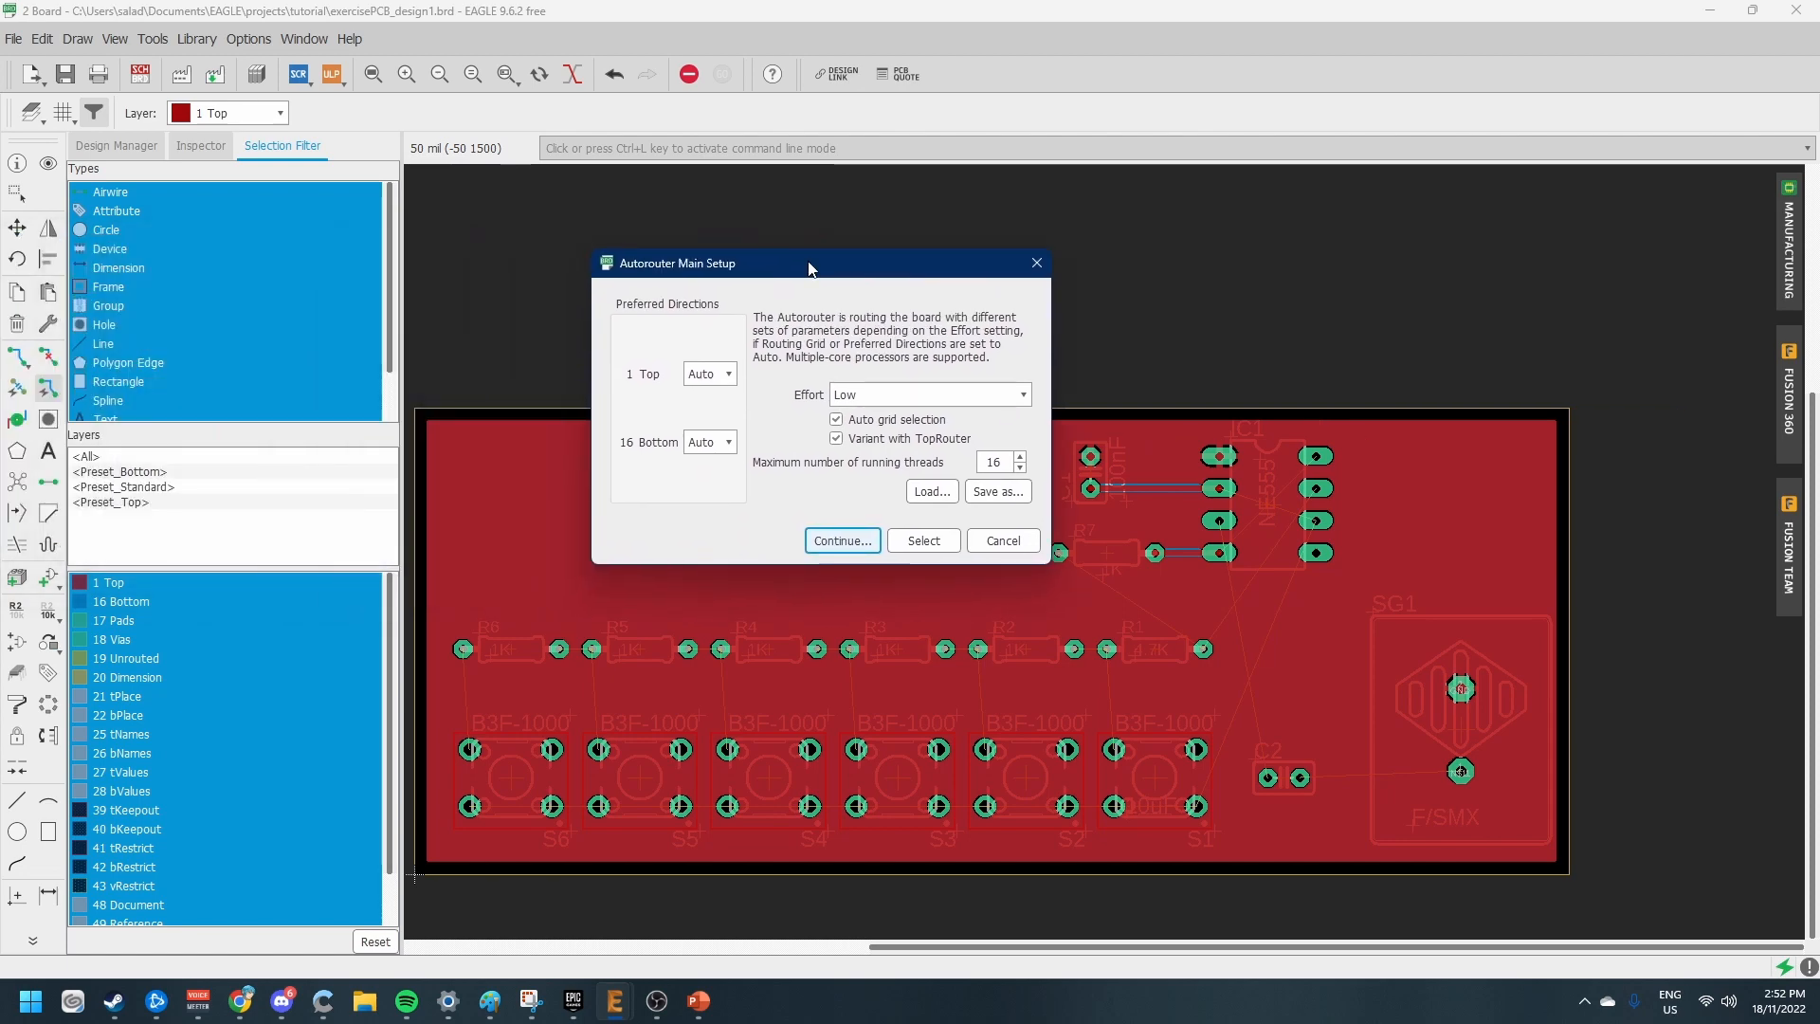
left_click(720, 455)
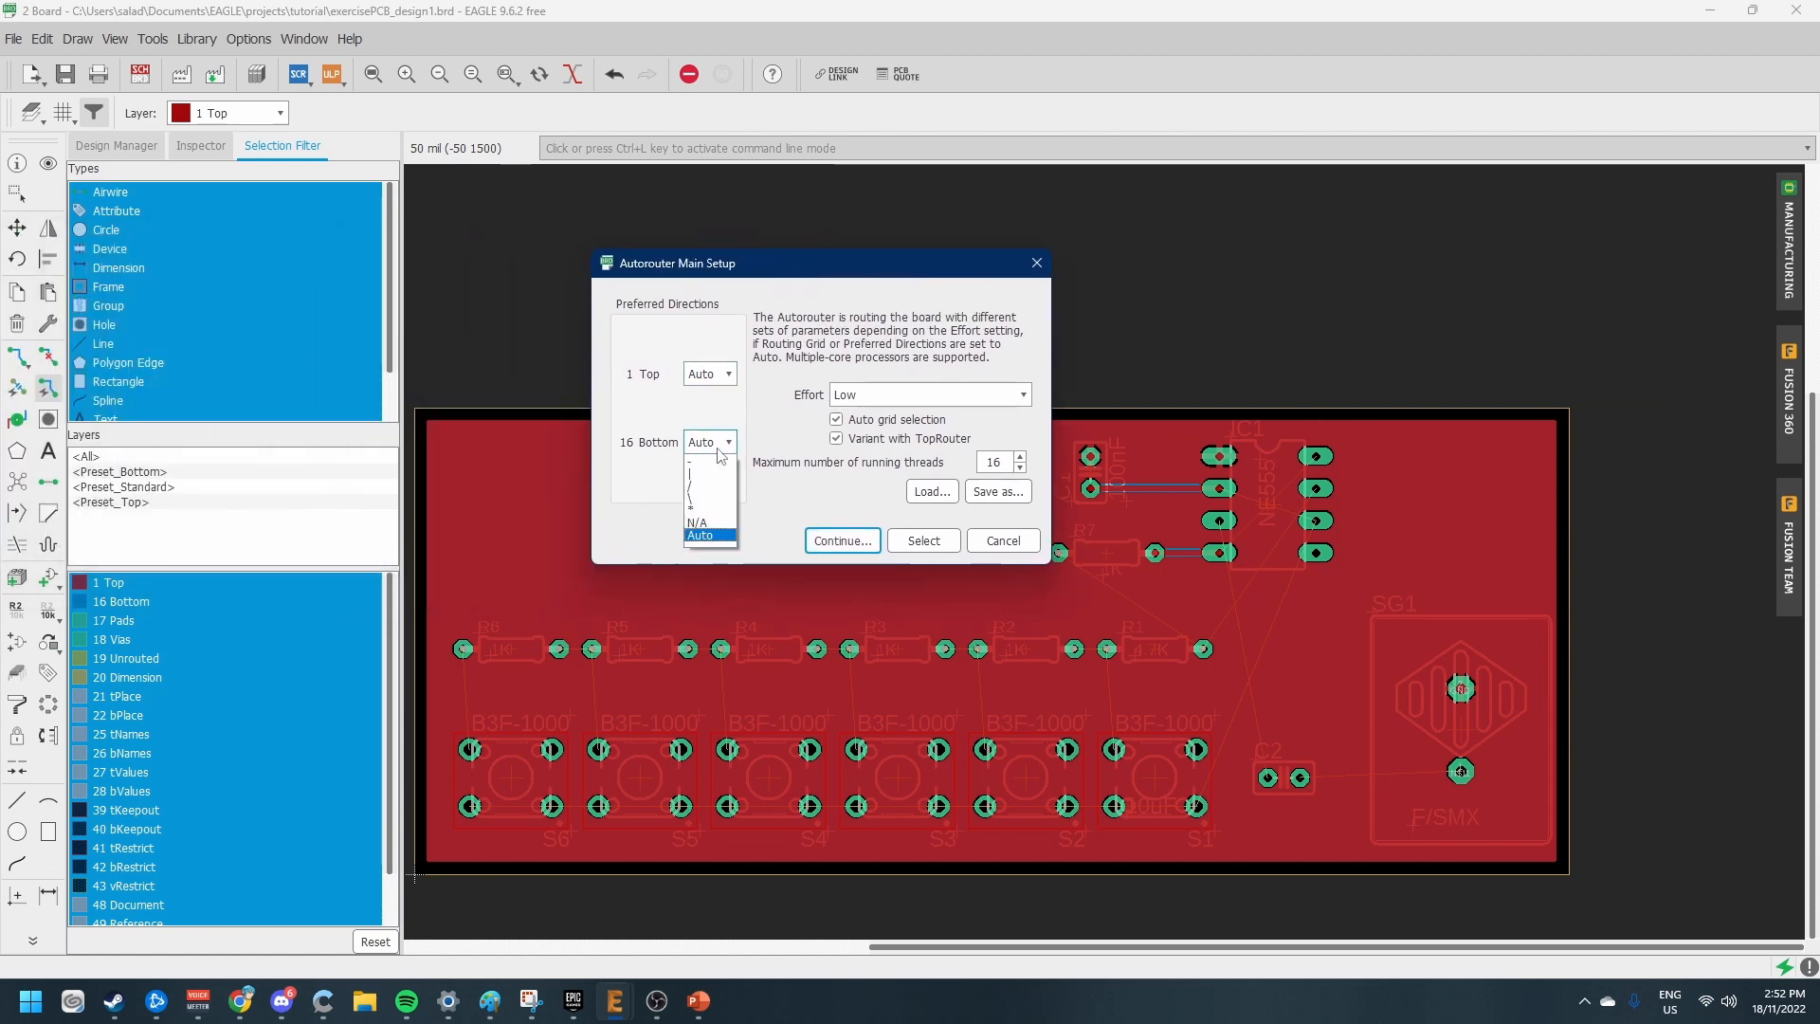
left_click(719, 452)
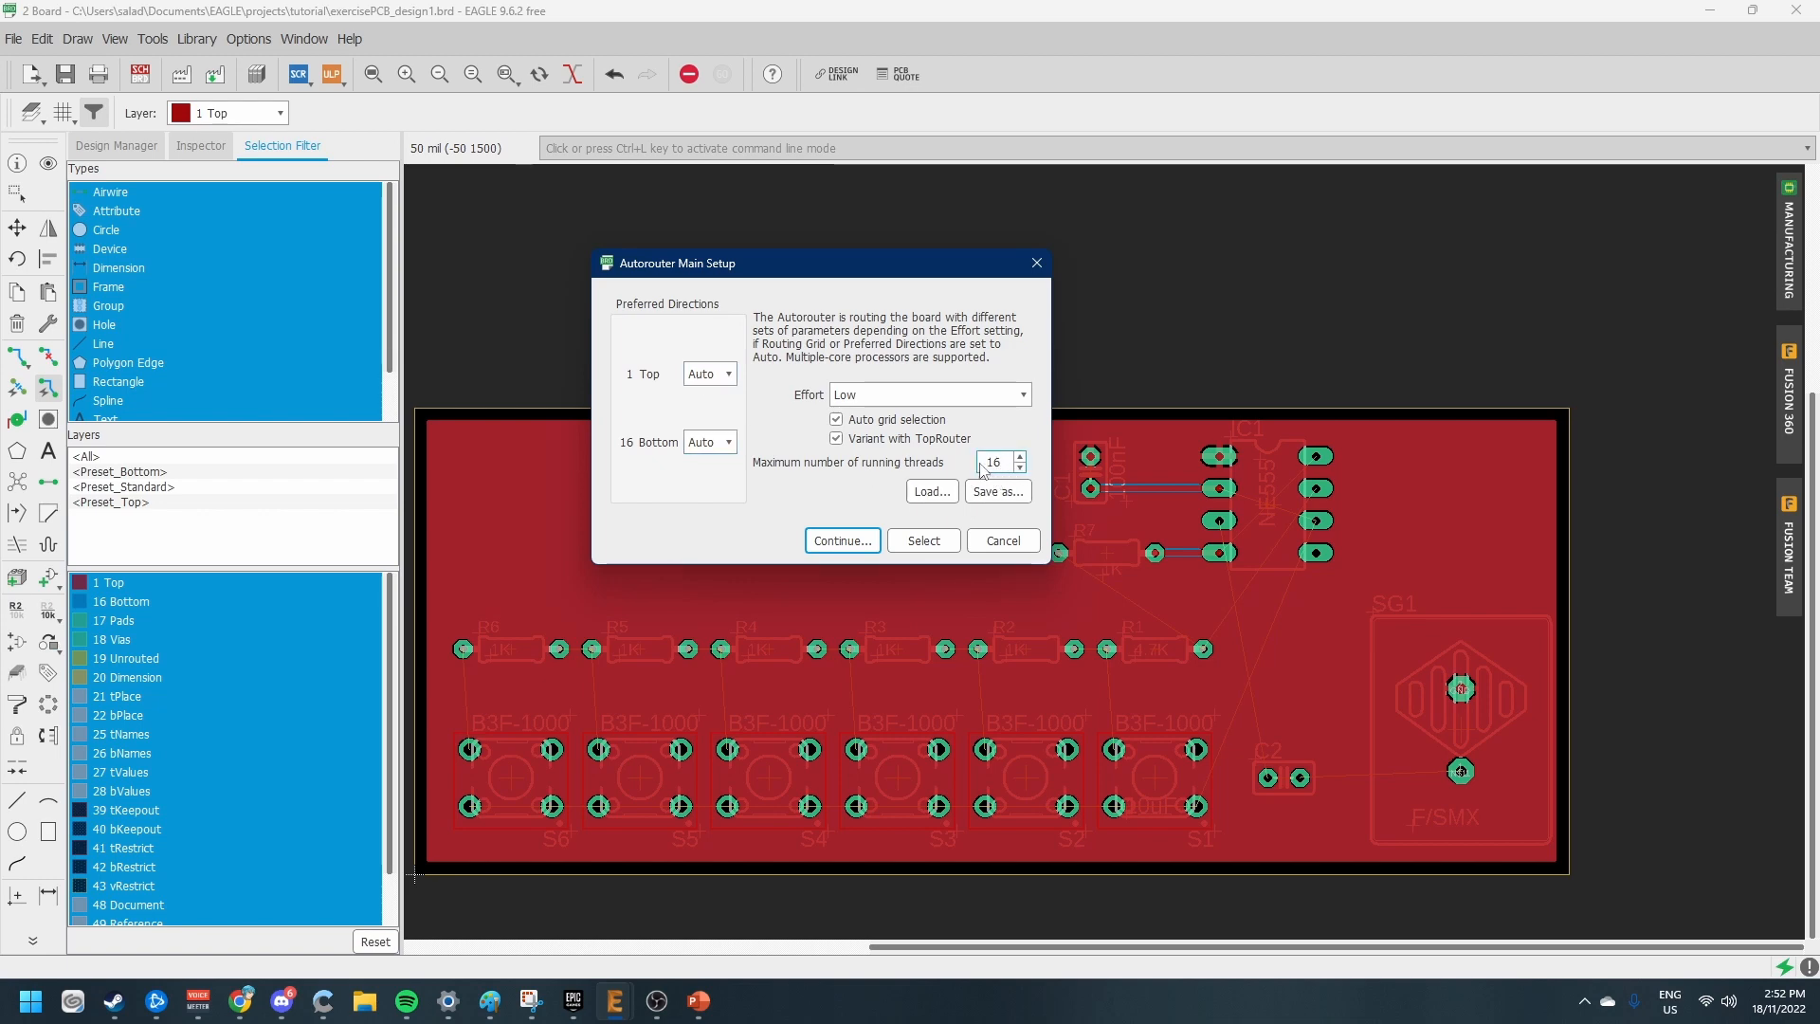
left_click_drag(996, 462, 1004, 463)
left_click(1017, 459)
Set the Autorouter effort to High and continue to the routing variants
left_click(934, 396)
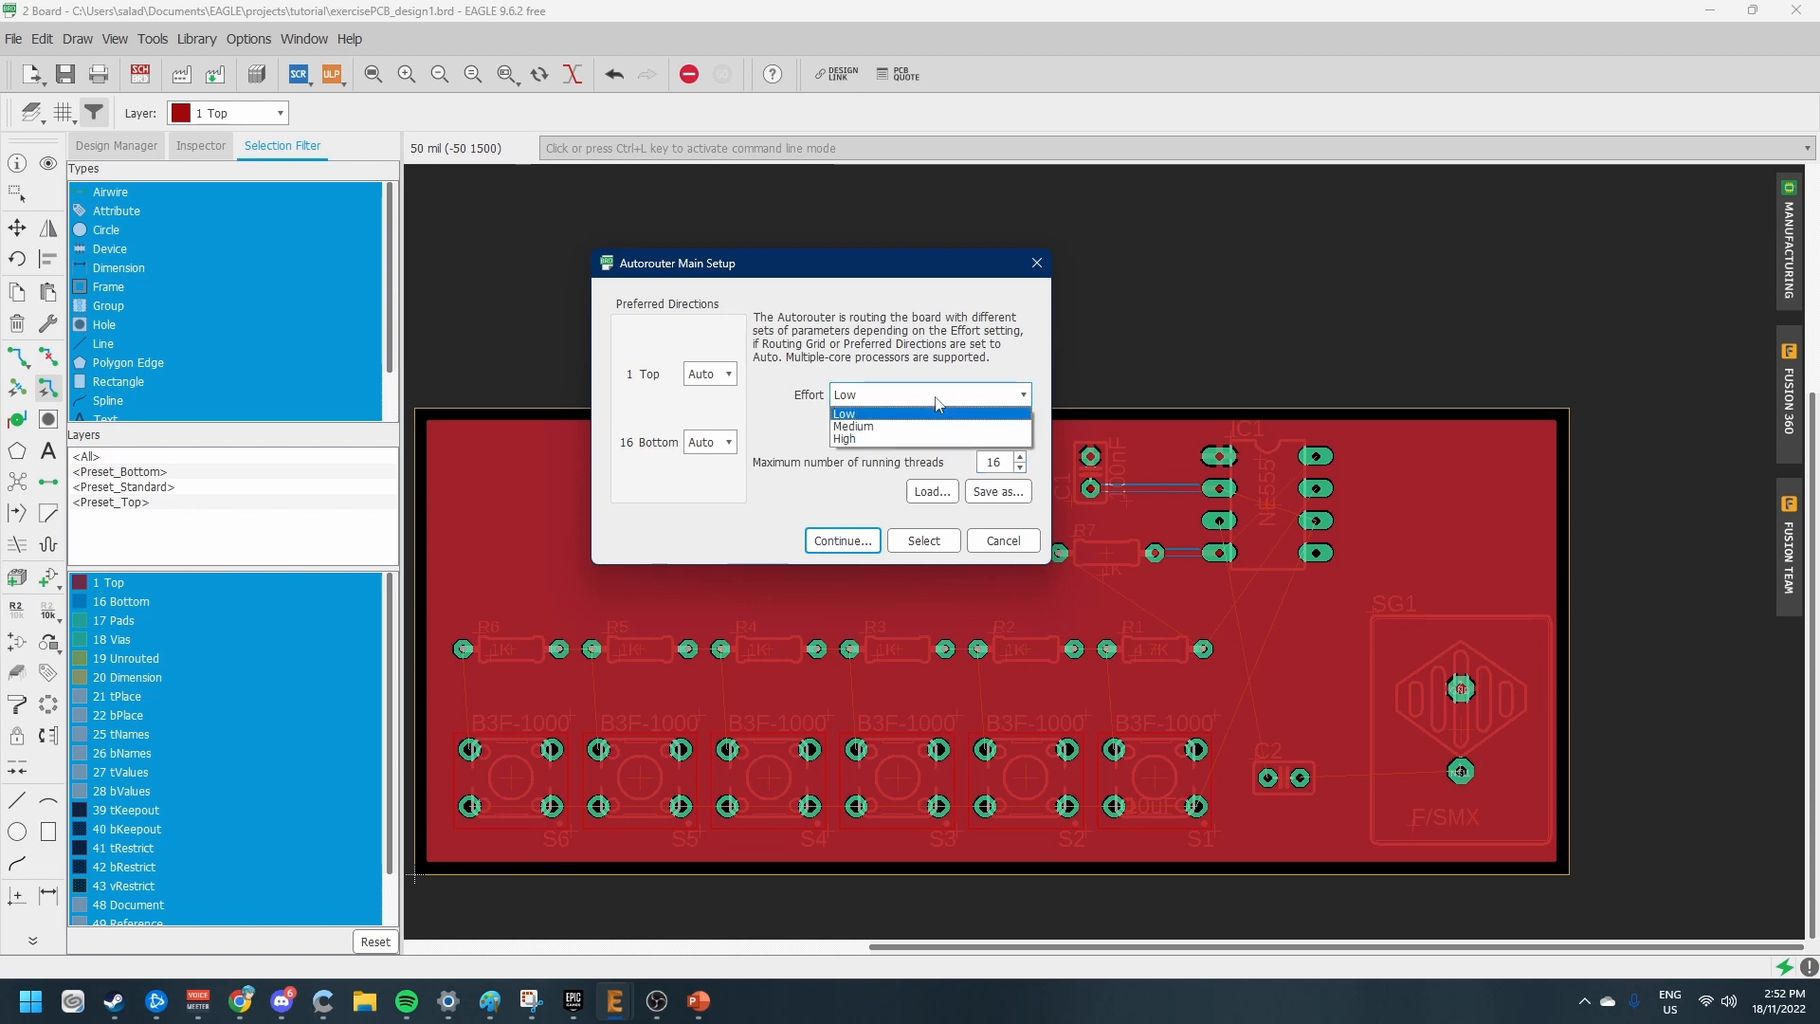
left_click(937, 402)
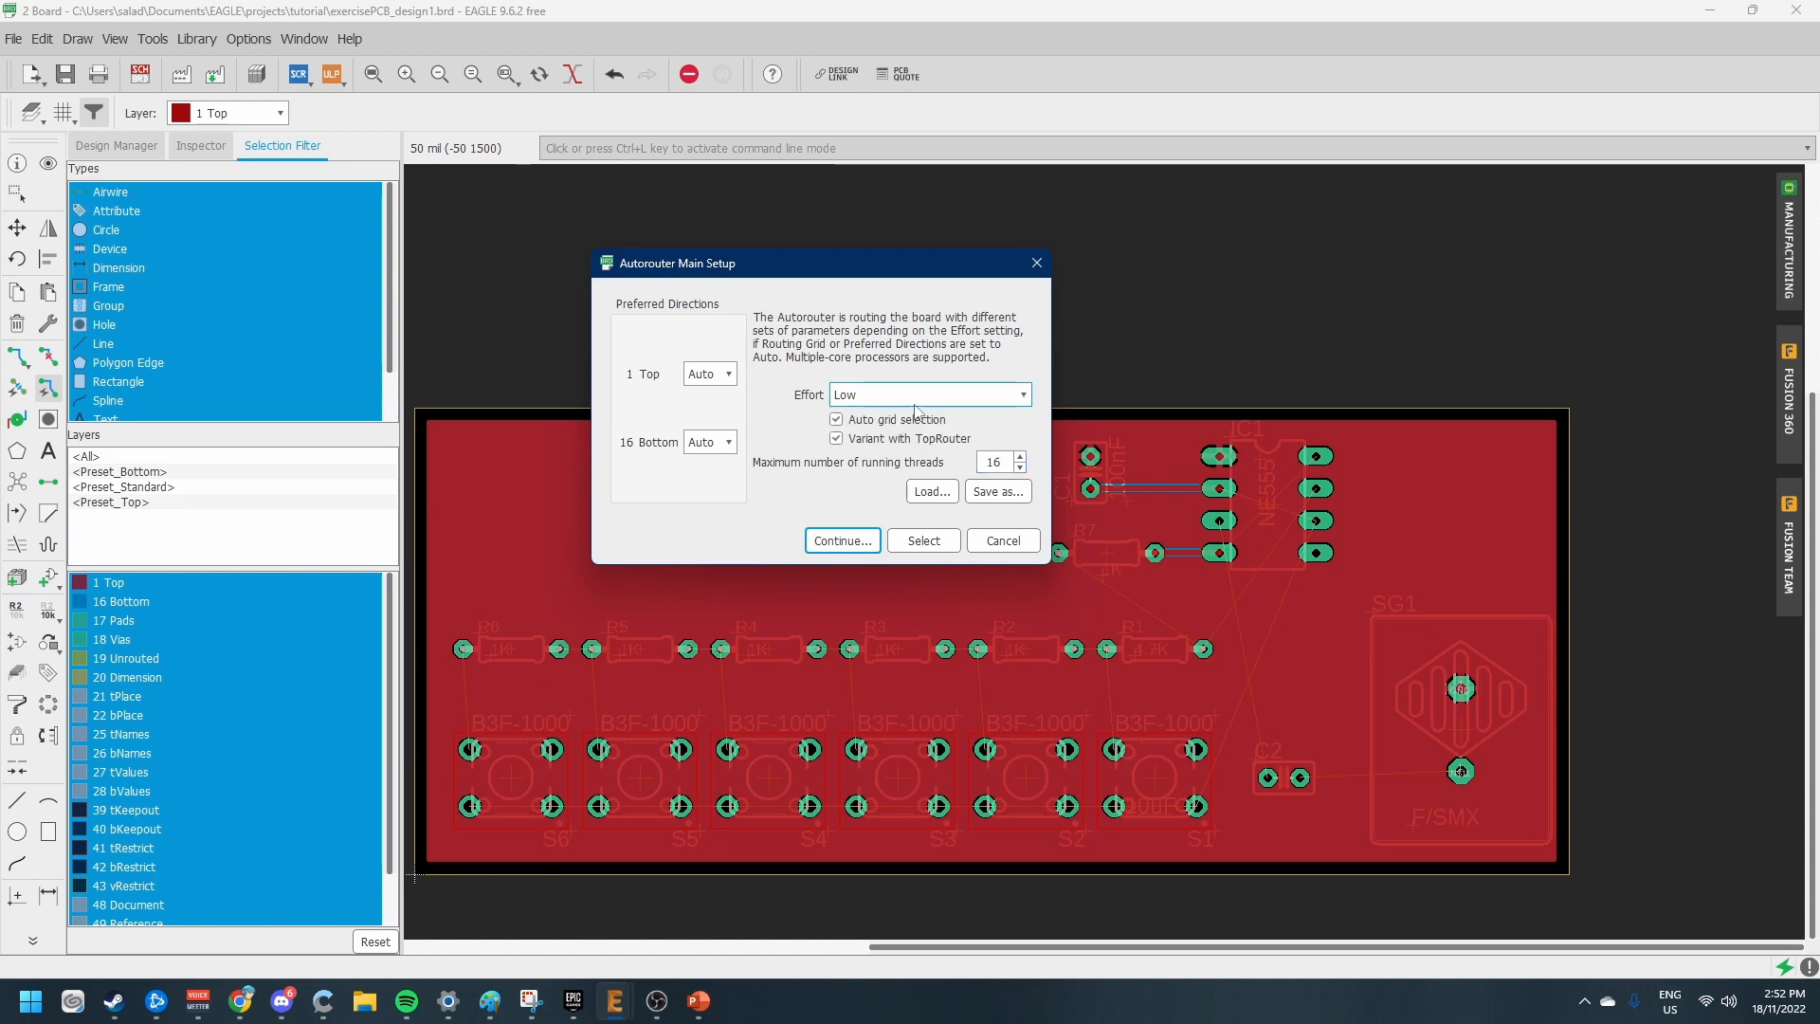
left_click(916, 403)
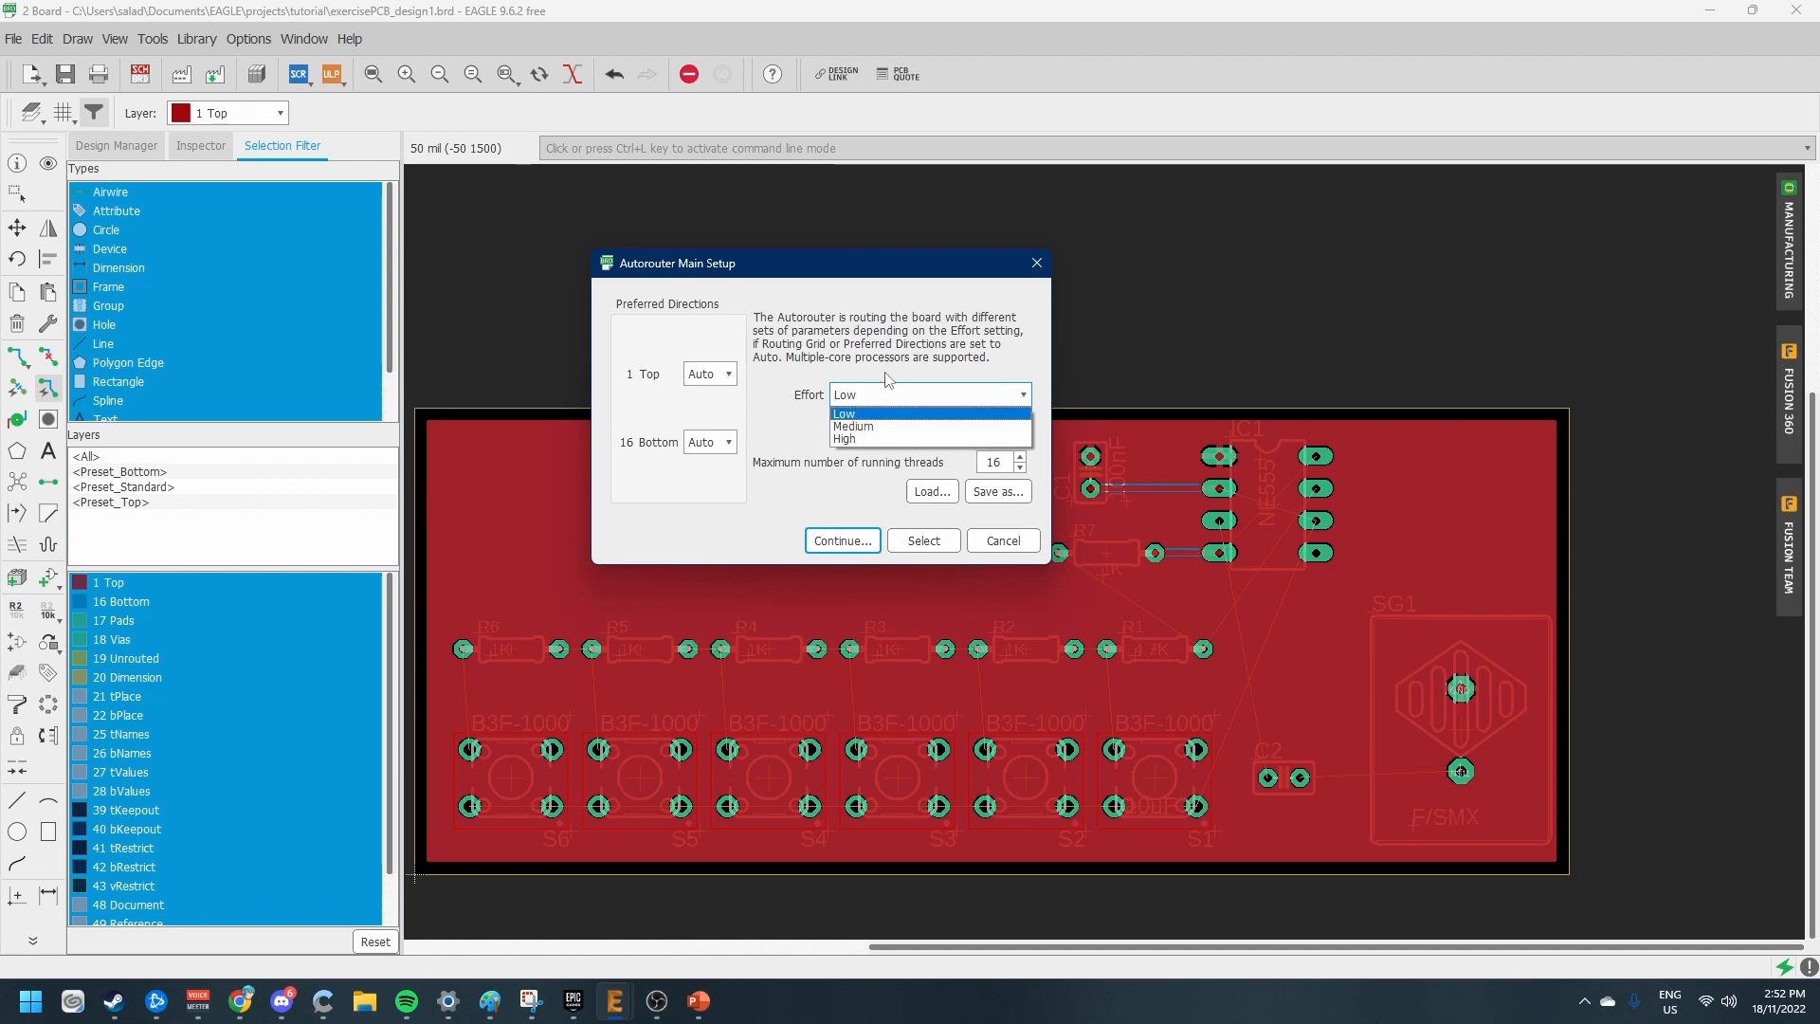
left_click(896, 414)
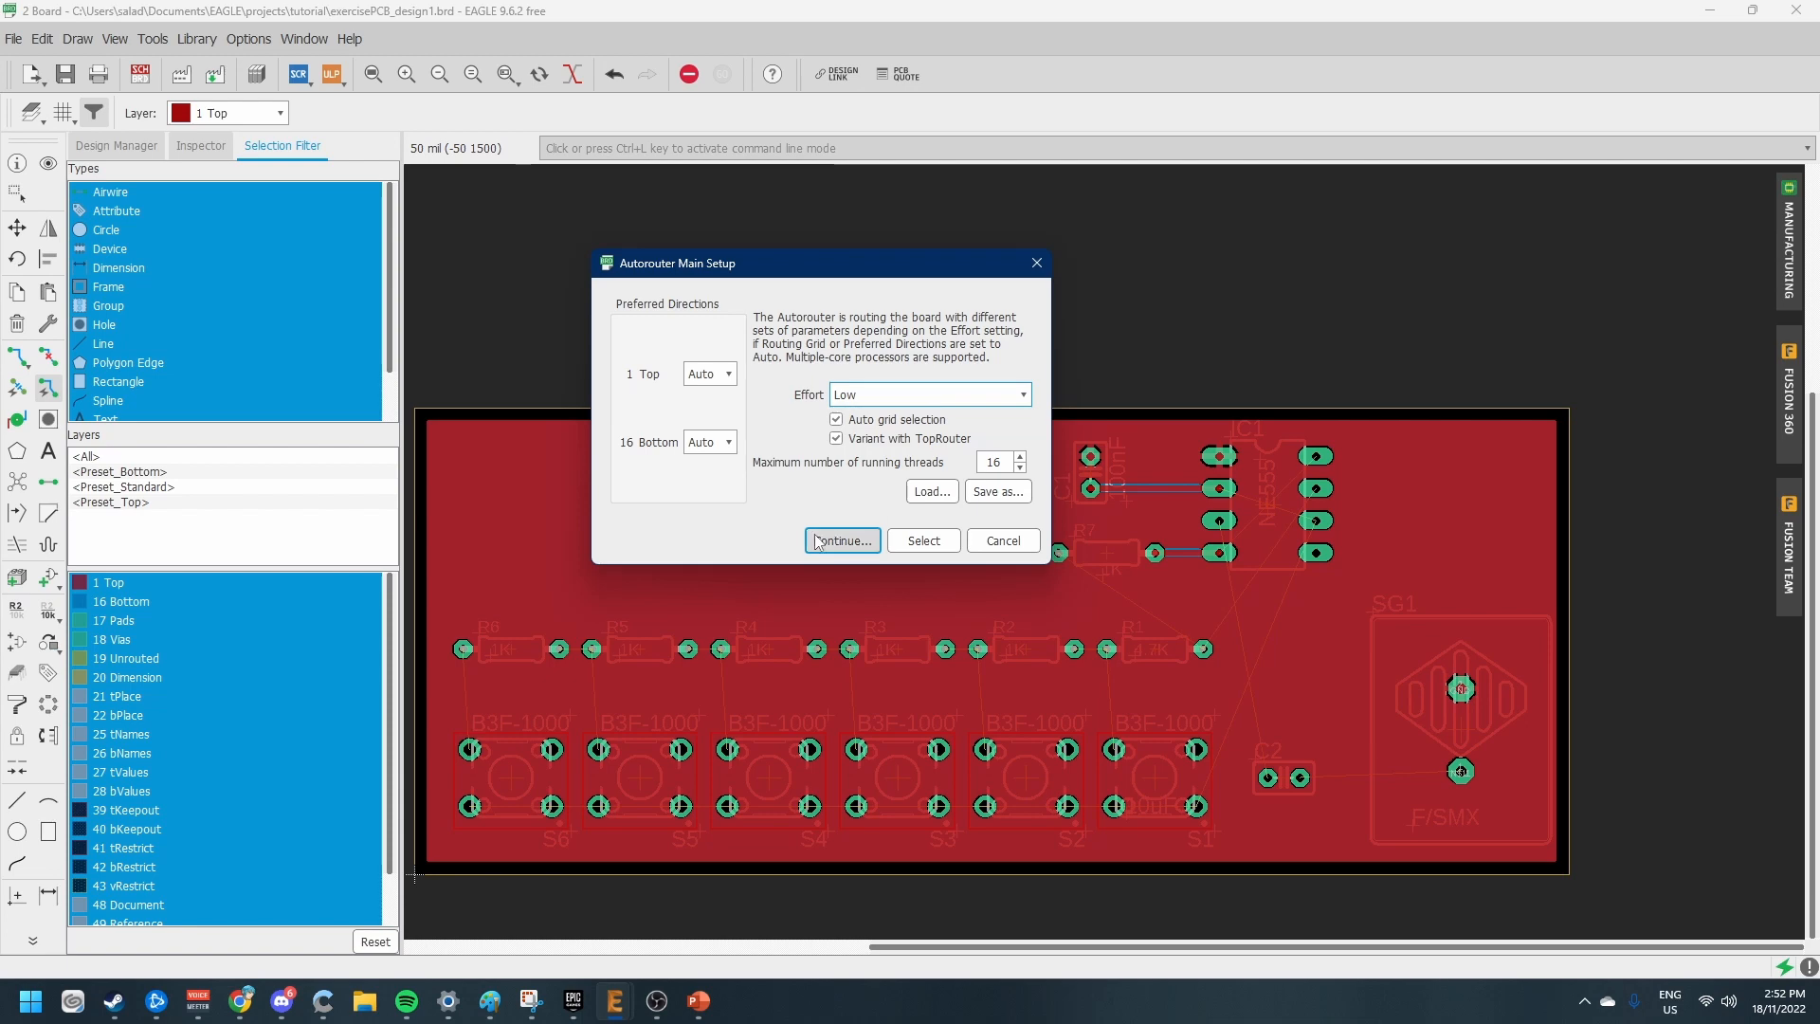
left_click(856, 394)
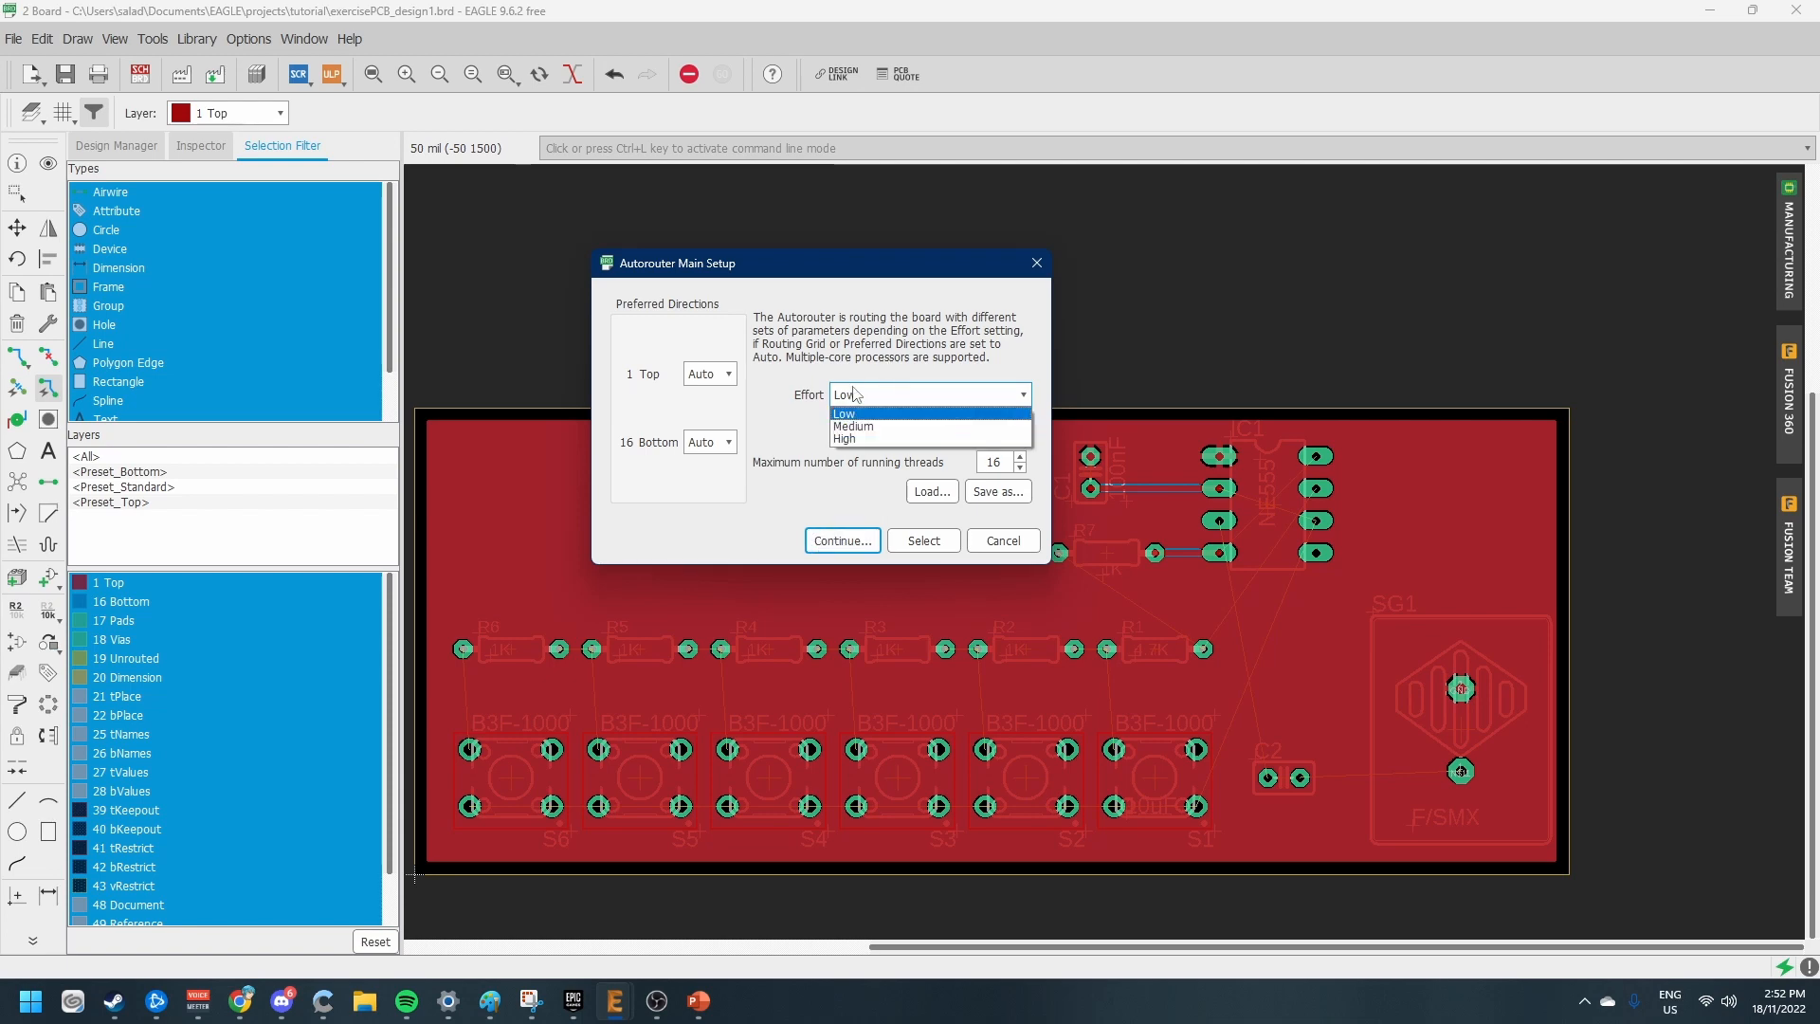
left_click(873, 439)
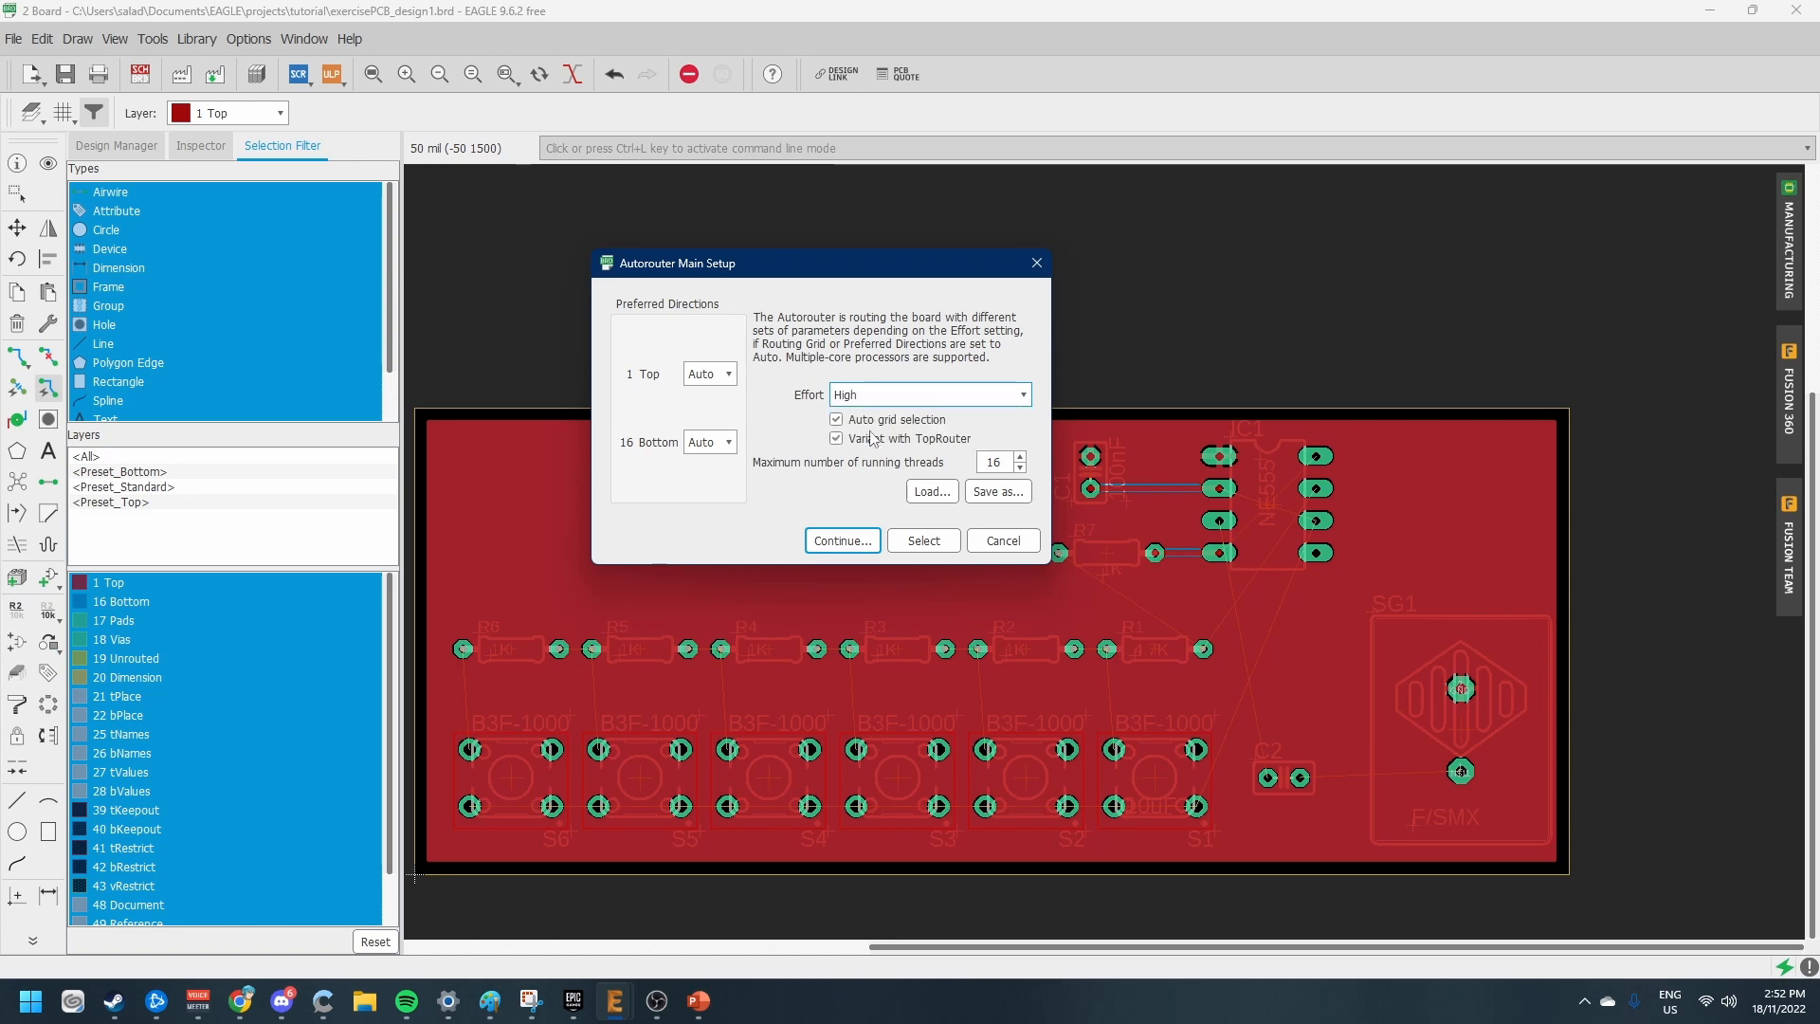
left_click(843, 541)
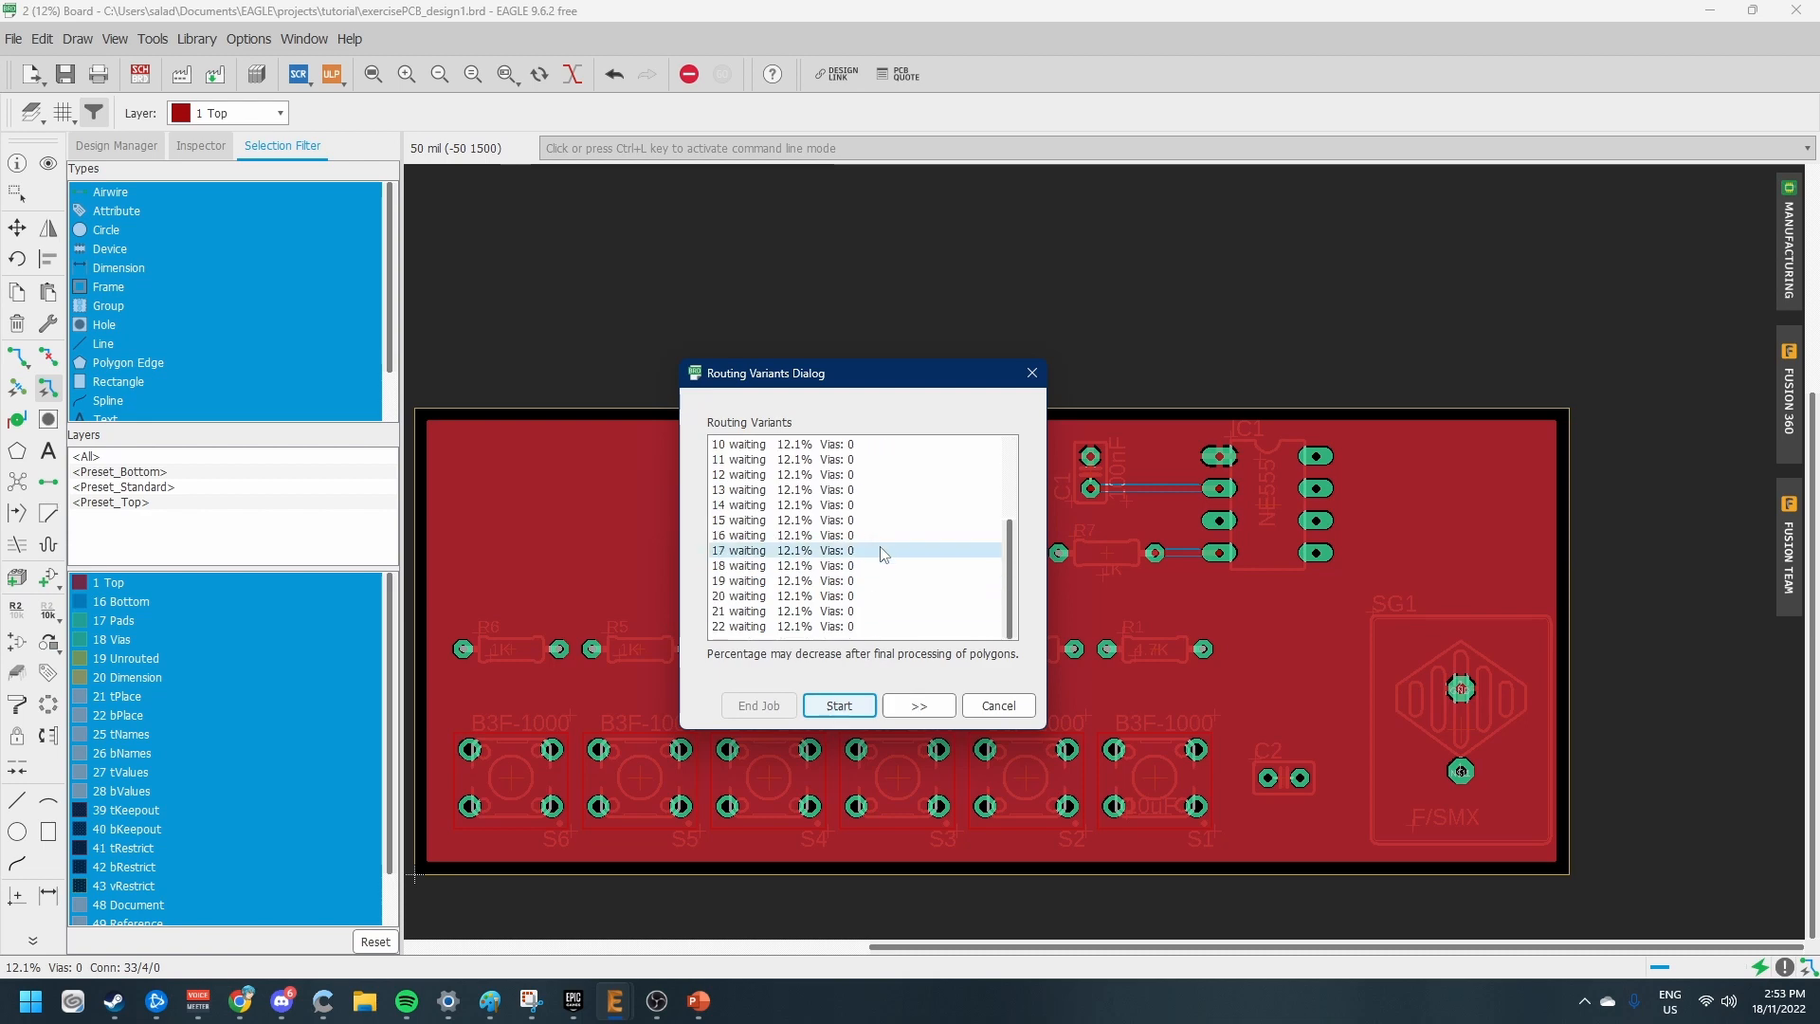
Review the waiting routing variants and start the autorouting job
scroll(886, 564, "down", 3)
scroll(892, 566, "up", 3)
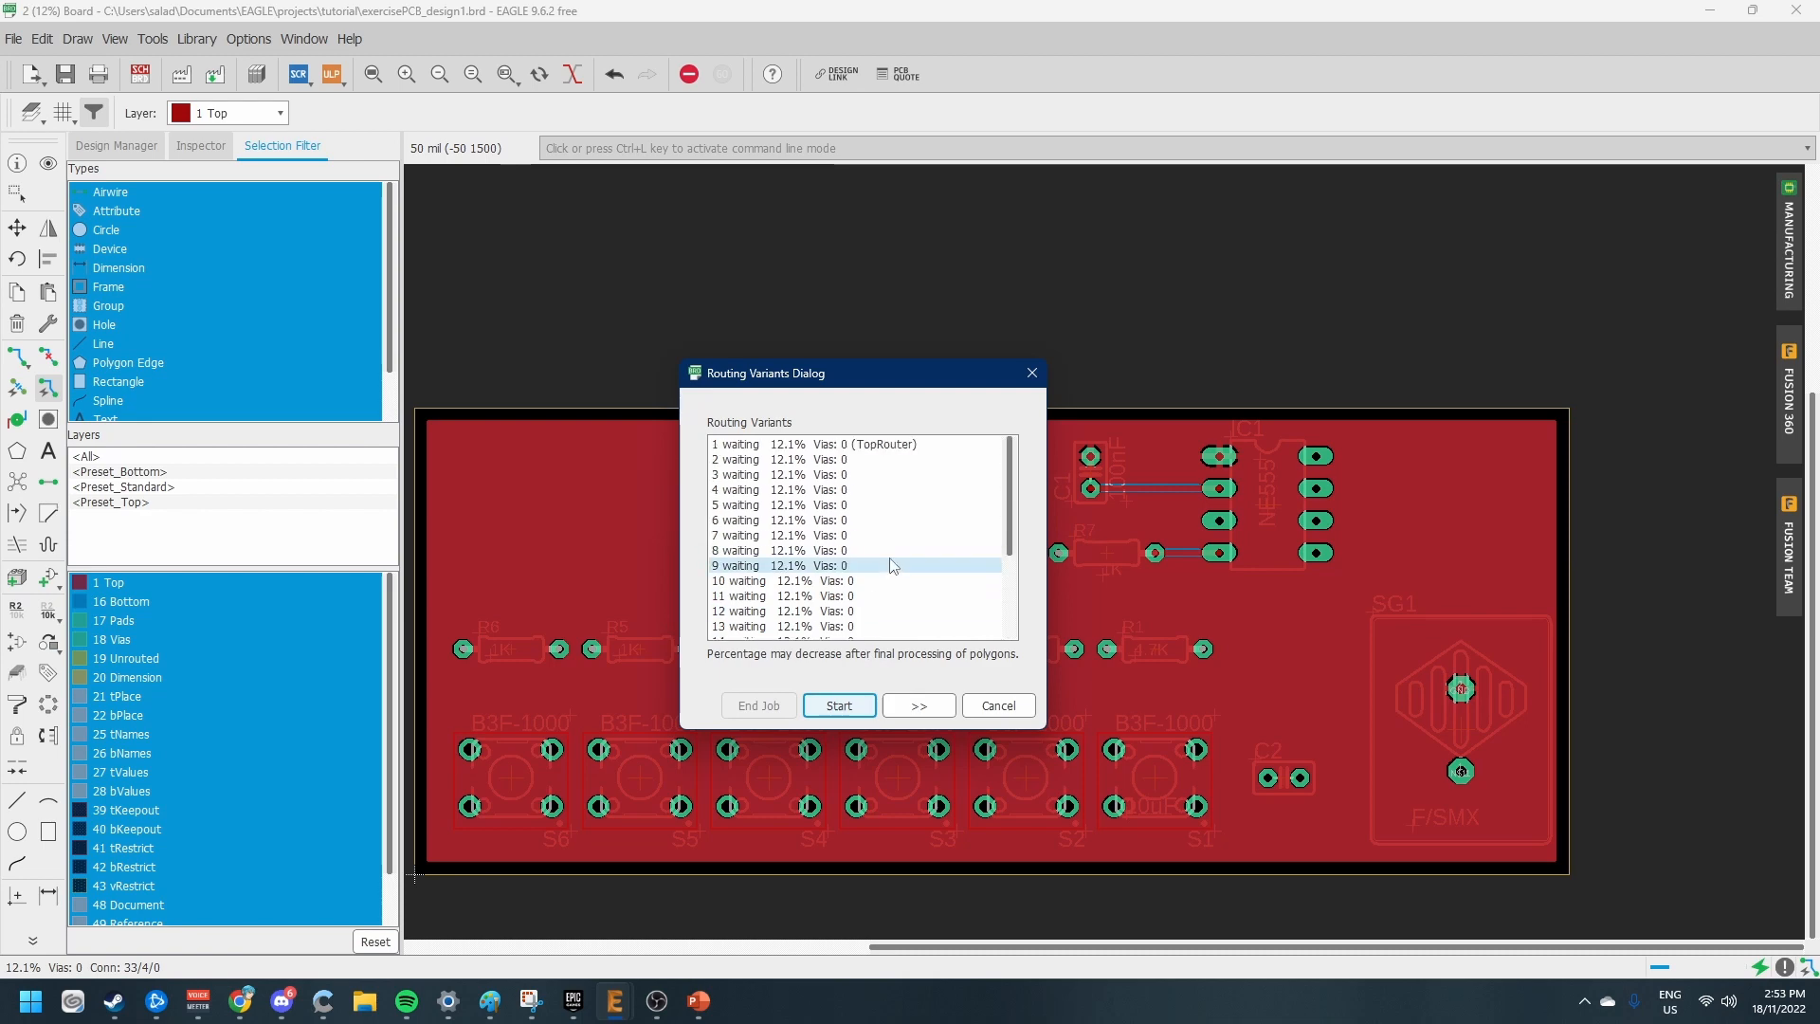
scroll(892, 566, "down", 3)
left_click(850, 711)
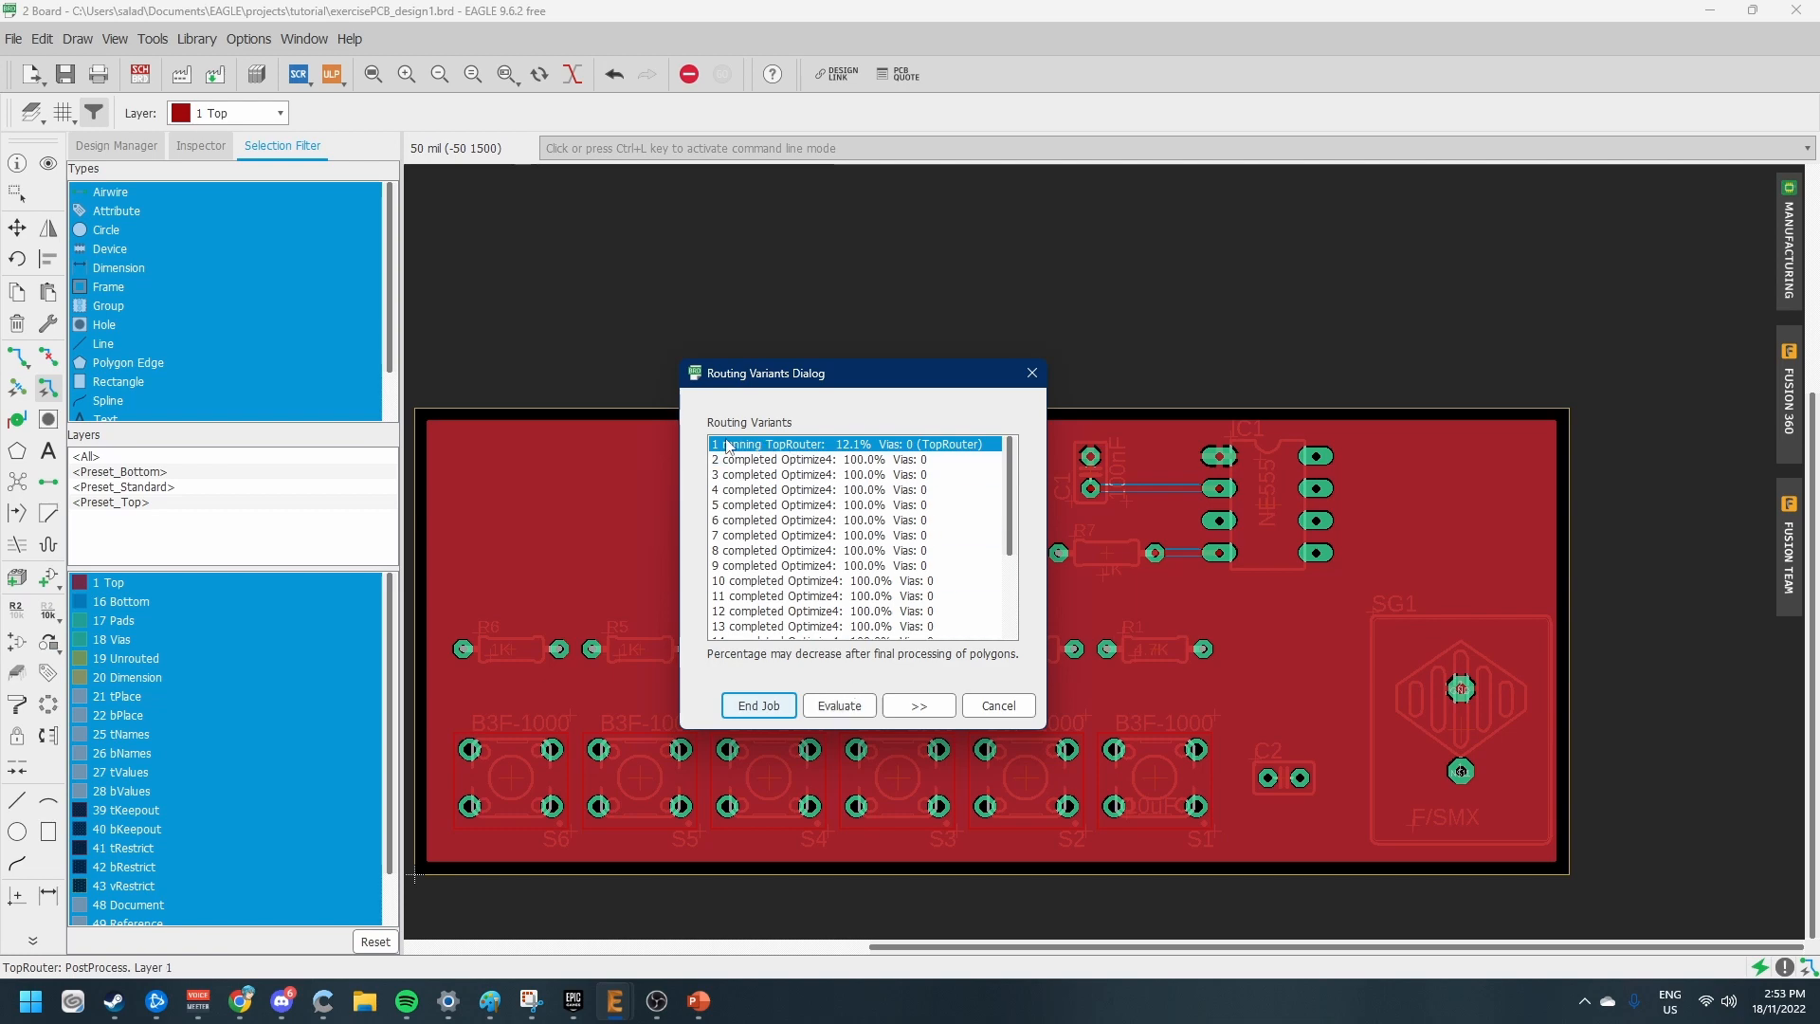
Preview routing variants 2, 1, 3 and 11 on the board, with the variants dialog moved clear of the layout
left_click(786, 461)
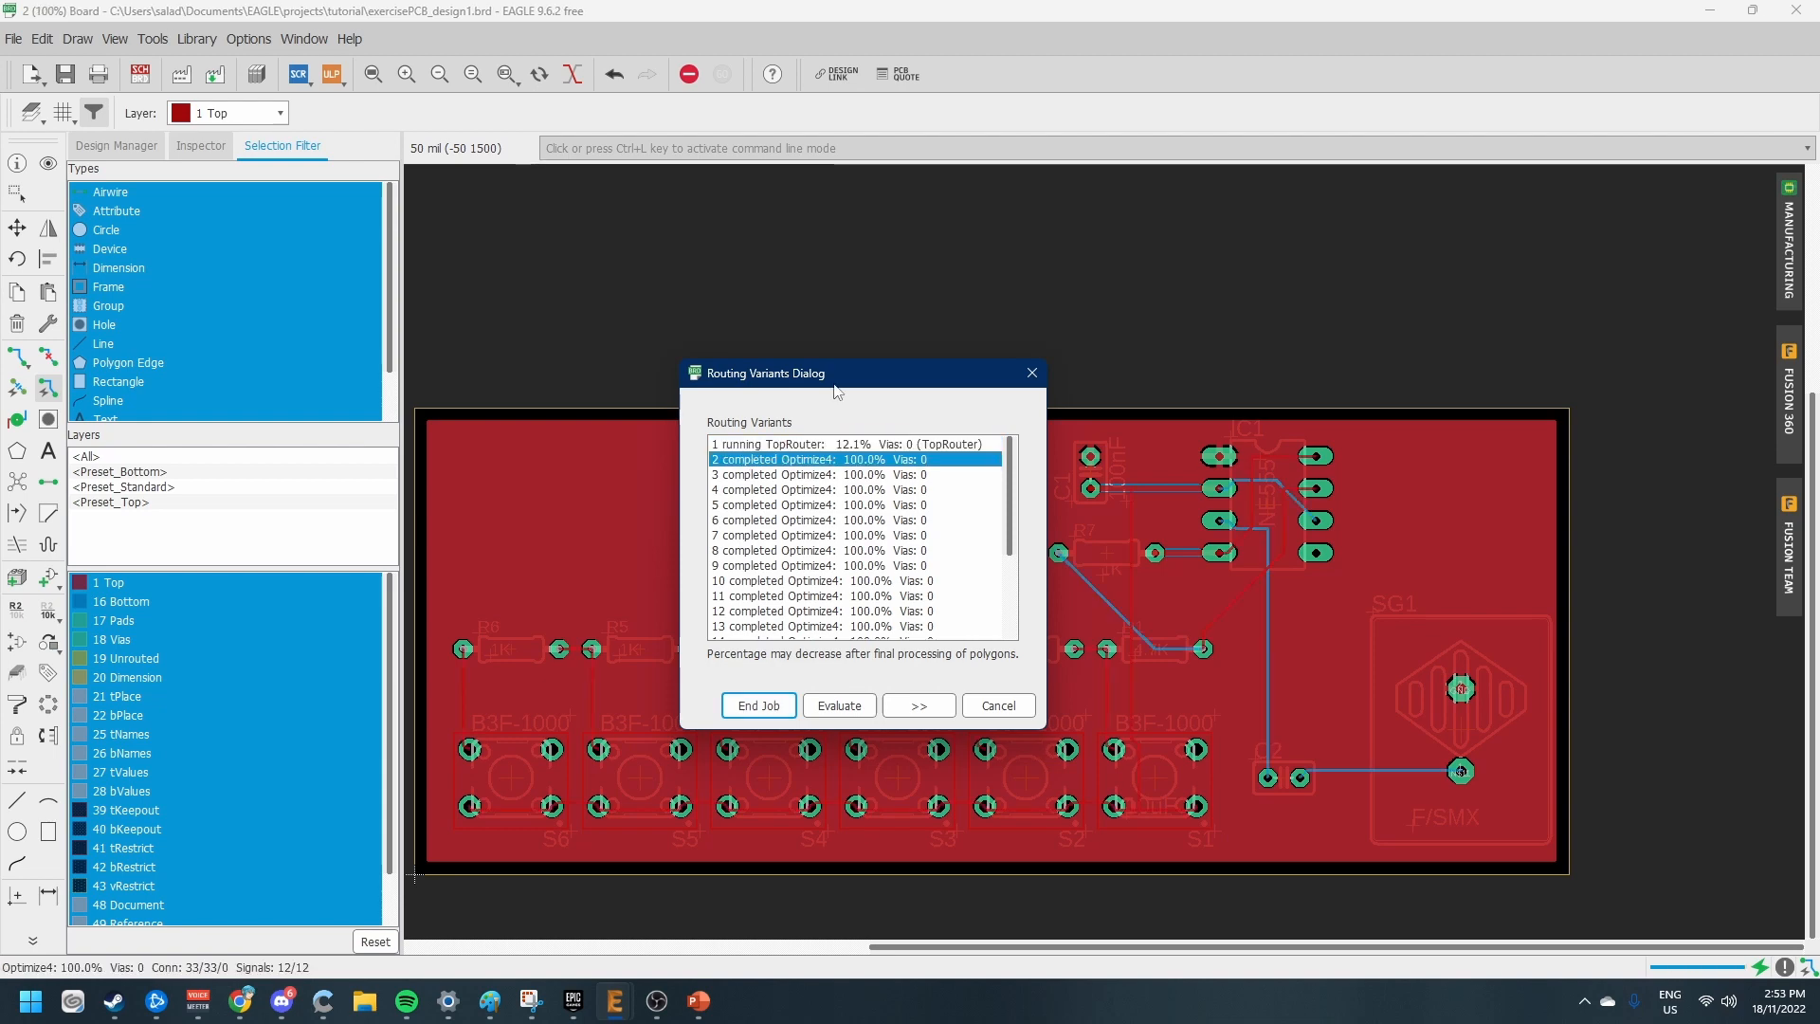
left_click_drag(834, 383, 705, 201)
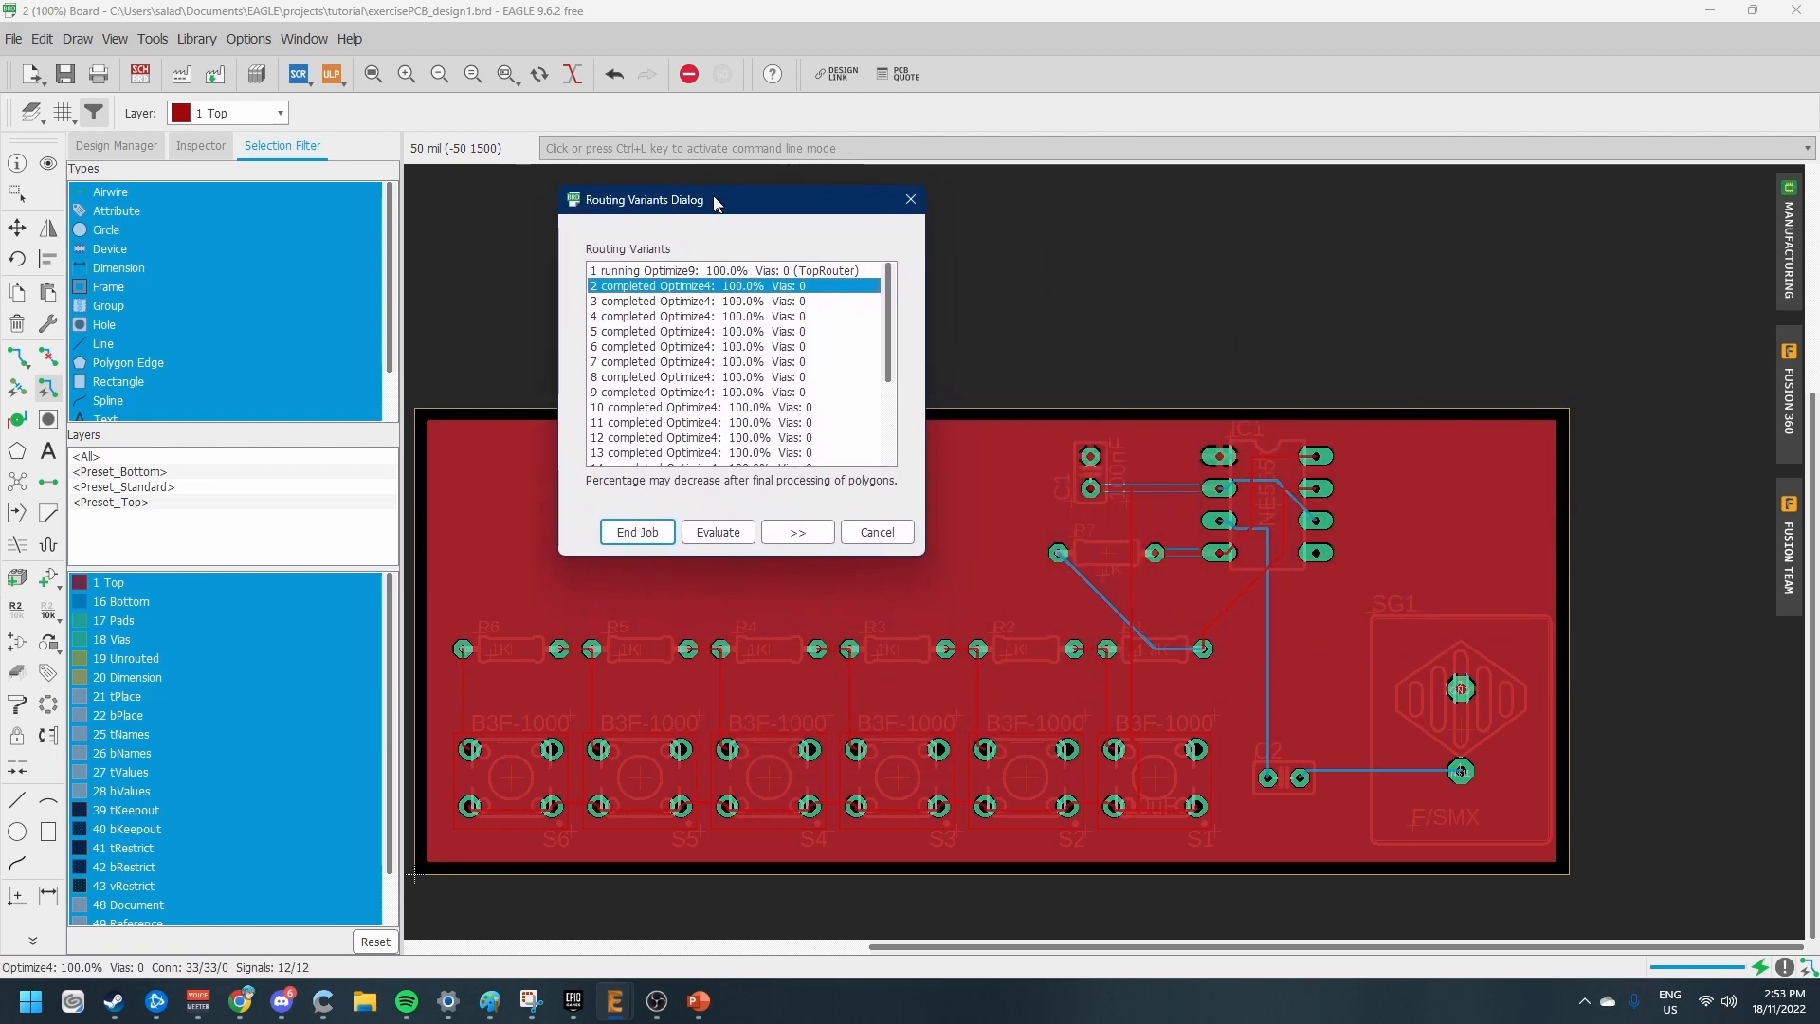
left_click(706, 270)
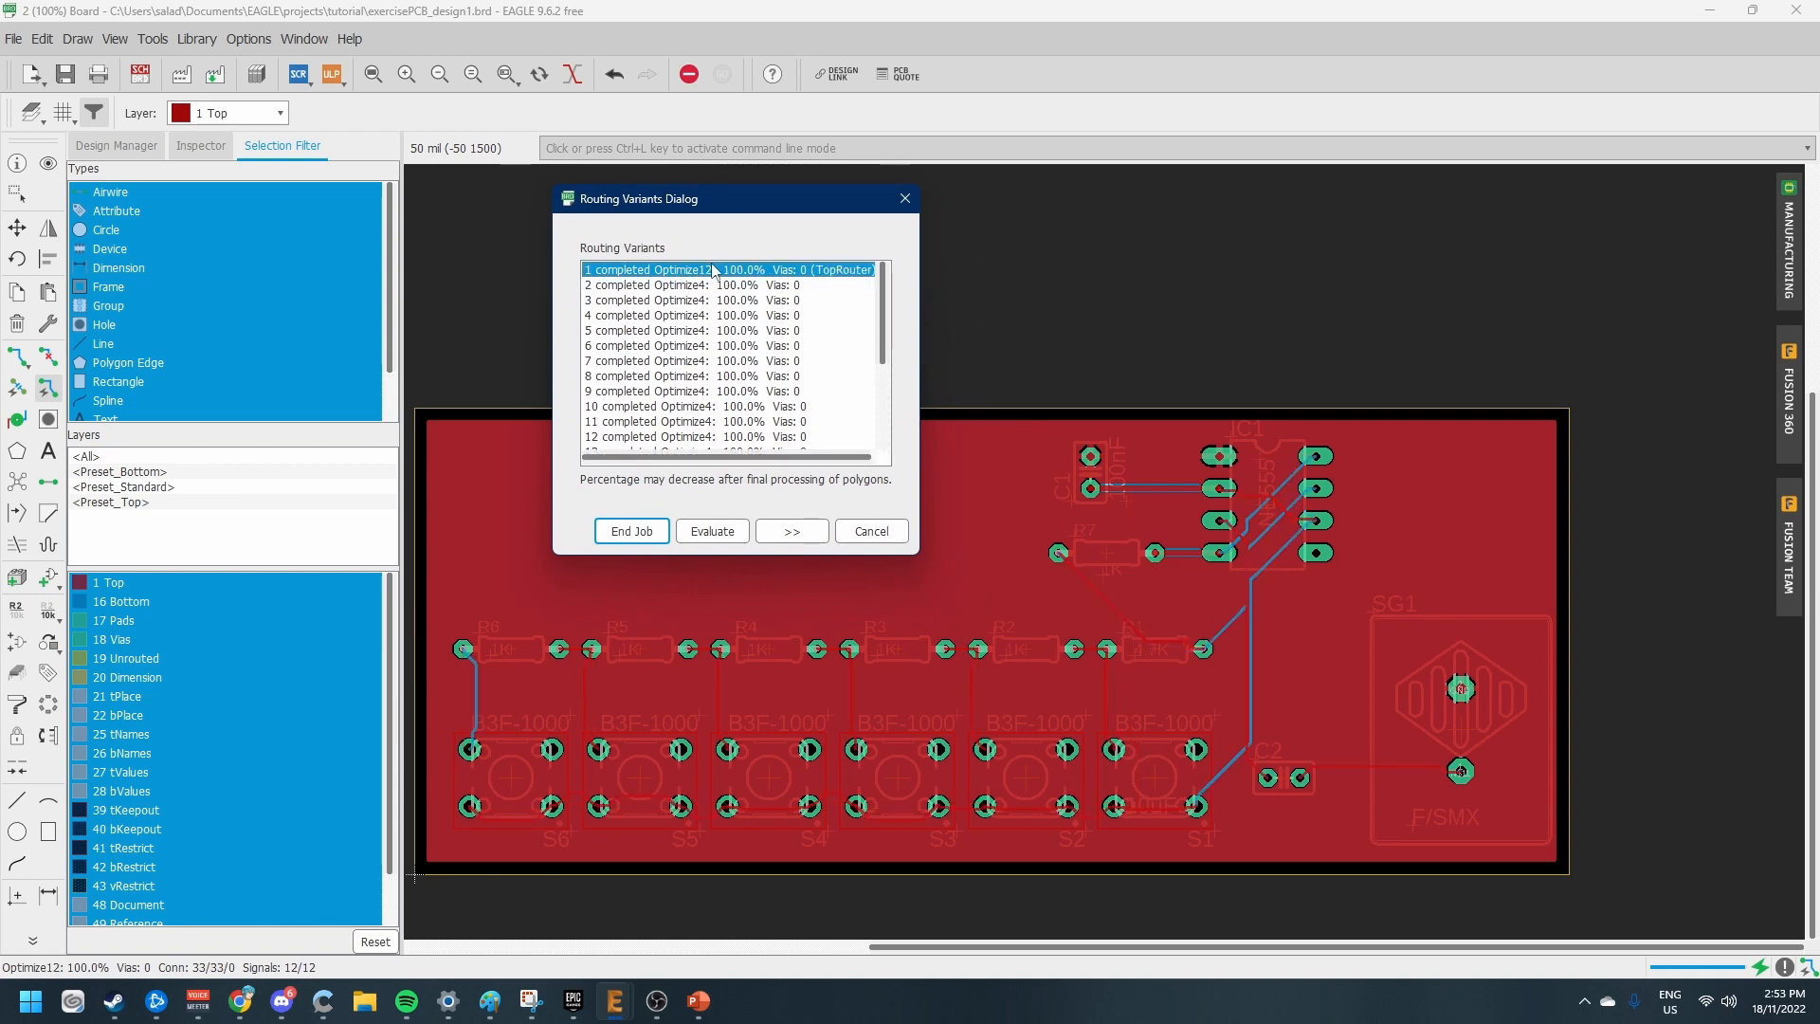
left_click(713, 300)
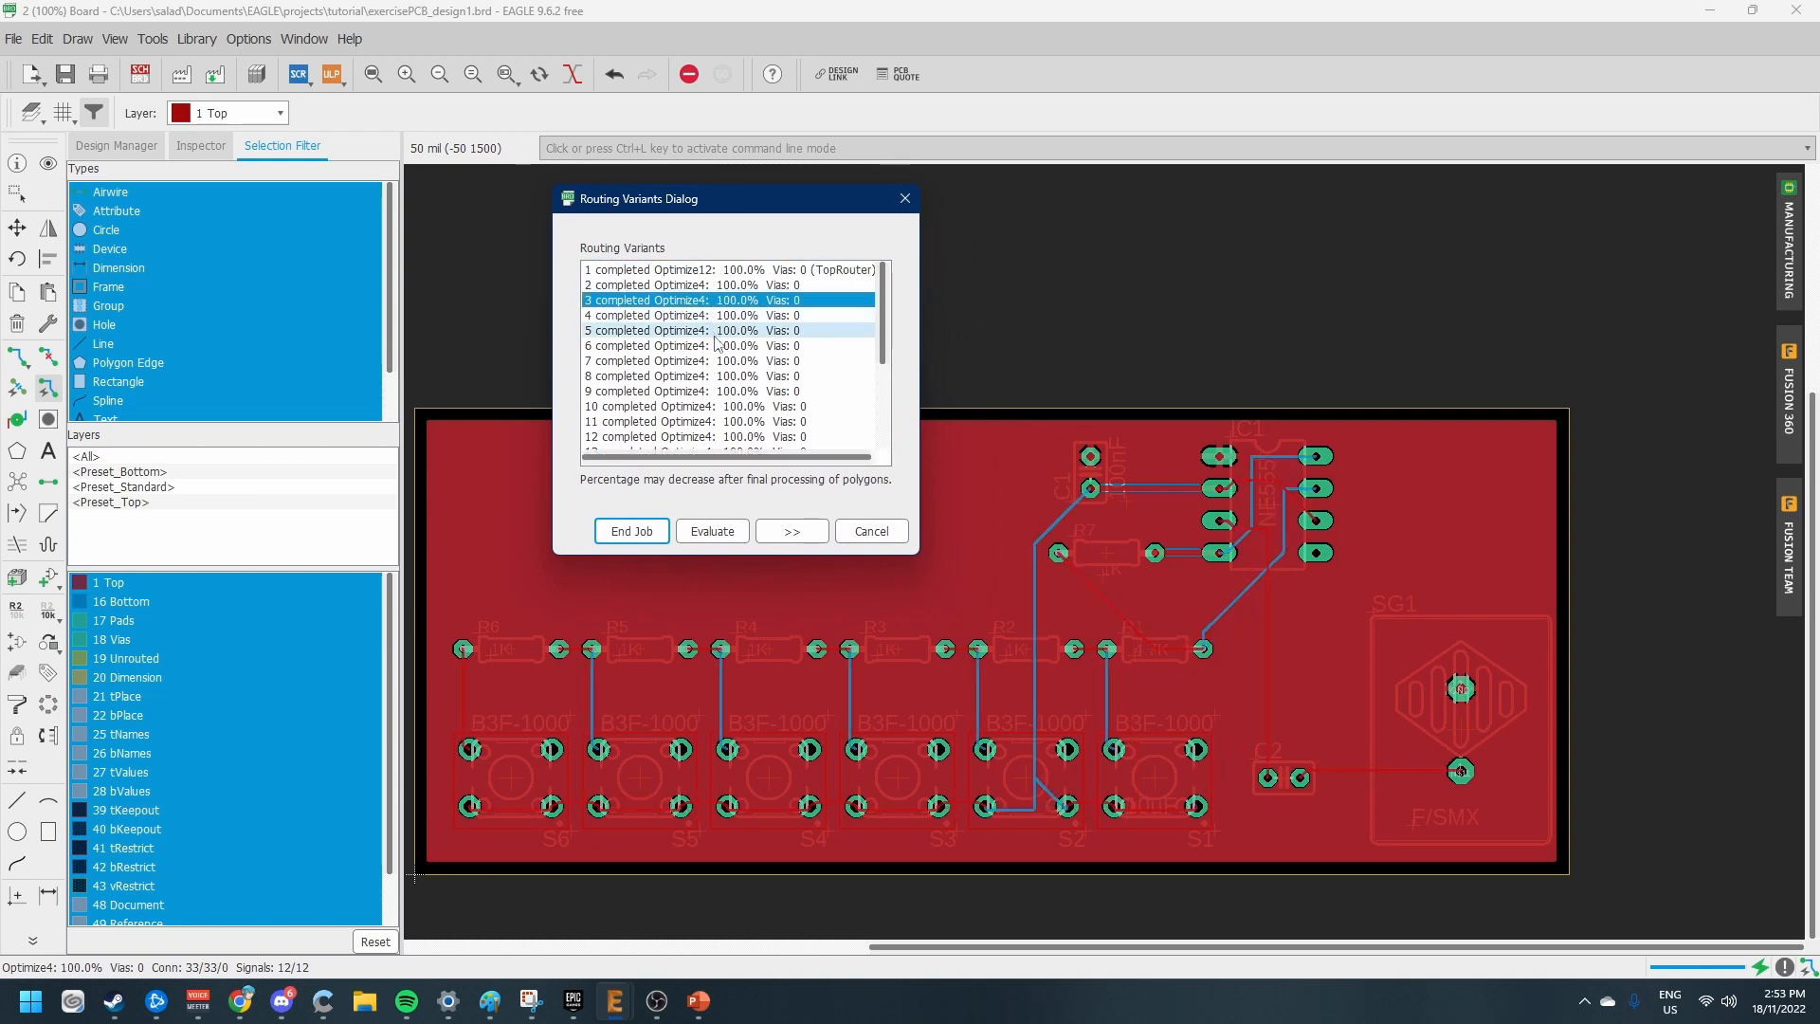
left_click(720, 423)
scroll(723, 408, "down", 4)
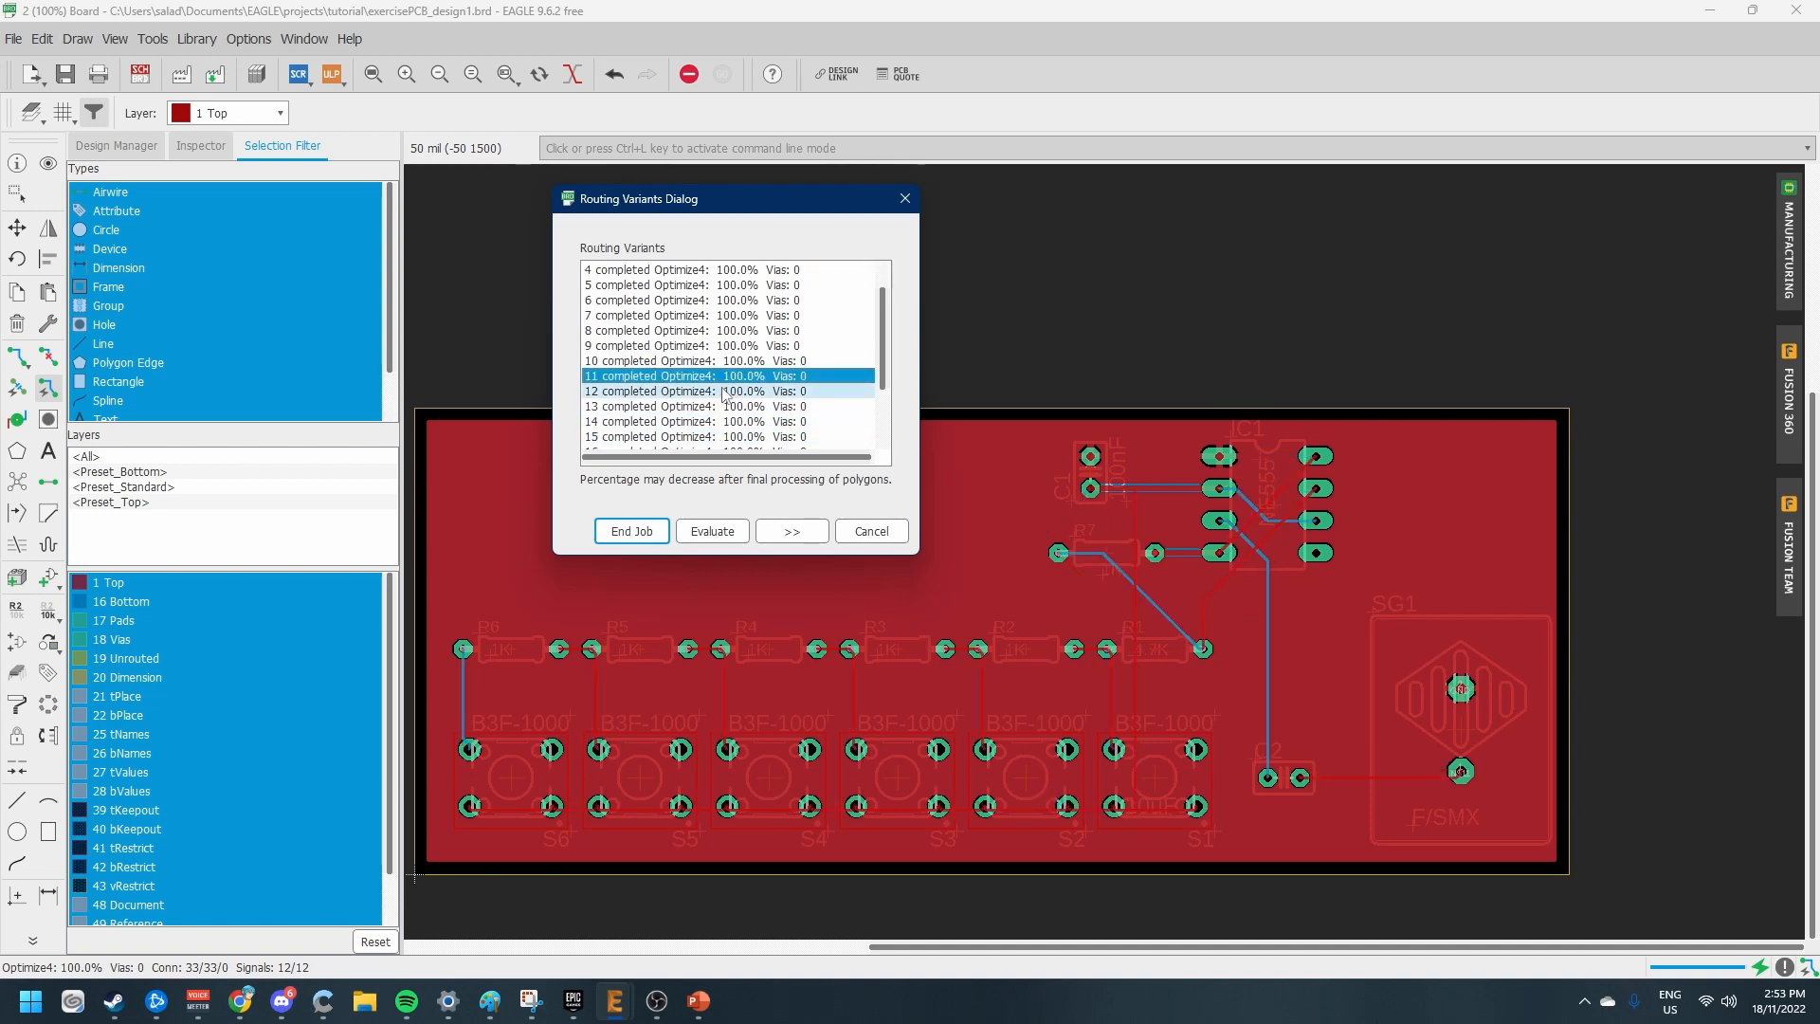
scroll(754, 370, "up", 4)
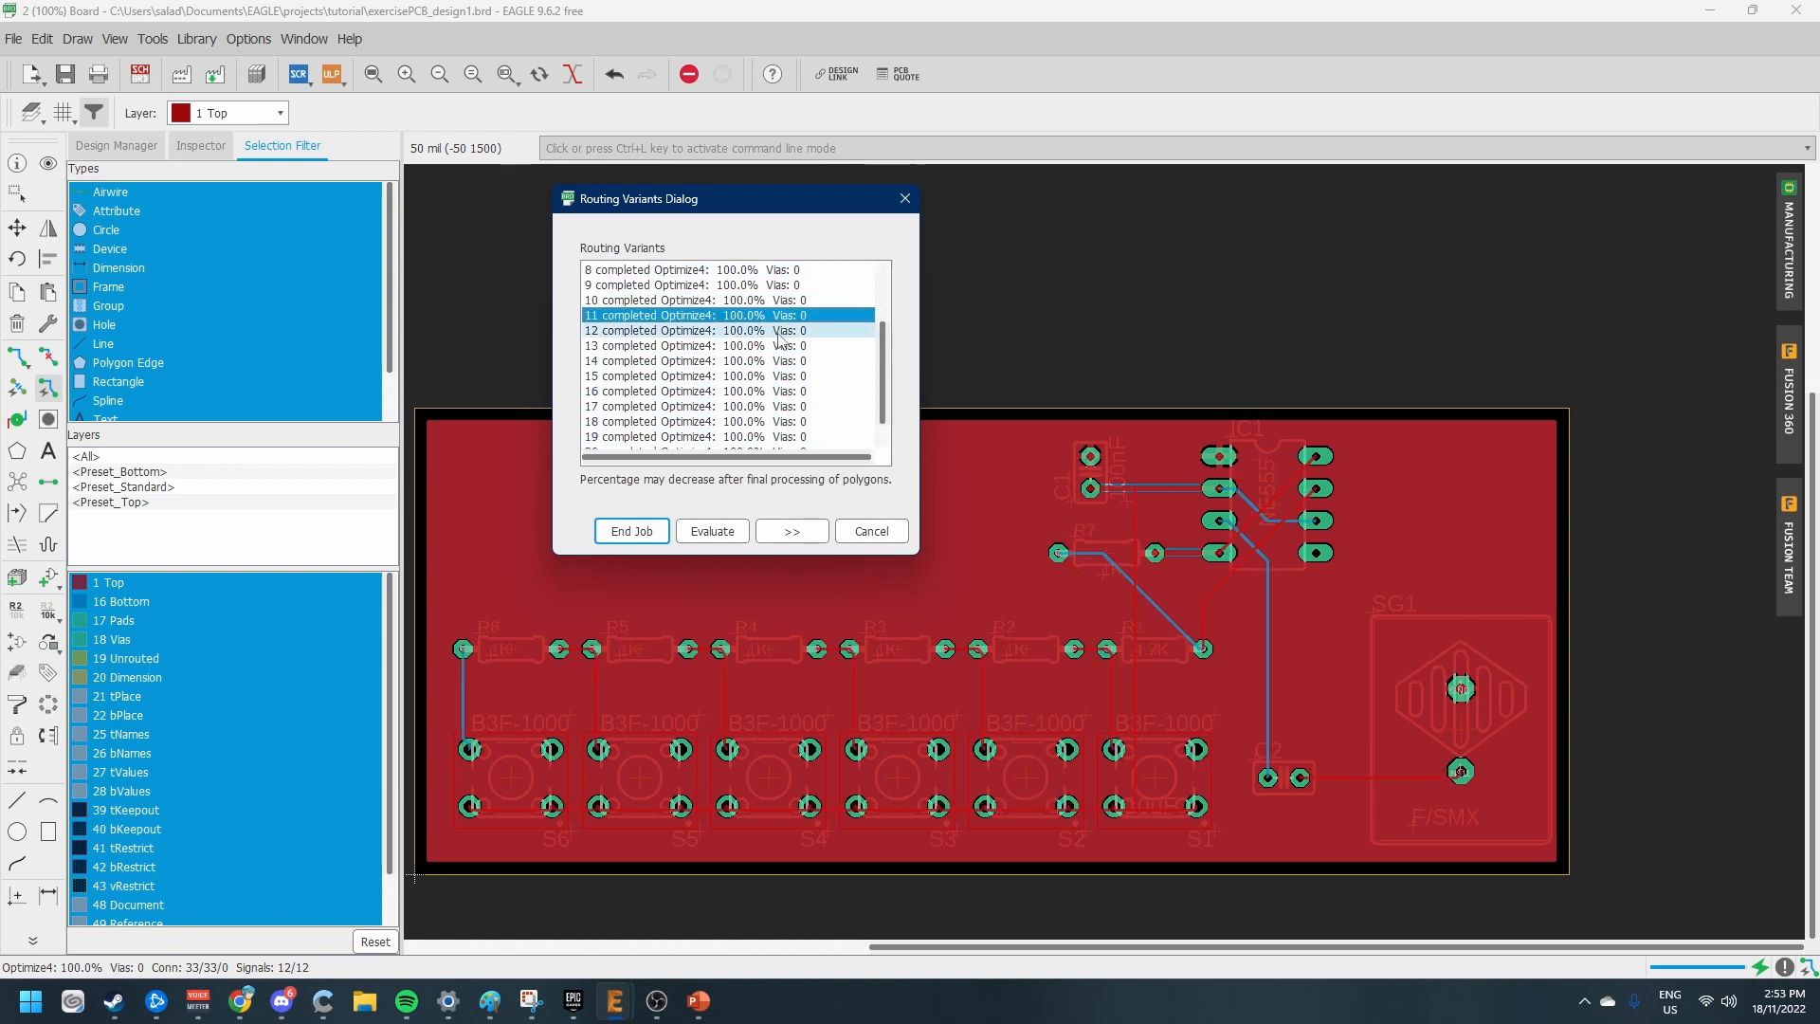
Compare the TopRouter variant 1 with variant 21 on the board, checking their traces and vias
left_click(791, 272)
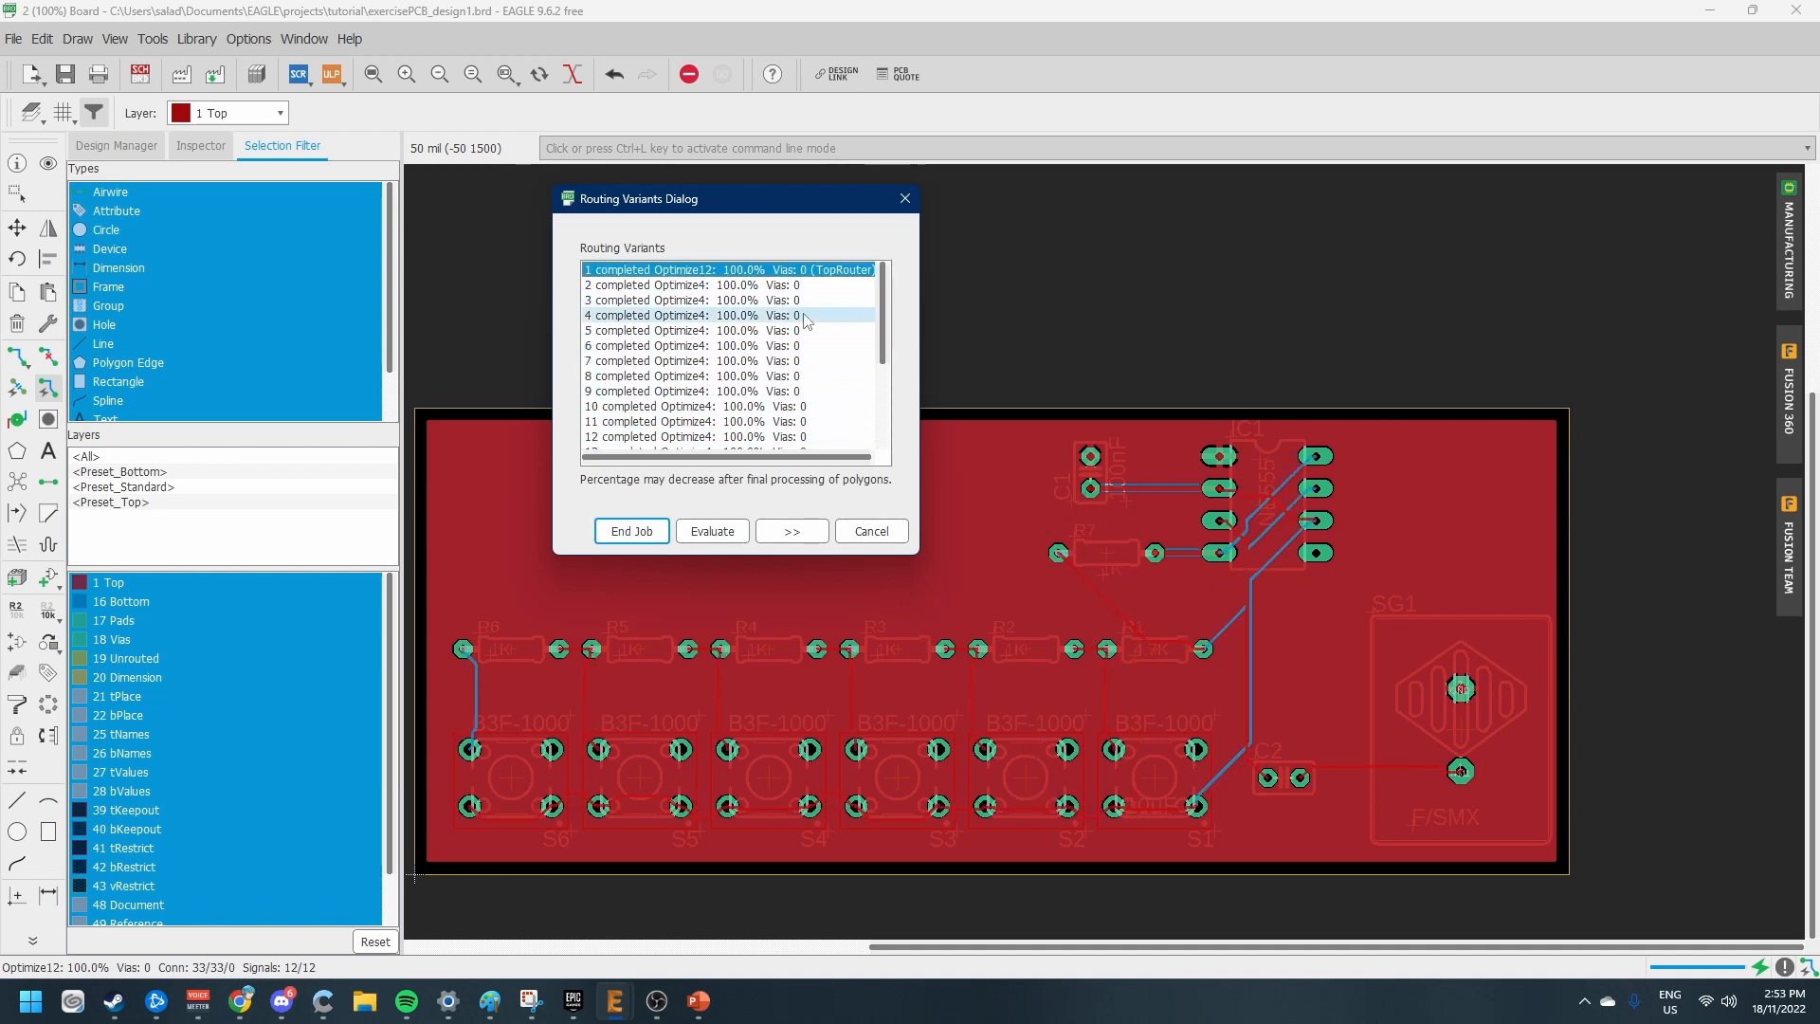
scroll(815, 365, "down", 4)
left_click(818, 421)
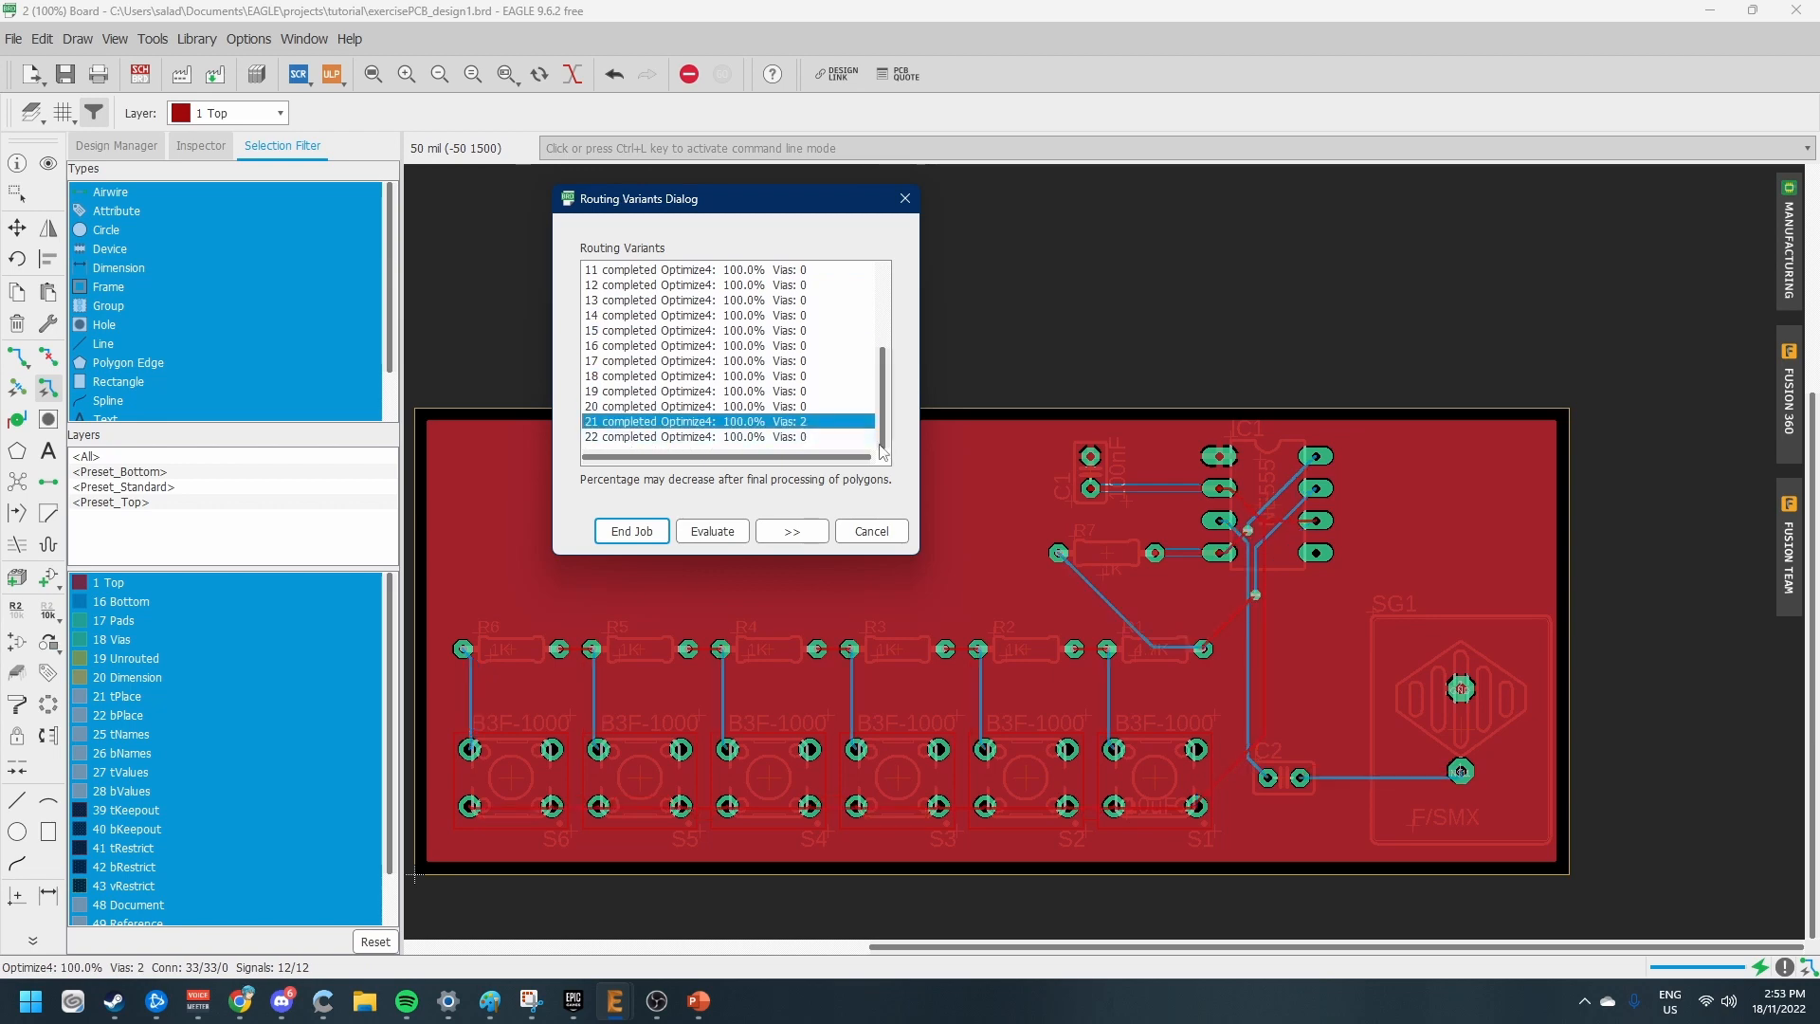
scroll(821, 391, "up", 4)
left_click(792, 271)
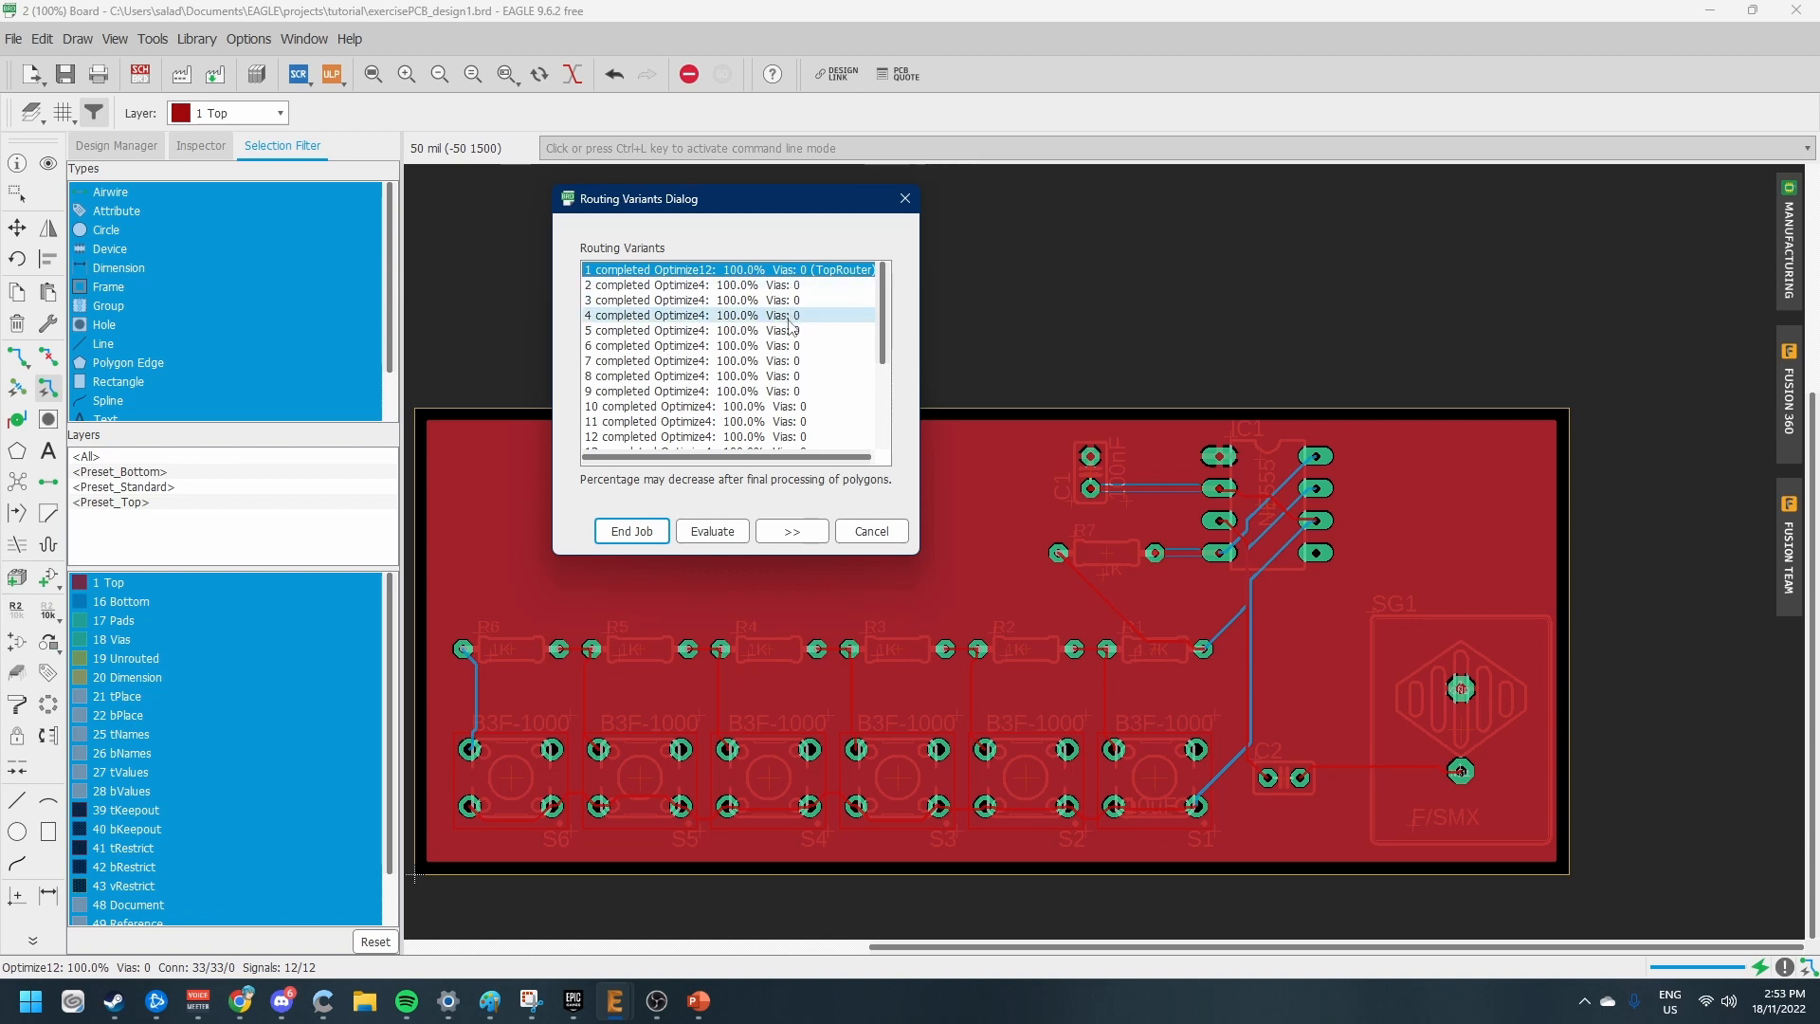
scroll(801, 360, "down", 4)
left_click(824, 424)
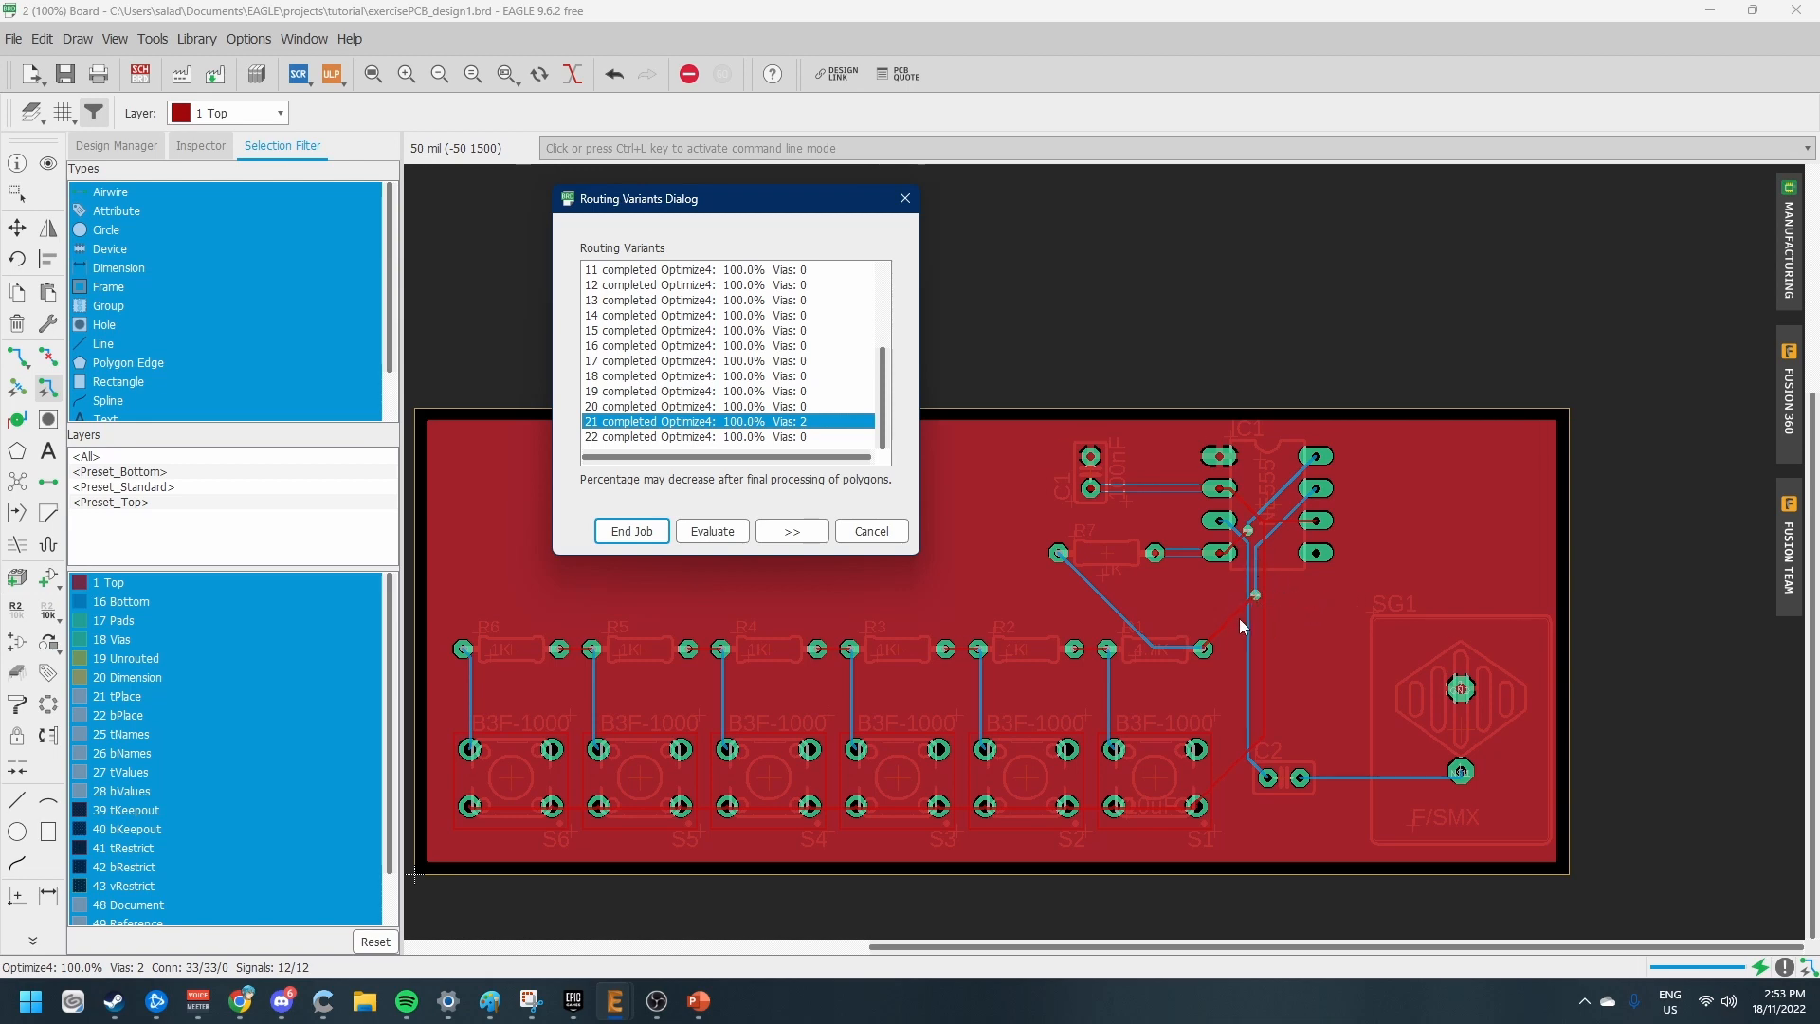
scroll(804, 381, "up", 3)
scroll(804, 381, "down", 3)
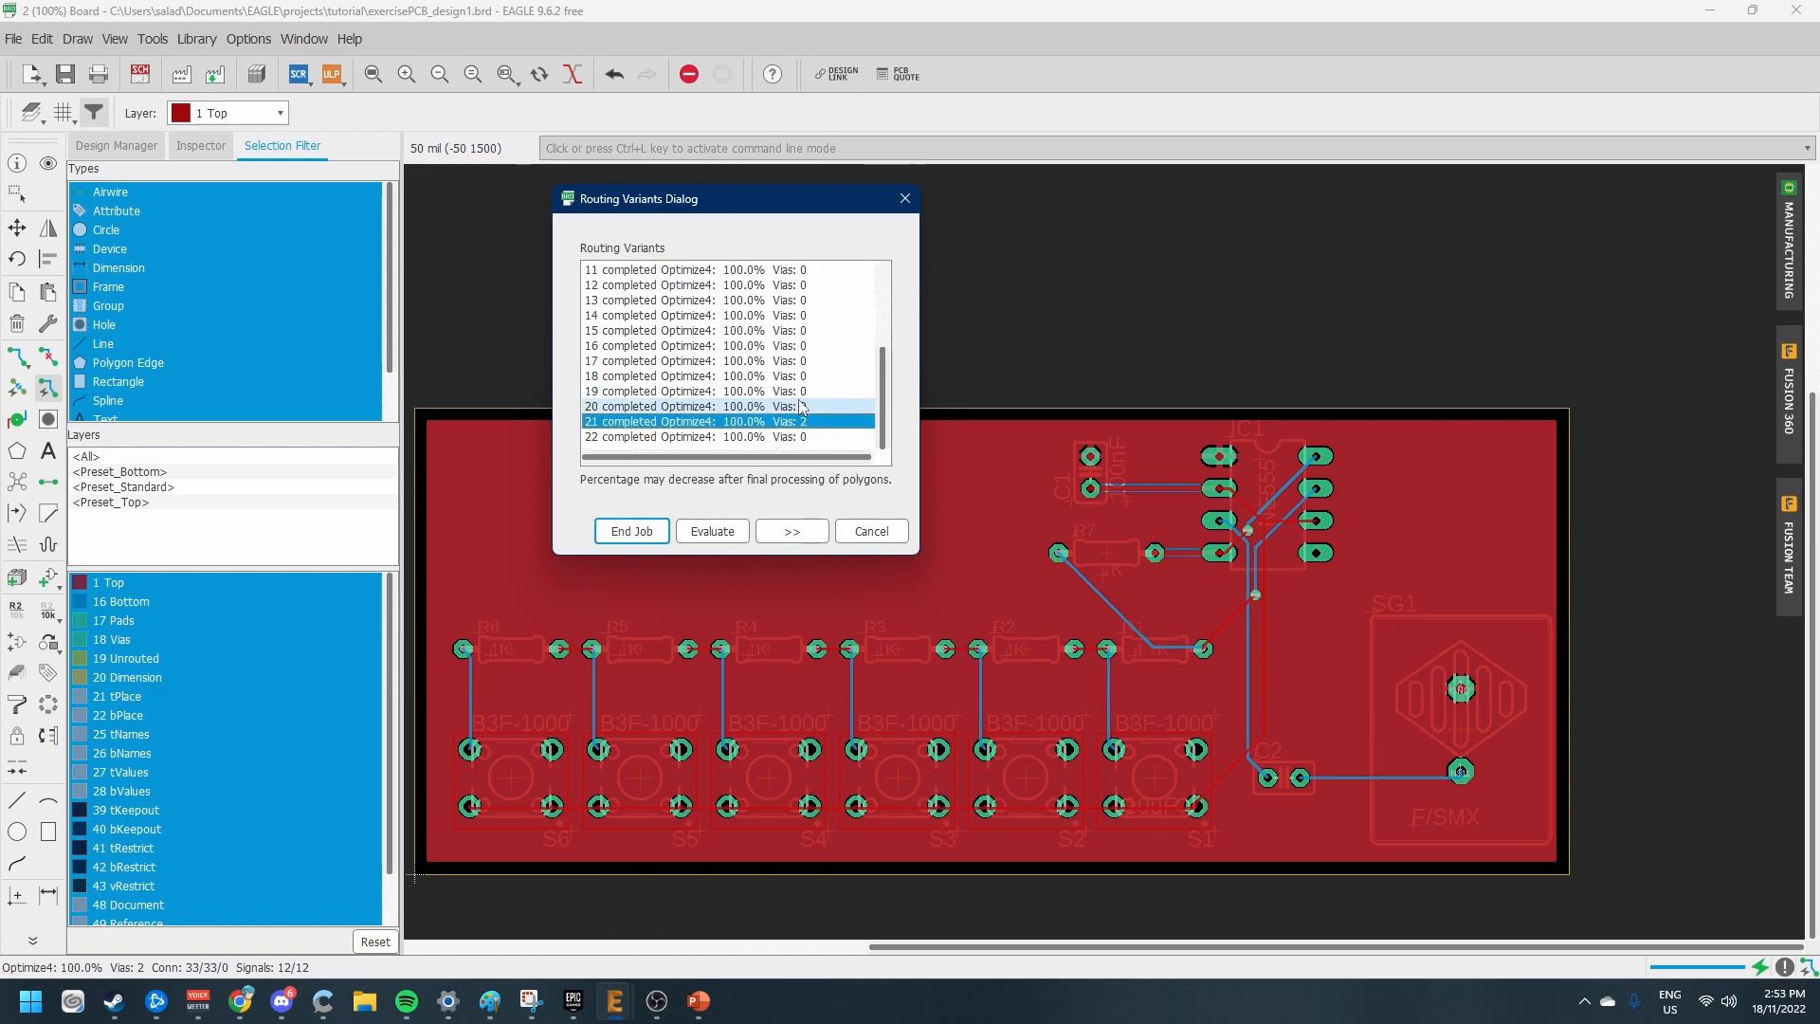
Choose routing variant 2 and end the autorouting job so its traces are applied to the board
scroll(801, 406, "up", 4)
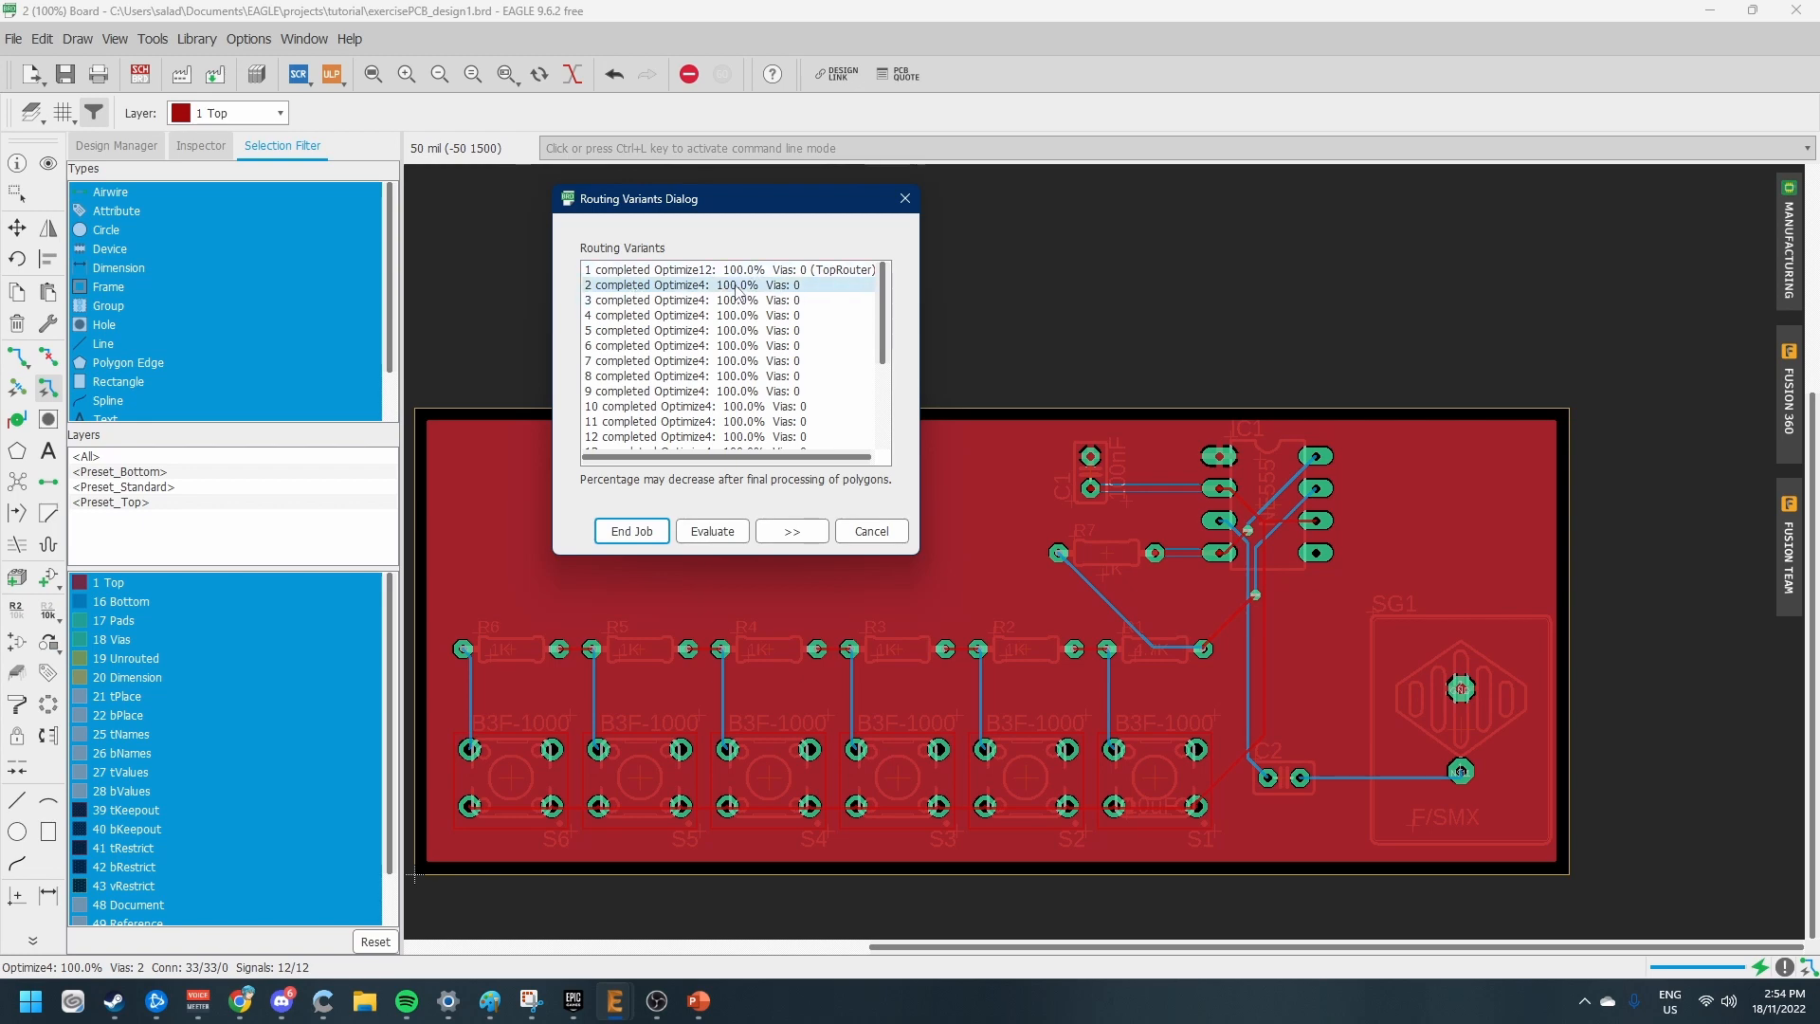
left_click(776, 300)
left_click(806, 285)
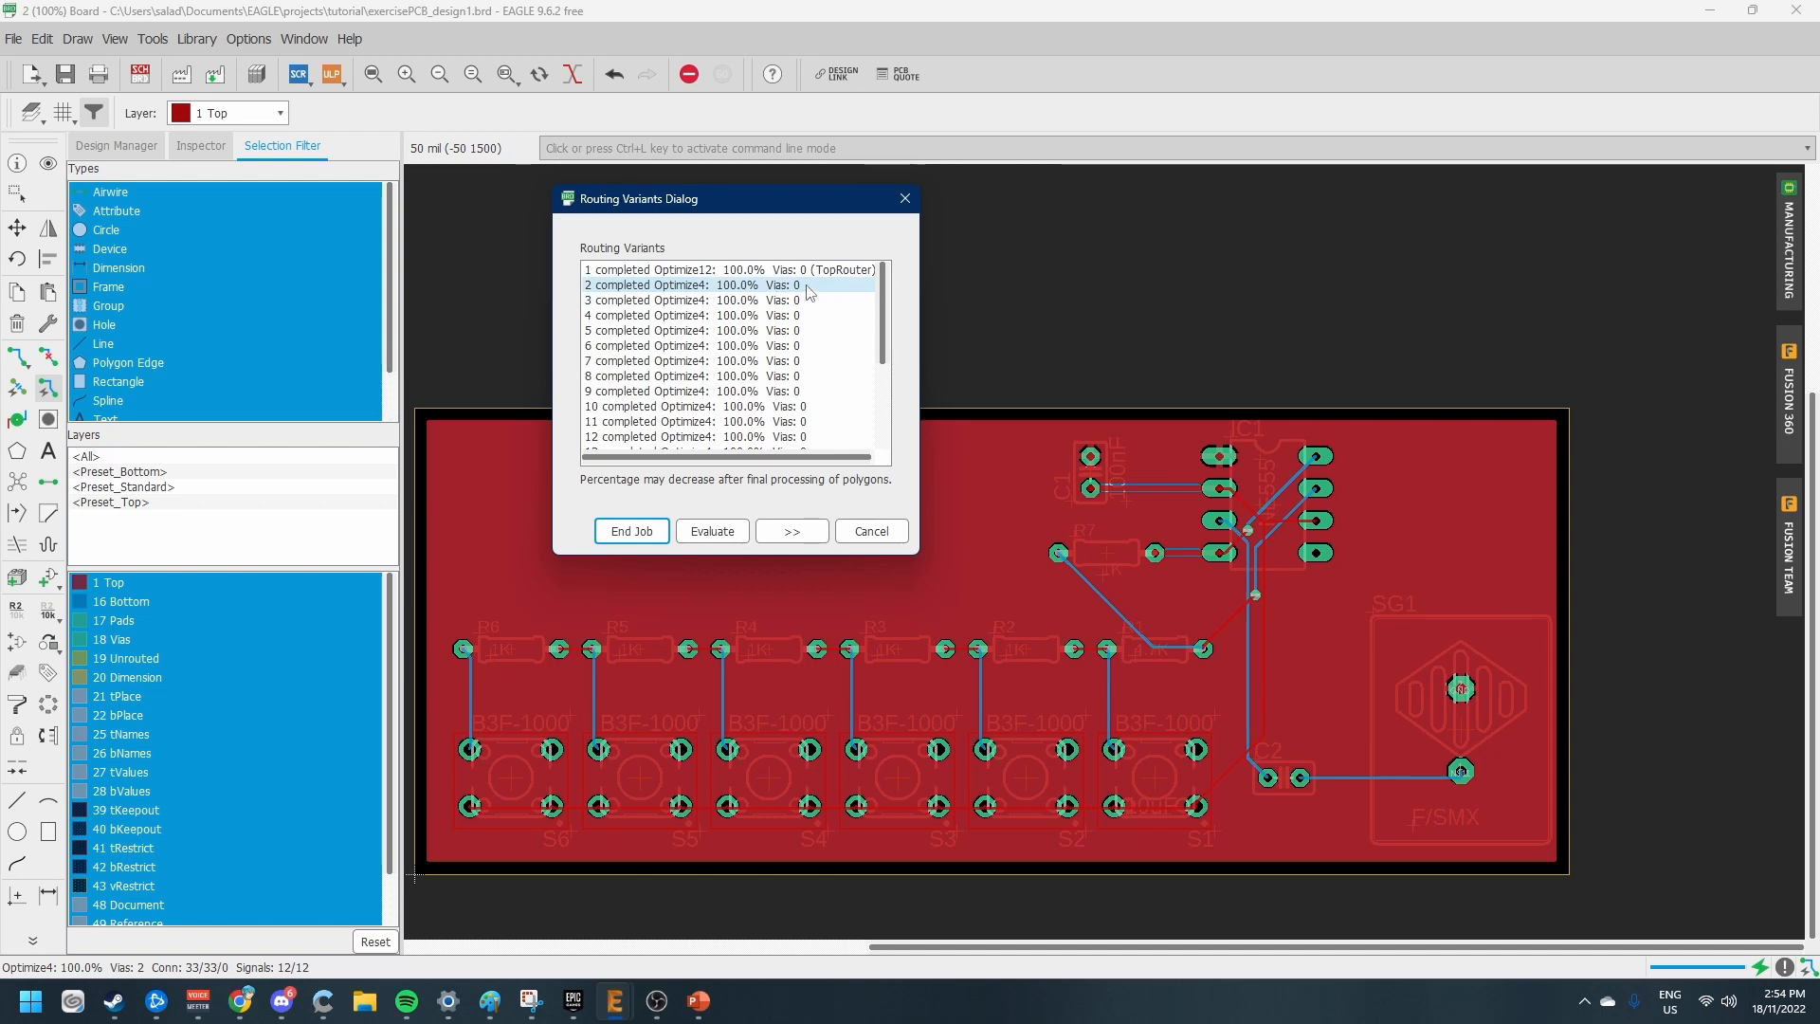
left_click(734, 302)
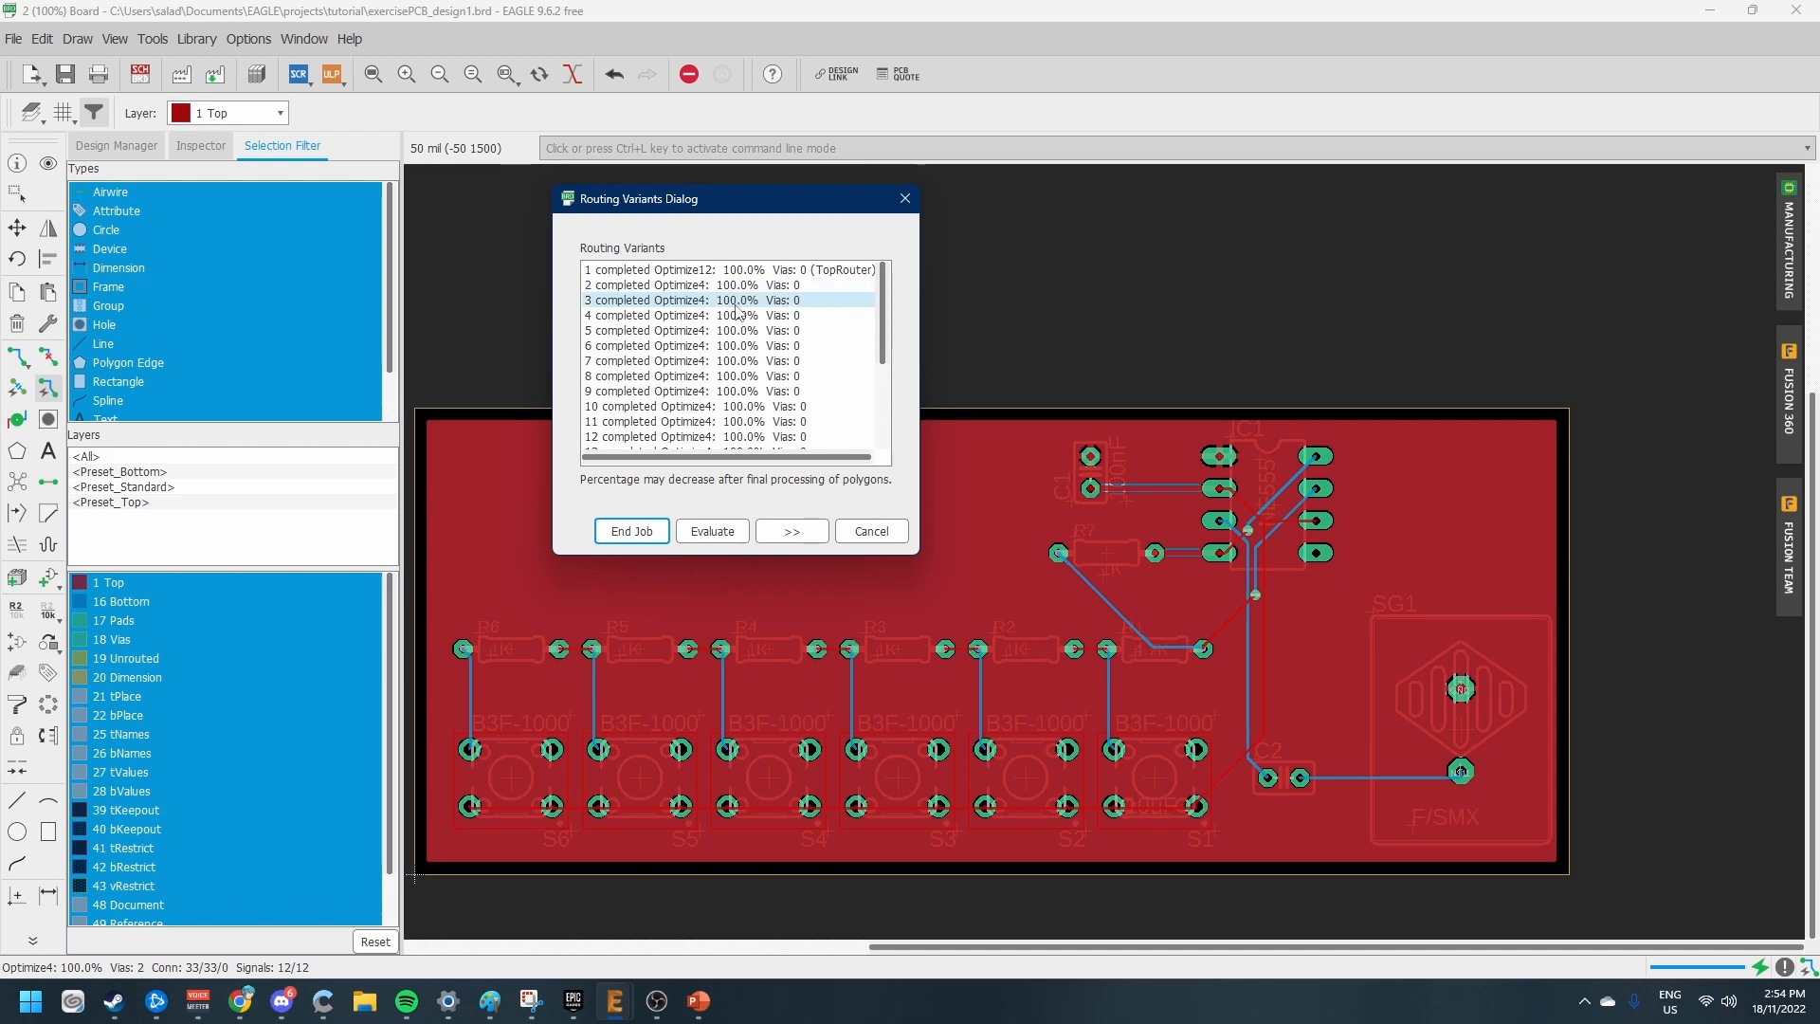
left_click(718, 286)
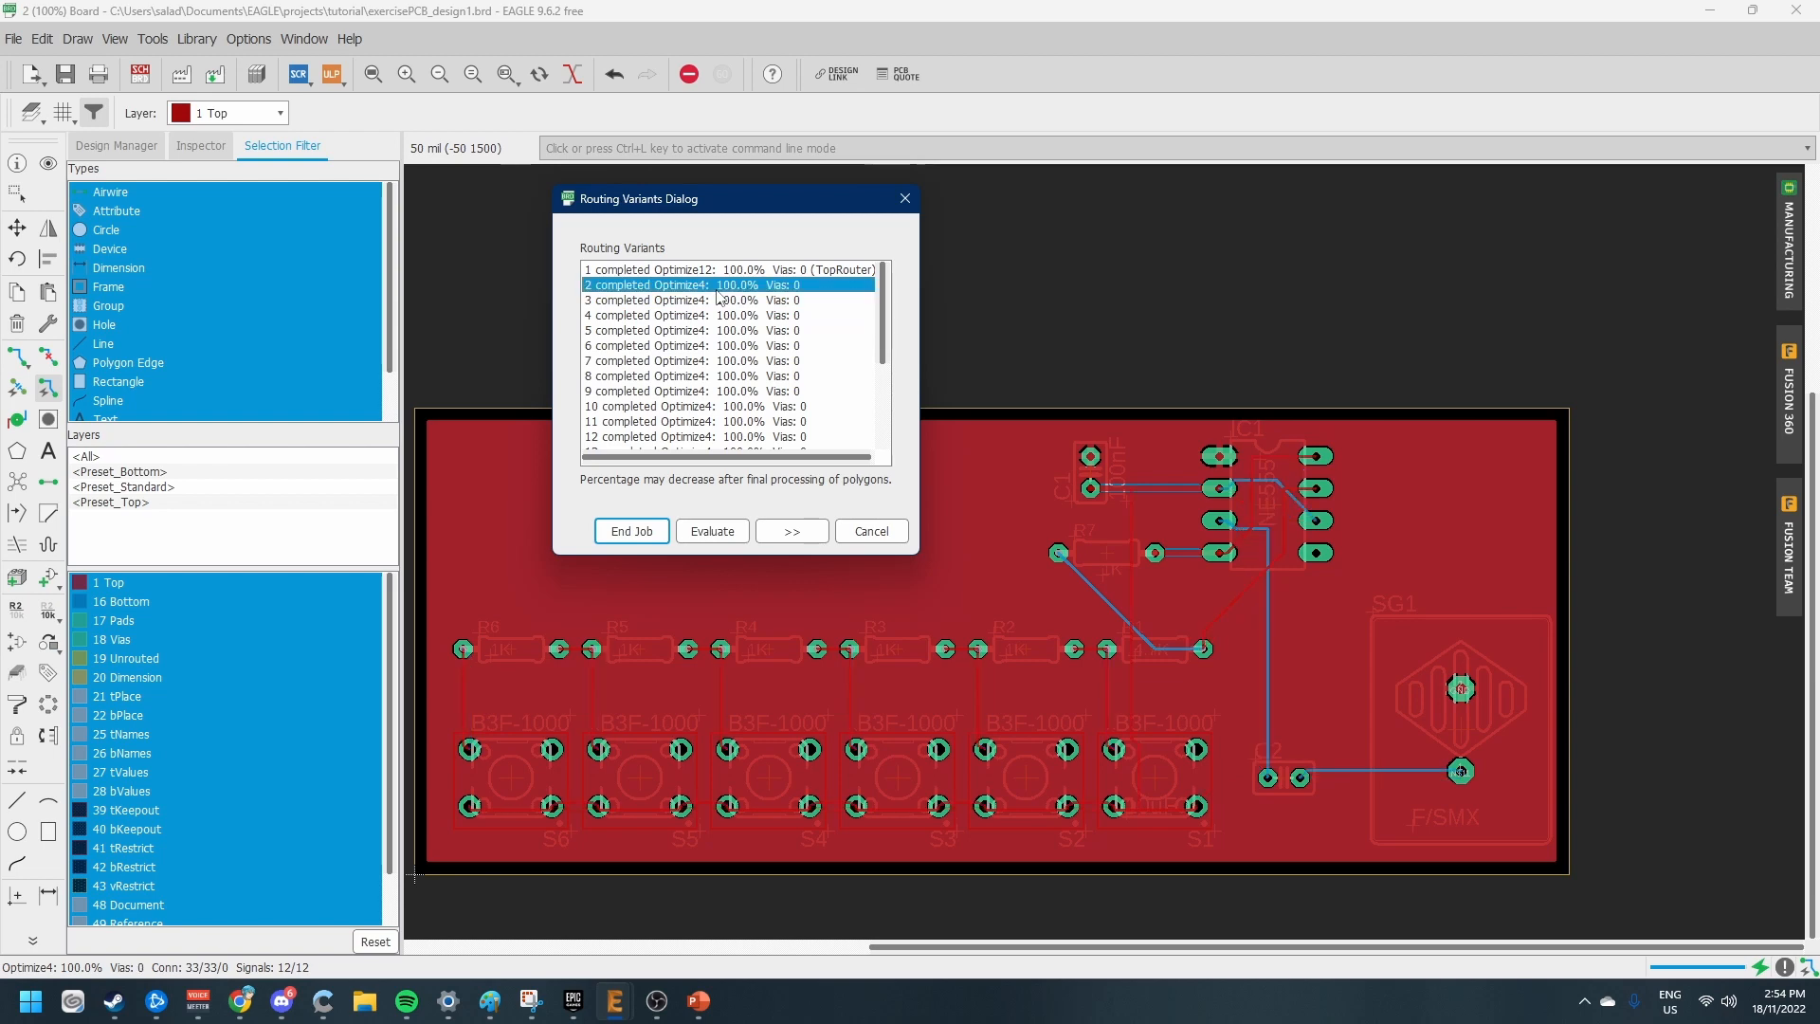
left_click(658, 537)
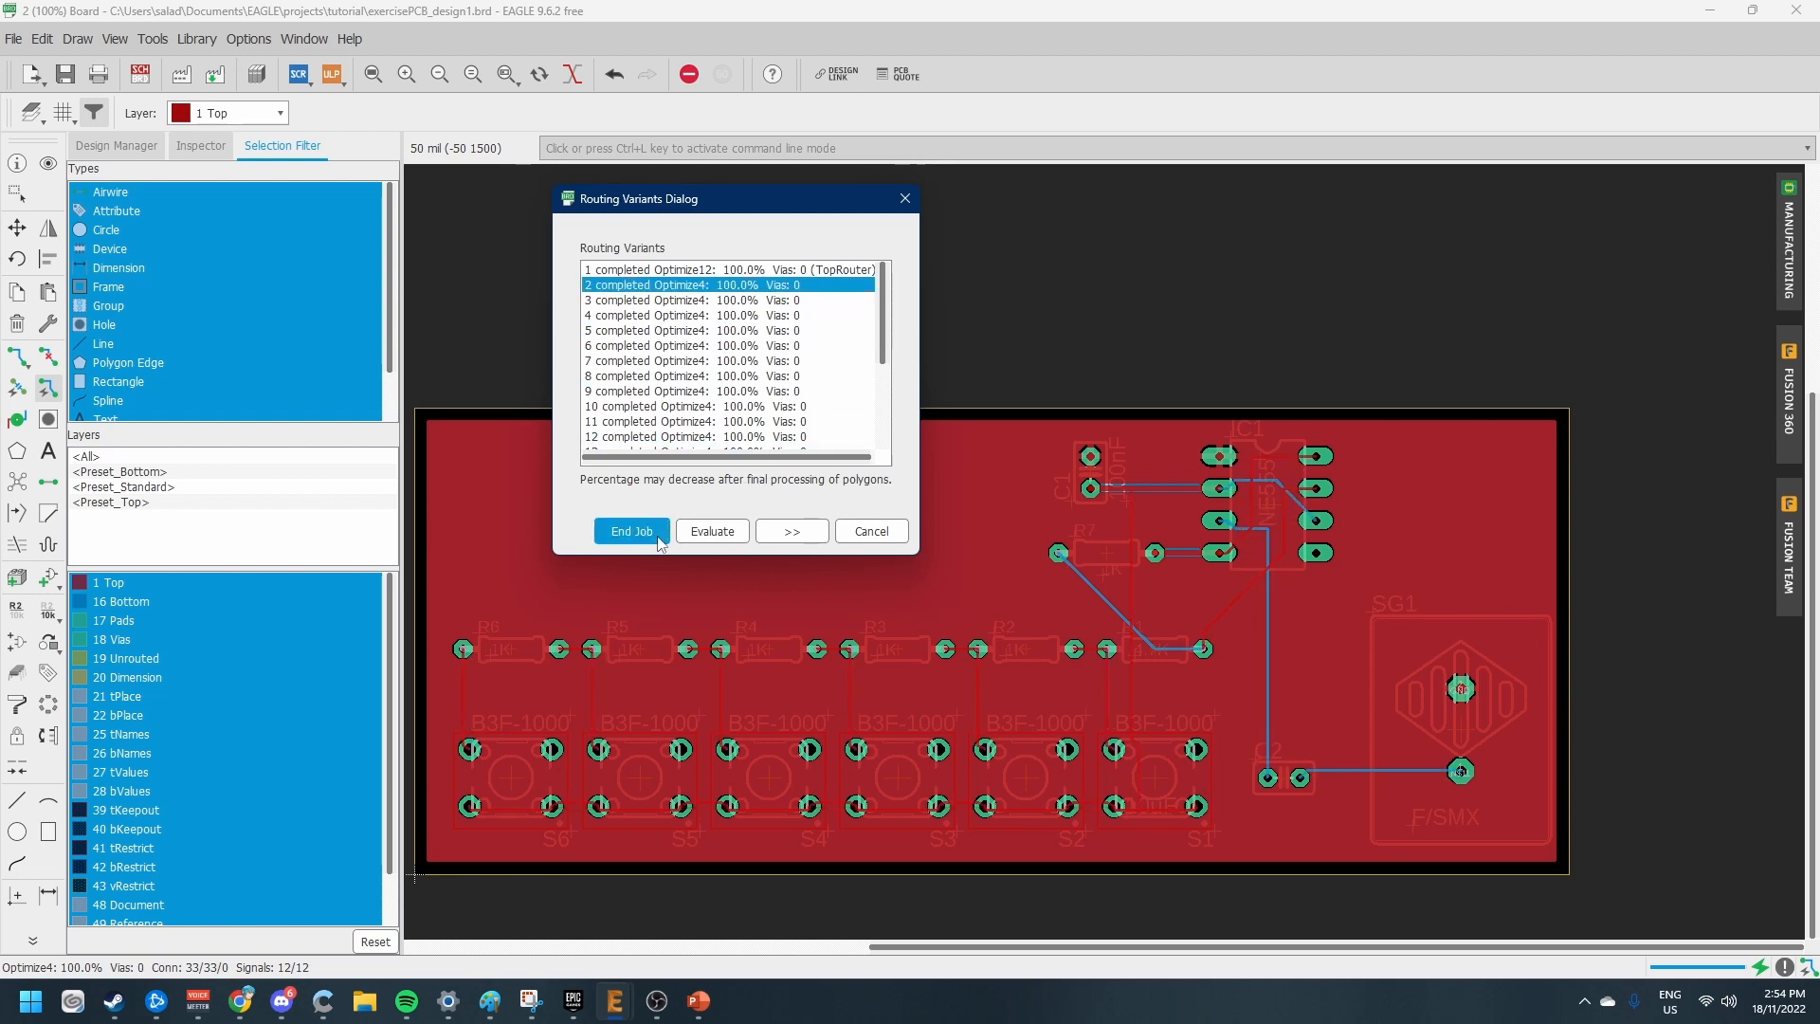
Examine the autorouted traces across the board, including those around the NE555, resistors, switches and speaker
scroll(1307, 703, "down", 3)
scroll(1358, 609, "up", 3)
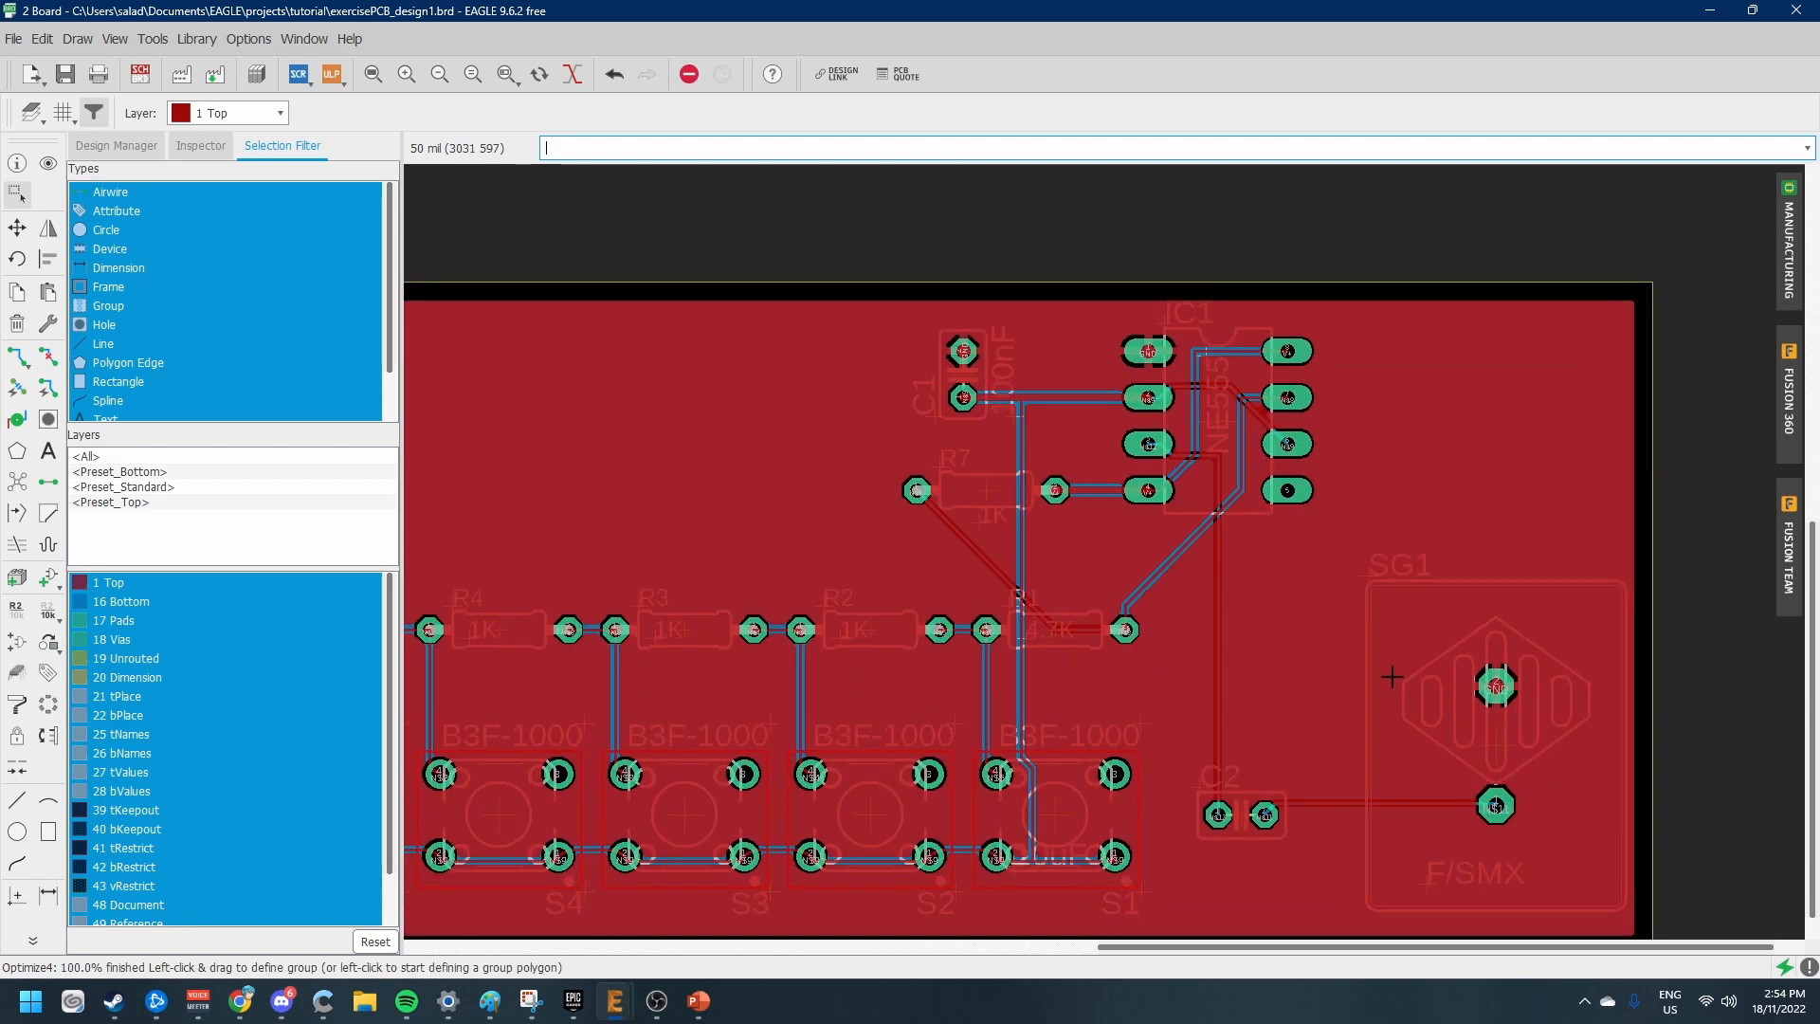
scroll(1145, 633, "down", 1)
scroll(1119, 633, "down", 2)
scroll(643, 633, "up", 1)
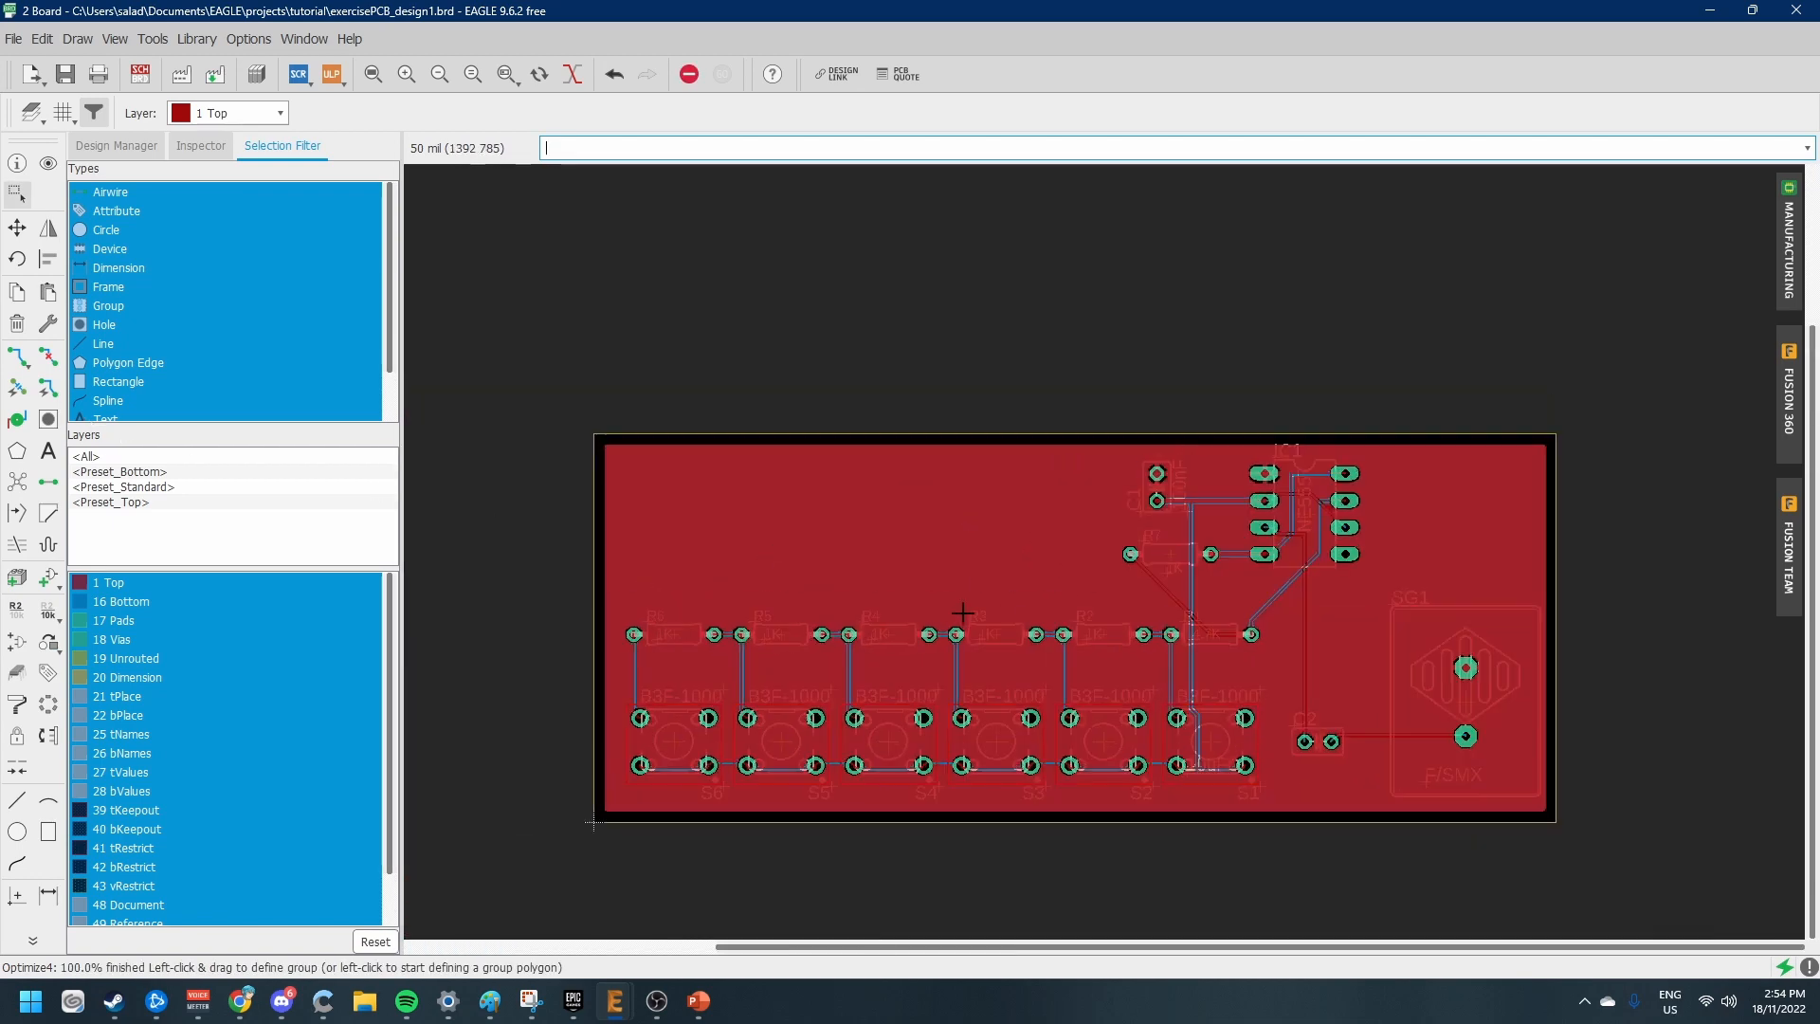
scroll(1040, 649, "up", 1)
scroll(1347, 656, "up", 1)
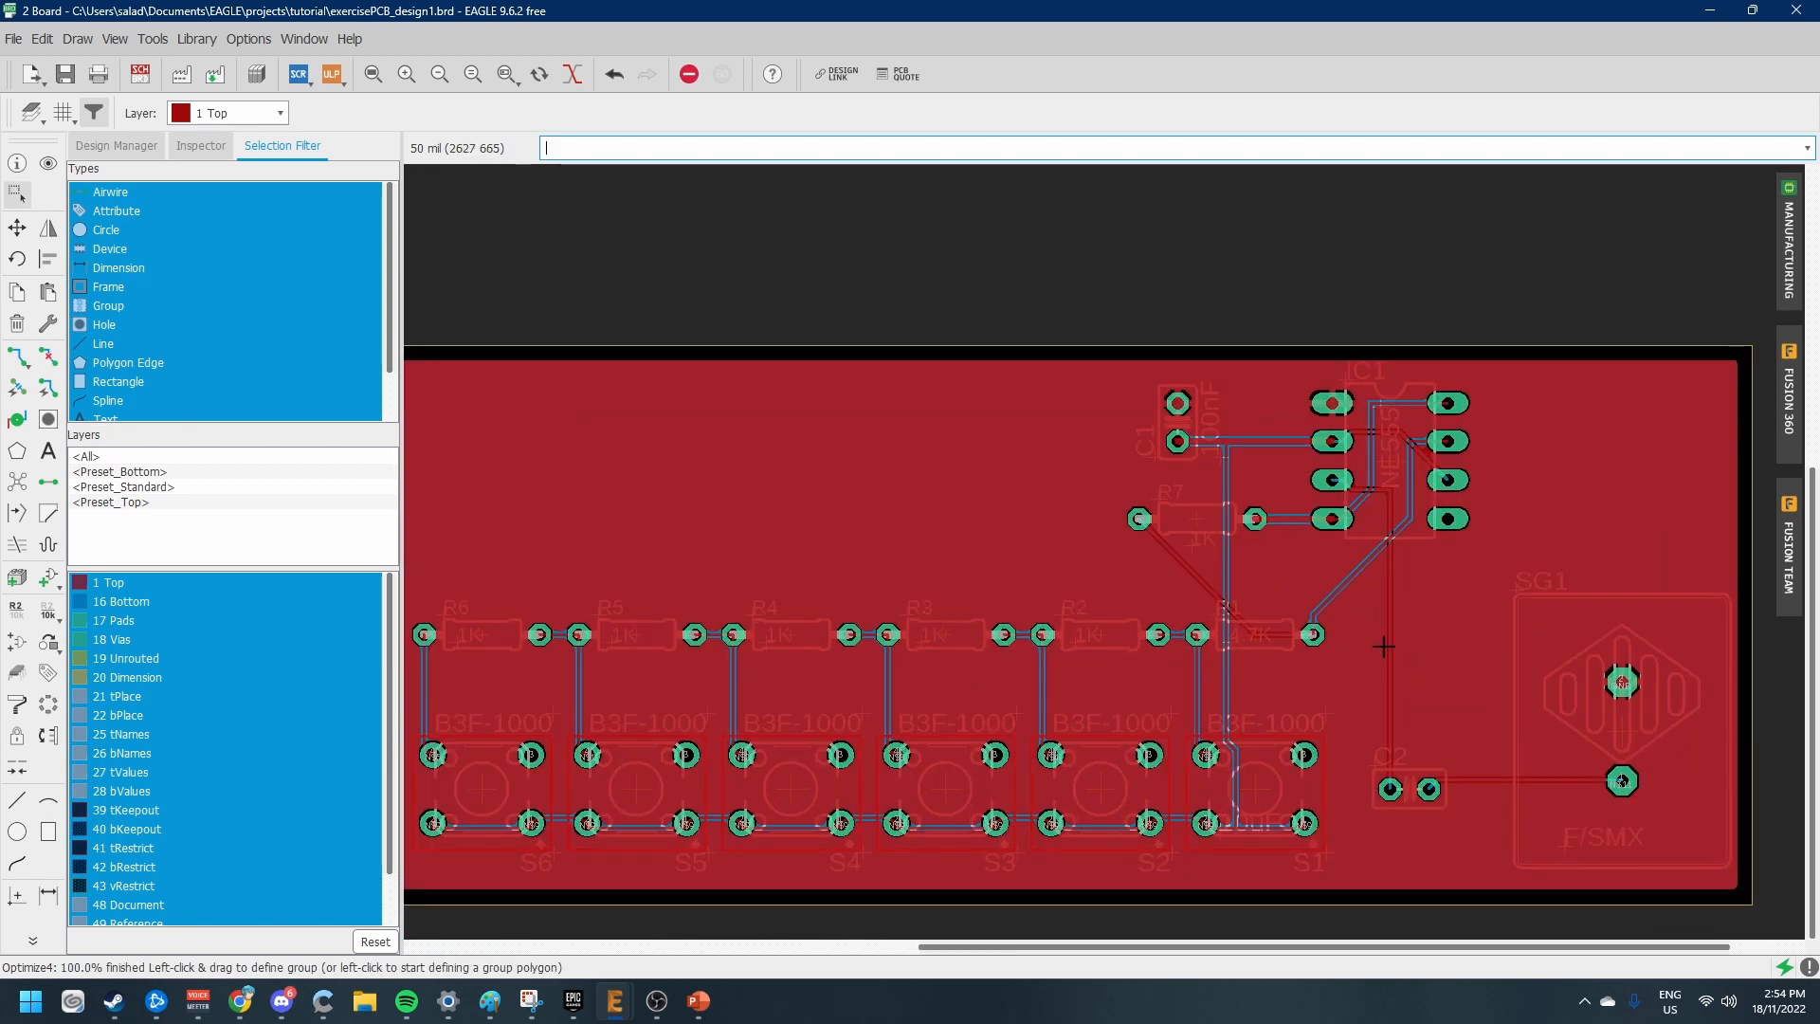
scroll(1328, 652, "up", 1)
scroll(1230, 631, "up", 1)
scroll(1042, 512, "down", 1)
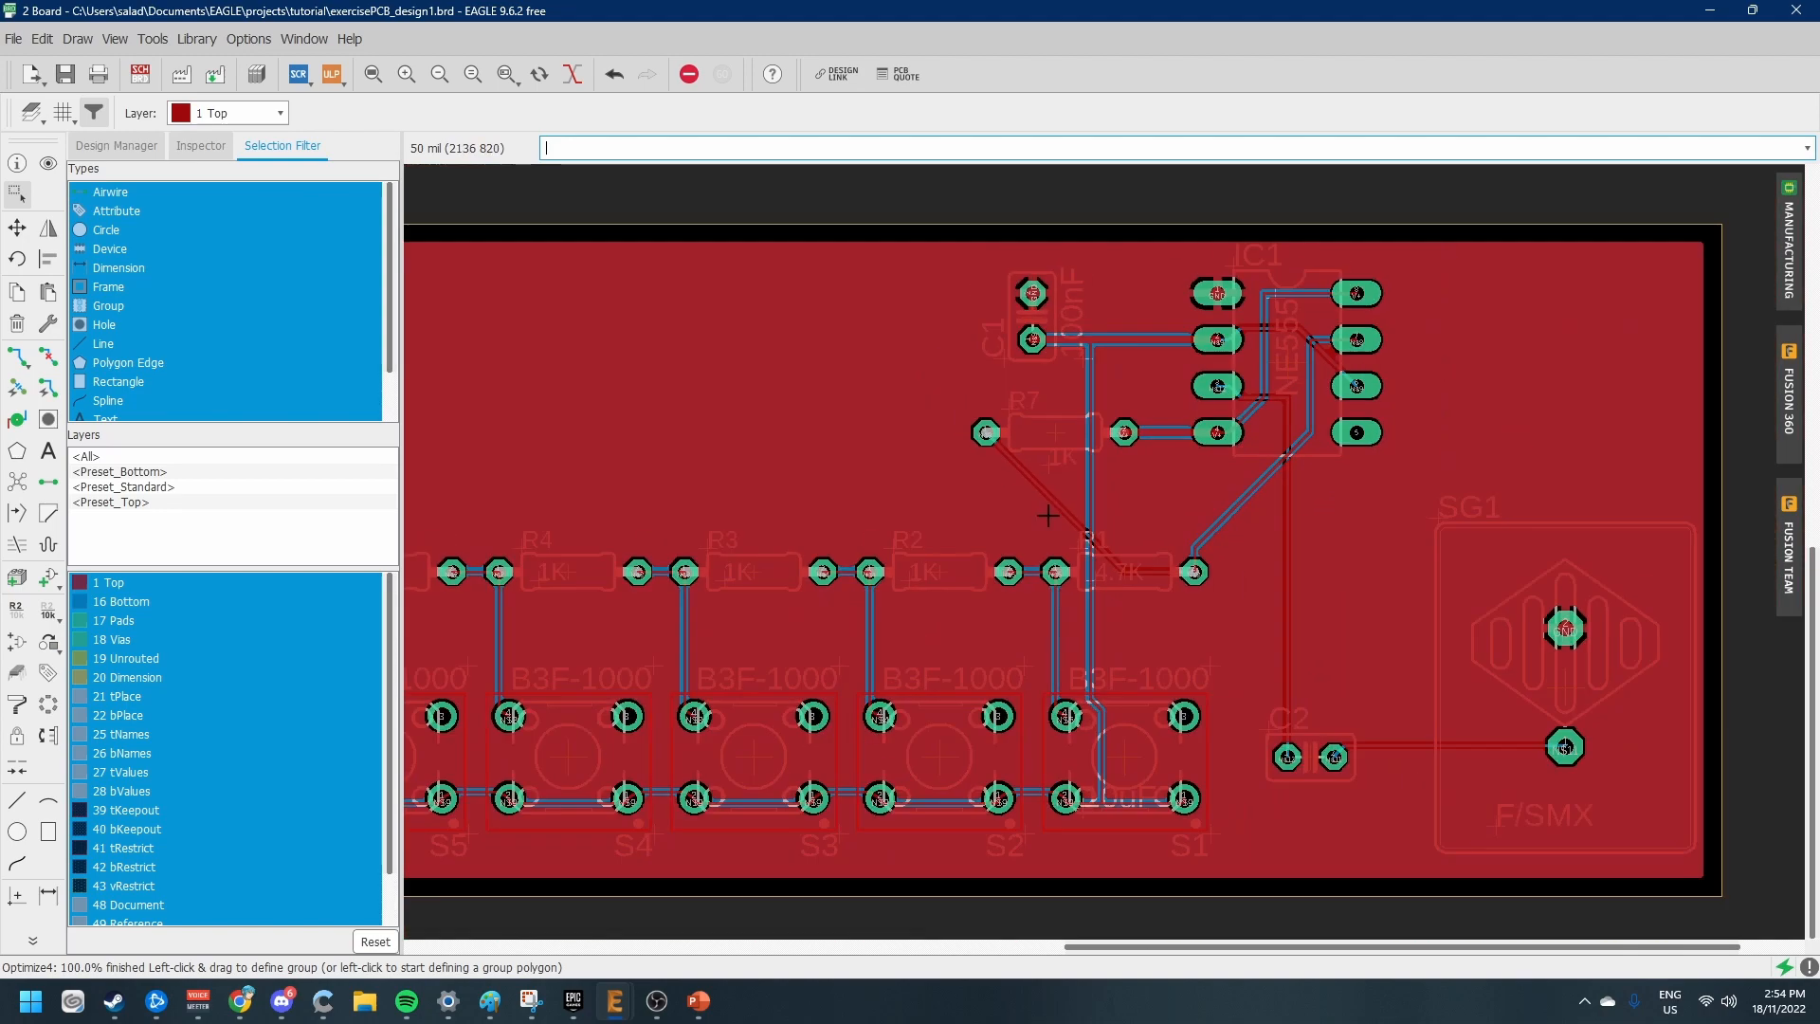
scroll(1050, 507, "down", 1)
scroll(1038, 531, "down", 2)
scroll(1018, 550, "up", 1)
scroll(921, 529, "down", 1)
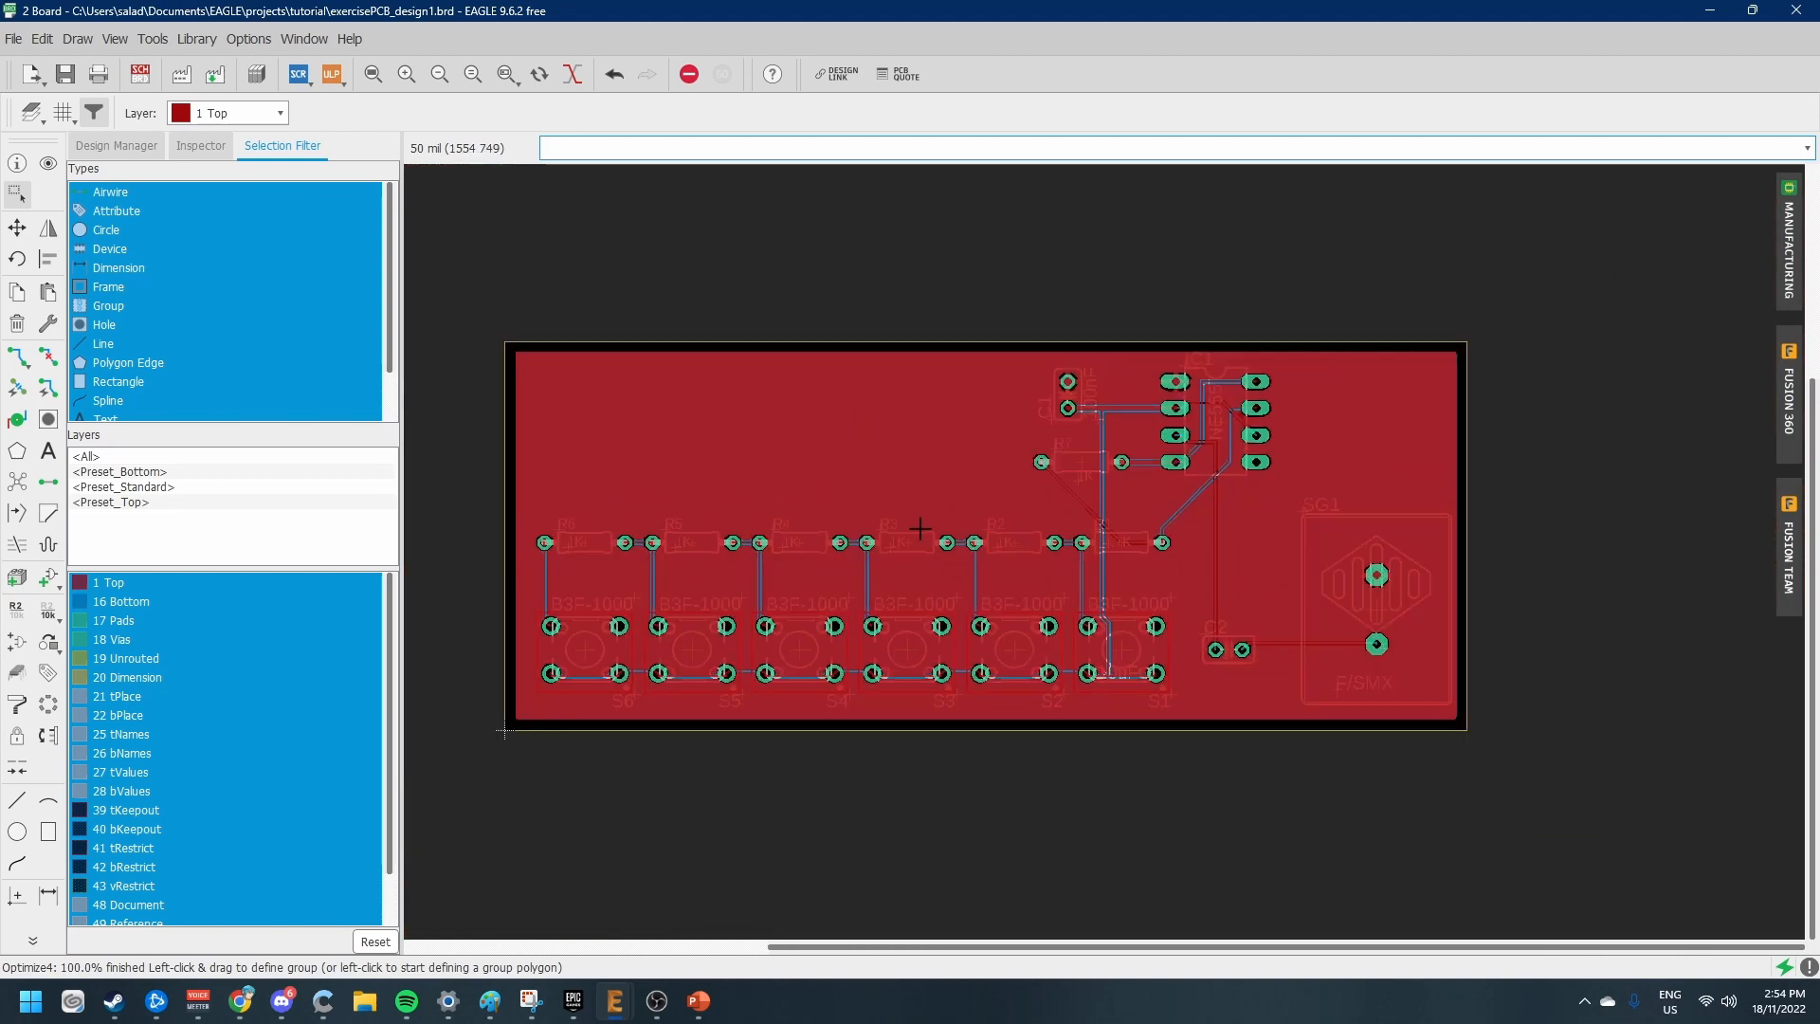
Inspect the routing with 16 Bottom as the active layer, and return to 1 Top to compare it
left_click(228, 113)
left_click(226, 137)
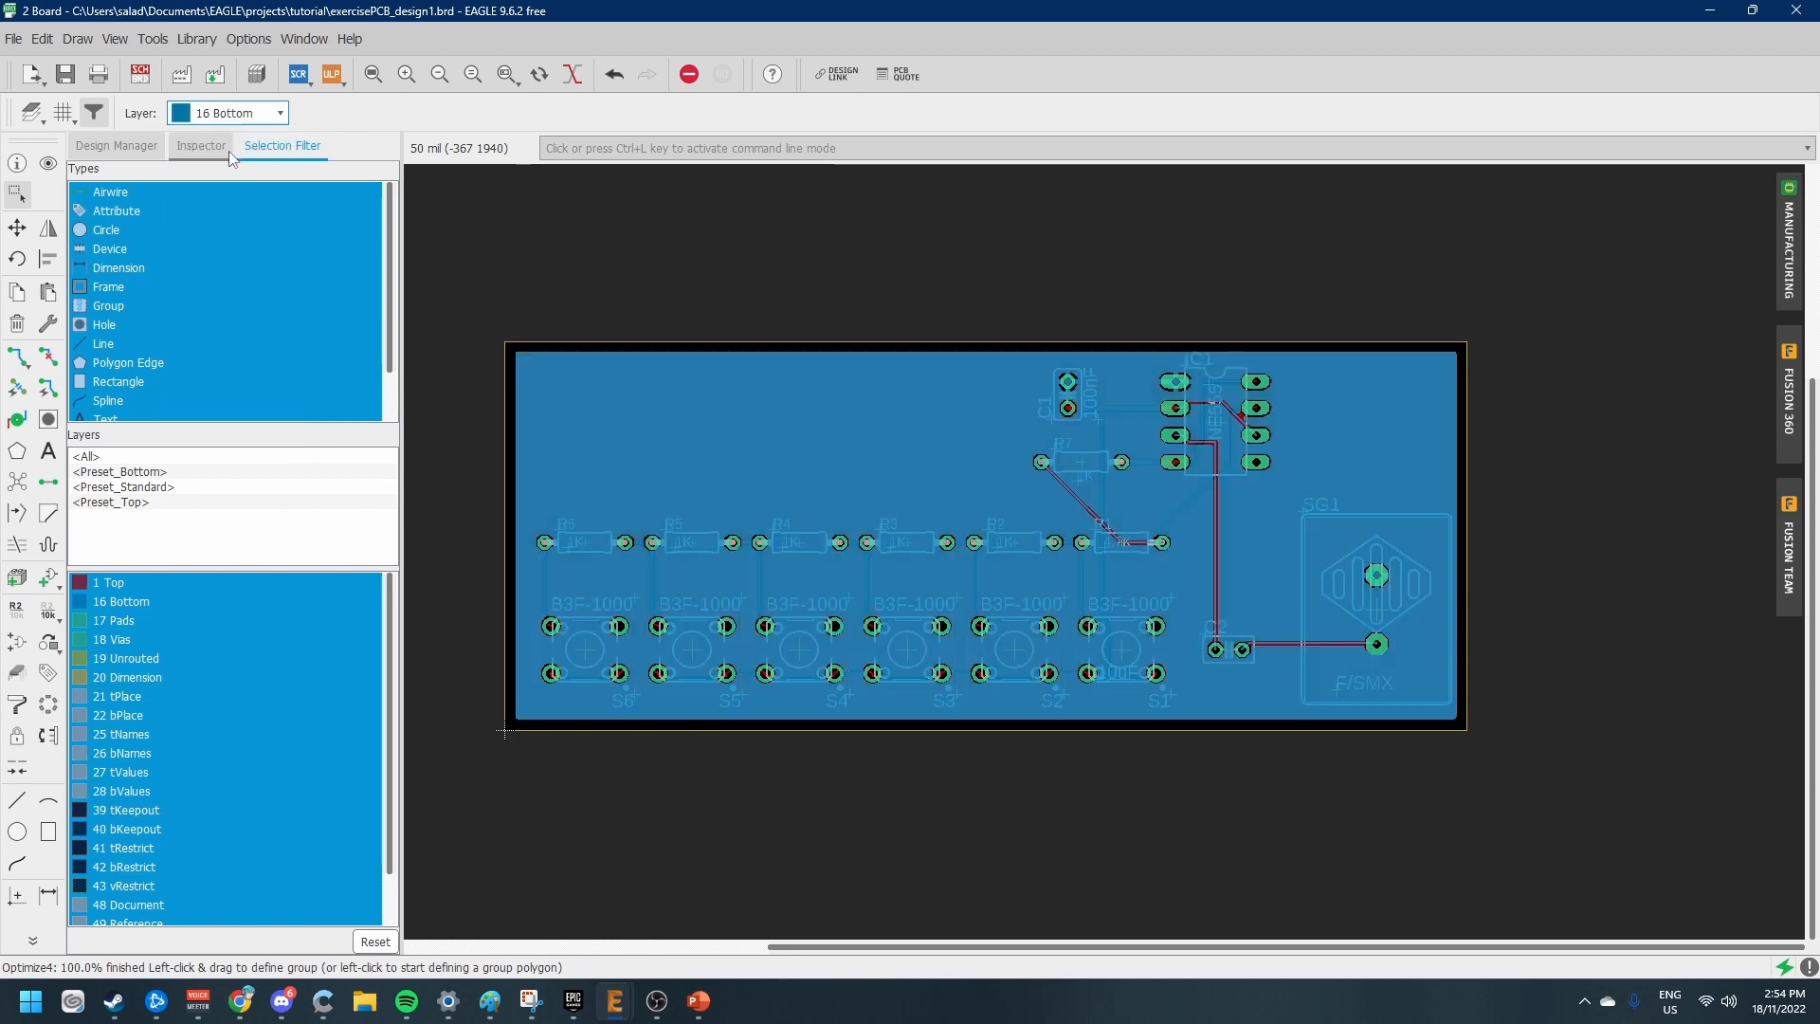
scroll(1125, 550, "up", 1)
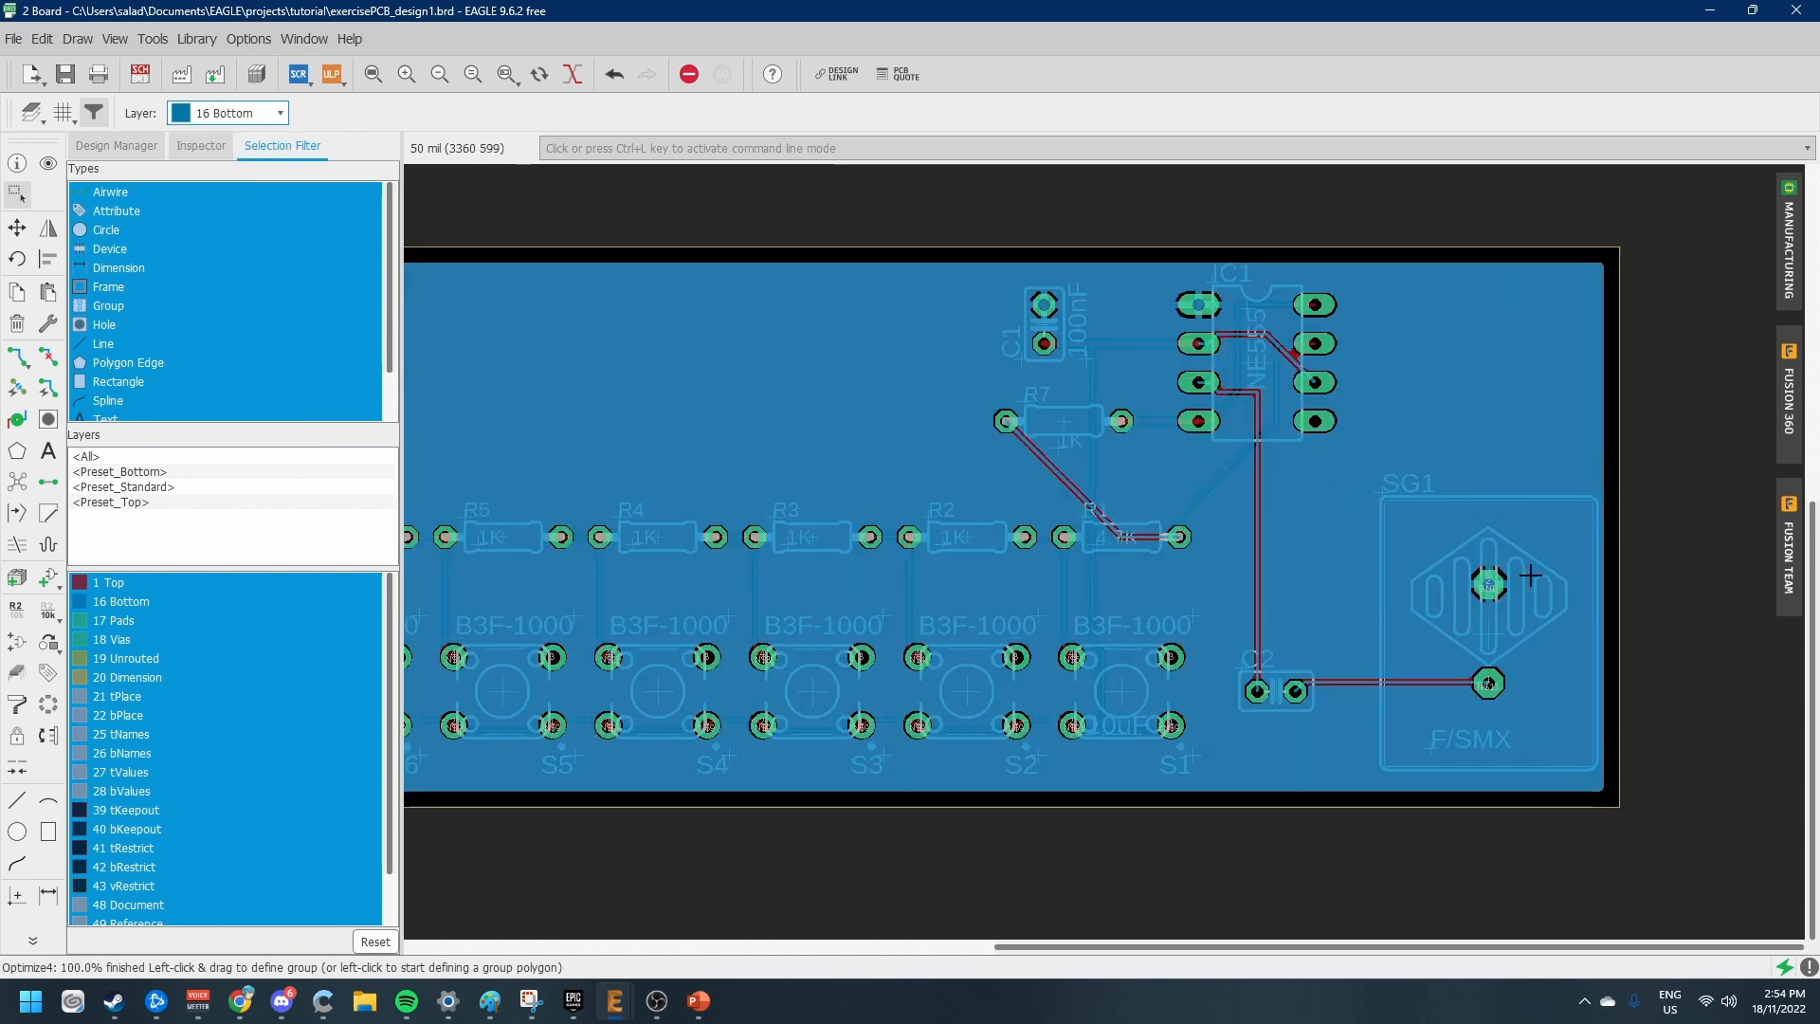
scroll(1318, 525, "down", 1)
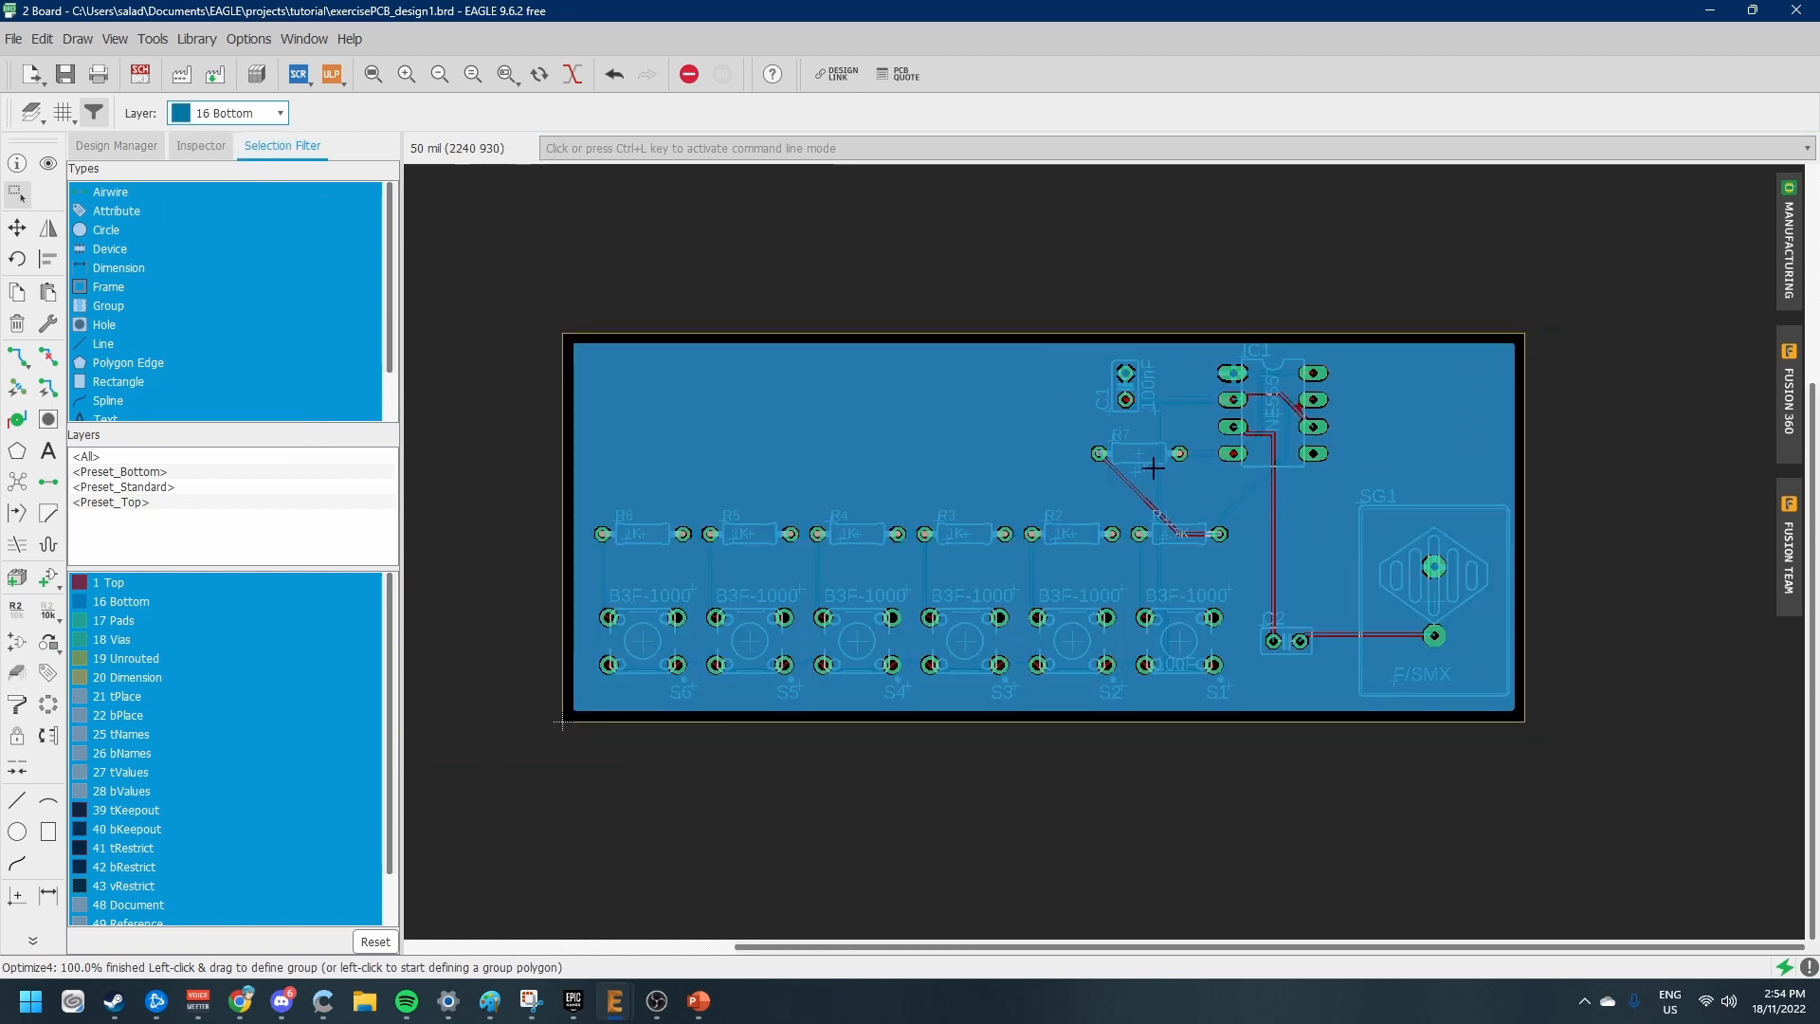
left_click(228, 113)
left_click(231, 139)
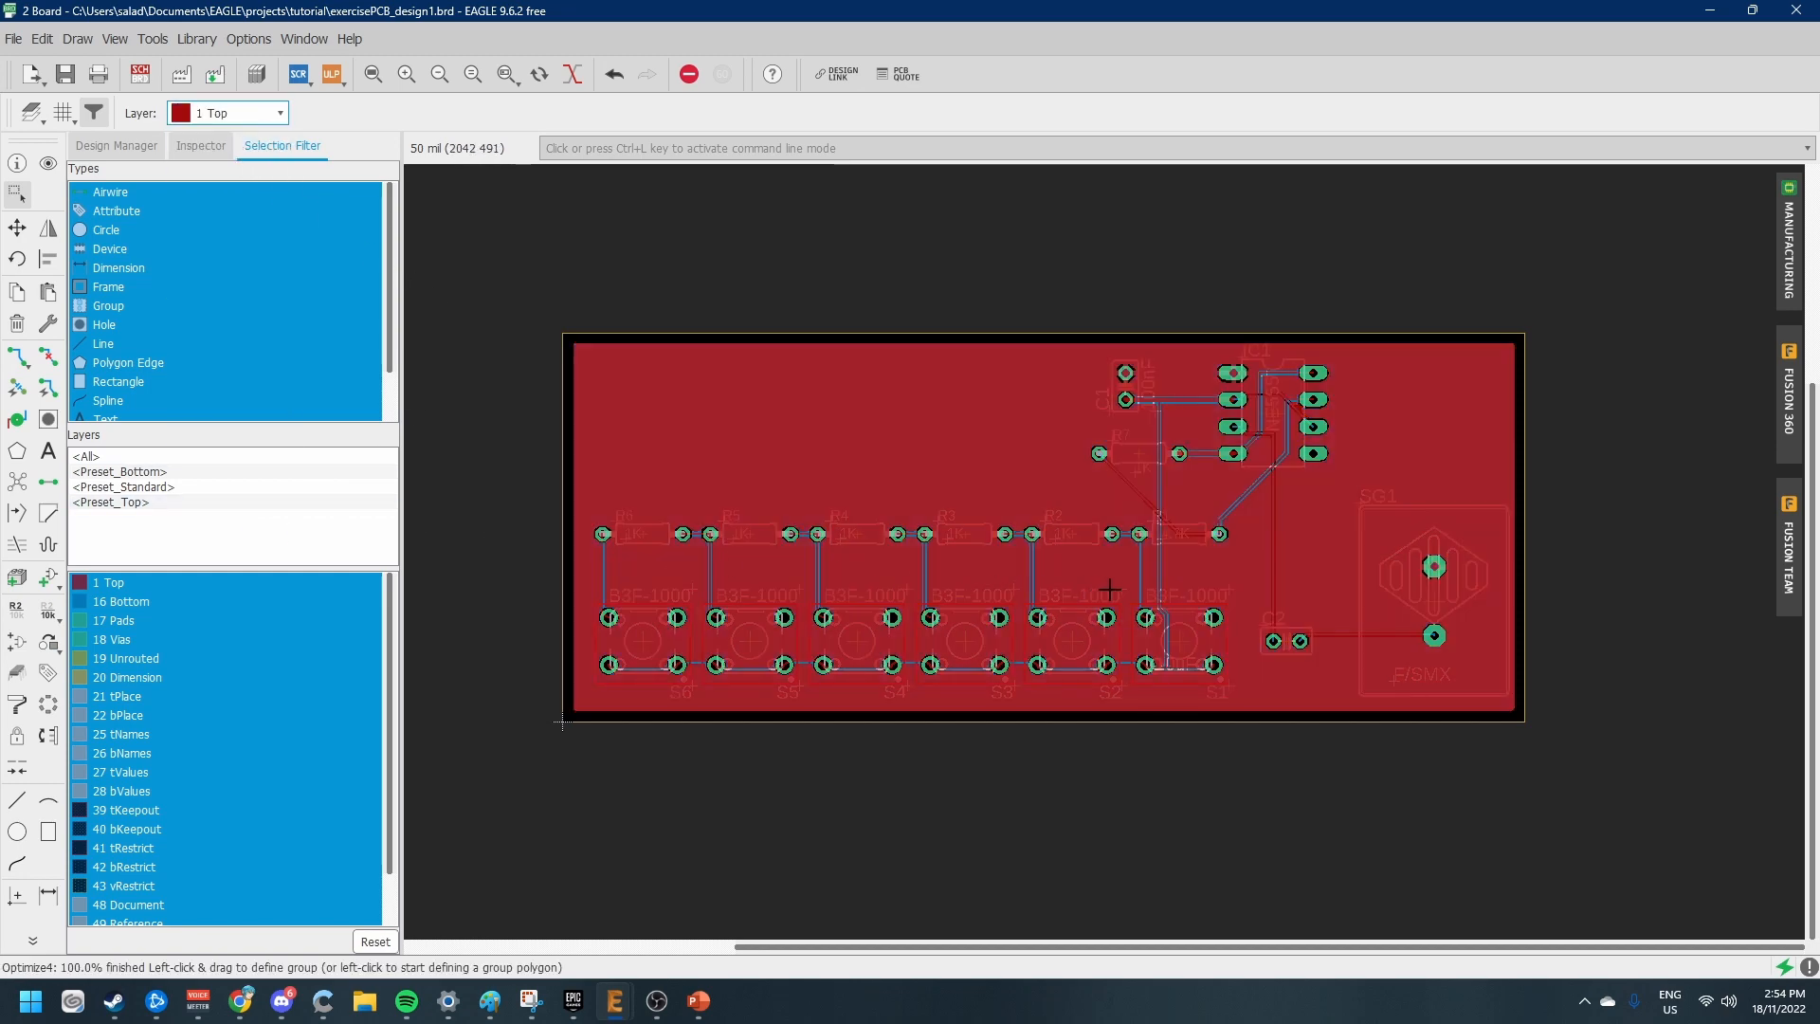
scroll(1202, 492, "up", 2)
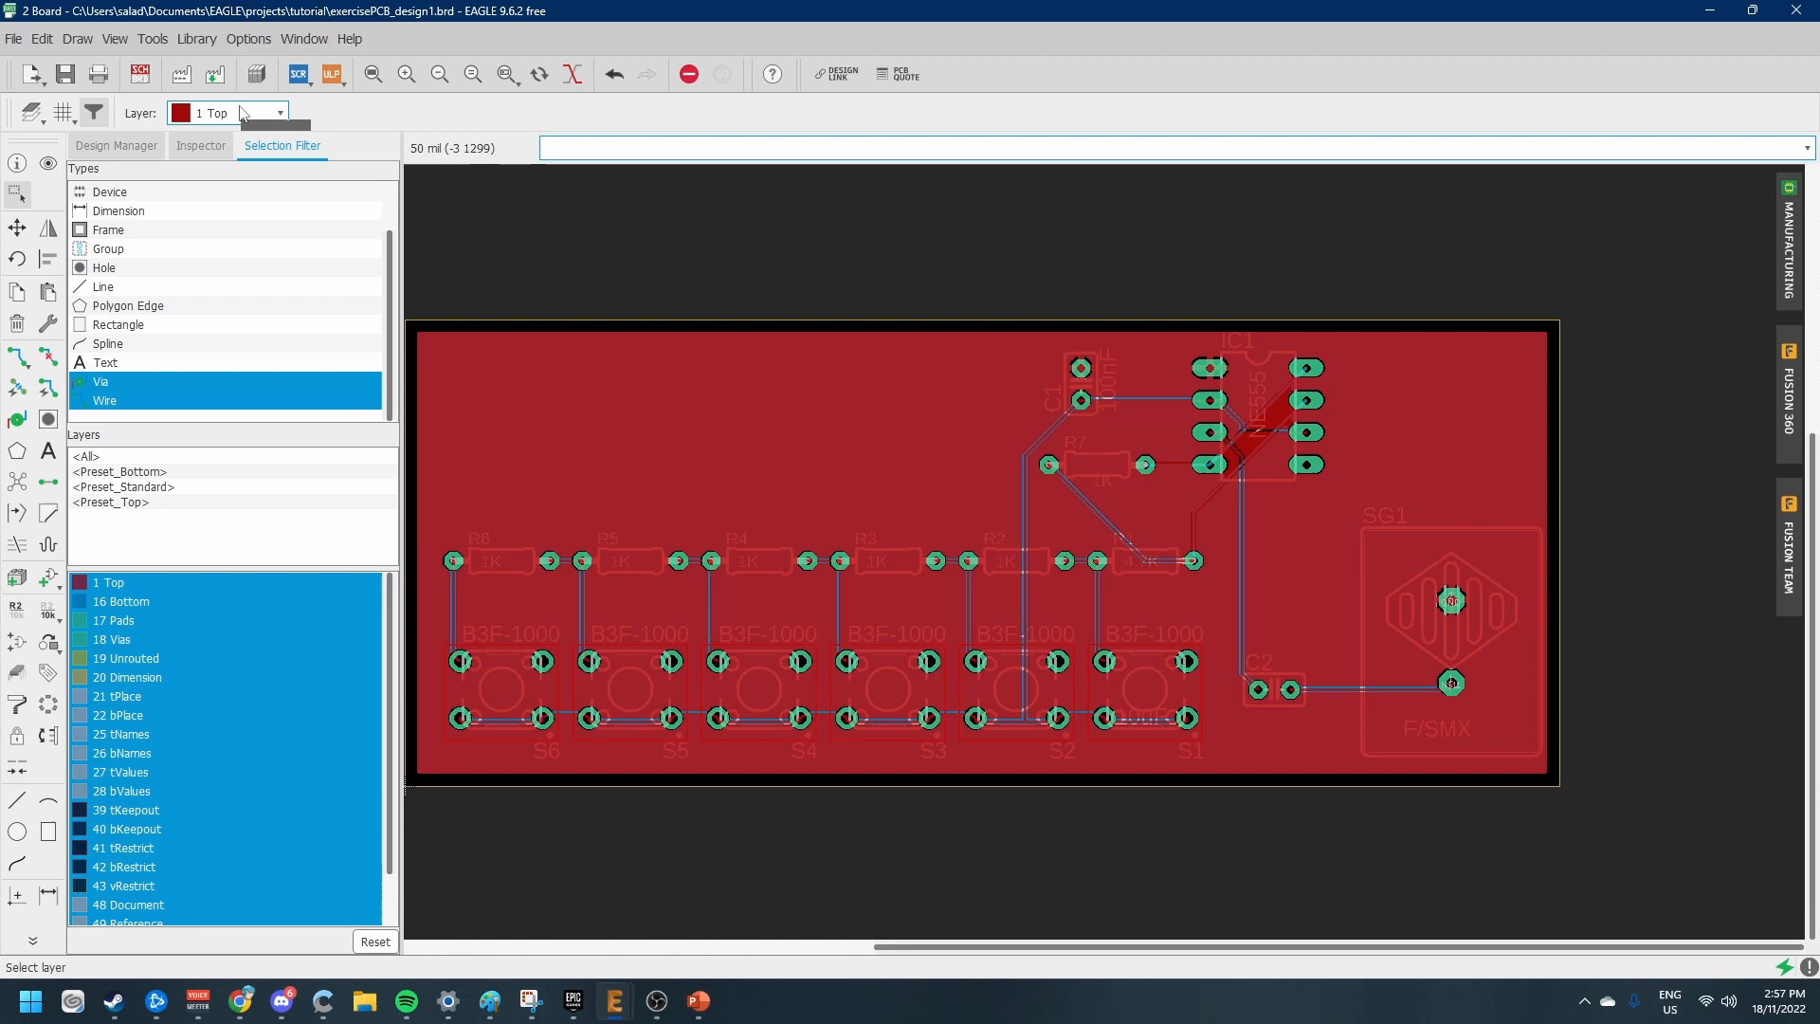
Make 16 Bottom the active layer and examine the bottom copper pour on the revised board
left_click(239, 112)
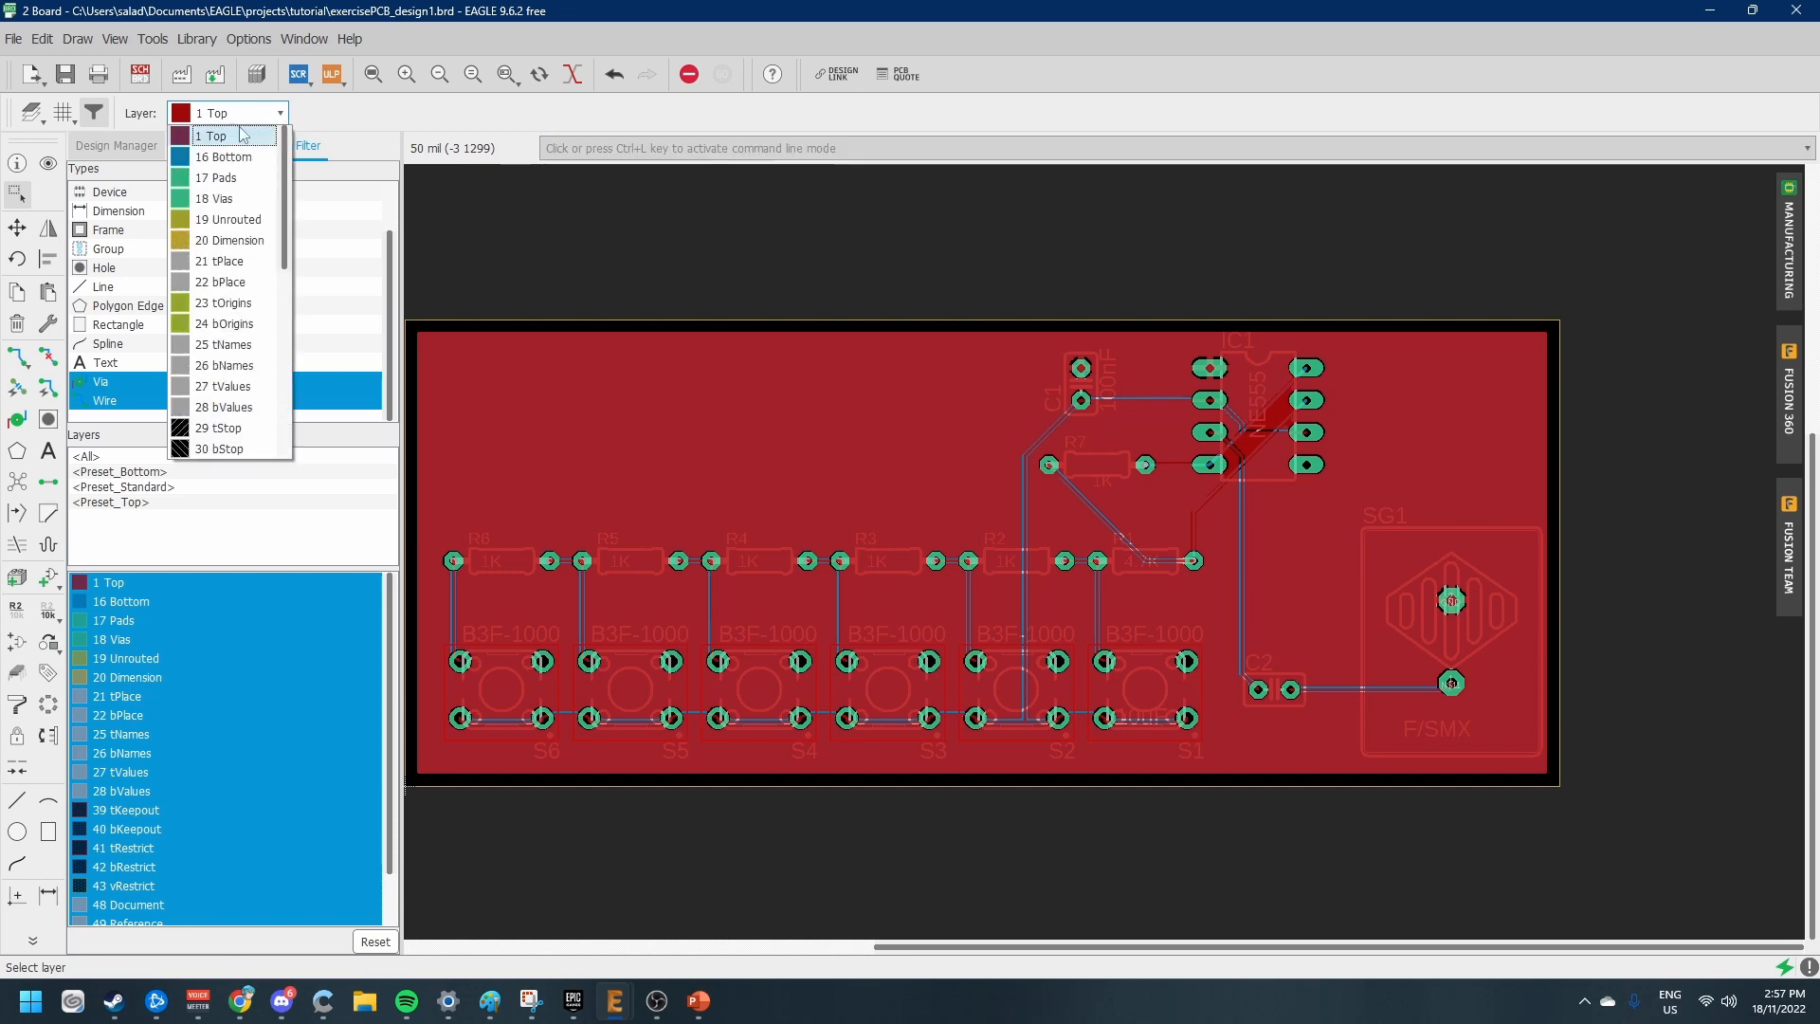
left_click(232, 157)
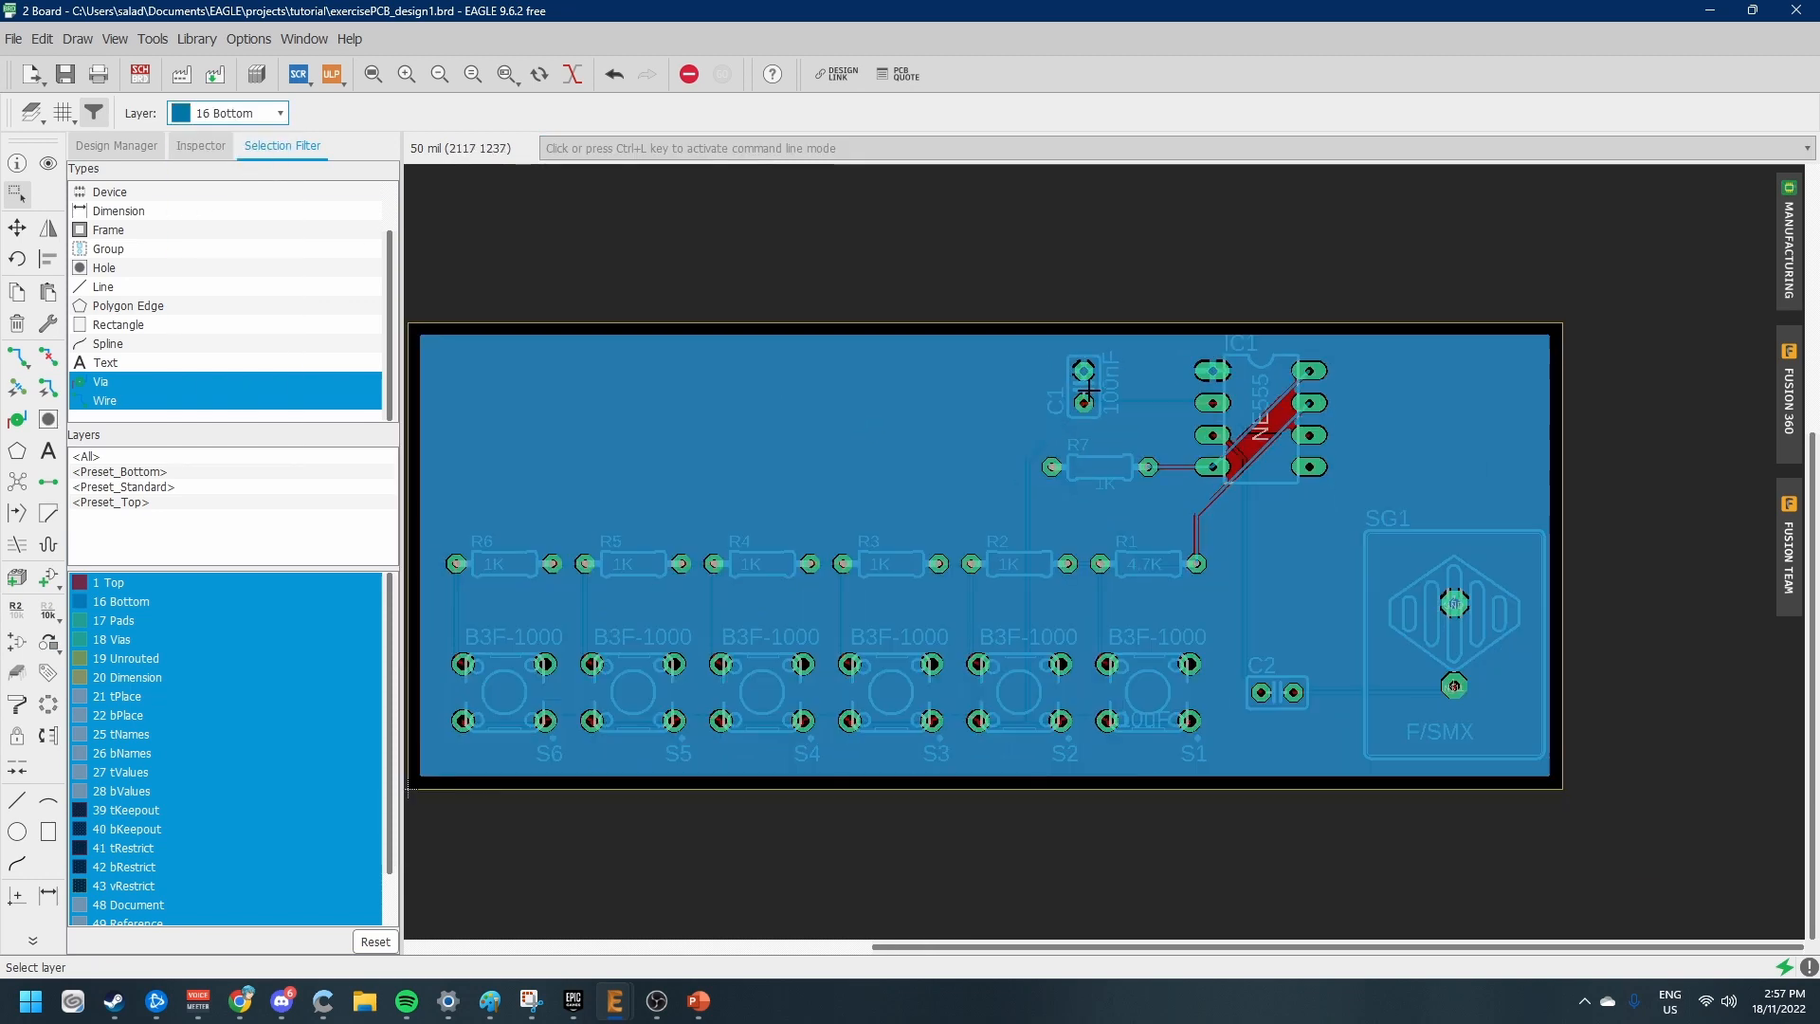
scroll(874, 483, "down", 2)
scroll(760, 505, "up", 2)
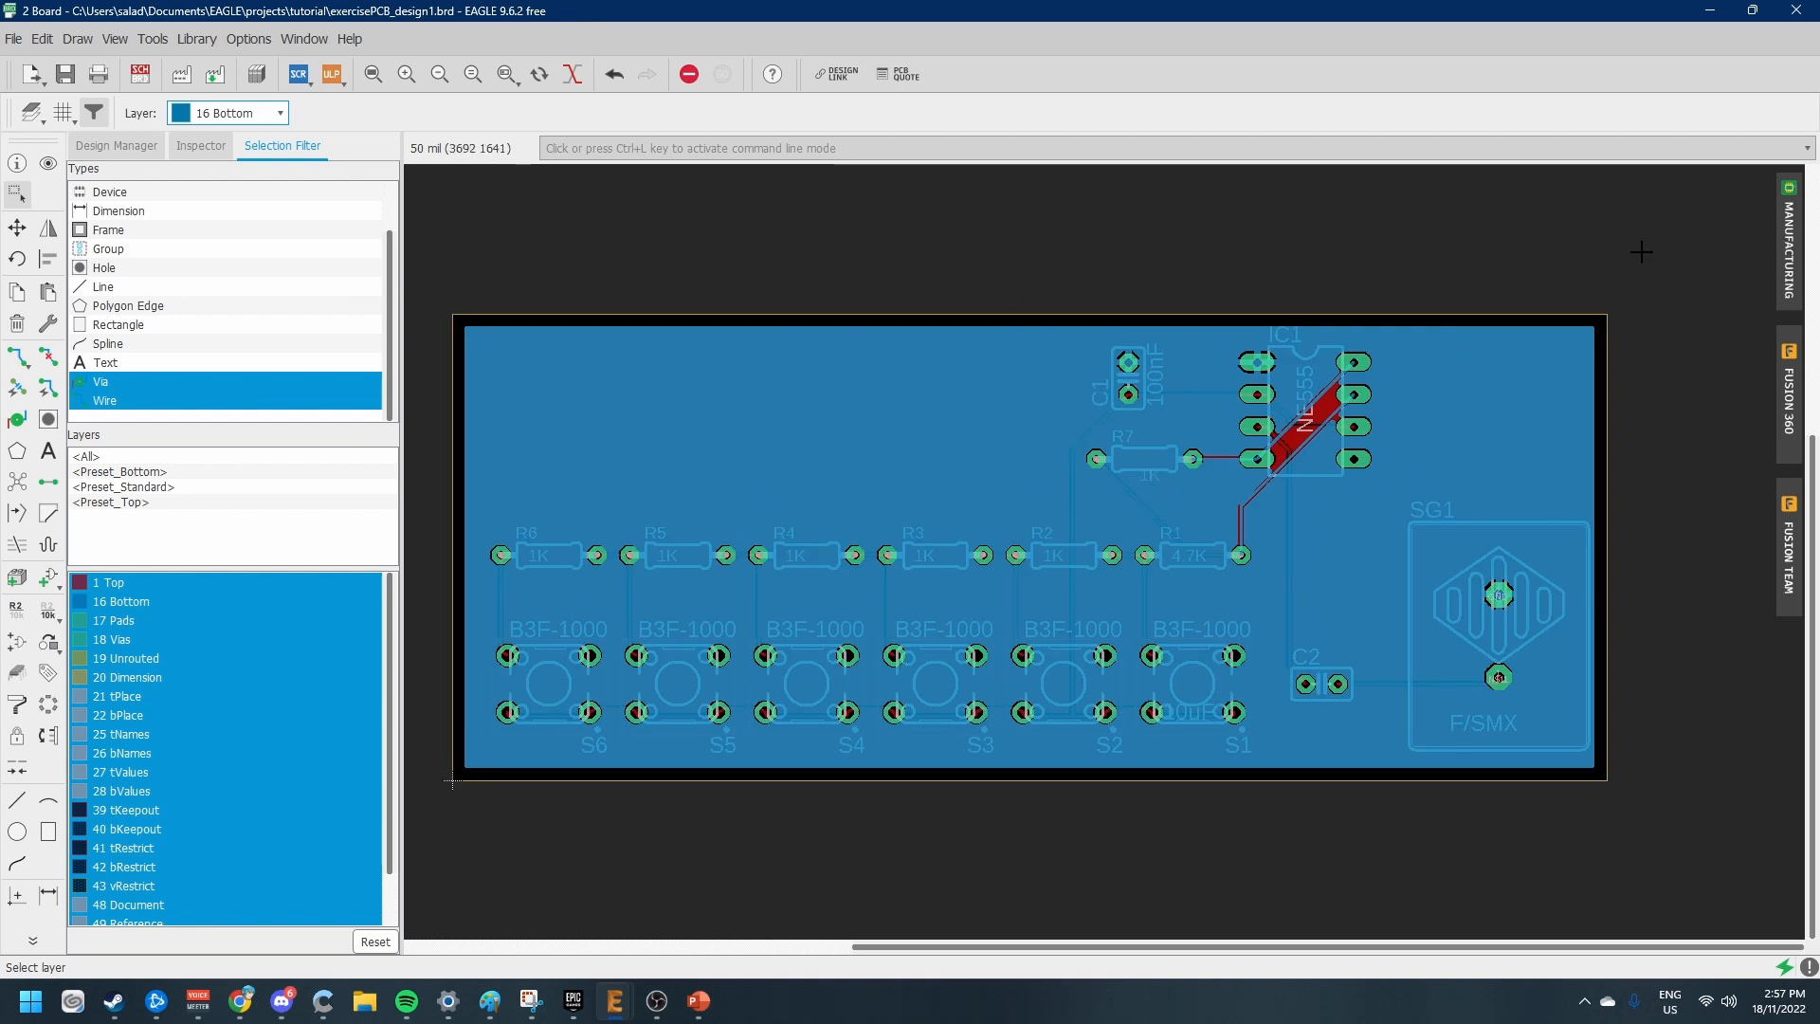
Open the manufacturing preview of the board and enlarge its window over the layout
left_click(1788, 253)
left_click_drag(1693, 203, 898, 141)
left_click_drag(1105, 405, 1674, 404)
left_click_drag(1319, 163, 1106, 213)
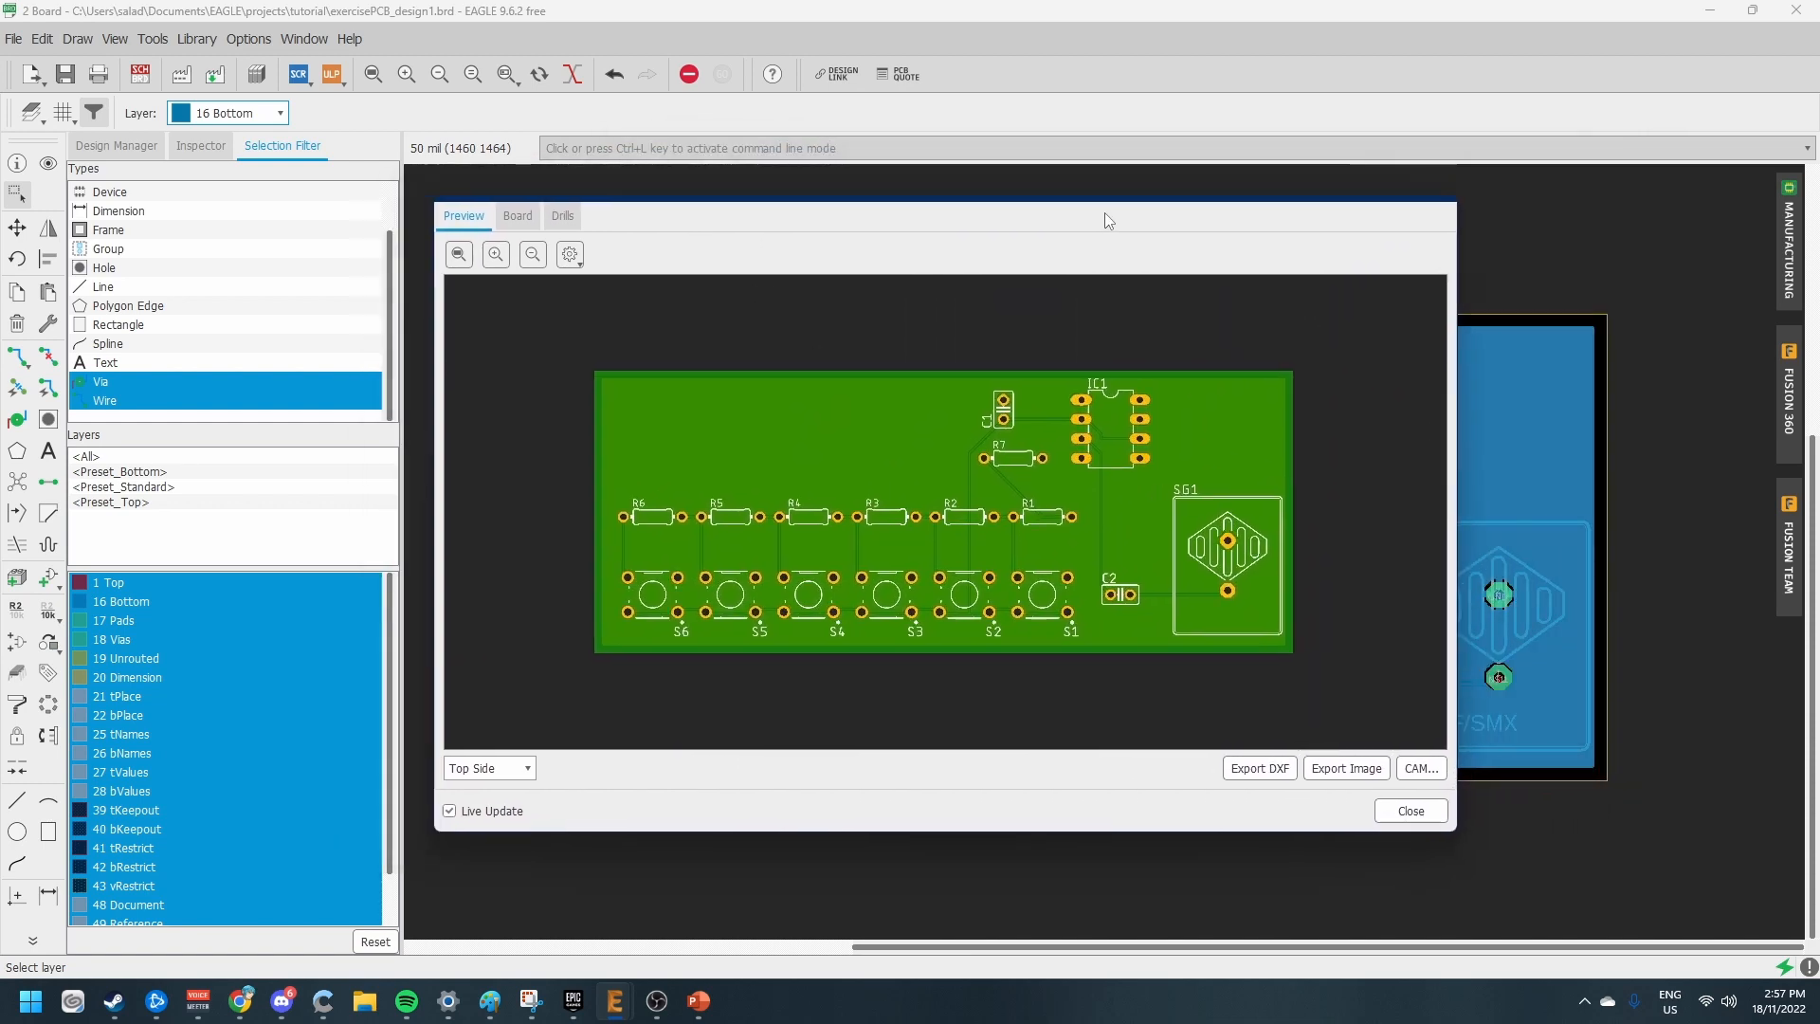
Compare the Bottom Side and Top Side views in the manufacturing preview, and close it
left_click(484, 768)
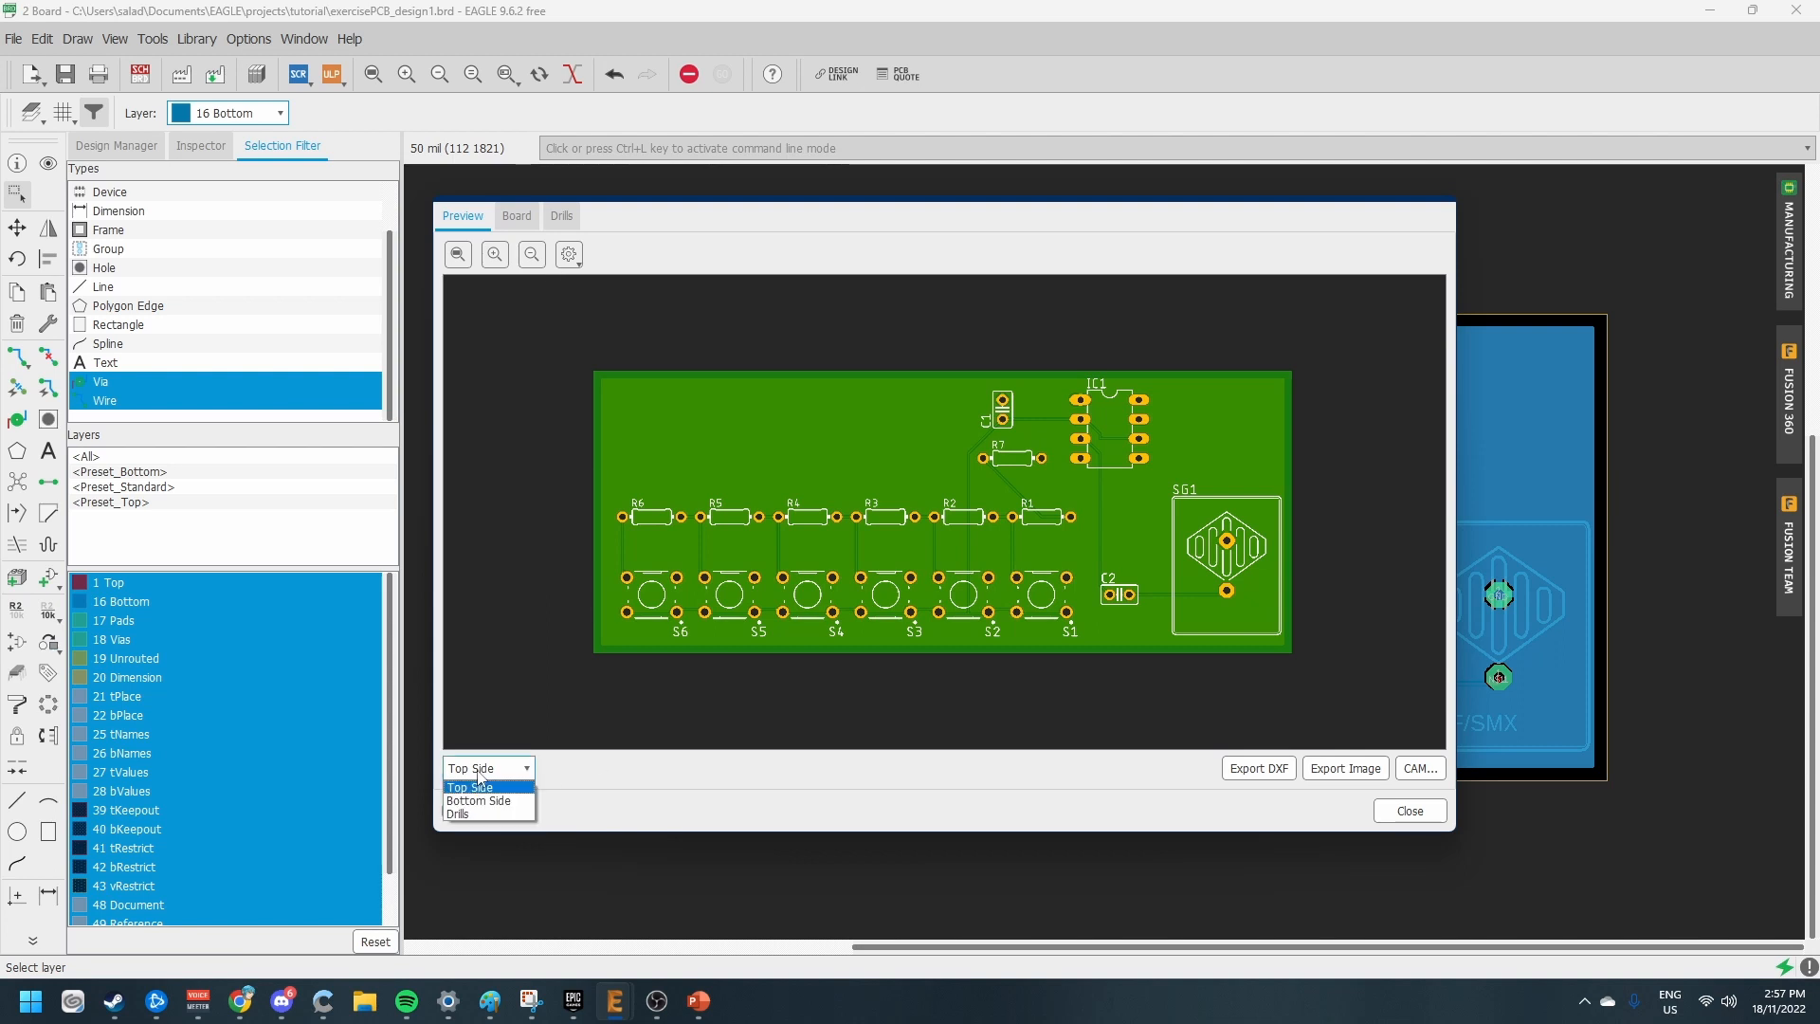
left_click(494, 803)
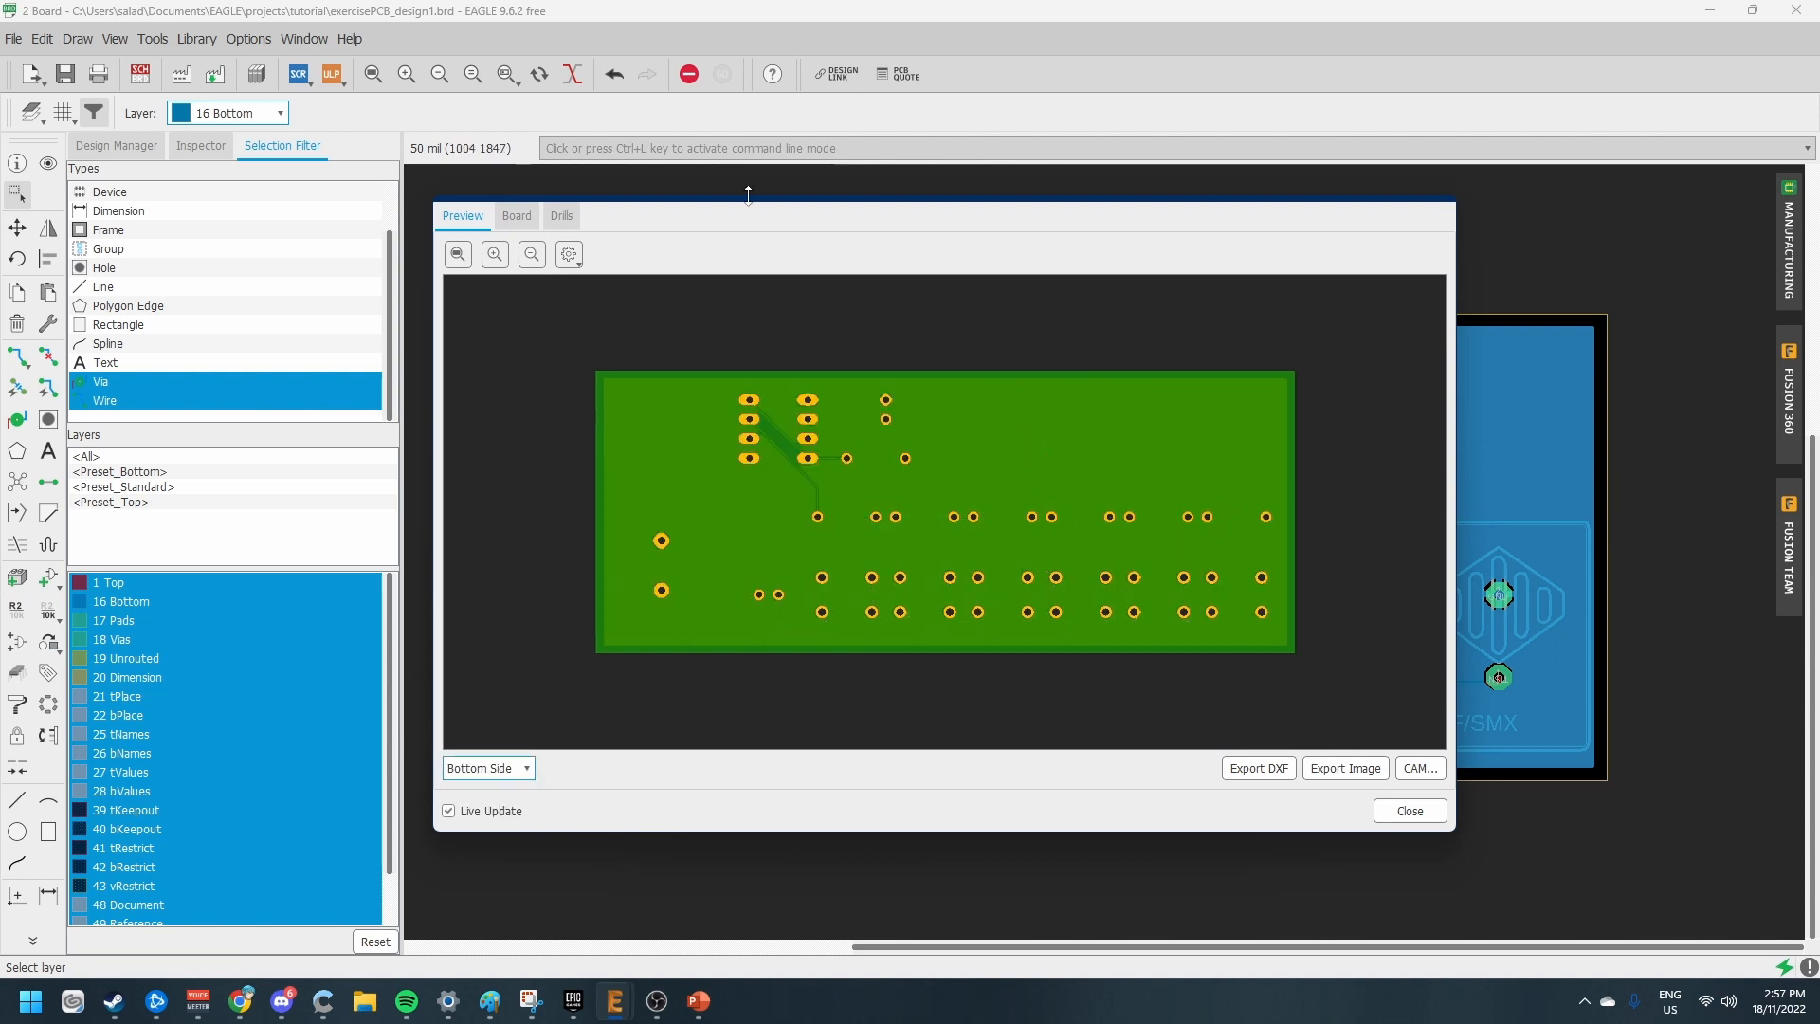
left_click(517, 770)
left_click(488, 788)
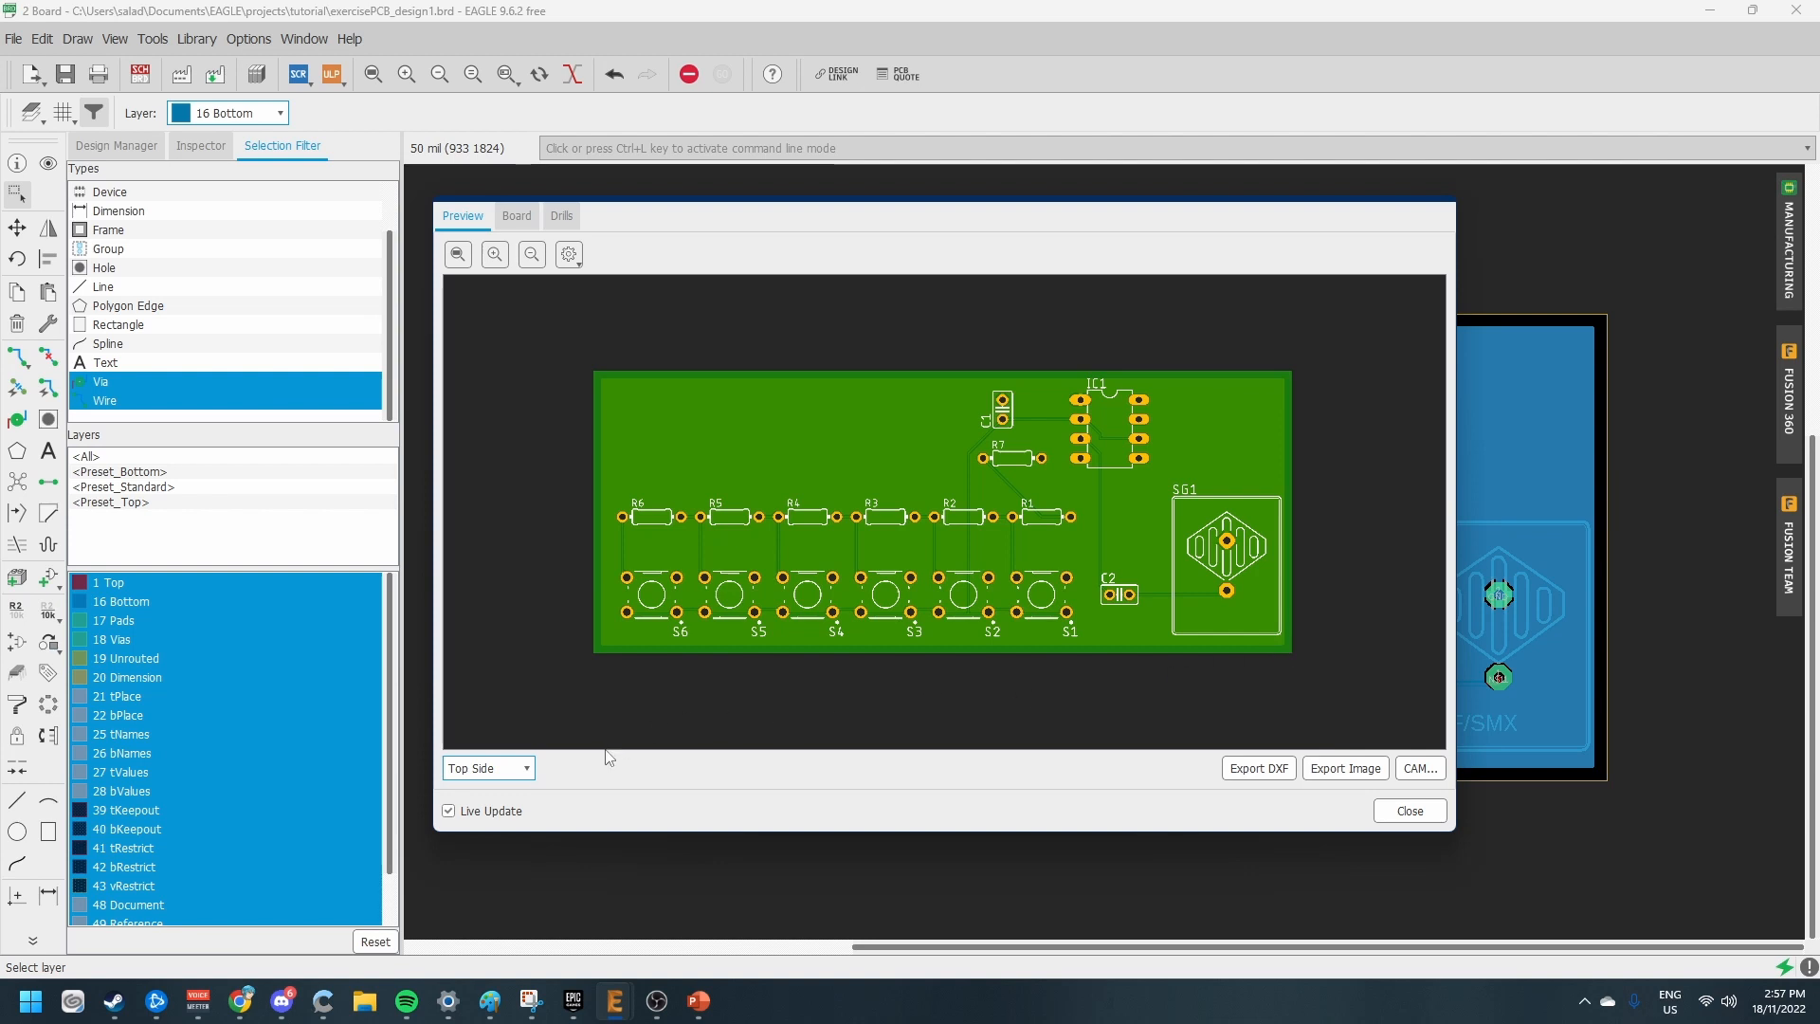
left_click(493, 768)
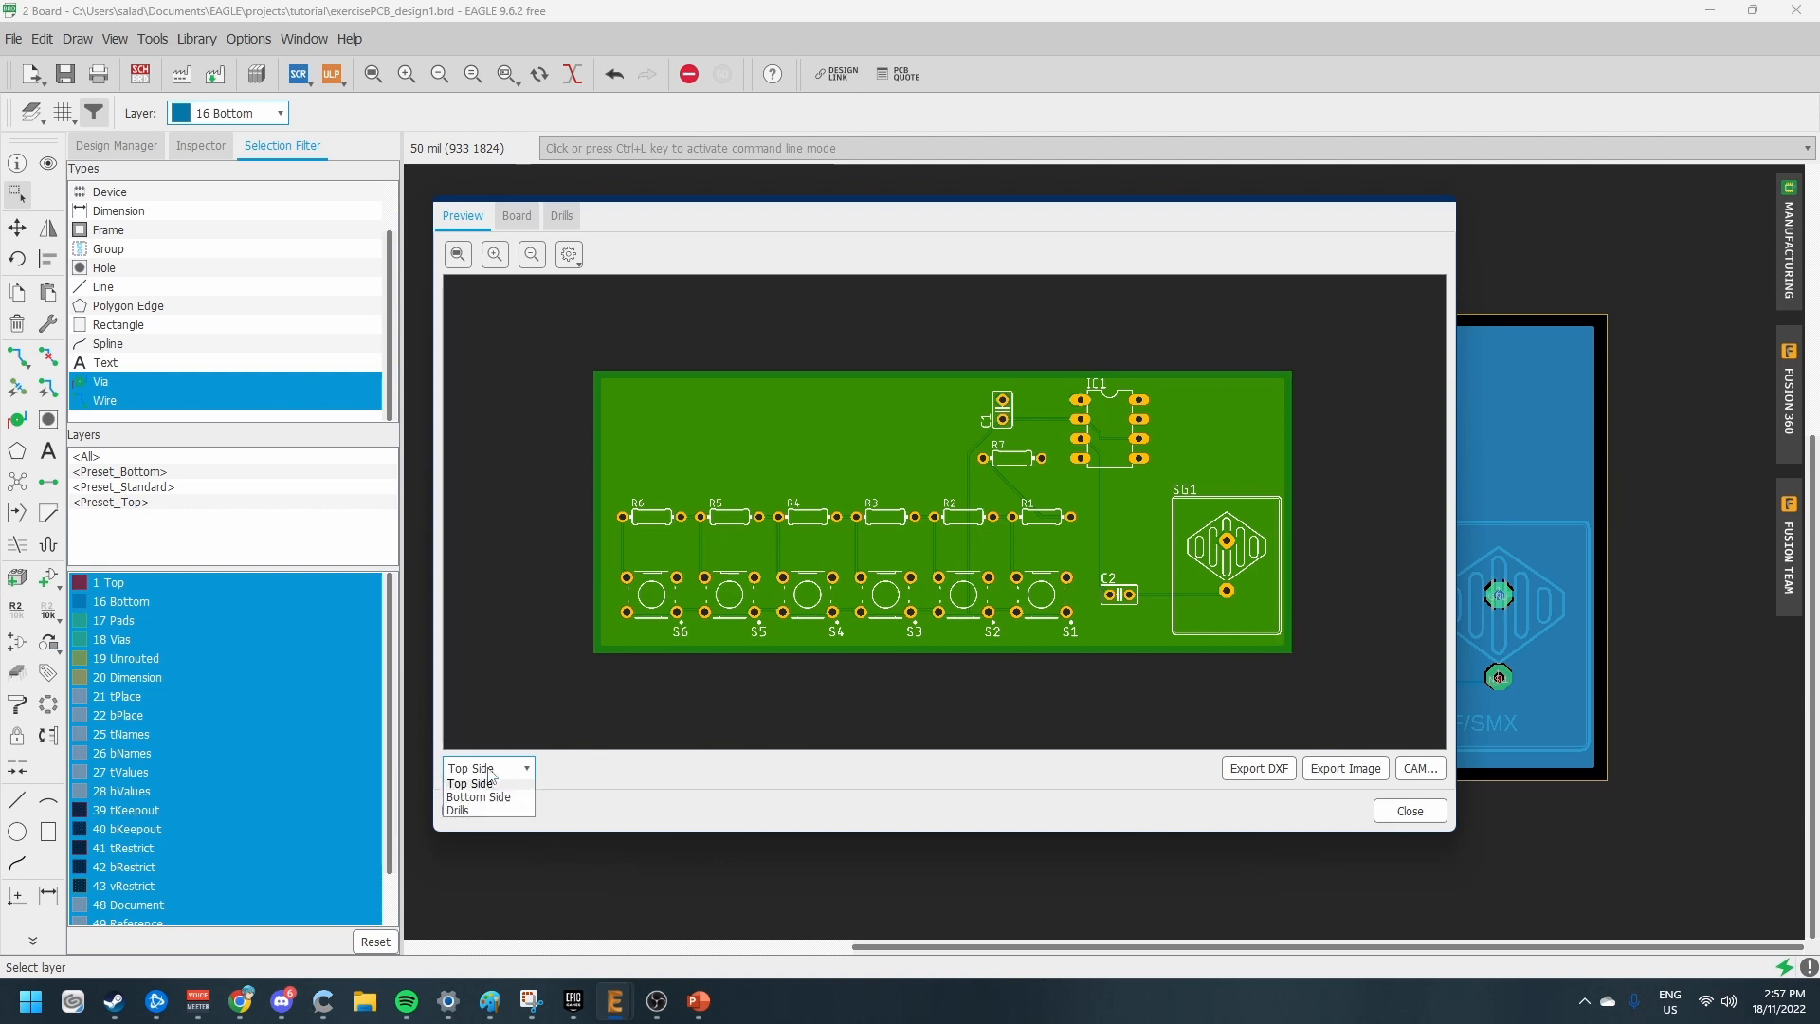
left_click(500, 801)
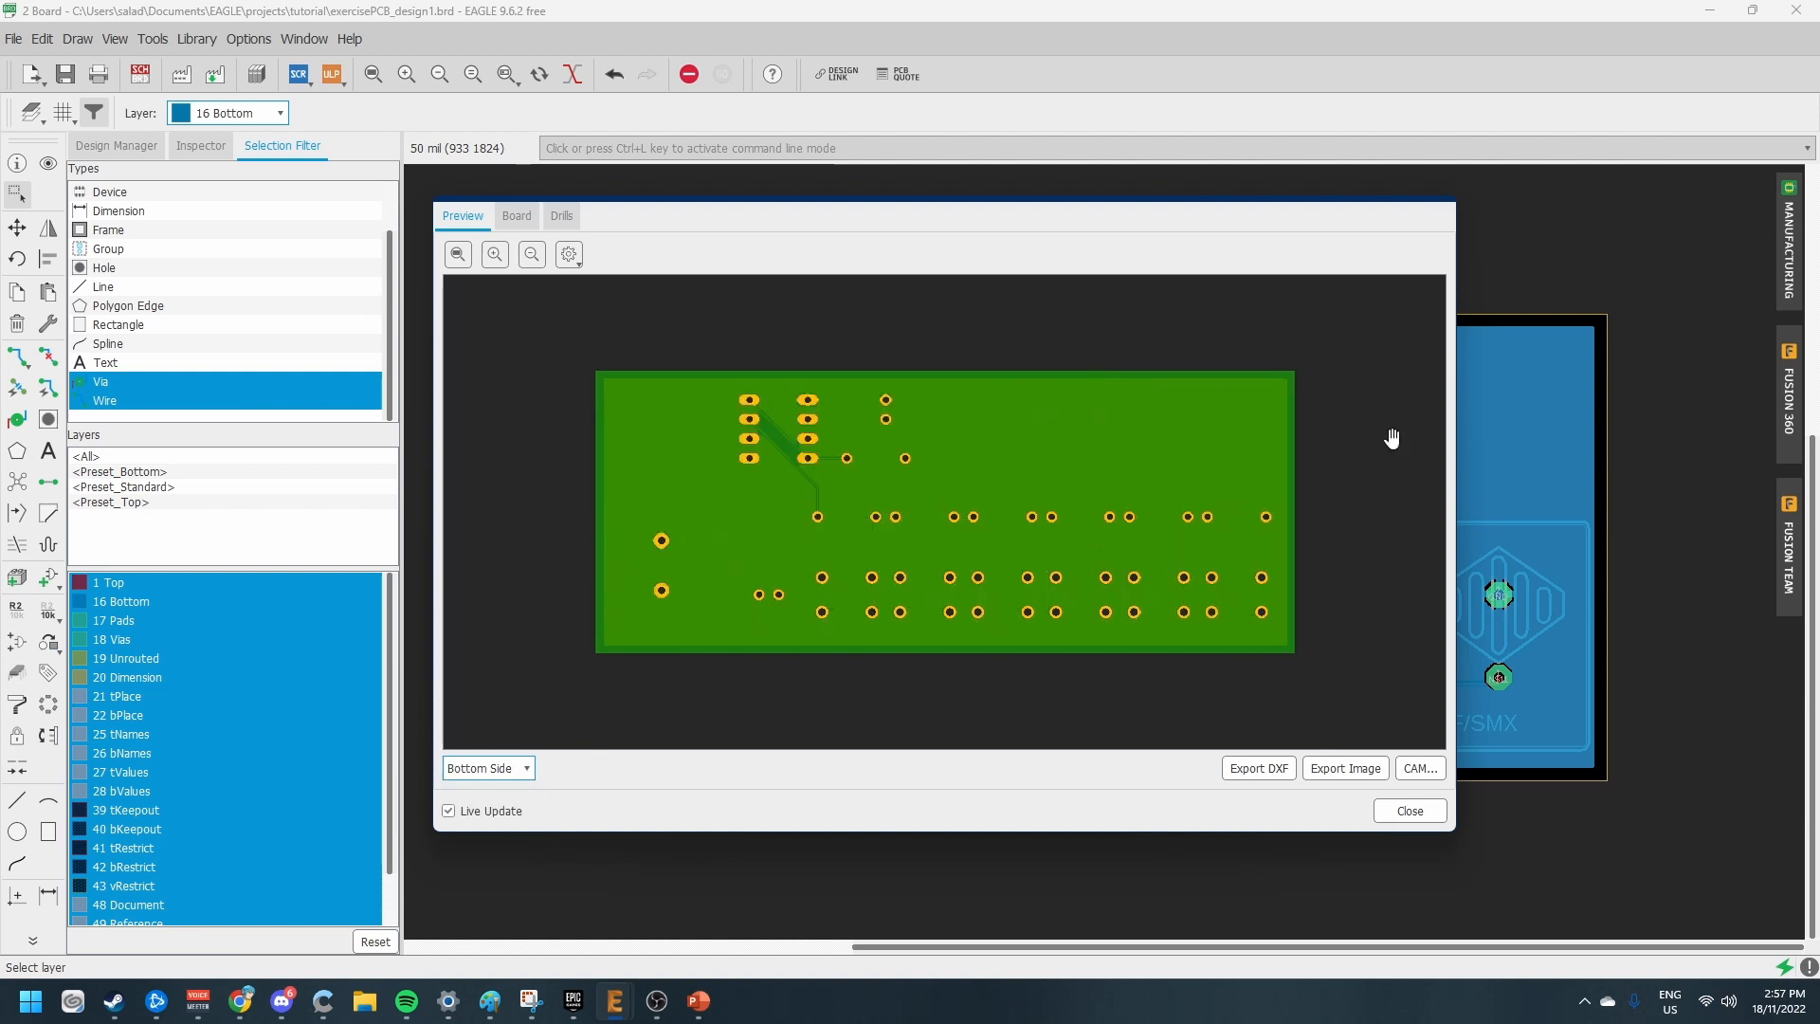
left_click(1434, 820)
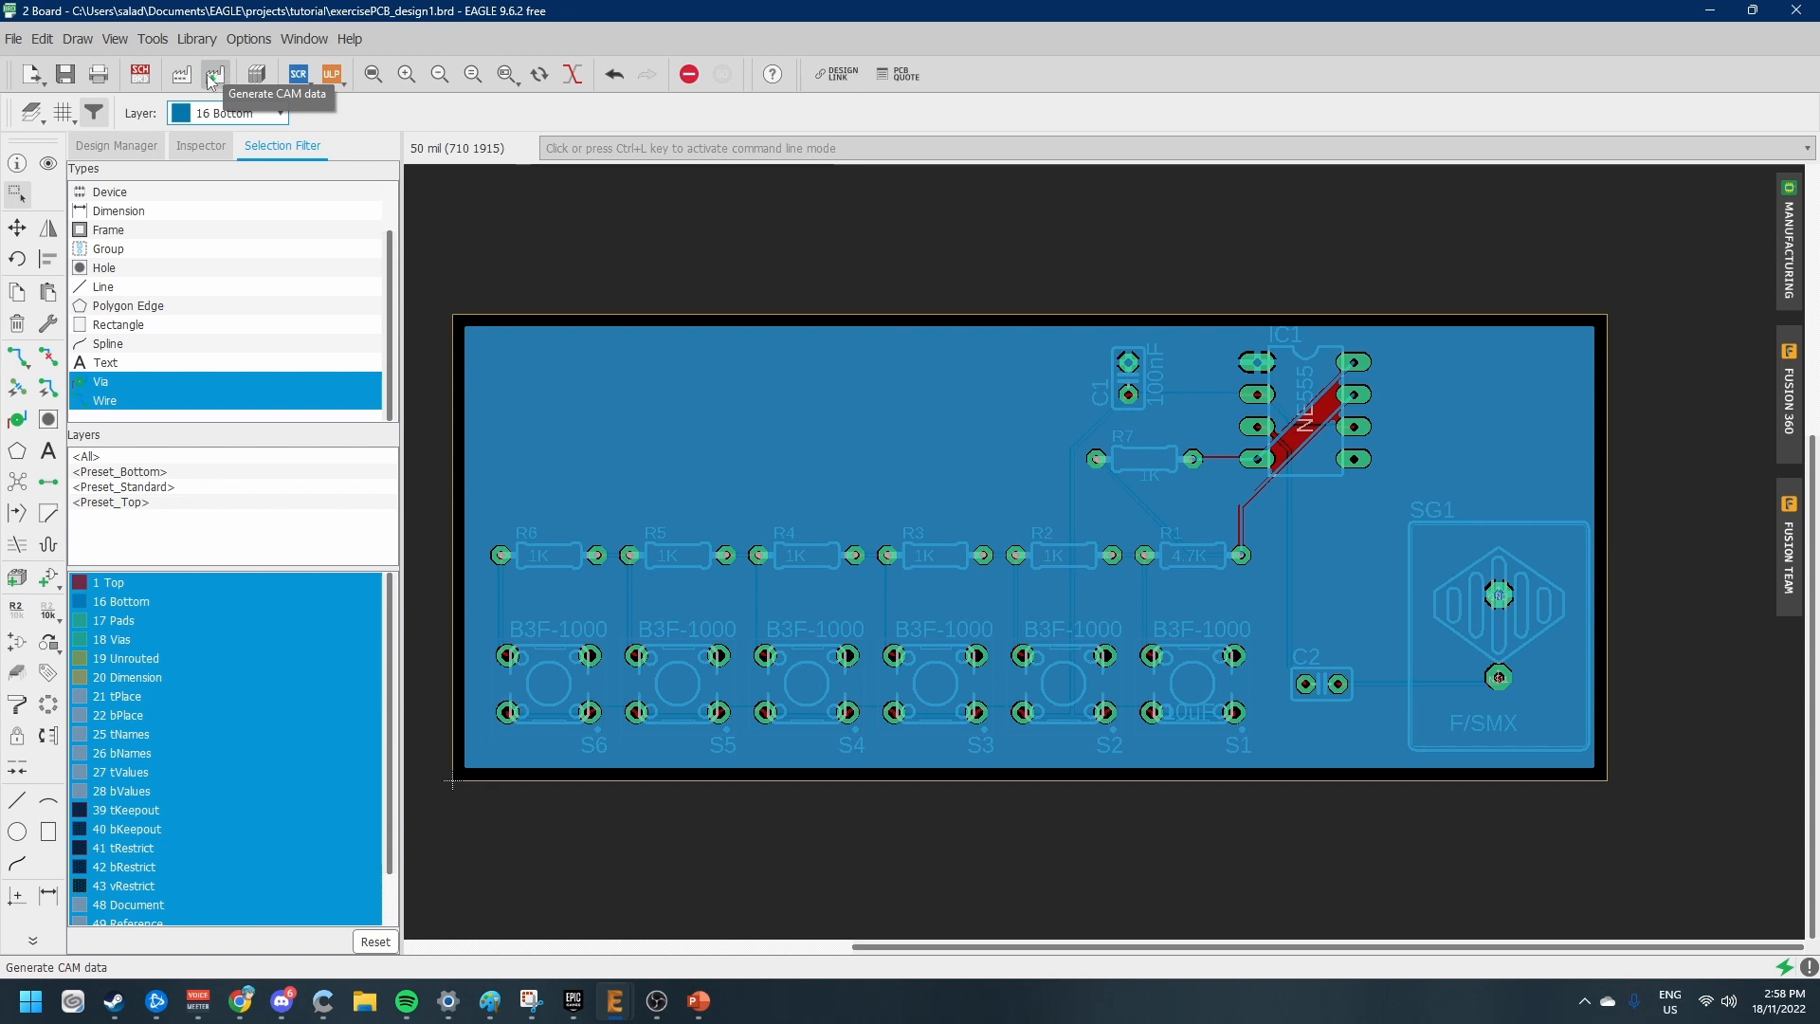
Start generating the CAM data, saving the design first, and review the manufacturing files listed for export
left_click(212, 81)
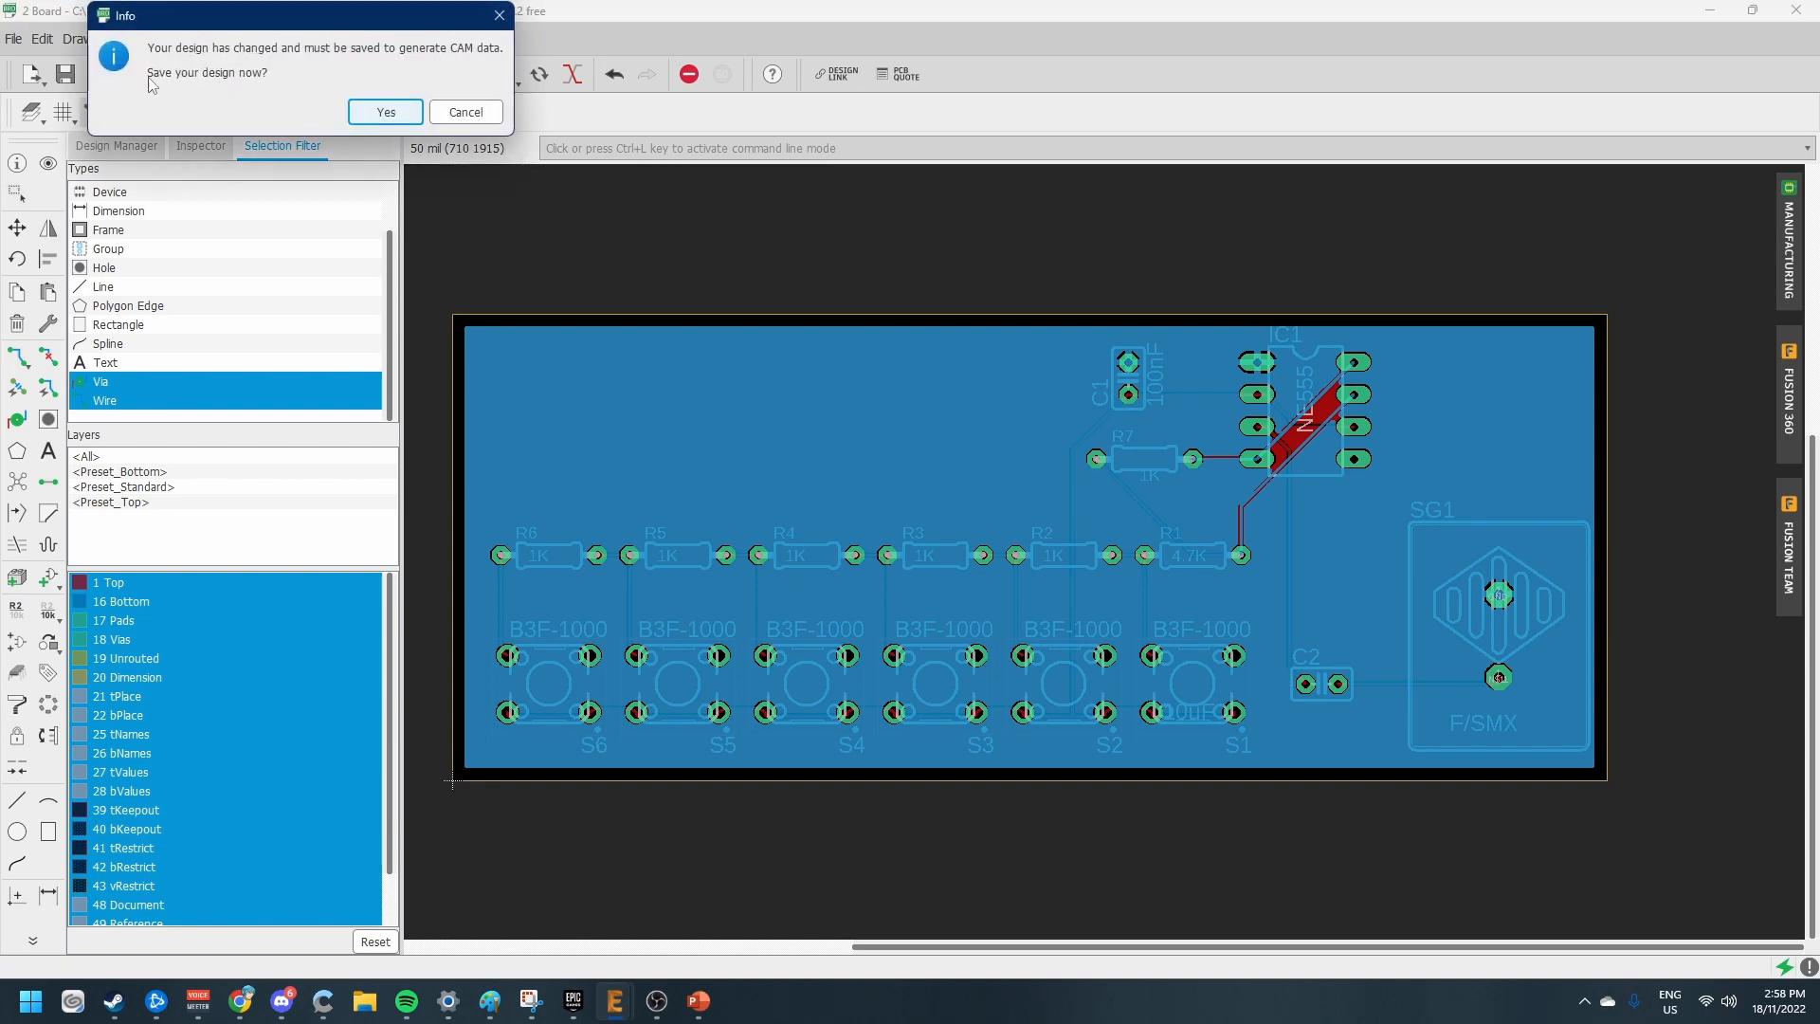
left_click(380, 112)
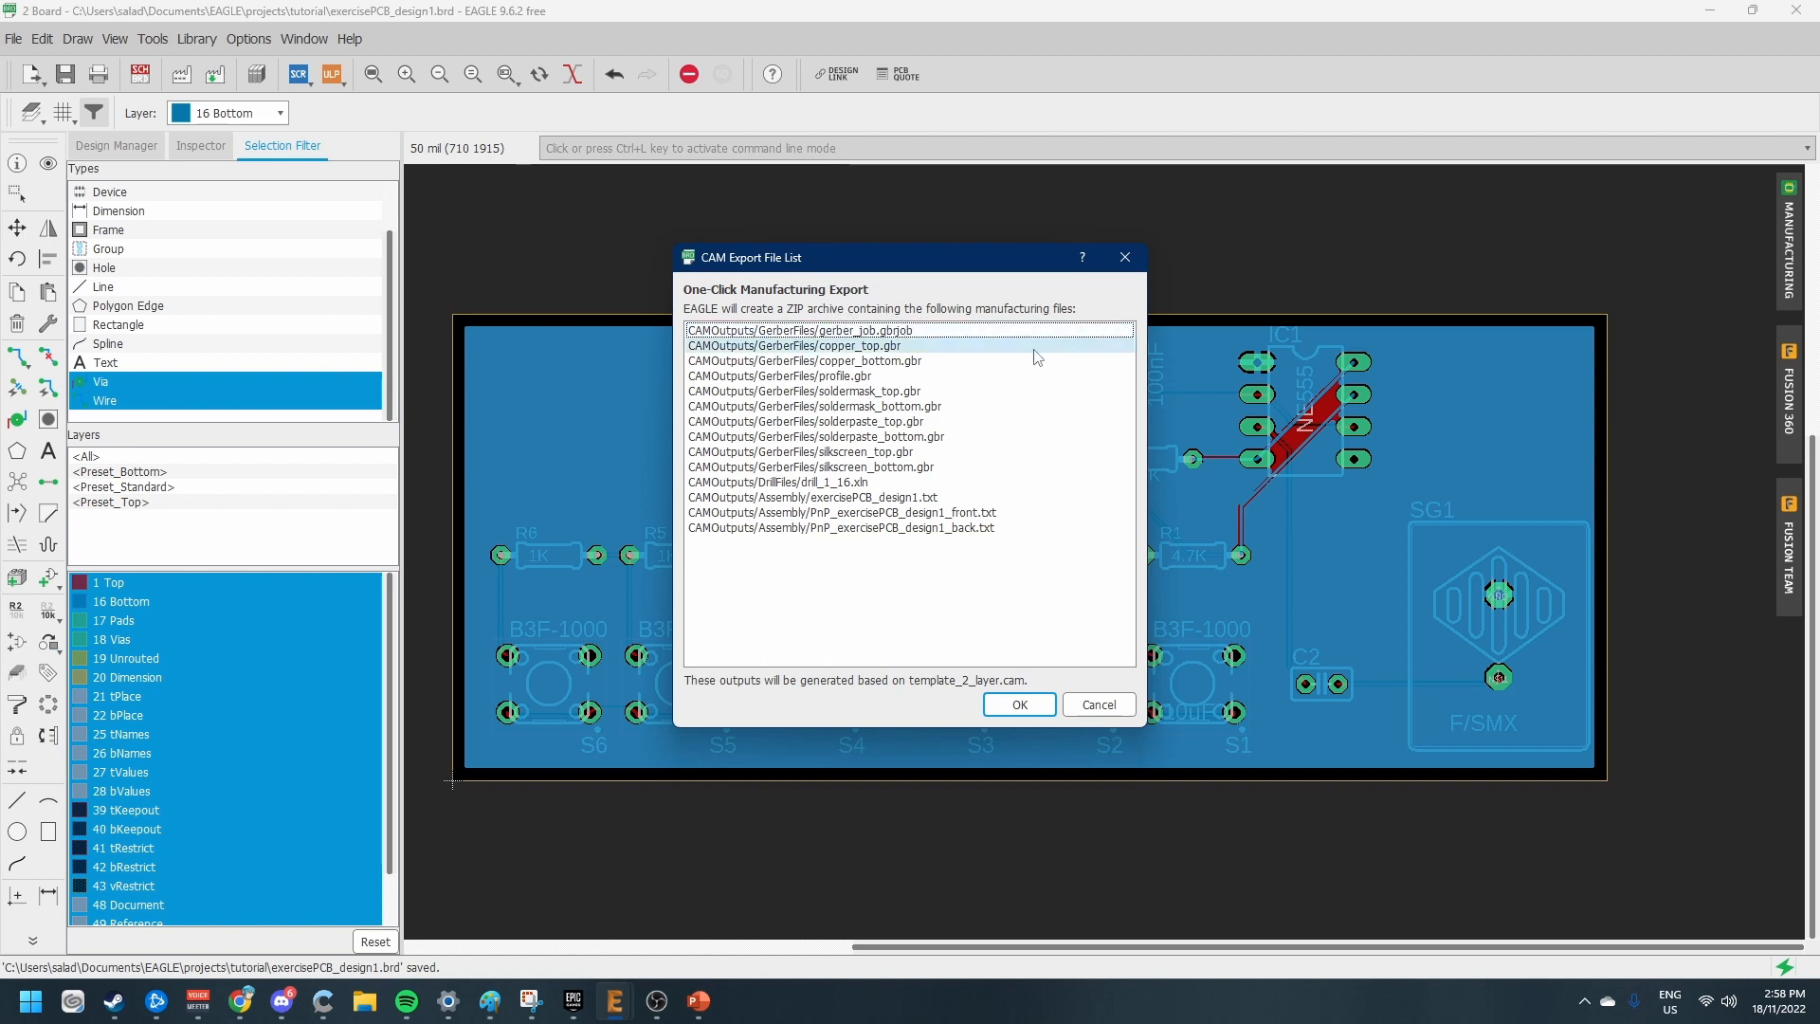
left_click(709, 345)
left_click(719, 362)
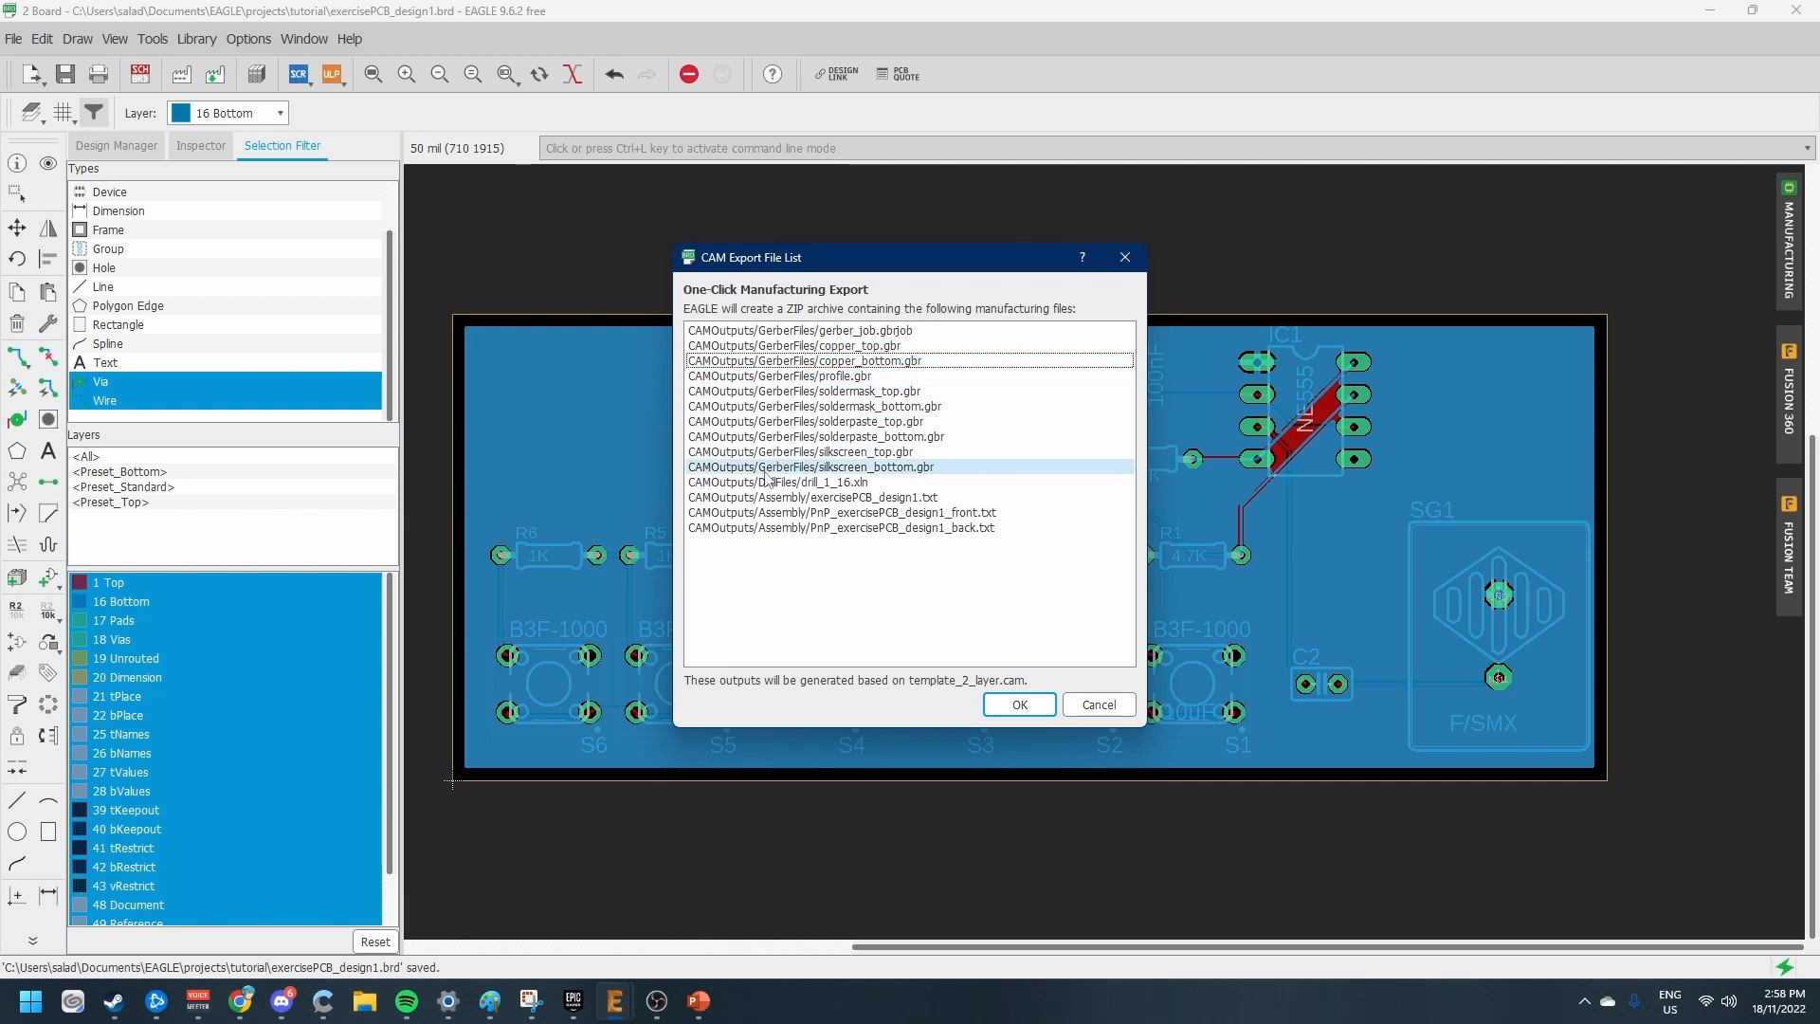
Export the manufacturing files as the ZIP archive exercisePCB_design1_2022-11-18.zip in the tutorial project folder
left_click(1030, 708)
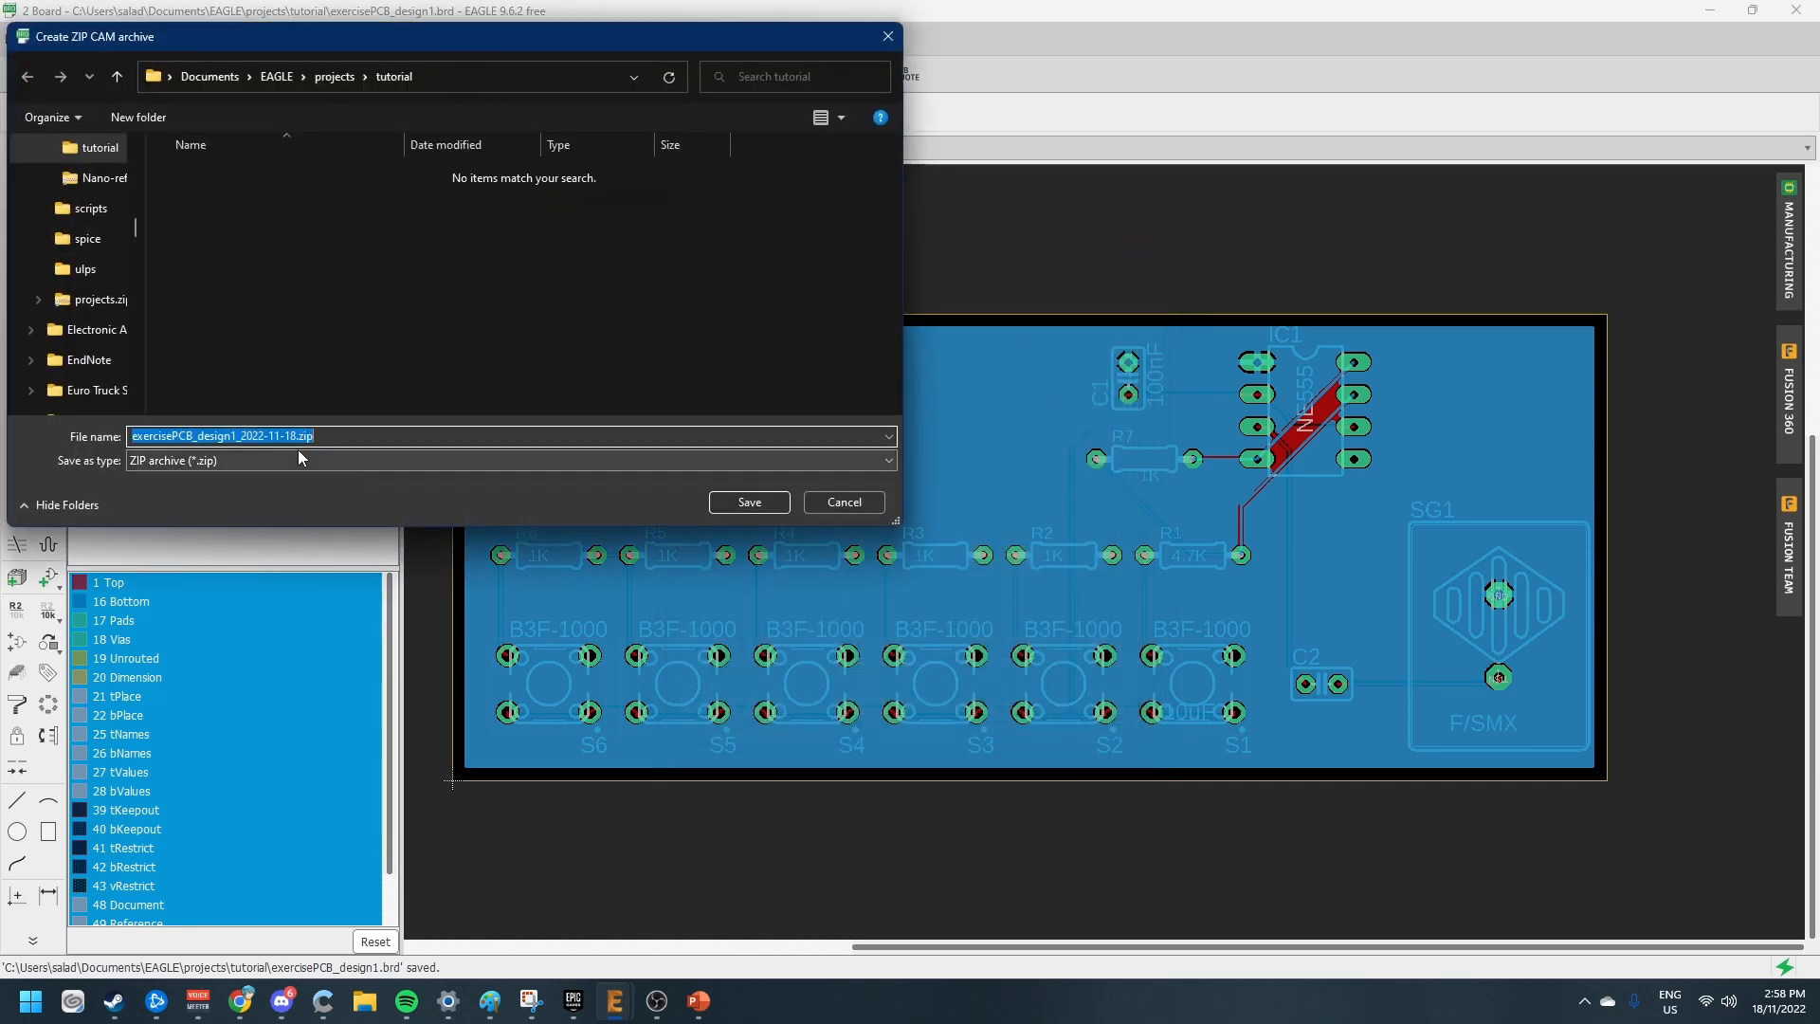
left_click(148, 437)
left_click_drag(331, 438, 138, 431)
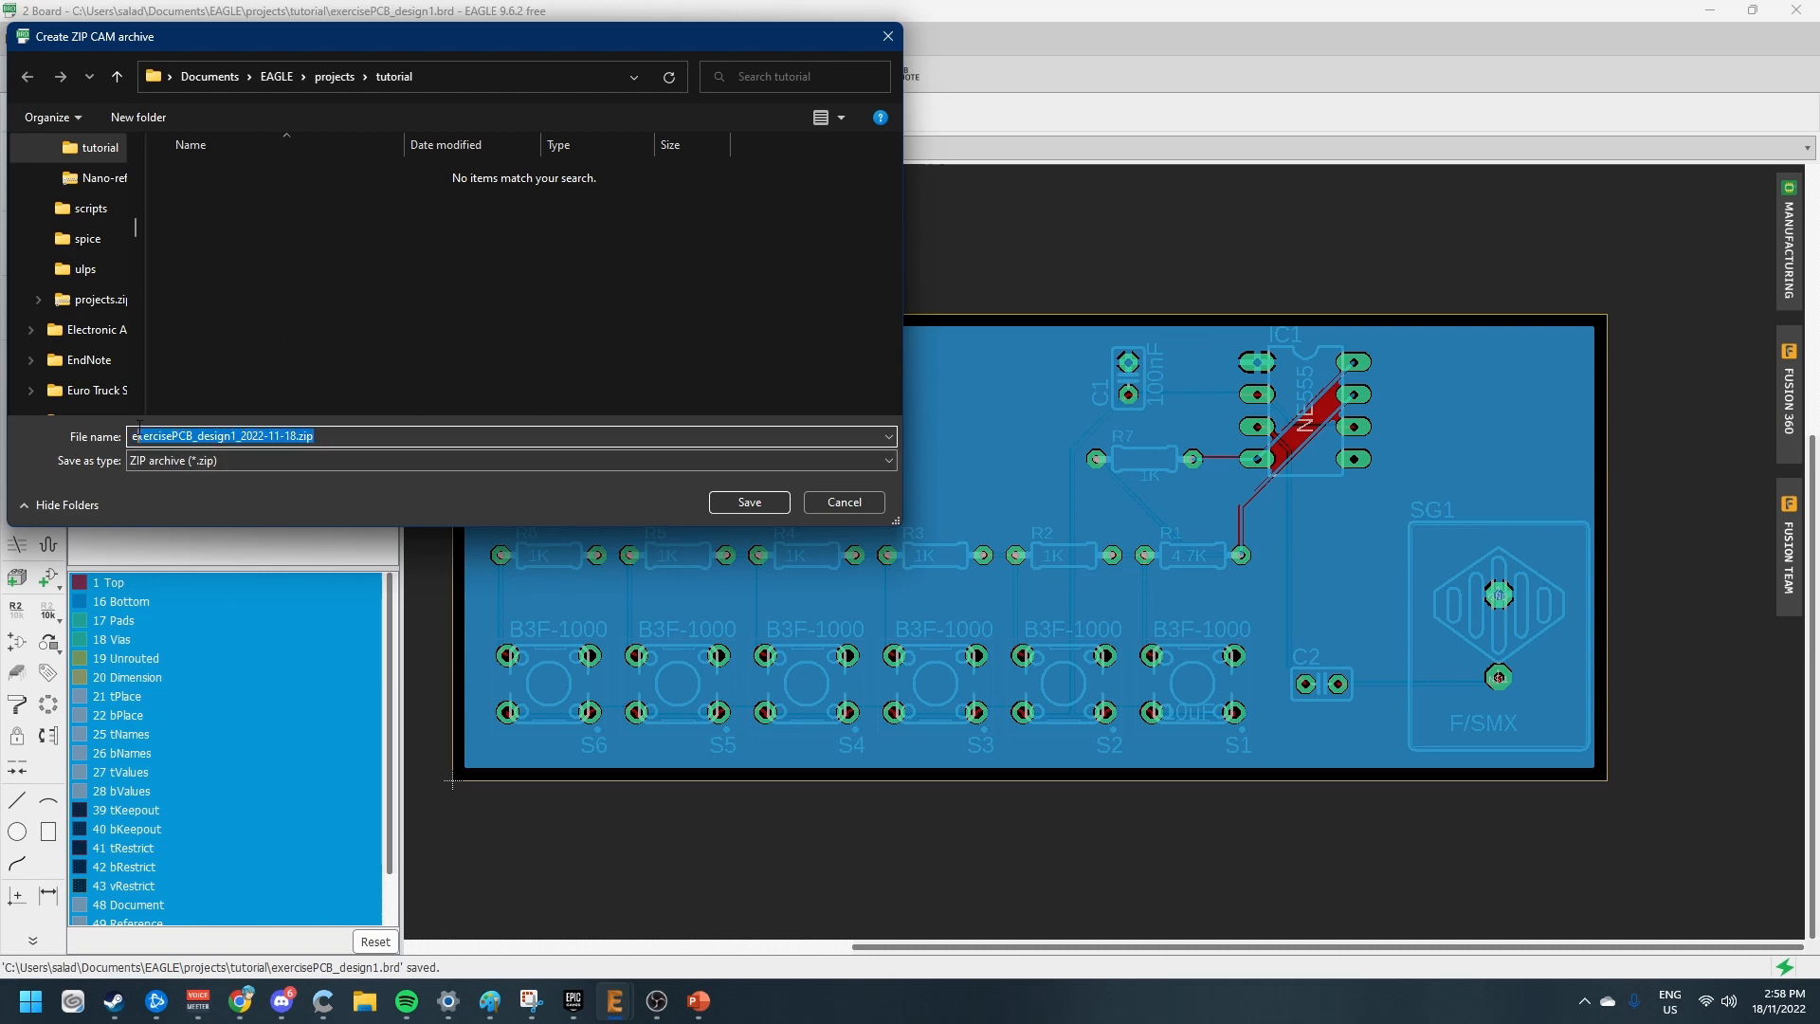
left_click(750, 501)
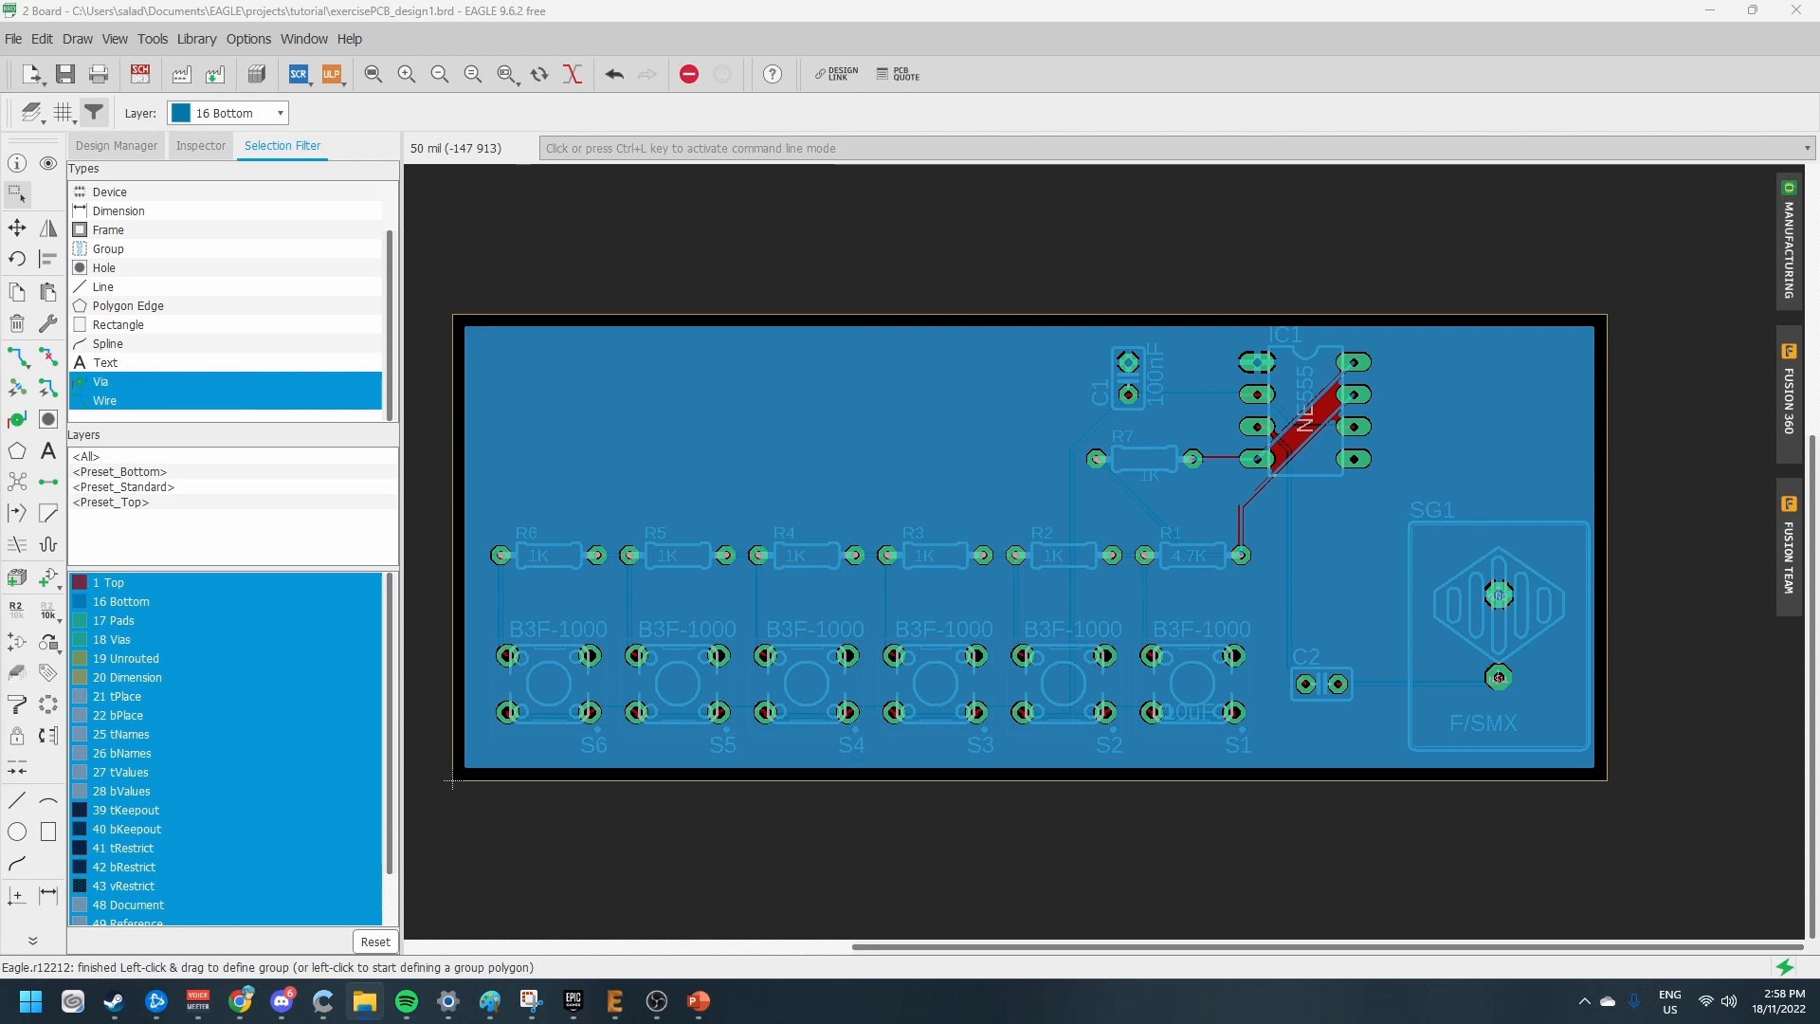
In the exported archive's CAMOutputs folder, open exercisePCB_design1.txt from the Assembly folder
left_click_drag(0, 224, 1219, 323)
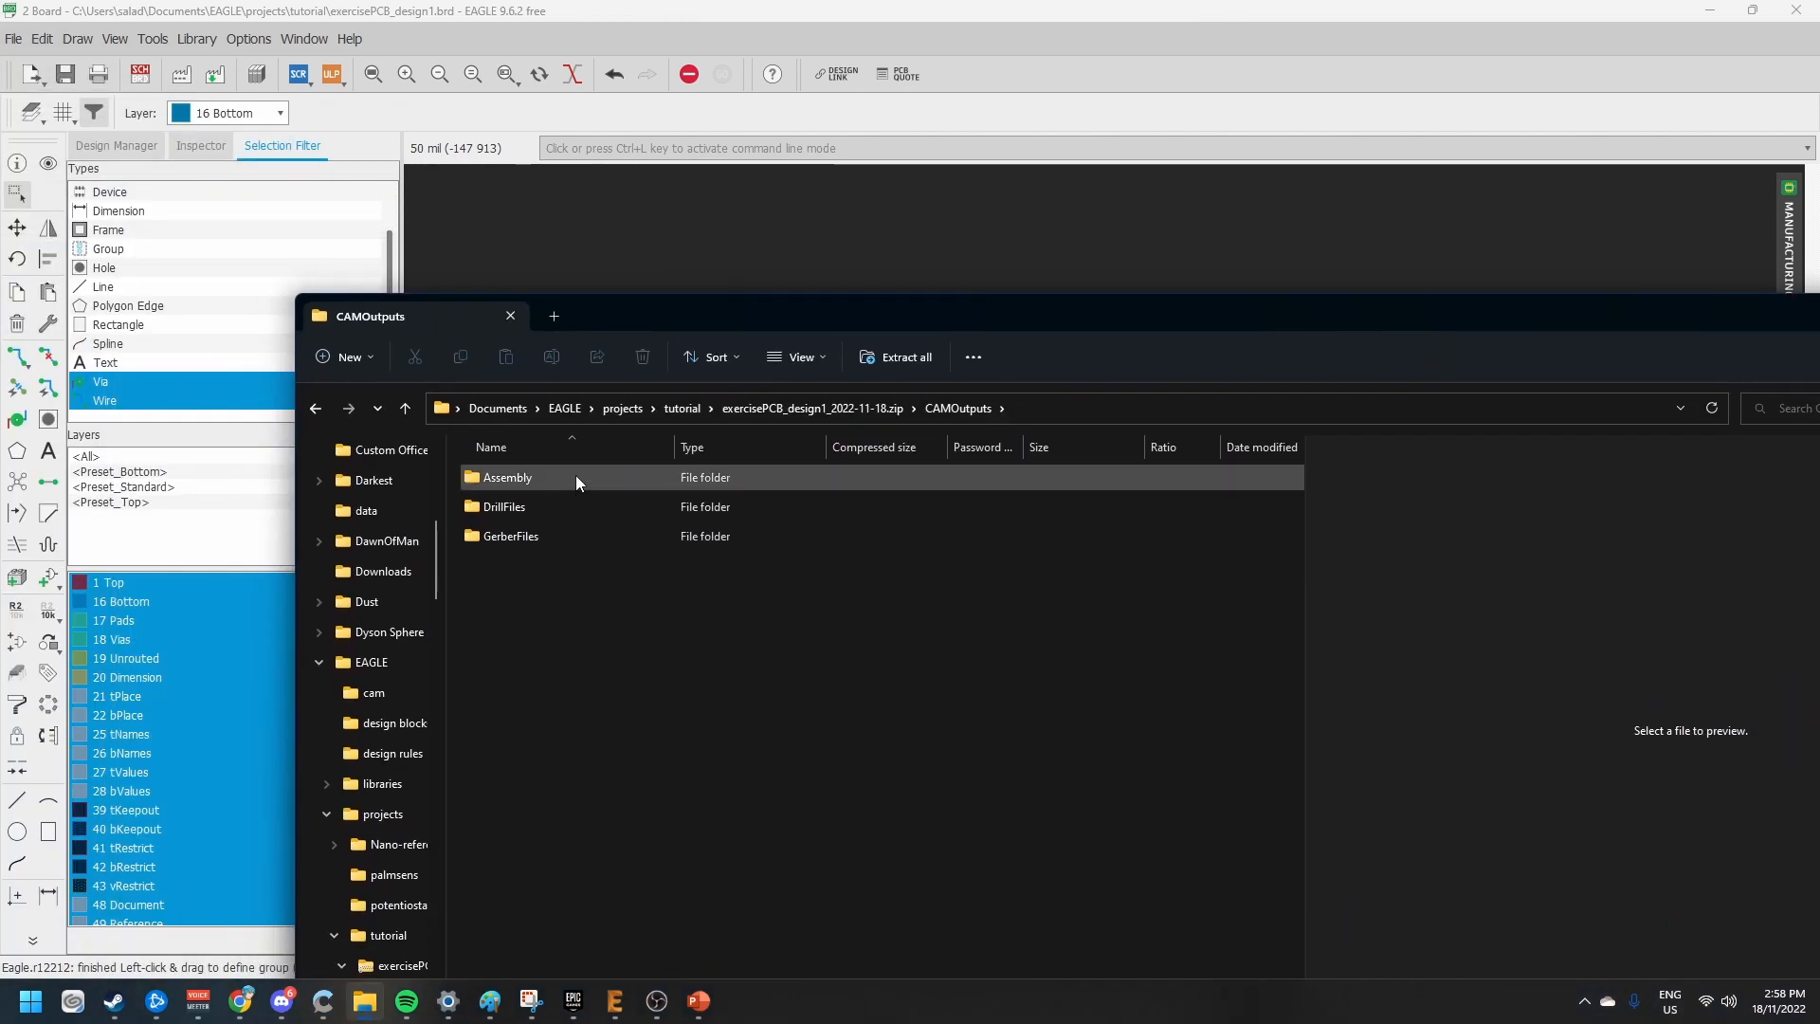
double_click(488, 478)
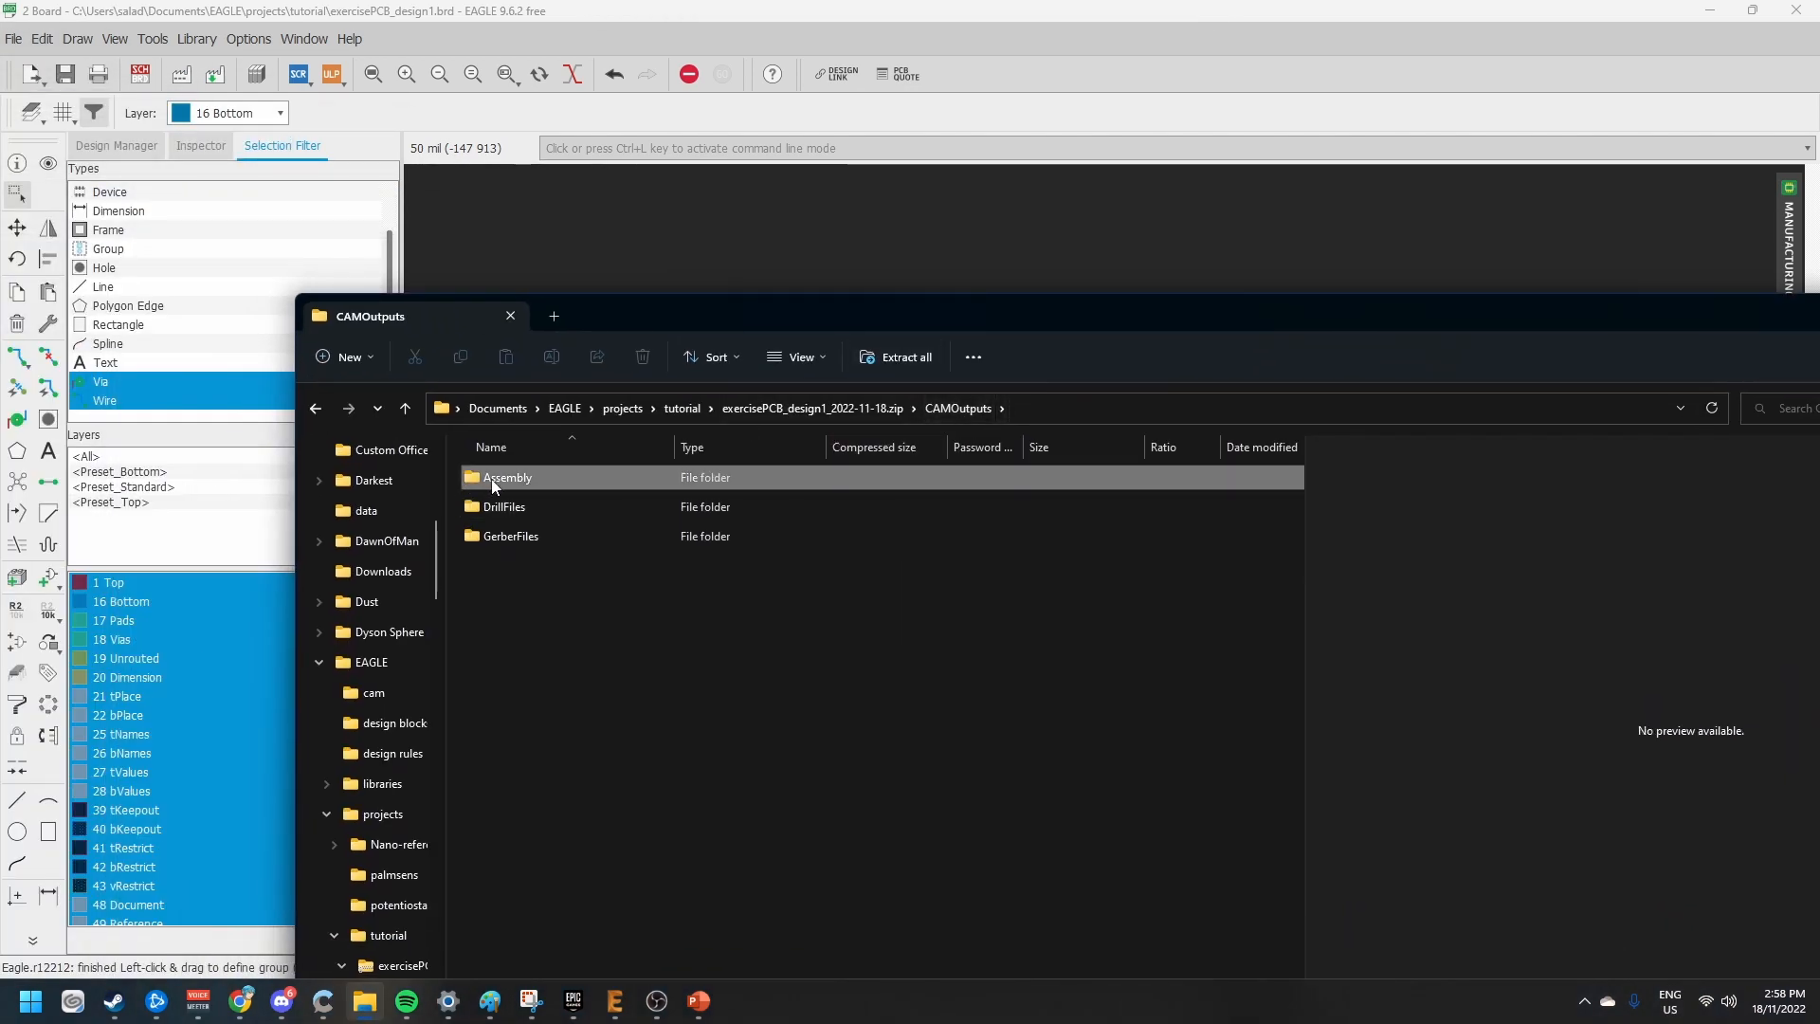
left_click(610, 480)
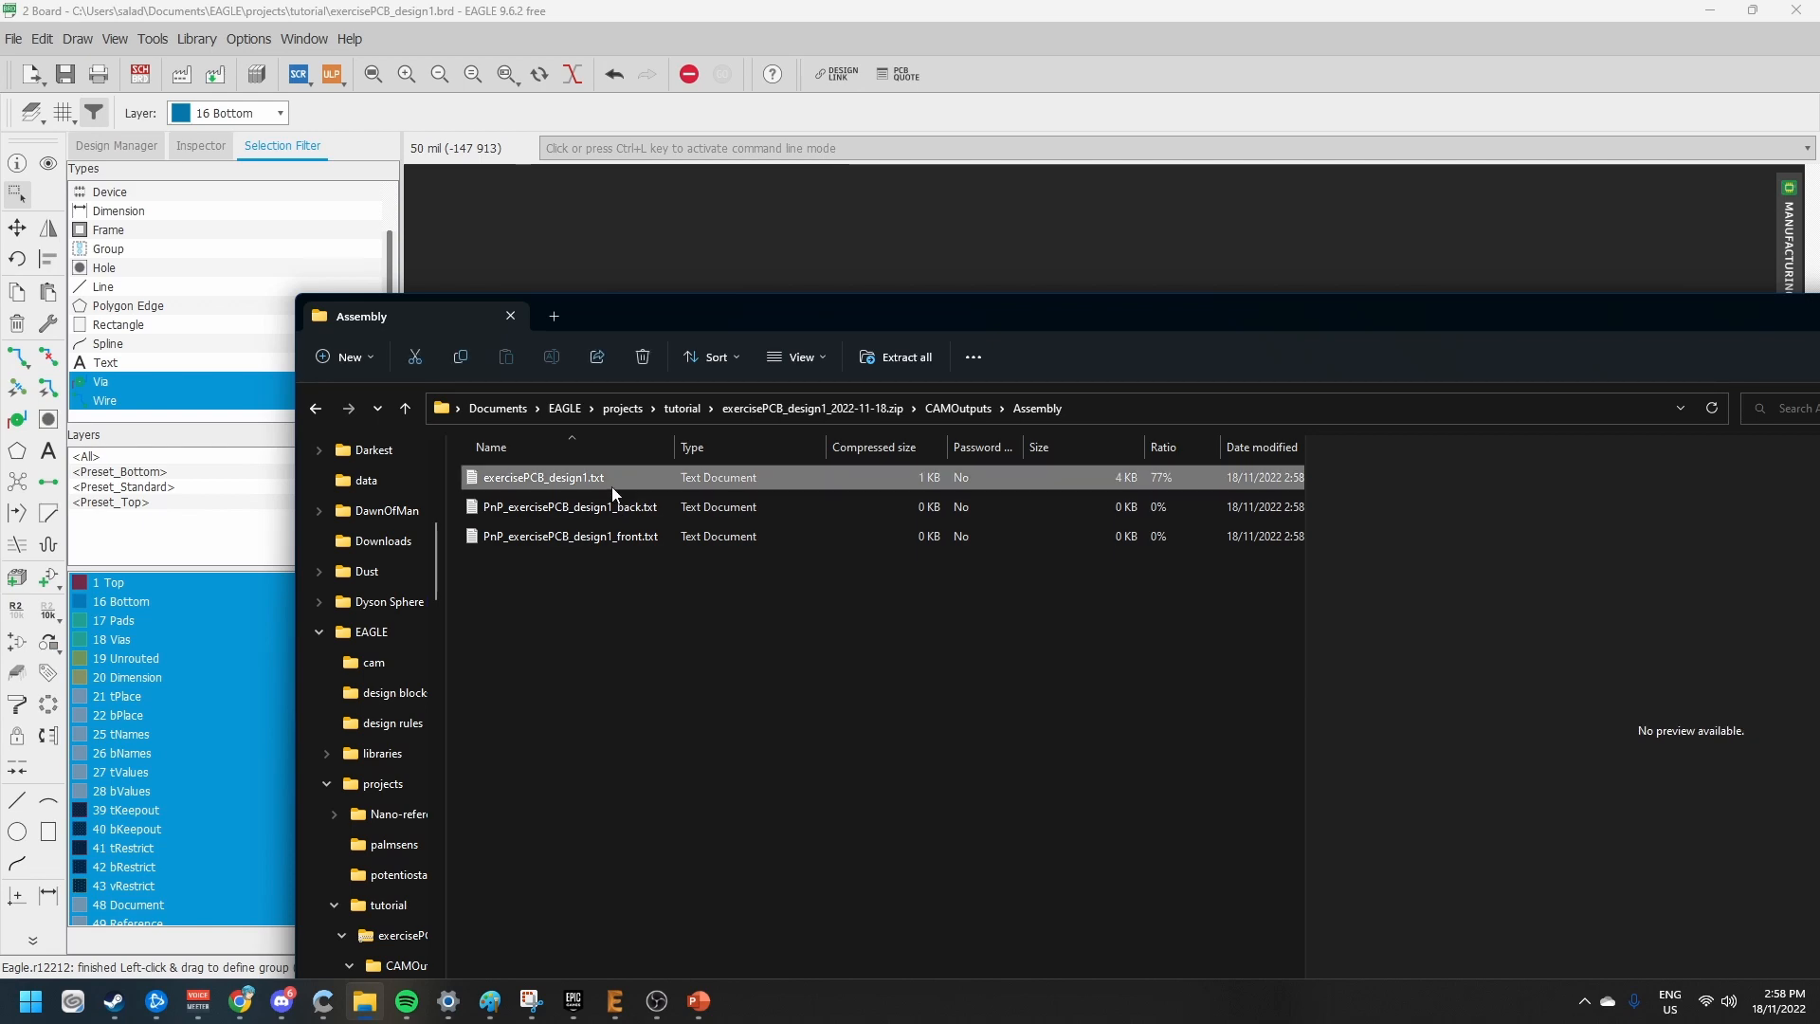
double_click(610, 480)
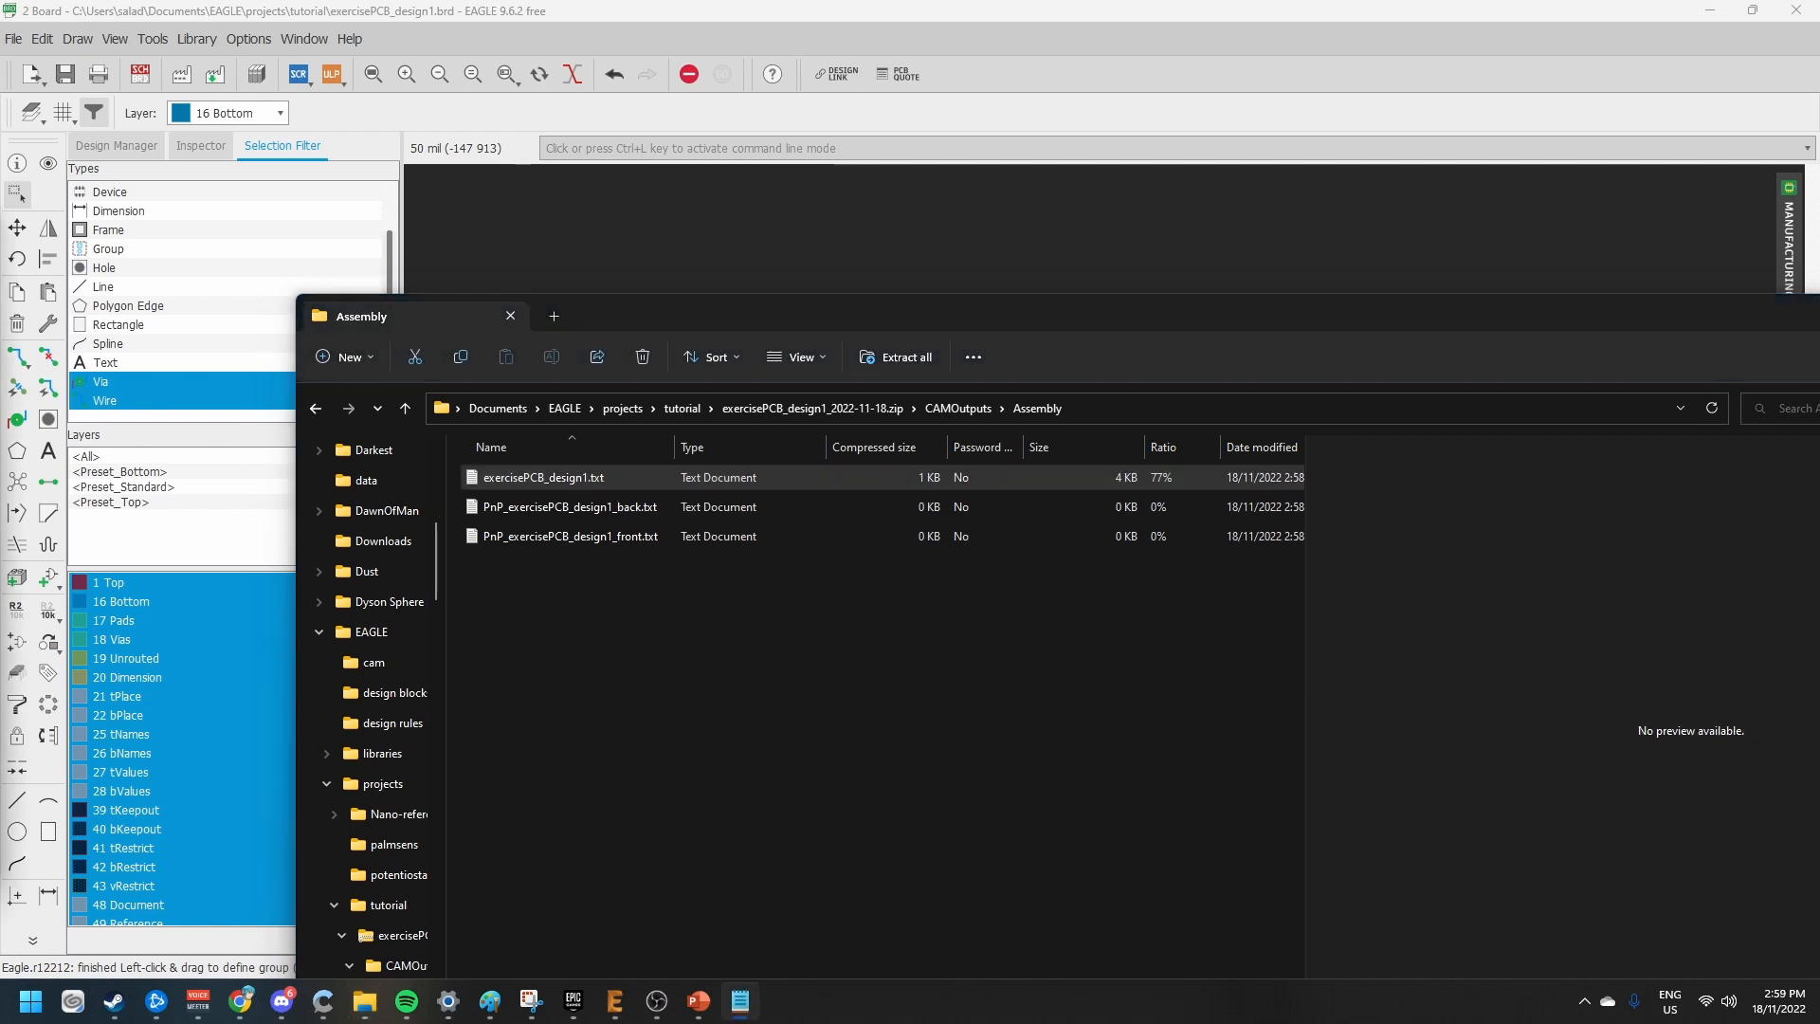
Review the part values, packages and descriptions in the exported exercisePCB_design1.txt parts list, and close the file
left_click_drag(0, 228, 1128, 238)
left_click_drag(347, 597, 445, 454)
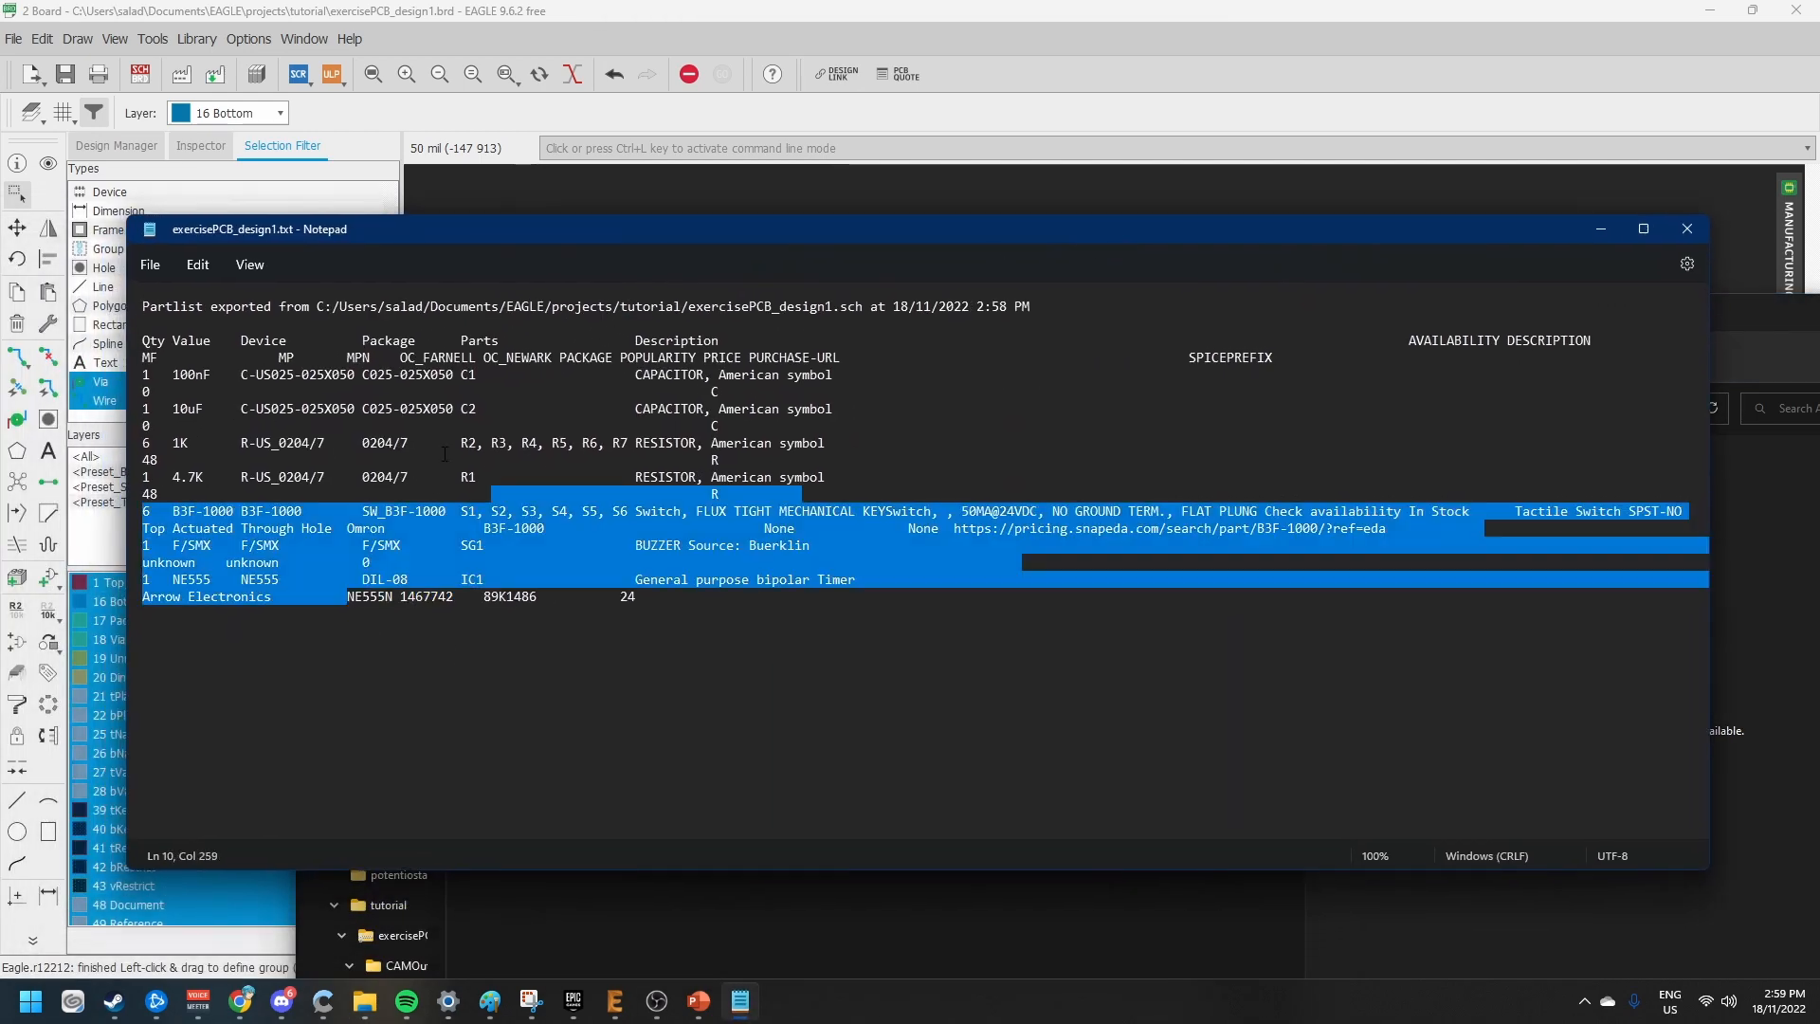
left_click(1687, 210)
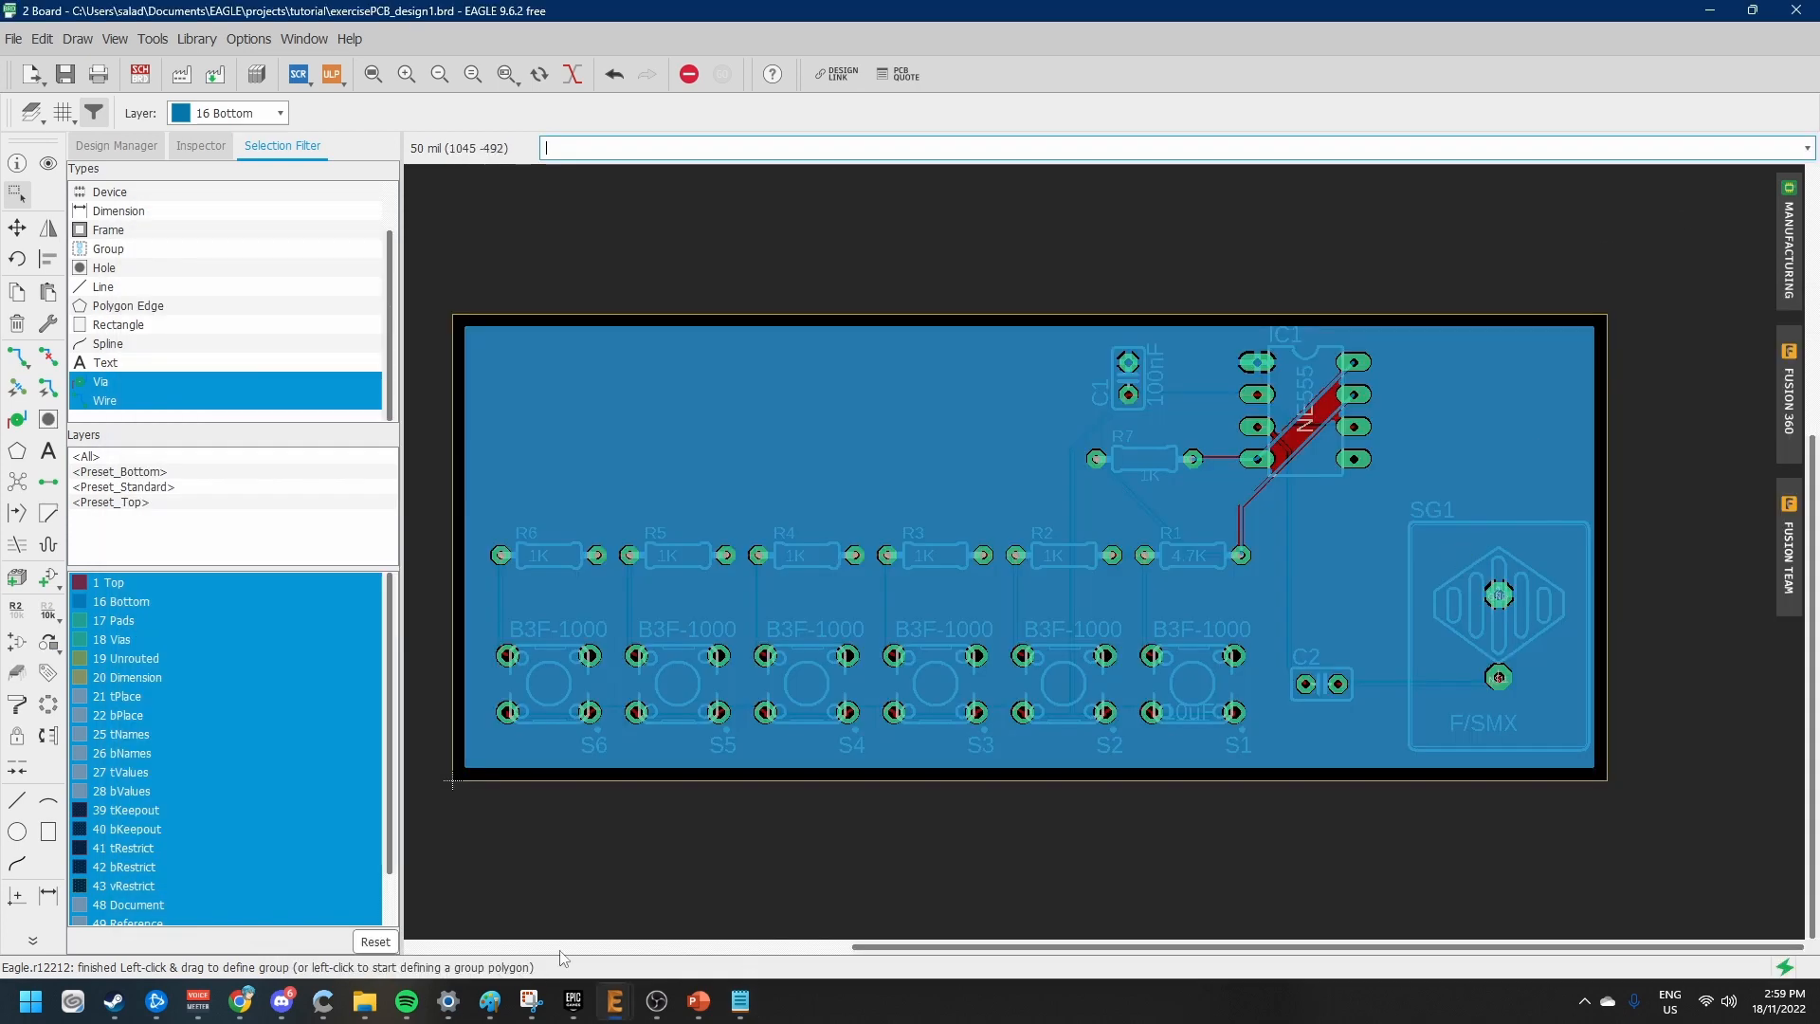
key("alt+Tab")
left_click(1687, 230)
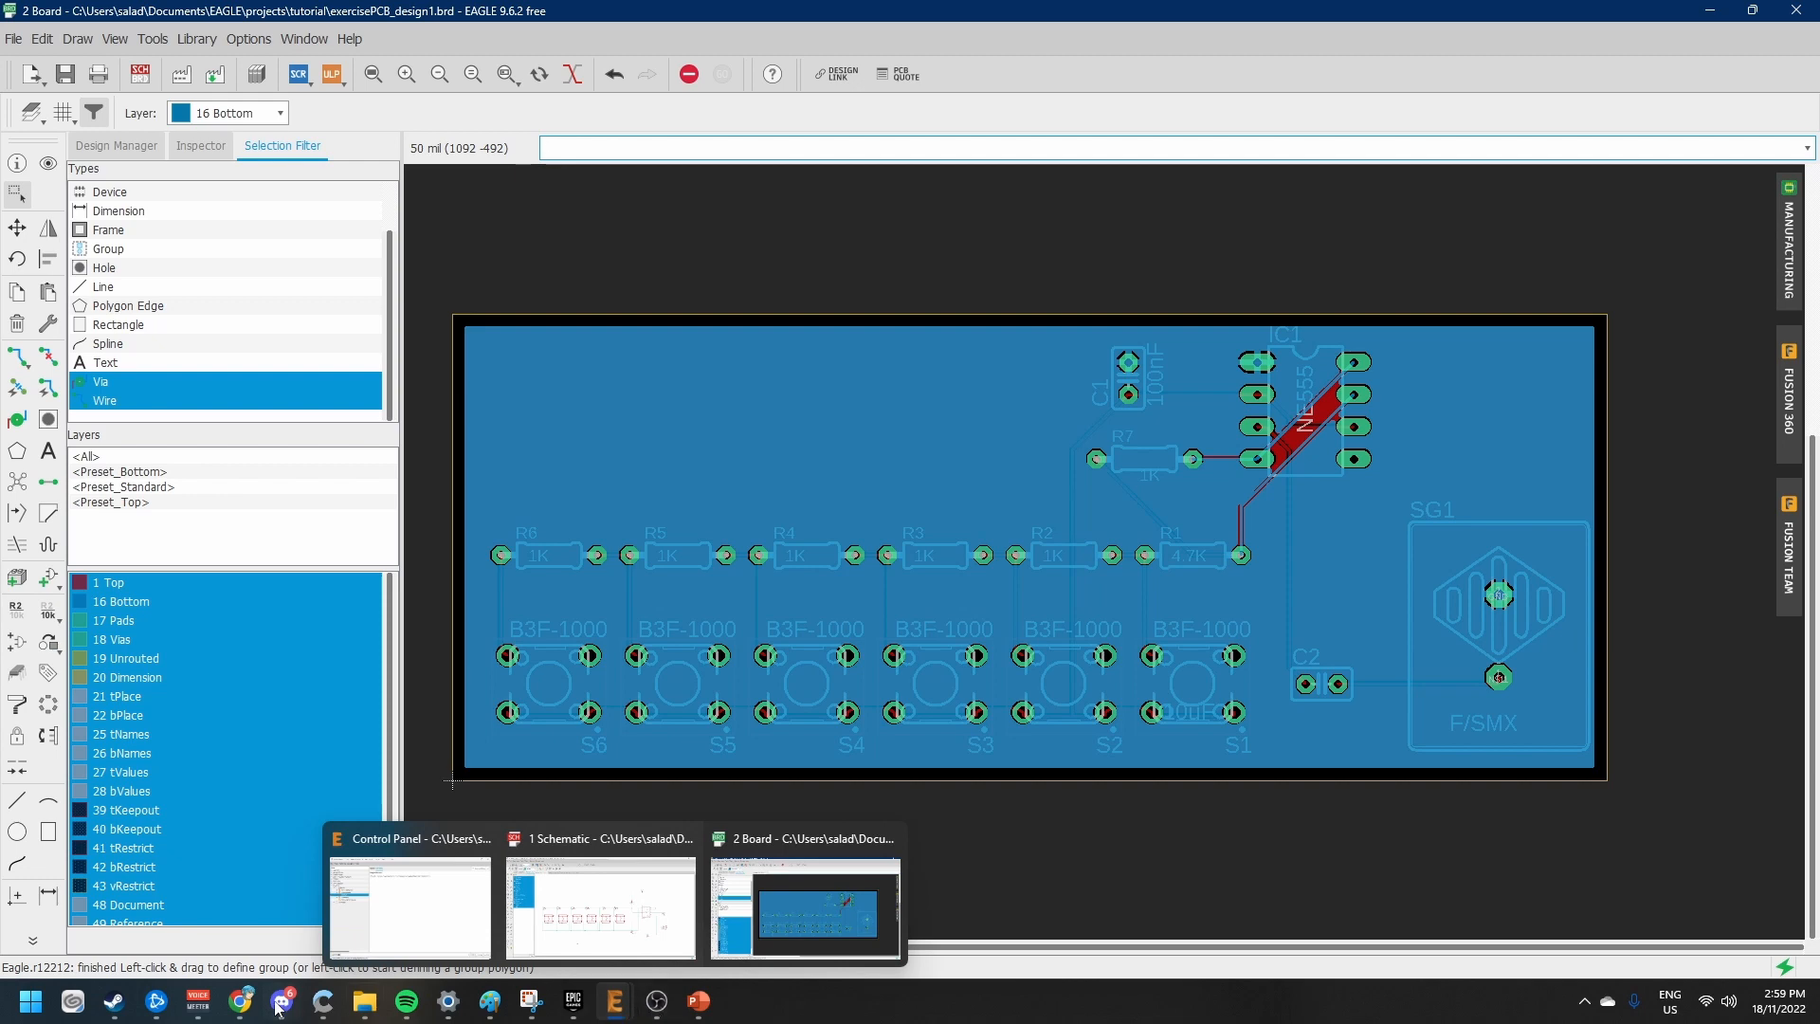
Switch back to File Explorer and view the contents of the DrillFiles folder in the archive's CAMOutputs folder
mouse_move(362, 1010)
left_click(357, 910)
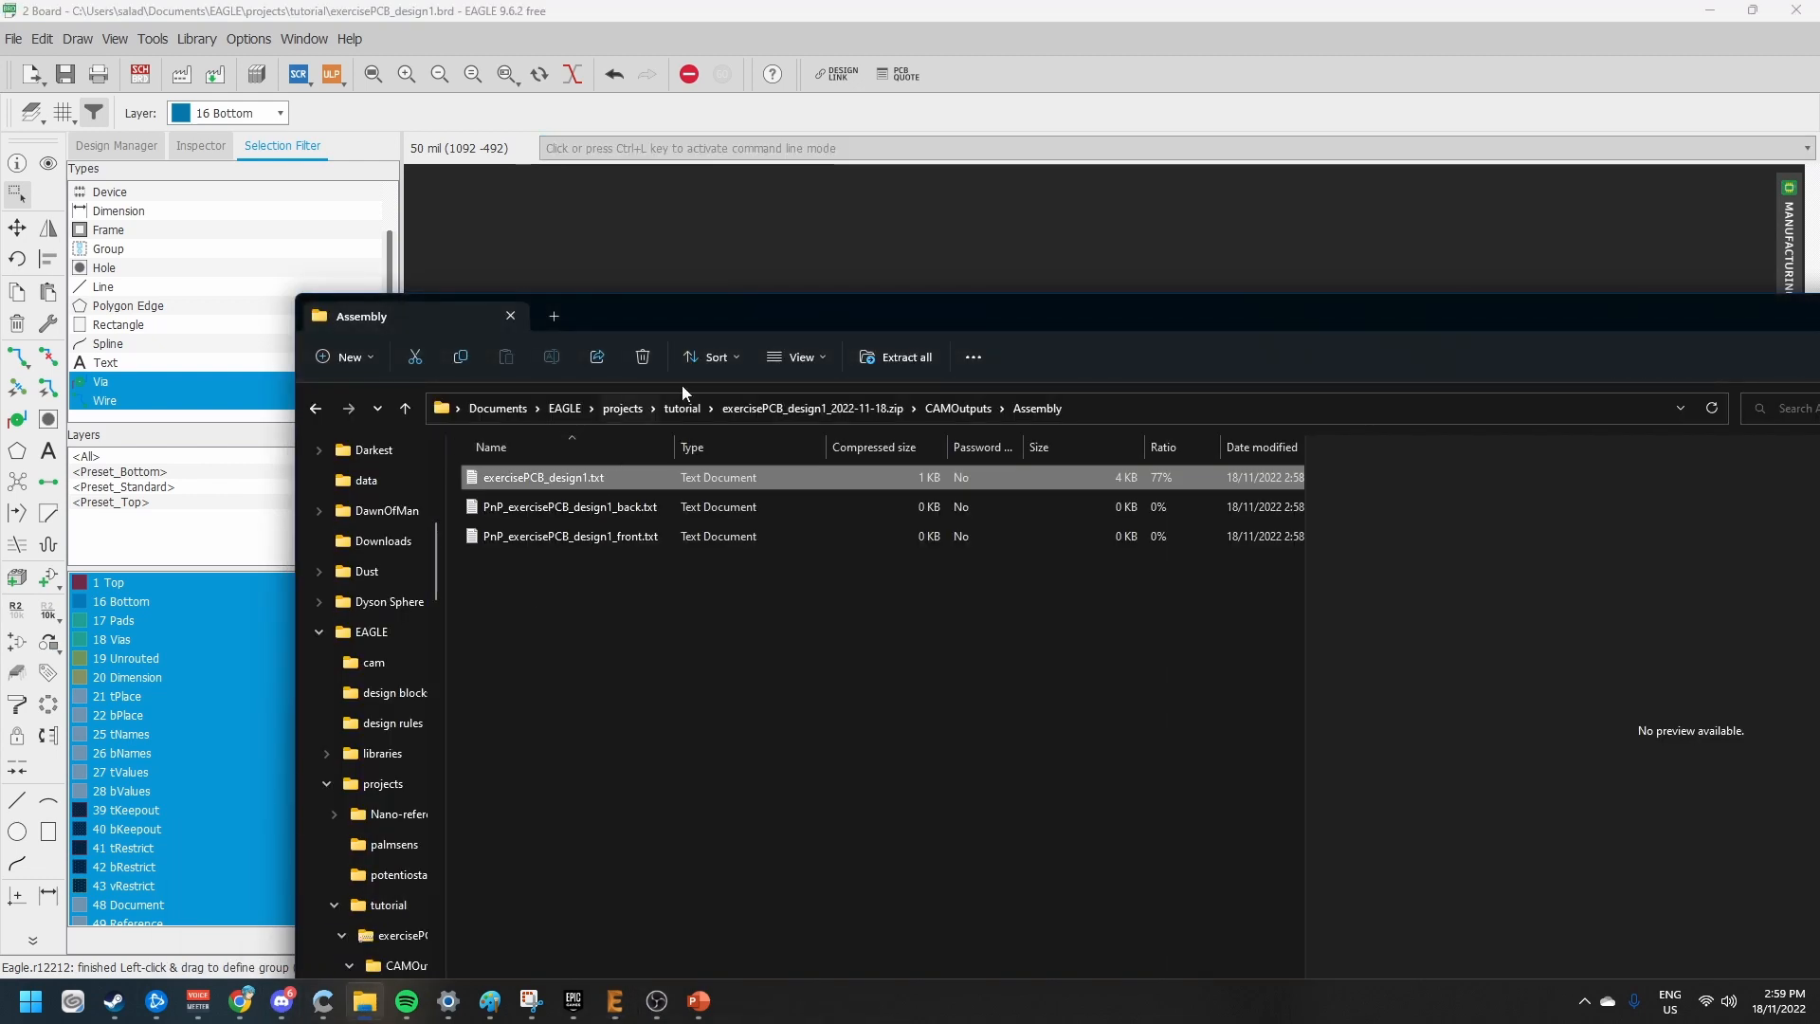
left_click(948, 415)
double_click(525, 509)
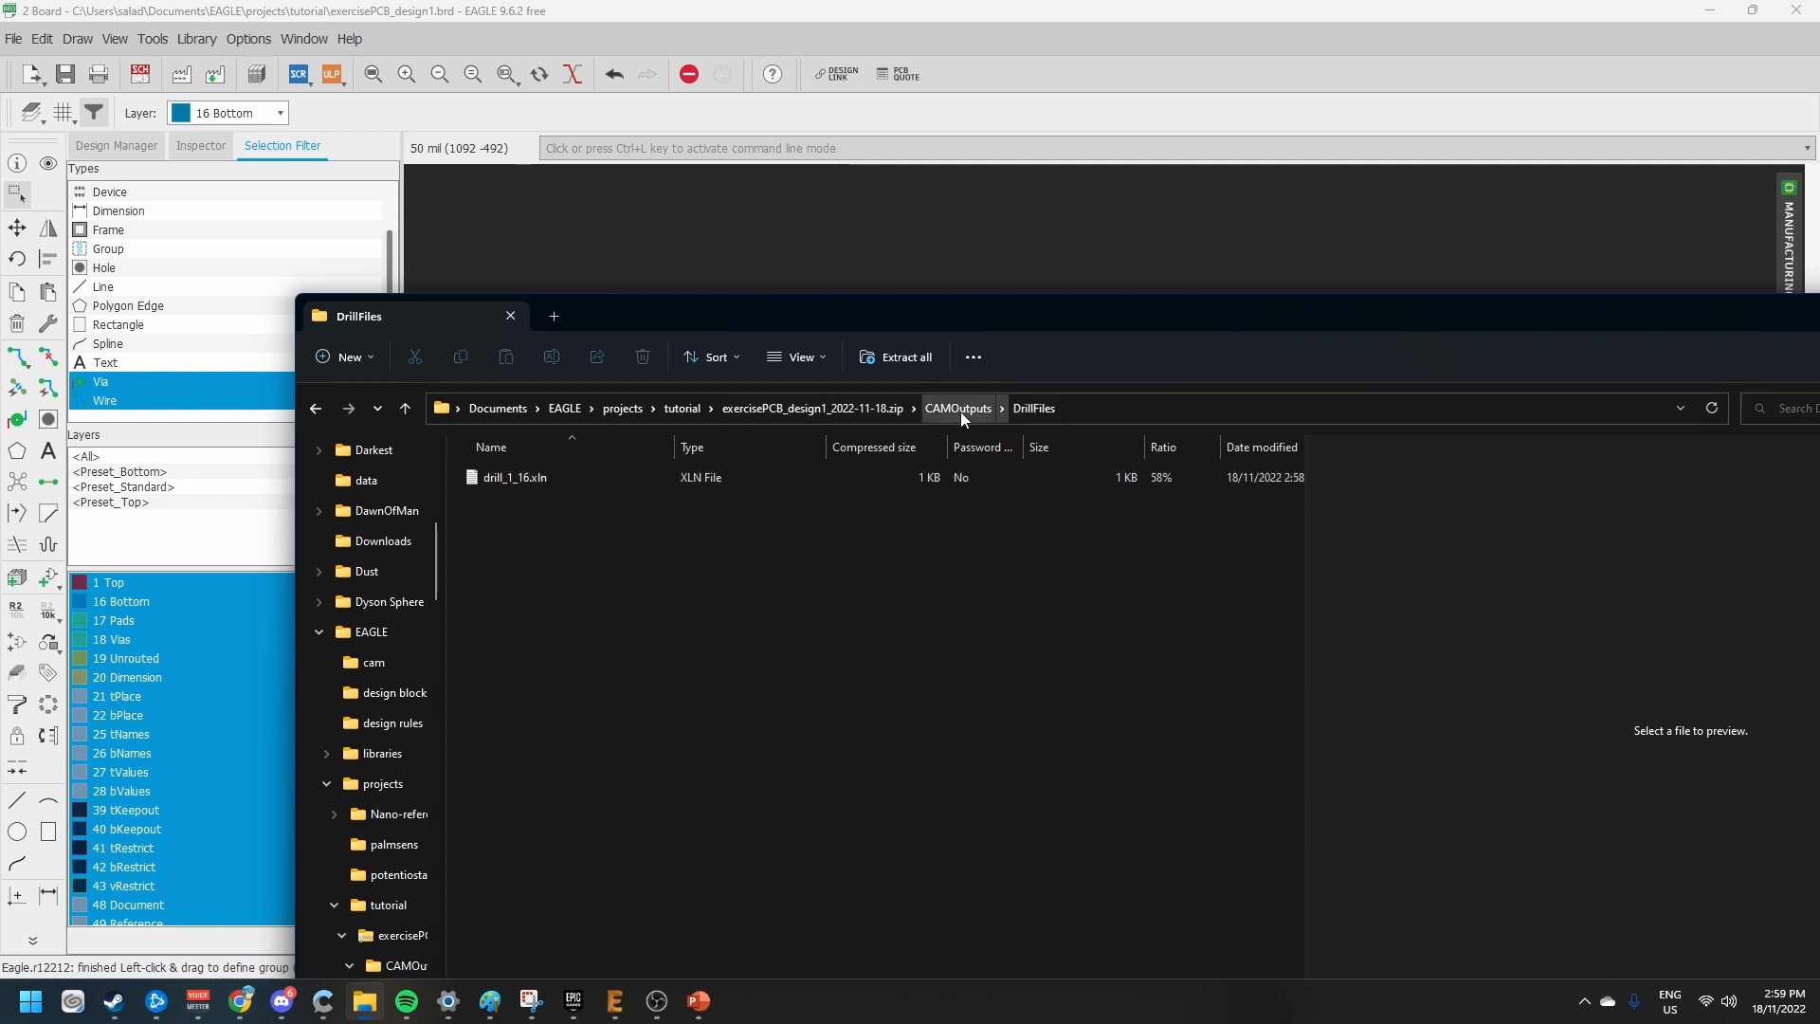
Review the files in the GerberFiles folder of CAMOutputs, and move the File Explorer window away from the board
left_click(960, 412)
double_click(552, 539)
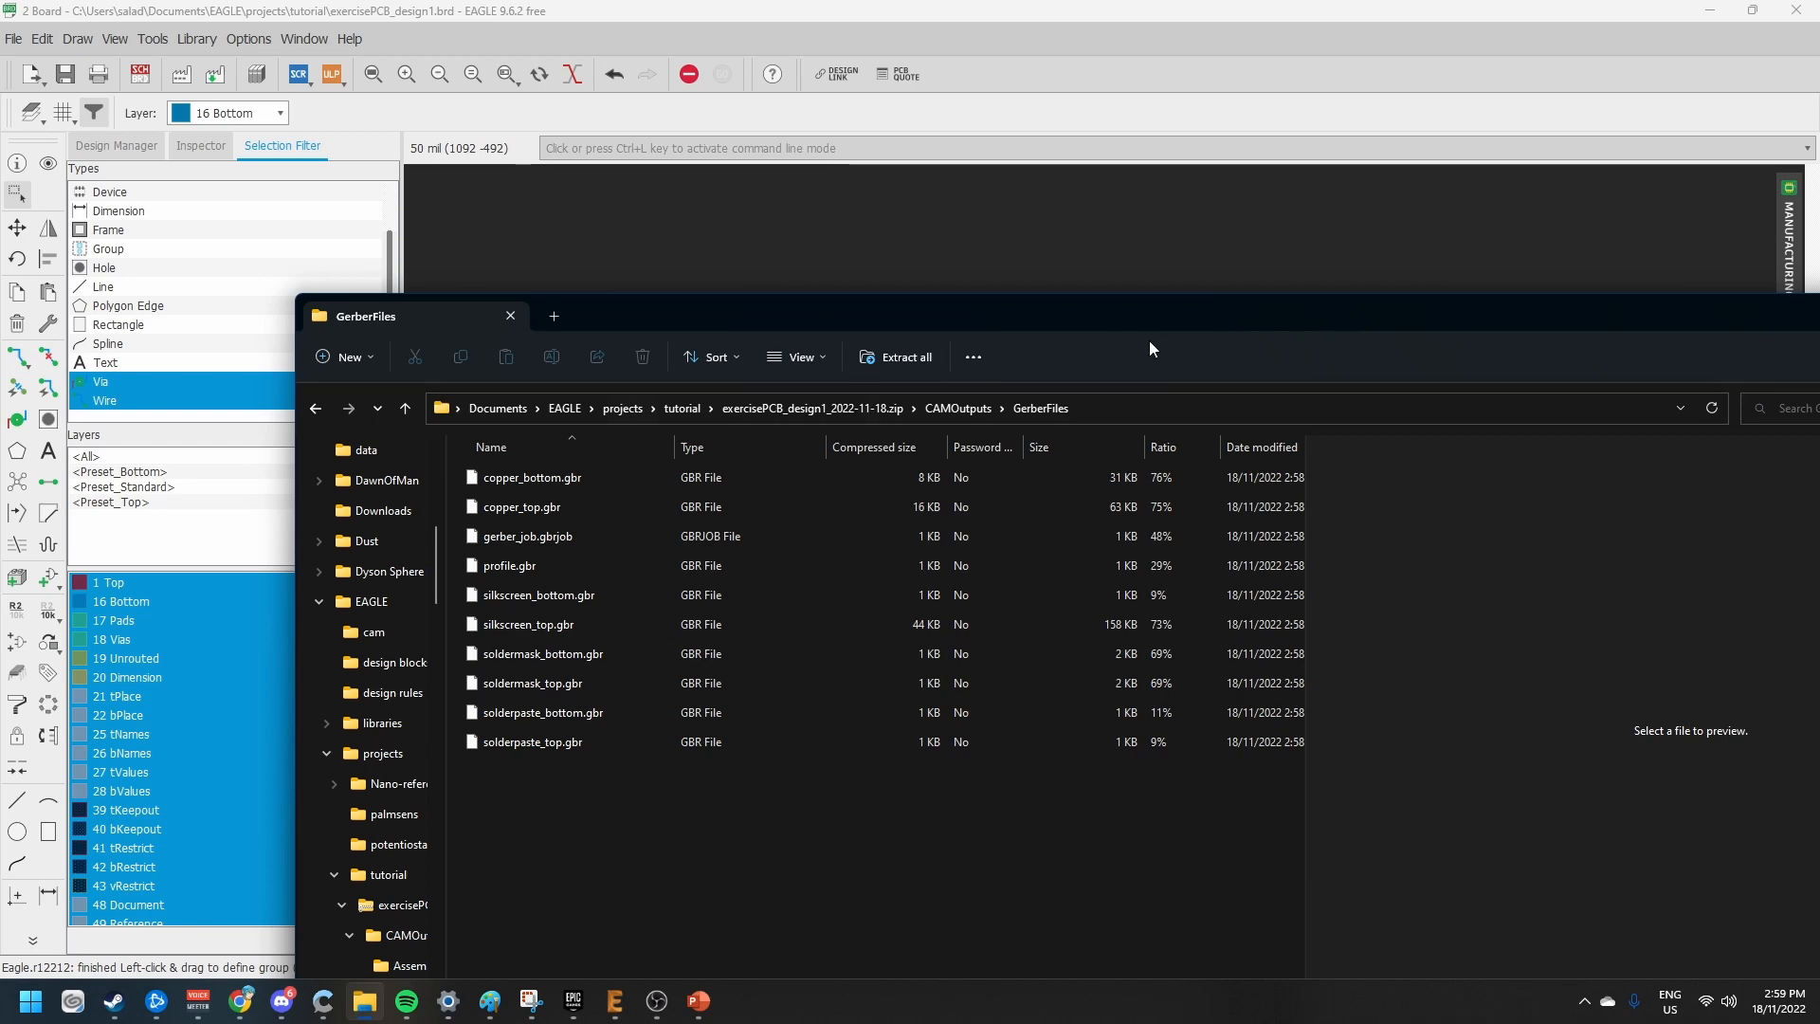
left_click_drag(1078, 313, 0, 641)
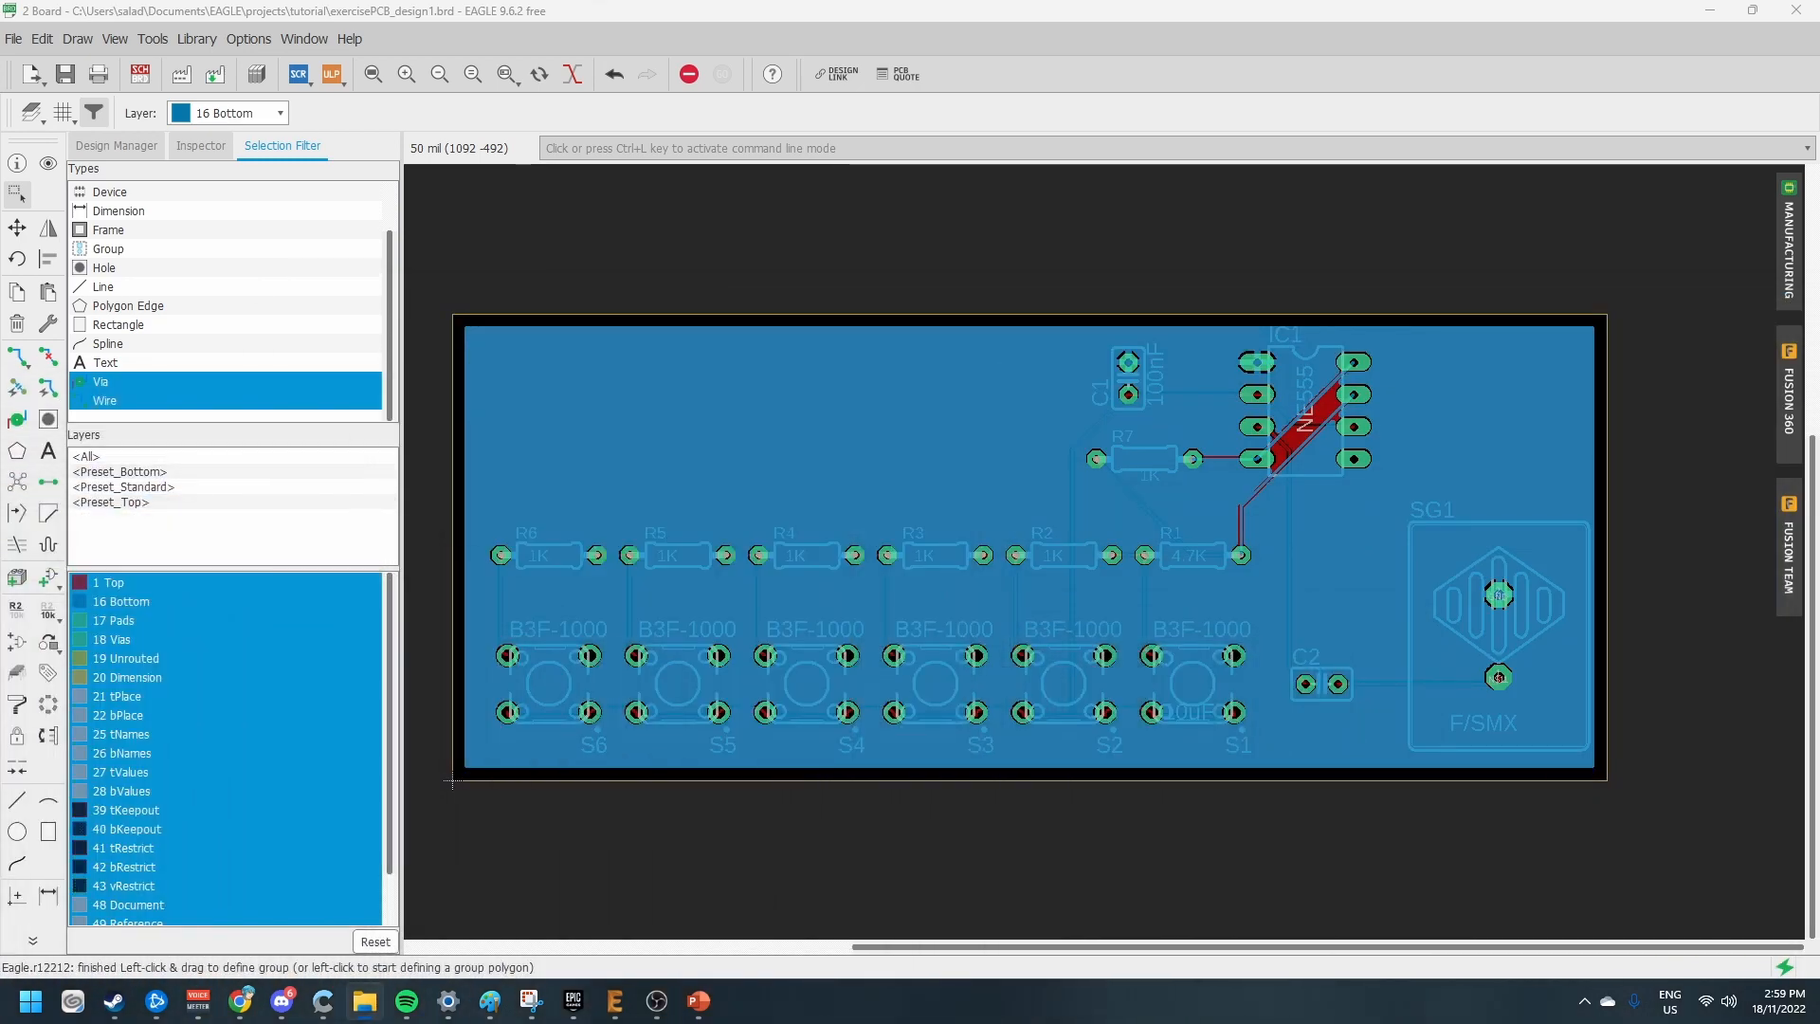